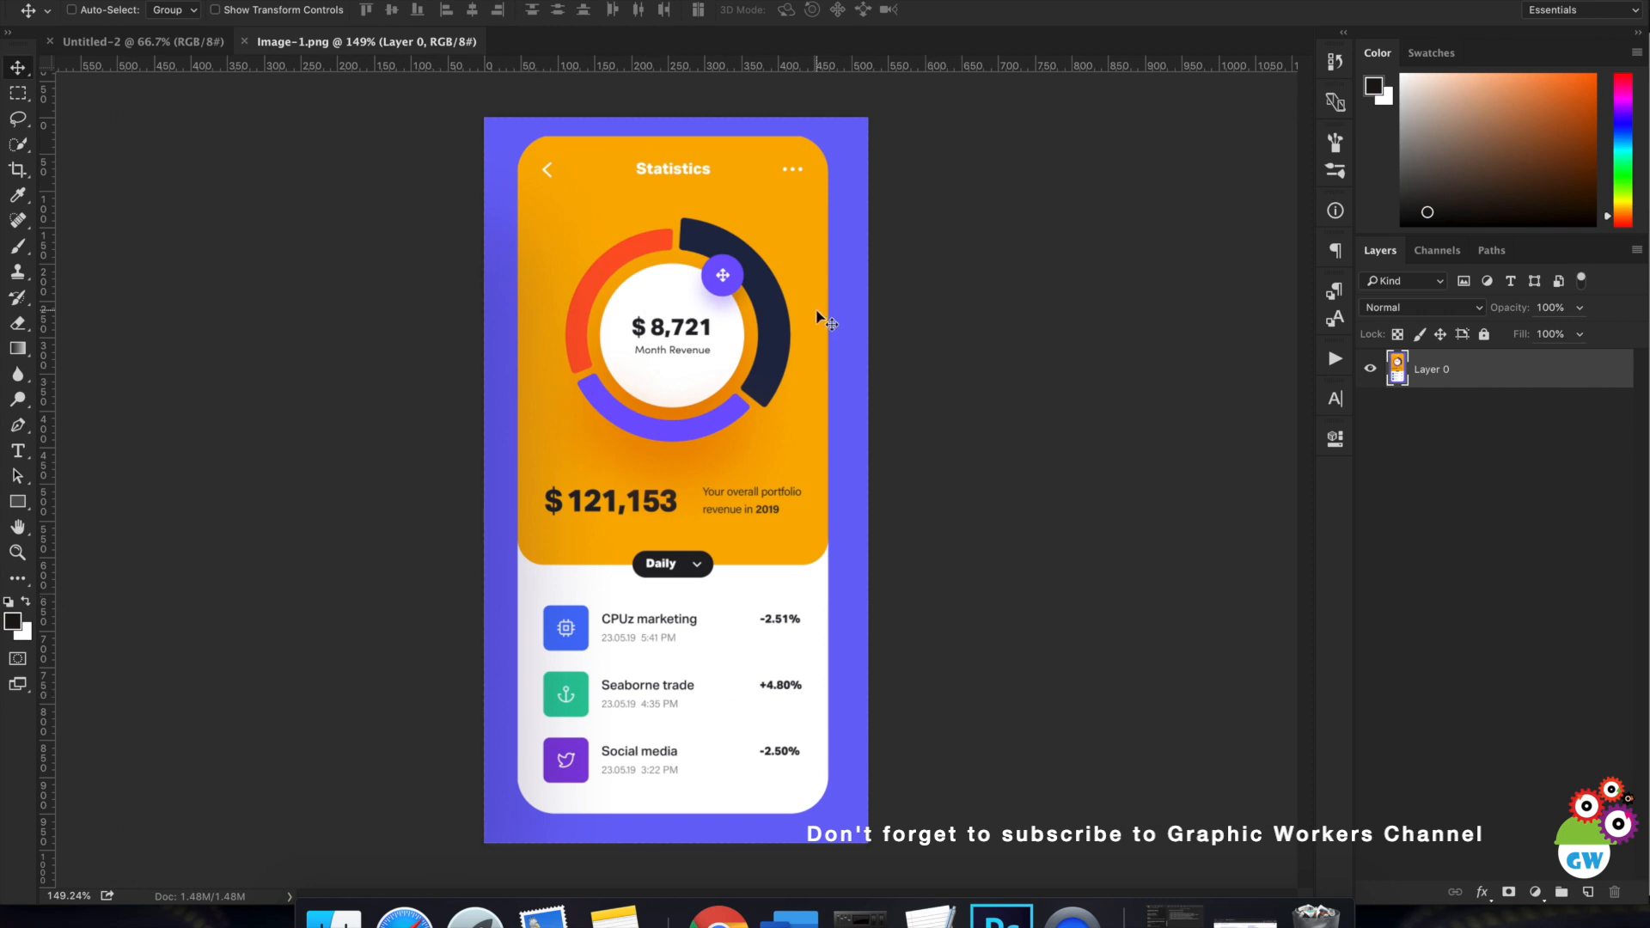
Arrange the Image-1.png reference and the Untitled-2 document side by side with the 2-up Vertical layout.
{"action": "left_click", "coordinate": [206, 39]}
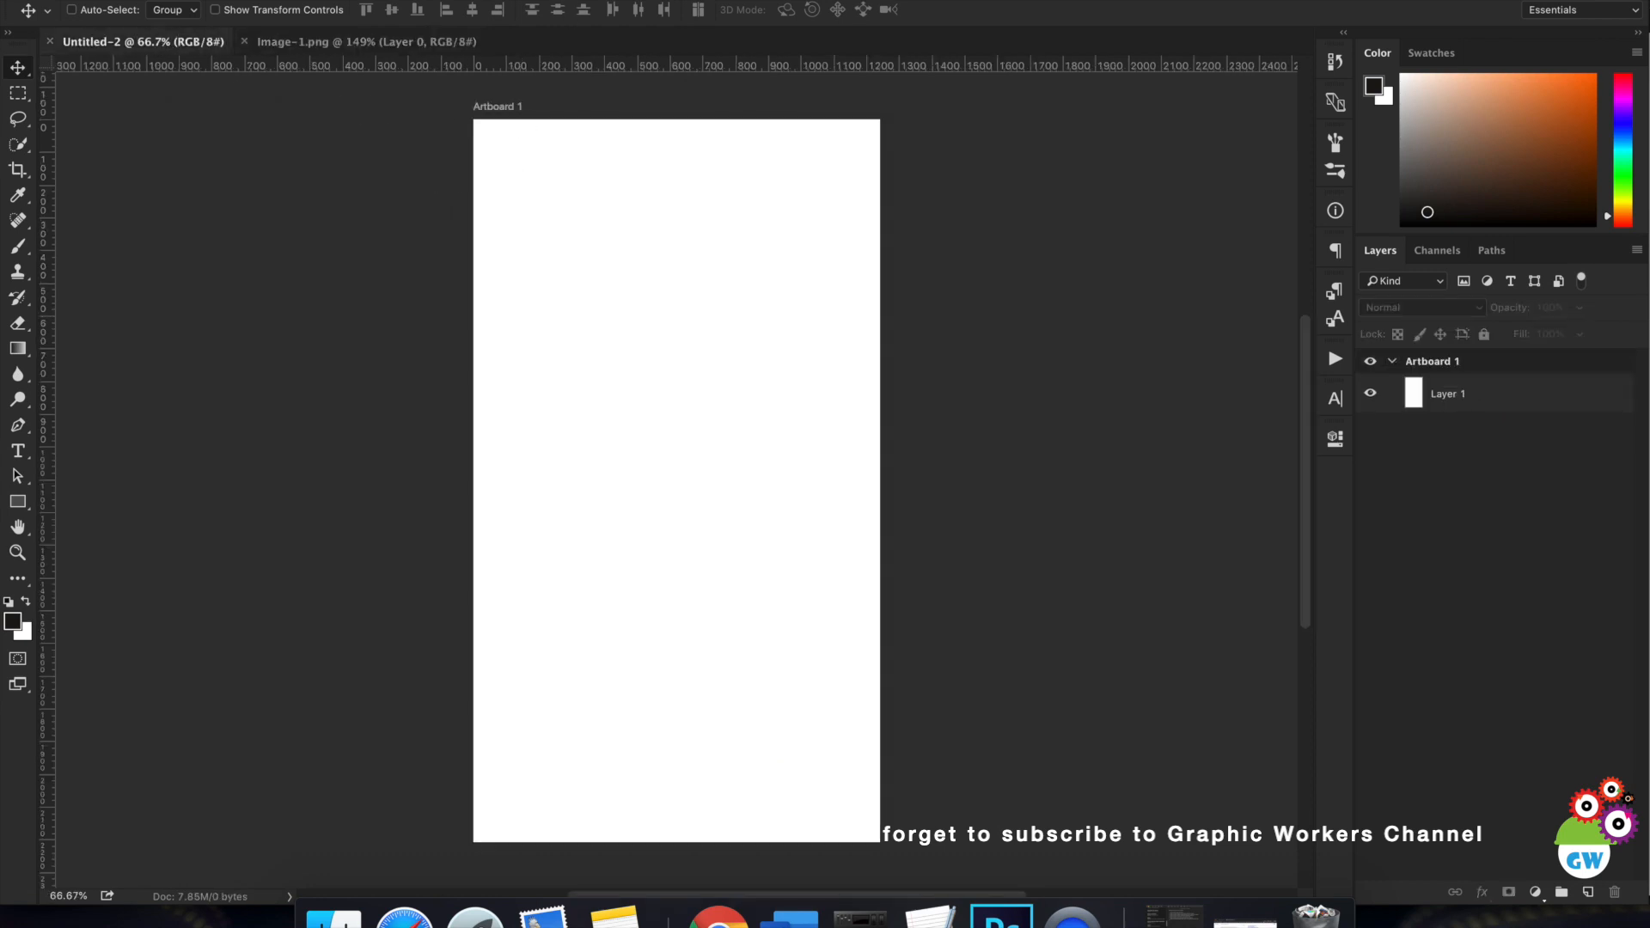
{"action": "left_click", "coordinate": [624, 0]}
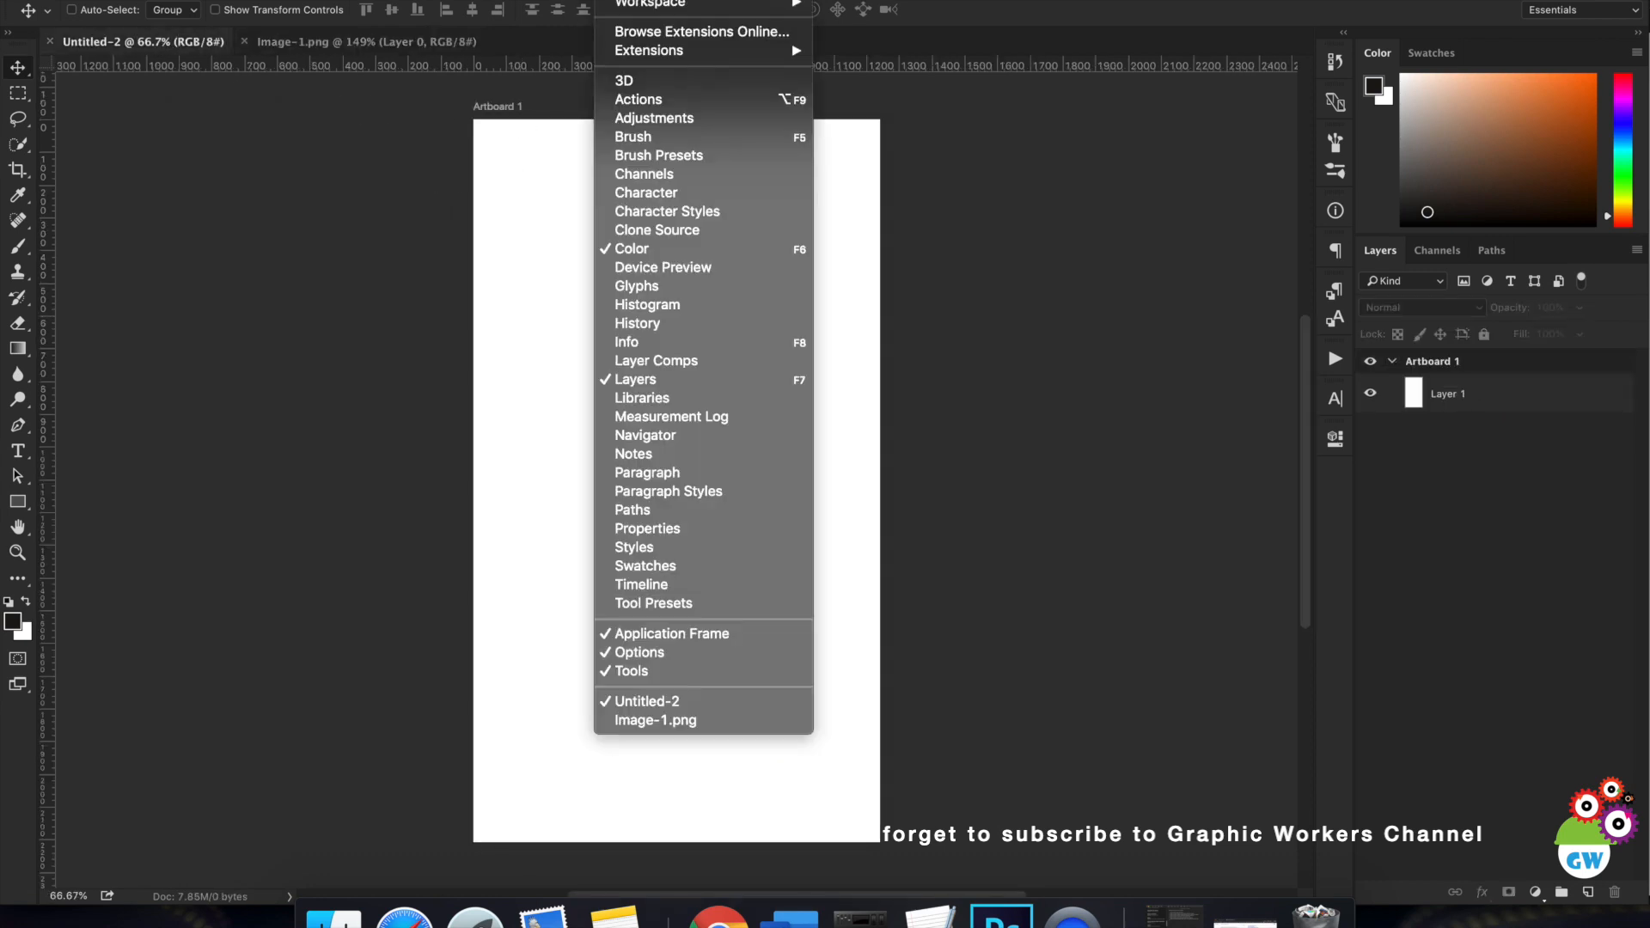
{"action": "left_click", "coordinate": [625, 0]}
{"action": "left_click", "coordinate": [361, 43]}
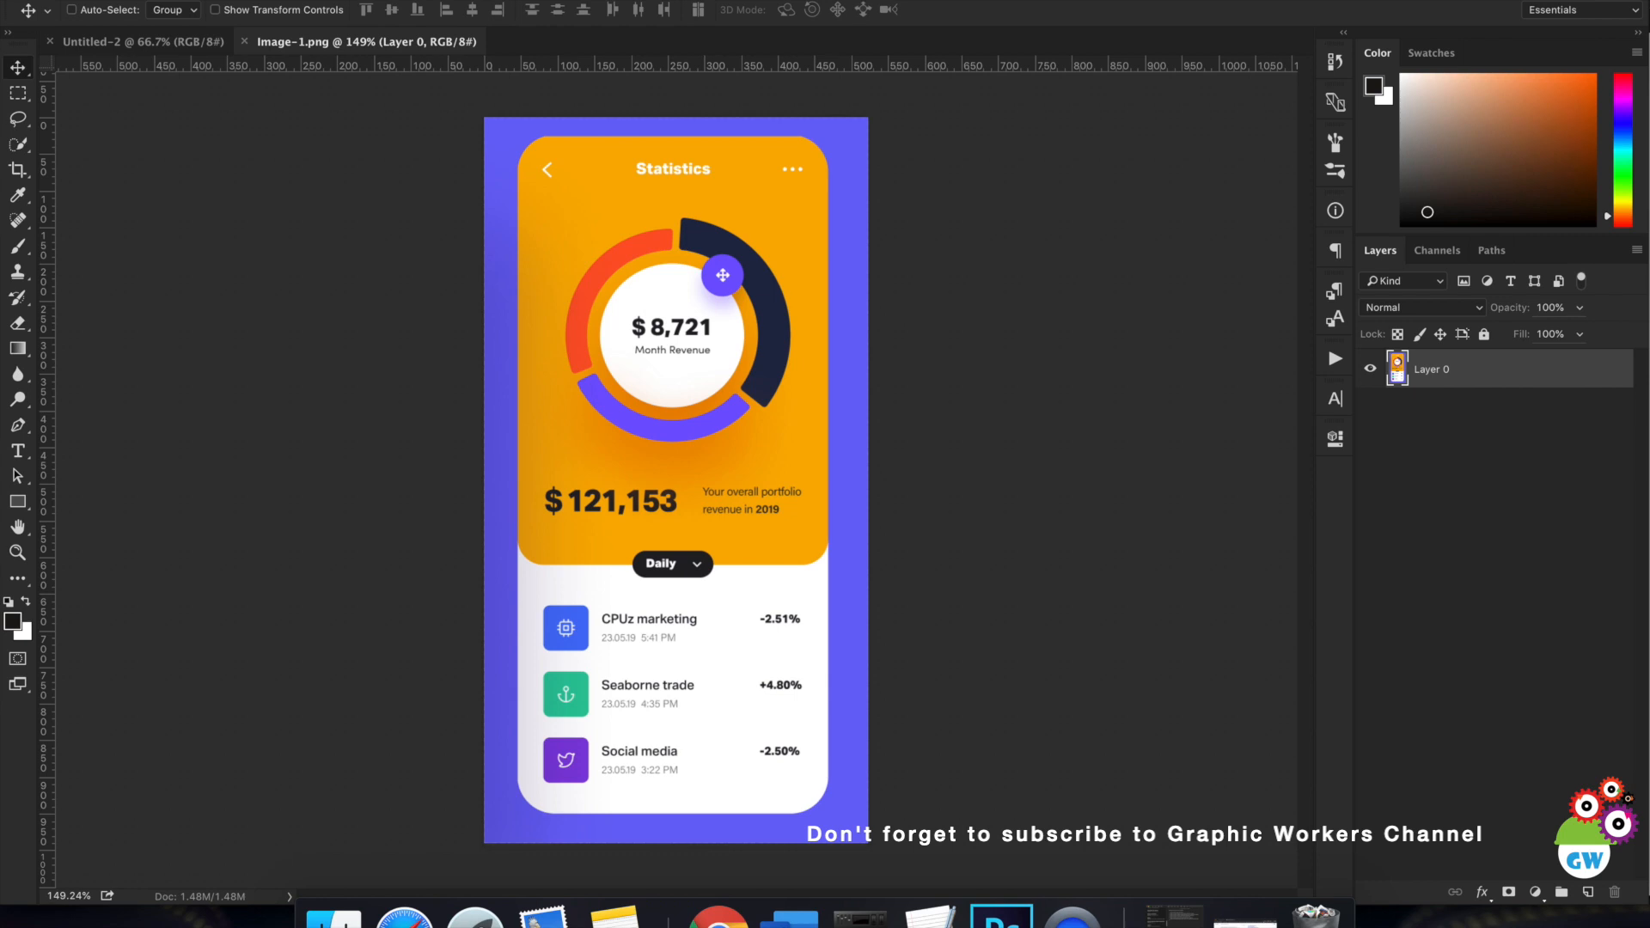
{"action": "left_click", "coordinate": [623, 0]}
{"action": "mouse_move", "coordinate": [663, 0]}
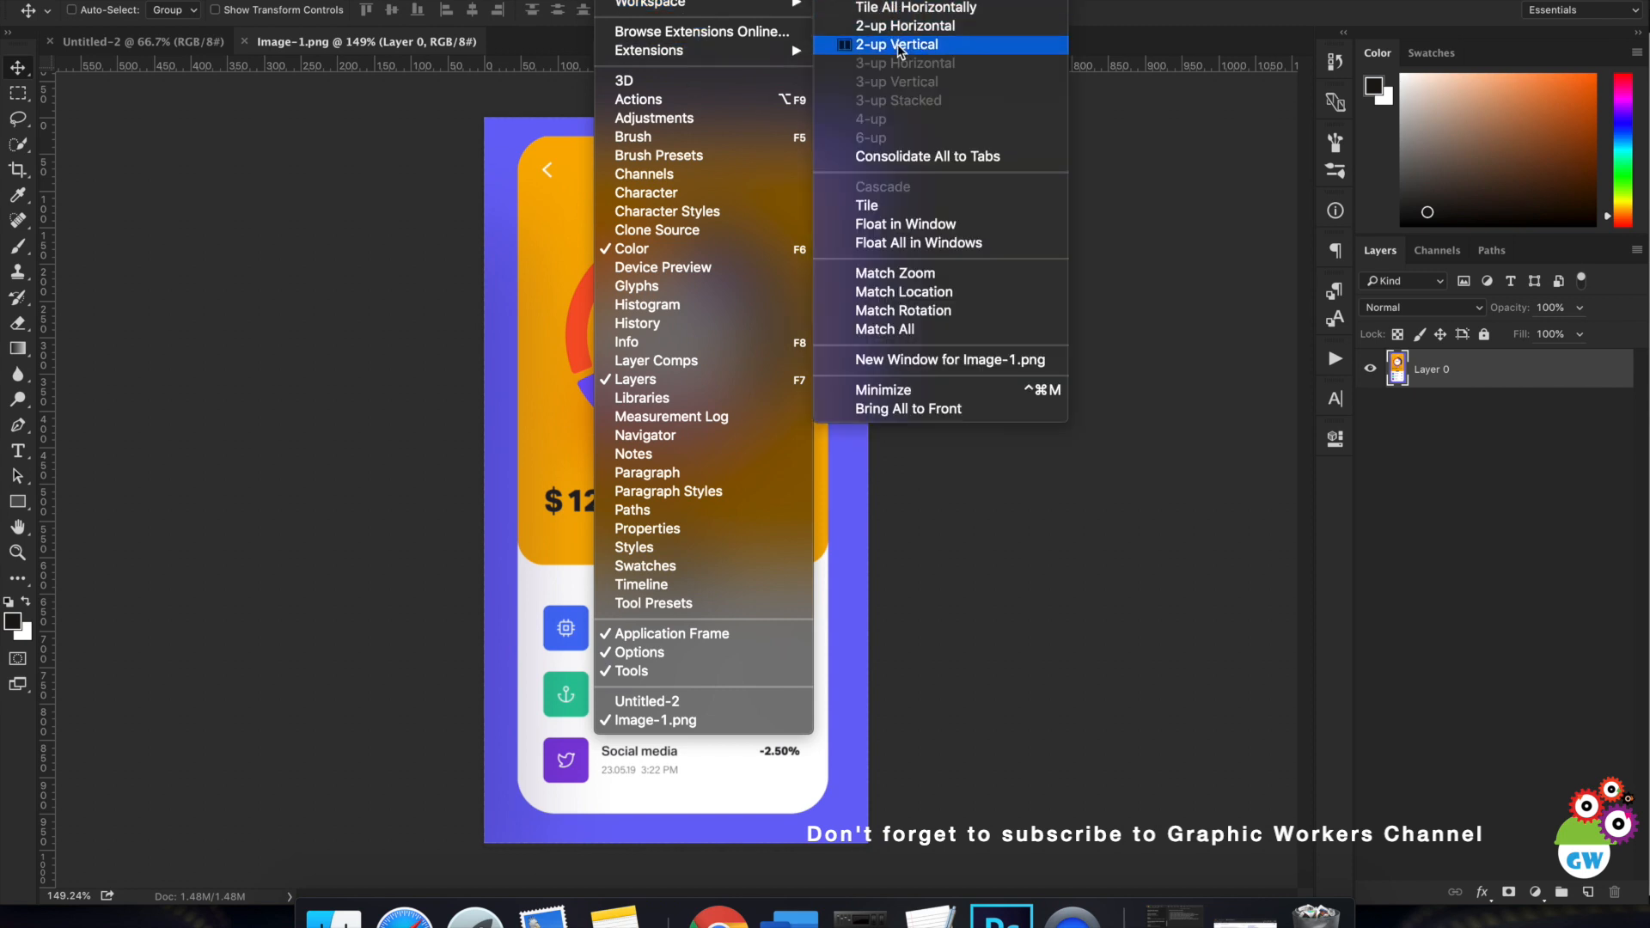
{"action": "left_click", "coordinate": [925, 44]}
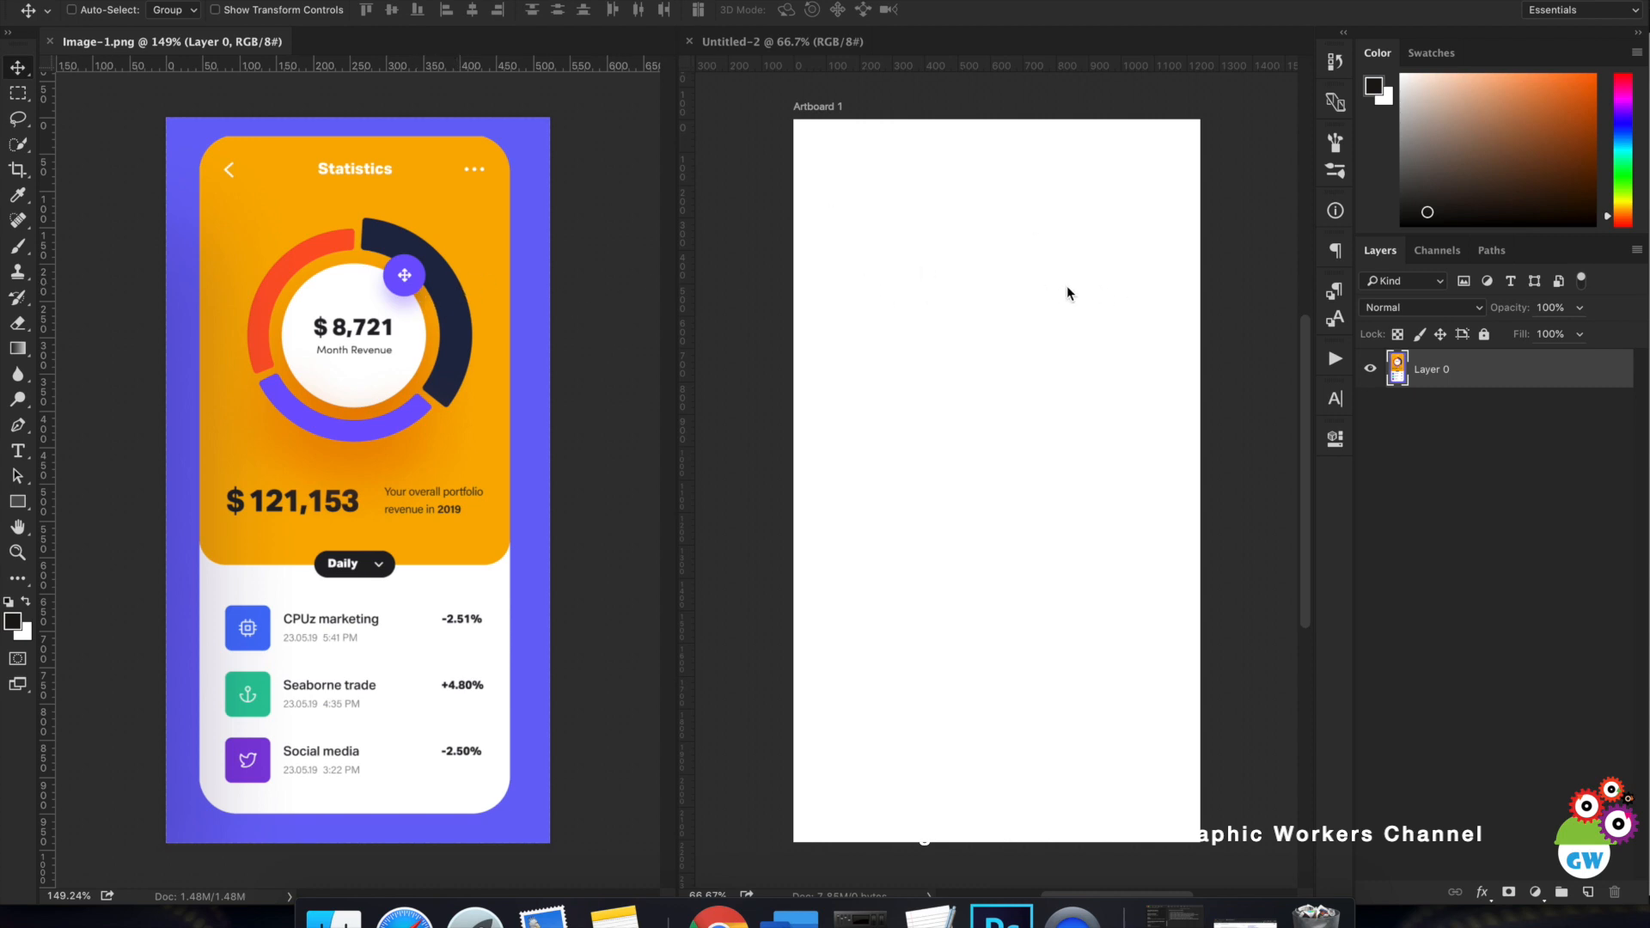
Draw a rectangle about 1240 × 1412 px across the upper part of the blank artboard in Untitled-2.
{"action": "left_click", "coordinate": [1475, 406]}
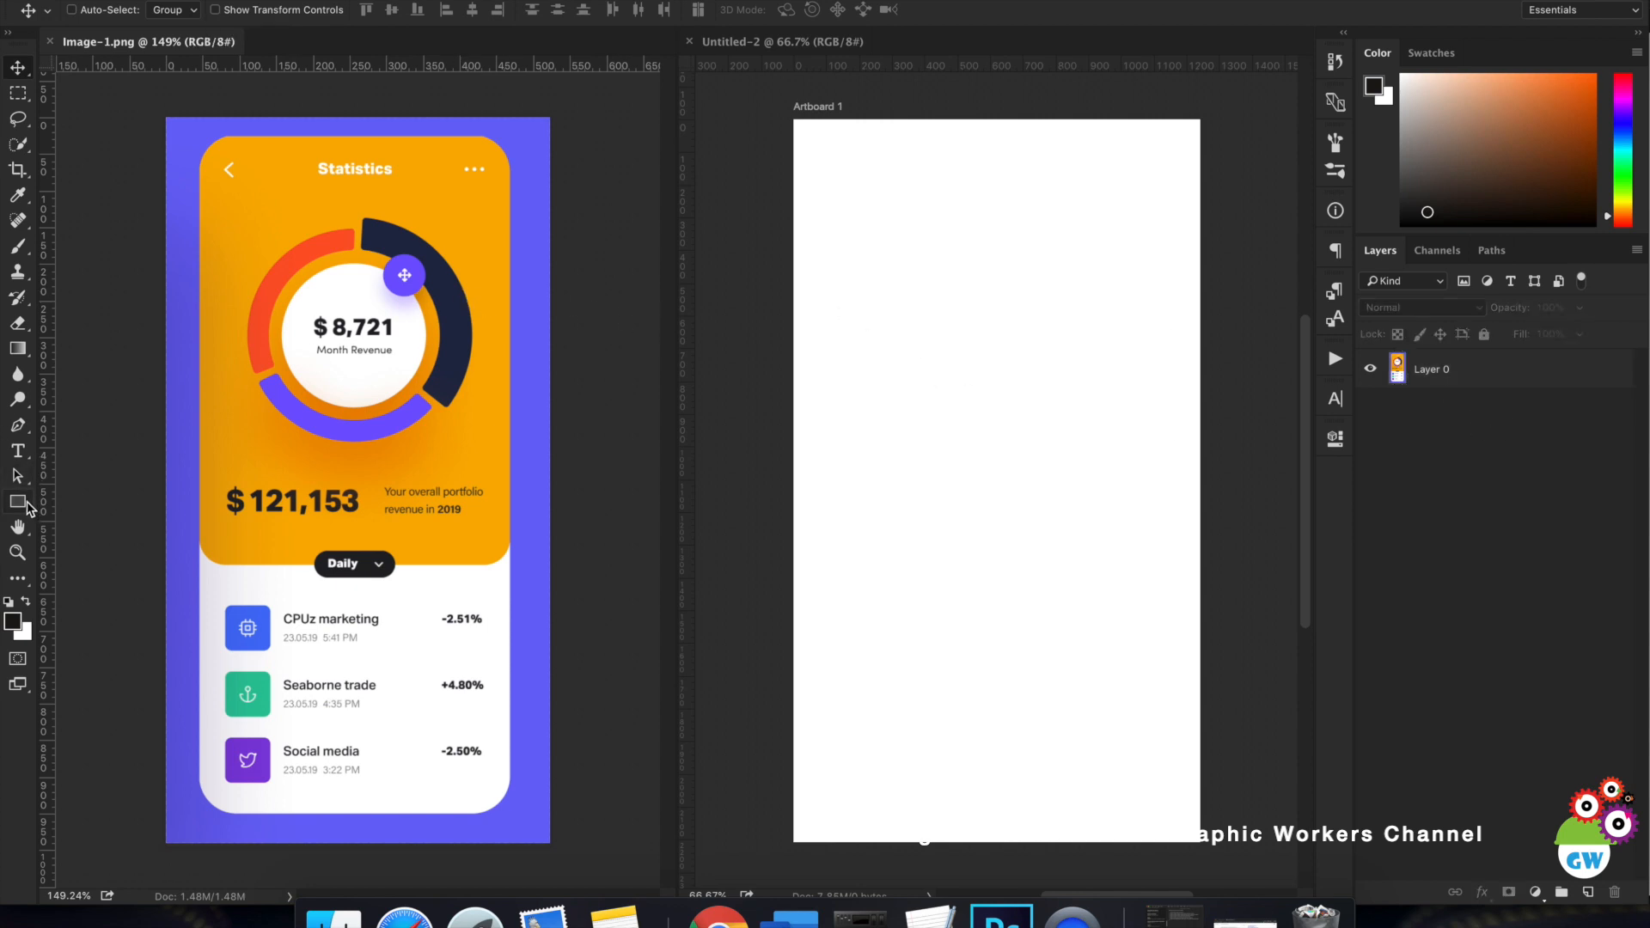
{"action": "left_click", "coordinate": [956, 411]}
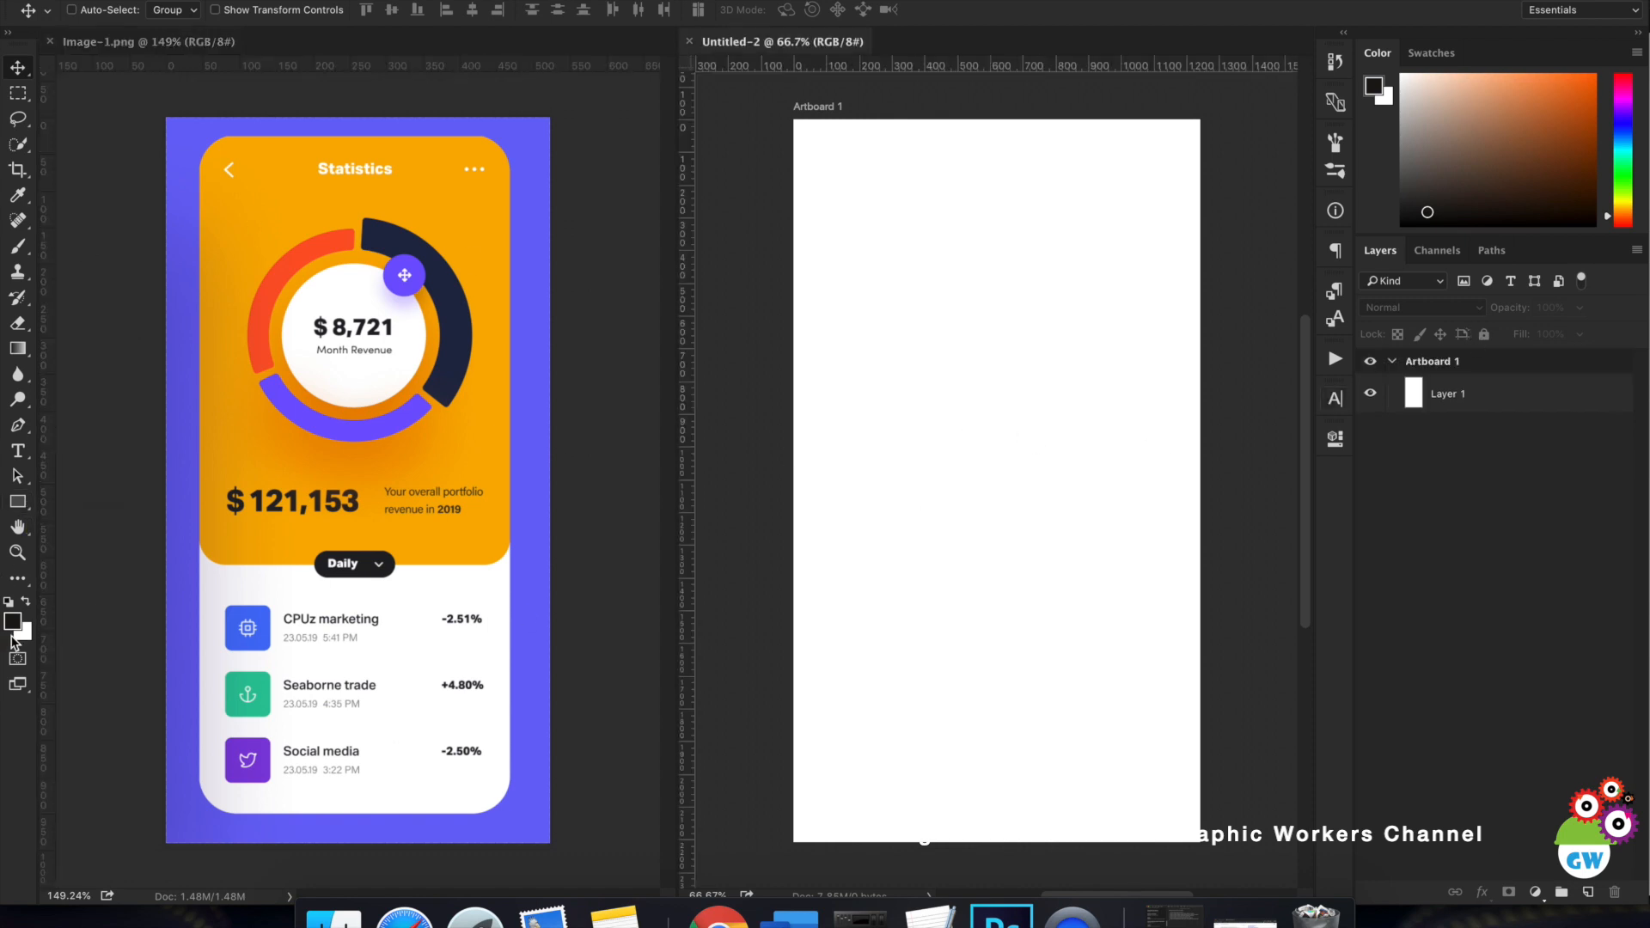
{"action": "left_click", "coordinate": [18, 502]}
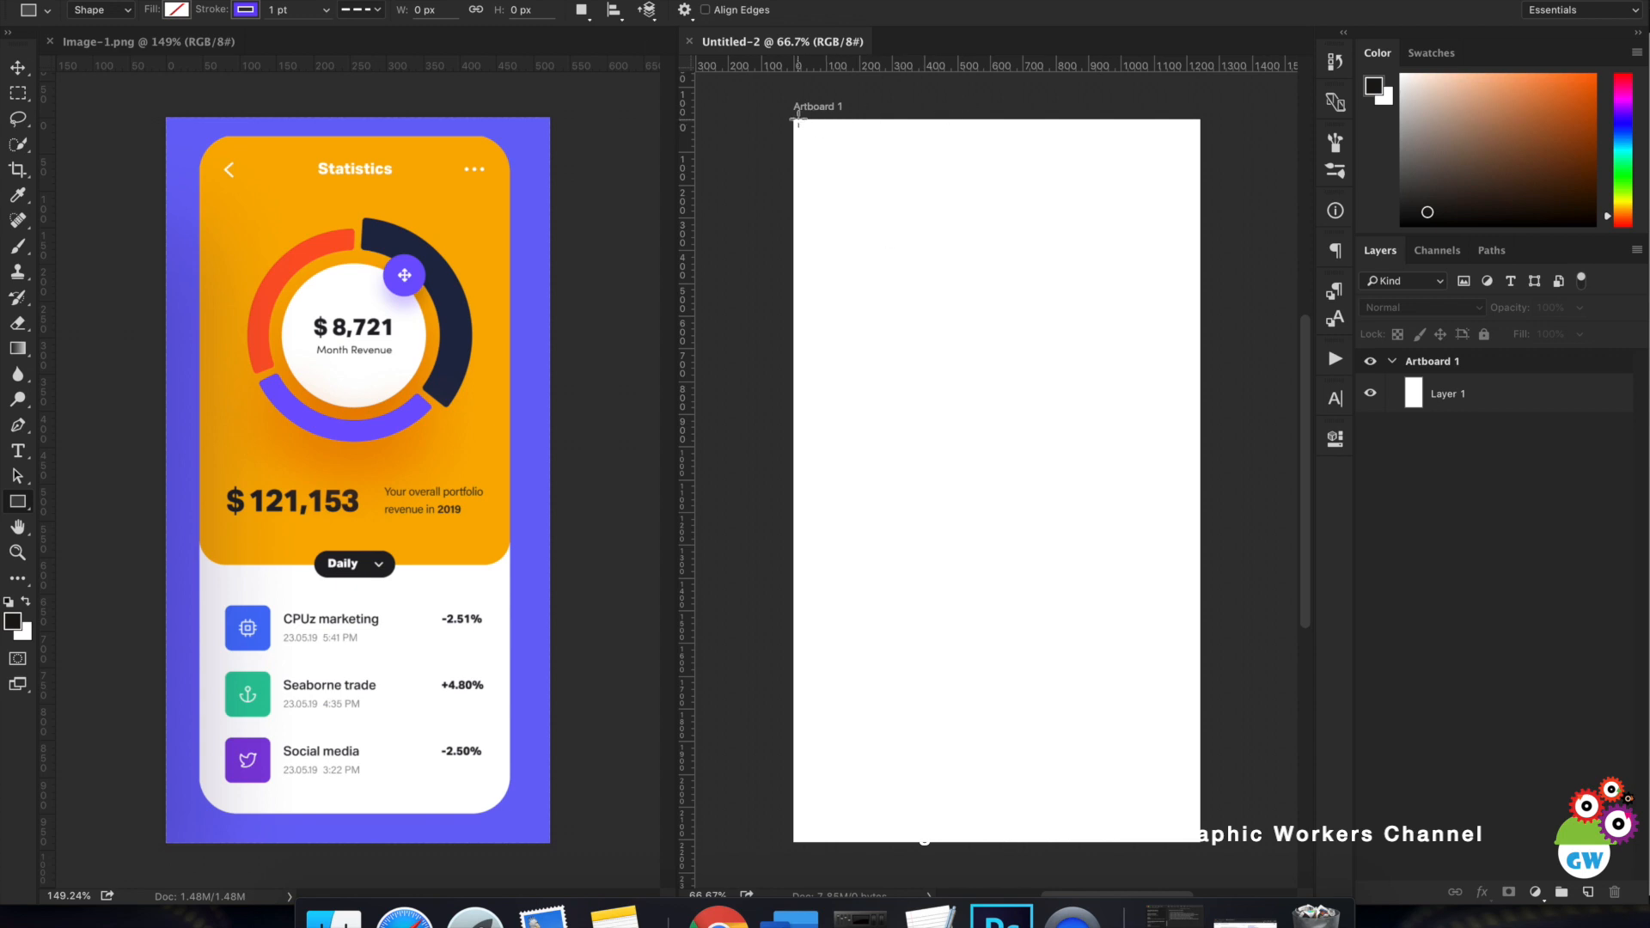
{"action": "left_click_drag", "start_coordinate": [791, 119], "coordinate": [1199, 581]}
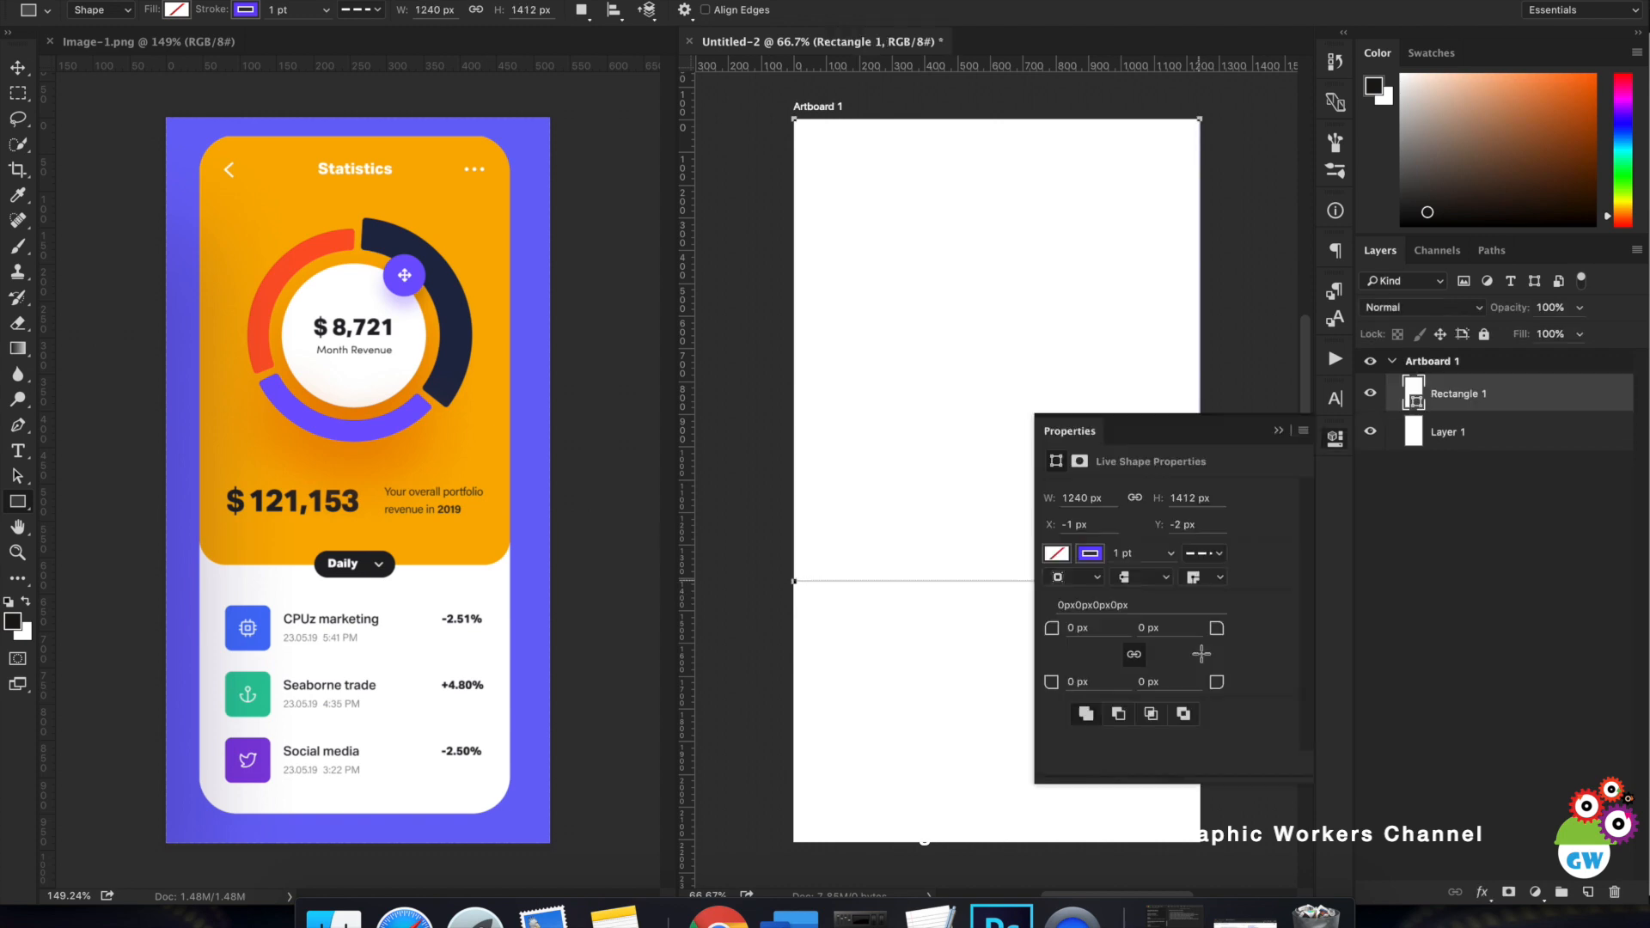
Remove the new rectangle's stroke and fill it with the recently used light blue.
{"action": "left_click", "coordinate": [1100, 557]}
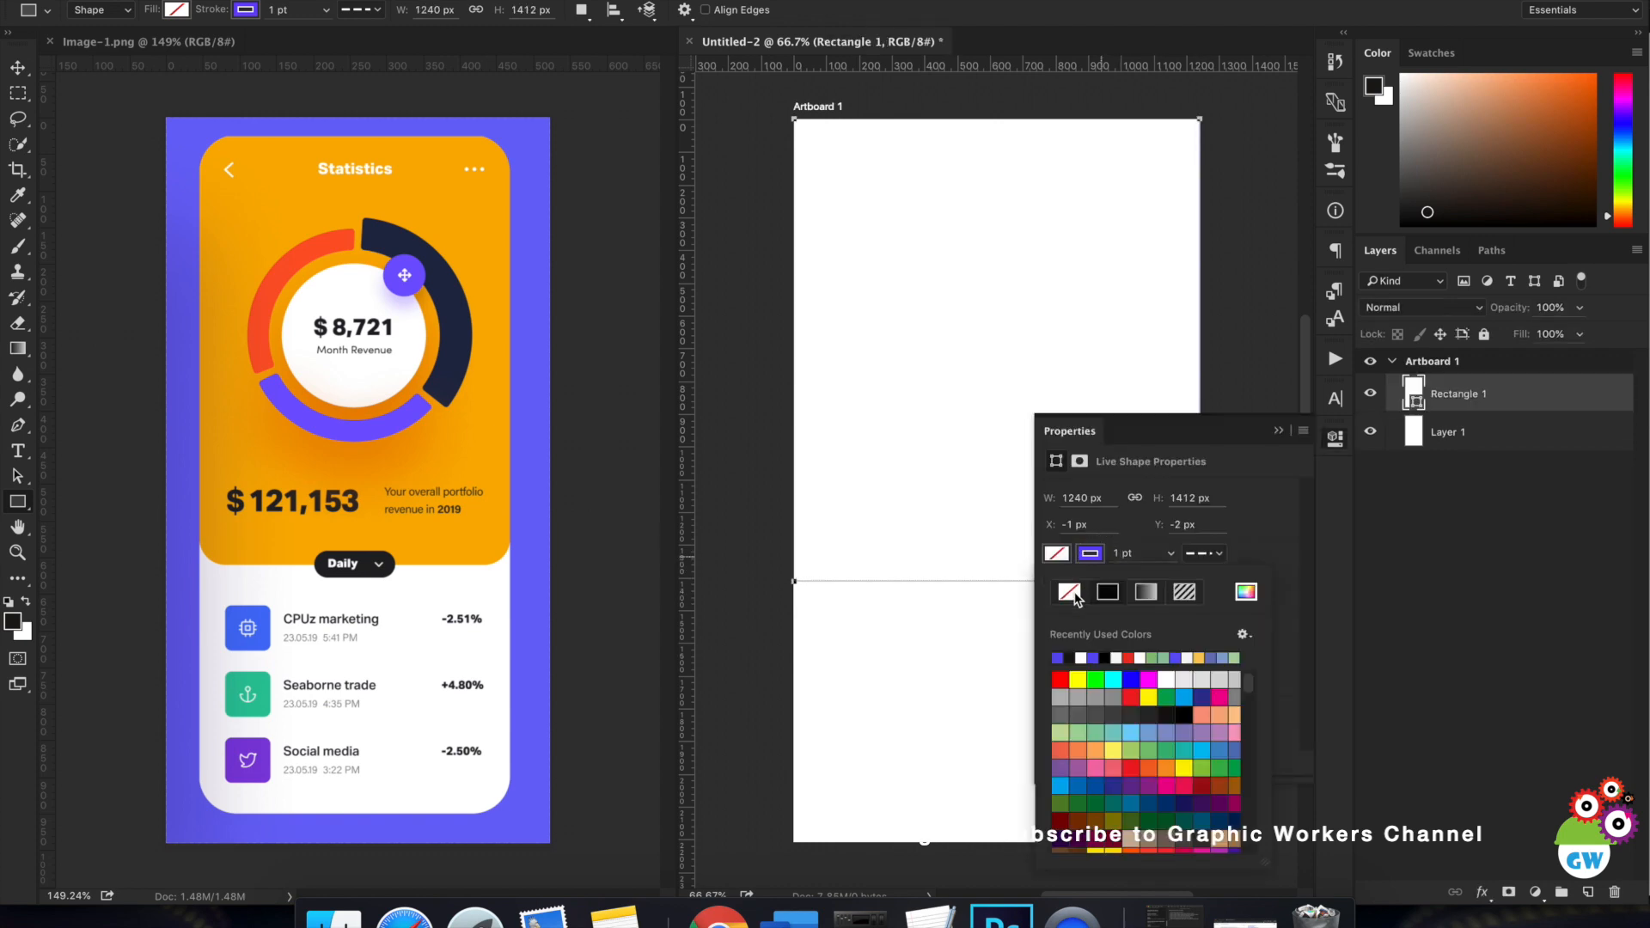
{"action": "left_click", "coordinate": [1071, 593]}
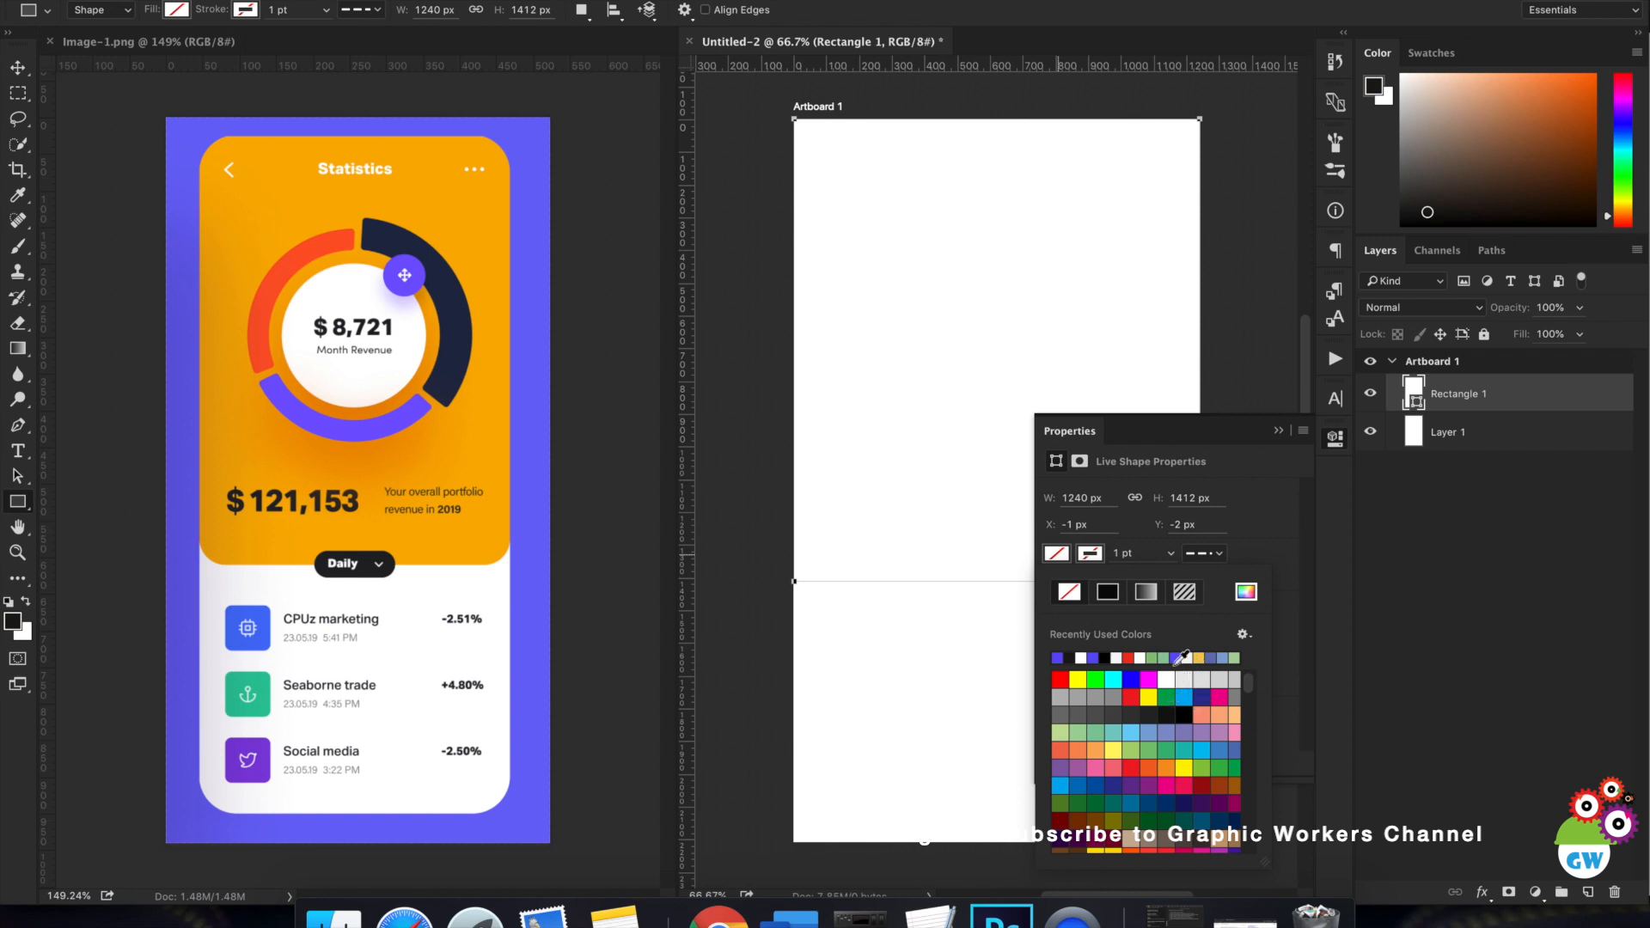
{"action": "left_click", "coordinate": [1224, 658]}
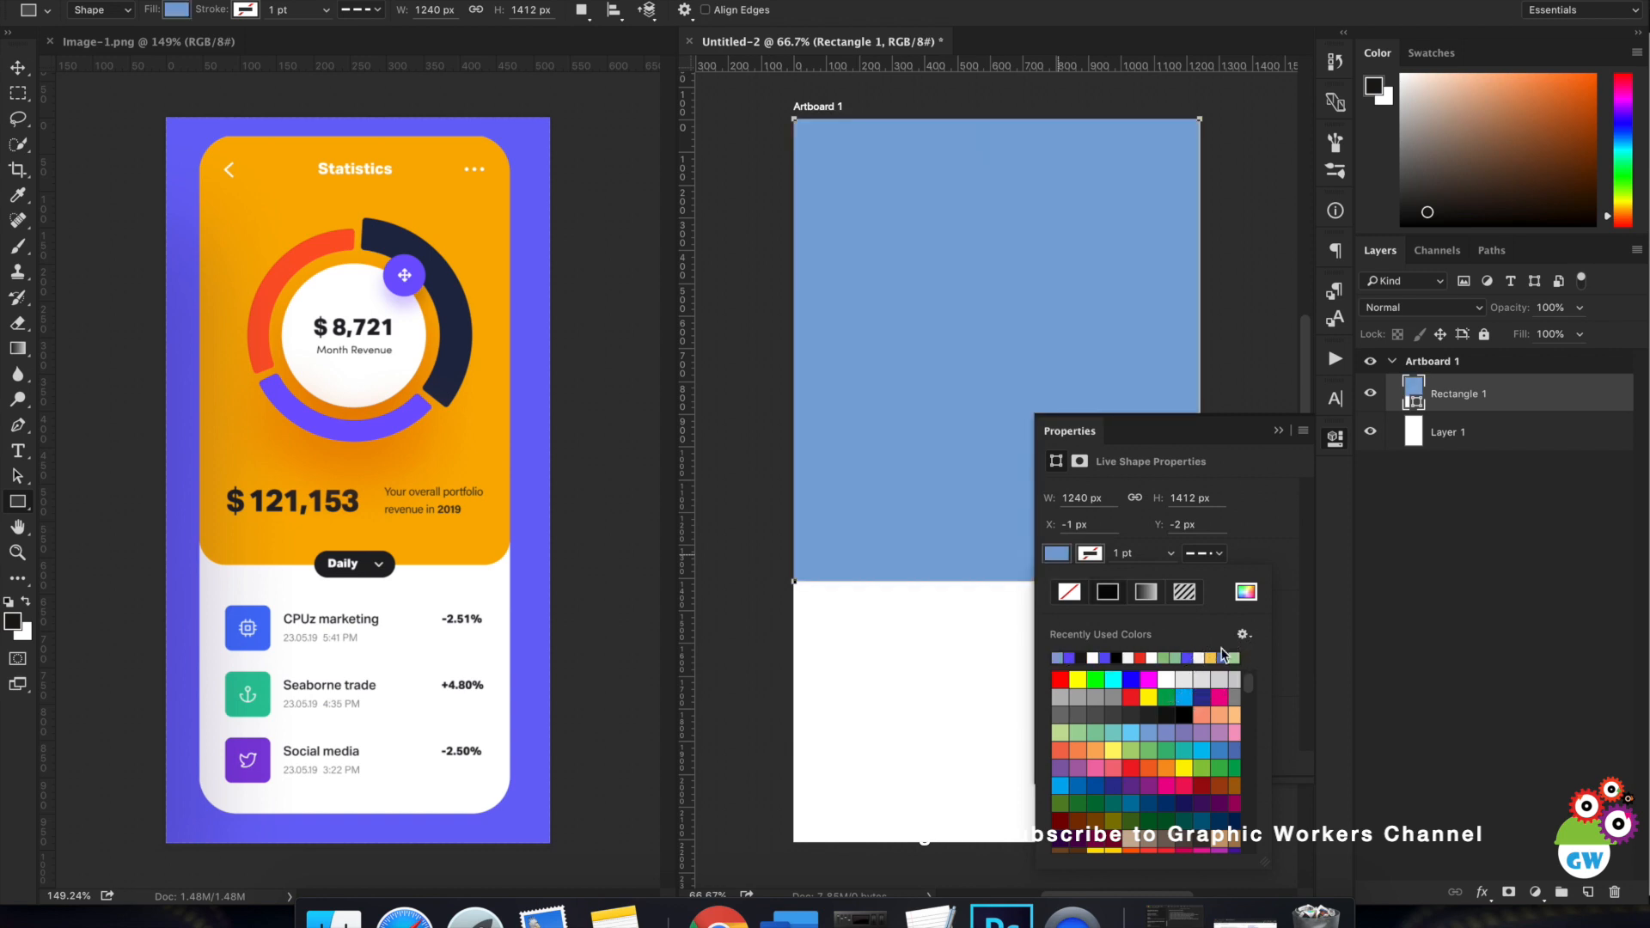
{"action": "left_click", "coordinate": [1279, 430]}
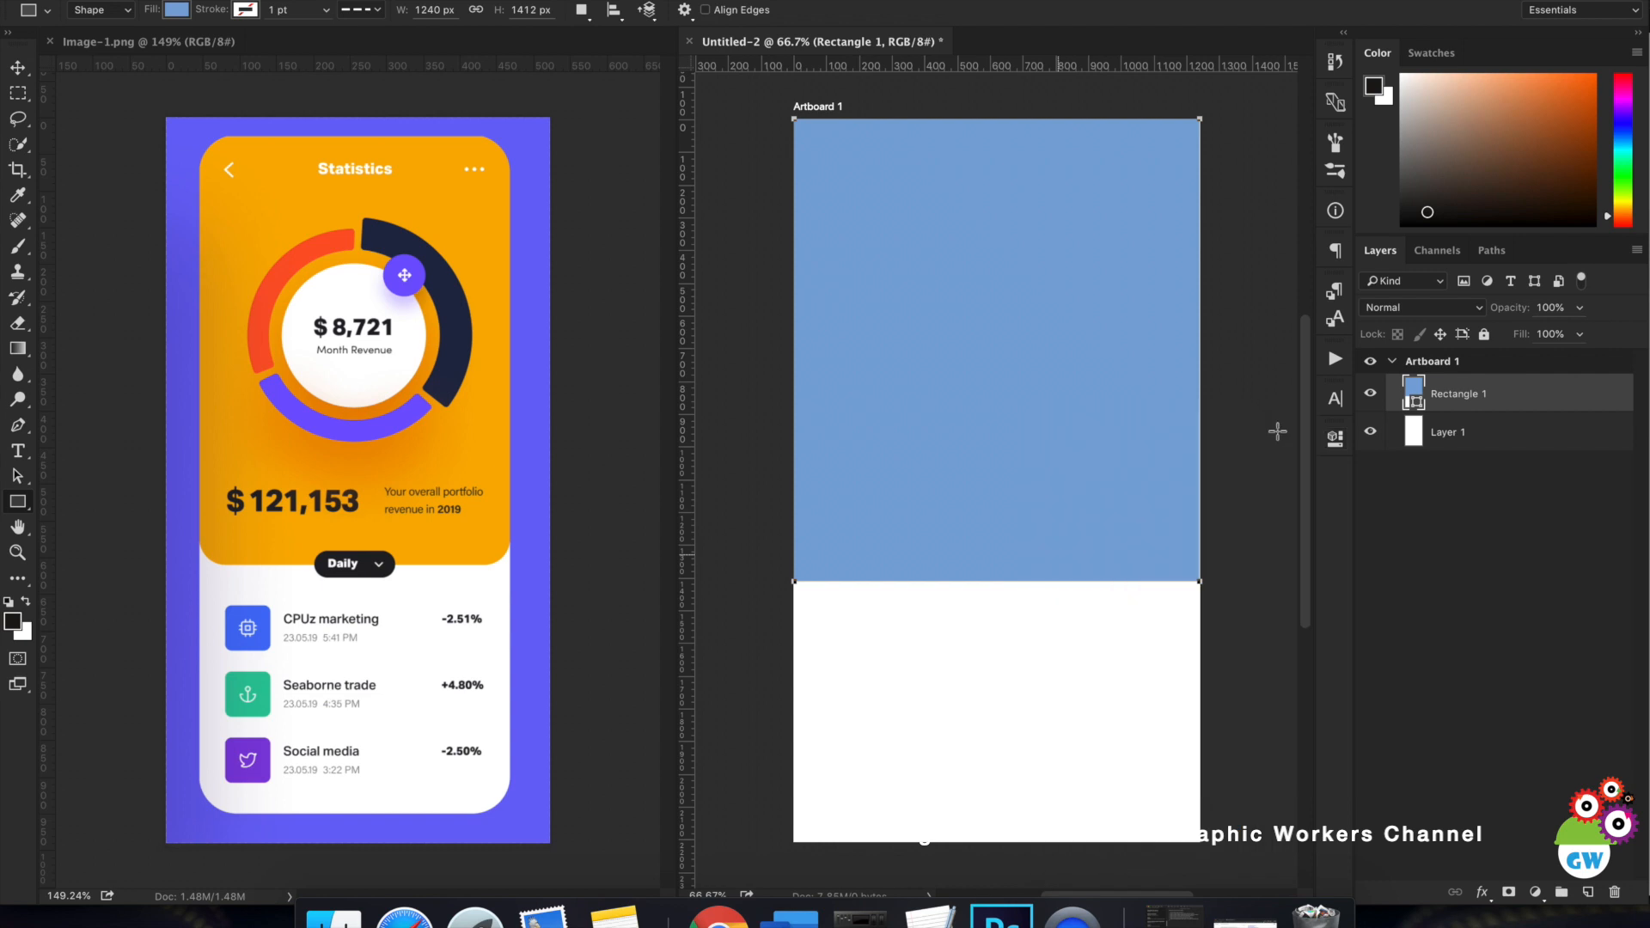
Unlink the rectangle's corner radii and set both bottom corners to 90 px.
{"action": "left_click", "coordinate": [1335, 434]}
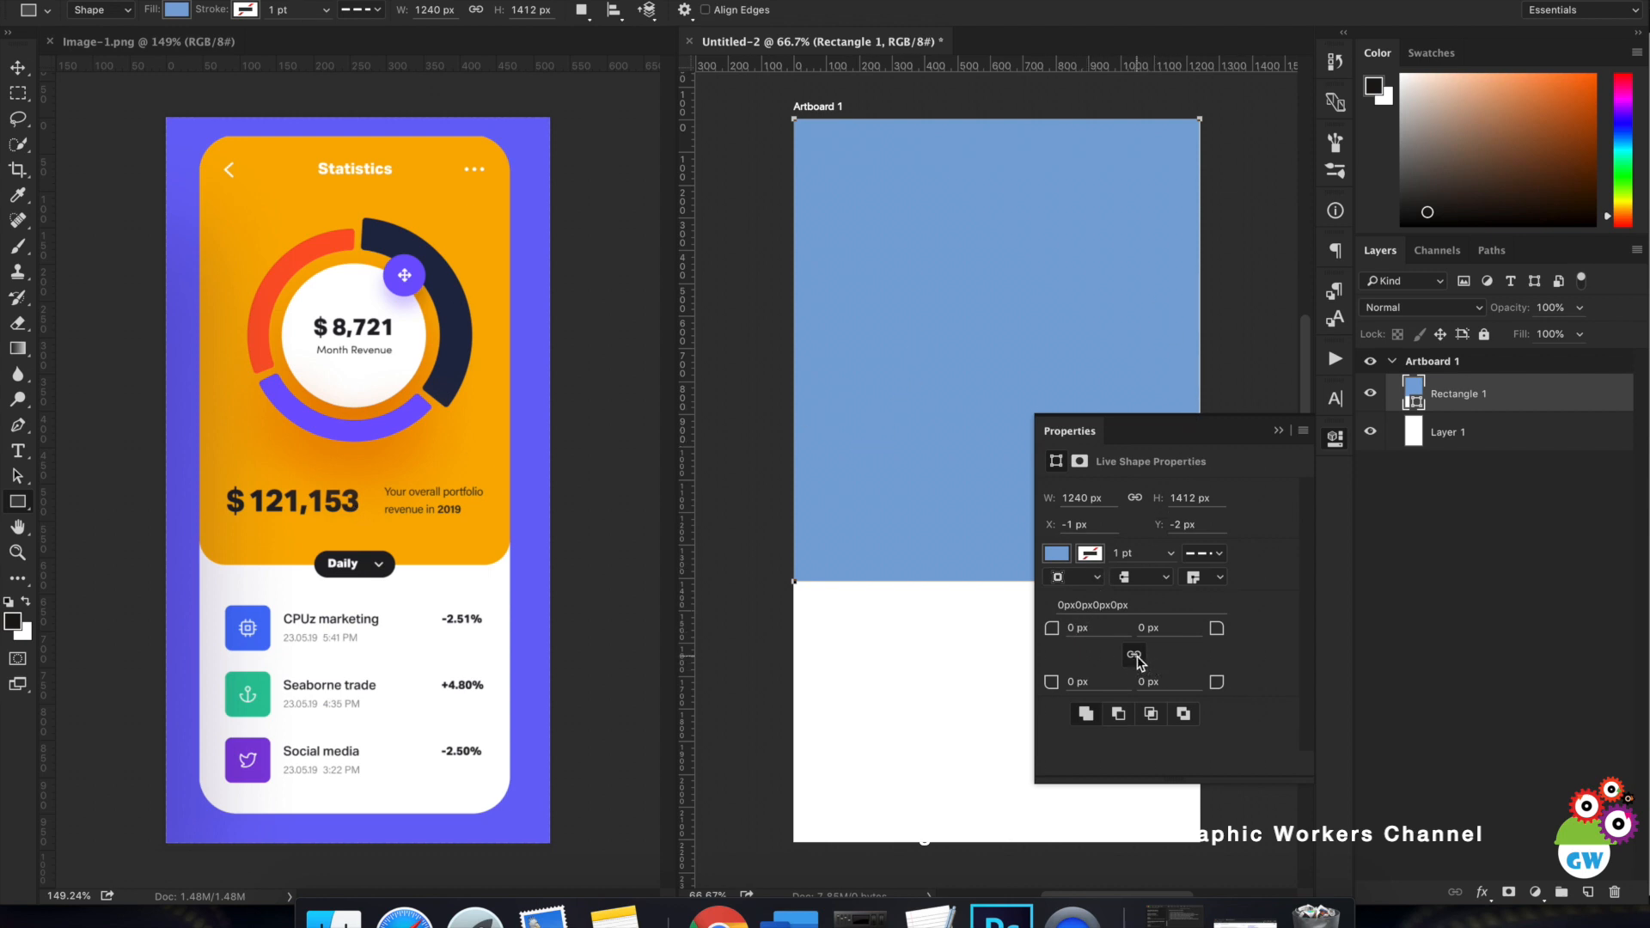
{"action": "mouse_move", "coordinate": [1079, 685]}
{"action": "left_mouse_down"}
{"action": "mouse_move", "coordinate": [1141, 698]}
{"action": "mouse_move", "coordinate": [1101, 687]}
{"action": "left_mouse_up"}
{"action": "type", "text": "90"}
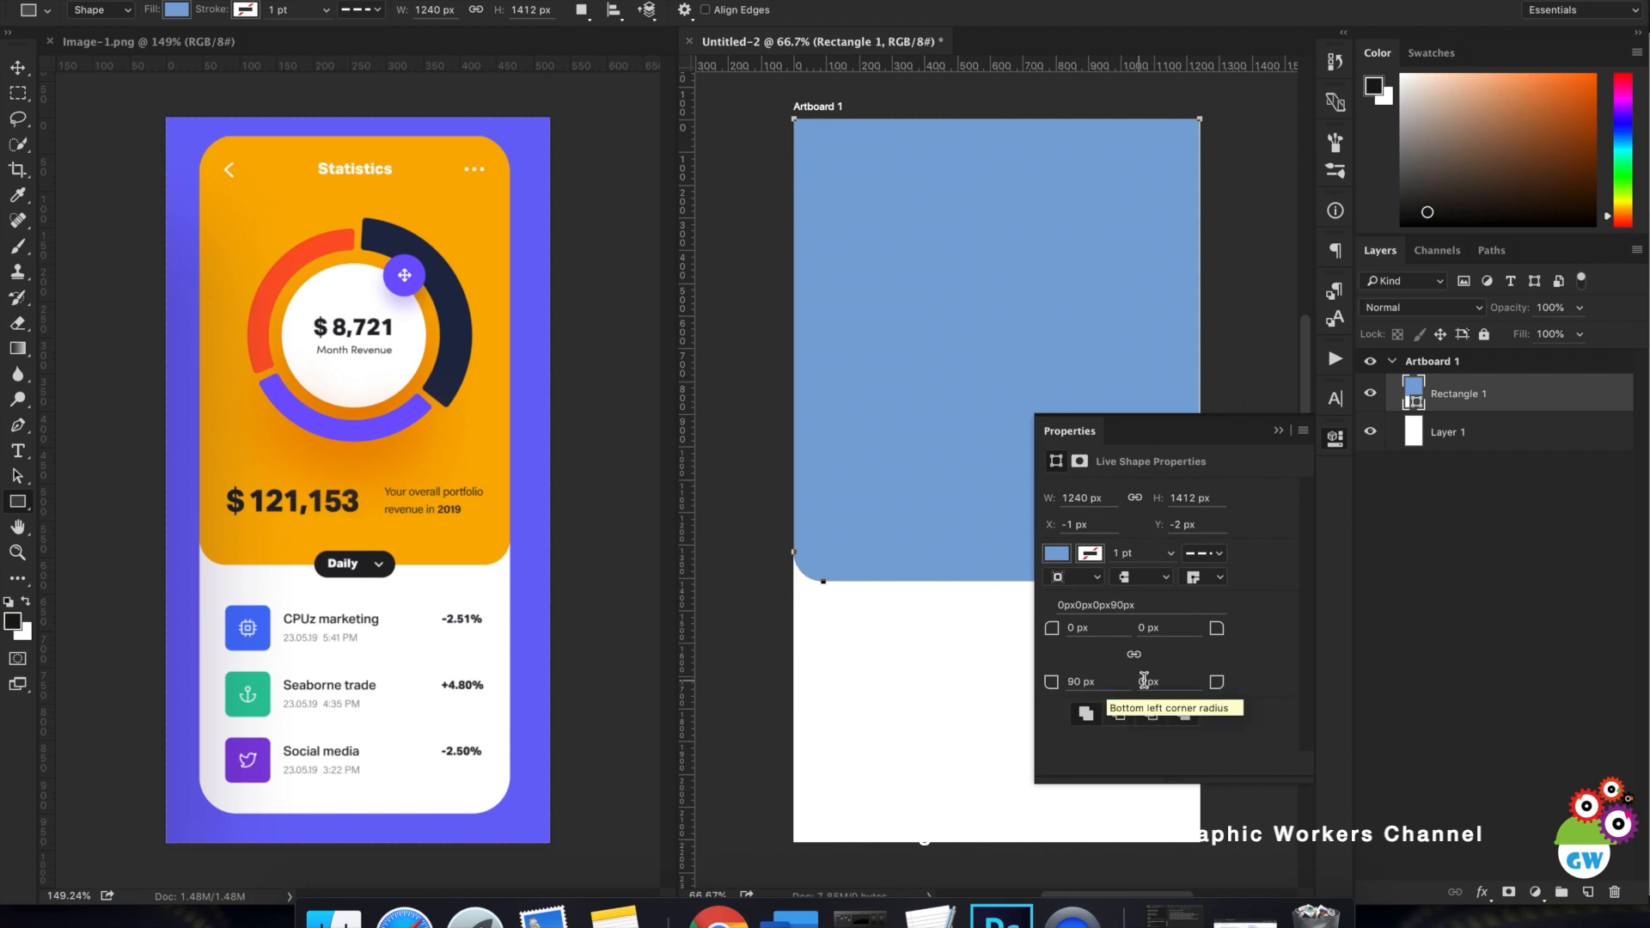
{"action": "double_click", "coordinate": [1185, 680]}
{"action": "type", "text": "90"}
{"action": "key", "text": "Return"}
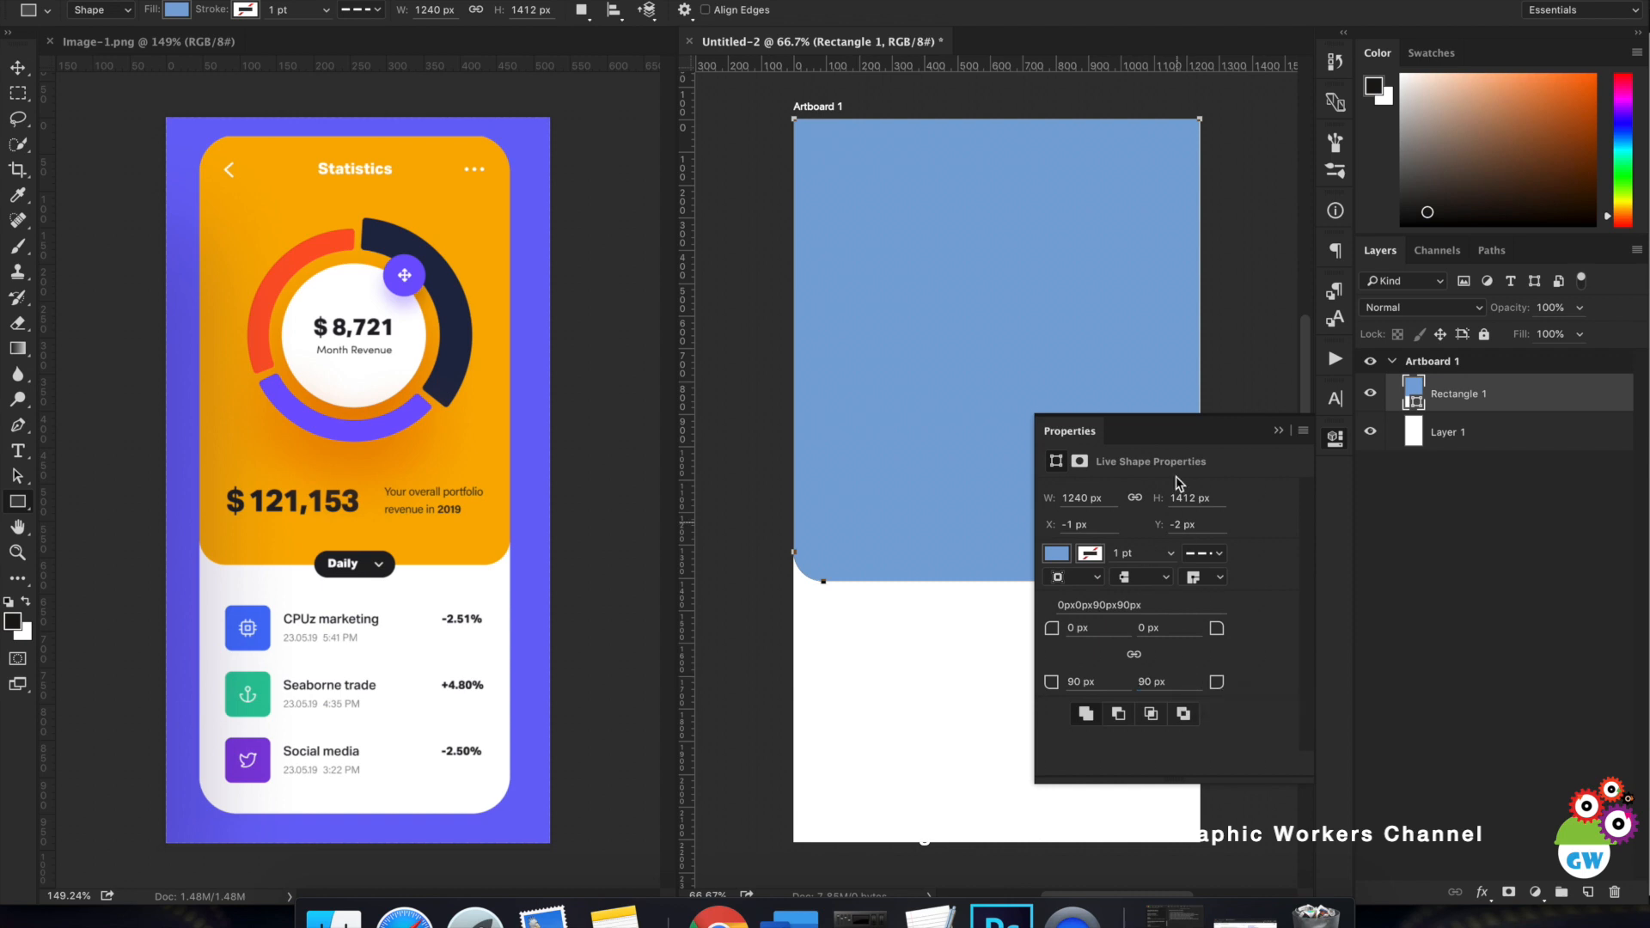
{"action": "left_click", "coordinate": [1278, 431]}
Examine the rectangle's edge against the artboard border and check the document's pixel dimensions with Image Size.
{"action": "scroll", "coordinate": [996, 402], "scroll_direction": "down", "scroll_amount": 2}
{"action": "scroll", "coordinate": [996, 402], "scroll_direction": "up", "scroll_amount": 3}
{"action": "scroll", "coordinate": [1183, 237], "scroll_direction": "up", "scroll_amount": 3}
{"action": "scroll", "coordinate": [1161, 508], "scroll_direction": "up", "scroll_amount": 5}
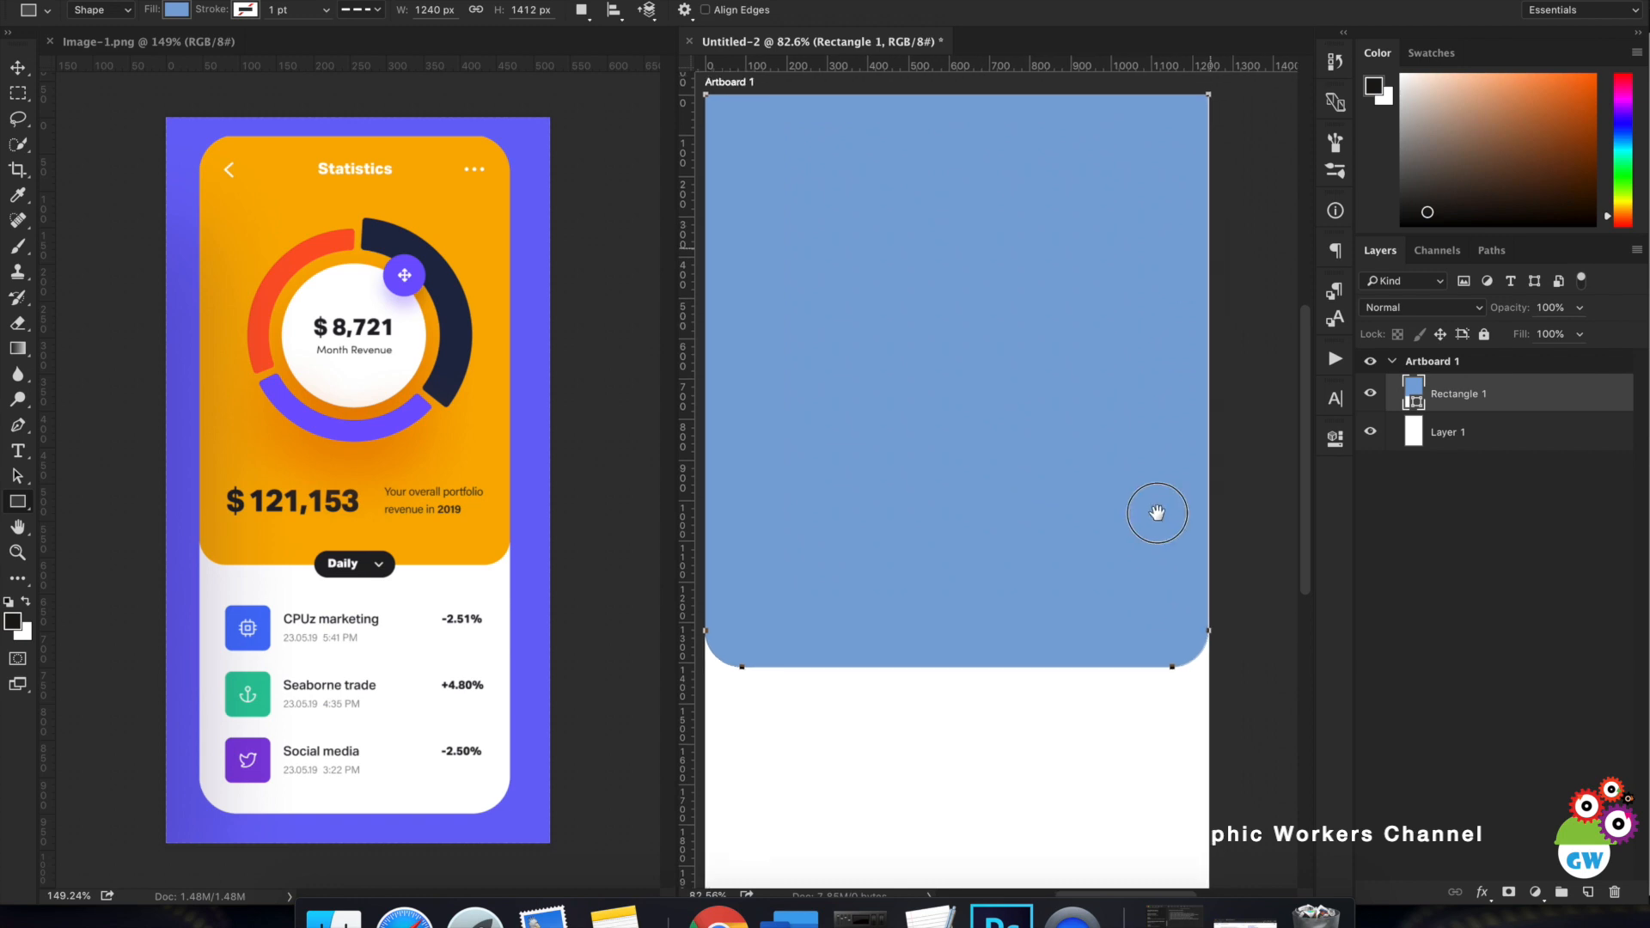
{"action": "key", "text": "v"}
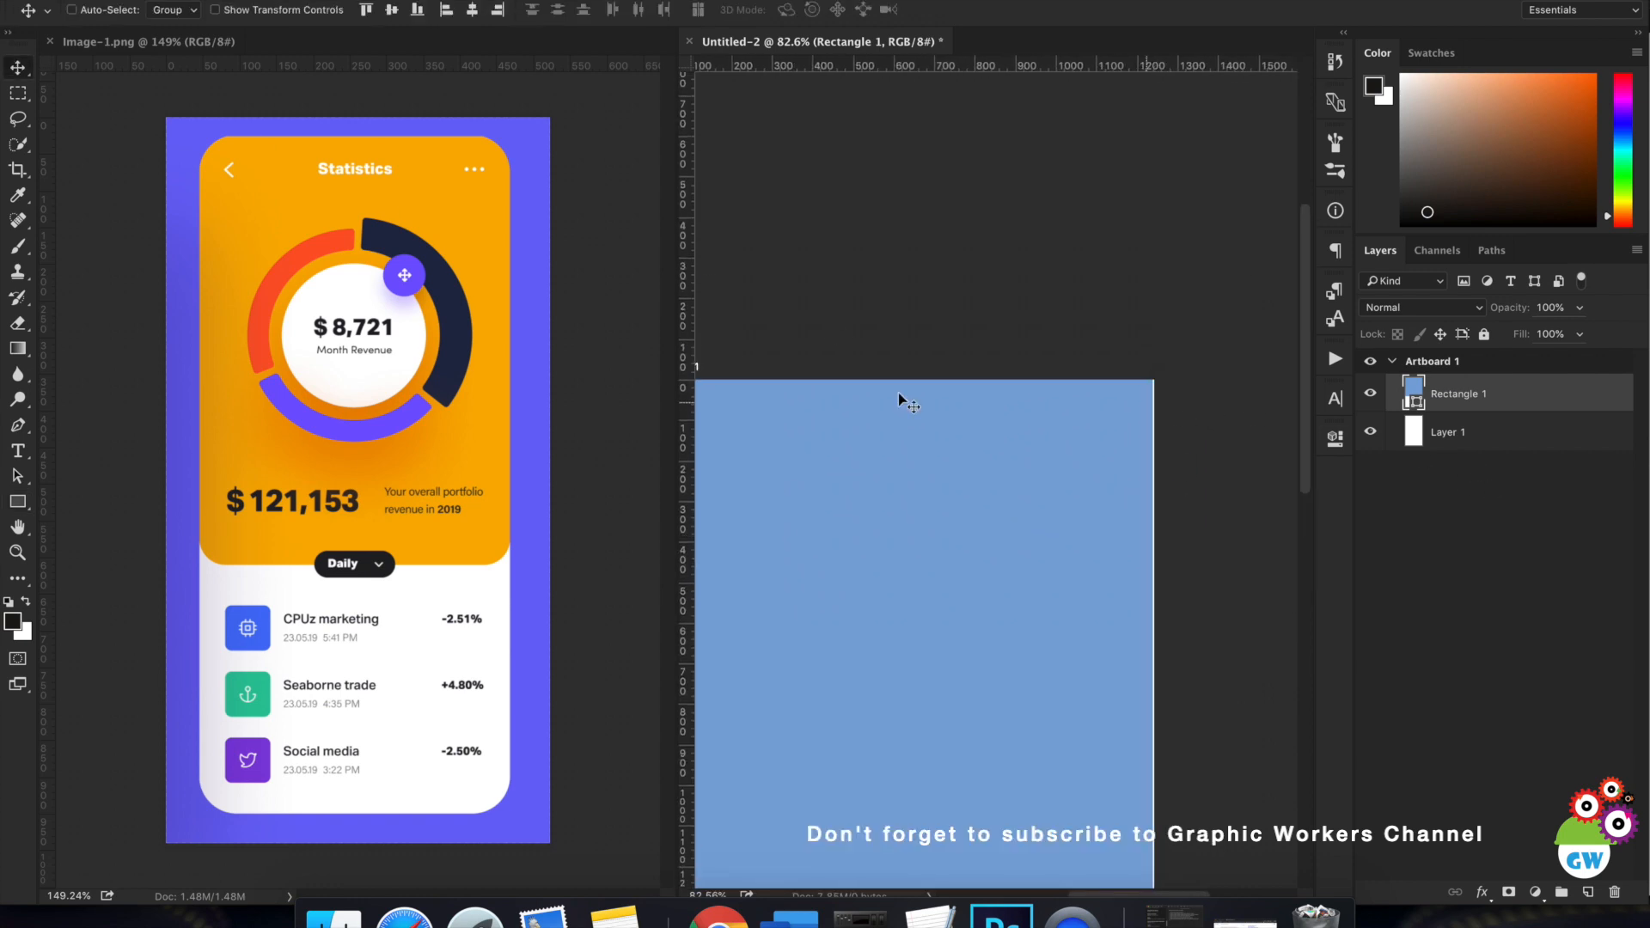
{"action": "scroll", "coordinate": [1203, 387], "scroll_direction": "up", "scroll_amount": 6}
{"action": "scroll", "coordinate": [1227, 373], "scroll_direction": "down", "scroll_amount": 3}
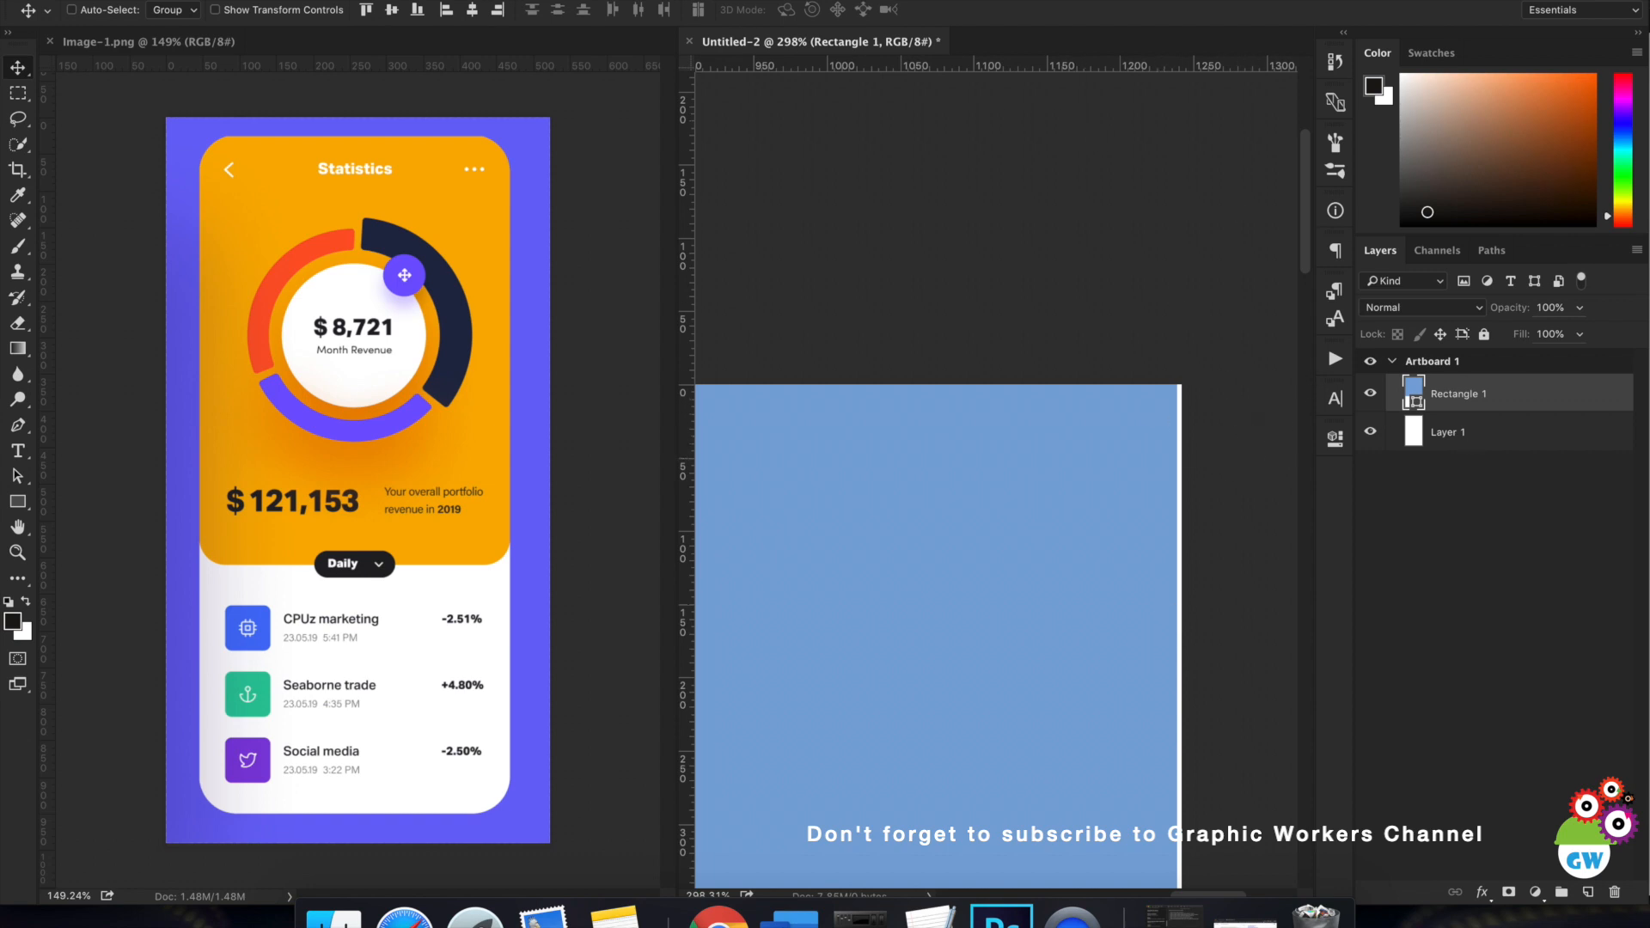
{"action": "left_click", "coordinate": [263, 0]}
{"action": "left_click", "coordinate": [290, 110]}
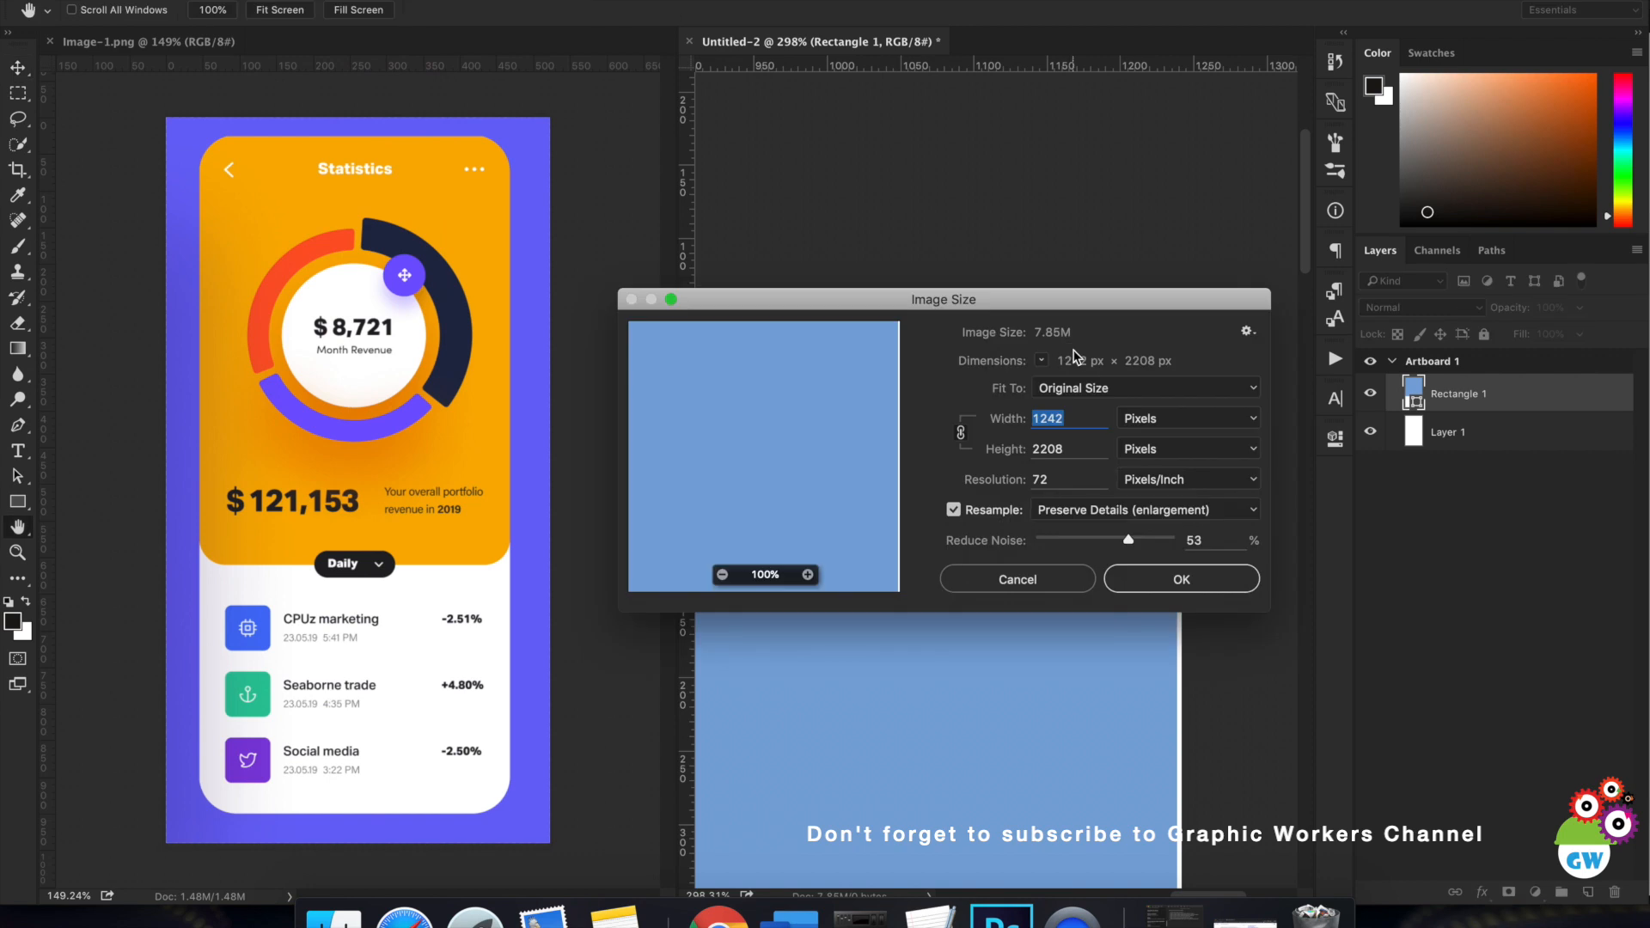
{"action": "left_click", "coordinate": [1058, 583]}
Set the blue rectangle's width to 1242 px and its X position to 0 px.
{"action": "left_click", "coordinate": [1462, 435]}
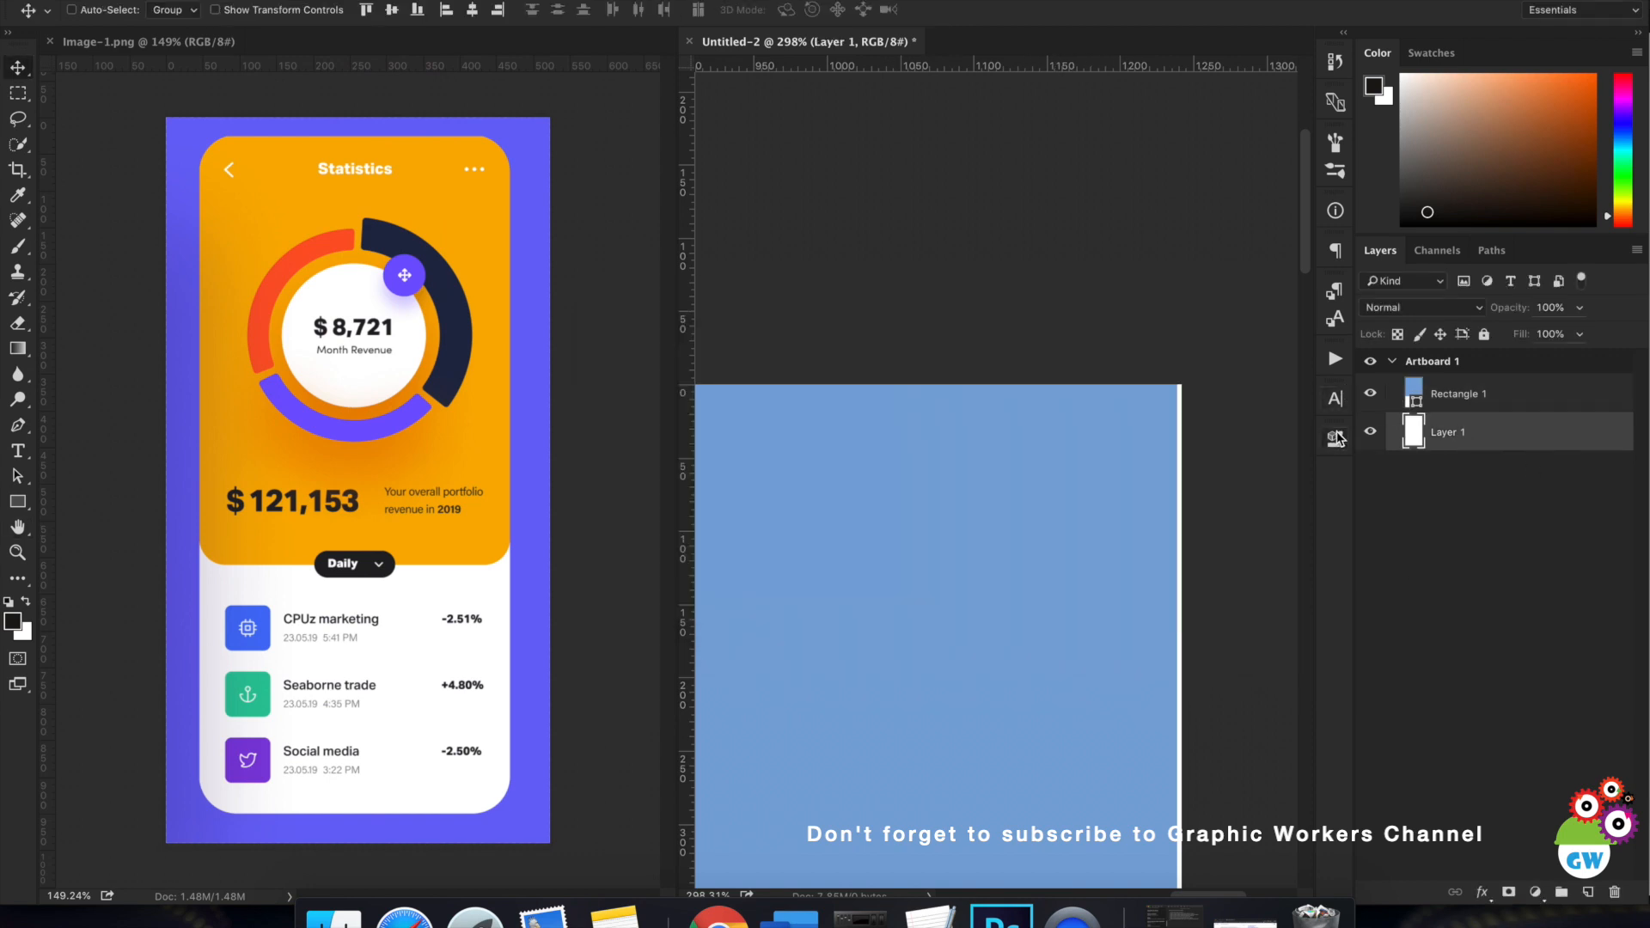
{"action": "left_click", "coordinate": [1472, 402]}
{"action": "left_click", "coordinate": [1336, 439]}
{"action": "double_click", "coordinate": [1106, 498]}
{"action": "key", "text": "super+a"}
{"action": "type", "text": "124"}
{"action": "triple_click", "coordinate": [1103, 526]}
{"action": "type", "text": "0"}
{"action": "key", "text": "Return"}
{"action": "left_click", "coordinate": [1280, 432]}
Examine how the resized blue rectangle fits the artboard's edges and rounded bottom corners.
{"action": "scroll", "coordinate": [1143, 514], "scroll_direction": "down", "scroll_amount": 5}
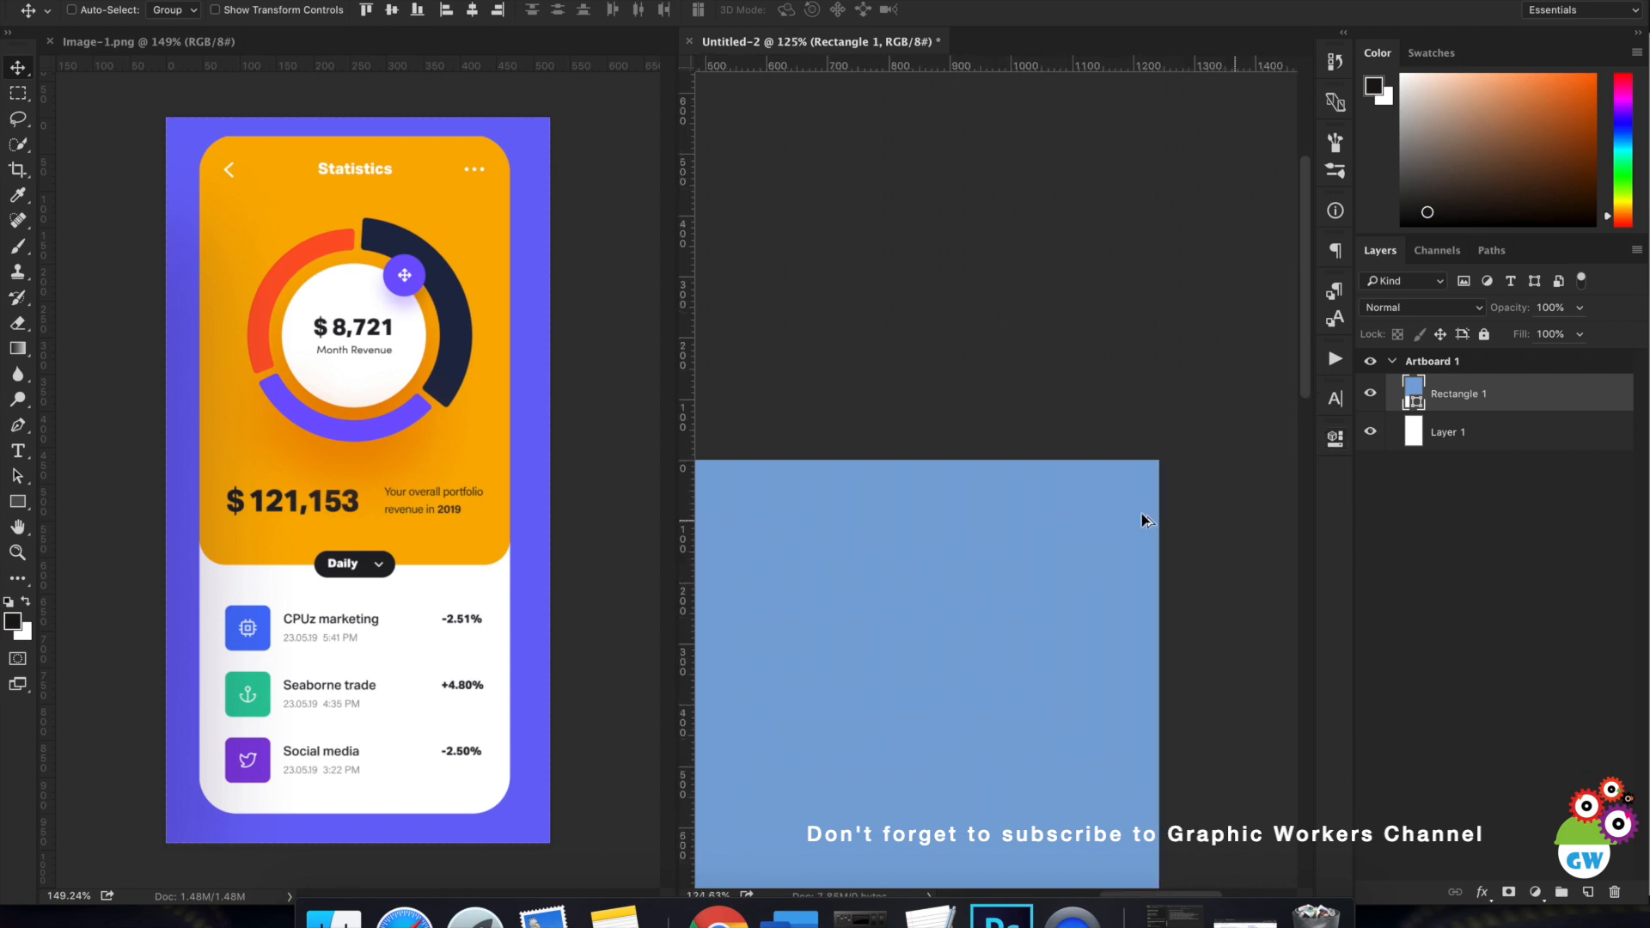
{"action": "scroll", "coordinate": [1132, 538], "scroll_direction": "down", "scroll_amount": 5}
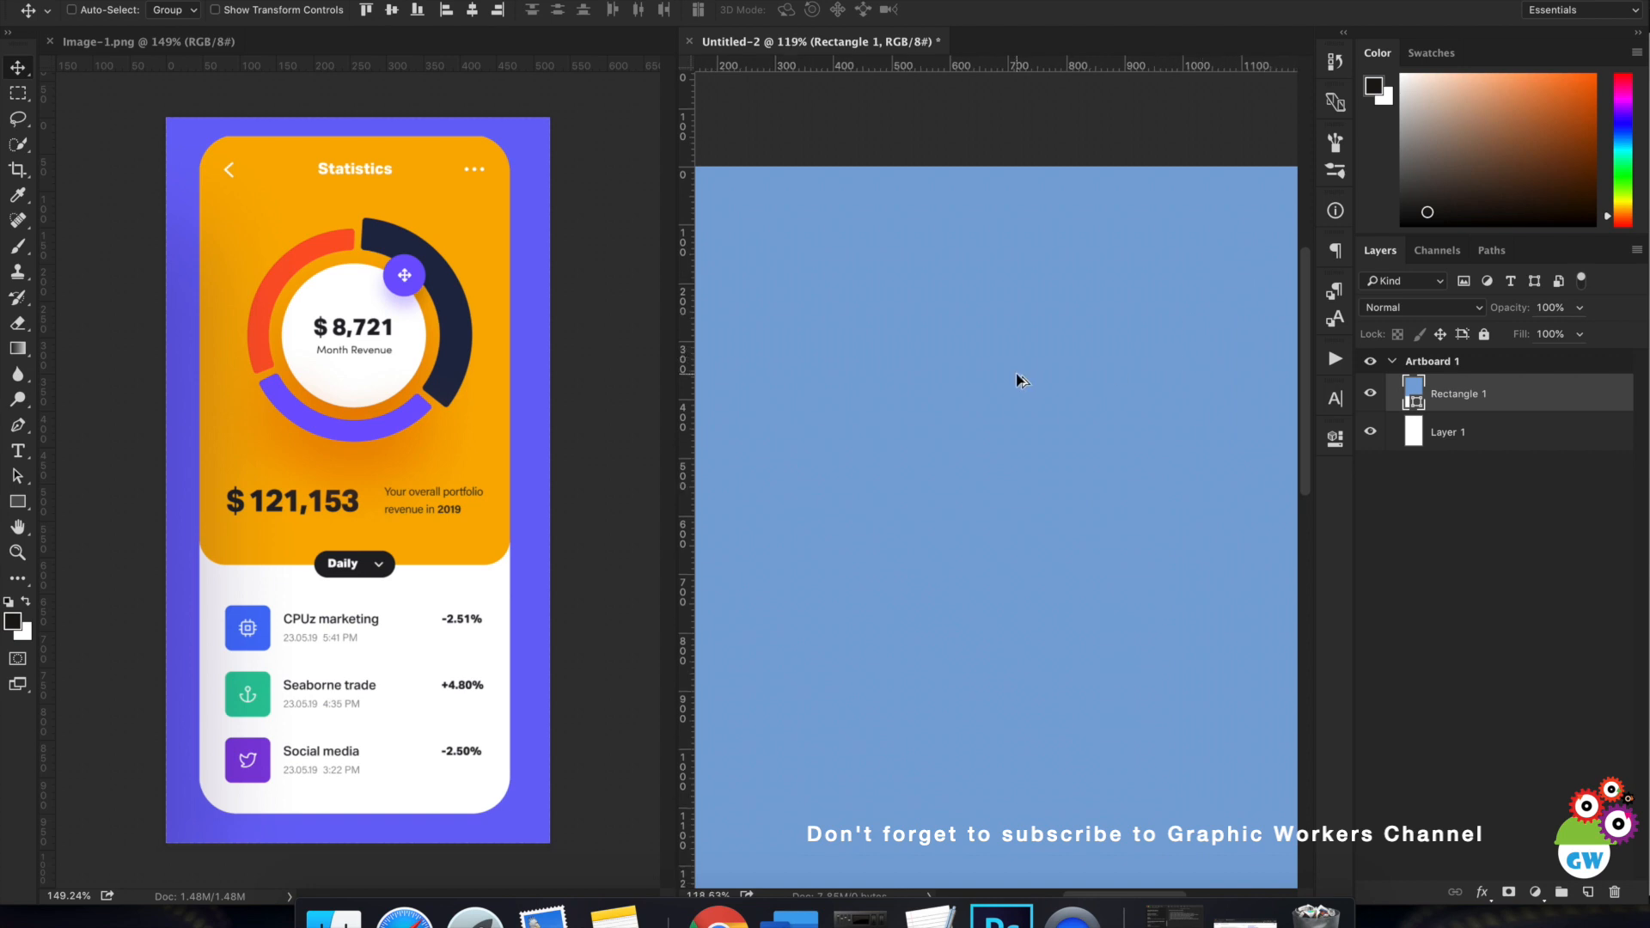
{"action": "scroll", "coordinate": [976, 376], "scroll_direction": "down", "scroll_amount": 2}
{"action": "scroll", "coordinate": [1178, 402], "scroll_direction": "down", "scroll_amount": 5}
{"action": "scroll", "coordinate": [1170, 398], "scroll_direction": "up", "scroll_amount": 5}
{"action": "scroll", "coordinate": [1174, 399], "scroll_direction": "down", "scroll_amount": 2}
{"action": "left_click_drag", "start_coordinate": [1187, 446], "coordinate": [1178, 328]}
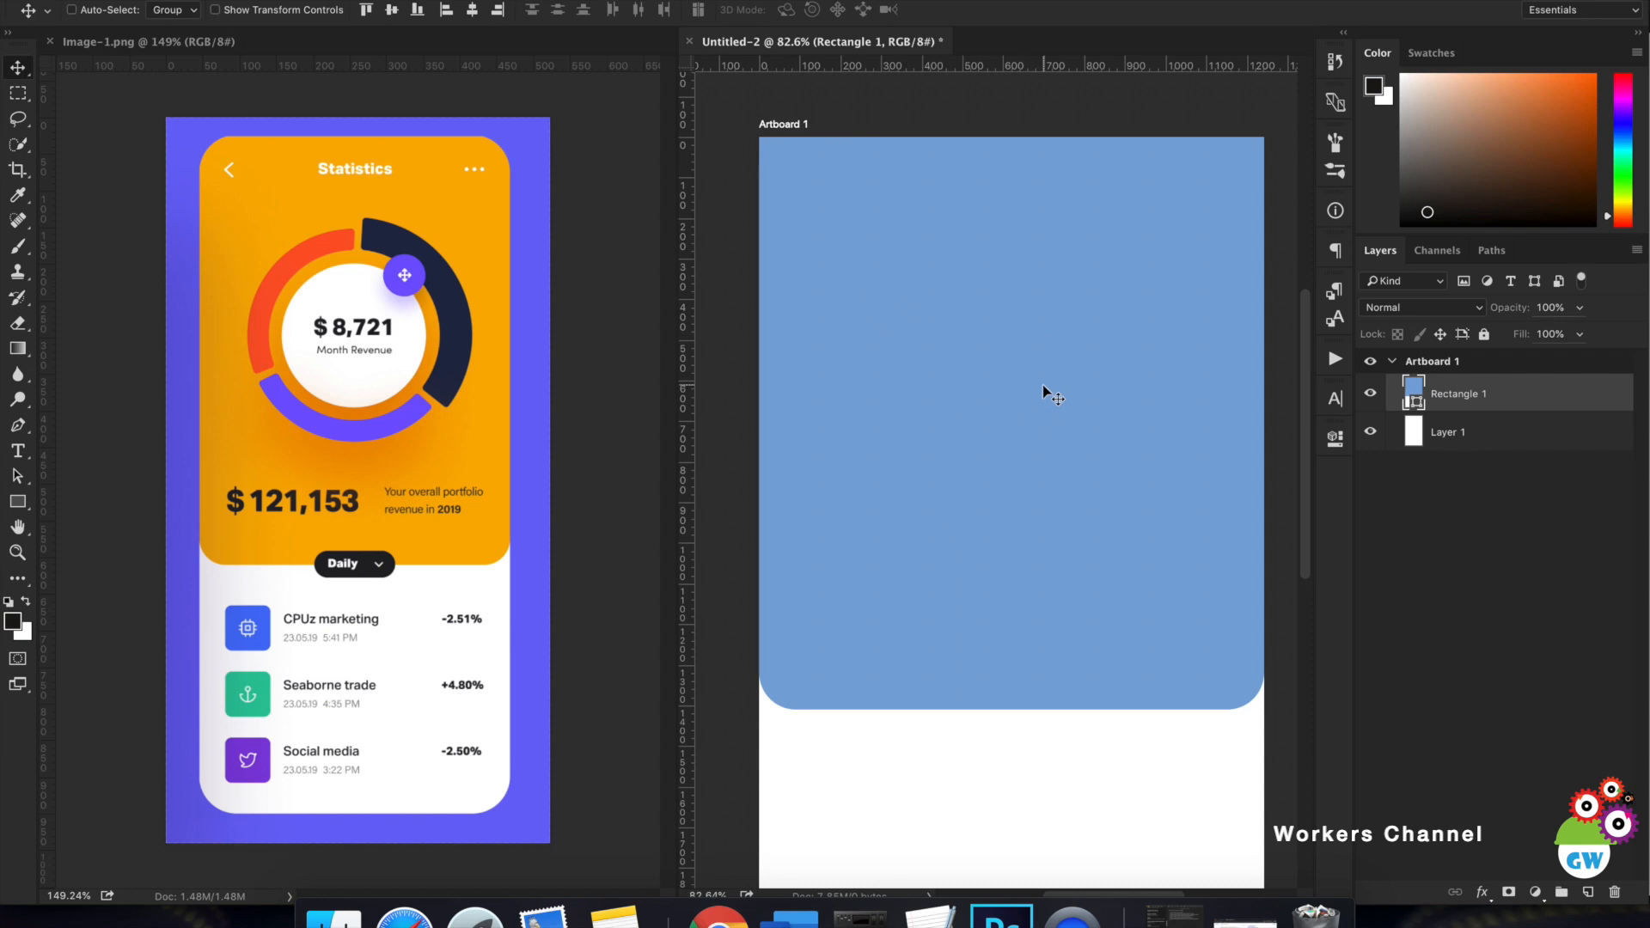
{"action": "scroll", "coordinate": [1028, 402], "scroll_direction": "down", "scroll_amount": 1}
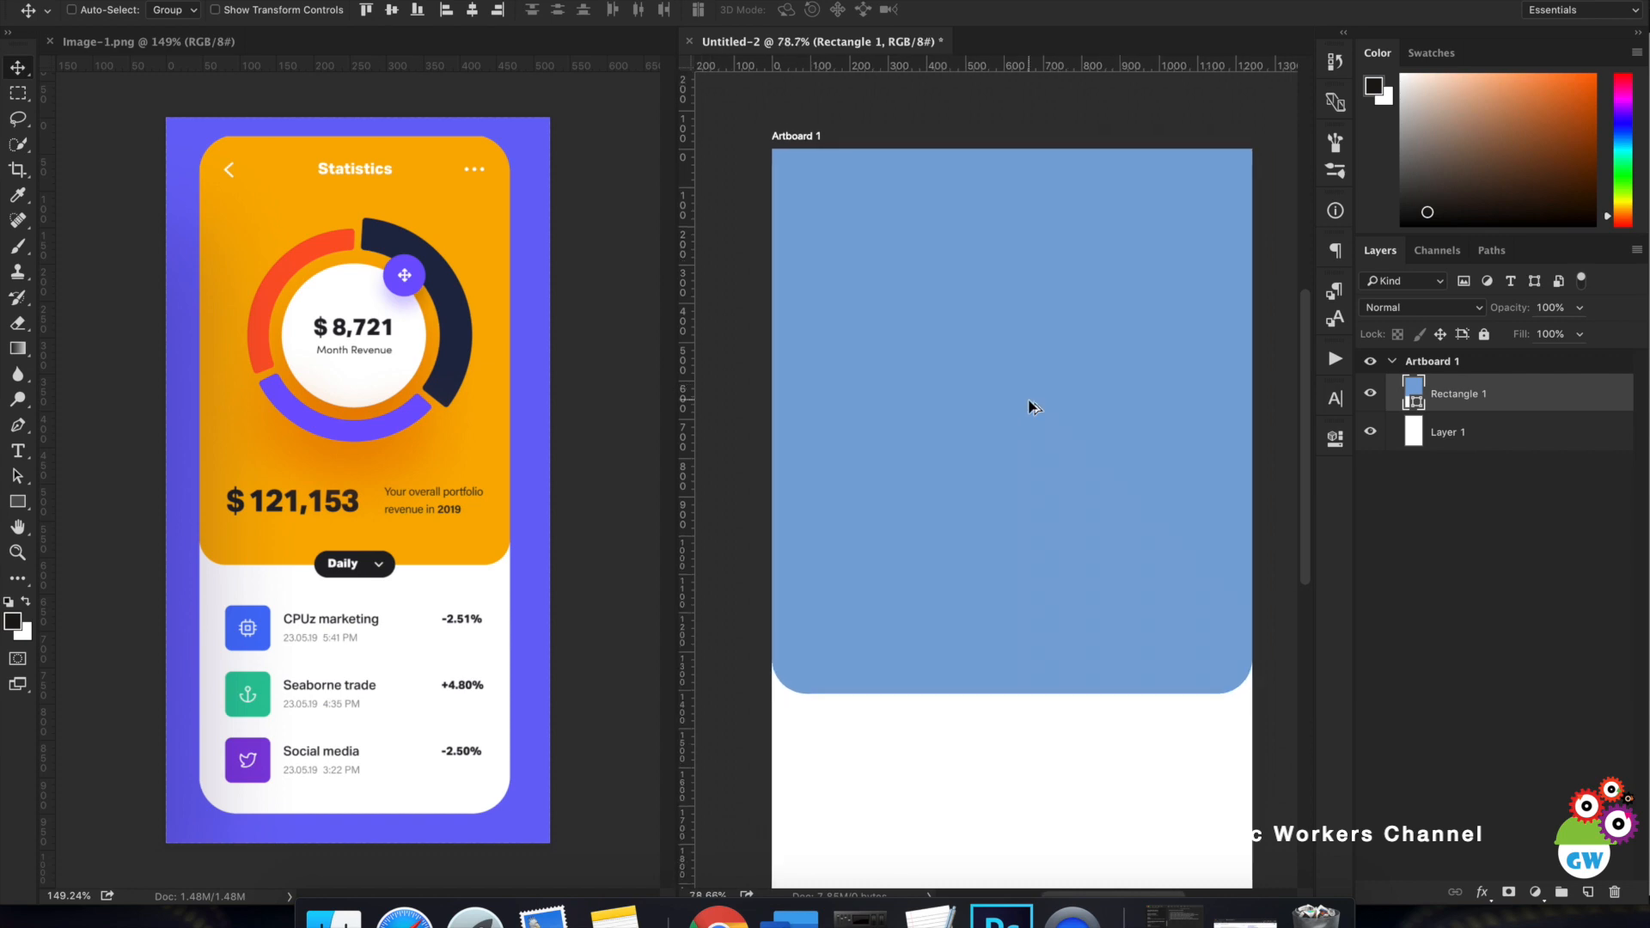
{"action": "left_click_drag", "start_coordinate": [1055, 433], "coordinate": [1006, 404]}
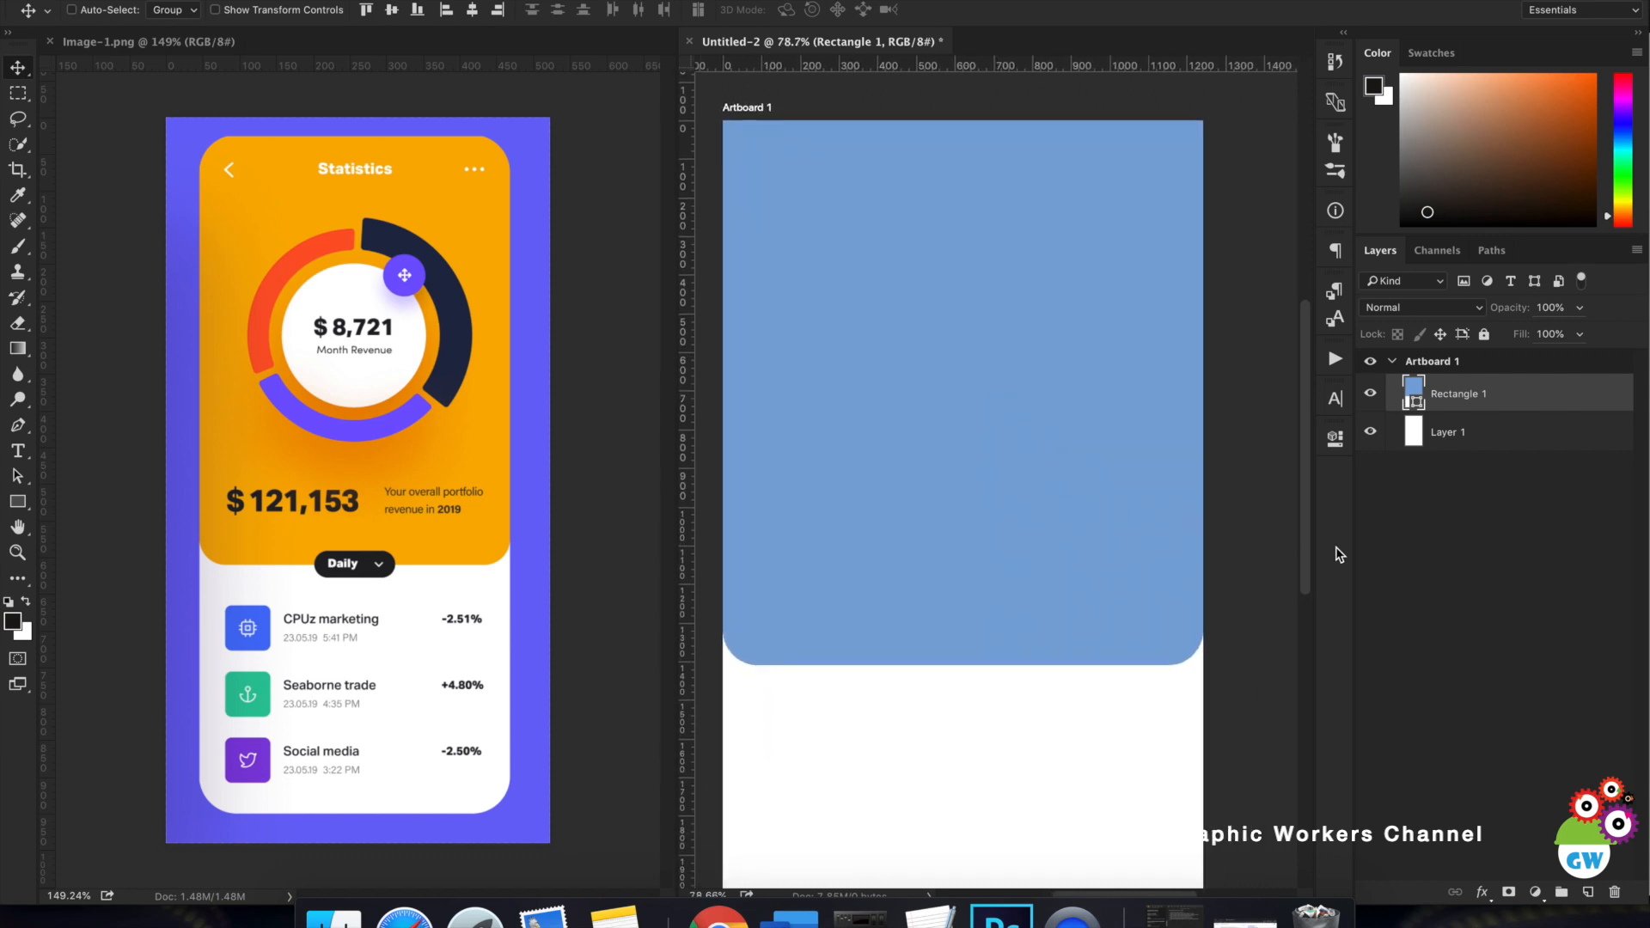
{"action": "scroll", "coordinate": [1162, 526], "scroll_direction": "down", "scroll_amount": 1}
{"action": "left_click_drag", "start_coordinate": [1019, 540], "coordinate": [1054, 492]}
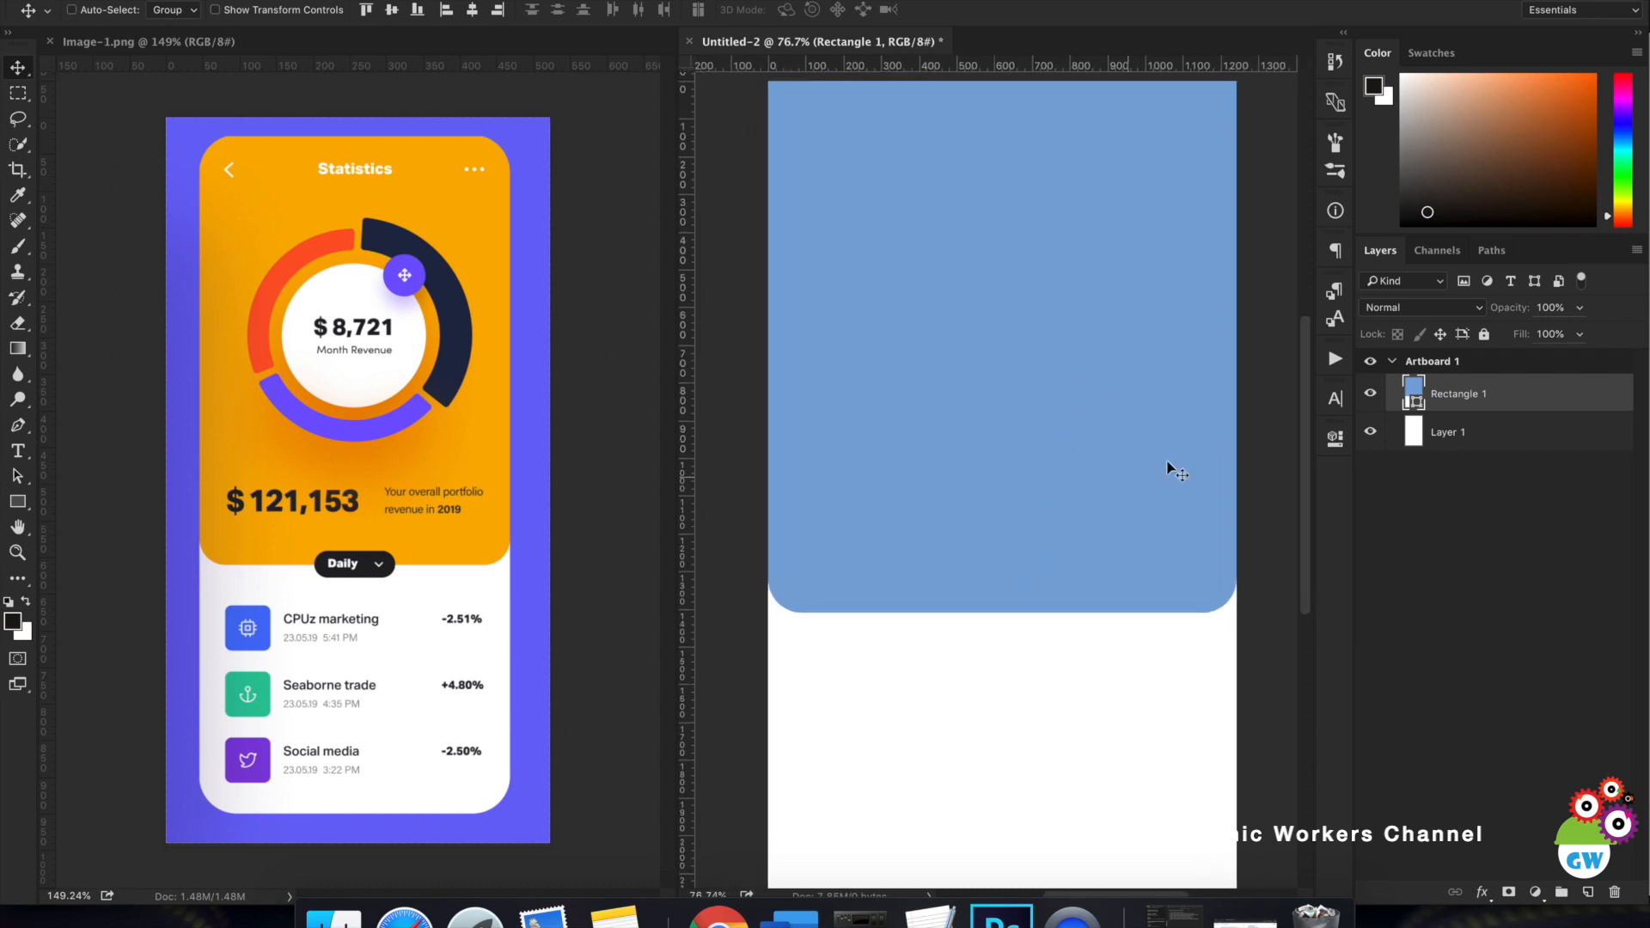
Draw a circle about 568 px in diameter near the middle of the blue rectangle with the Ellipse Tool.
{"action": "right_click", "coordinate": [18, 502]}
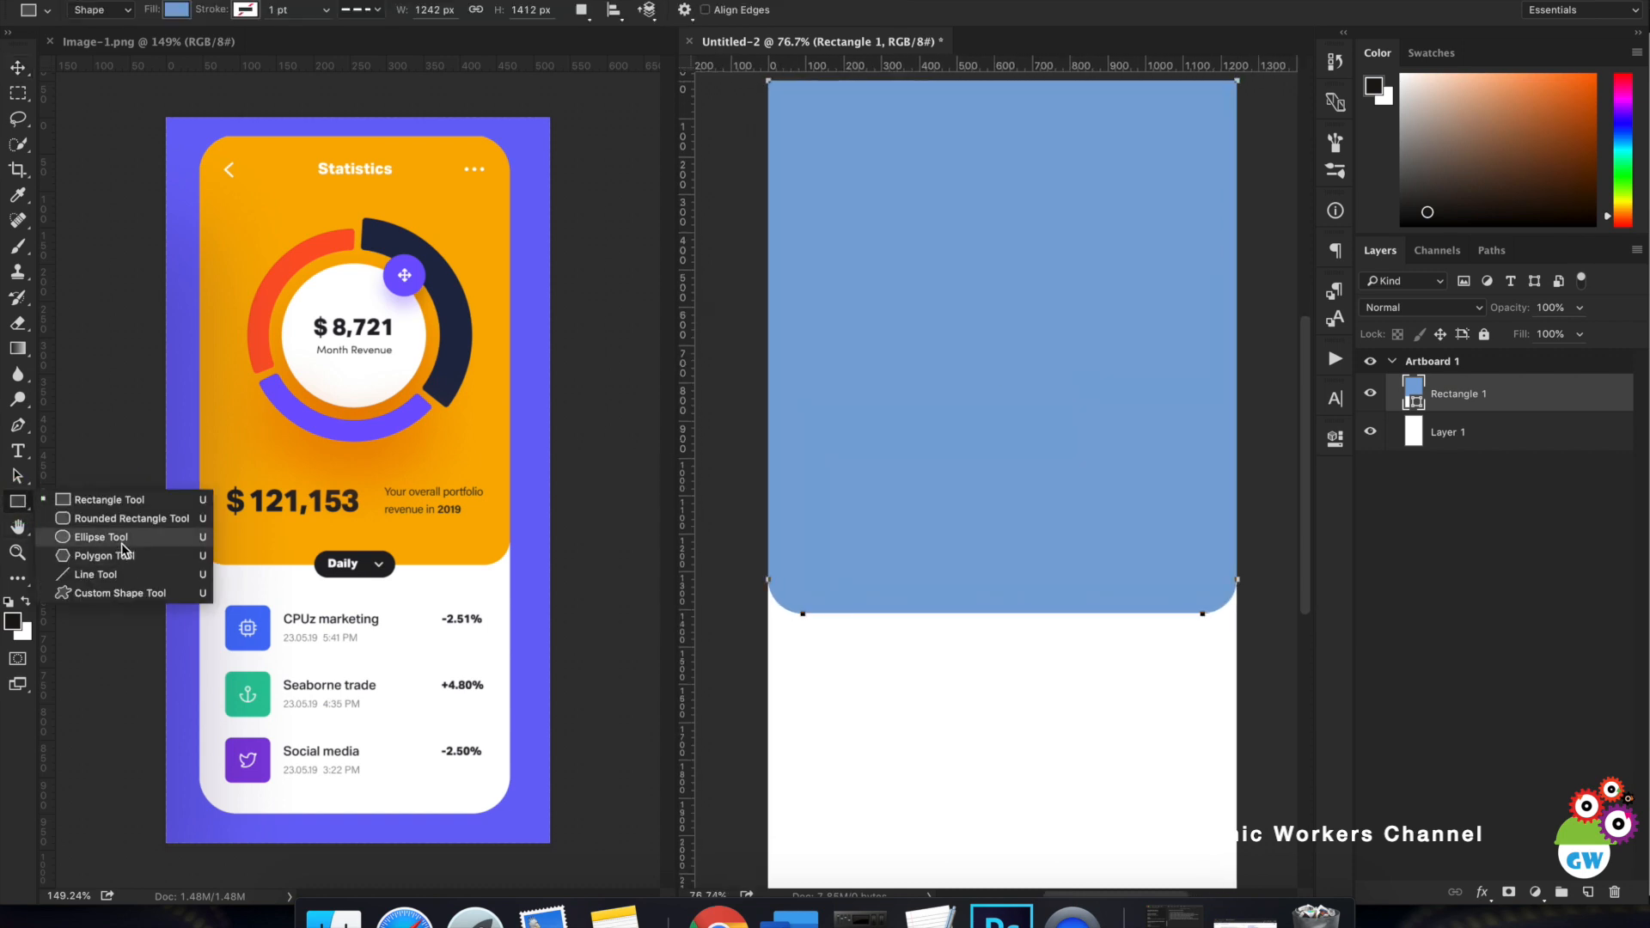
{"action": "left_click", "coordinate": [95, 540]}
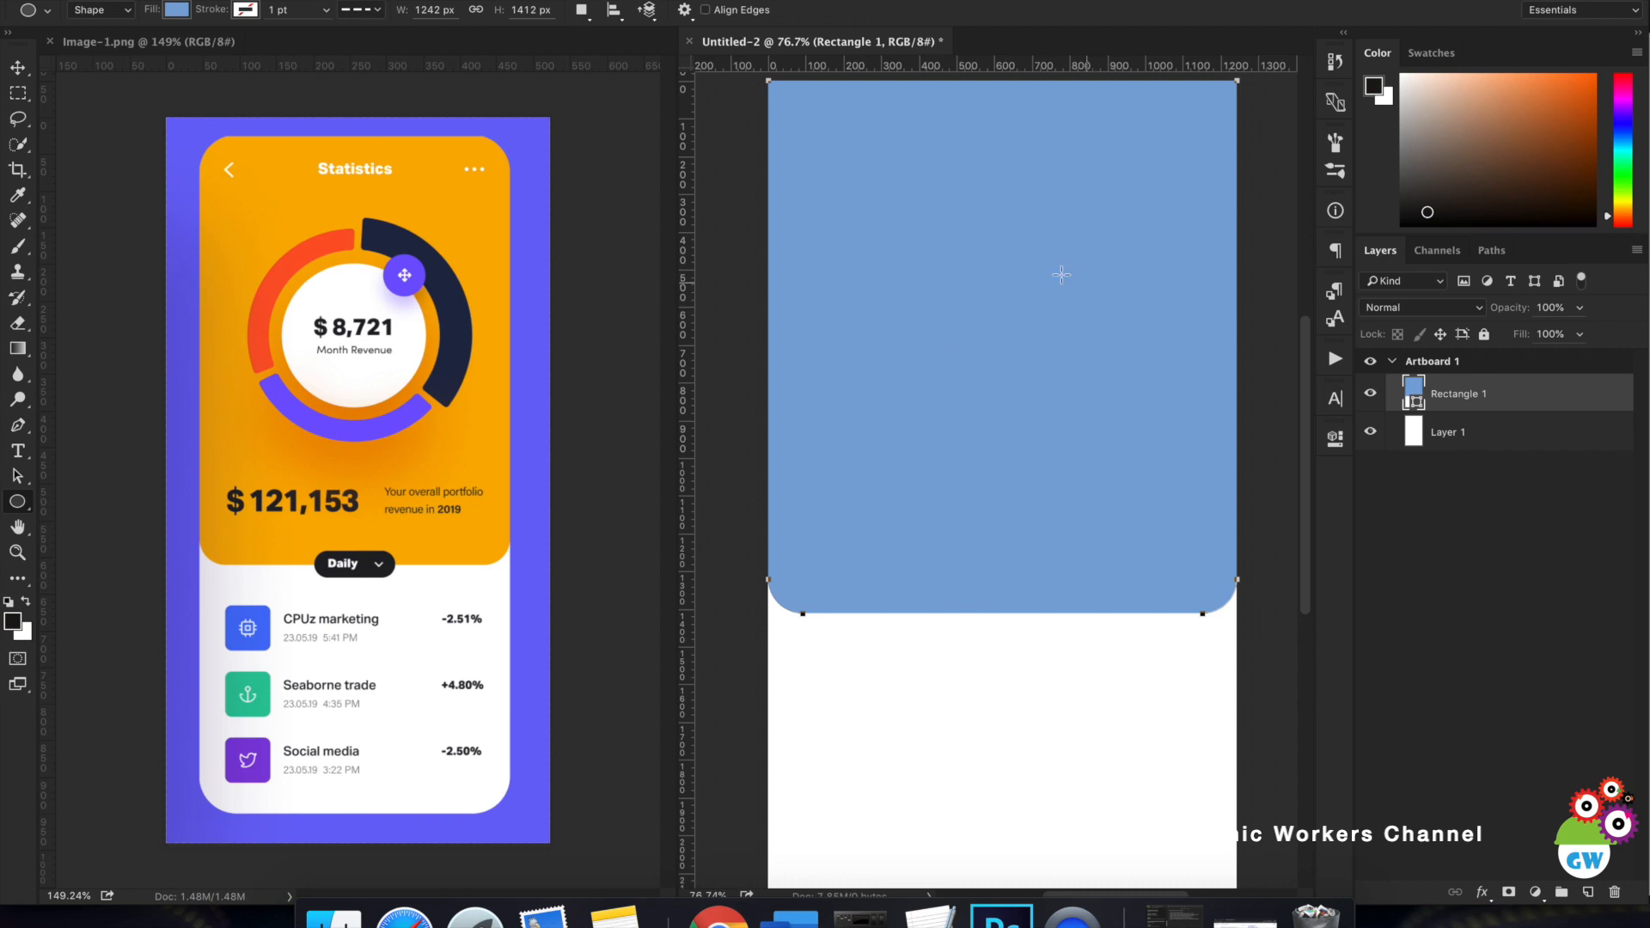
{"action": "left_click", "coordinate": [1562, 564]}
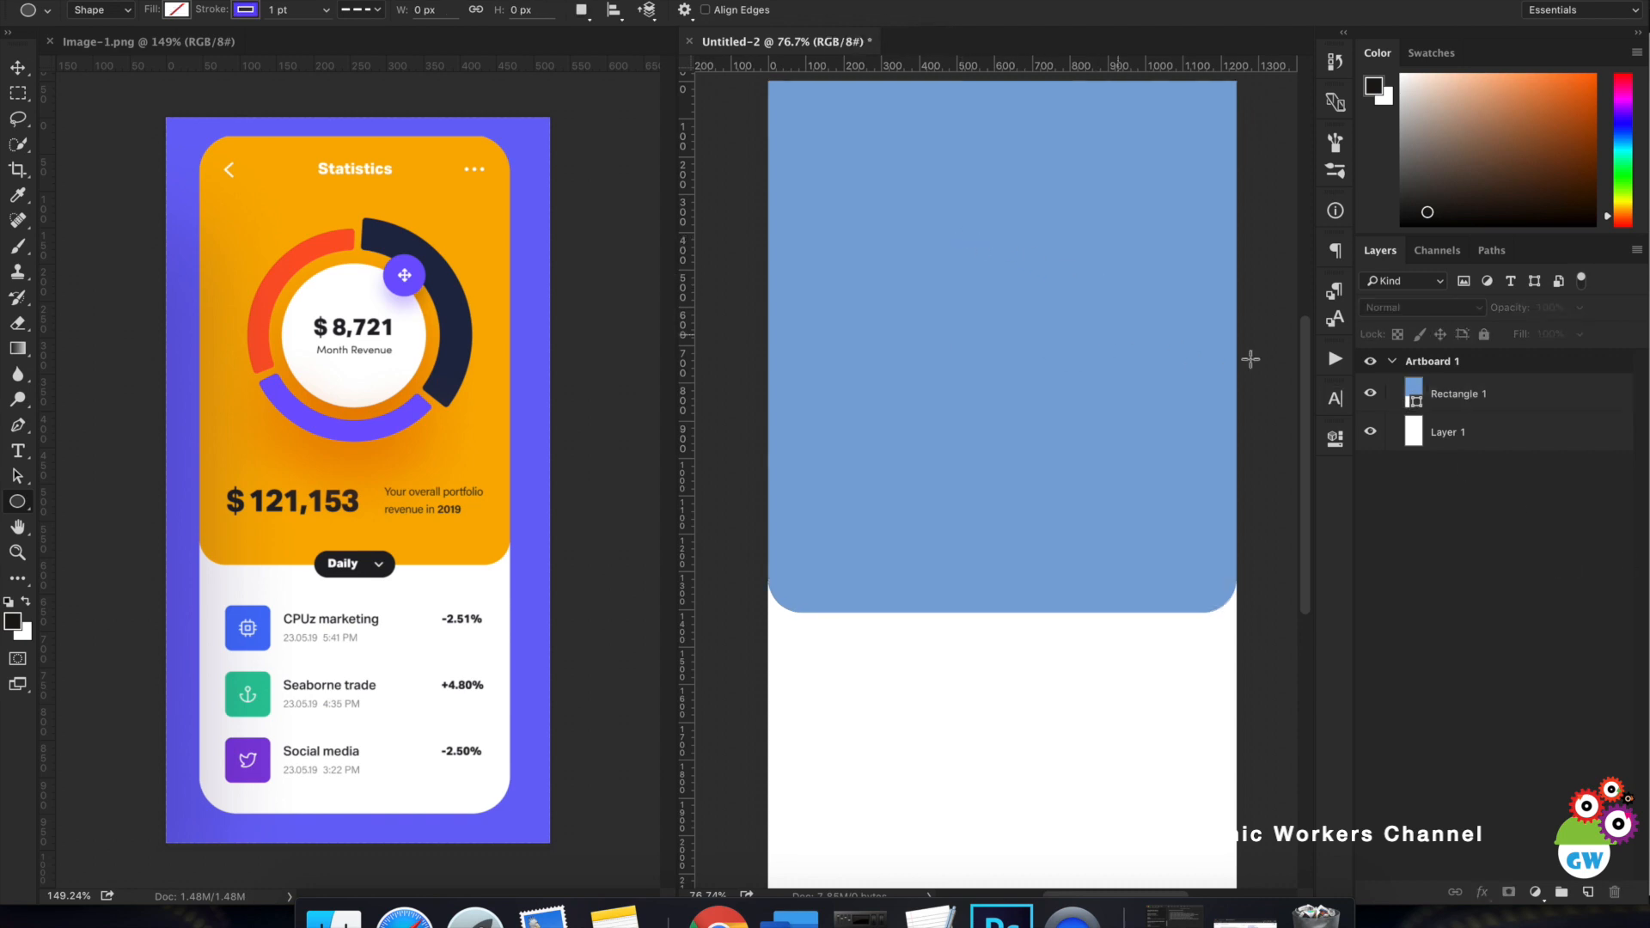
{"action": "left_click_drag", "start_coordinate": [926, 219], "coordinate": [1140, 431]}
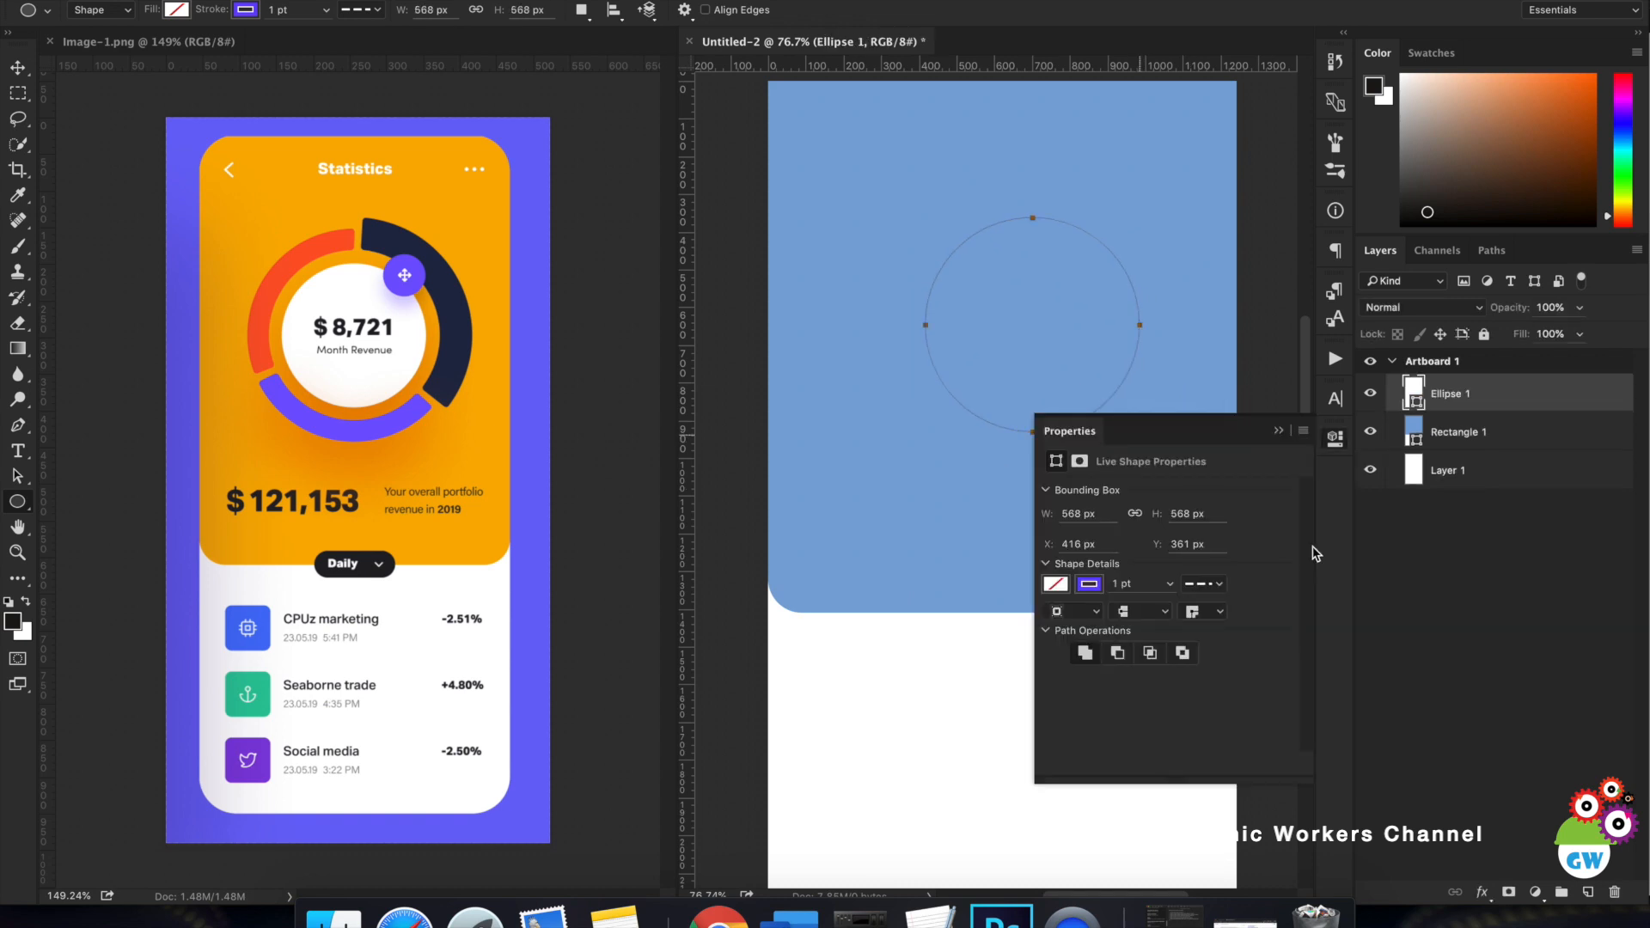
Remove the circle's stroke and fill it with white.
{"action": "left_click", "coordinate": [1089, 583]}
{"action": "left_click", "coordinate": [1069, 297]}
{"action": "left_click", "coordinate": [1058, 584]}
{"action": "left_click", "coordinate": [1058, 584]}
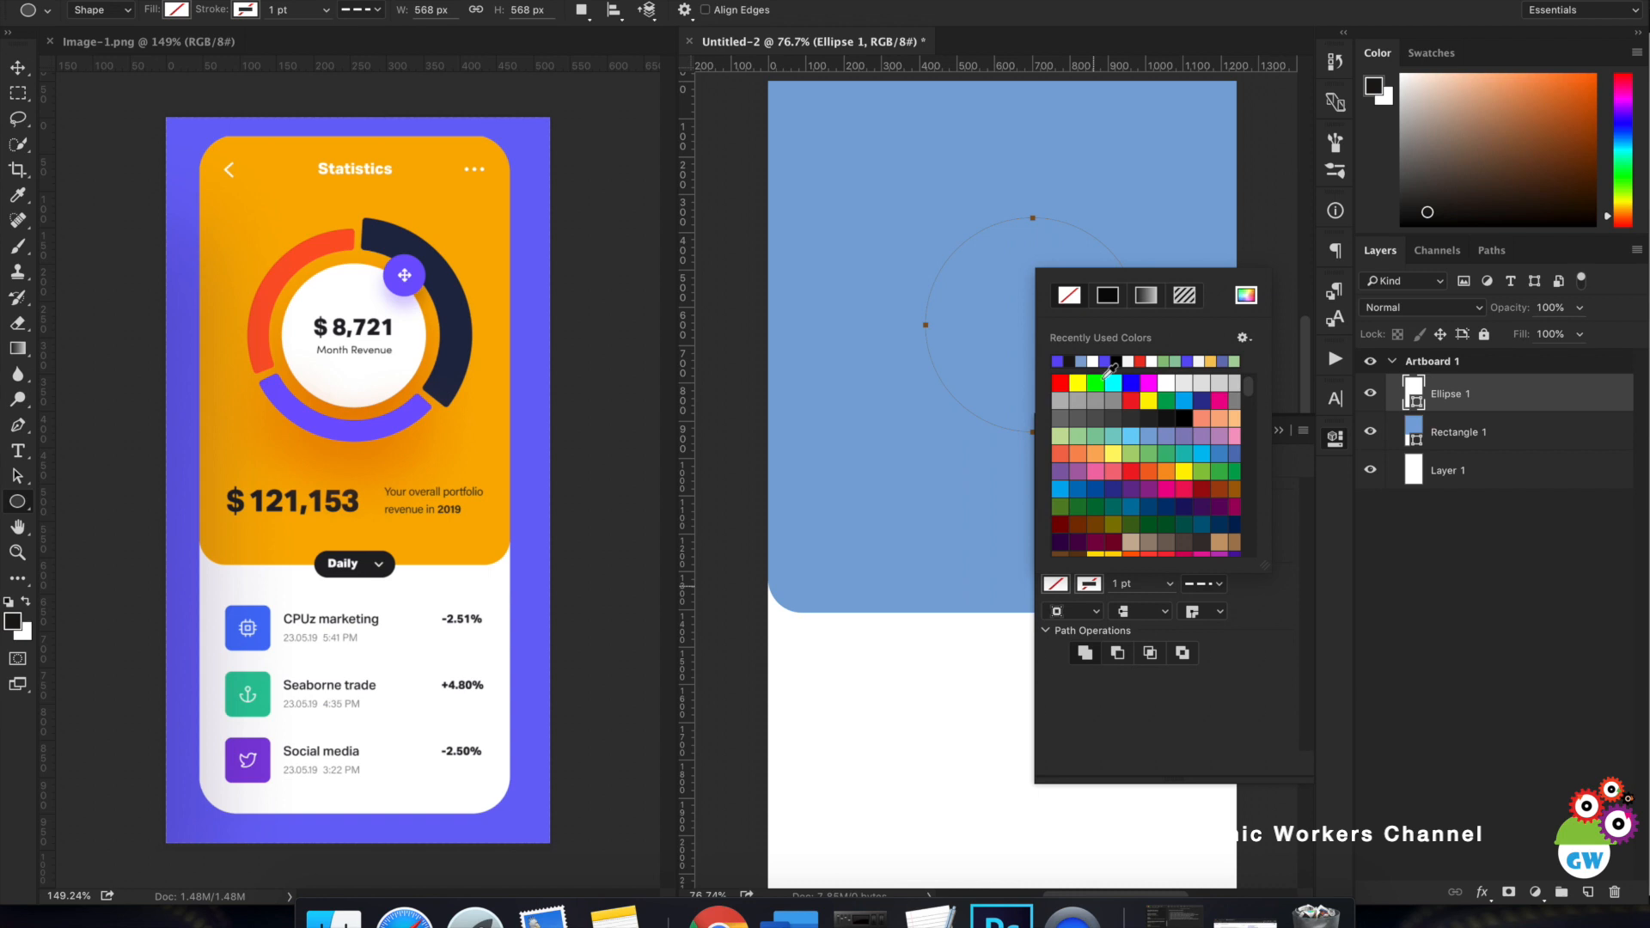
{"action": "left_click", "coordinate": [1166, 382]}
{"action": "left_click", "coordinate": [1270, 544]}
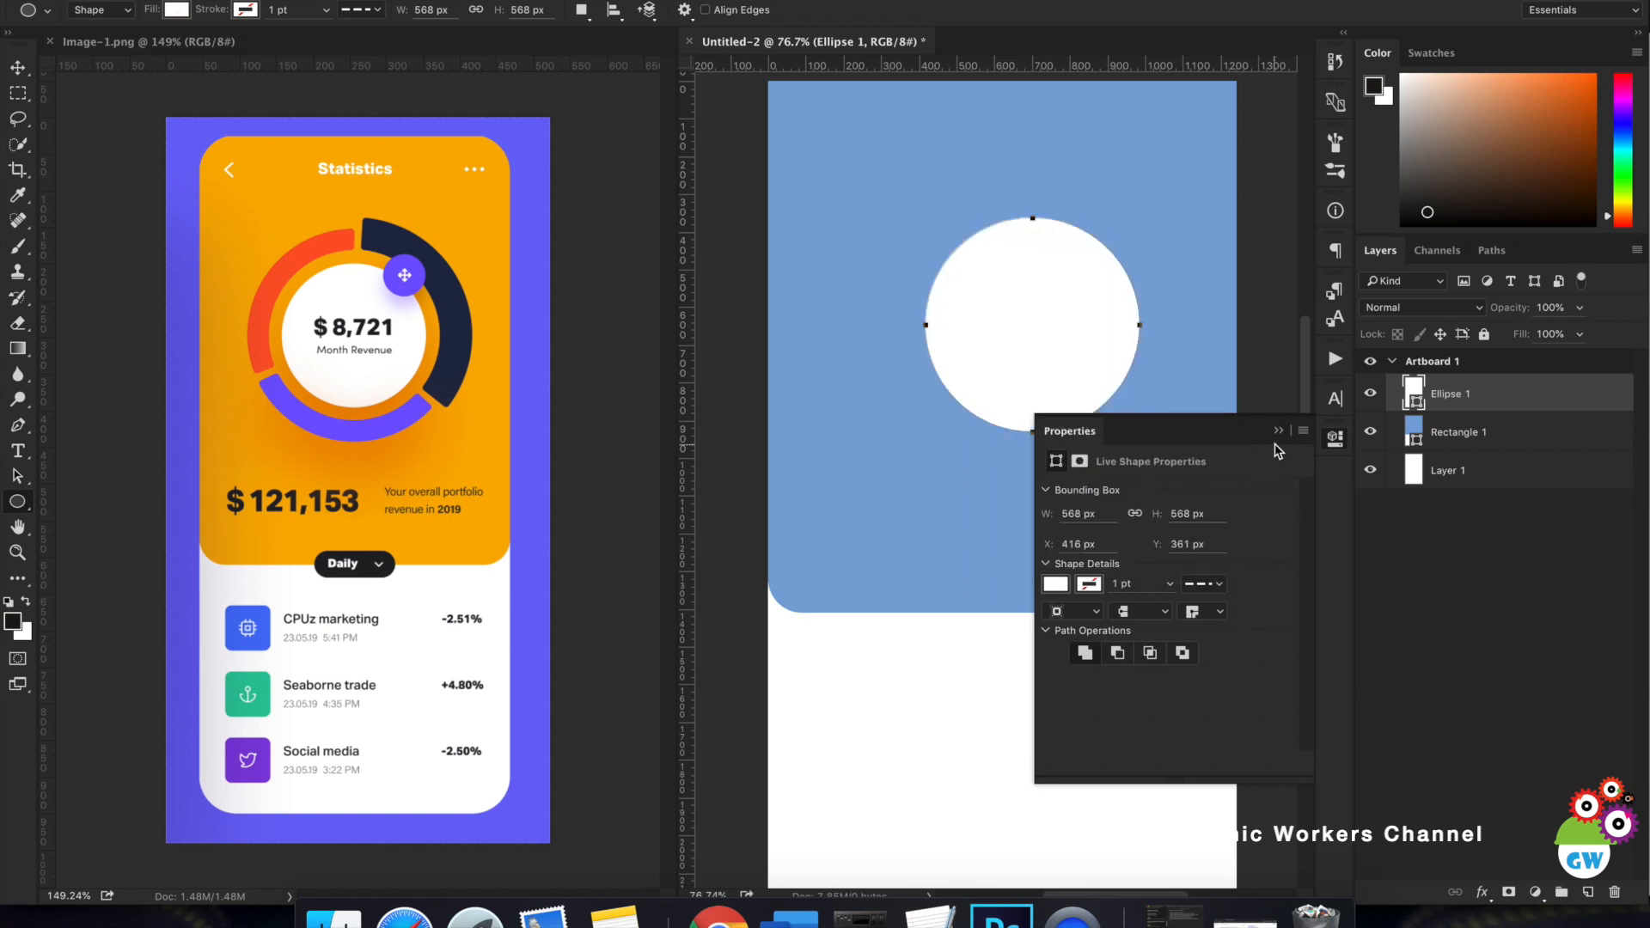
{"action": "left_click", "coordinate": [1280, 430]}
Center the white circle horizontally on the blue rectangle.
{"action": "key", "text": "v"}
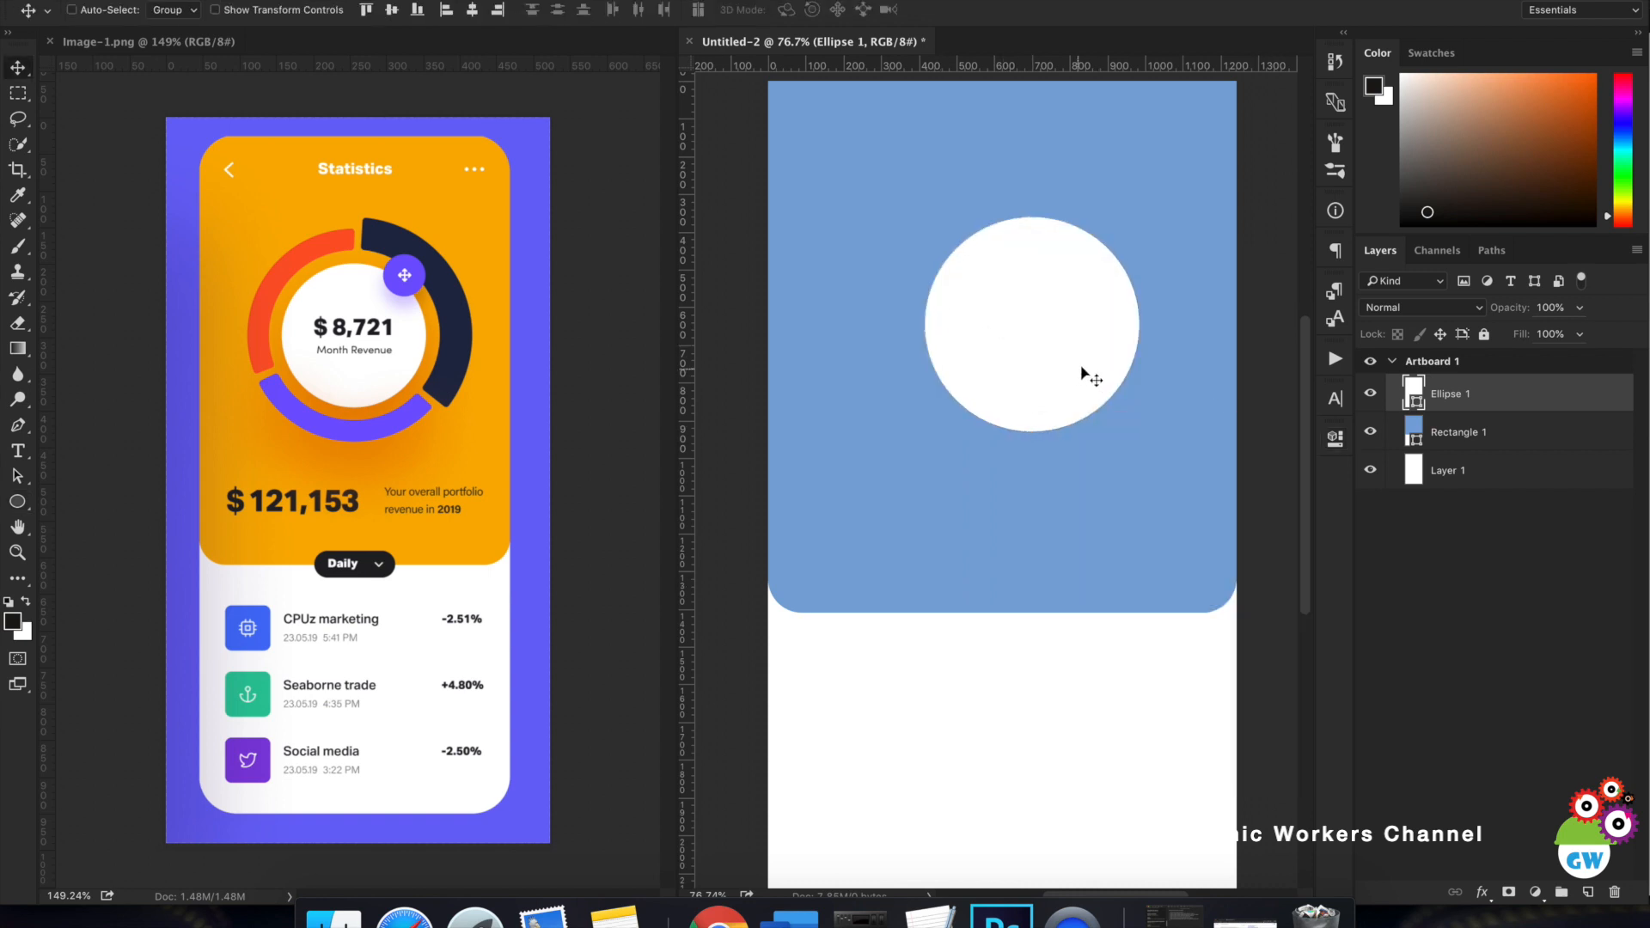
{"action": "left_click", "coordinate": [1202, 449], "text": "shift+super"}
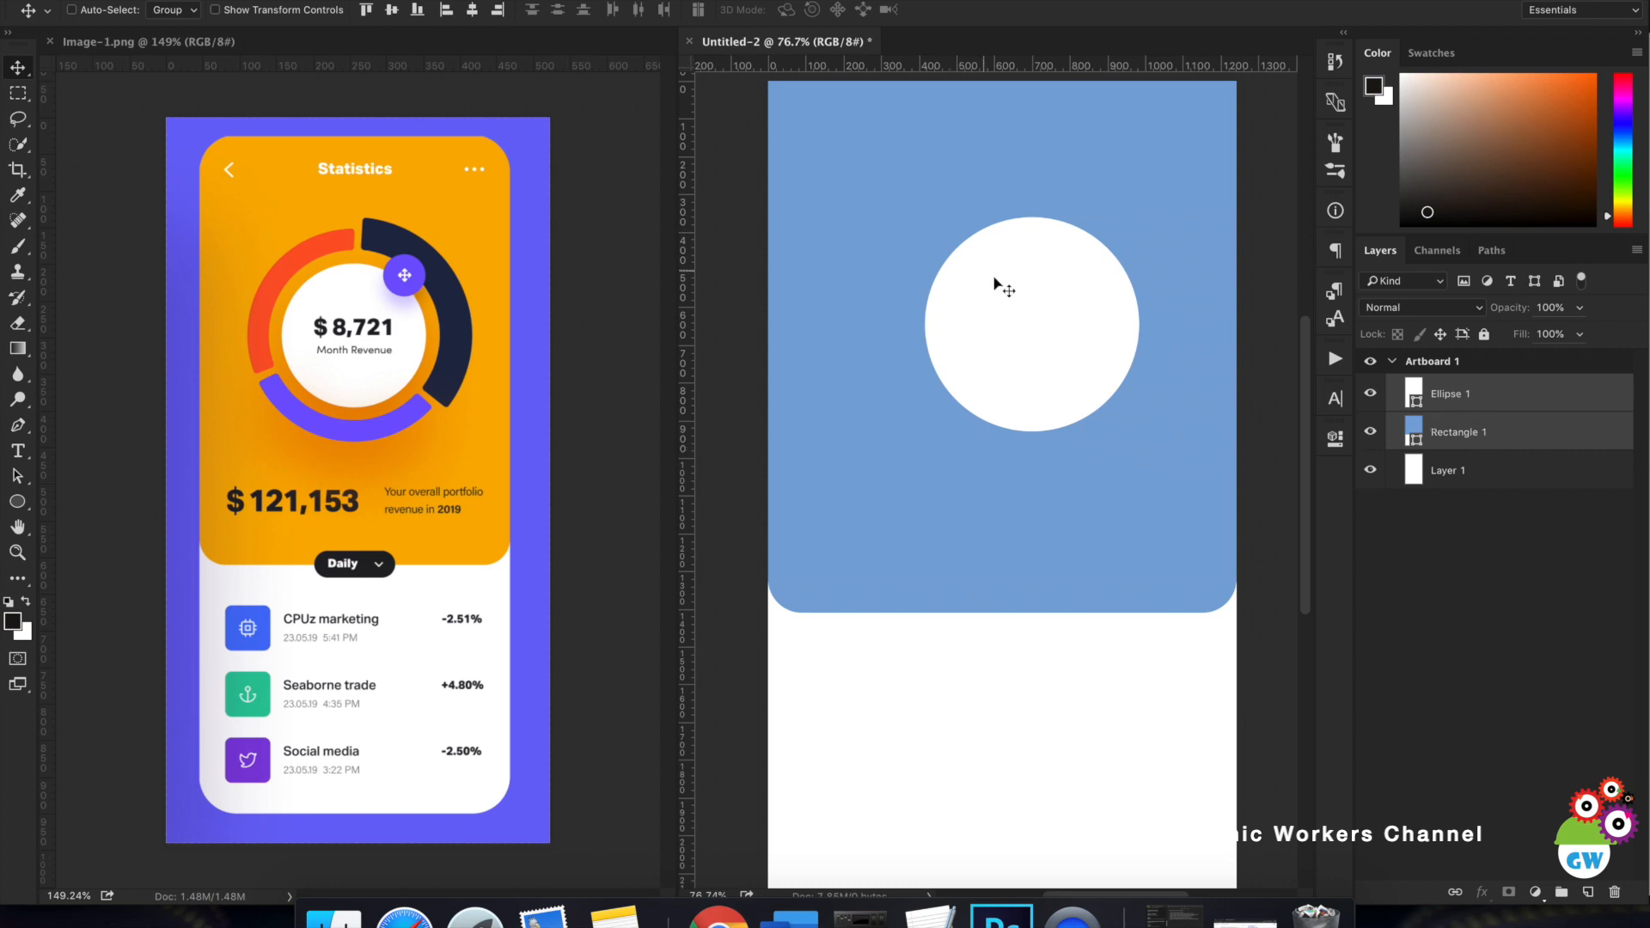
{"action": "left_click", "coordinate": [473, 11]}
{"action": "left_click", "coordinate": [976, 302], "text": "super"}
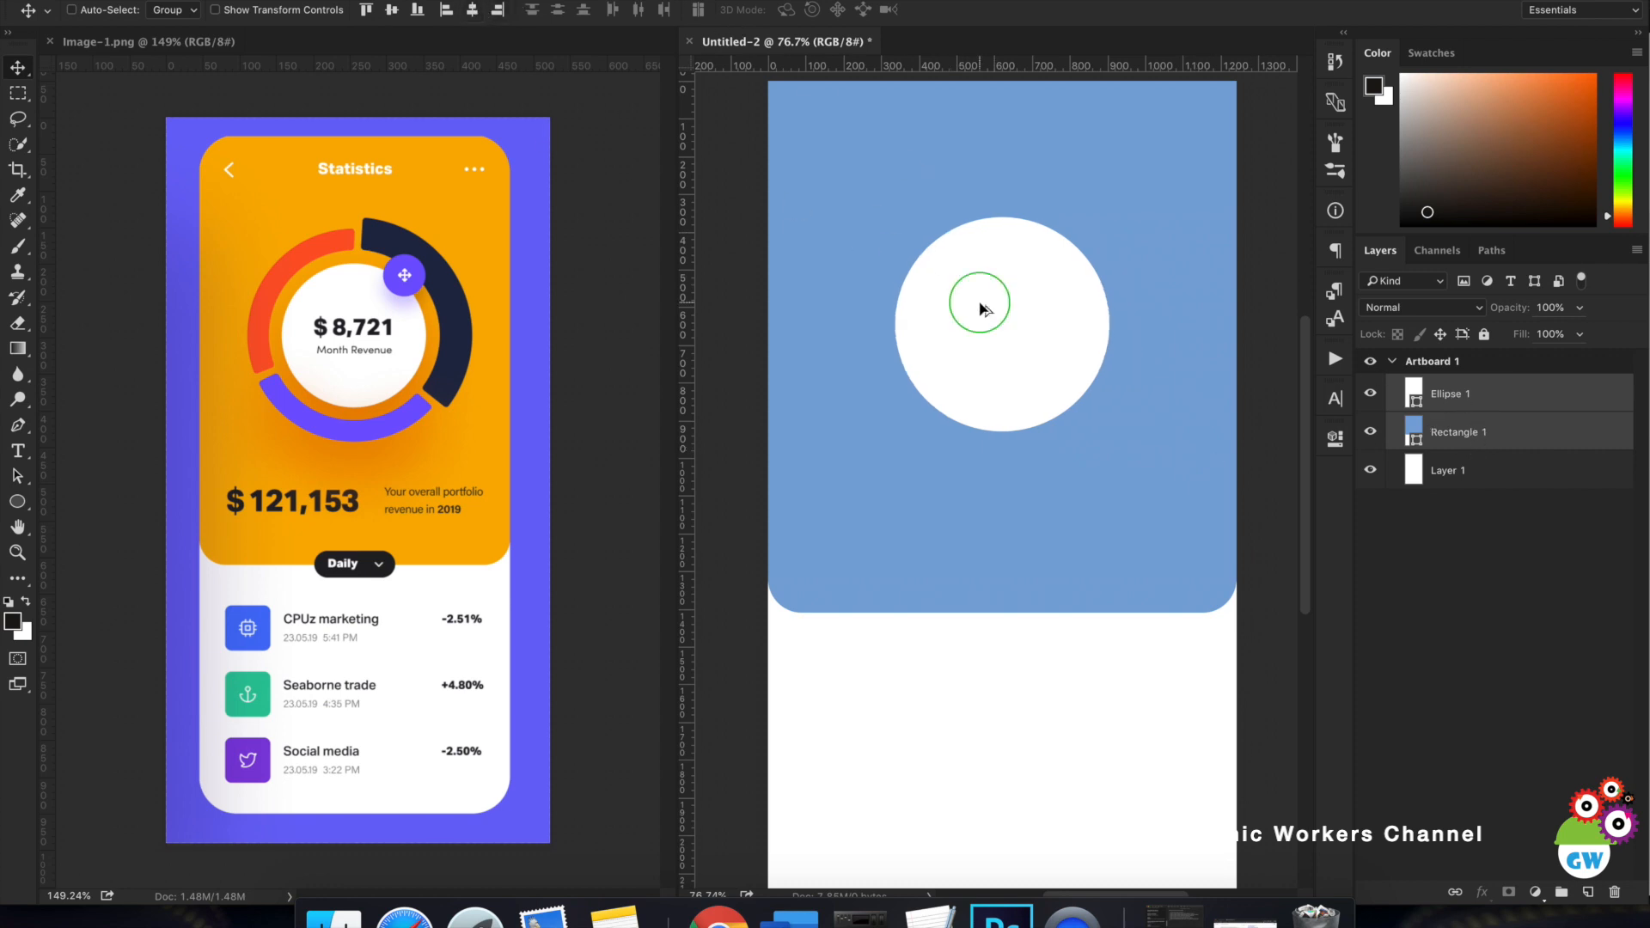
Scale the white circle down slightly from its centre with Free Transform.
{"action": "scroll", "coordinate": [1117, 404], "scroll_direction": "up", "scroll_amount": 4}
{"action": "scroll", "coordinate": [1115, 421], "scroll_direction": "down", "scroll_amount": 2}
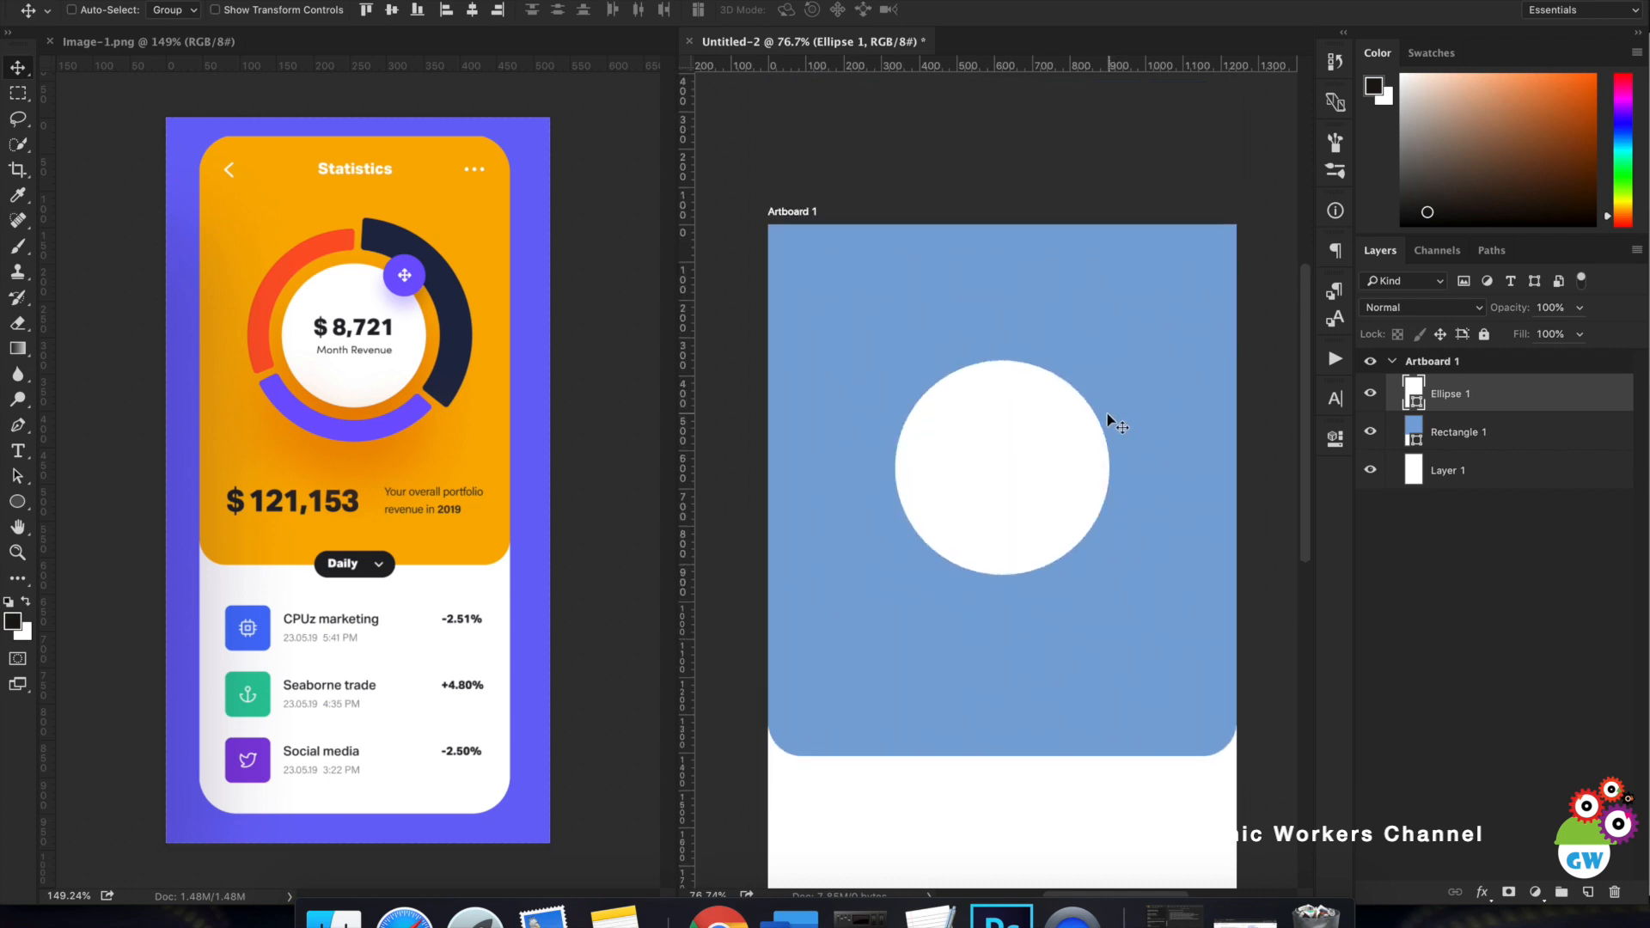
{"action": "right_click", "coordinate": [1036, 437]}
{"action": "left_click", "coordinate": [989, 488]}
{"action": "key", "text": "super+t"}
{"action": "left_click_drag", "start_coordinate": [1098, 562], "coordinate": [1101, 564]}
{"action": "key", "text": "Return"}
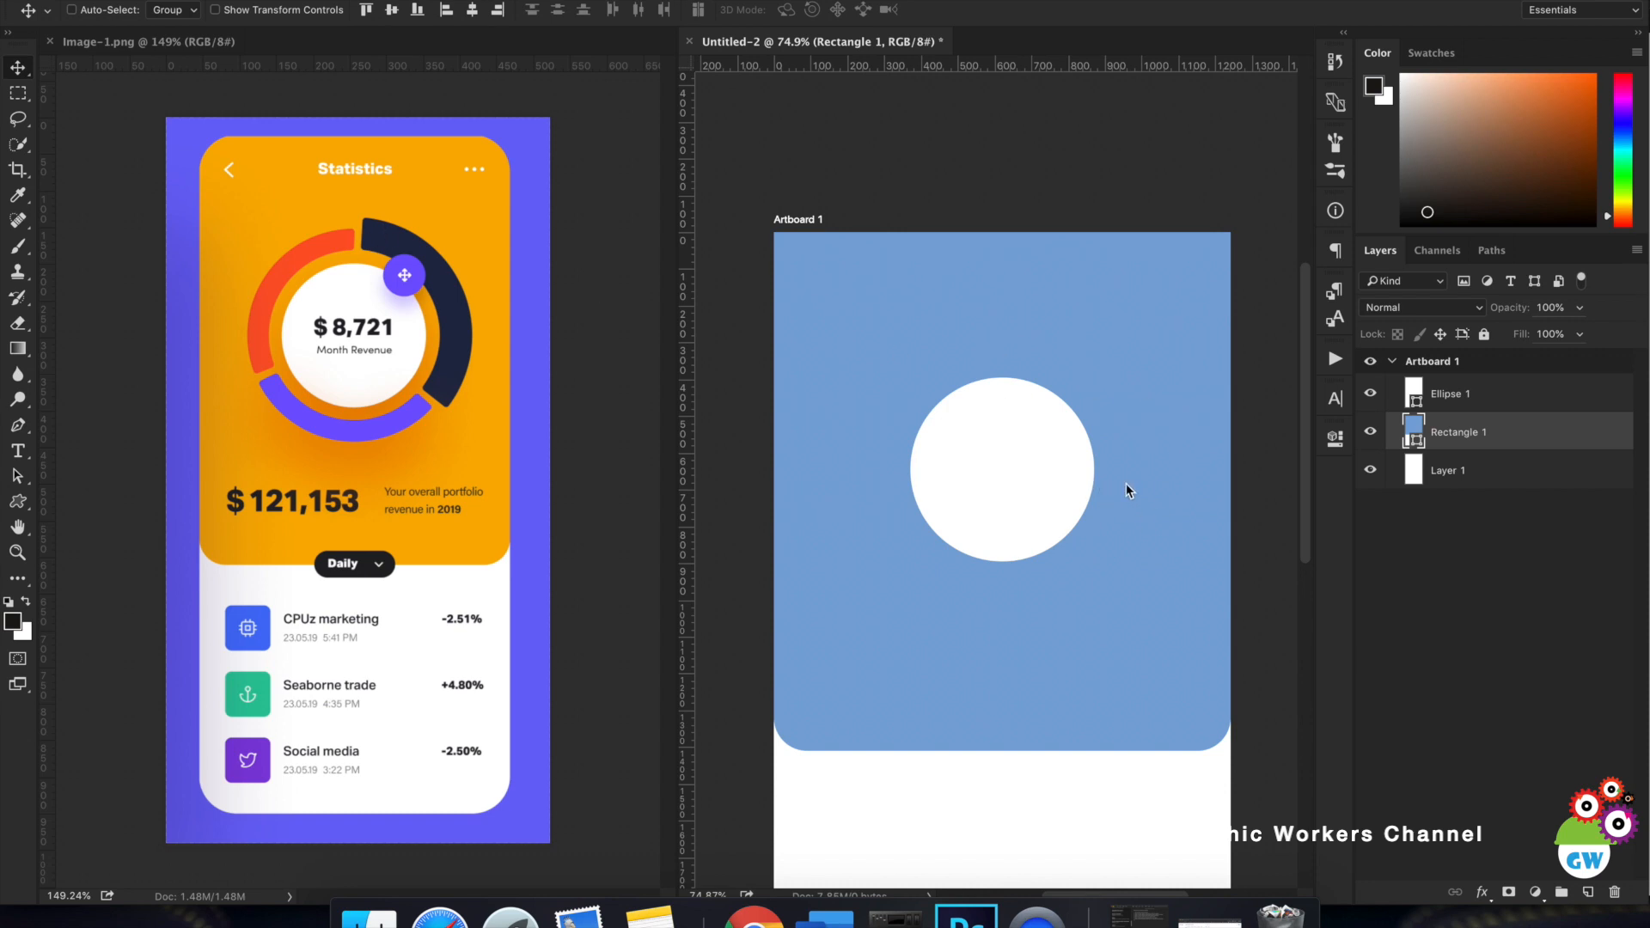
Load all the preset shapes for the Custom Shape Tool and choose the round ring shape.
{"action": "left_click", "coordinate": [18, 502]}
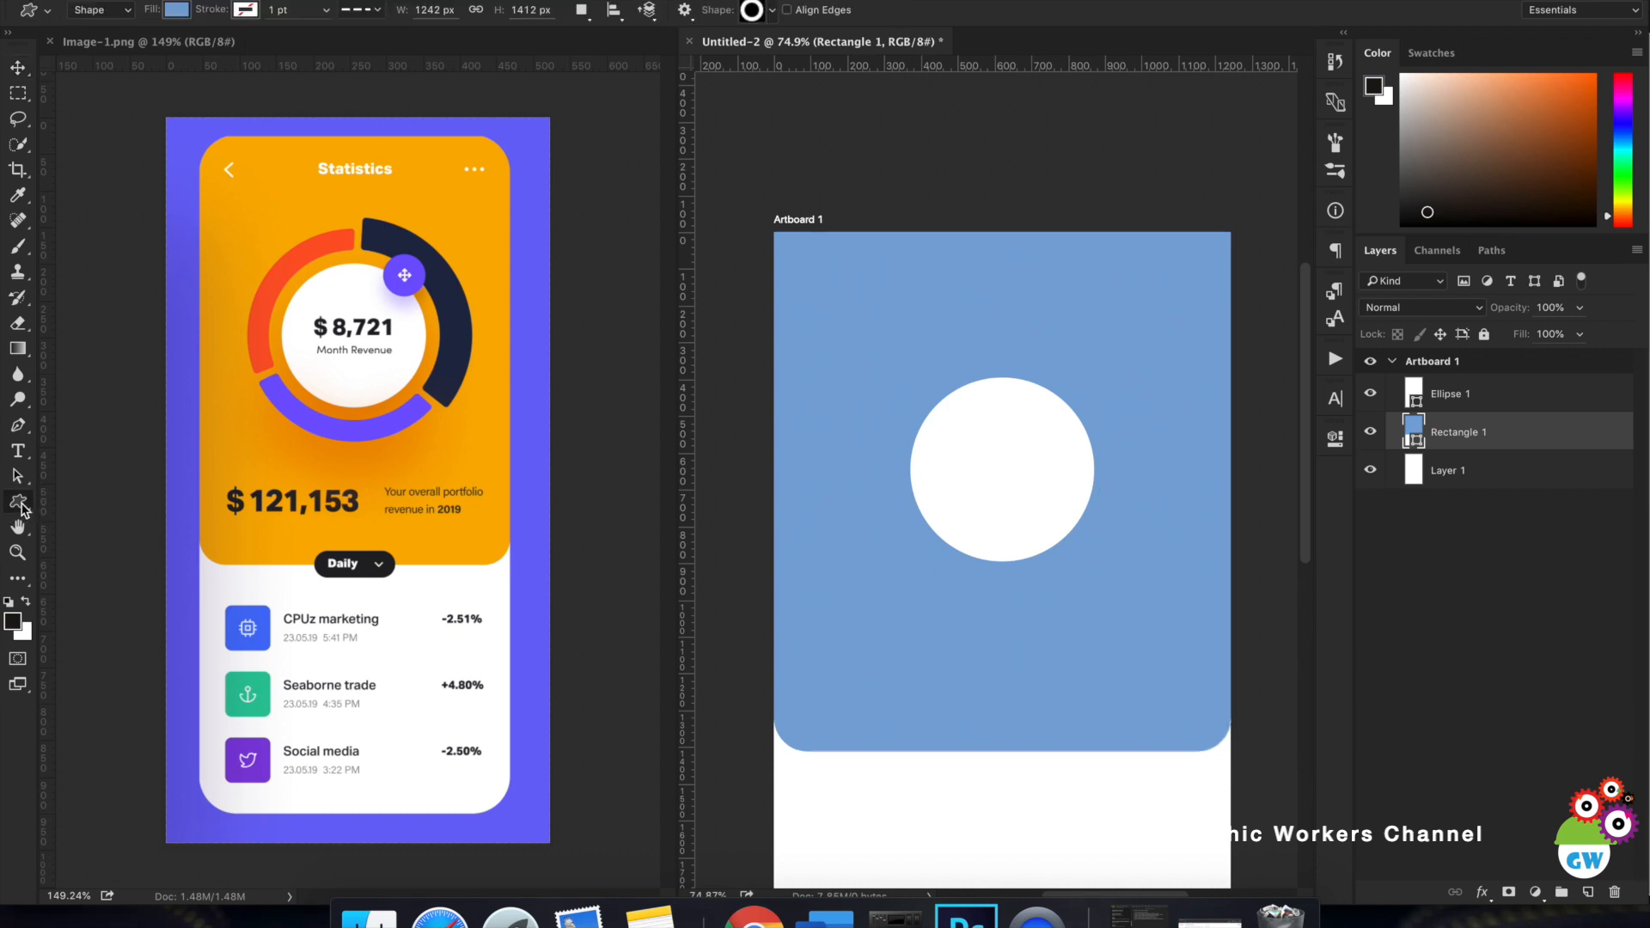
{"action": "left_click", "coordinate": [755, 12]}
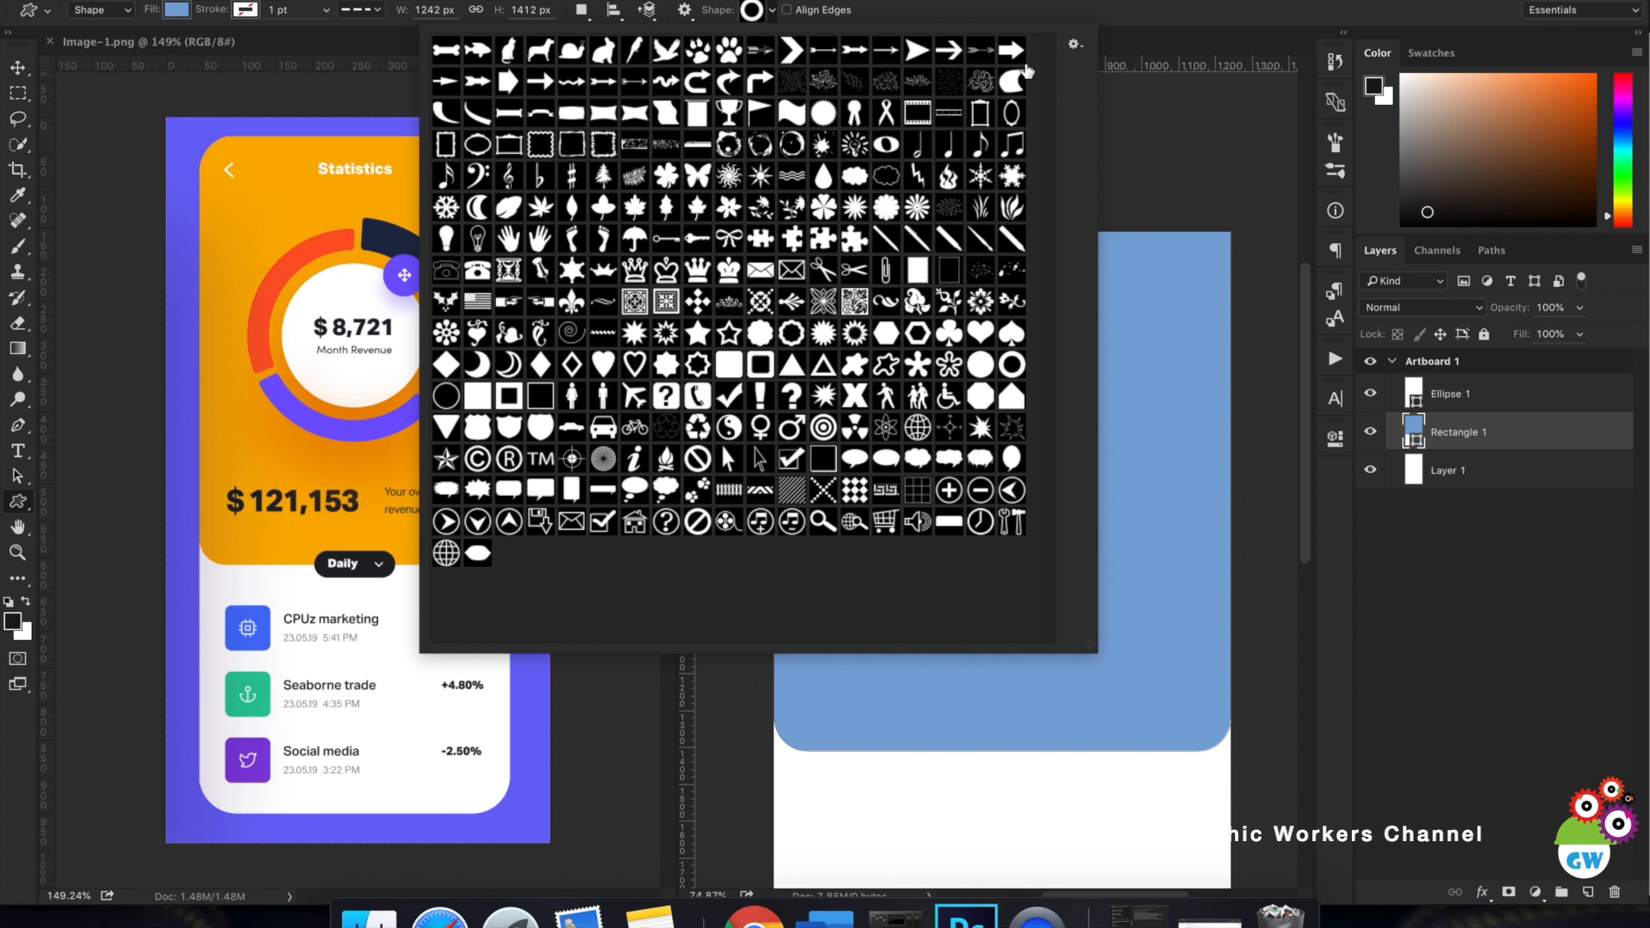
{"action": "left_click", "coordinate": [1073, 43]}
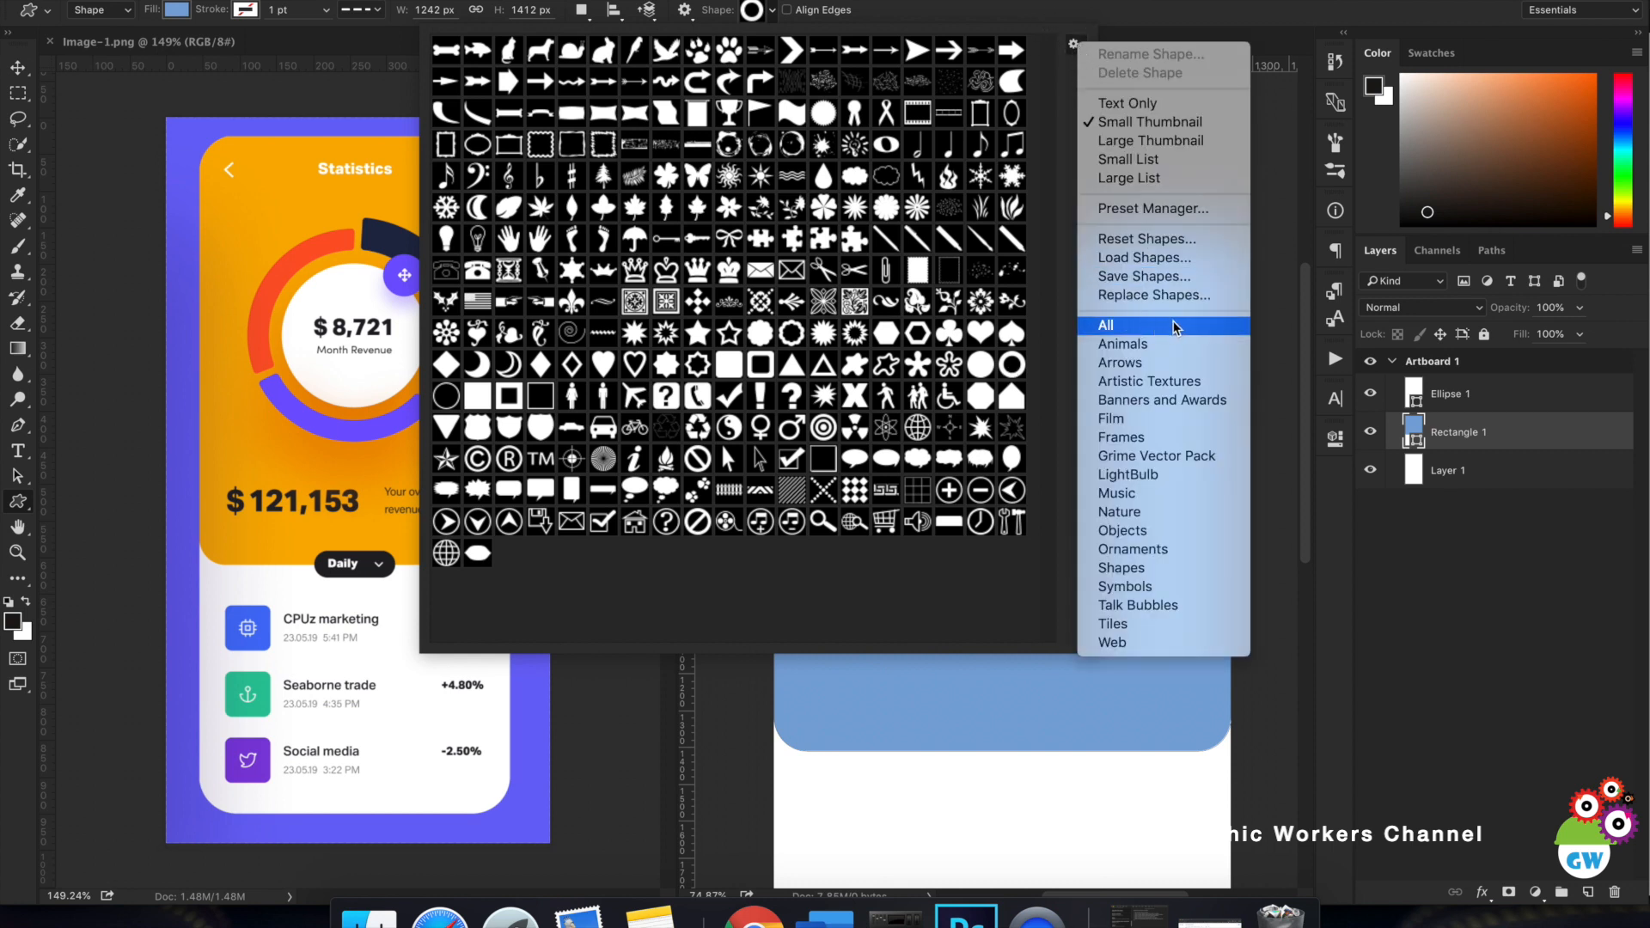
{"action": "left_click", "coordinate": [1066, 44]}
{"action": "left_click", "coordinate": [1064, 44]}
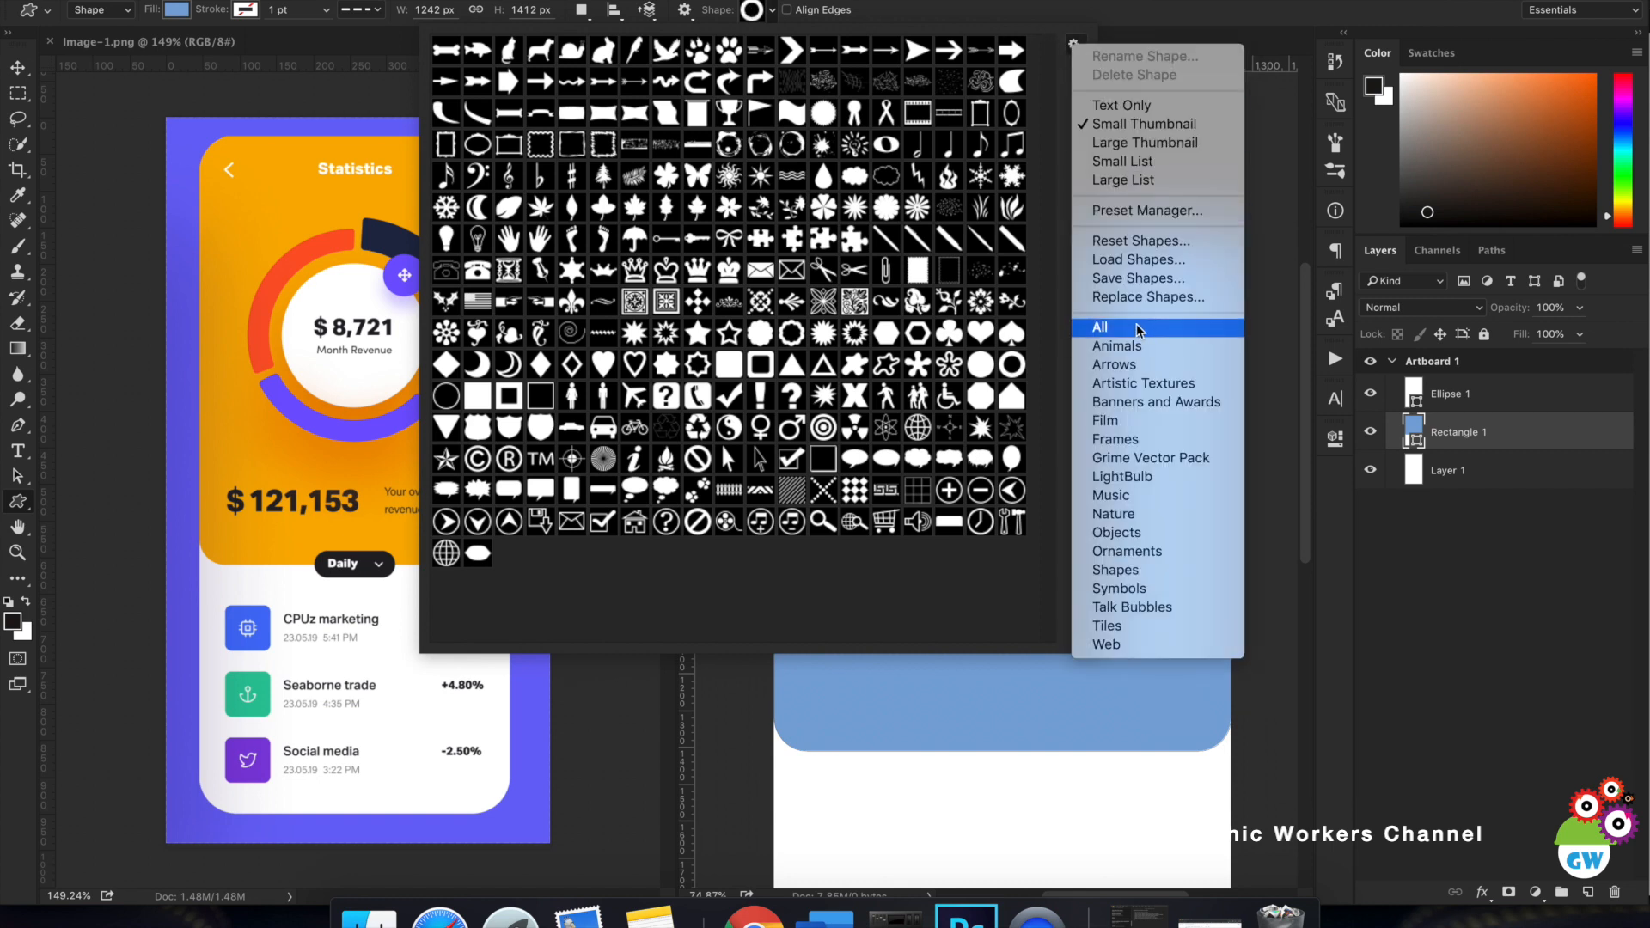
{"action": "left_click", "coordinate": [1104, 328]}
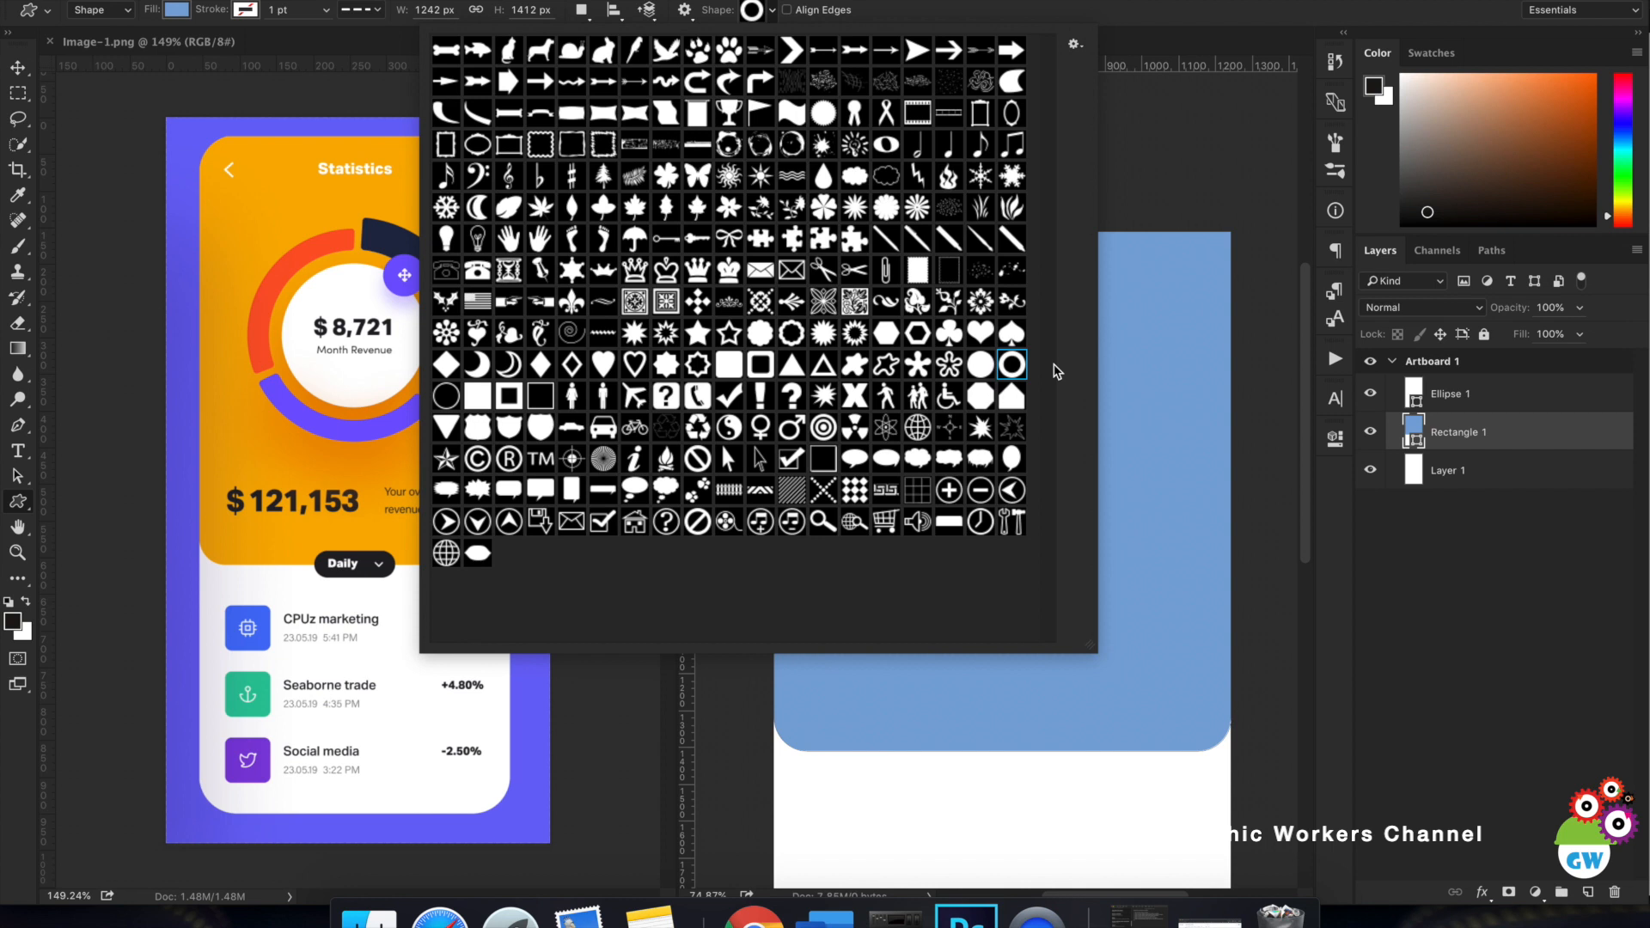
Draw a ring about 1078 px in diameter over the artboard with the Custom Shape Tool.
{"action": "left_click", "coordinate": [1130, 9]}
{"action": "left_click_drag", "start_coordinate": [897, 344], "coordinate": [1108, 550]}
{"action": "left_click", "coordinate": [1437, 542]}
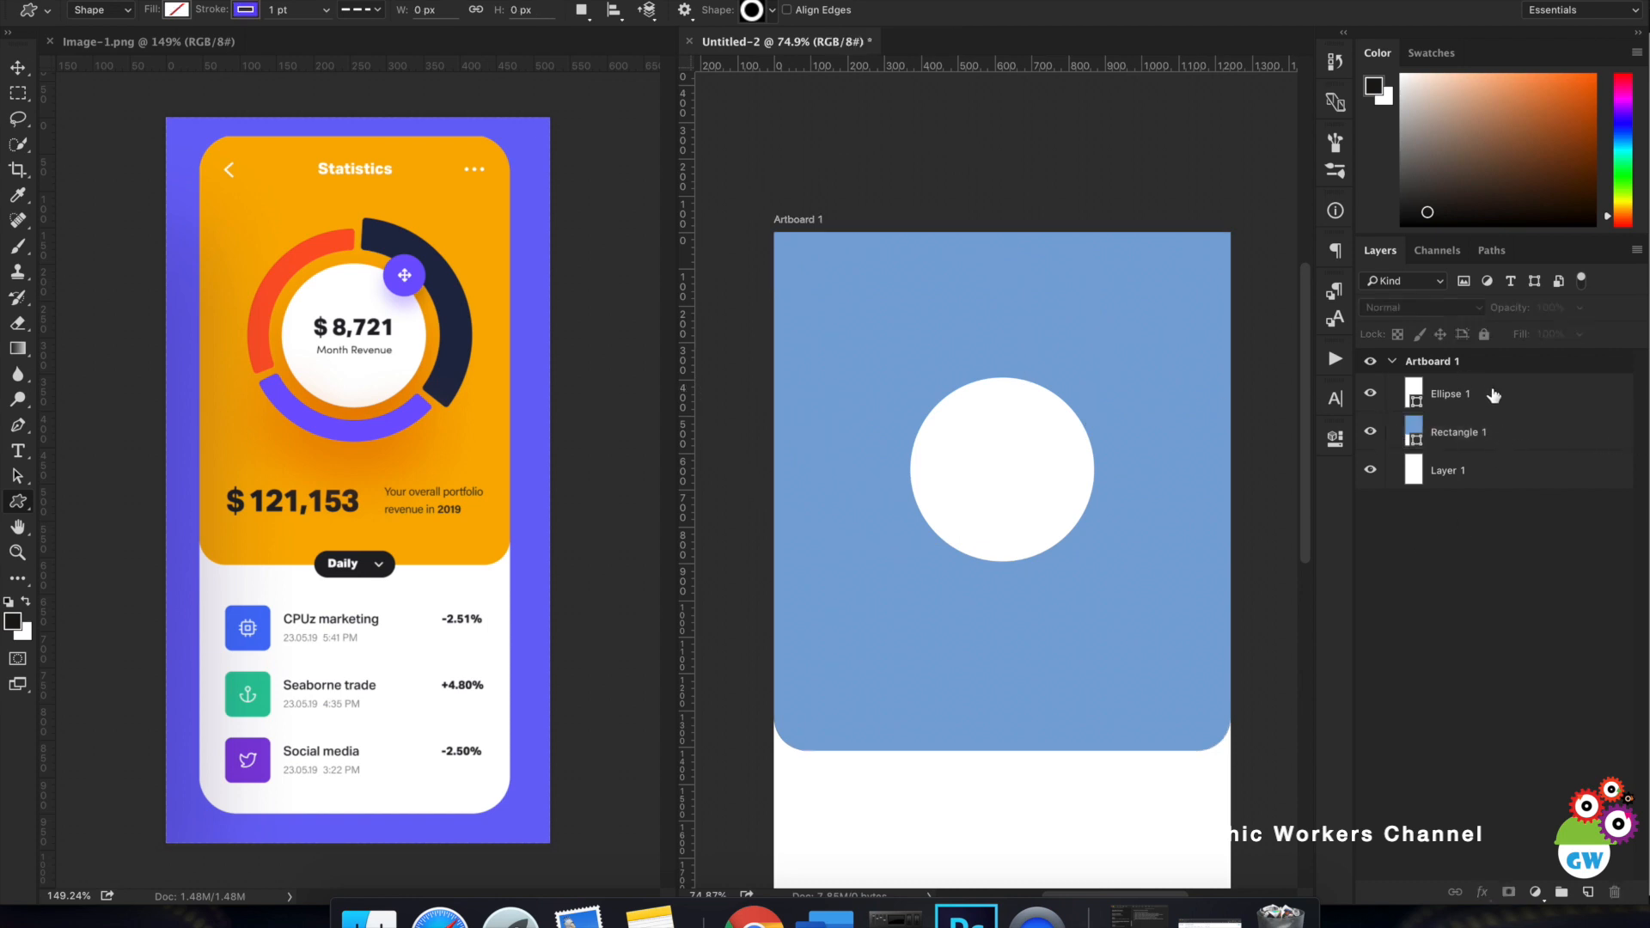
{"action": "left_click_drag", "start_coordinate": [869, 320], "coordinate": [1076, 516]}
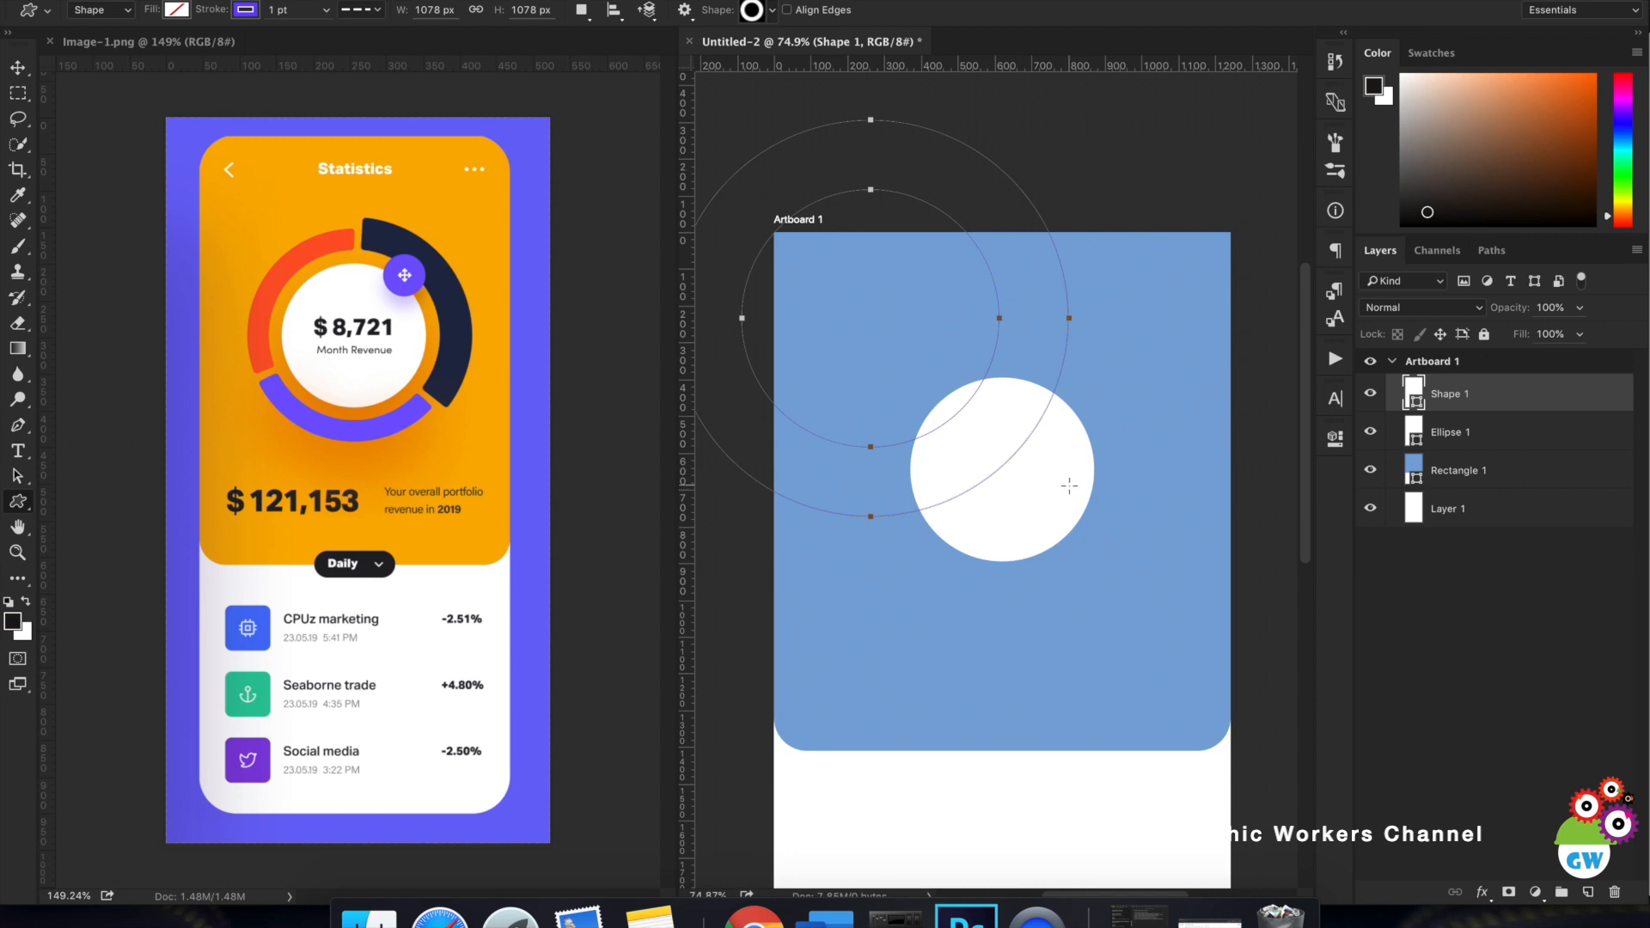
Move the ring around the white circle and center it horizontally on the blue rectangle.
{"action": "left_click", "coordinate": [16, 74]}
{"action": "left_click_drag", "start_coordinate": [791, 376], "coordinate": [922, 532]}
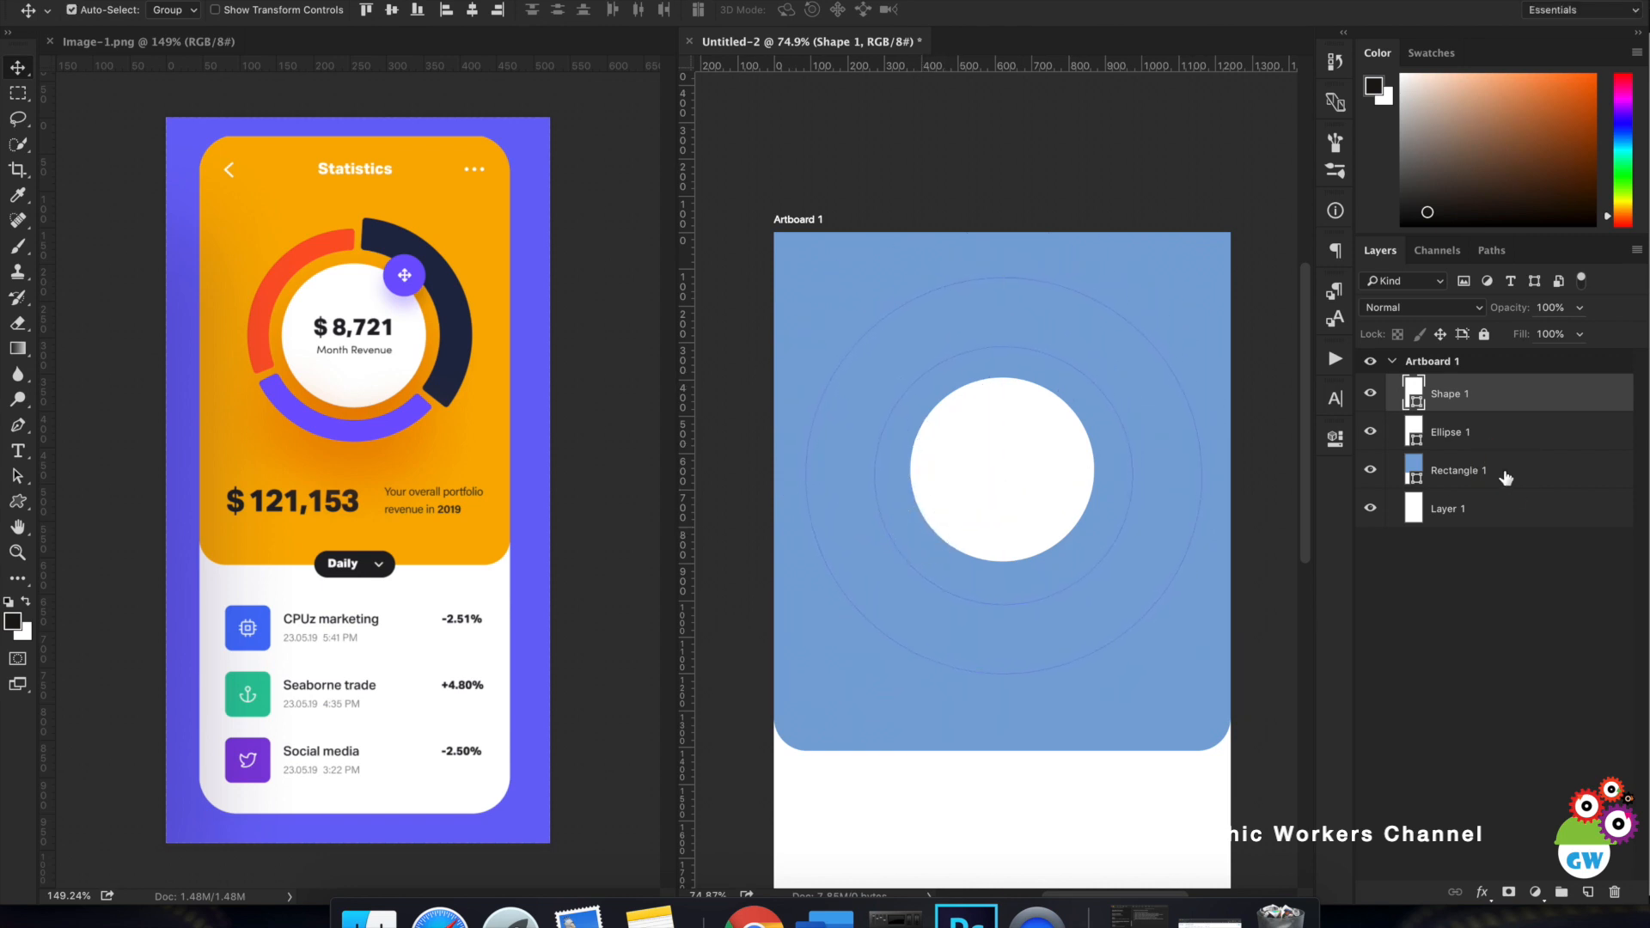
{"action": "left_click", "coordinate": [1506, 478], "text": "super"}
{"action": "left_click", "coordinate": [474, 12]}
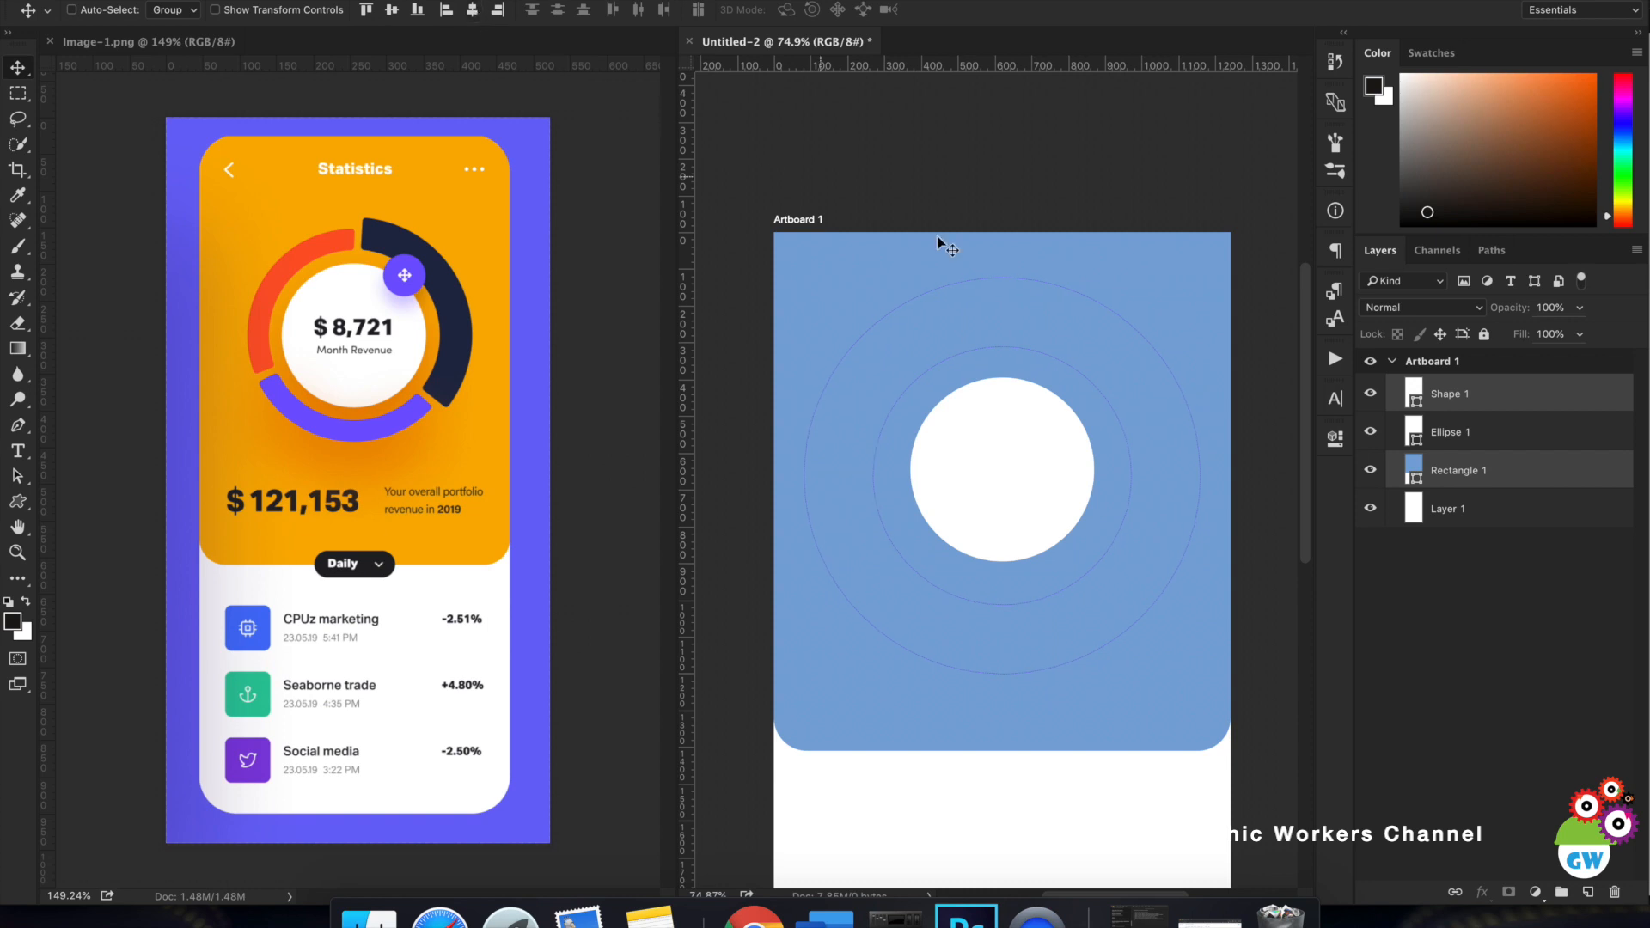
Align the vertical centers of the white circle and the ring.
{"action": "left_click", "coordinate": [1490, 432]}
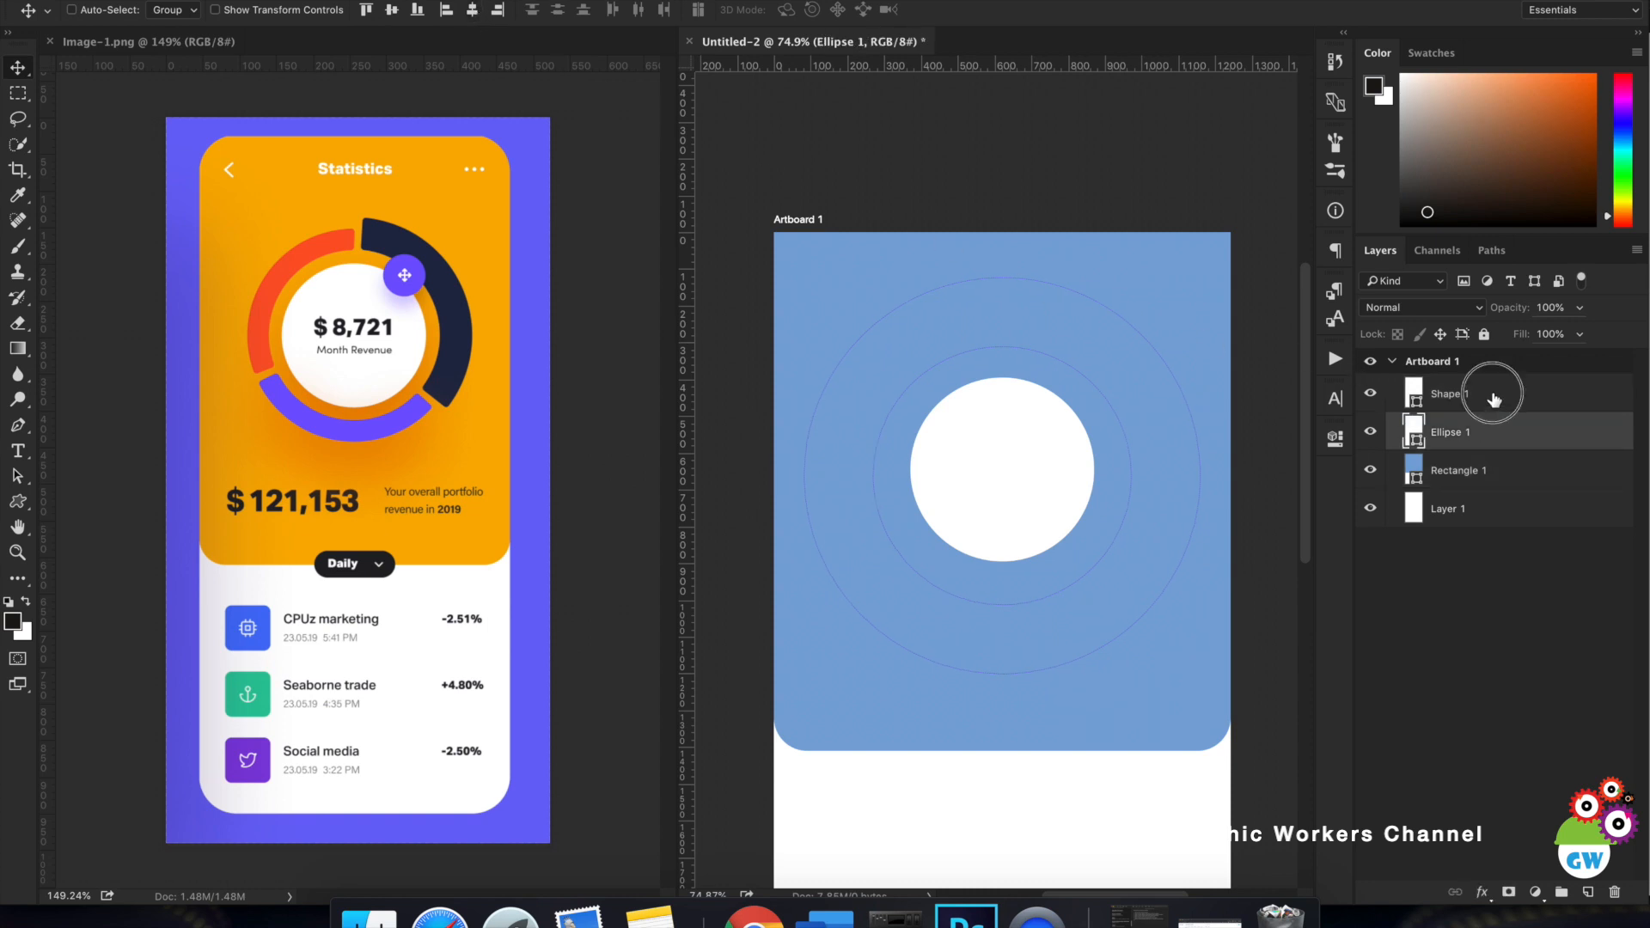
{"action": "left_click", "coordinate": [1492, 394], "text": "super"}
{"action": "left_click", "coordinate": [391, 11]}
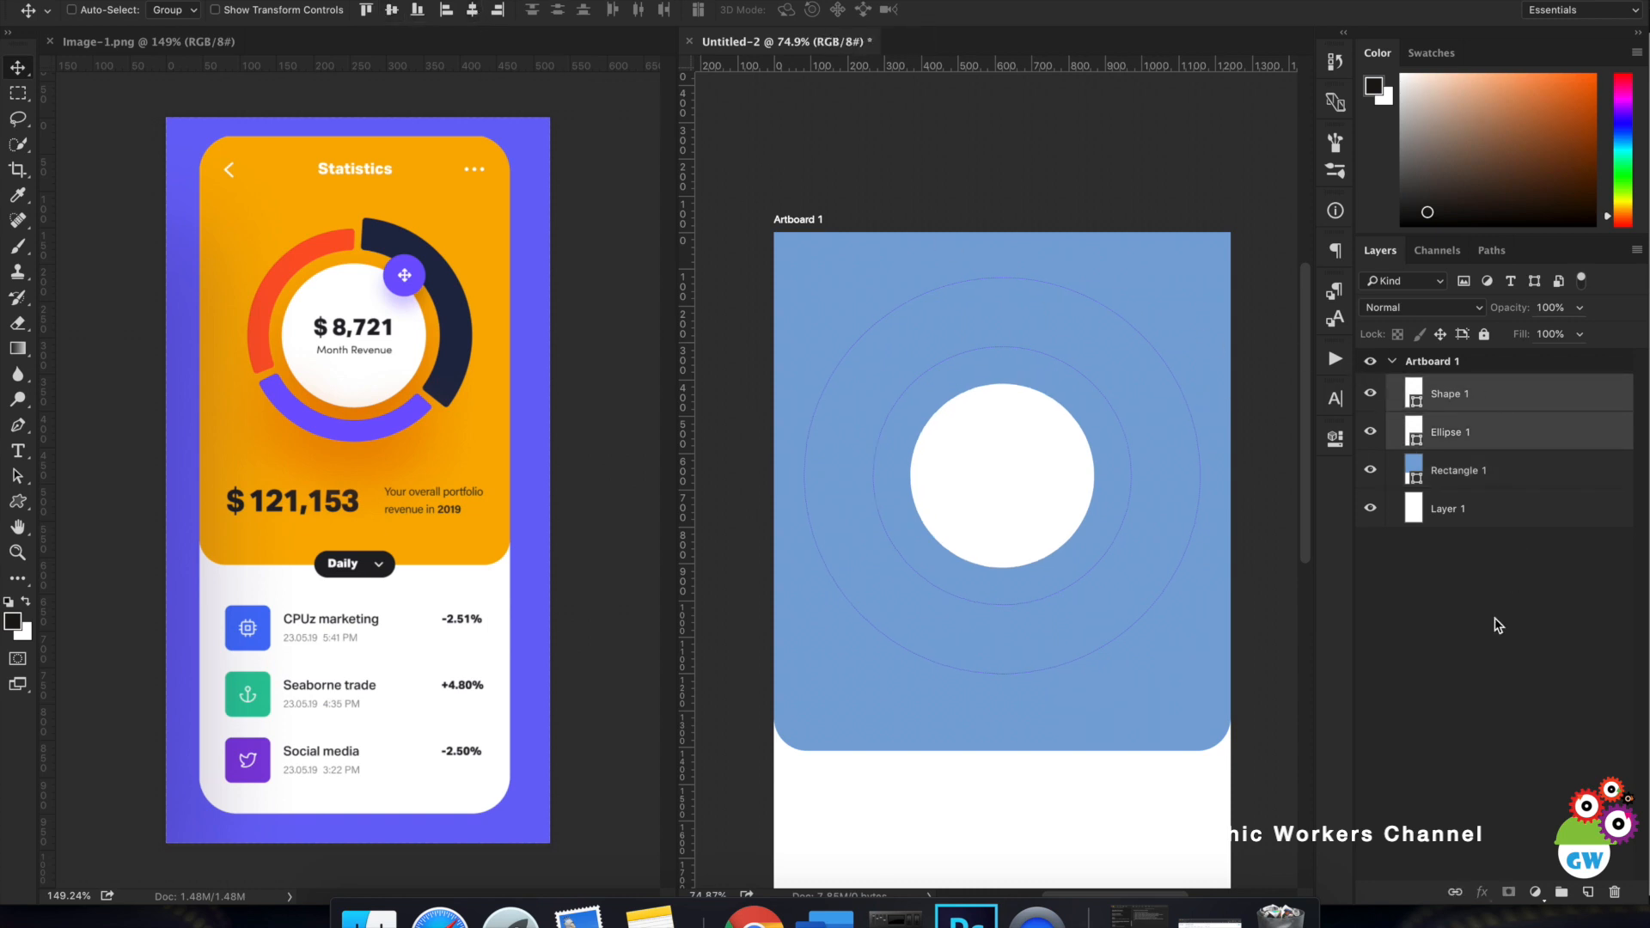
{"action": "left_click", "coordinate": [1494, 619]}
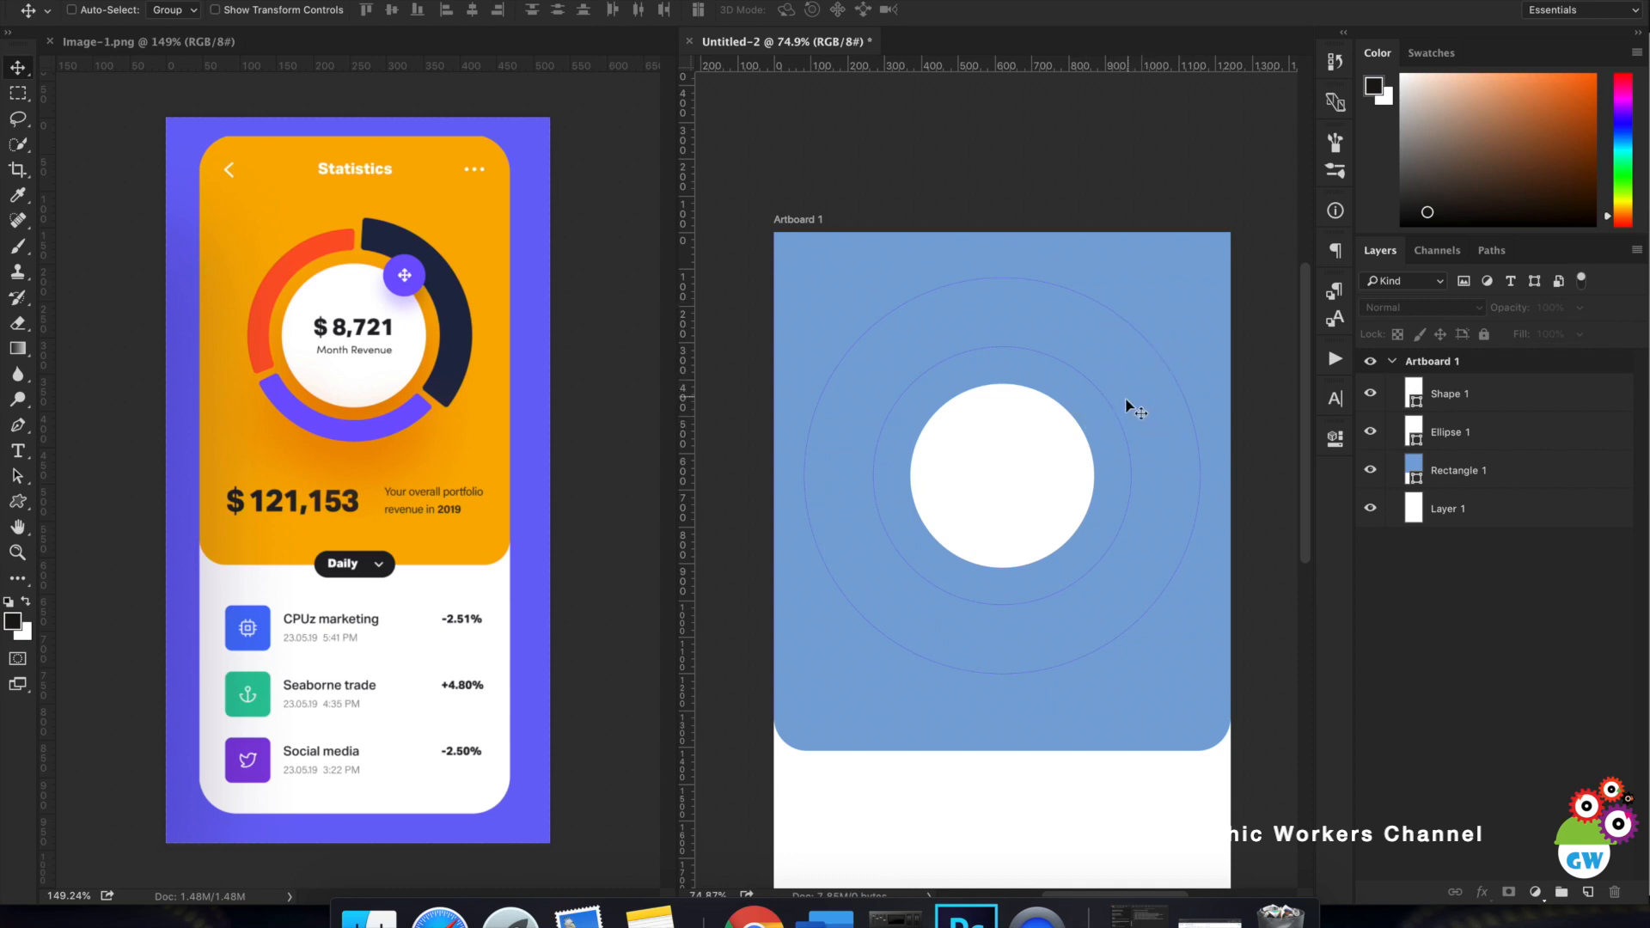
Remove the ring's stroke and fill it with dark navy blue.
{"action": "left_click", "coordinate": [1480, 396]}
{"action": "left_click", "coordinate": [1364, 393]}
{"action": "left_click", "coordinate": [1363, 393]}
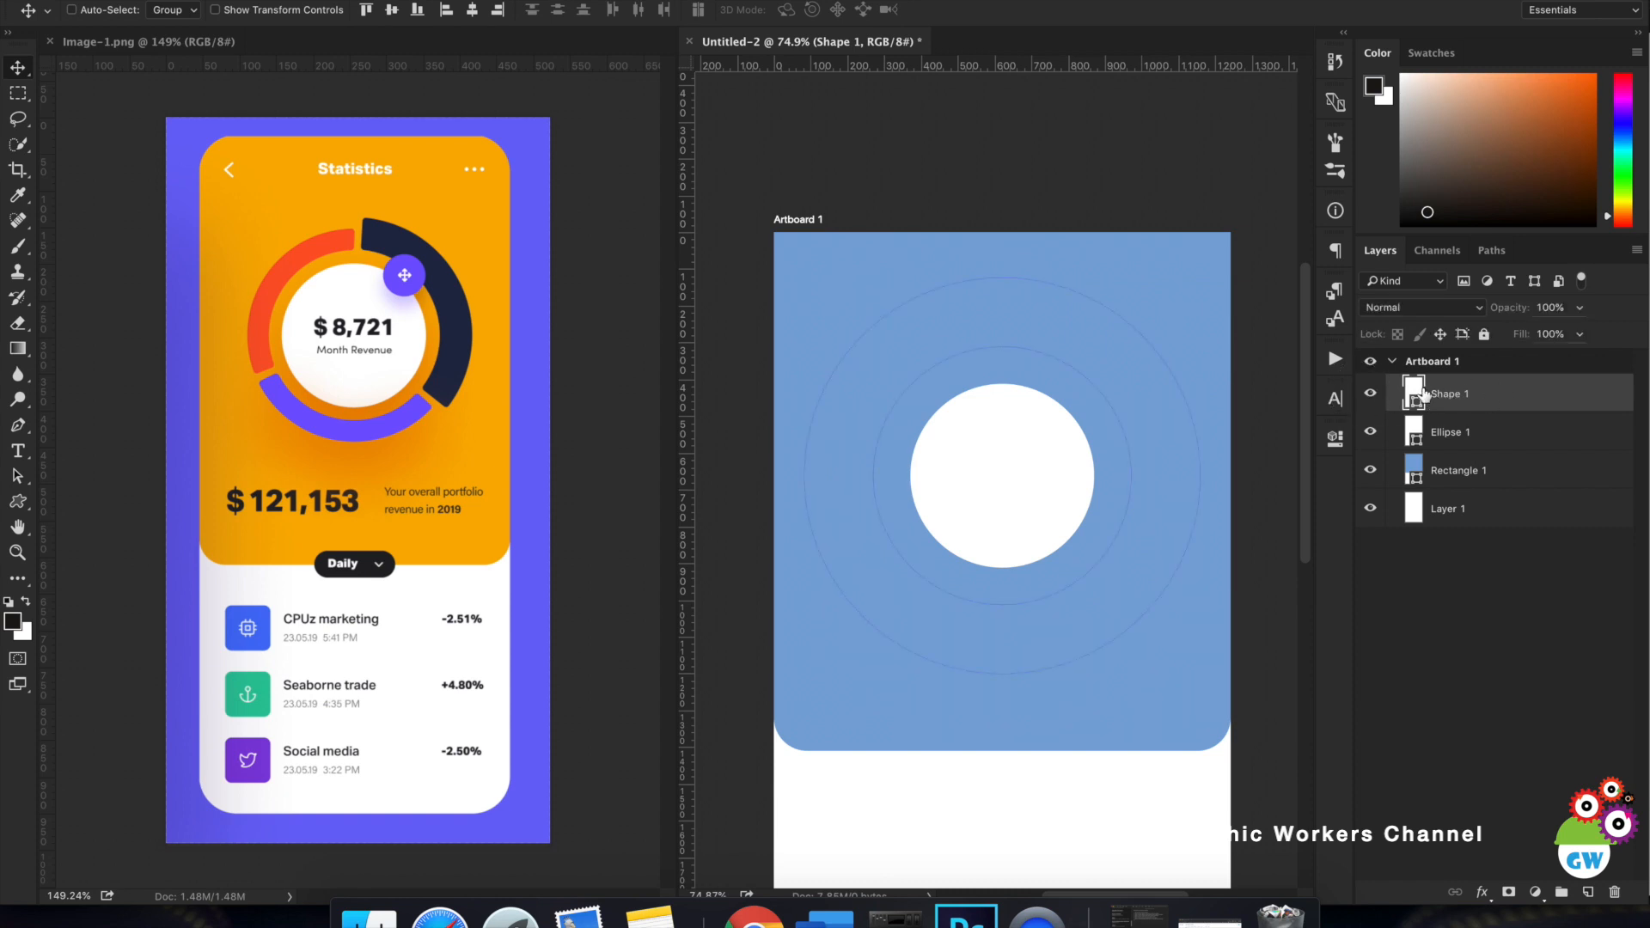
{"action": "key", "text": "u"}
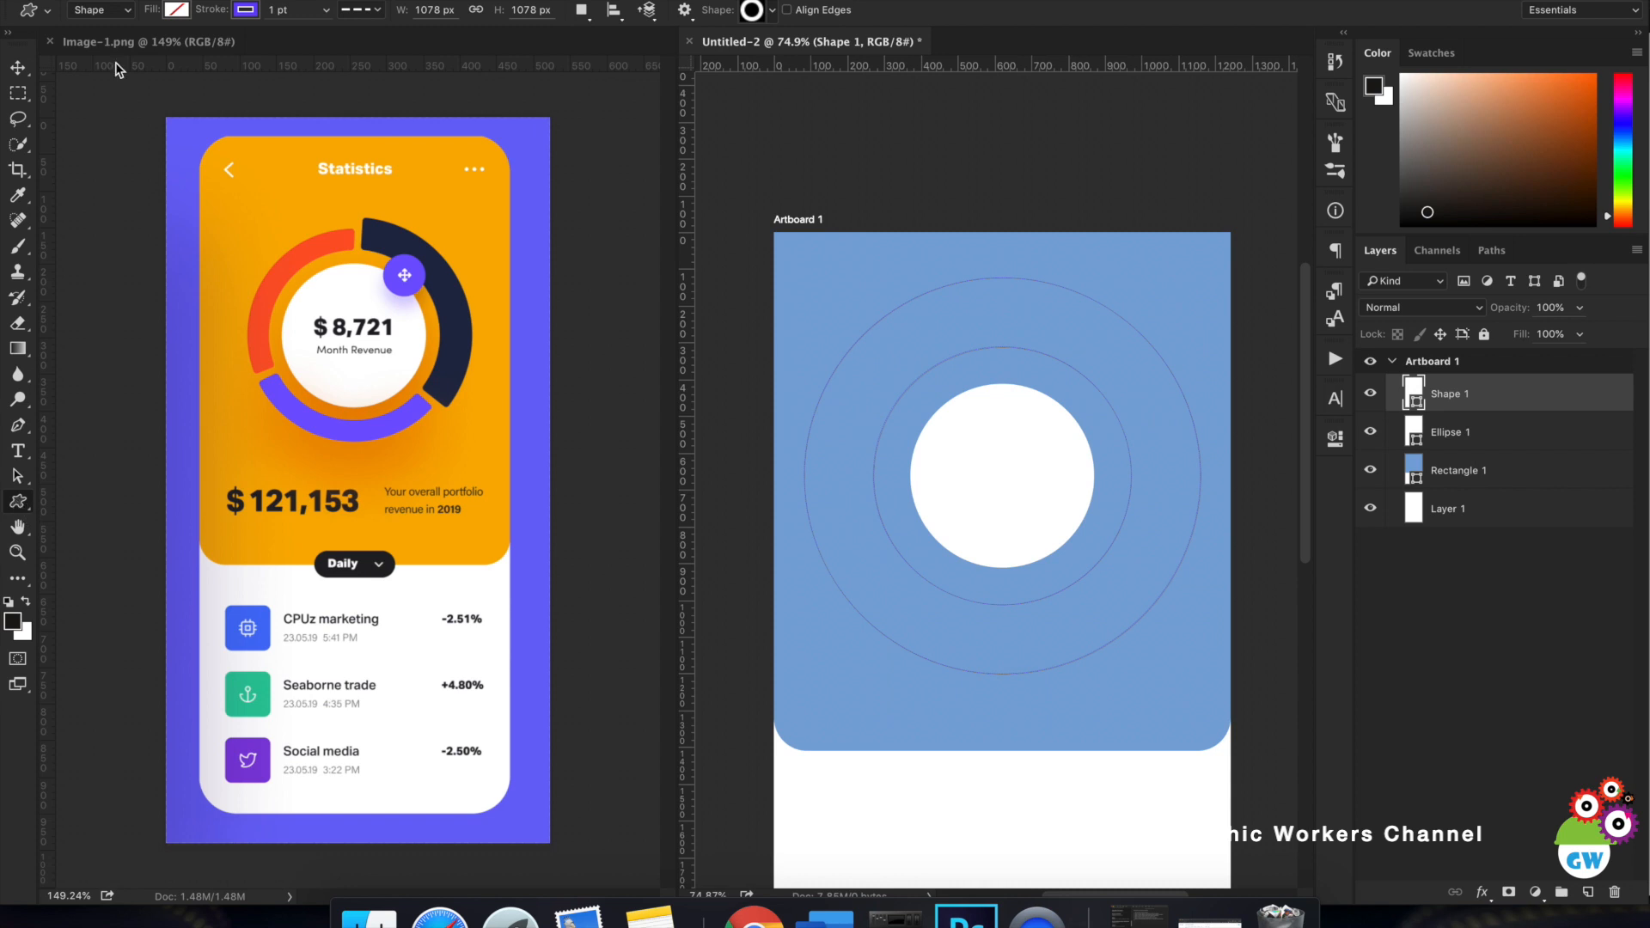
{"action": "left_click", "coordinate": [246, 10]}
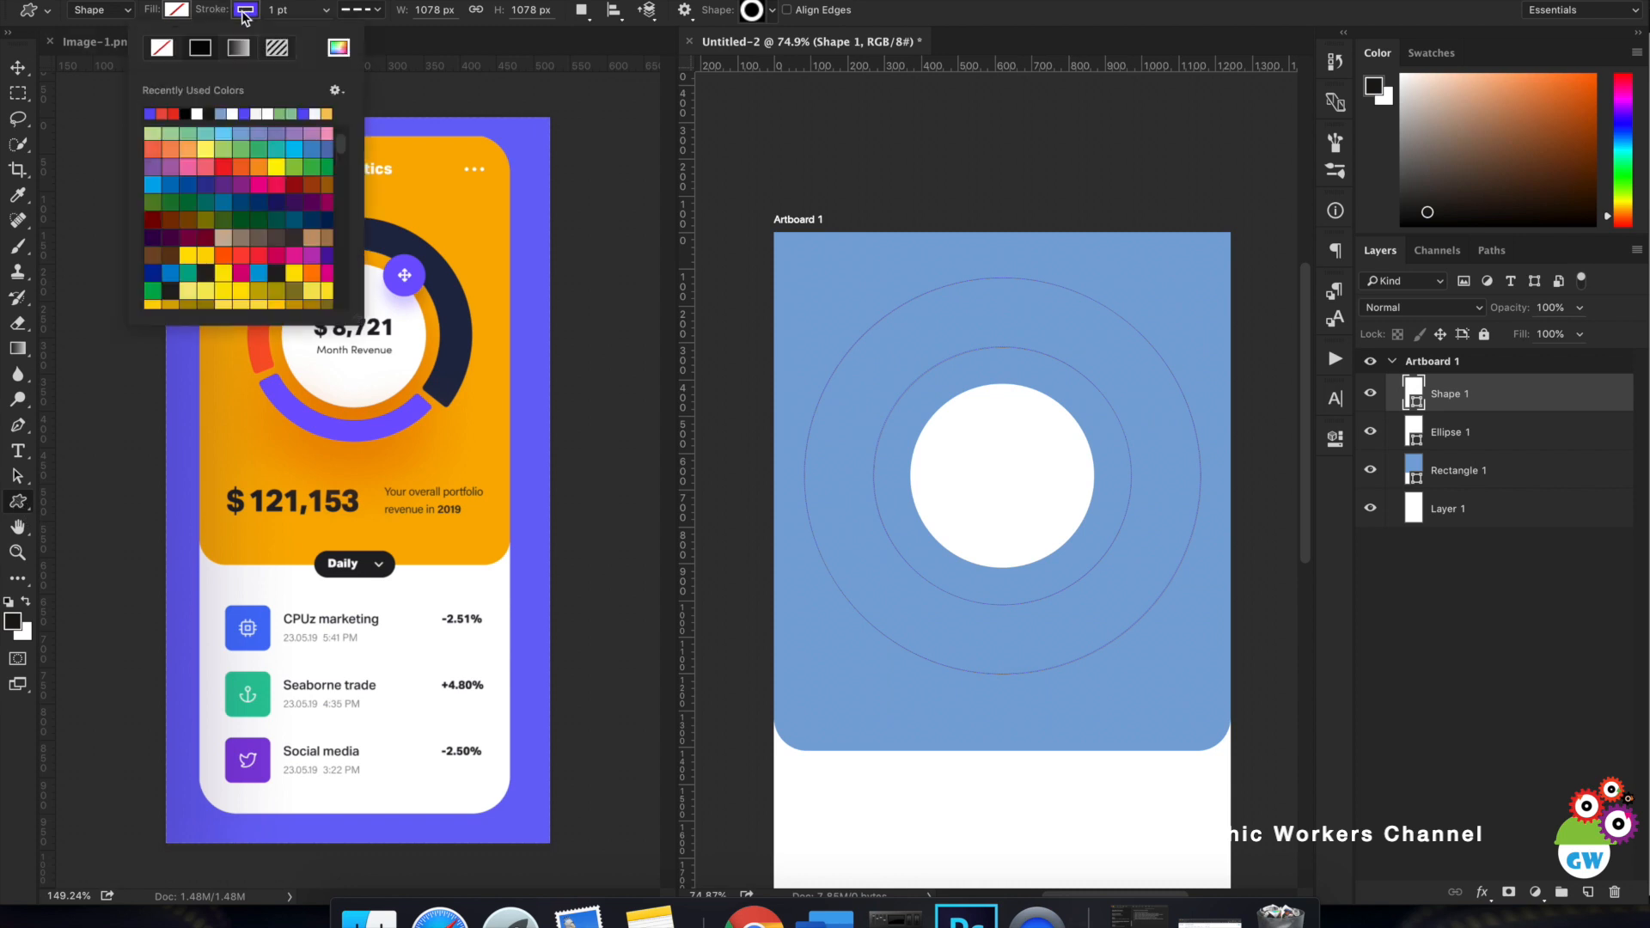
{"action": "left_click", "coordinate": [162, 48]}
{"action": "left_click", "coordinate": [178, 13]}
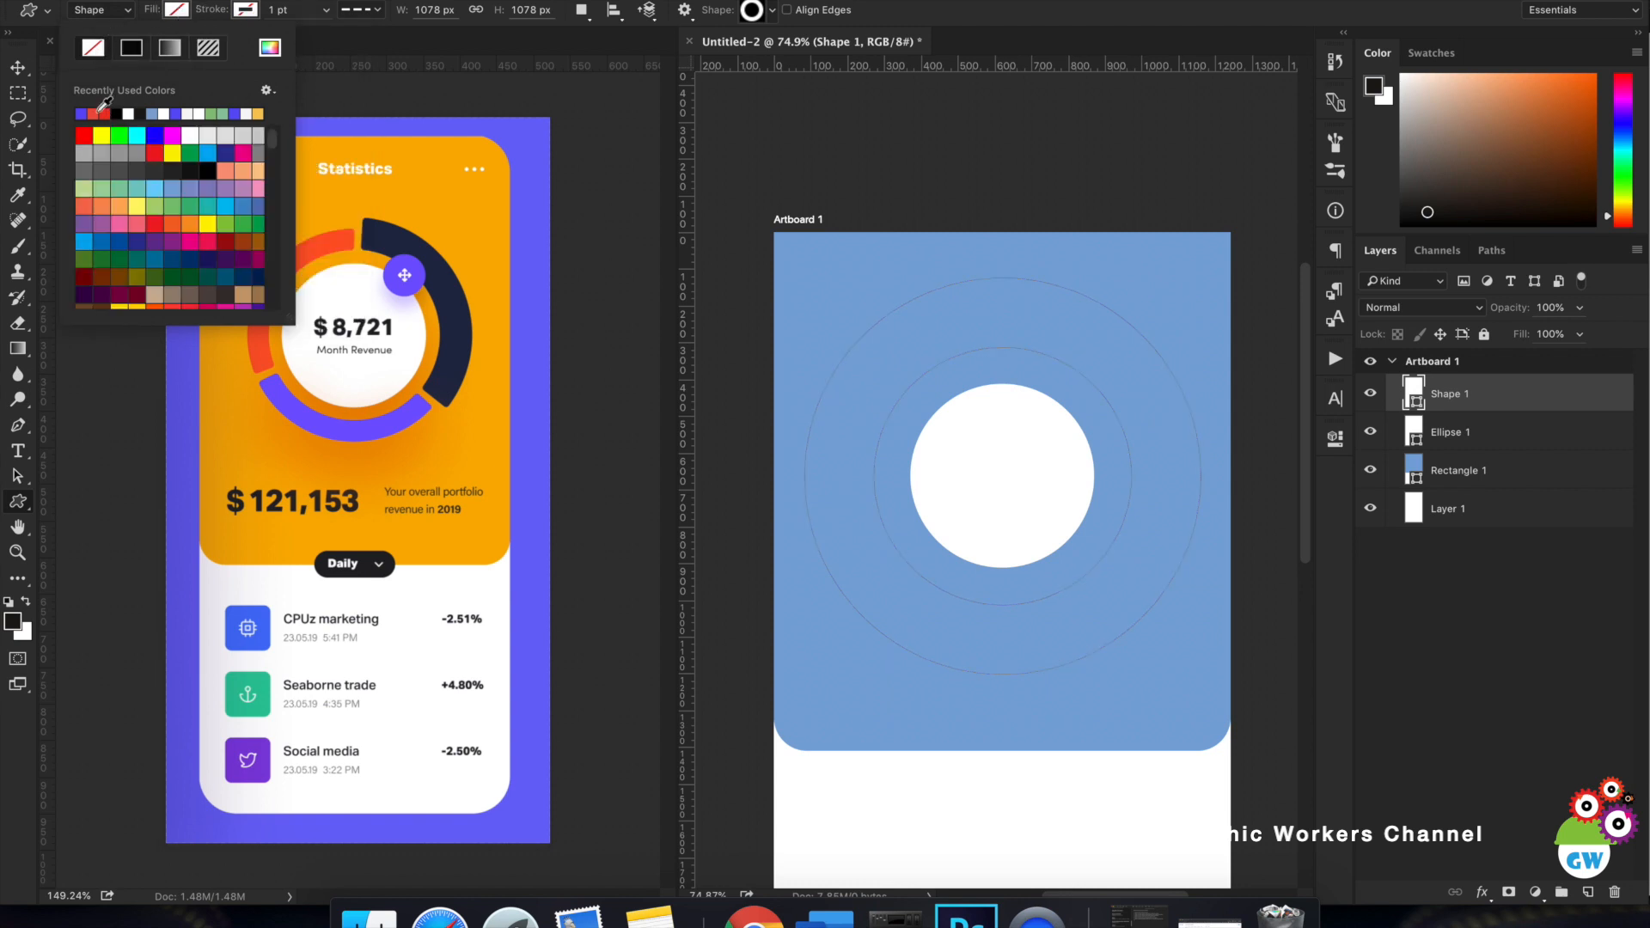
{"action": "left_click", "coordinate": [138, 169]}
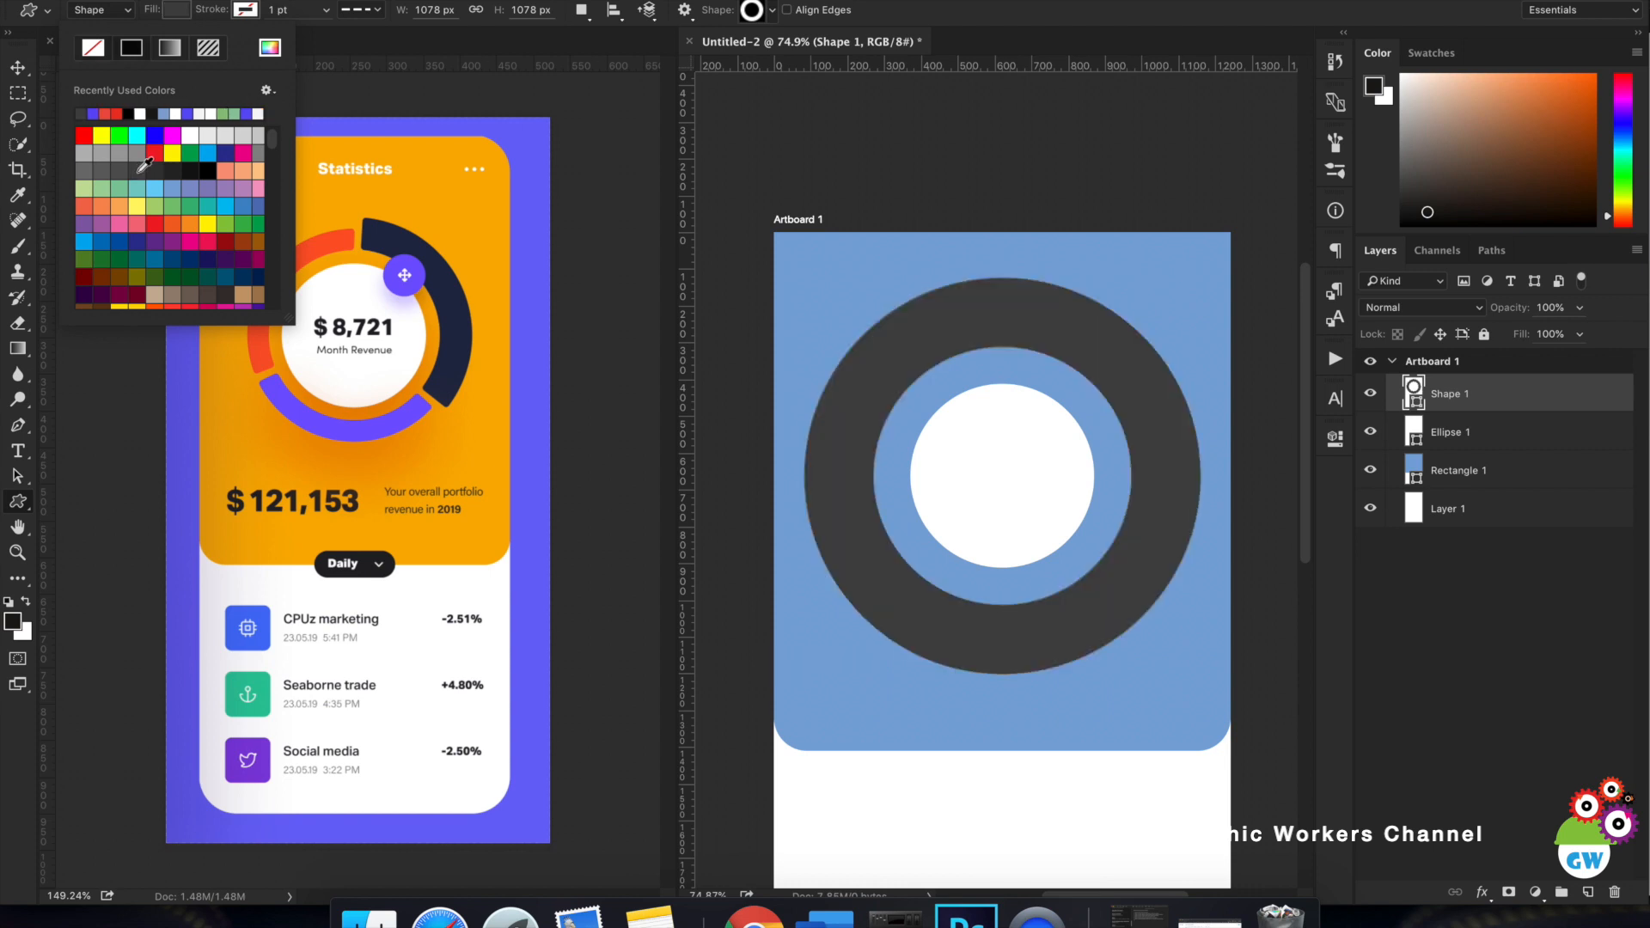
{"action": "left_click", "coordinate": [209, 258]}
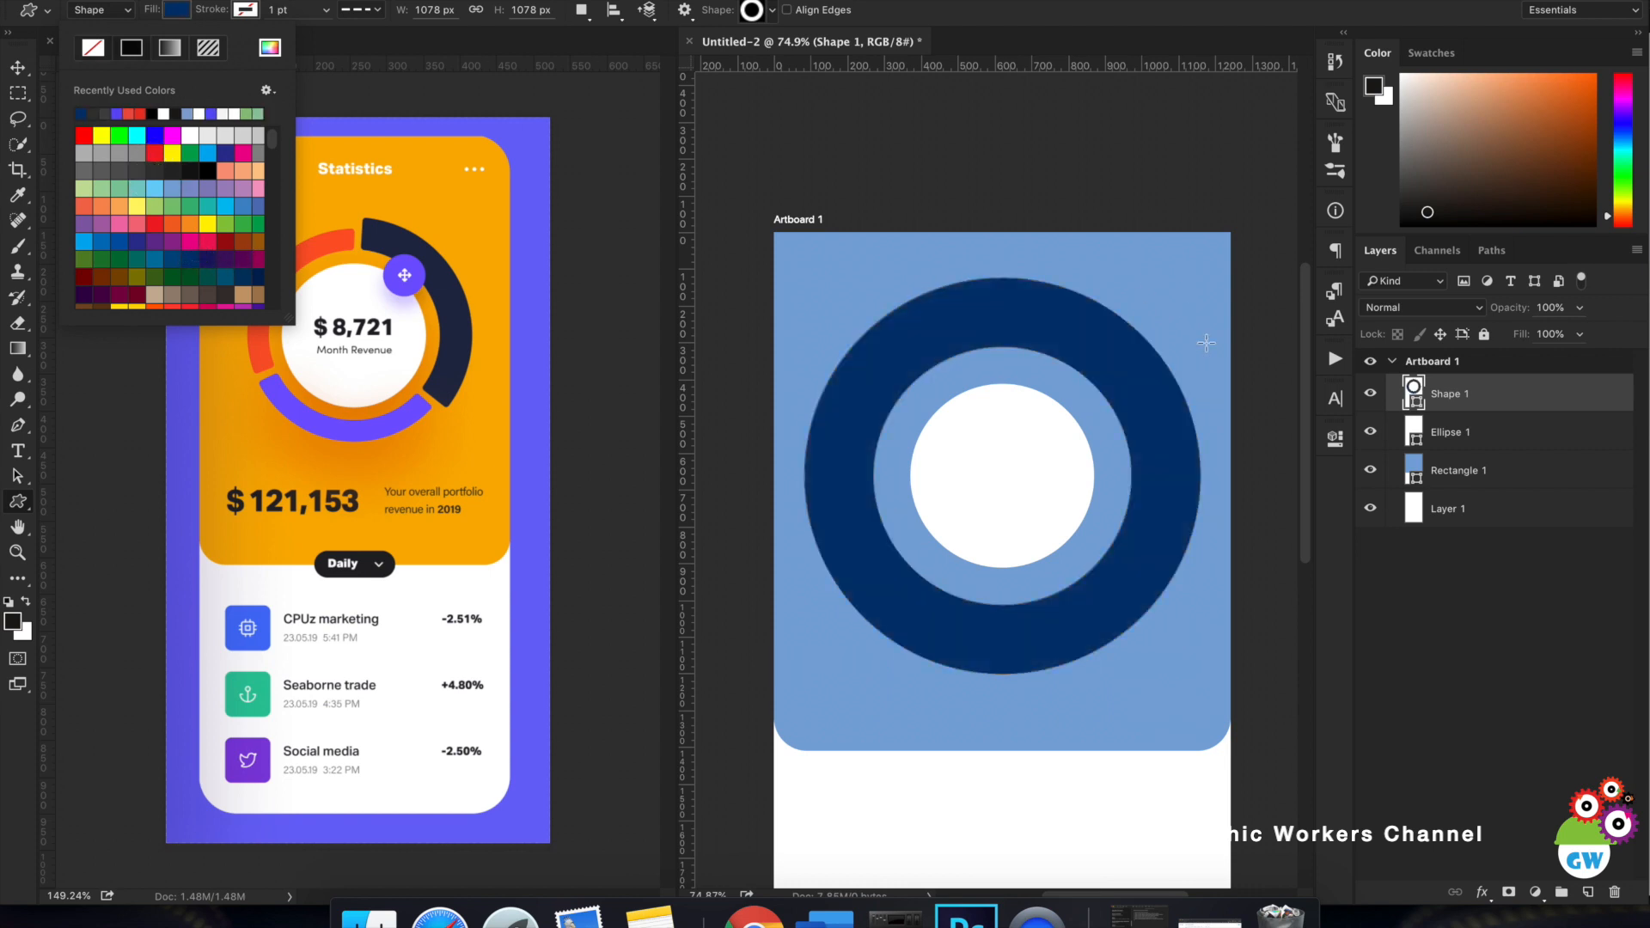
{"action": "left_click", "coordinate": [1052, 11]}
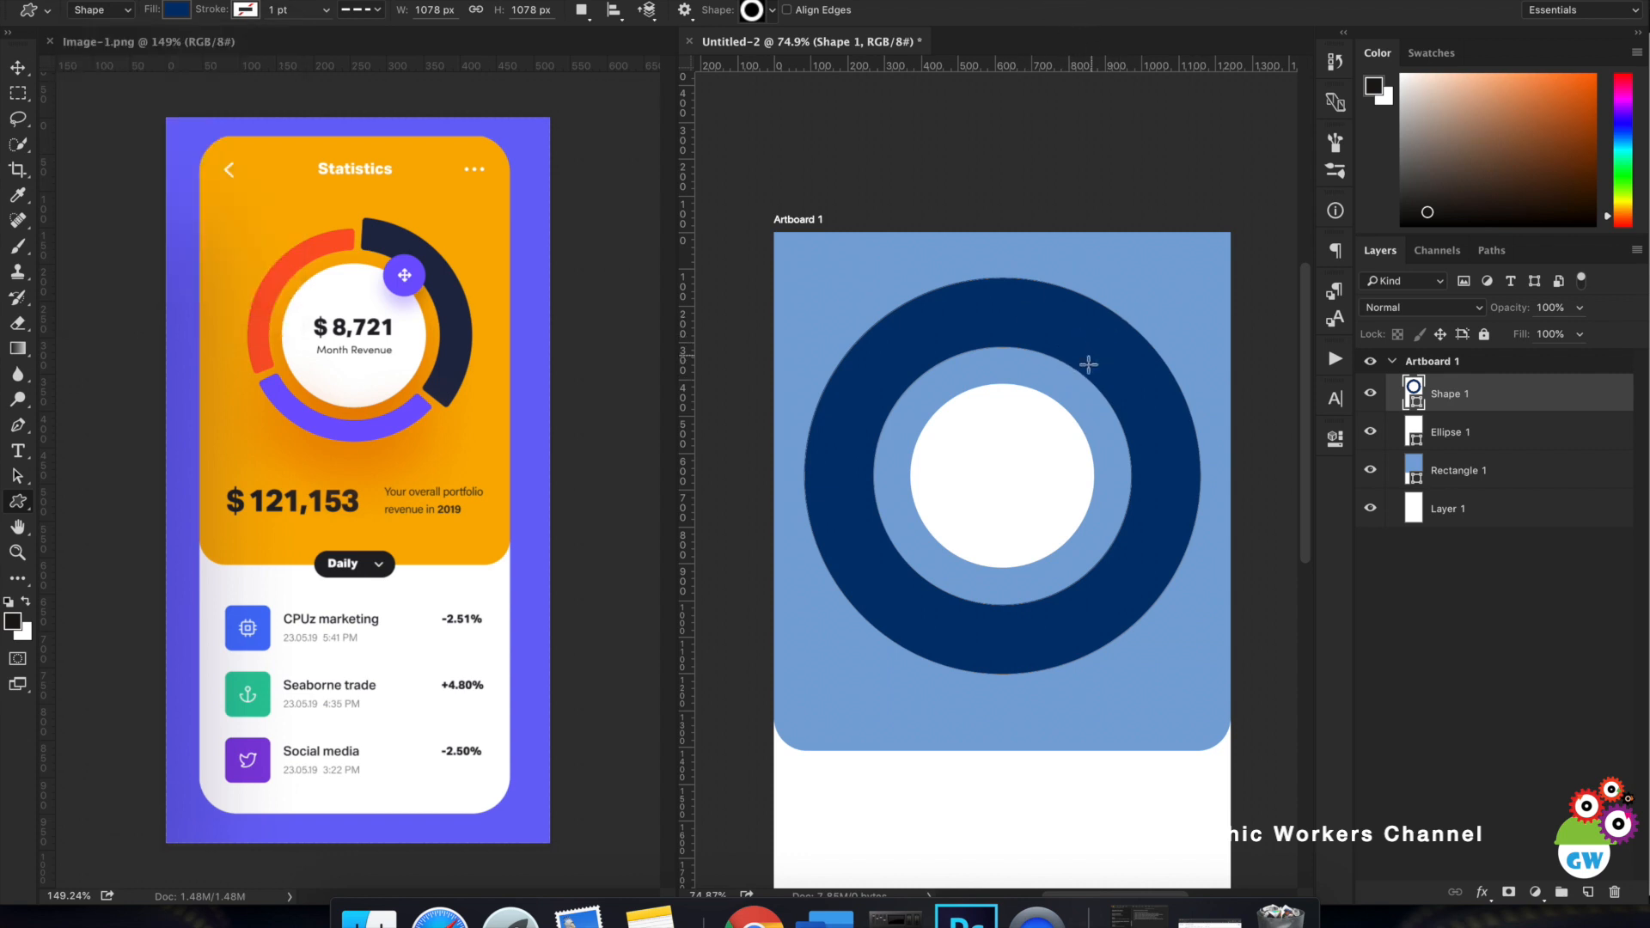
Try to enlarge the ring's inner circle by moving its path directly, and undo the changes.
{"action": "right_click", "coordinate": [22, 505]}
{"action": "left_click", "coordinate": [19, 499]}
{"action": "left_click", "coordinate": [18, 478]}
{"action": "right_click", "coordinate": [21, 481]}
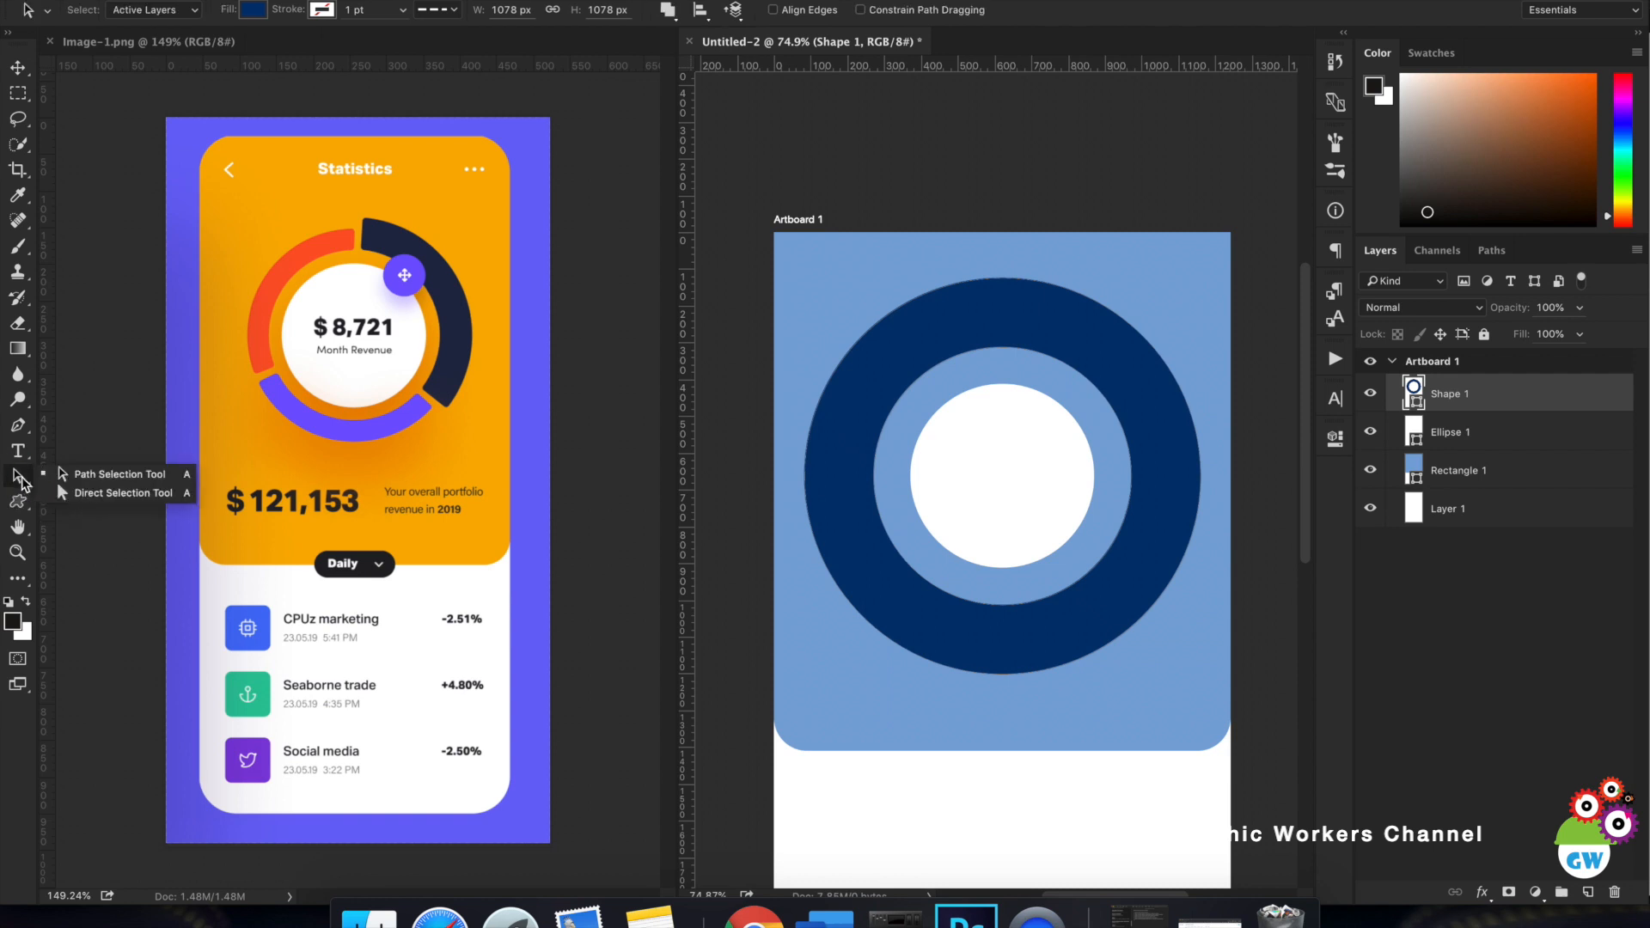
{"action": "left_click", "coordinate": [57, 482]}
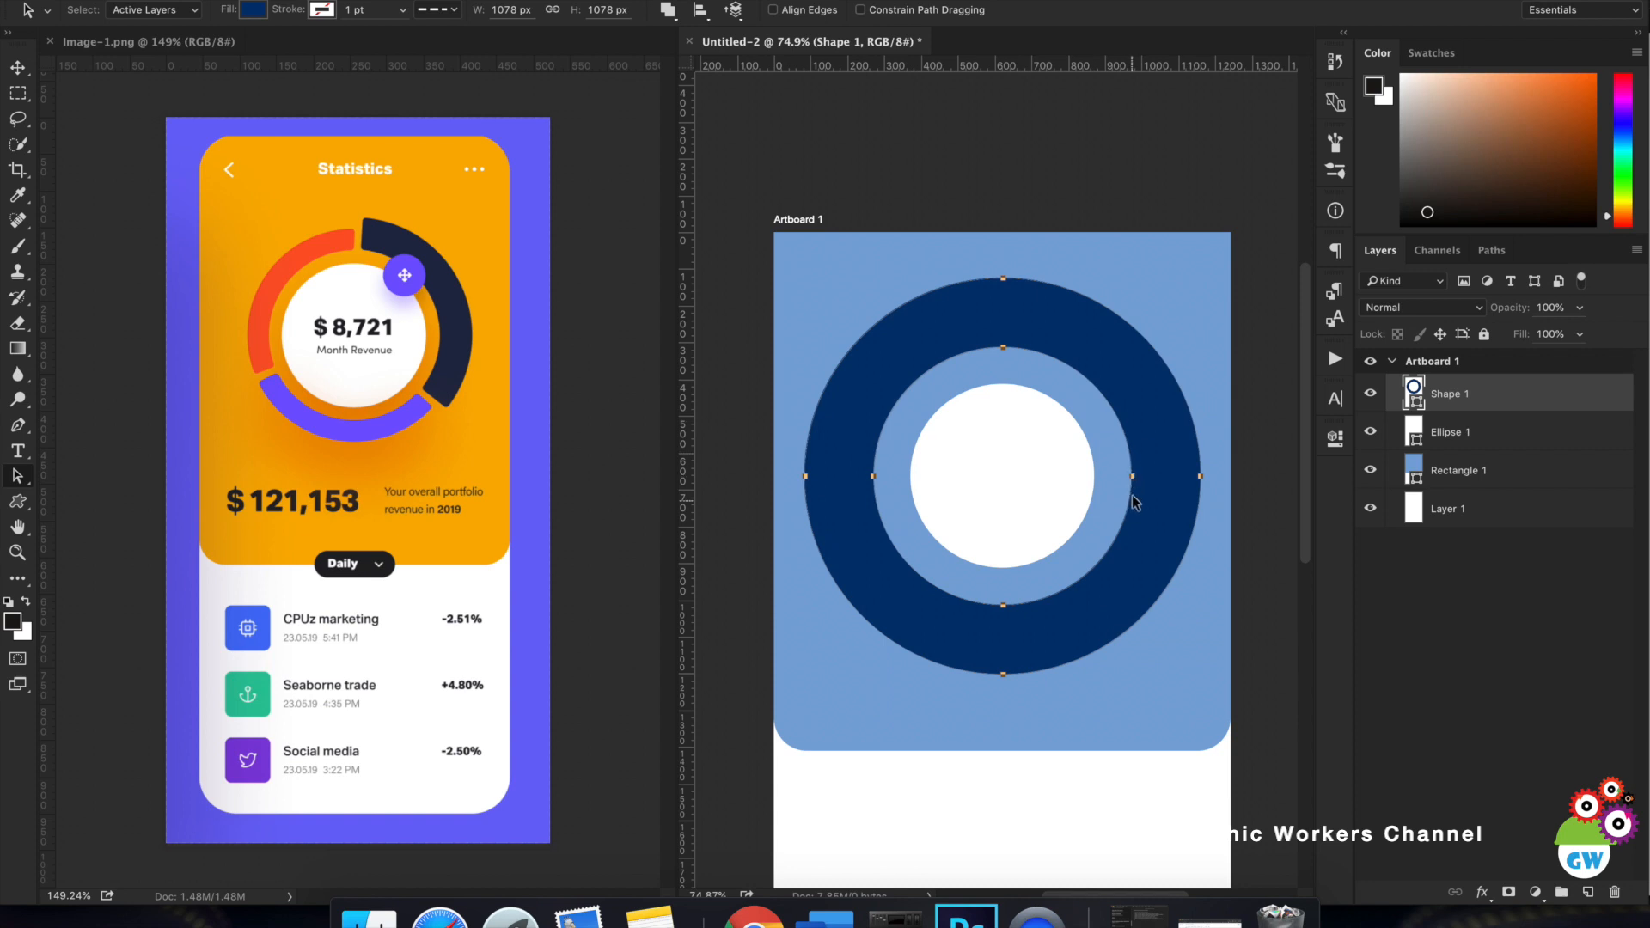
{"action": "left_click_drag", "start_coordinate": [1133, 478], "coordinate": [1156, 478]}
{"action": "key", "text": "super+z"}
{"action": "left_click_drag", "start_coordinate": [1127, 352], "coordinate": [1036, 430]}
{"action": "key", "text": "super+z"}
{"action": "left_click_drag", "start_coordinate": [887, 343], "coordinate": [1012, 326]}
{"action": "key", "text": "super+z"}
{"action": "key", "text": "super+z"}
{"action": "key", "text": "super+z"}
Thin the ring by selecting its four inner anchor points with the Direct Selection Tool and scaling them to about 121.6%.
{"action": "left_click", "coordinate": [11, 481]}
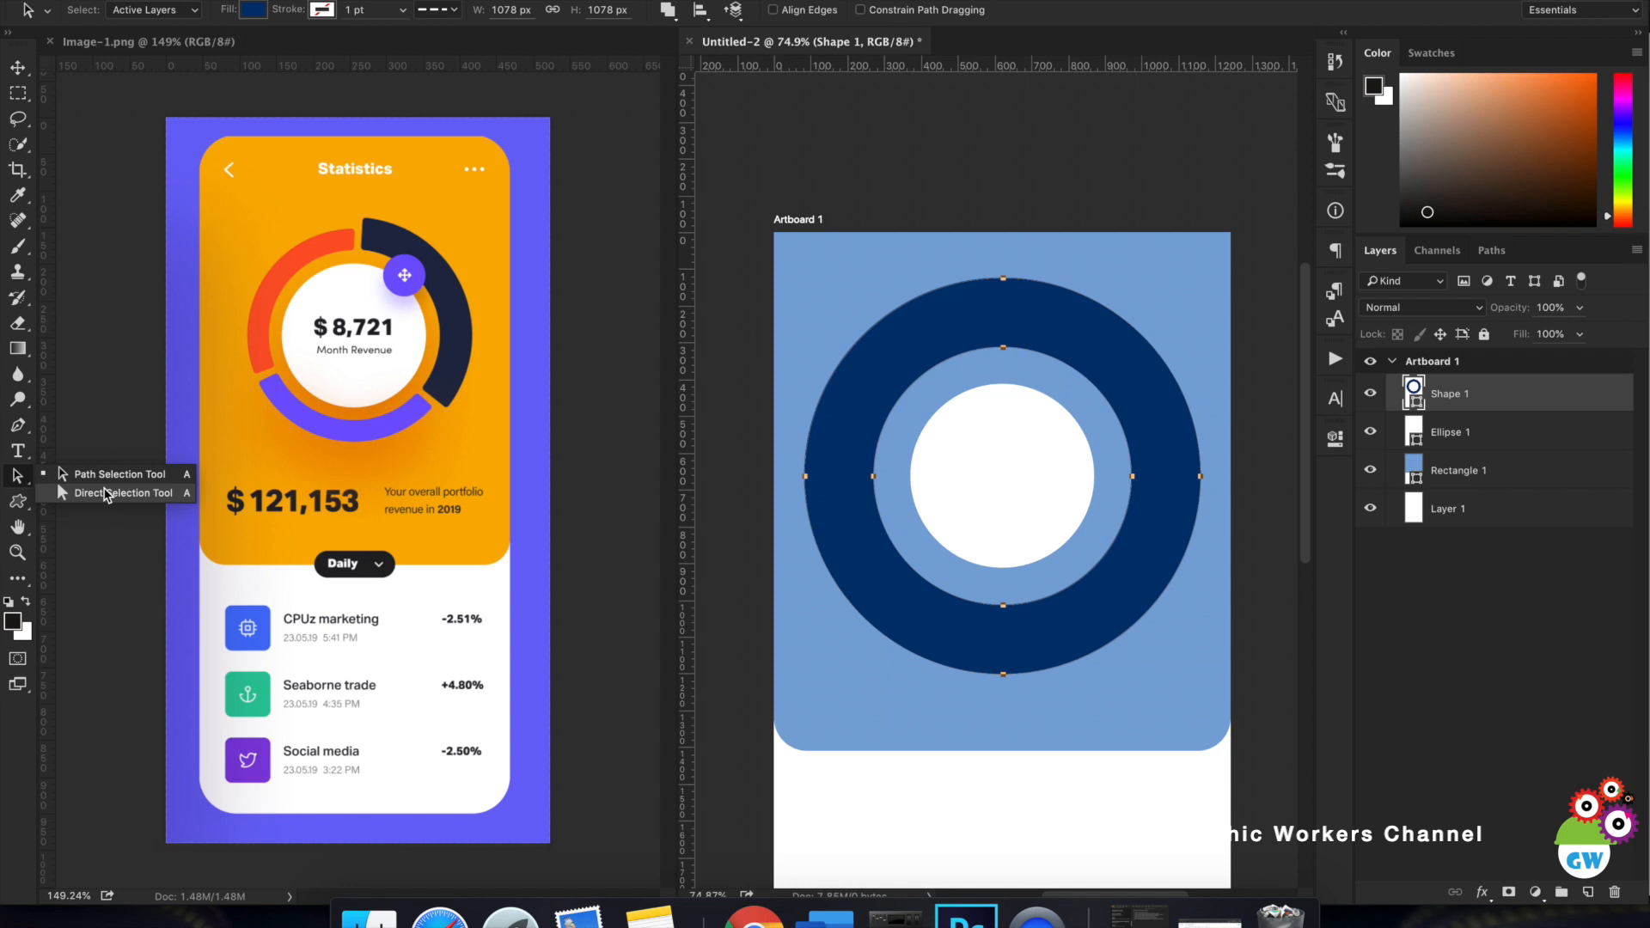
{"action": "left_click", "coordinate": [106, 495]}
{"action": "left_click", "coordinate": [1003, 348]}
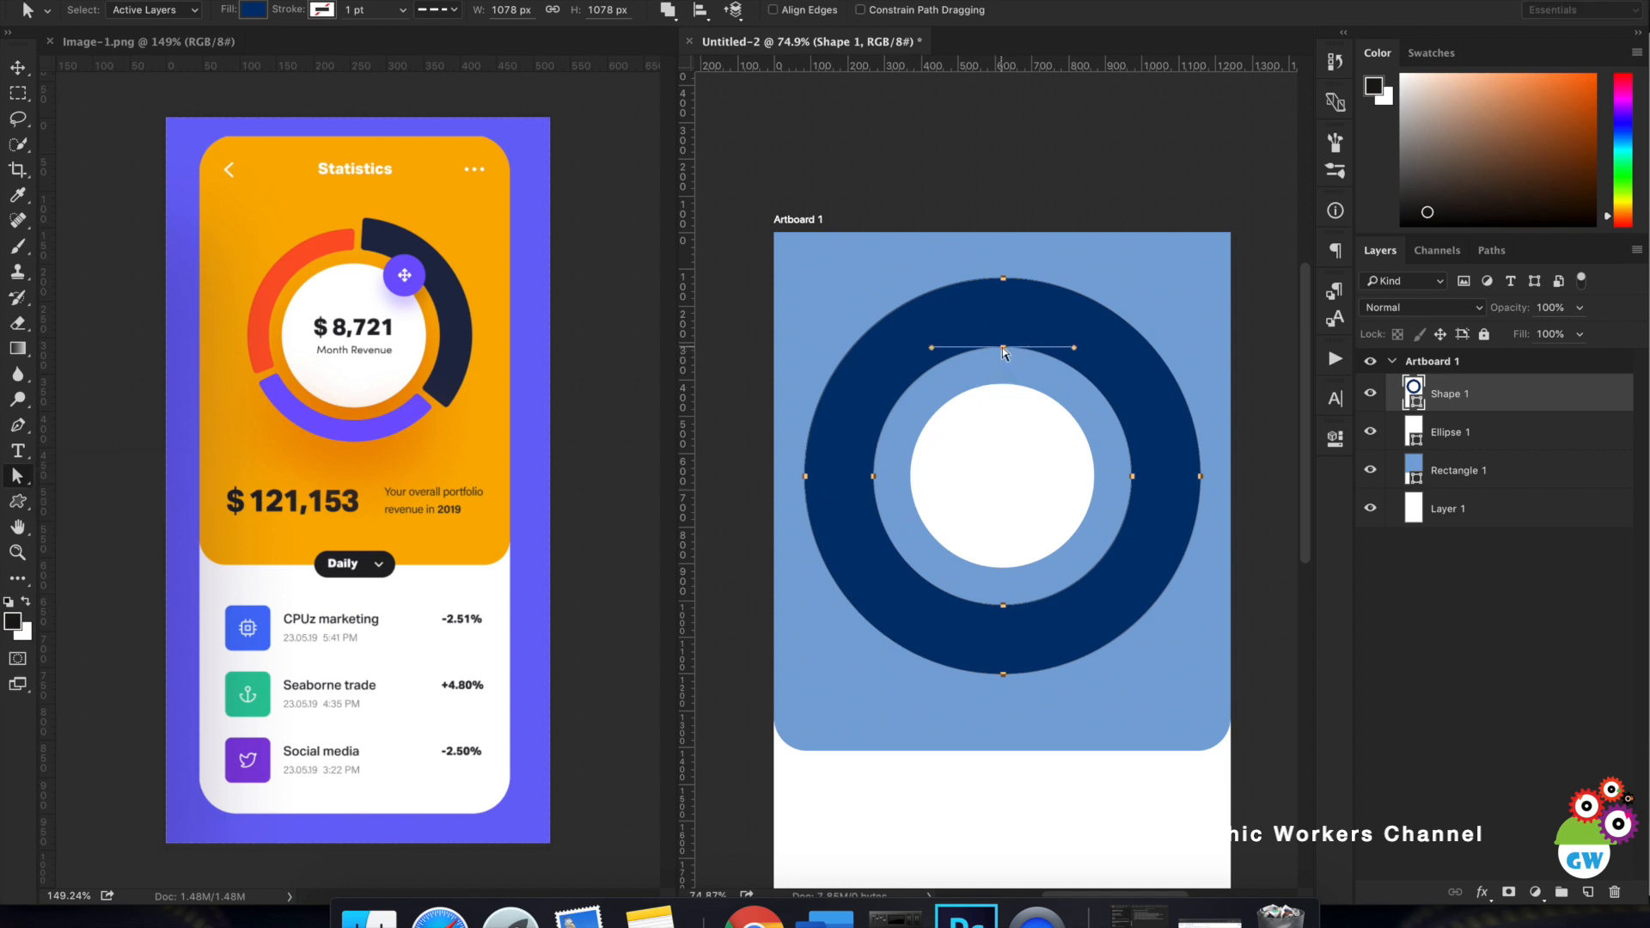
{"action": "left_click", "coordinate": [1132, 476]}
{"action": "left_click", "coordinate": [1003, 605]}
{"action": "left_click", "coordinate": [874, 477]}
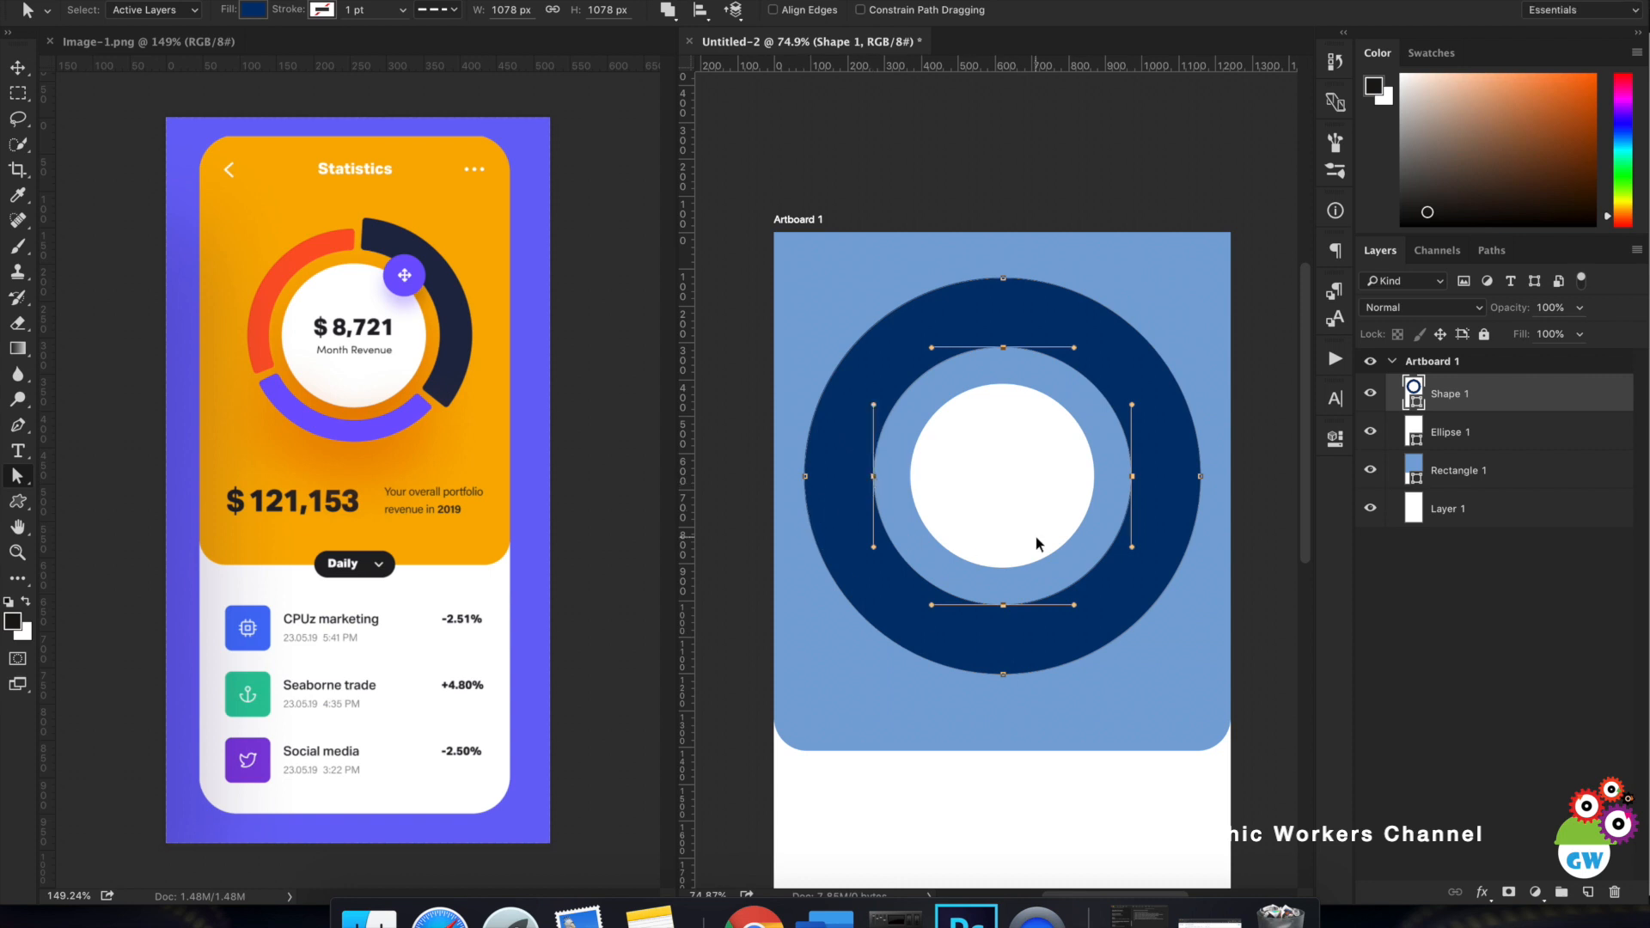
{"action": "key", "text": "ctrl+t"}
{"action": "left_click_drag", "start_coordinate": [1132, 606], "coordinate": [1158, 632]}
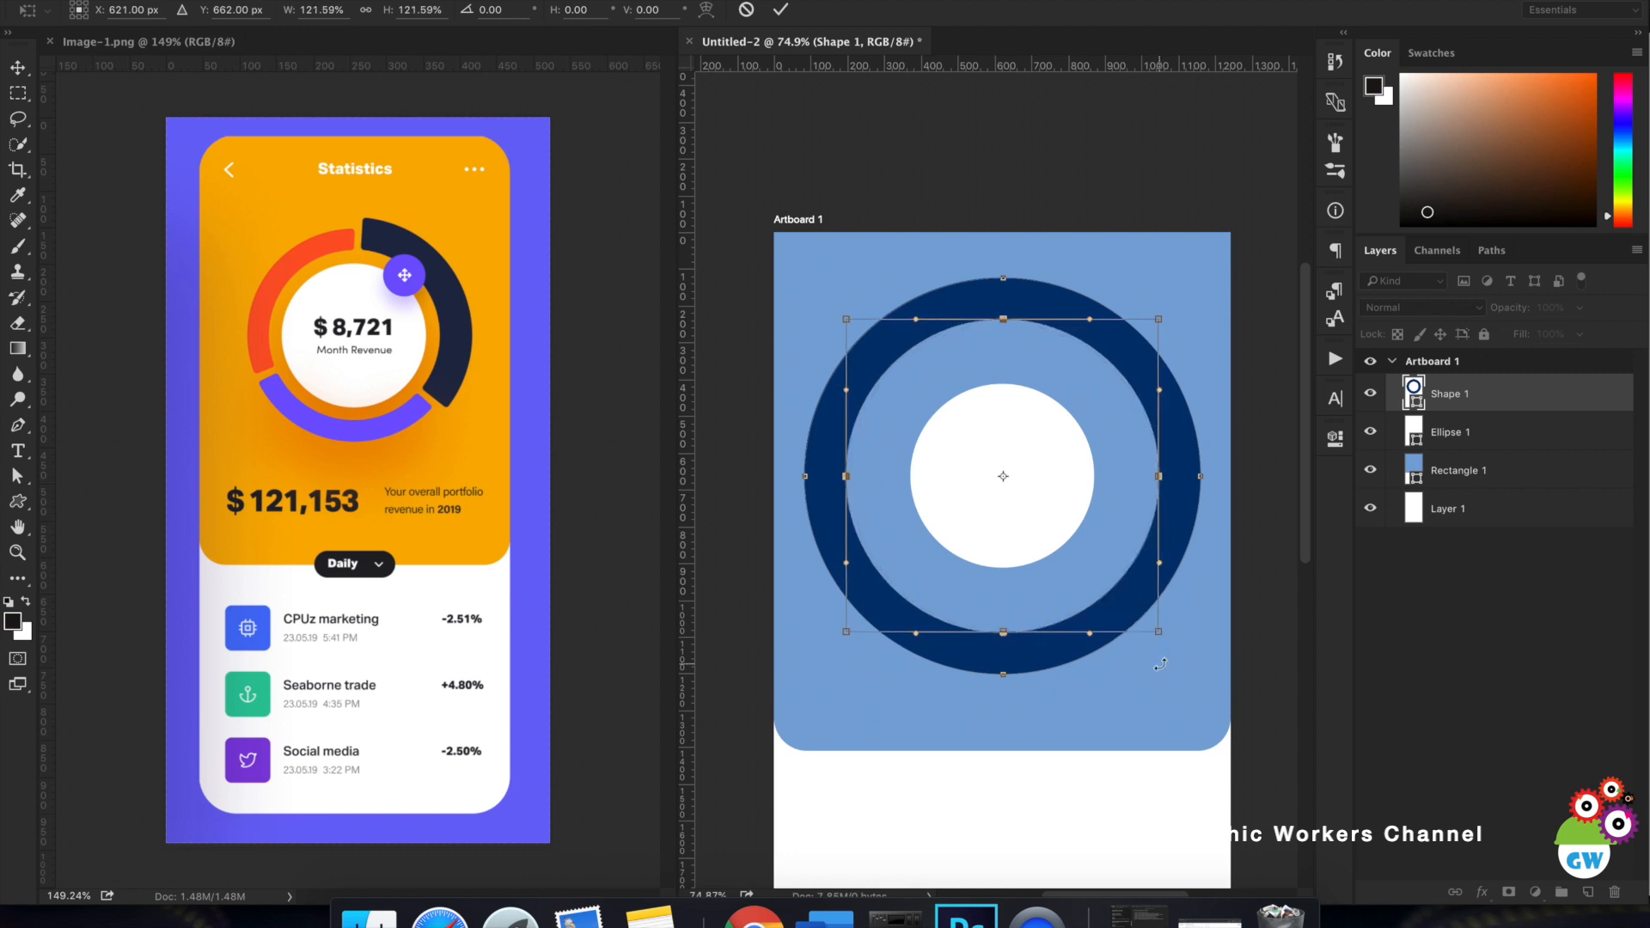
{"action": "left_click", "coordinate": [16, 72]}
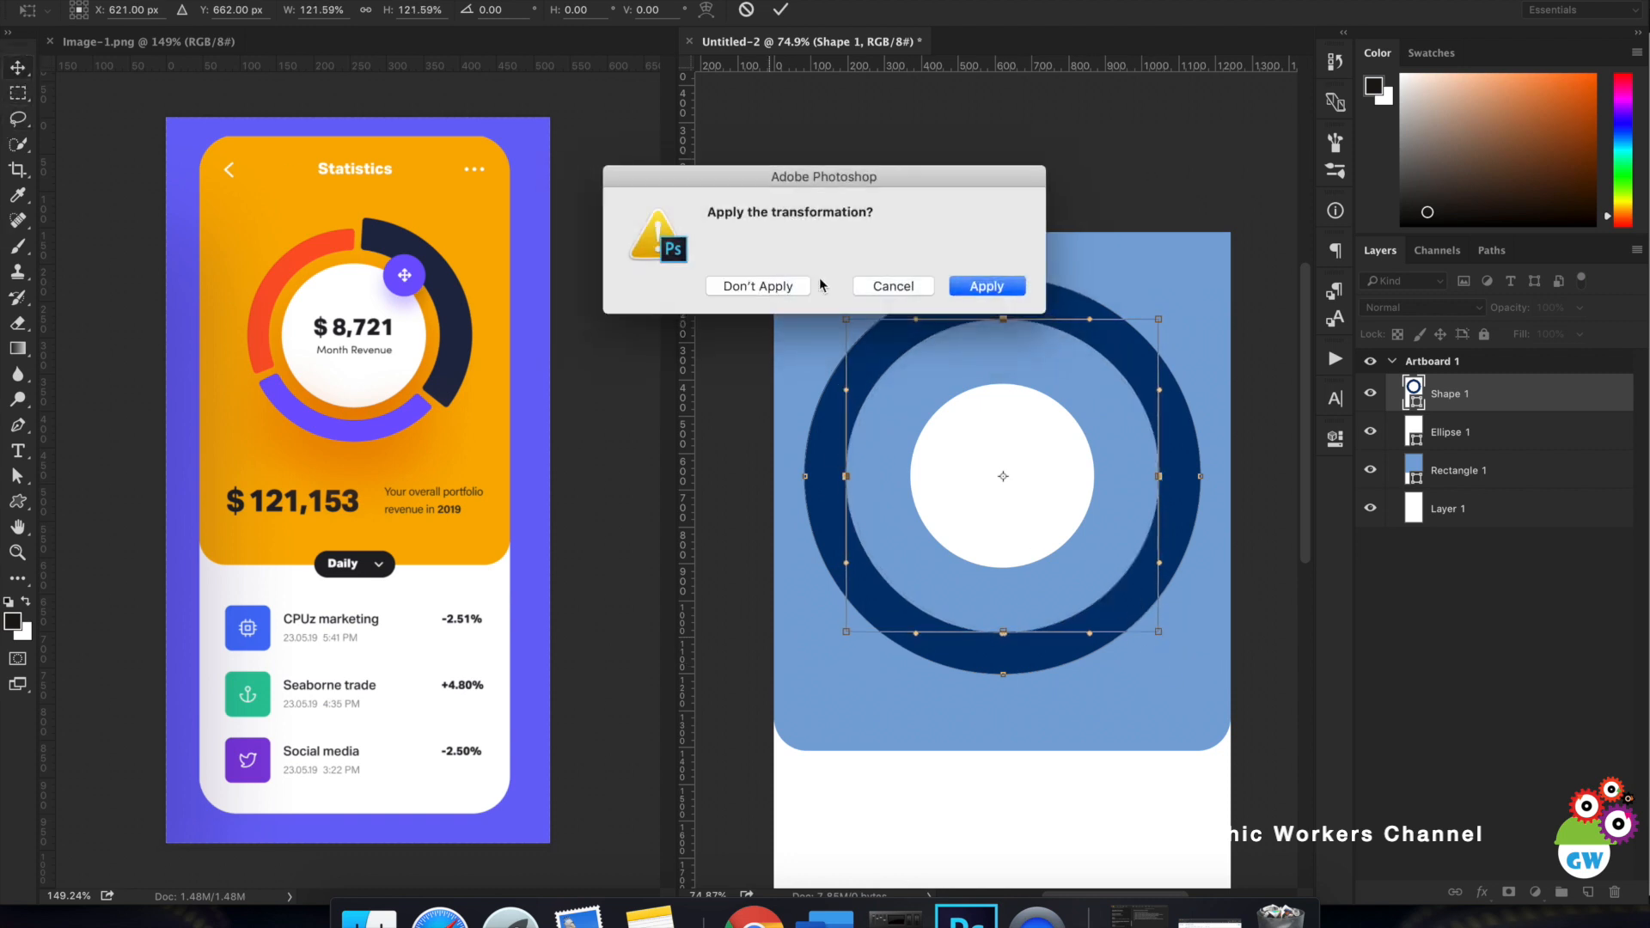
{"action": "left_click", "coordinate": [1007, 289]}
{"action": "left_click", "coordinate": [1528, 660]}
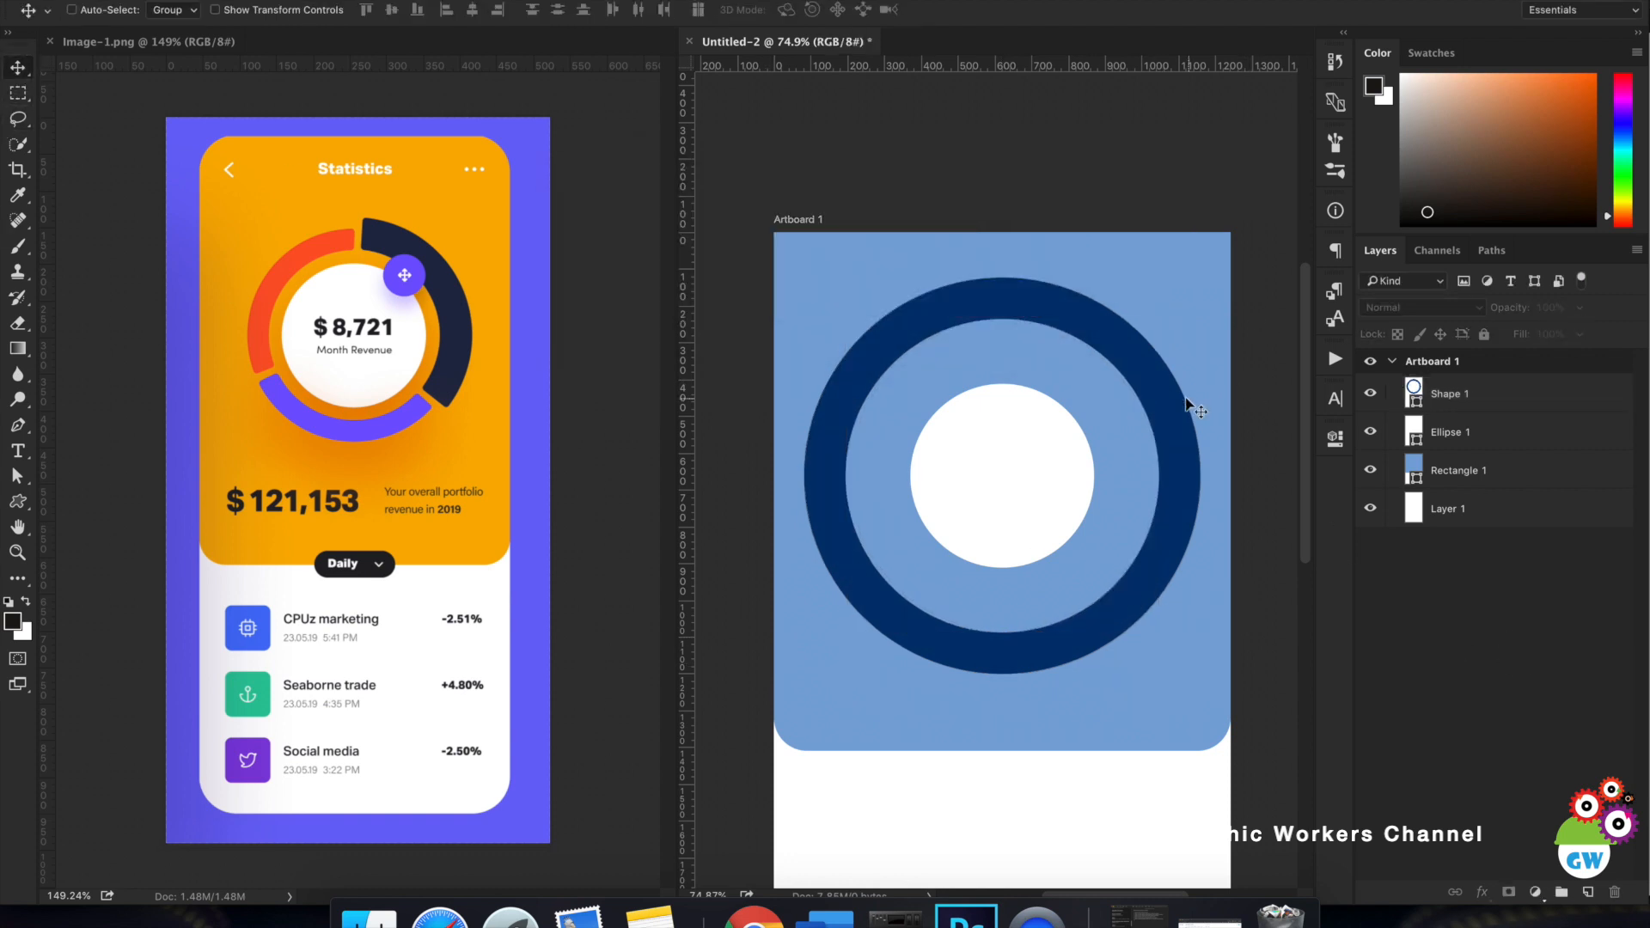
Scale the whole ring down from its centre so it sits closely around the white circle, leaving a narrow gap.
{"action": "left_click", "coordinate": [1528, 397]}
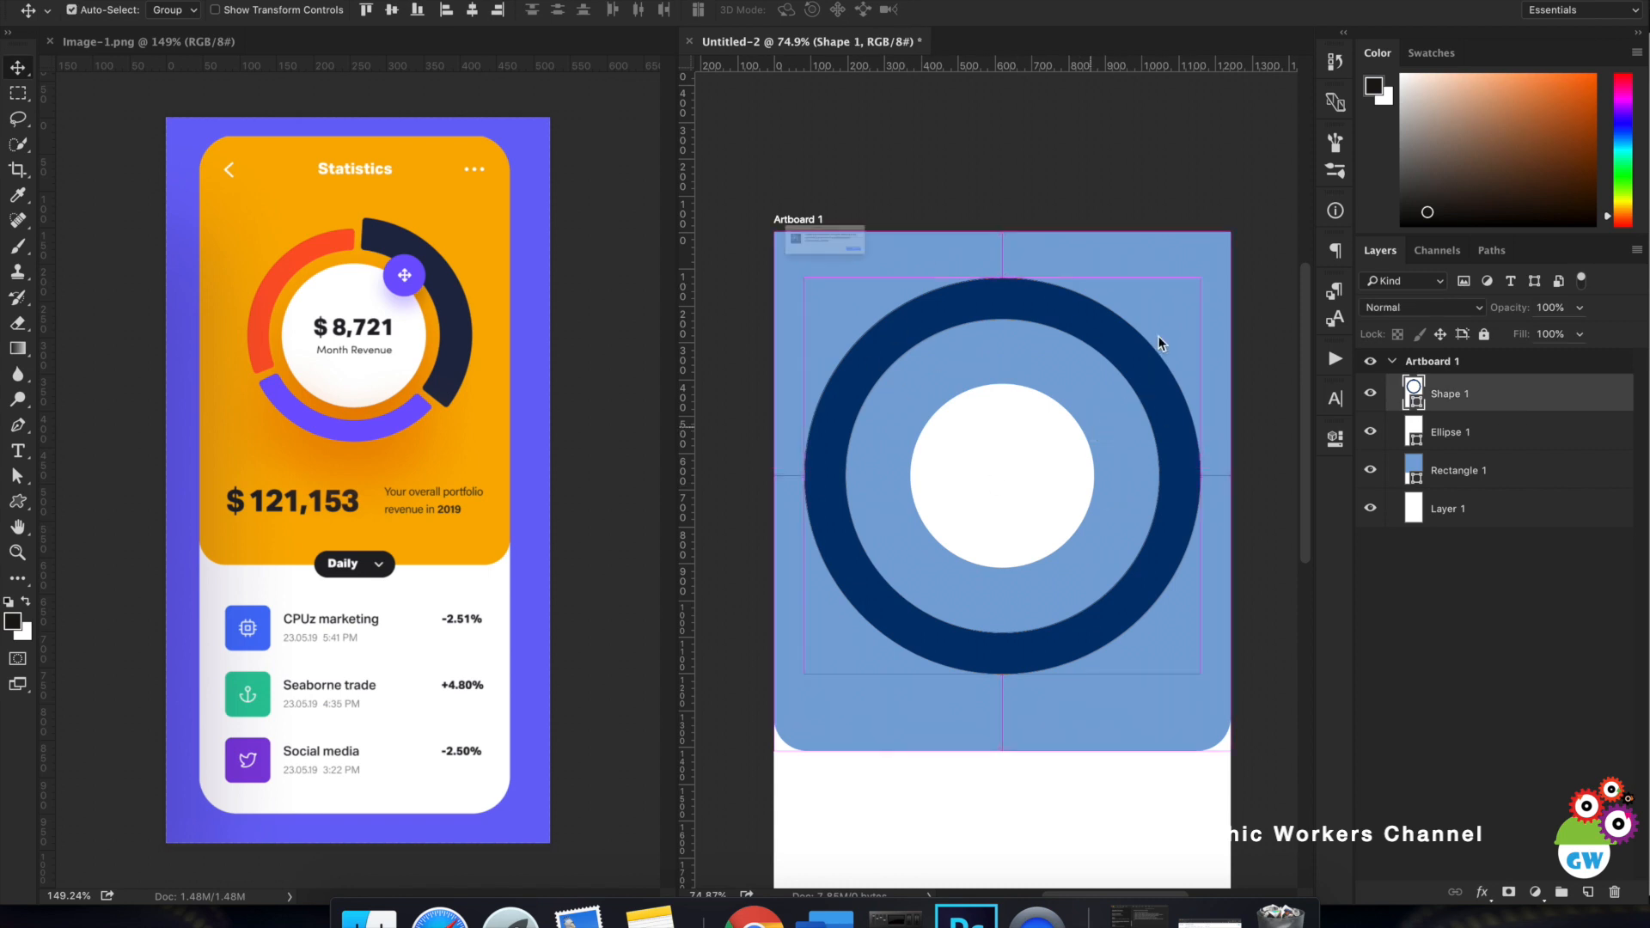
{"action": "left_click", "coordinate": [1000, 287]}
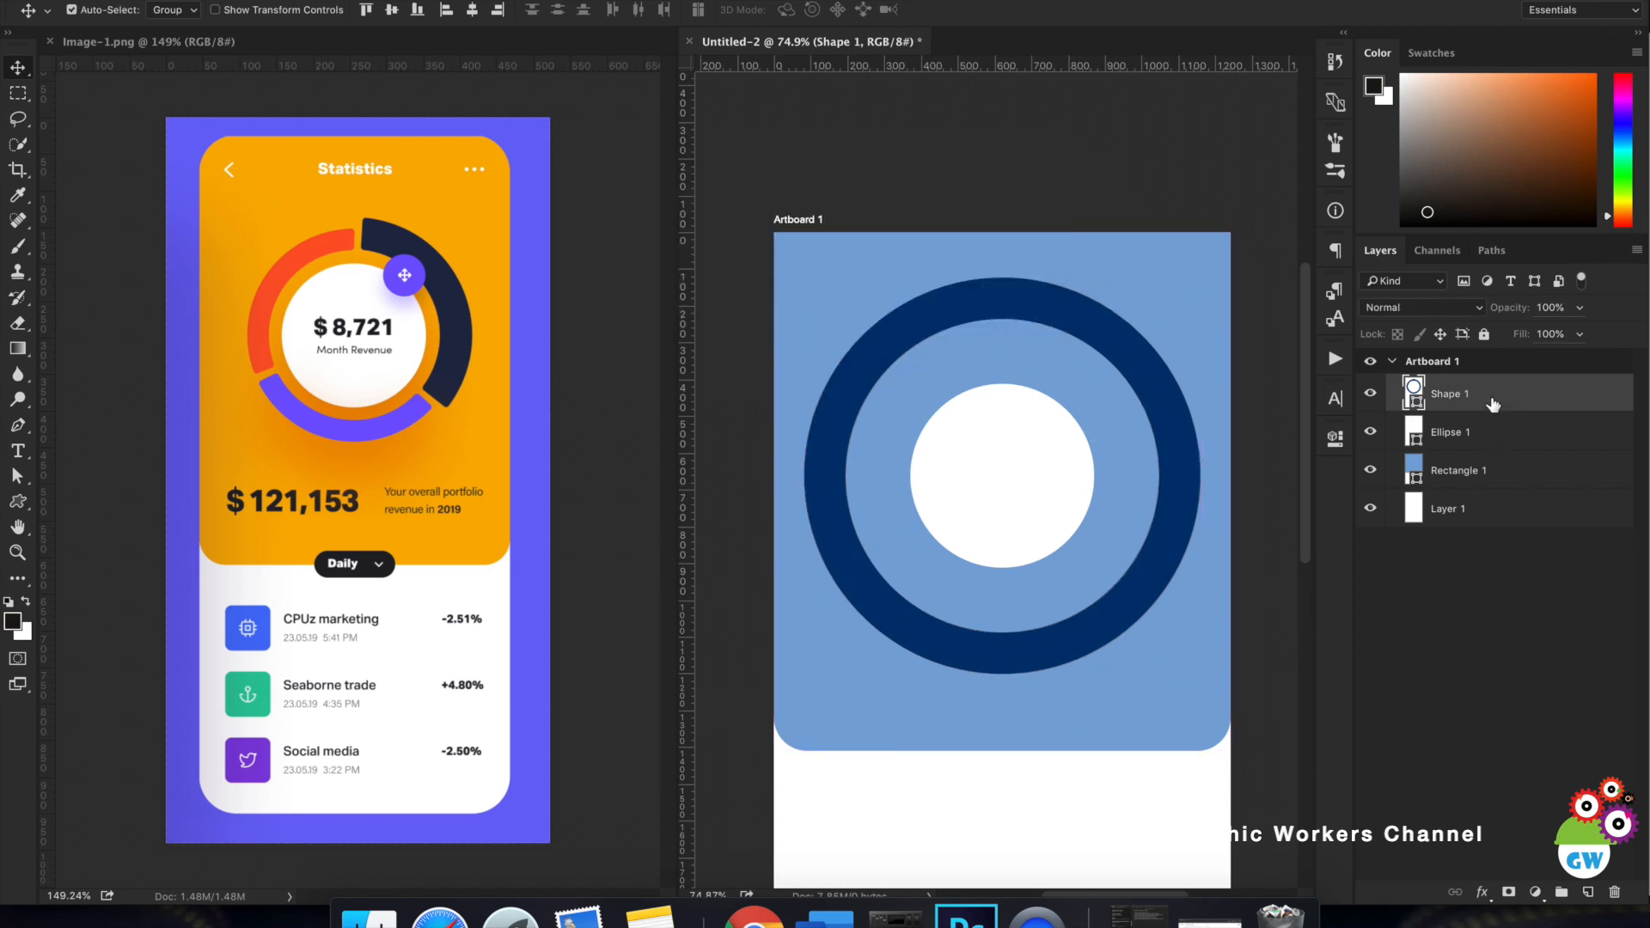
{"action": "key", "text": "ctrl+t"}
{"action": "left_click_drag", "start_coordinate": [1201, 271], "coordinate": [1145, 345]}
{"action": "key", "text": "Return"}
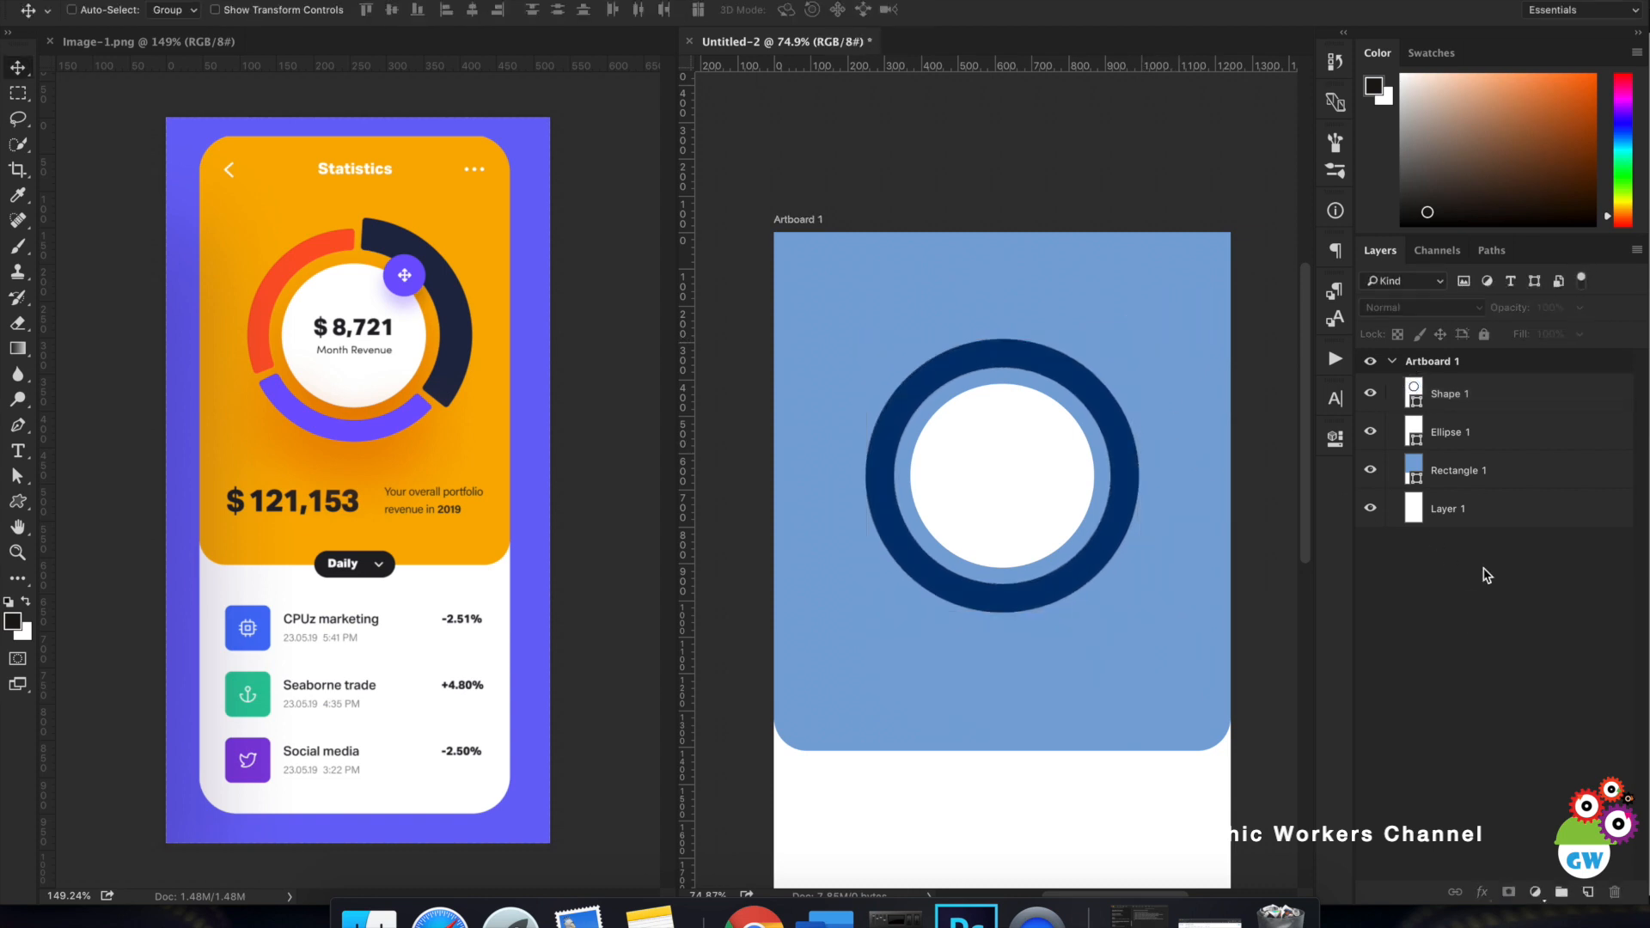
Duplicate the navy ring's shape layer, keeping the original ring hidden beneath the copy.
{"action": "left_click", "coordinate": [1440, 394]}
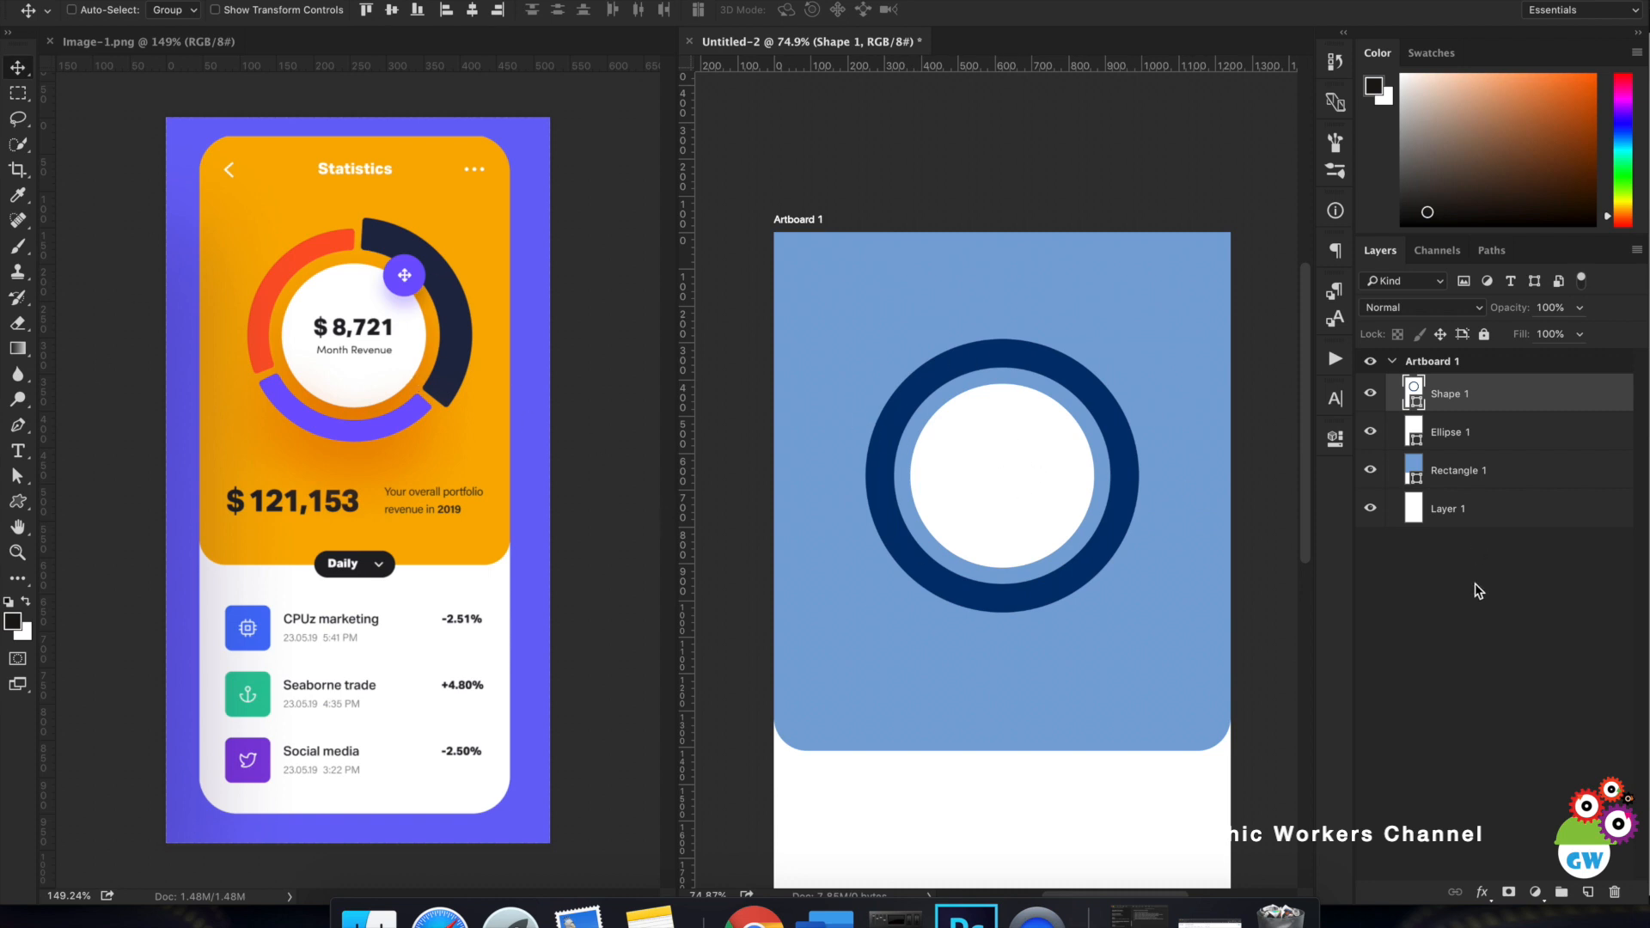
{"action": "left_click", "coordinate": [1371, 393]}
{"action": "left_click", "coordinate": [1371, 394]}
{"action": "key", "text": "ctrl+j"}
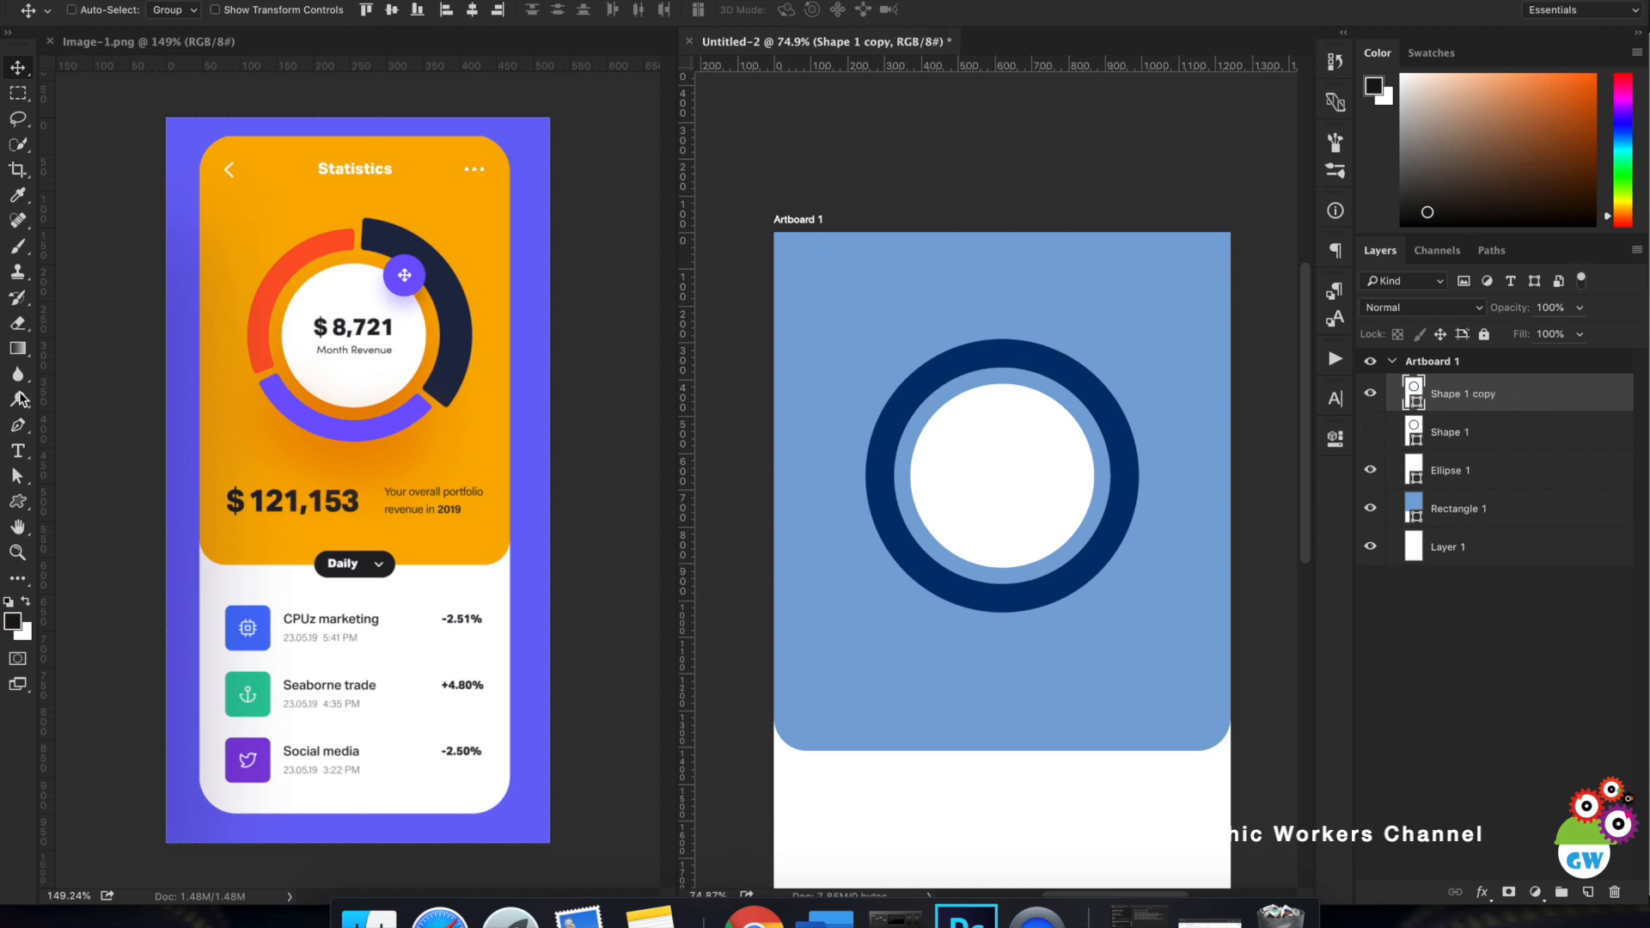
Draw a closed Pen tool shape over the ring's right part, leaving only its left arc from top centre to lower left uncovered.
{"action": "left_click", "coordinate": [17, 425]}
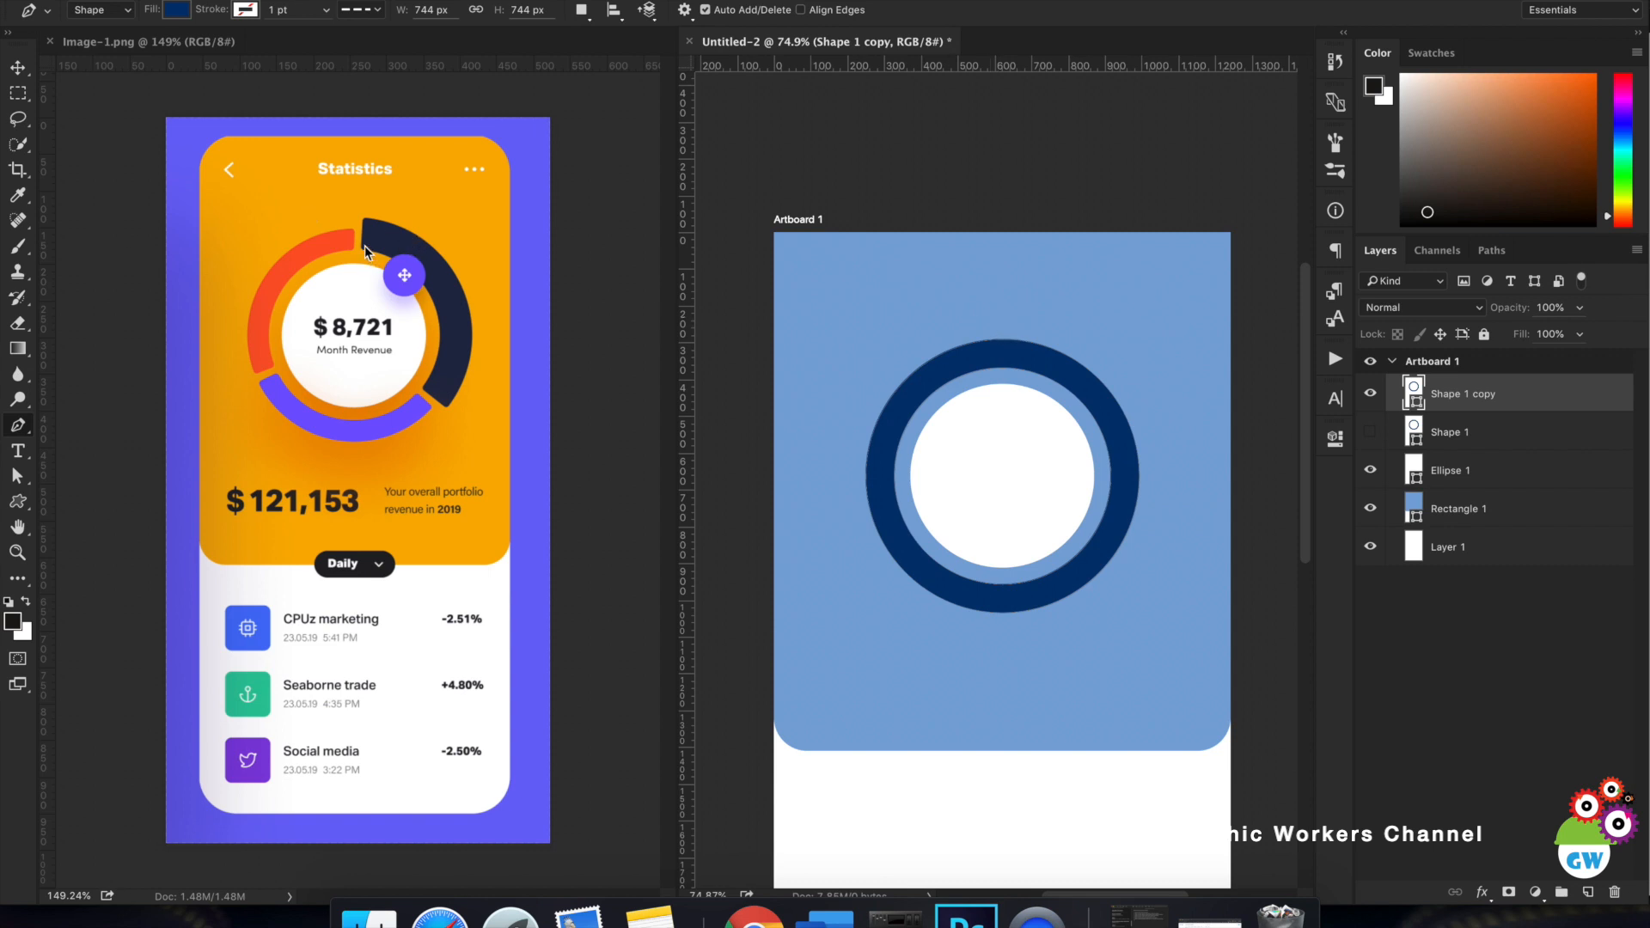
{"action": "left_click", "coordinate": [1001, 318]}
{"action": "left_click", "coordinate": [1001, 396]}
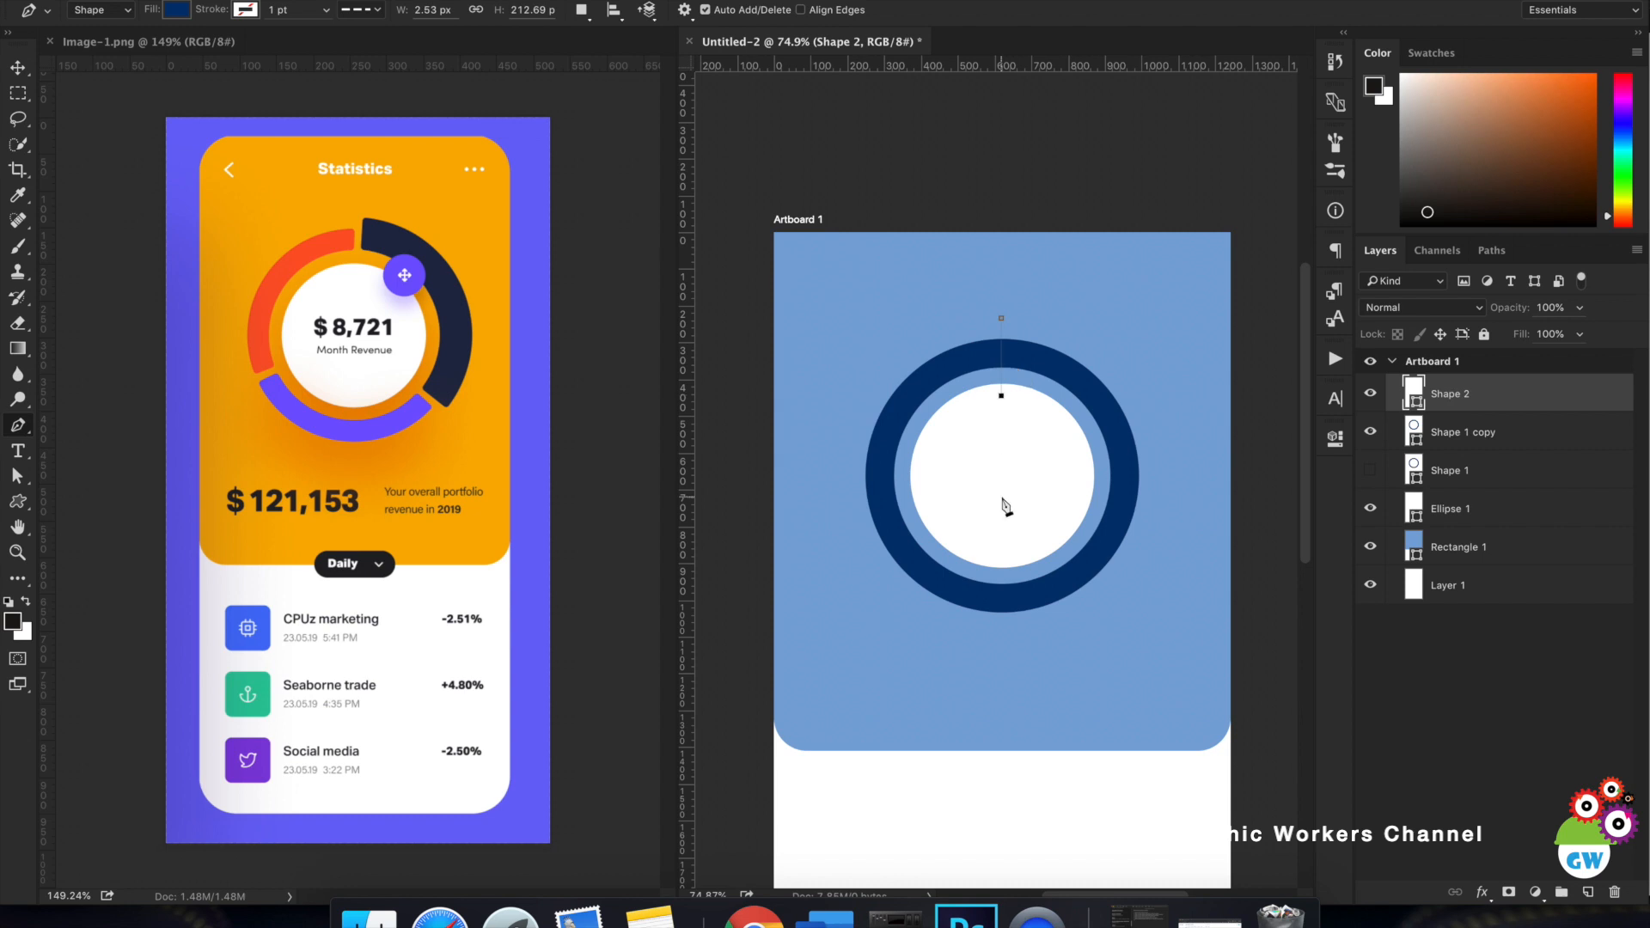
{"action": "left_click", "coordinate": [948, 552]}
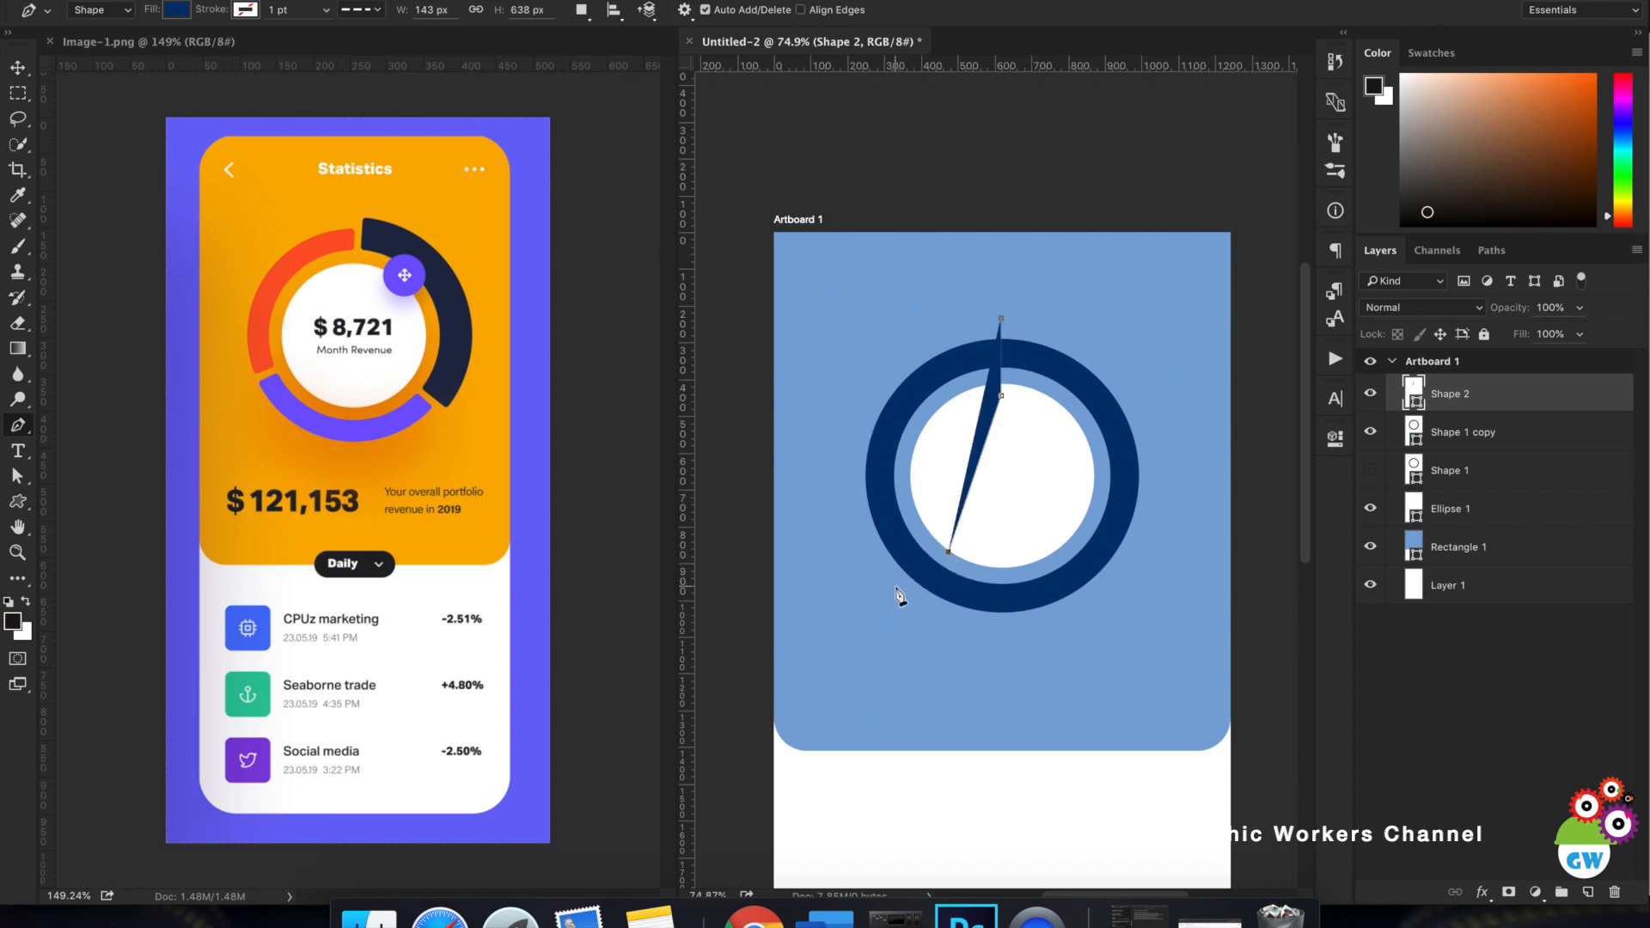
{"action": "left_click", "coordinate": [914, 587]}
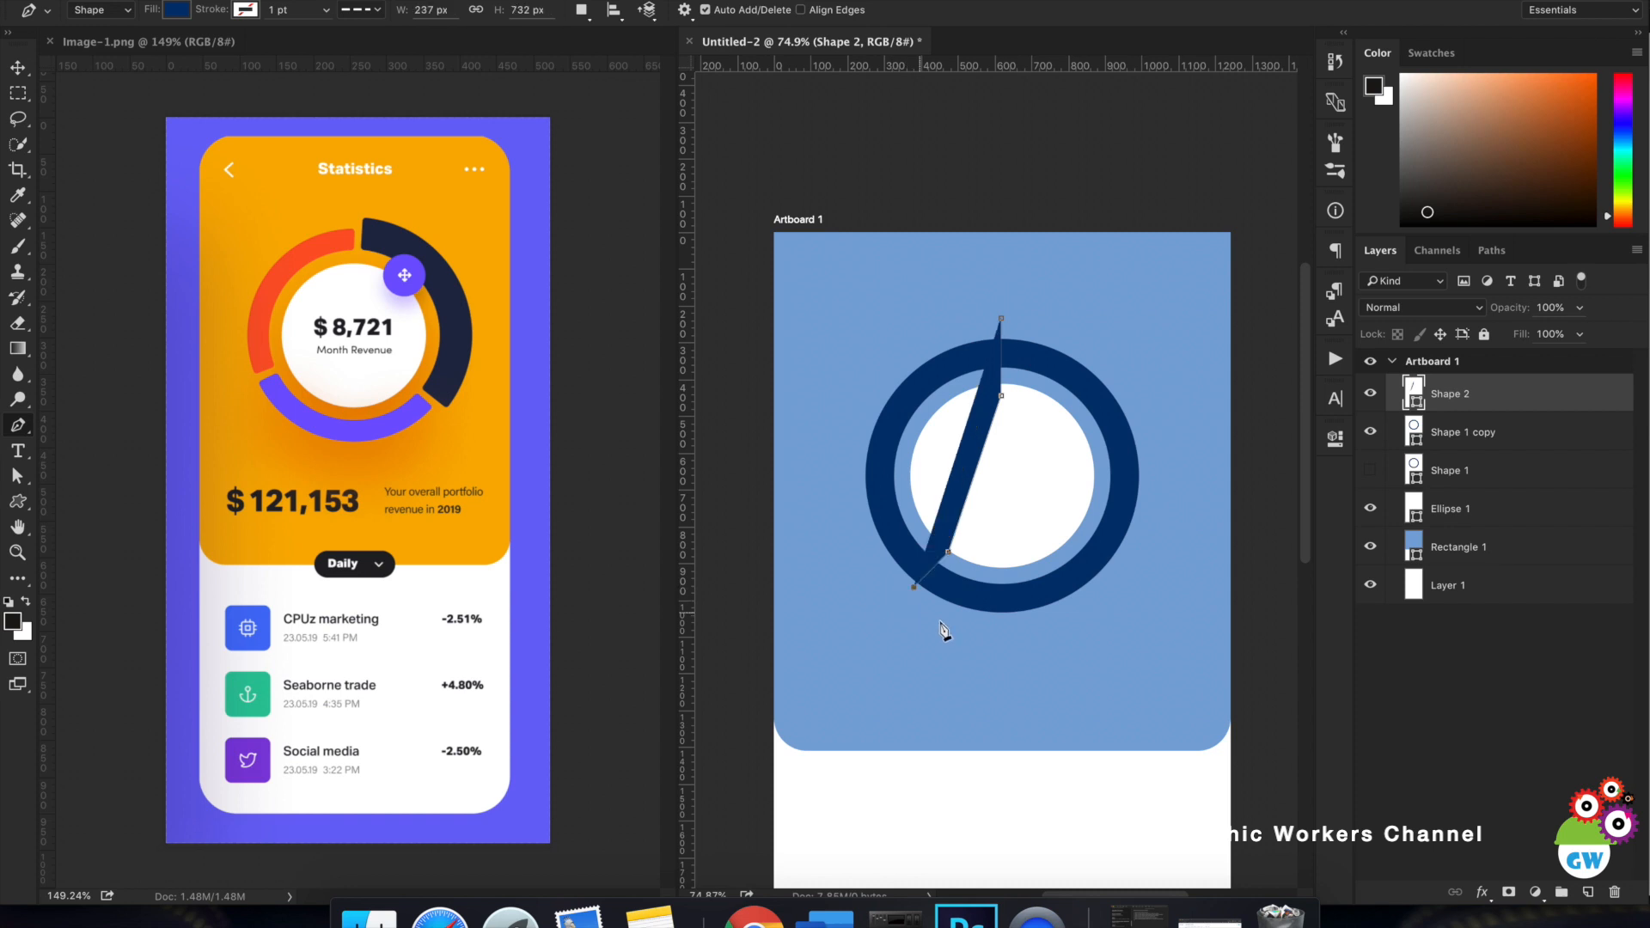
{"action": "left_click", "coordinate": [985, 636]}
{"action": "left_click", "coordinate": [1190, 560]}
{"action": "left_click", "coordinate": [1175, 342]}
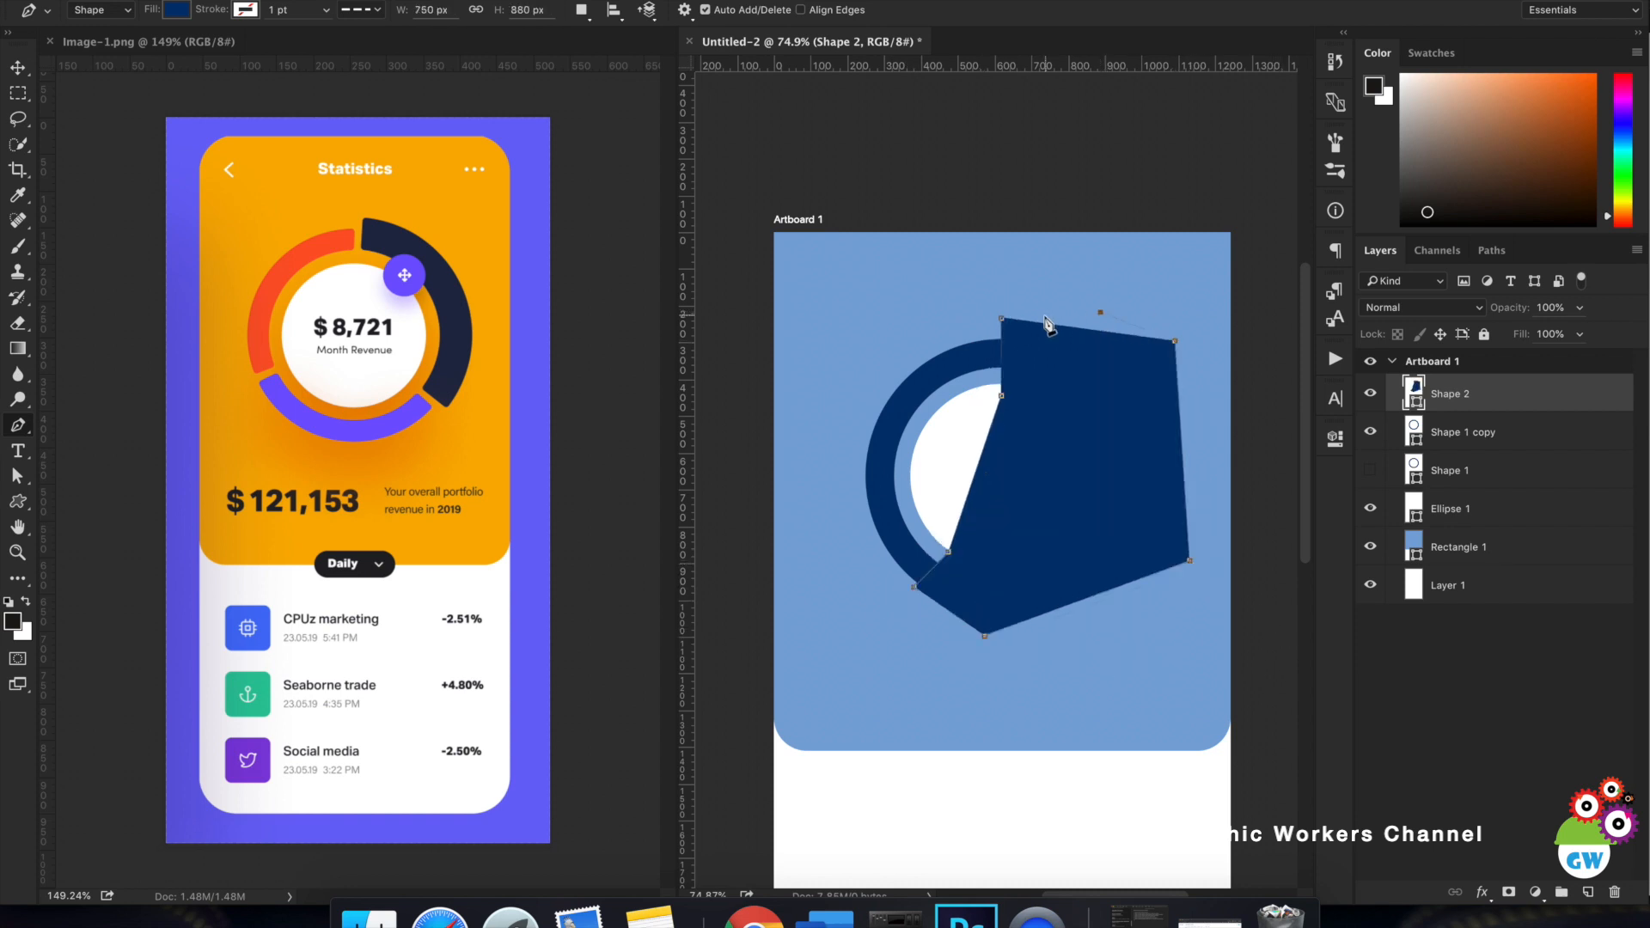
{"action": "left_click", "coordinate": [1002, 318]}
Fill the new polygon shape with light blue #91bbed and deselect it.
{"action": "left_click", "coordinate": [1499, 700]}
{"action": "double_click", "coordinate": [1414, 389]}
{"action": "left_click_drag", "start_coordinate": [1222, 434], "coordinate": [1221, 310]}
{"action": "left_click", "coordinate": [1555, 288]}
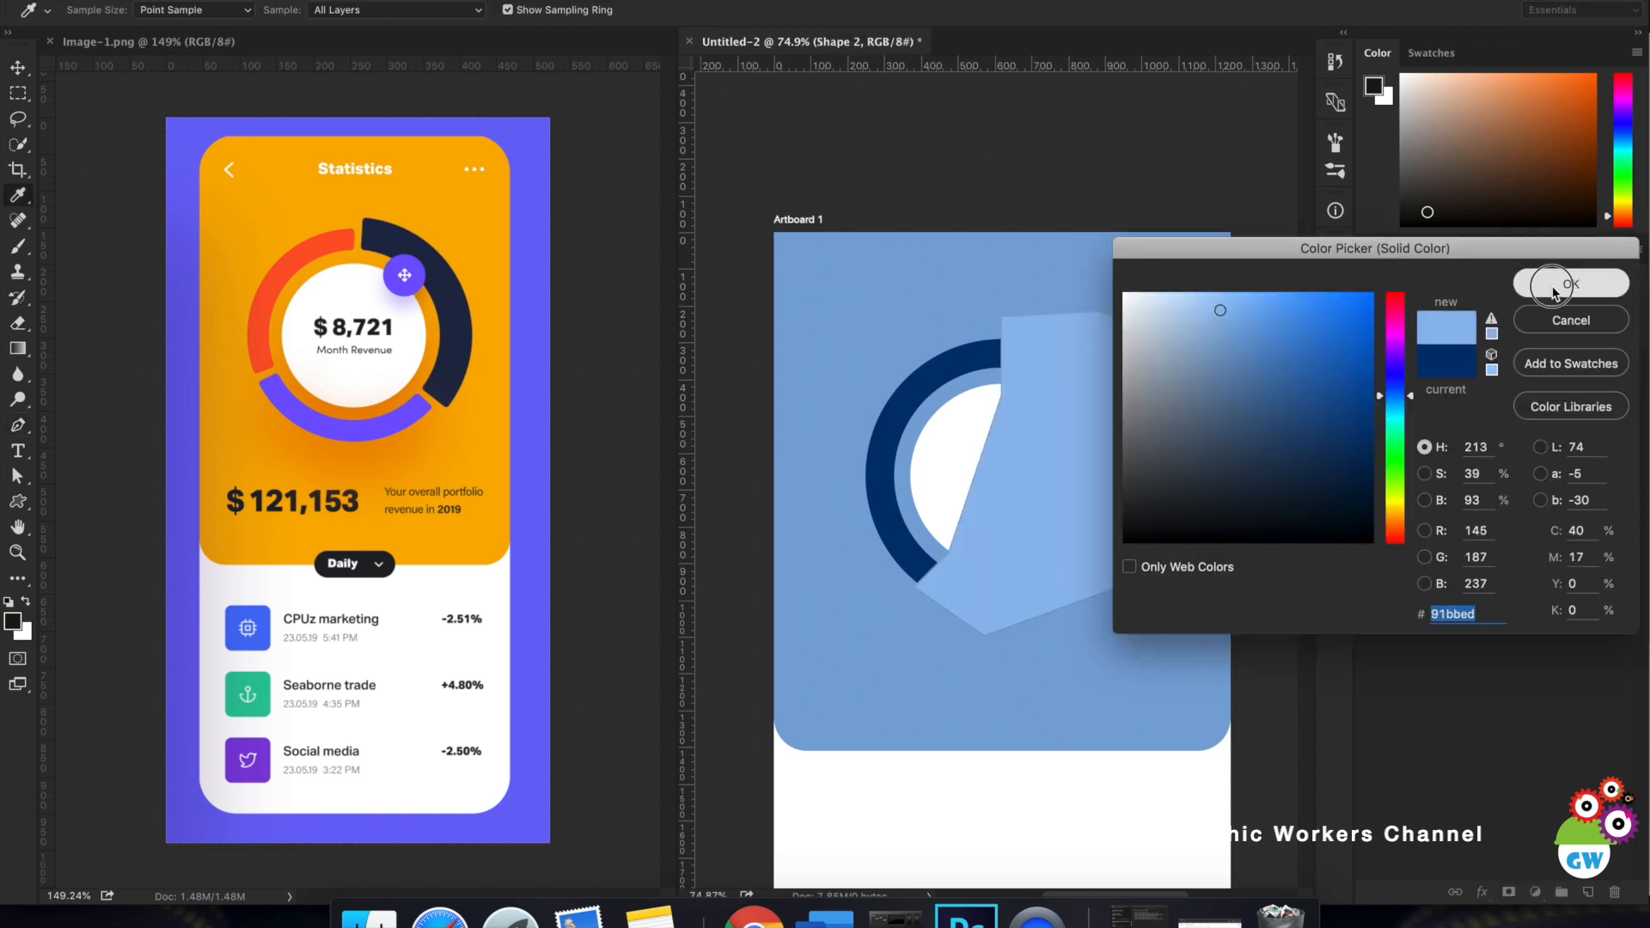
{"action": "left_click", "coordinate": [1488, 682]}
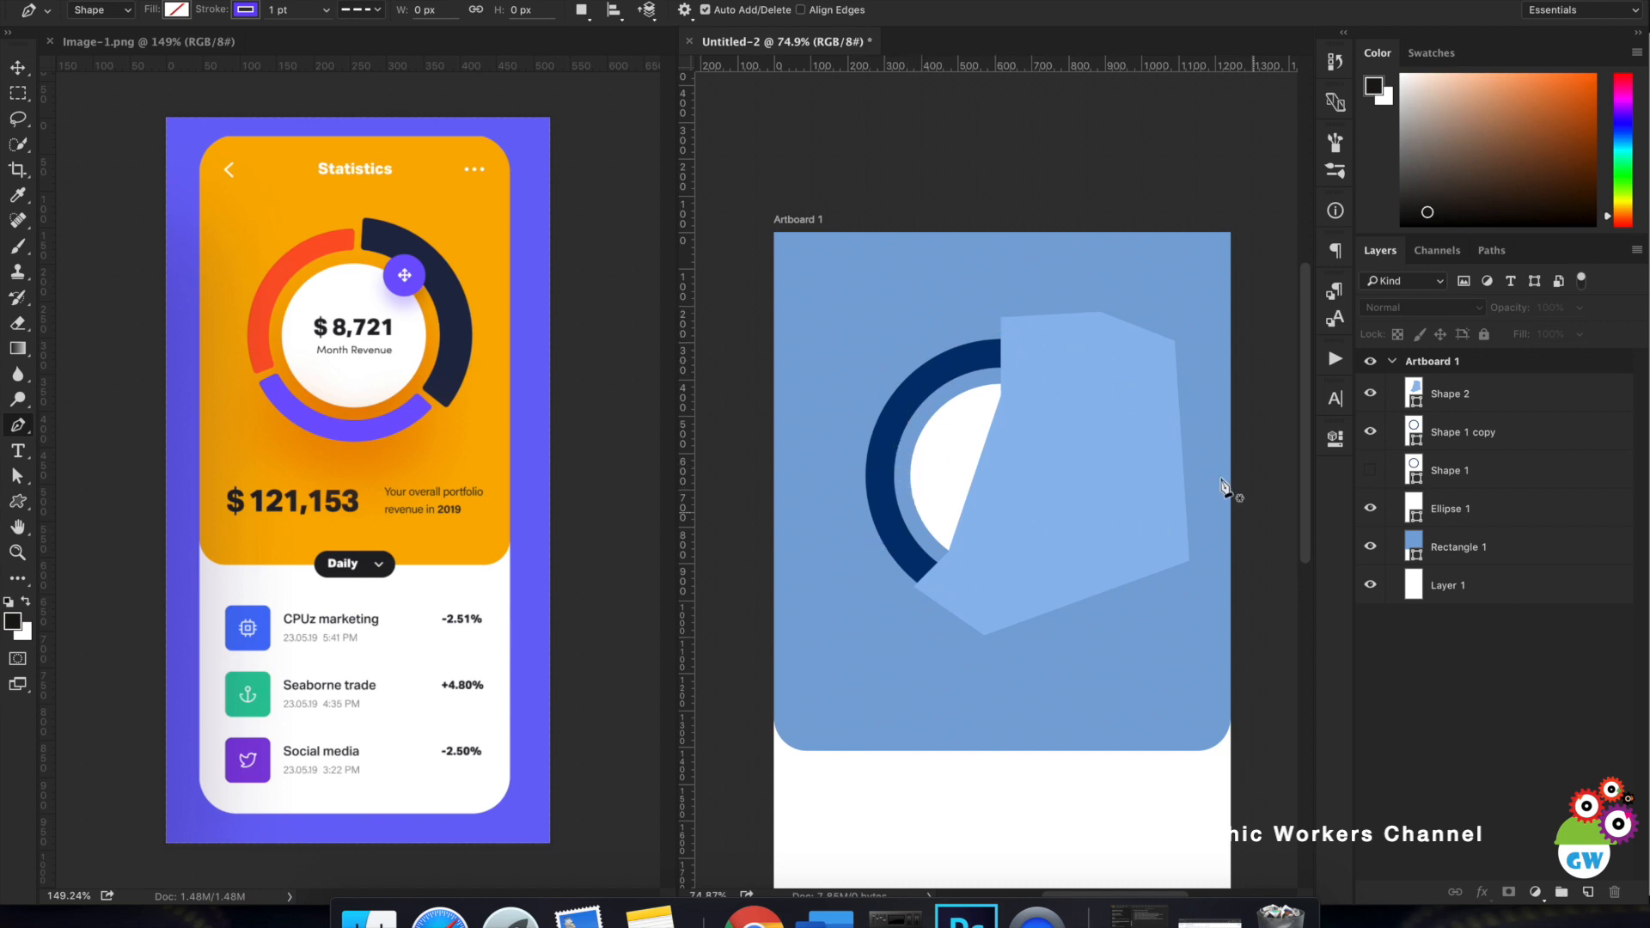
Combine the polygon and the ring copy with Subtract Front Shape, leaving only the left arc.
{"action": "key", "text": "v"}
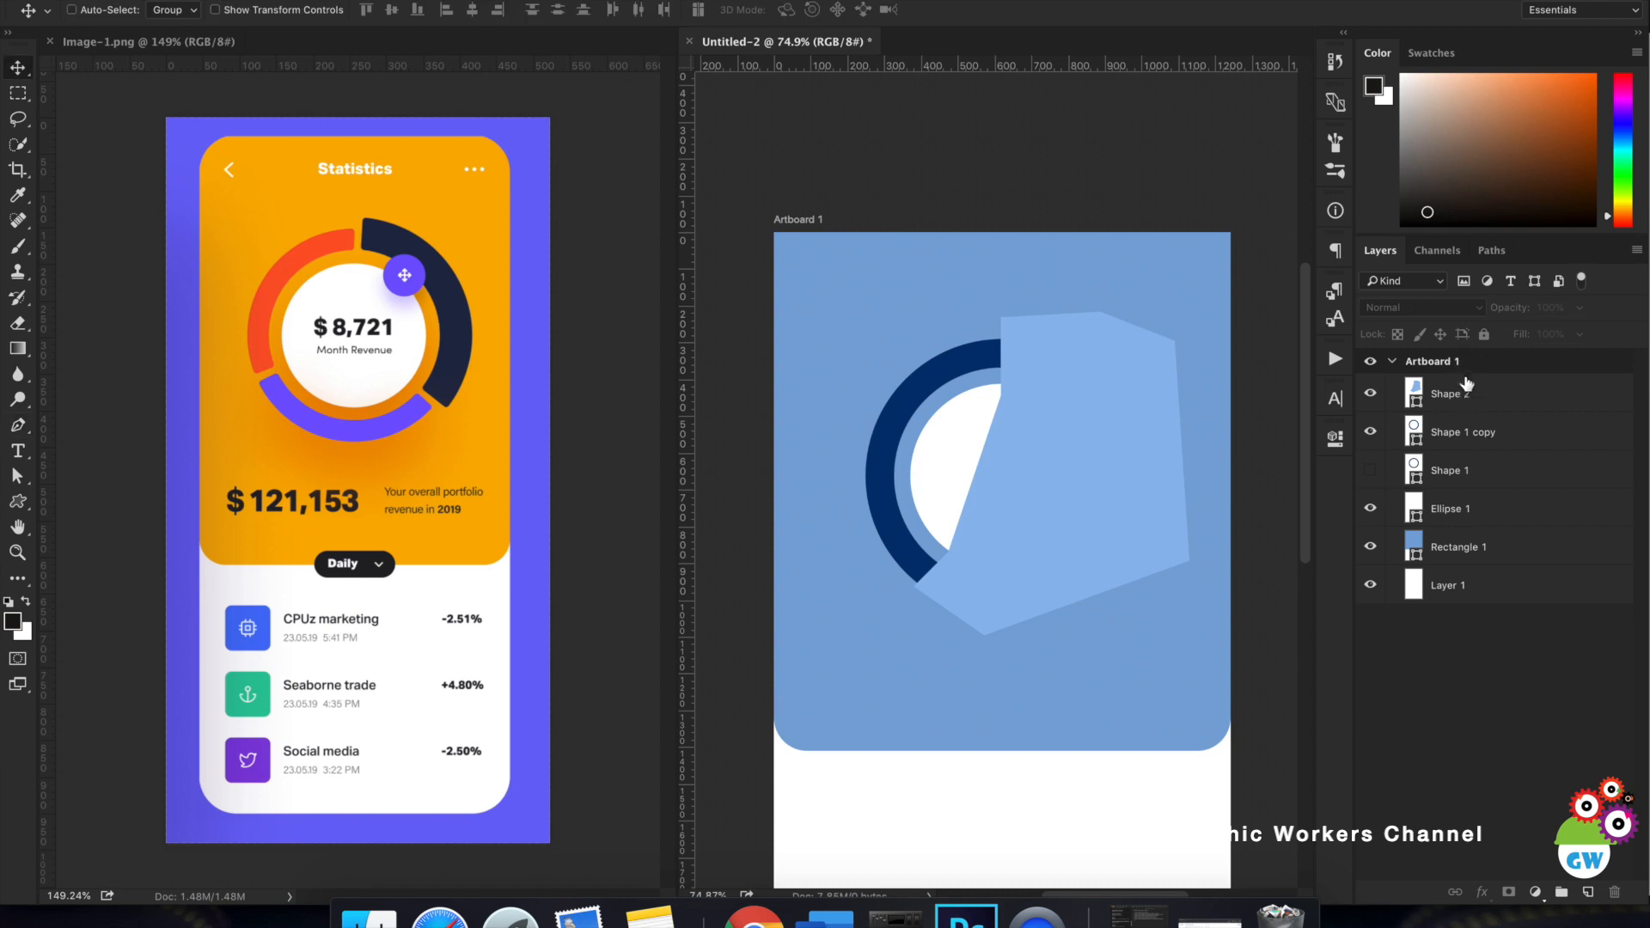
{"action": "left_click", "coordinate": [1462, 393]}
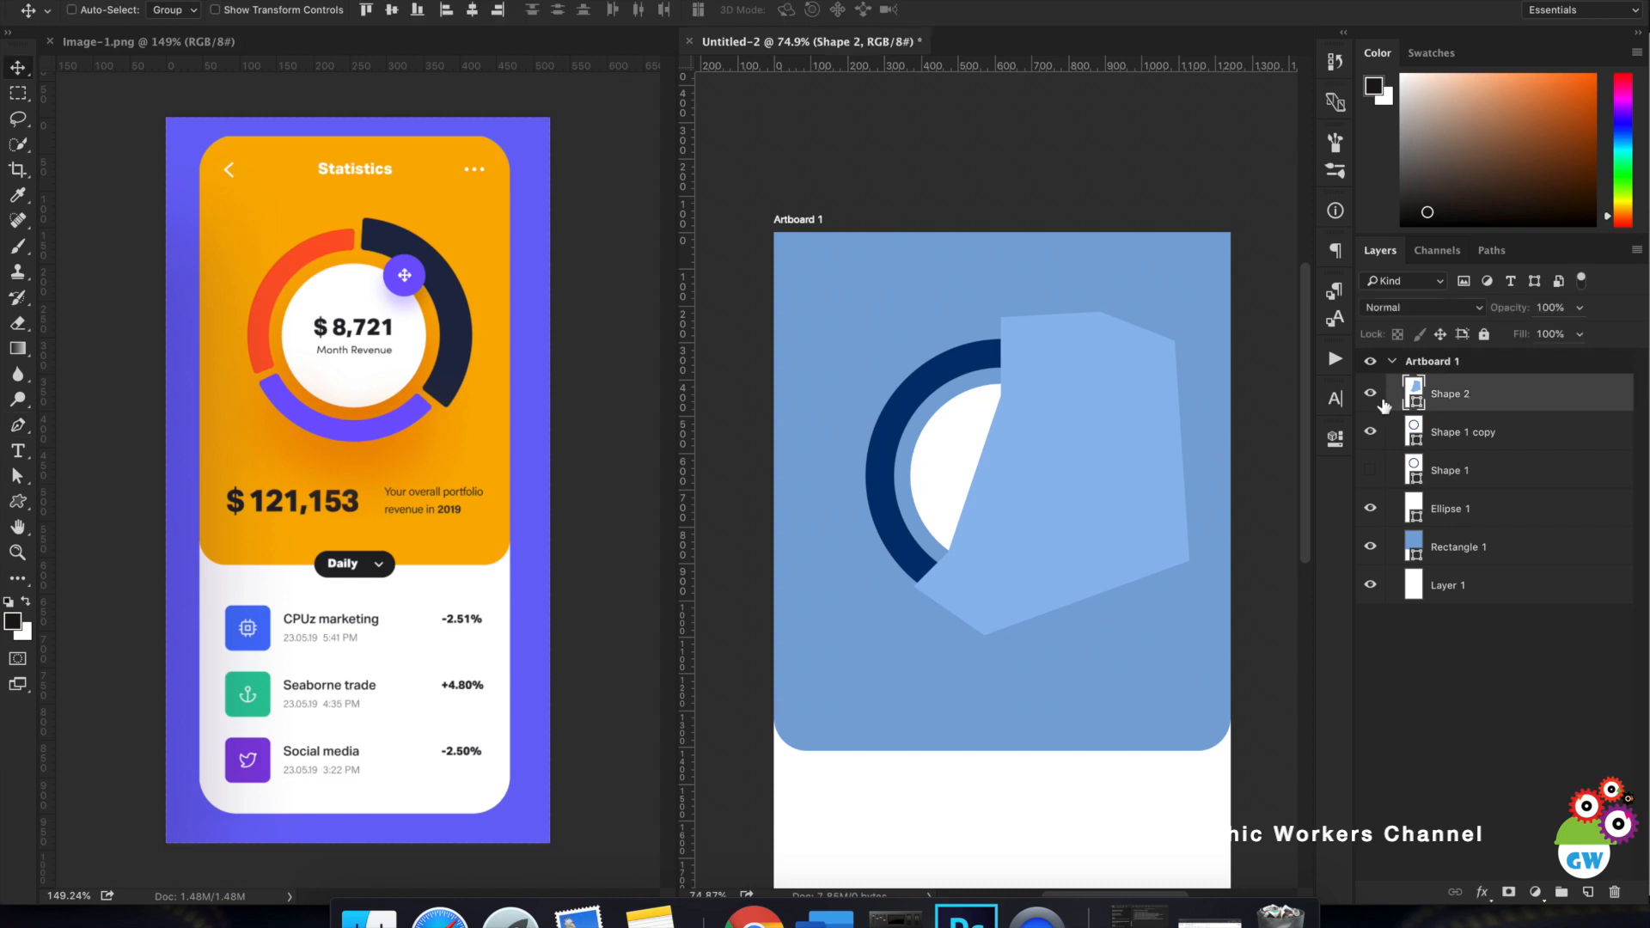
{"action": "left_click", "coordinate": [1476, 432], "text": "shift"}
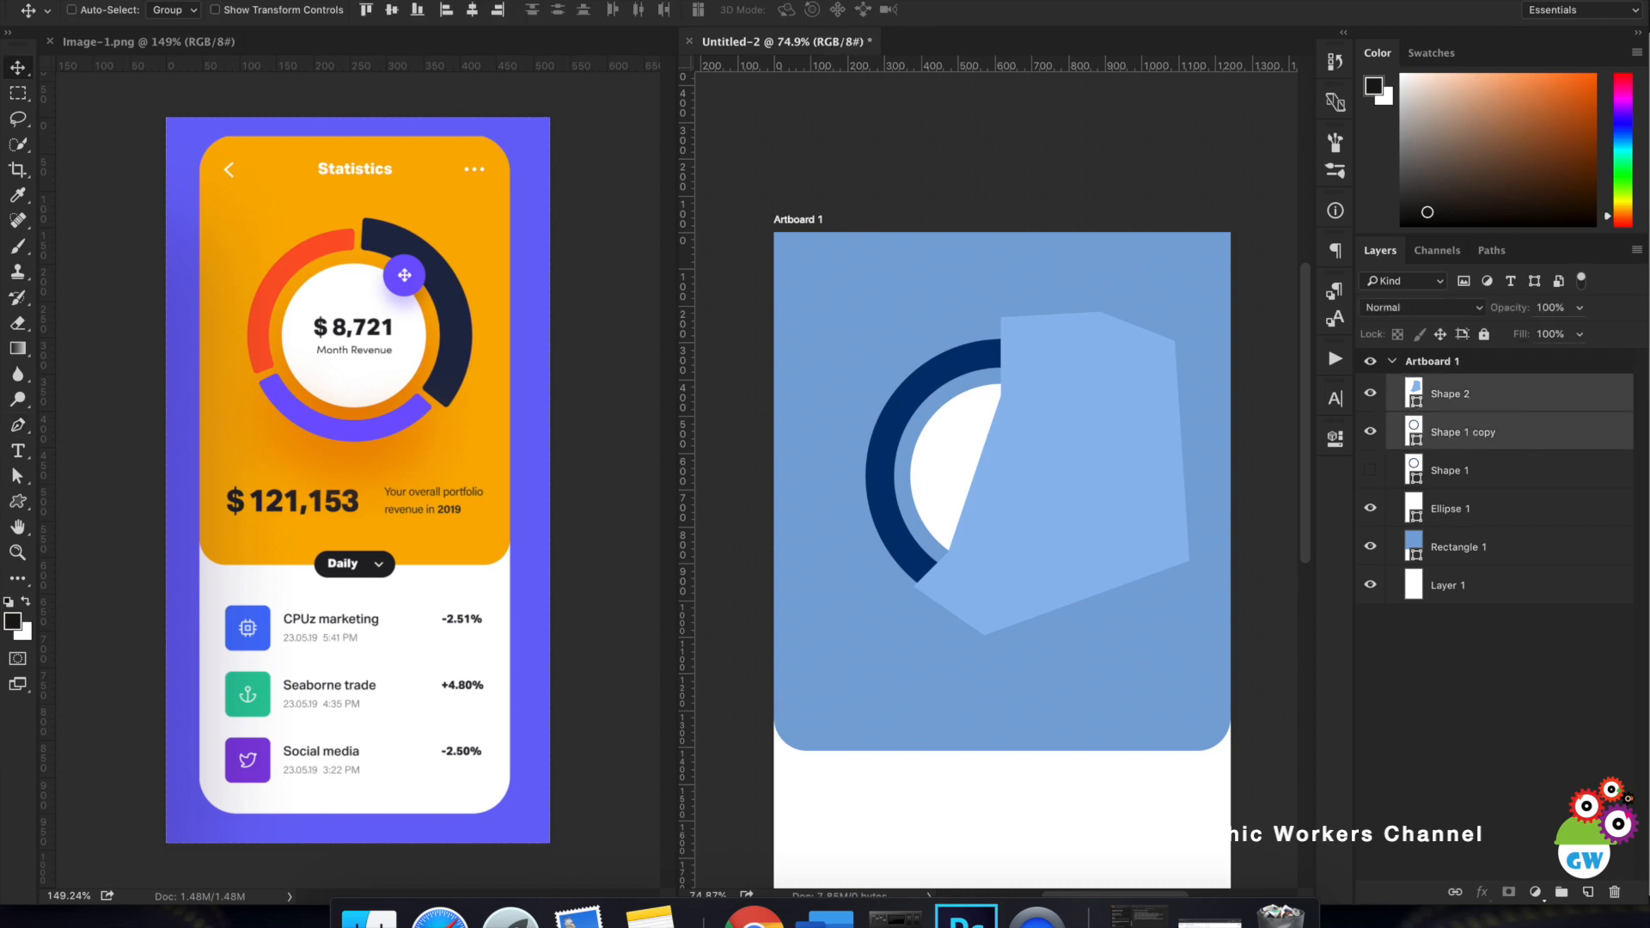
{"action": "left_click", "coordinate": [322, 1]}
{"action": "mouse_move", "coordinate": [380, 507]}
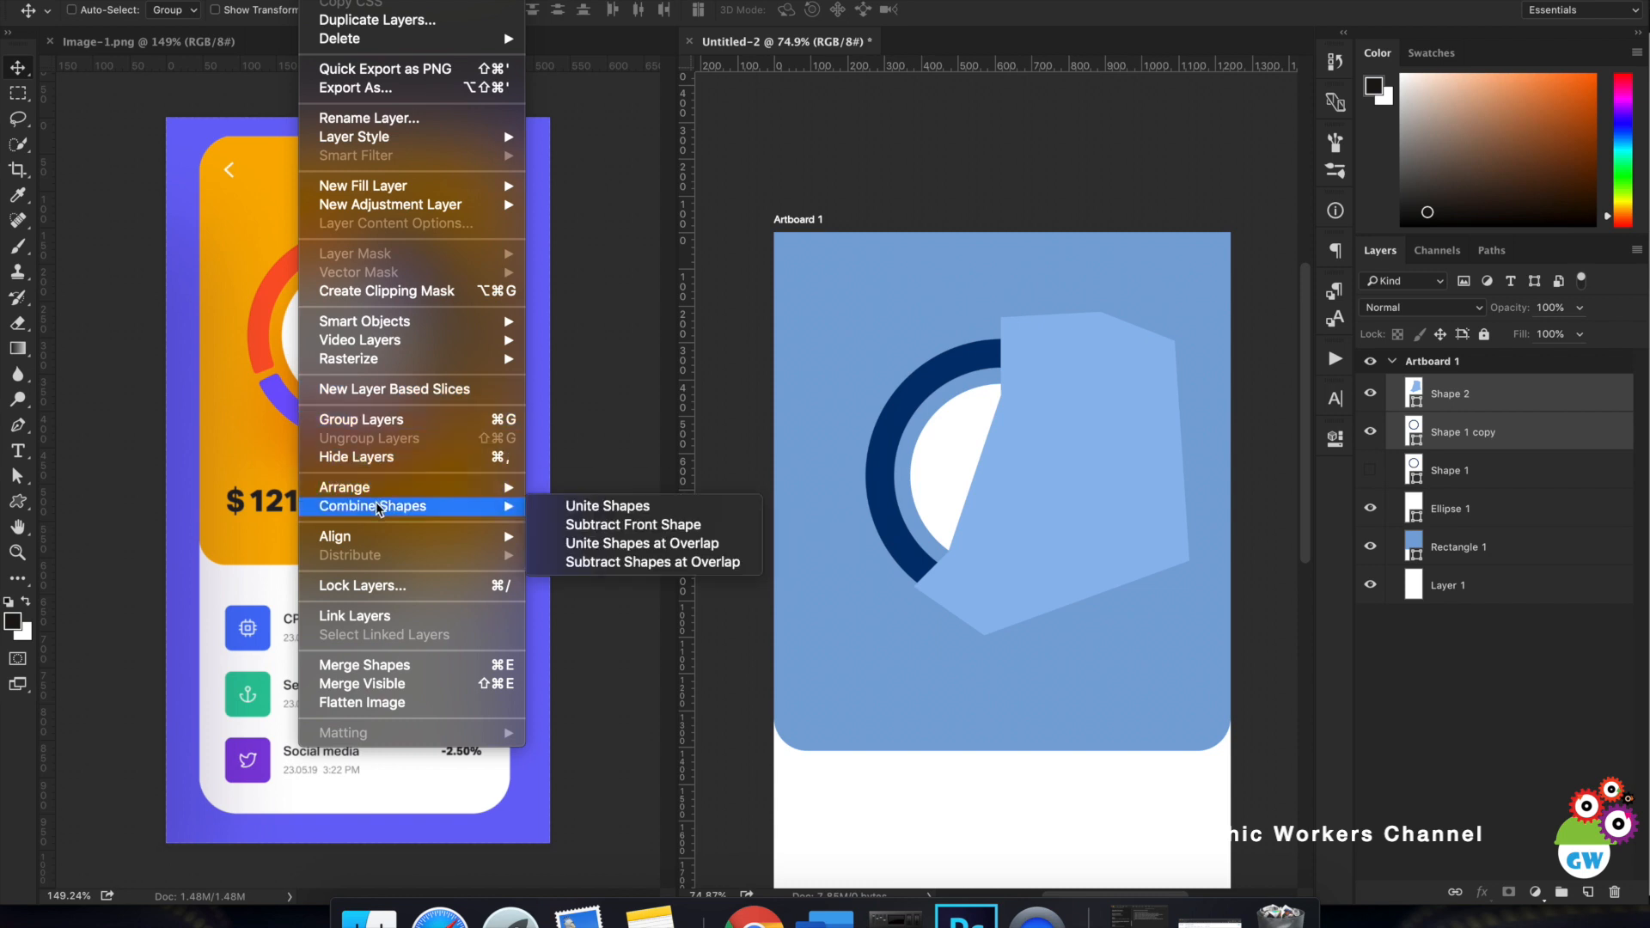
{"action": "left_click", "coordinate": [694, 531]}
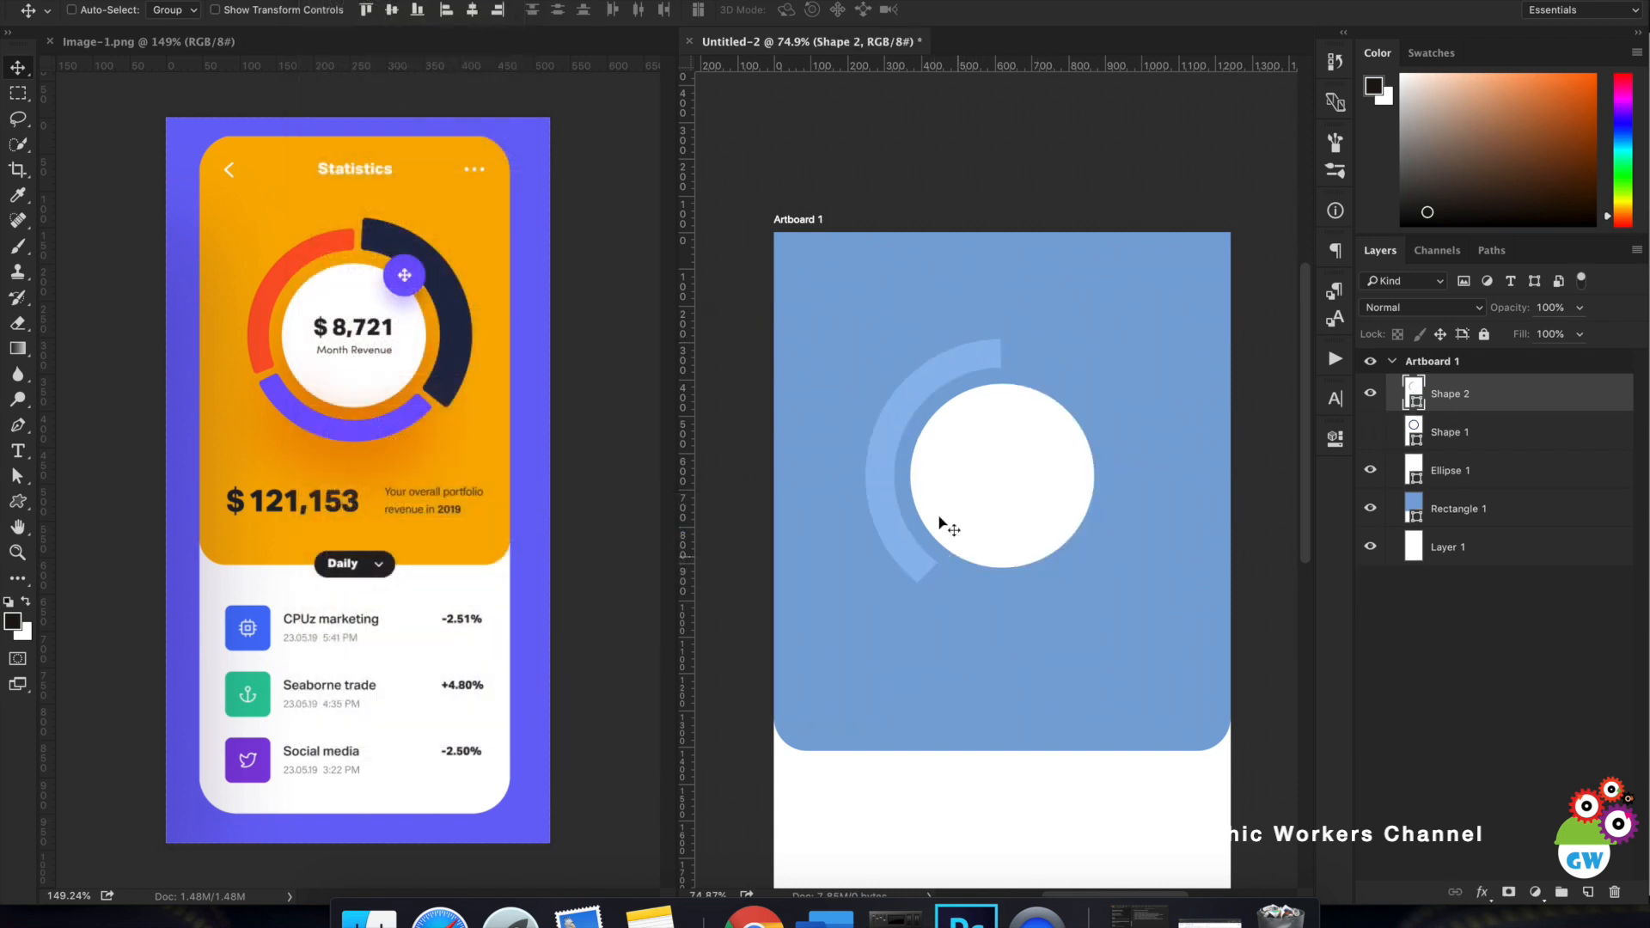
Try to add an anchor point at the arc's upper end with the Pen tool, and undo it.
{"action": "left_click", "coordinate": [1376, 398]}
{"action": "key", "text": "p"}
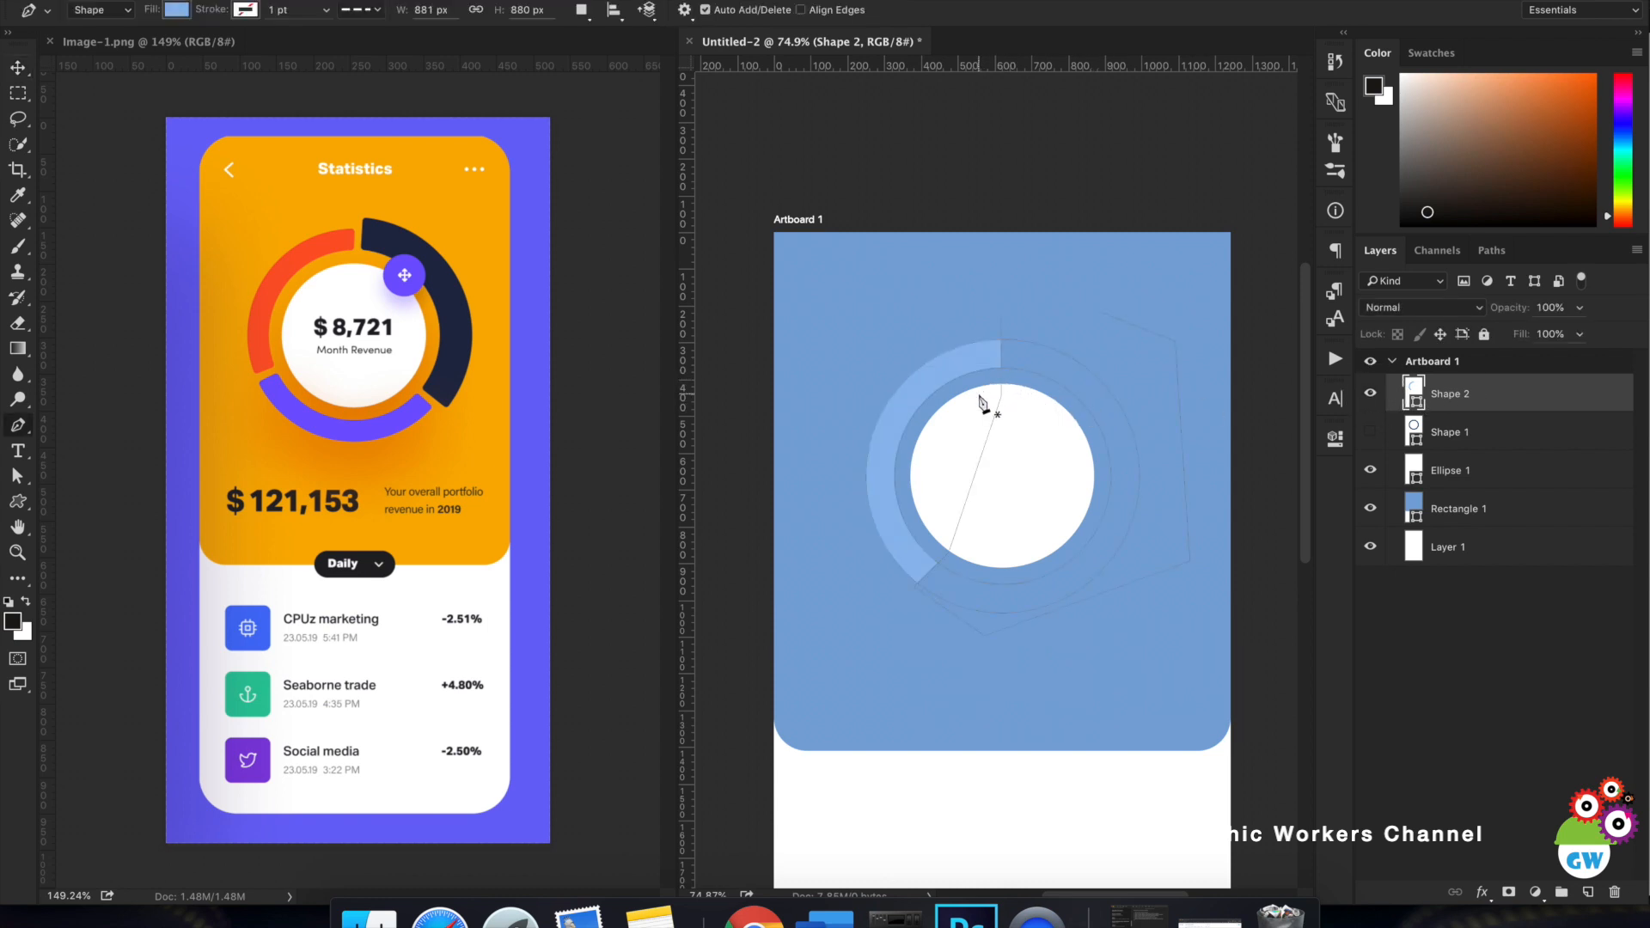
{"action": "scroll", "coordinate": [981, 400], "scroll_direction": "up", "scroll_amount": 2}
{"action": "scroll", "coordinate": [981, 400], "scroll_direction": "up", "scroll_amount": 4}
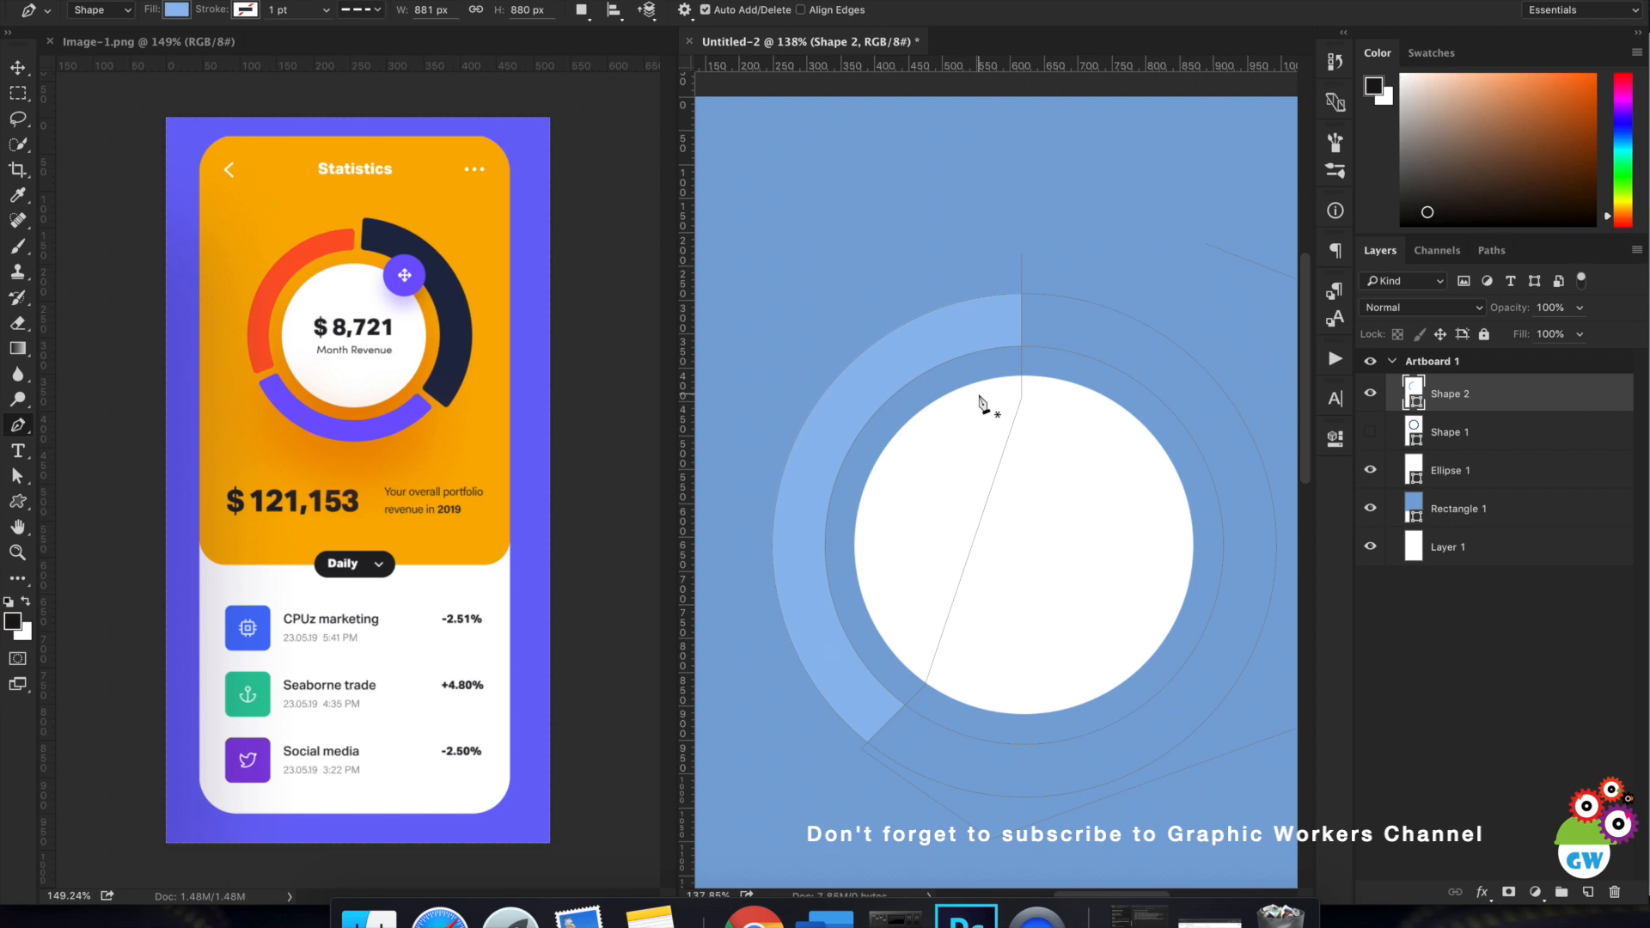
{"action": "scroll", "coordinate": [1021, 350], "scroll_direction": "up", "scroll_amount": 1}
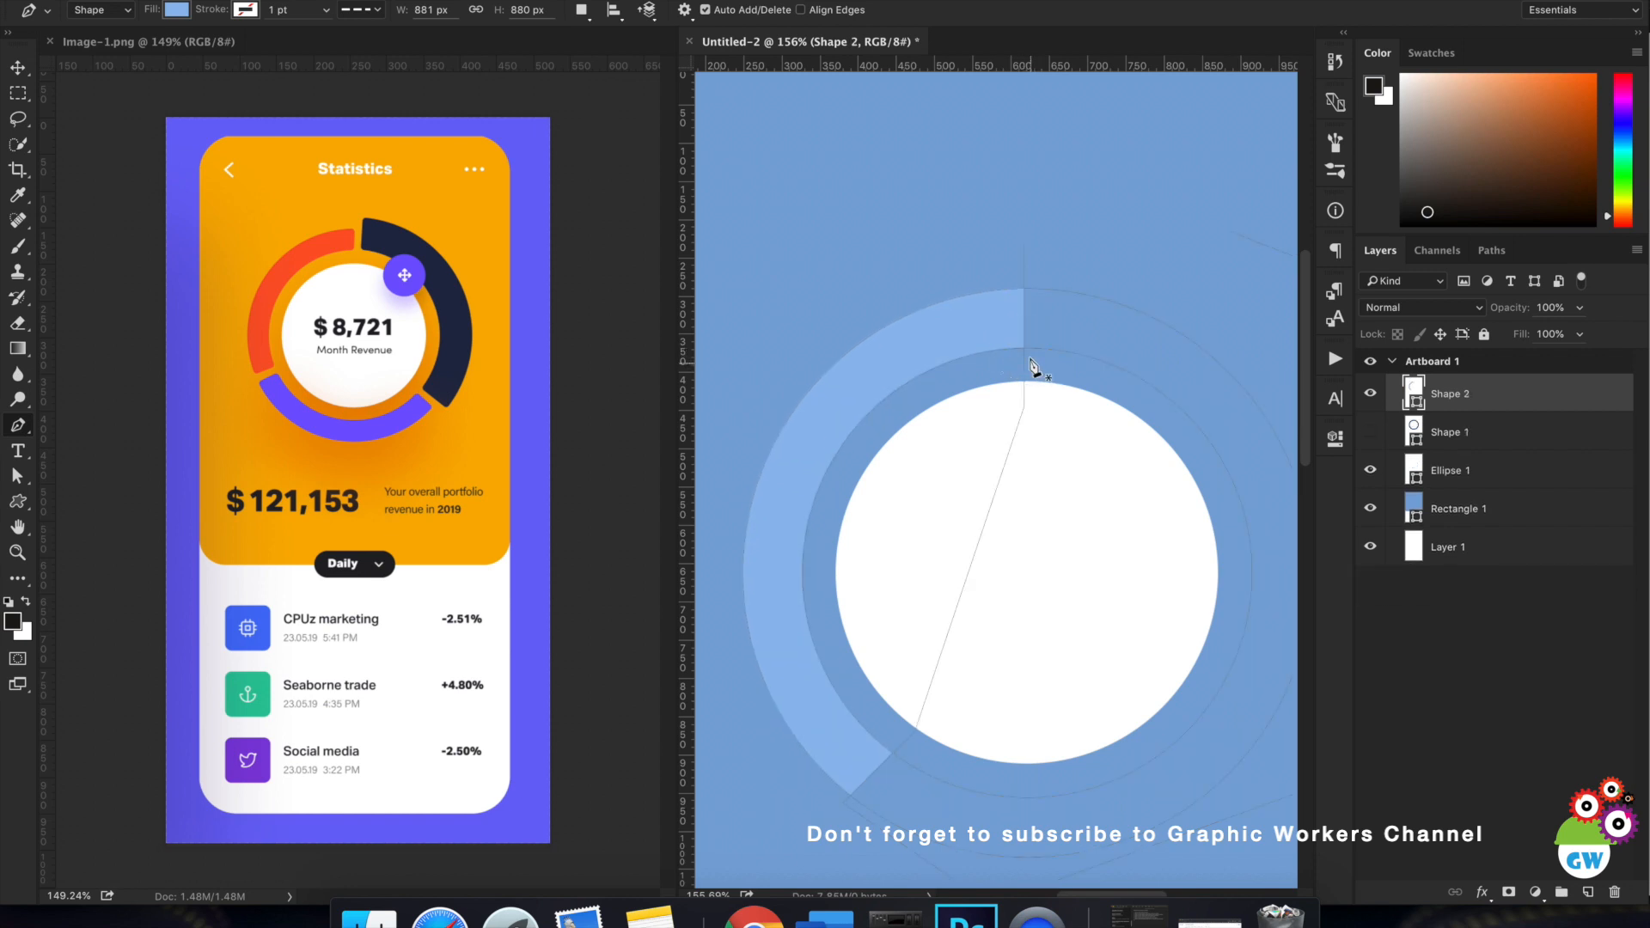
{"action": "left_click", "coordinate": [1024, 290]}
{"action": "key", "text": "super+z"}
Try to reshape the arc's upper end by swinging the inner circle's top anchor handle with the Direct Selection Tool.
{"action": "left_click", "coordinate": [17, 501]}
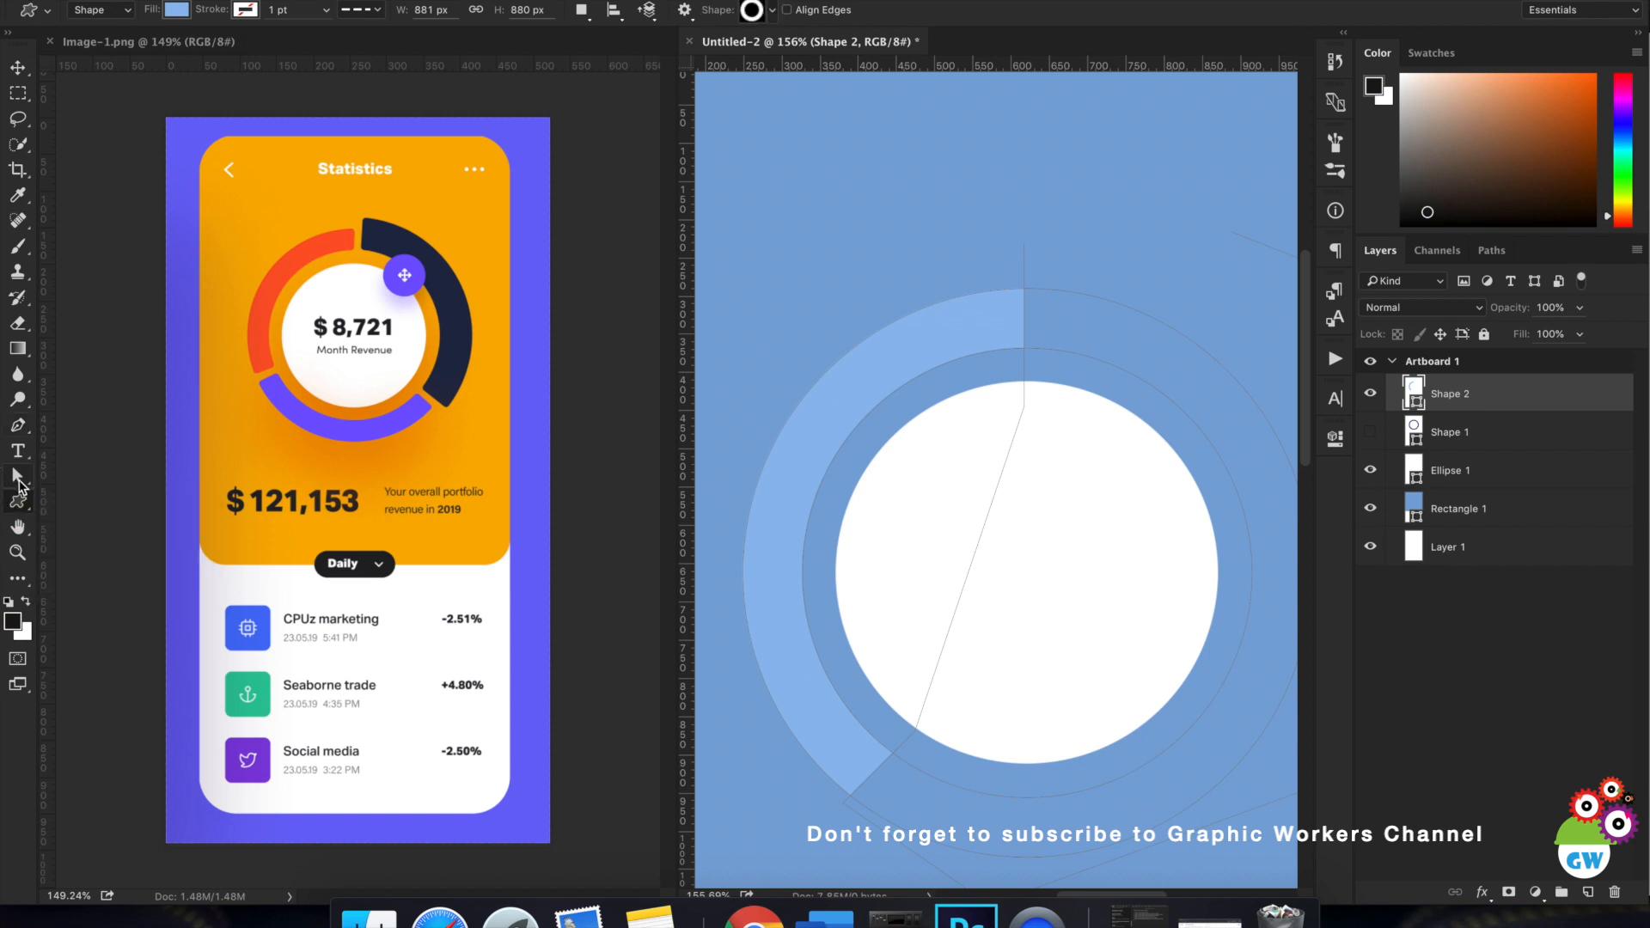
{"action": "left_click", "coordinate": [17, 476]}
{"action": "left_click", "coordinate": [112, 493]}
{"action": "left_click", "coordinate": [1016, 352]}
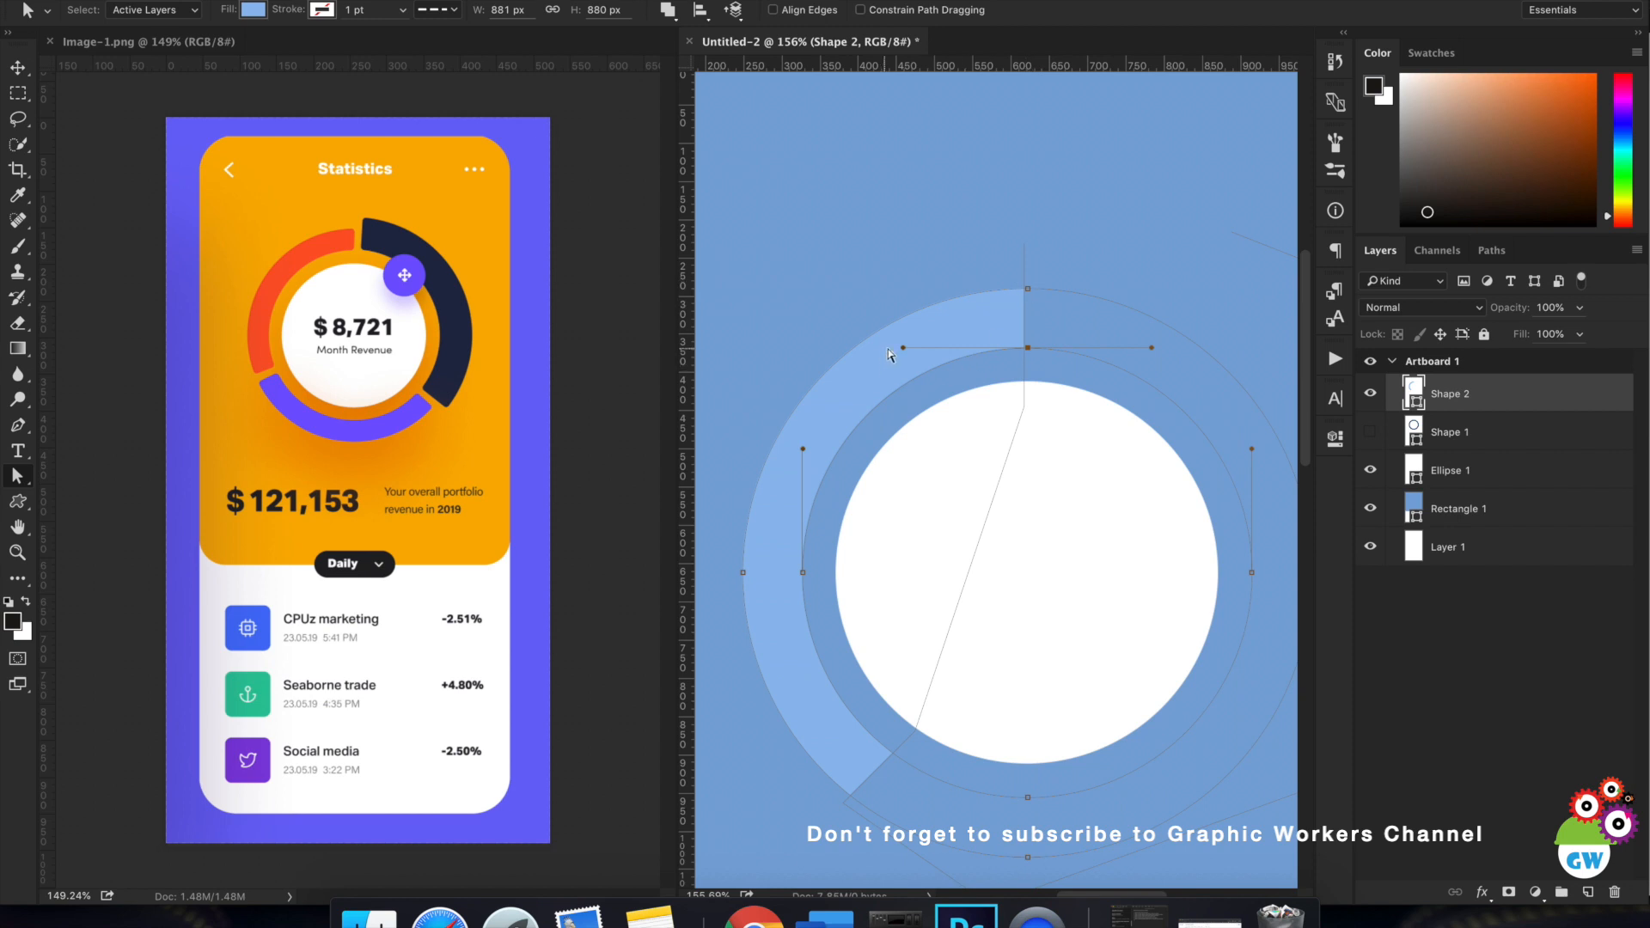
{"action": "left_click_drag", "start_coordinate": [903, 348], "coordinate": [972, 322]}
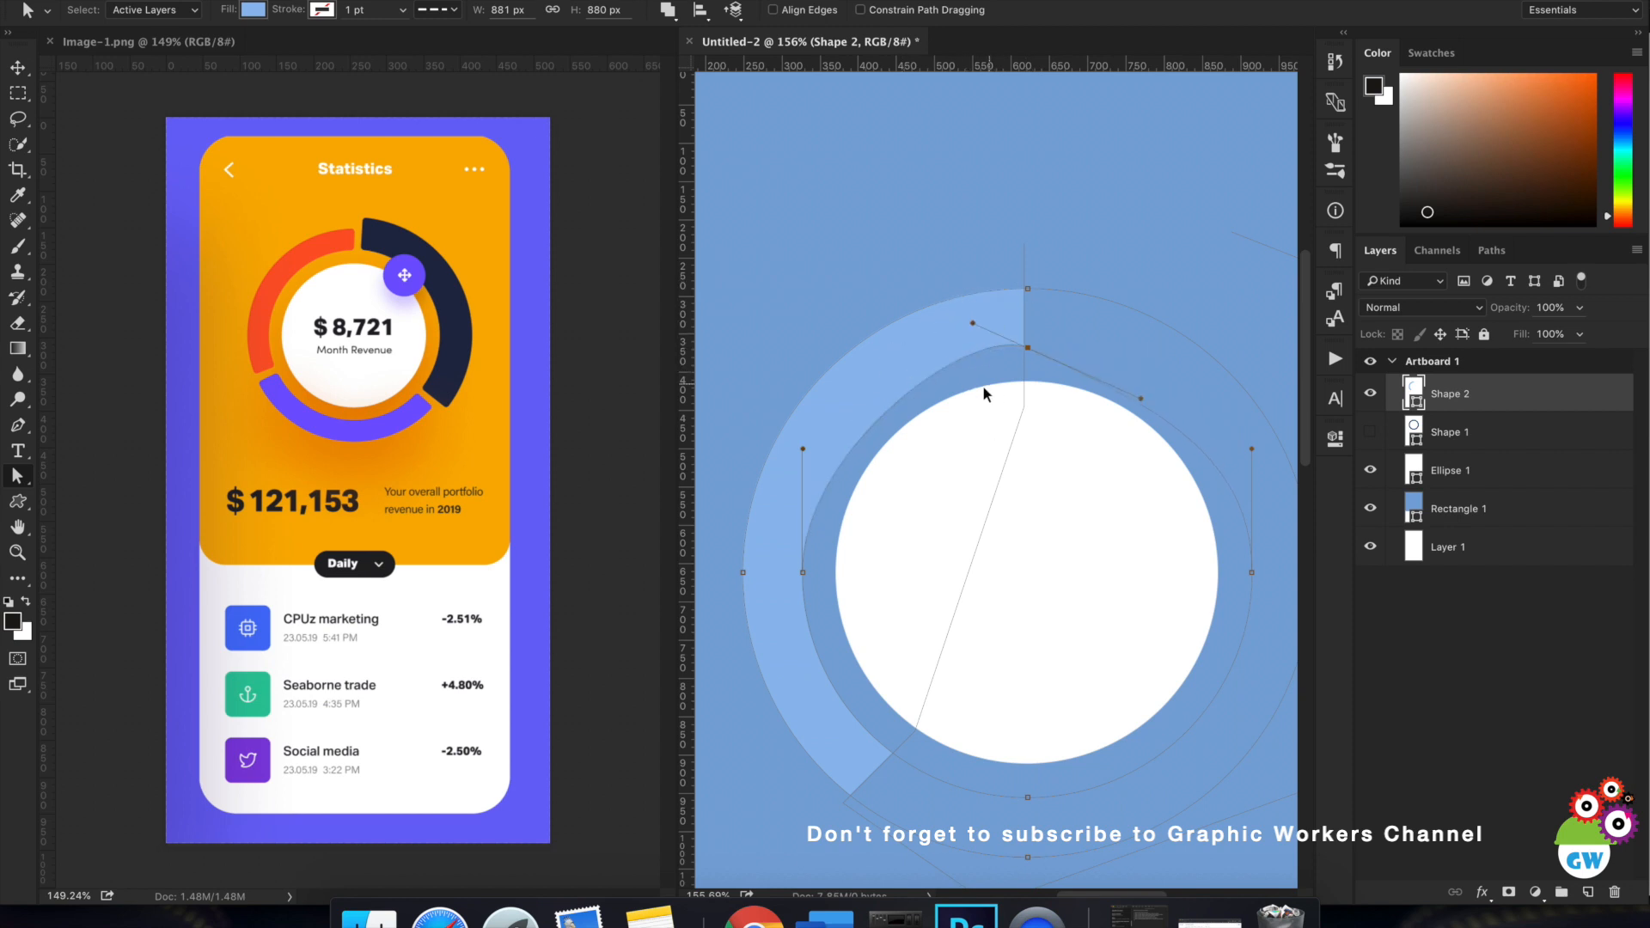
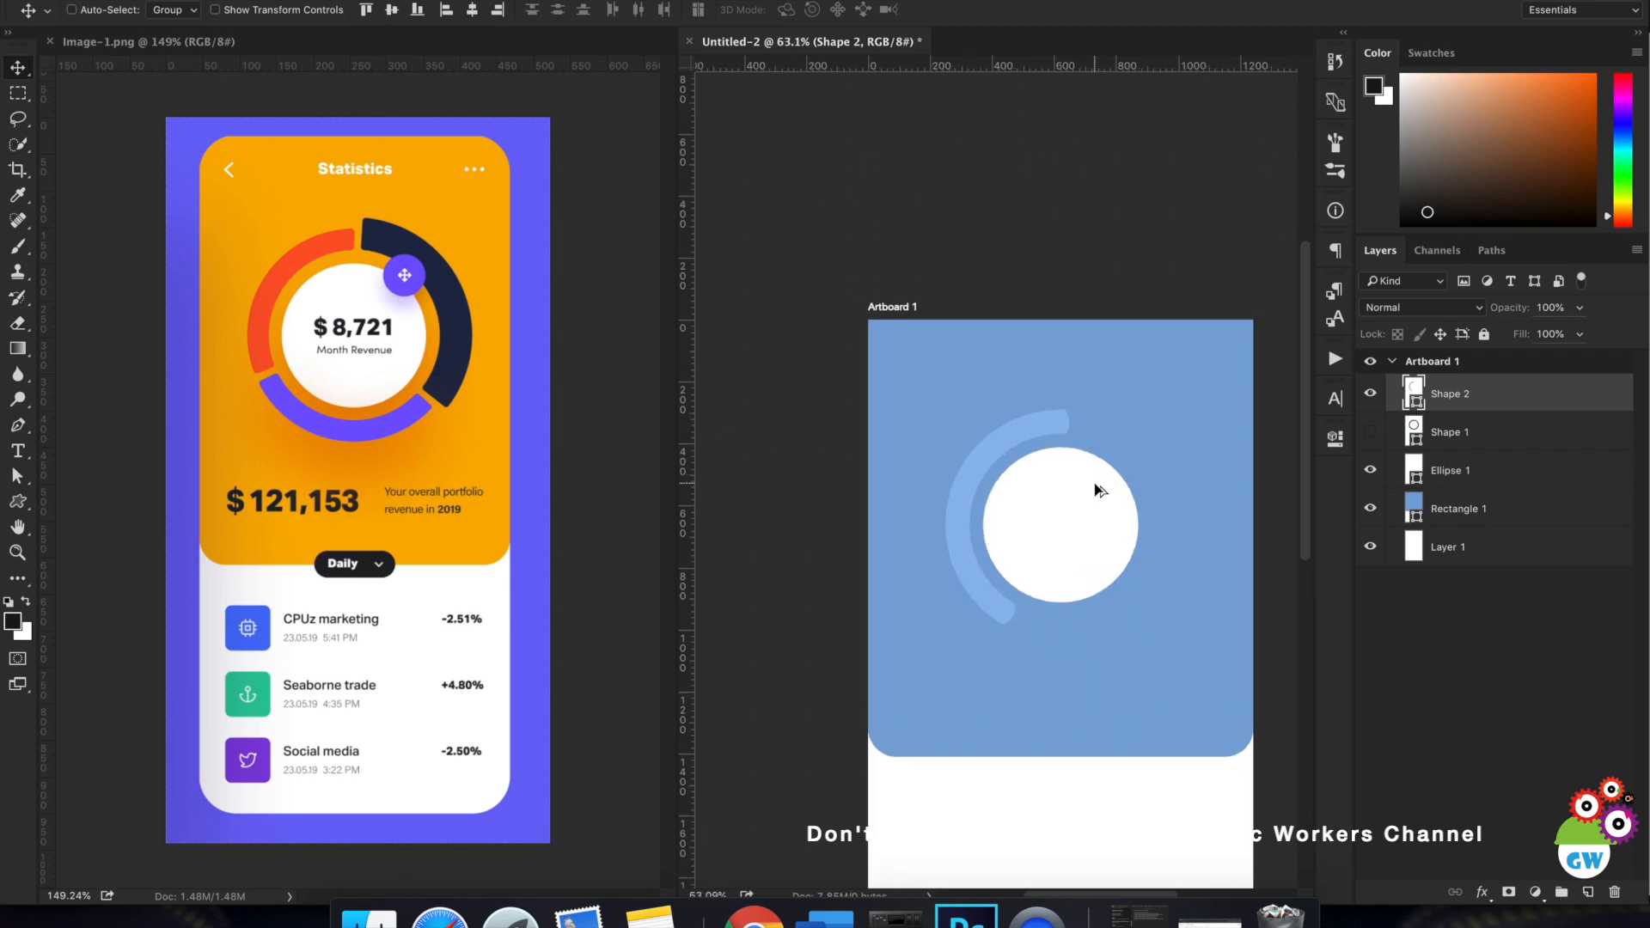
{"action": "left_click_drag", "start_coordinate": [1079, 490], "coordinate": [1041, 491]}
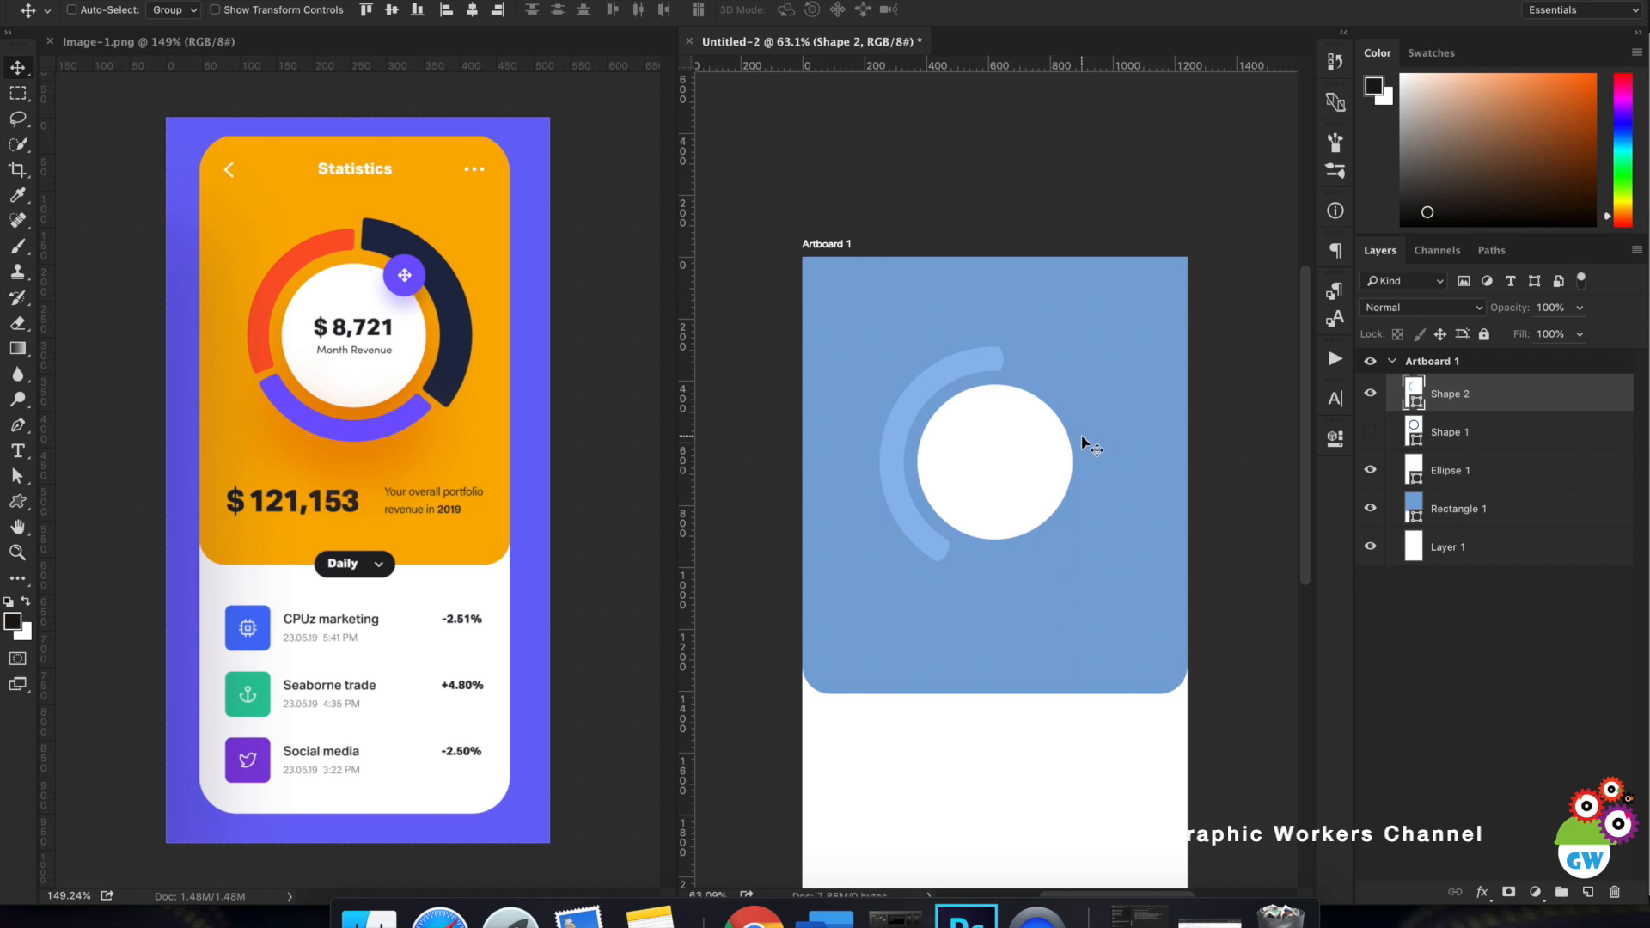
{"action": "left_click", "coordinate": [1367, 399]}
{"action": "left_click", "coordinate": [1365, 401]}
{"action": "left_click", "coordinate": [17, 424]}
{"action": "left_click", "coordinate": [1001, 365]}
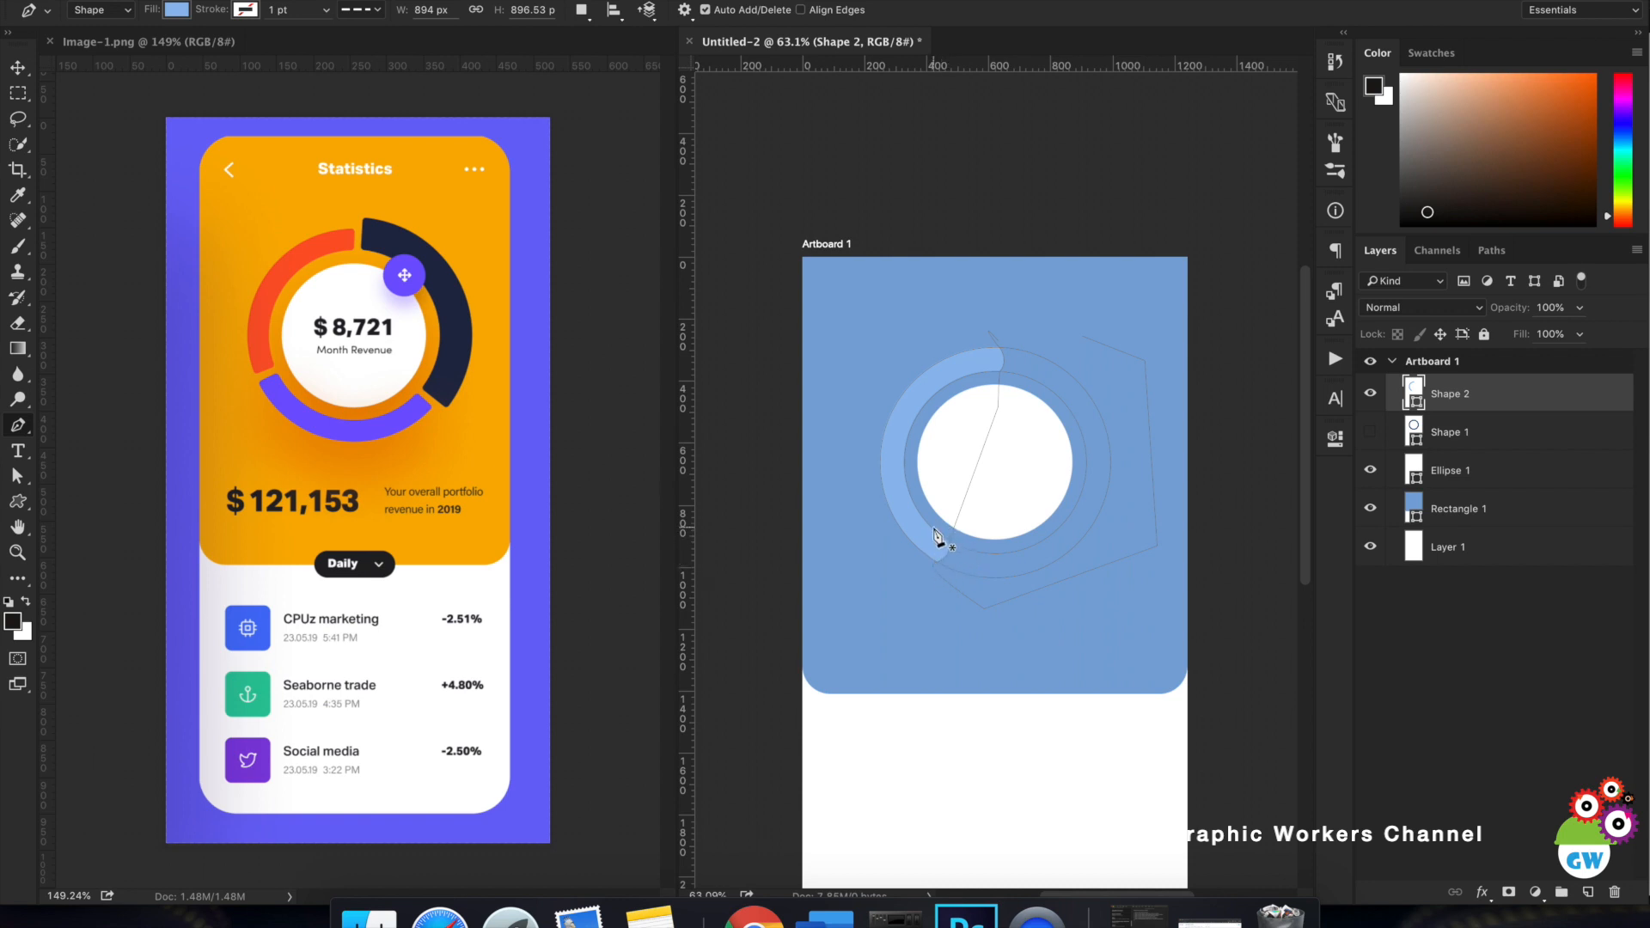
{"action": "left_click", "coordinate": [1475, 628]}
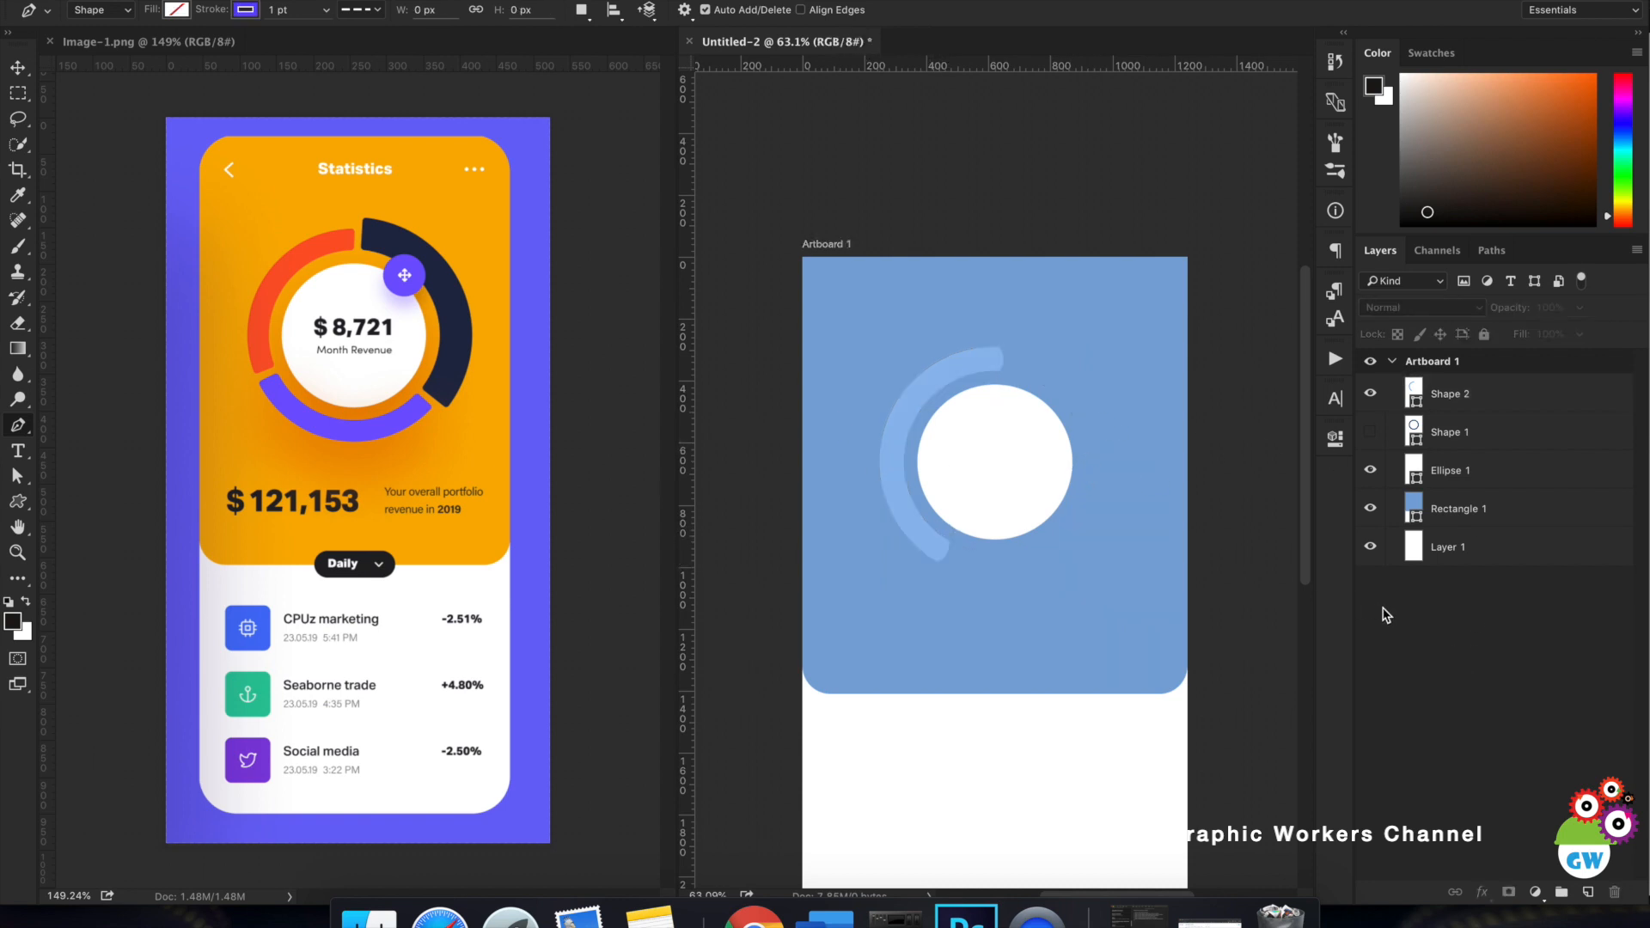
Show the hidden full navy ring layer beneath the light blue arc.
{"action": "left_click", "coordinate": [1497, 438]}
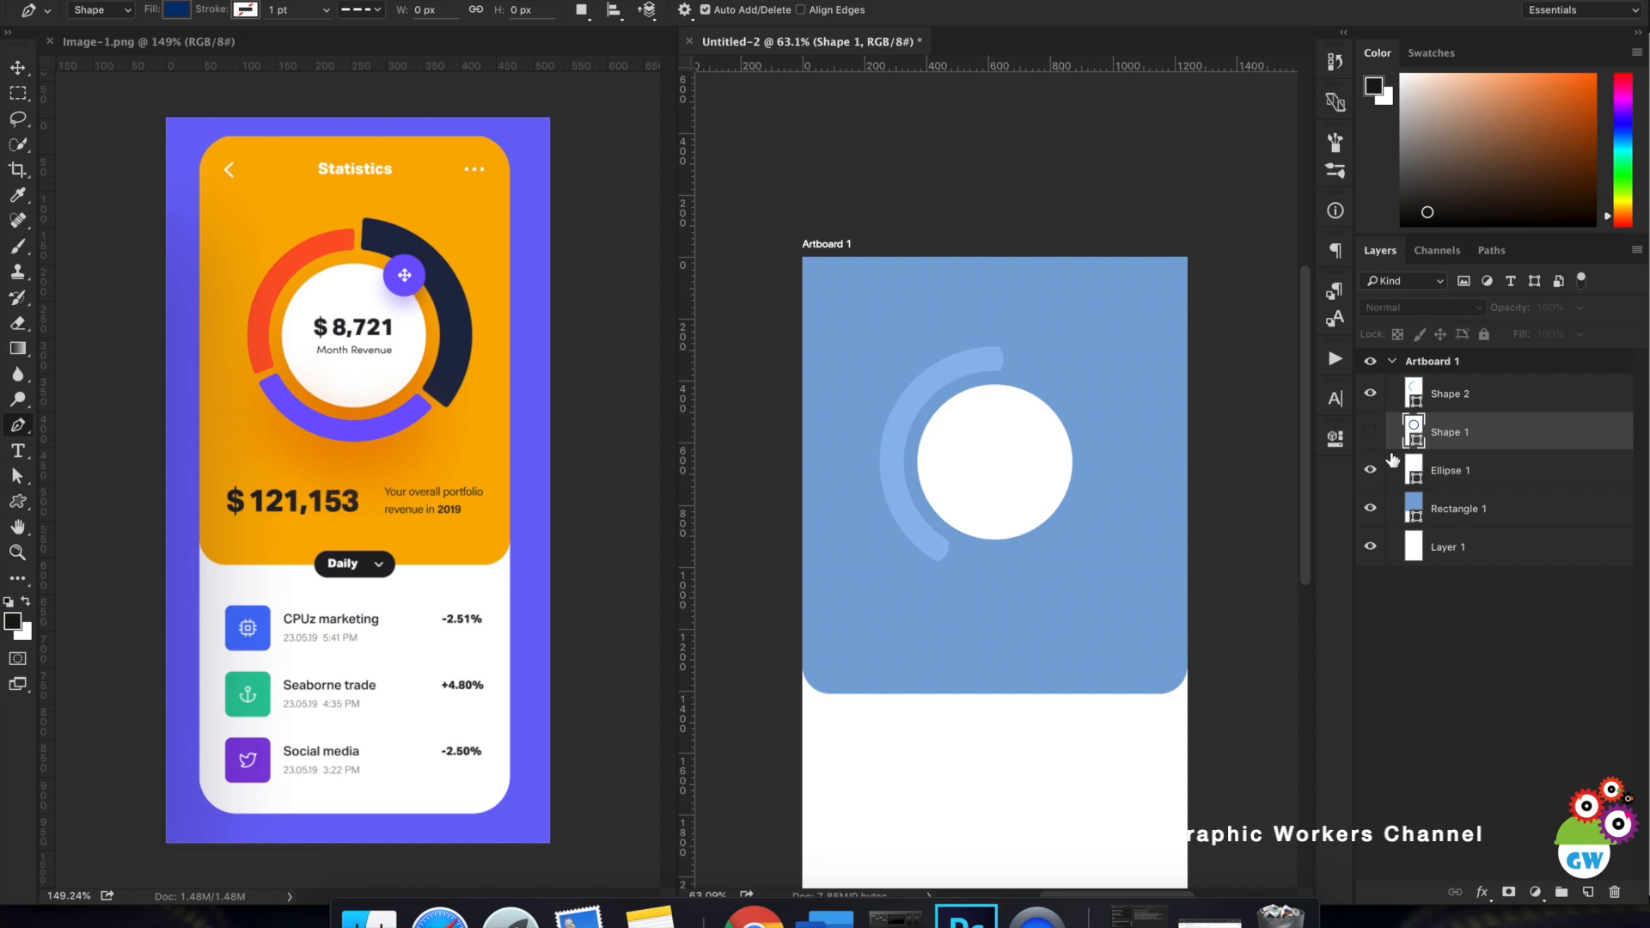
{"action": "left_click", "coordinate": [1370, 431]}
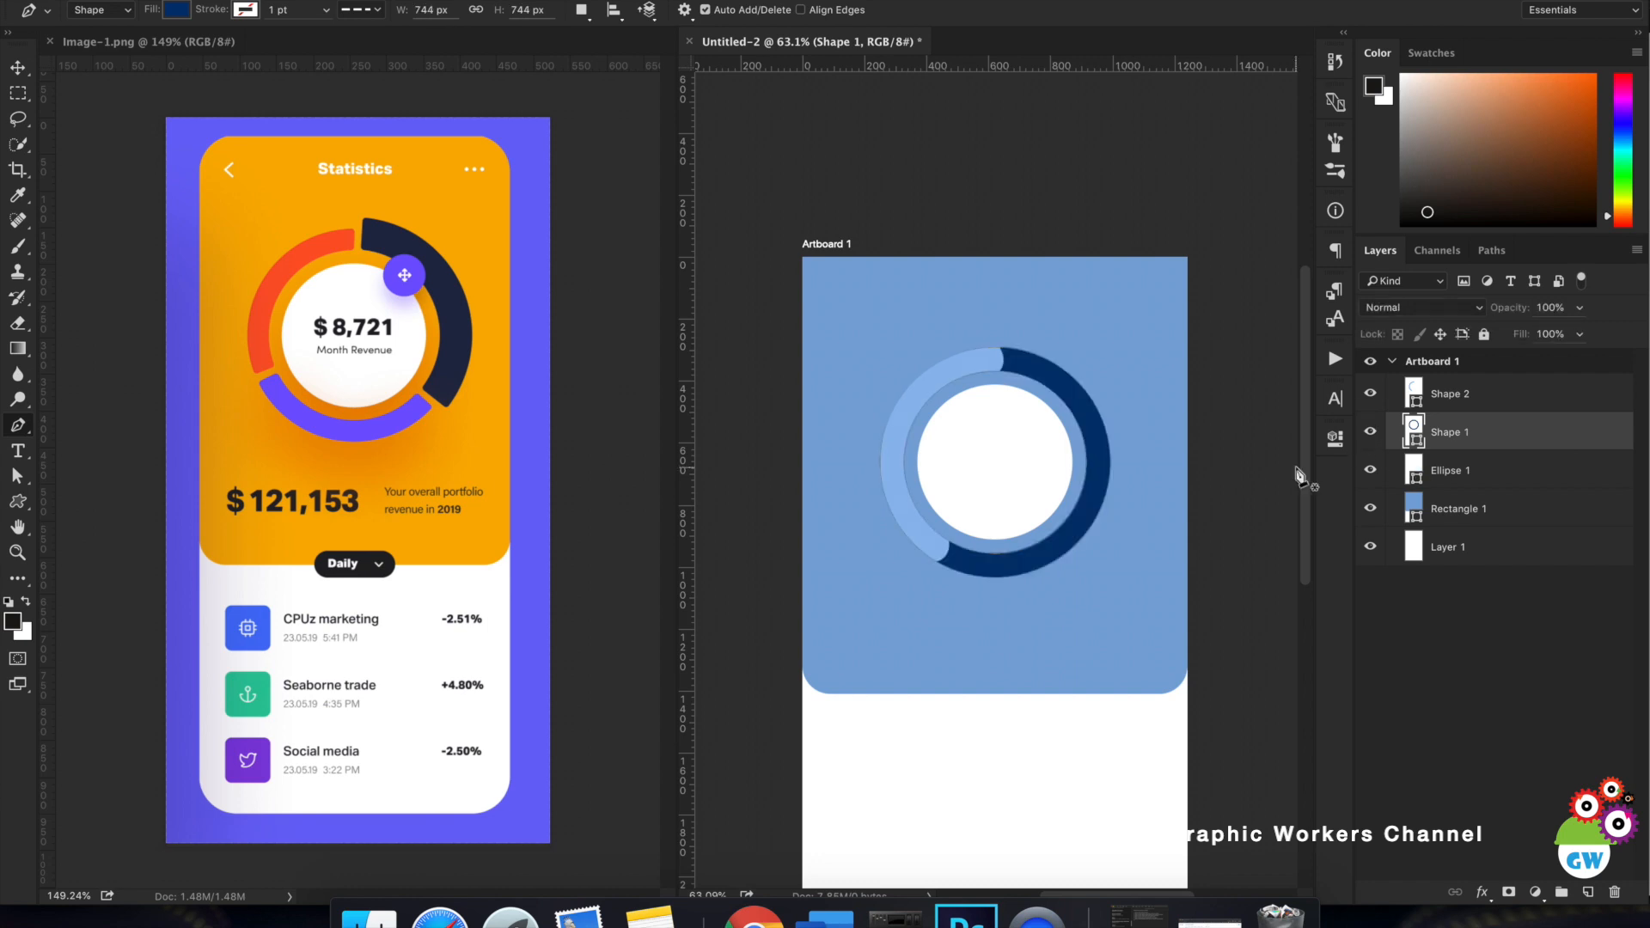
{"action": "left_click", "coordinate": [17, 67]}
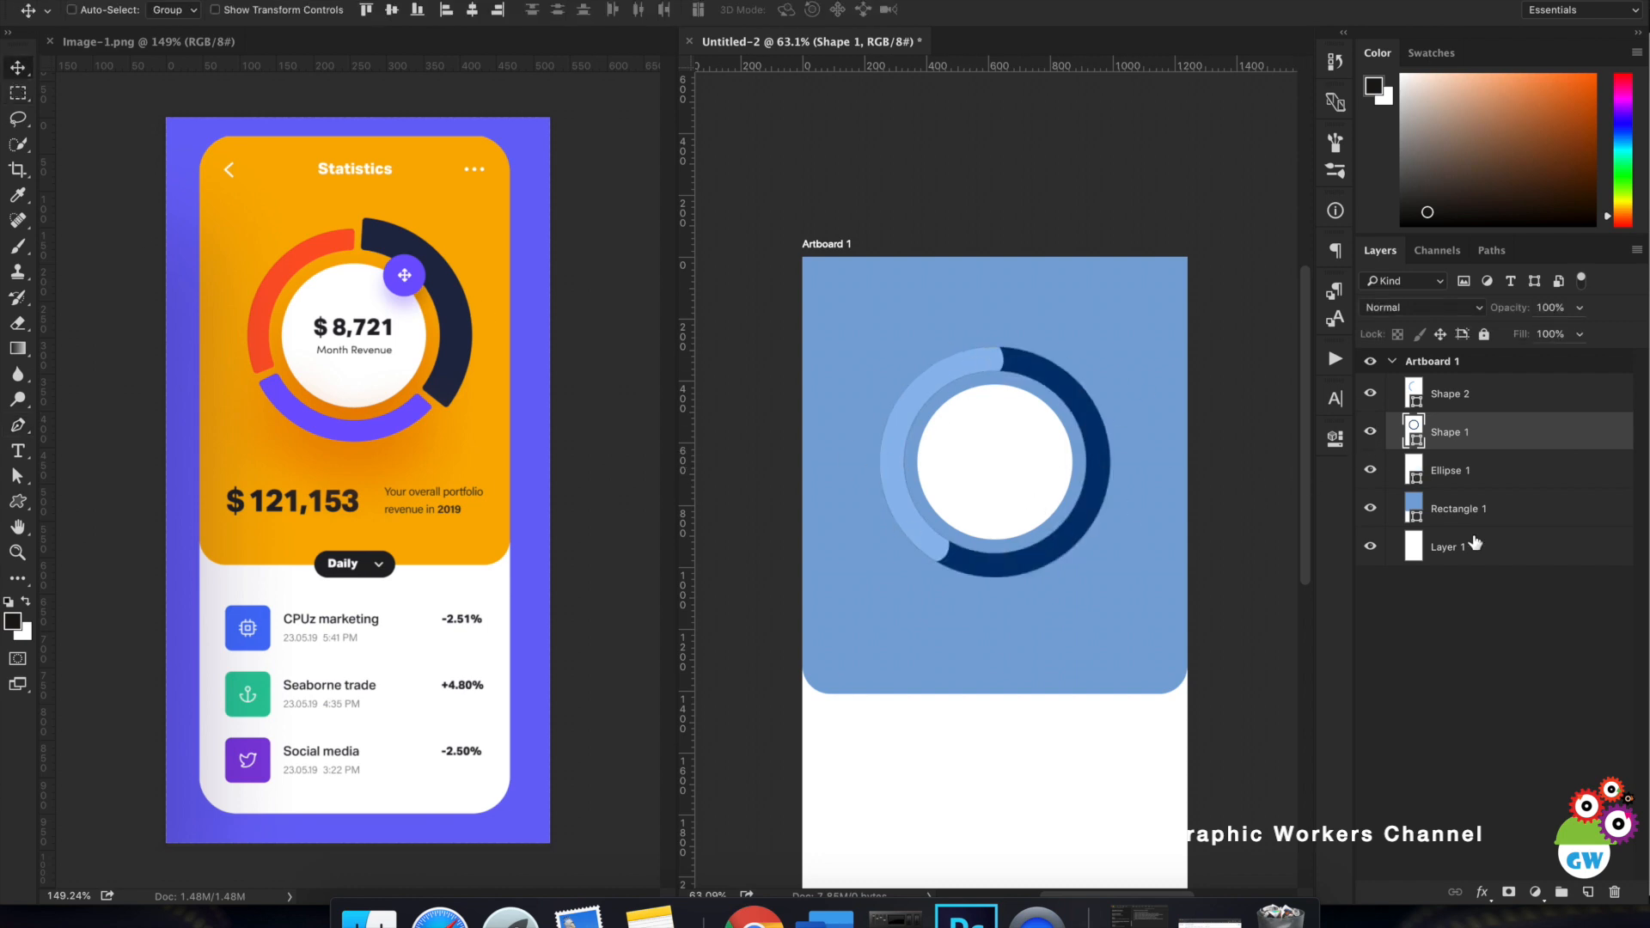
{"action": "left_click", "coordinate": [1371, 432]}
{"action": "left_click", "coordinate": [1372, 432]}
Flatten the bulge at the light blue arc's upper end by adjusting its anchor handles, undoing the last adjustment.
{"action": "scroll", "coordinate": [904, 372], "scroll_direction": "up", "scroll_amount": 5}
{"action": "left_click", "coordinate": [1086, 357], "text": "super"}
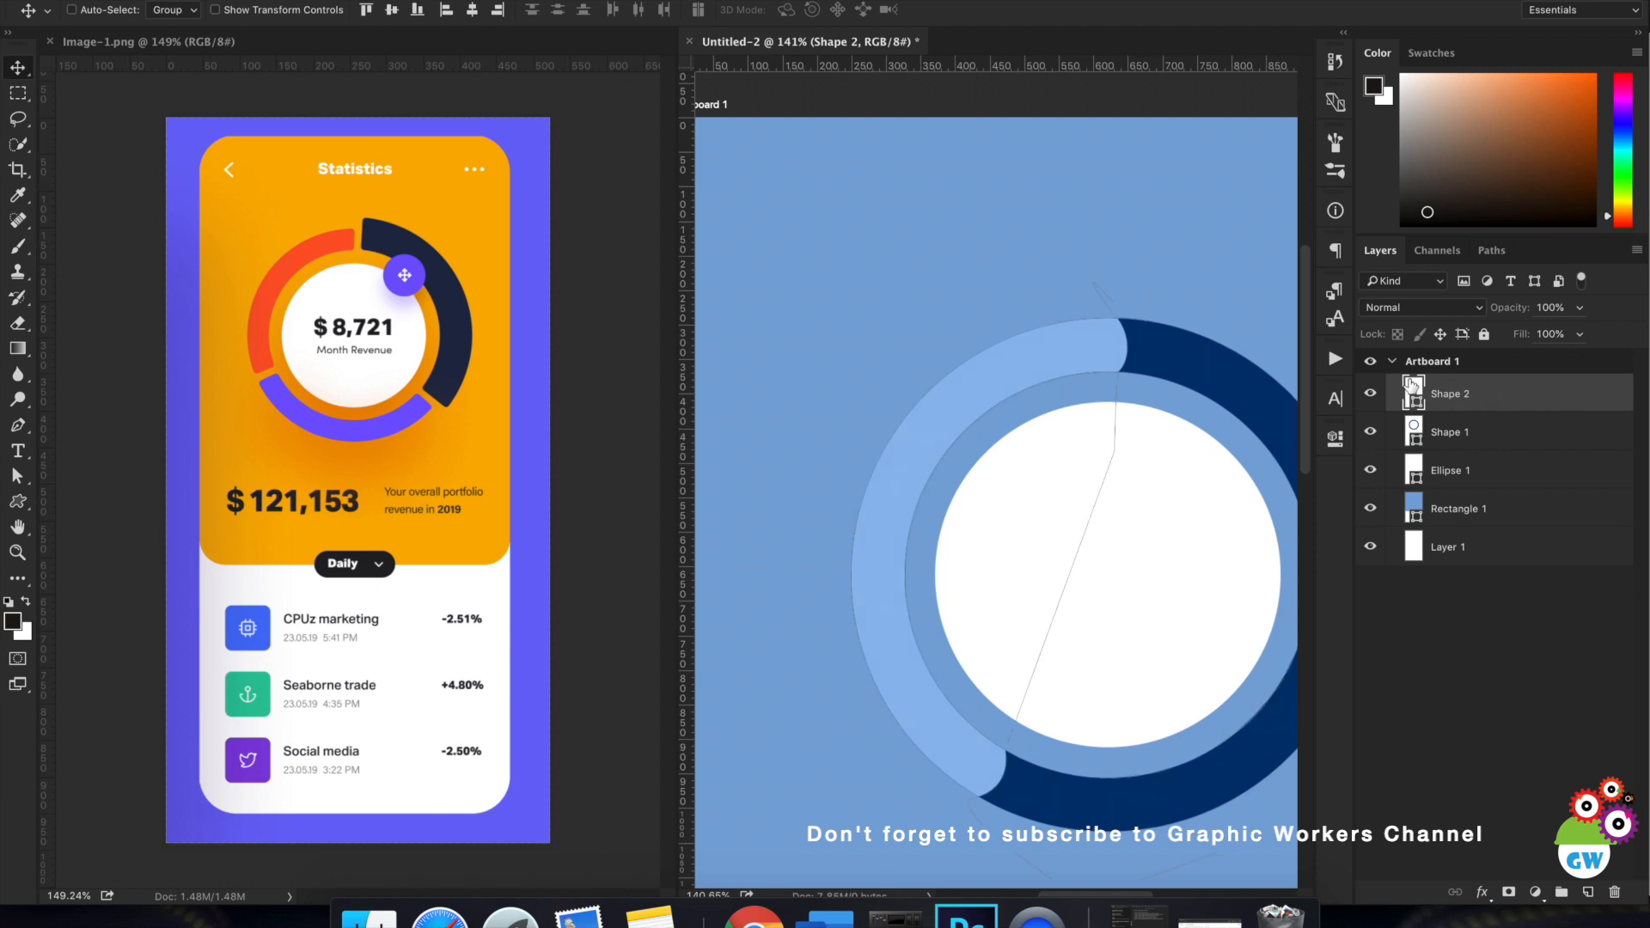
{"action": "key", "text": "p"}
{"action": "mouse_move", "coordinate": [1135, 357]}
{"action": "left_mouse_down"}
{"action": "mouse_move", "coordinate": [1119, 356]}
{"action": "mouse_move", "coordinate": [1125, 335]}
{"action": "left_mouse_up"}
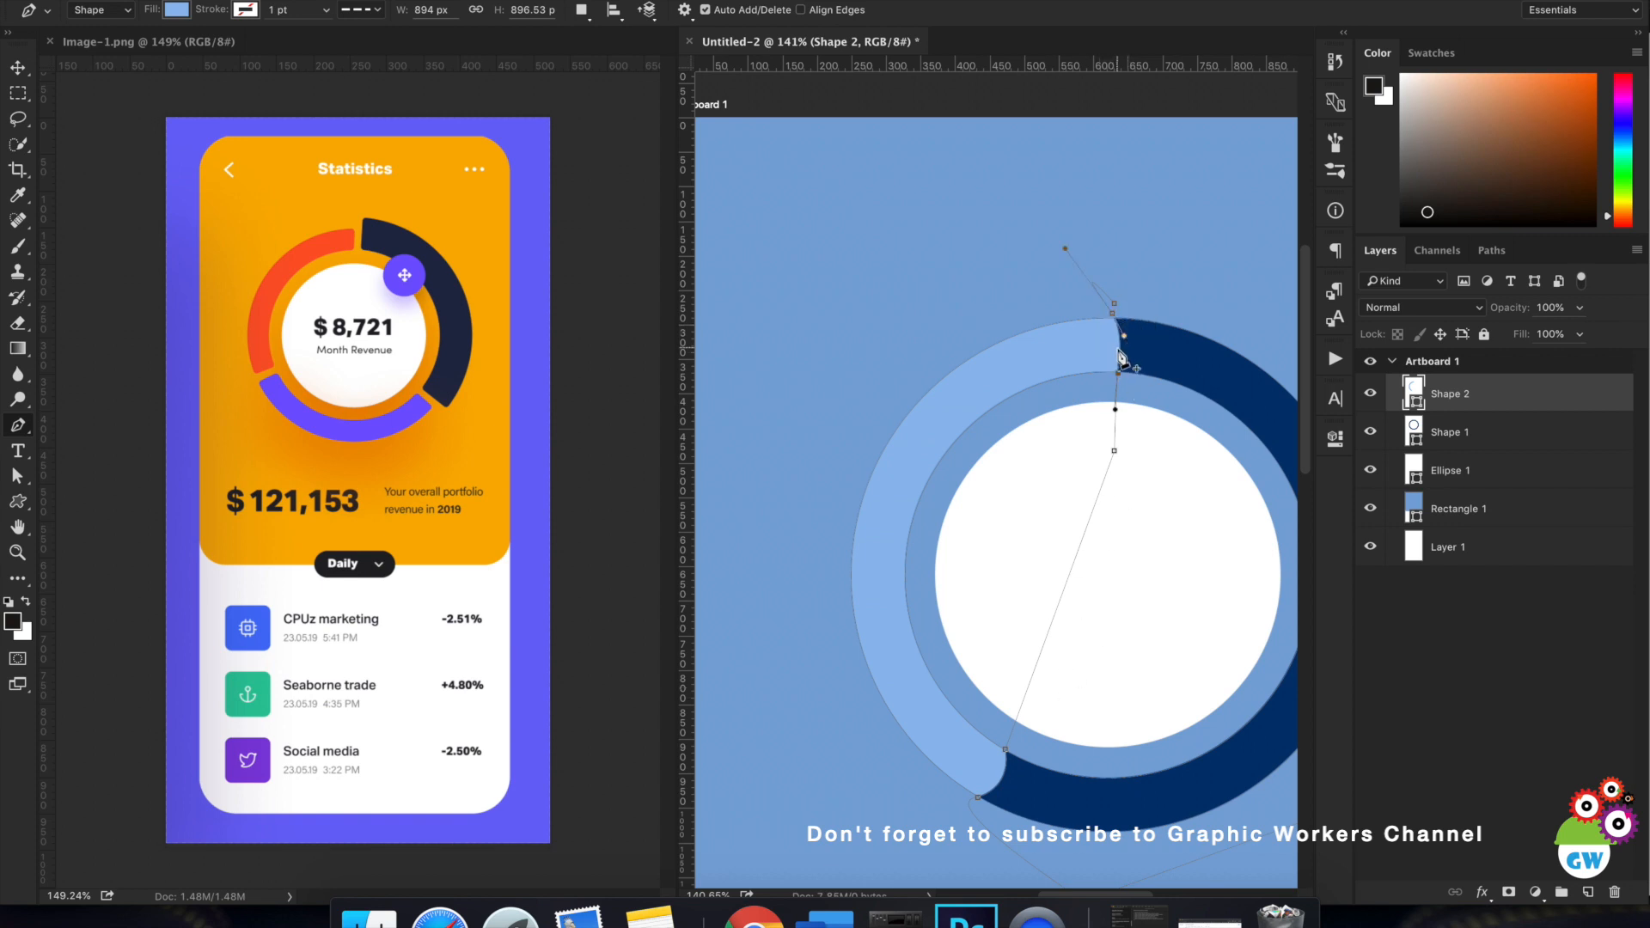
{"action": "mouse_move", "coordinate": [1123, 358]}
{"action": "left_mouse_down"}
{"action": "mouse_move", "coordinate": [1099, 330]}
{"action": "mouse_move", "coordinate": [1098, 351]}
{"action": "left_mouse_up"}
{"action": "scroll", "coordinate": [1129, 365], "scroll_direction": "up", "scroll_amount": 10}
{"action": "key", "text": "super+z"}
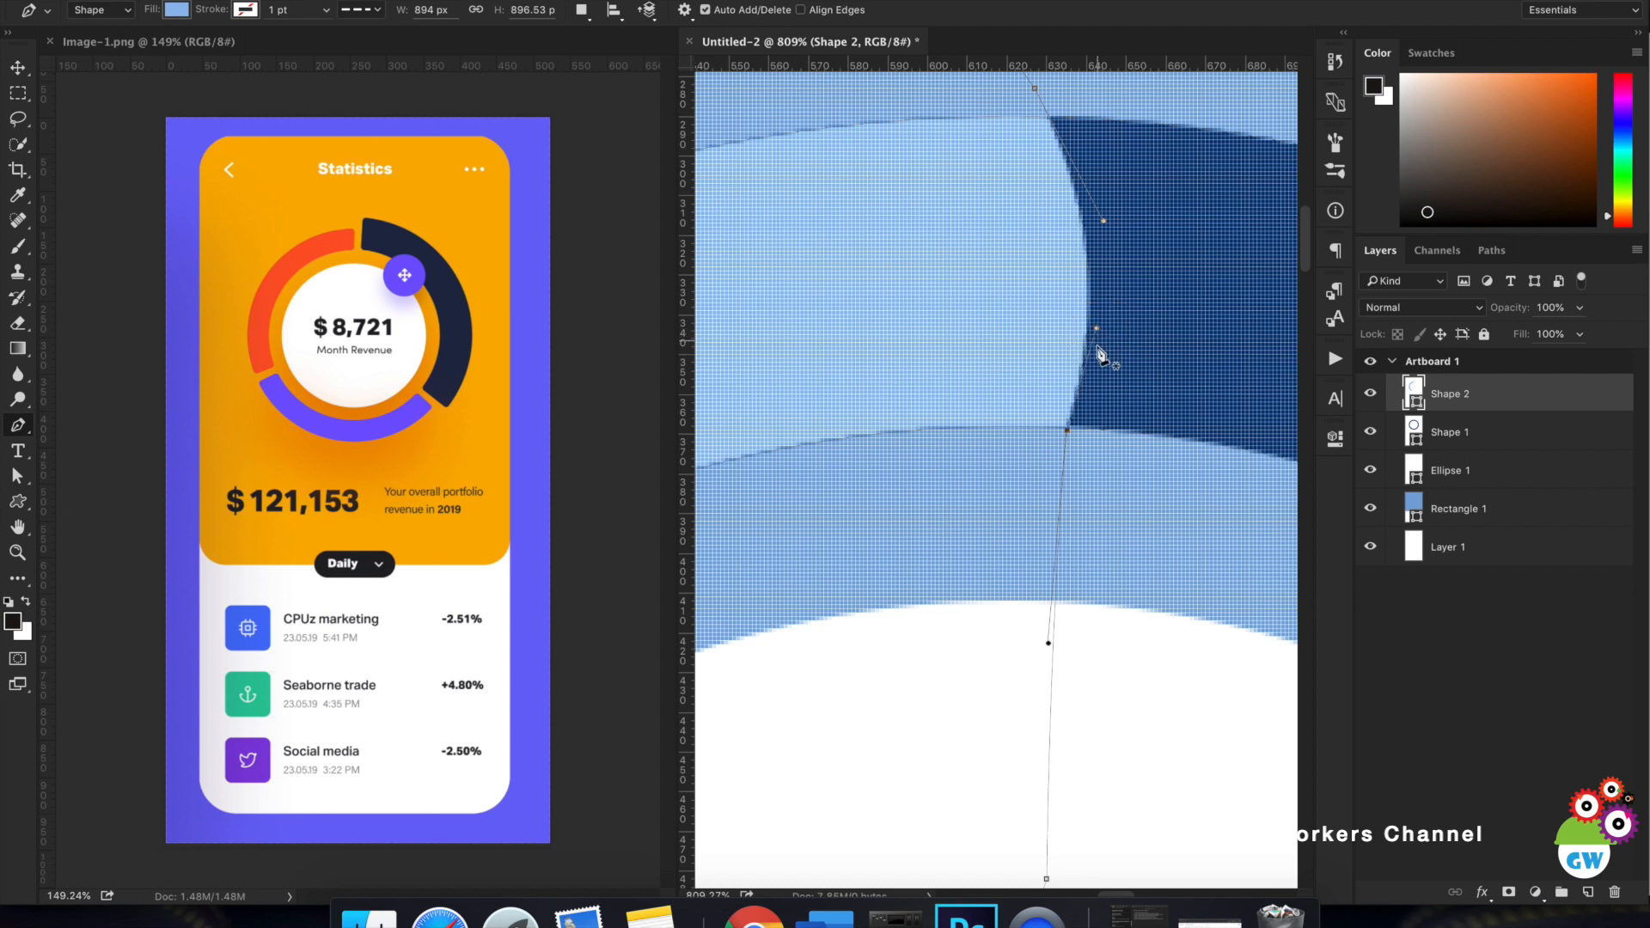
Flatten the rounded lower end of the light blue arc by pulling in the curve handle of its outer anchor.
{"action": "scroll", "coordinate": [1098, 351], "scroll_direction": "down", "scroll_amount": 10}
{"action": "scroll", "coordinate": [1025, 668], "scroll_direction": "up", "scroll_amount": 8}
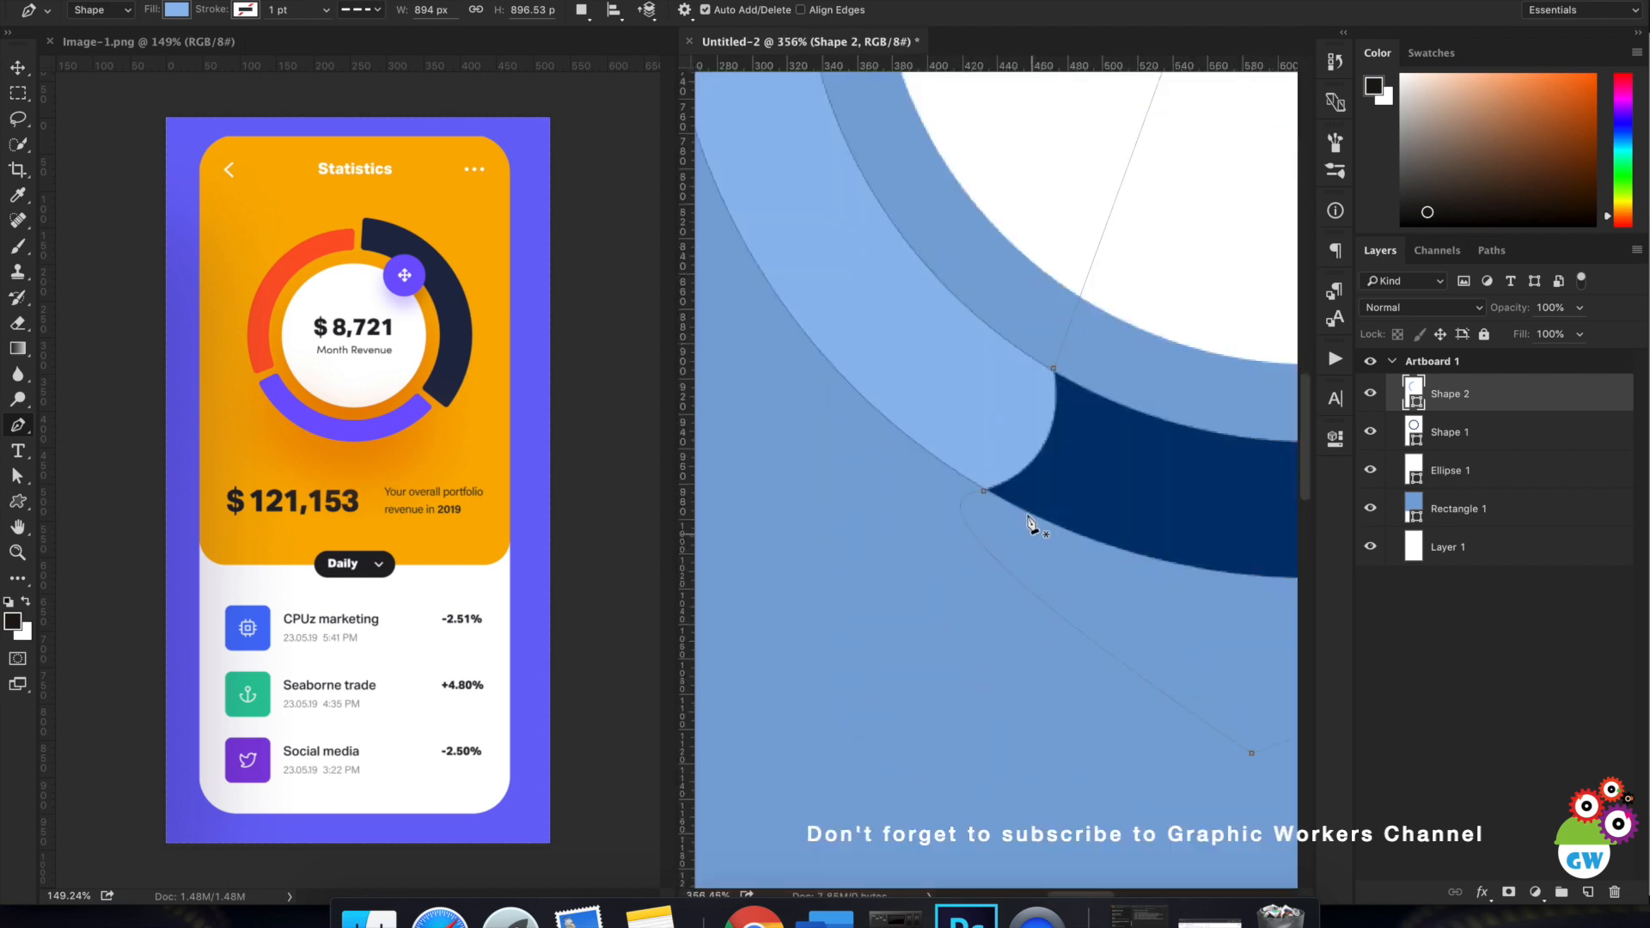
{"action": "left_click", "coordinate": [985, 491], "text": "alt"}
{"action": "key", "text": "super+z"}
{"action": "mouse_move", "coordinate": [1077, 463]}
{"action": "left_mouse_down"}
{"action": "mouse_move", "coordinate": [1046, 451]}
{"action": "mouse_move", "coordinate": [1058, 482]}
{"action": "left_mouse_up"}
{"action": "scroll", "coordinate": [1059, 486], "scroll_direction": "down", "scroll_amount": 7}
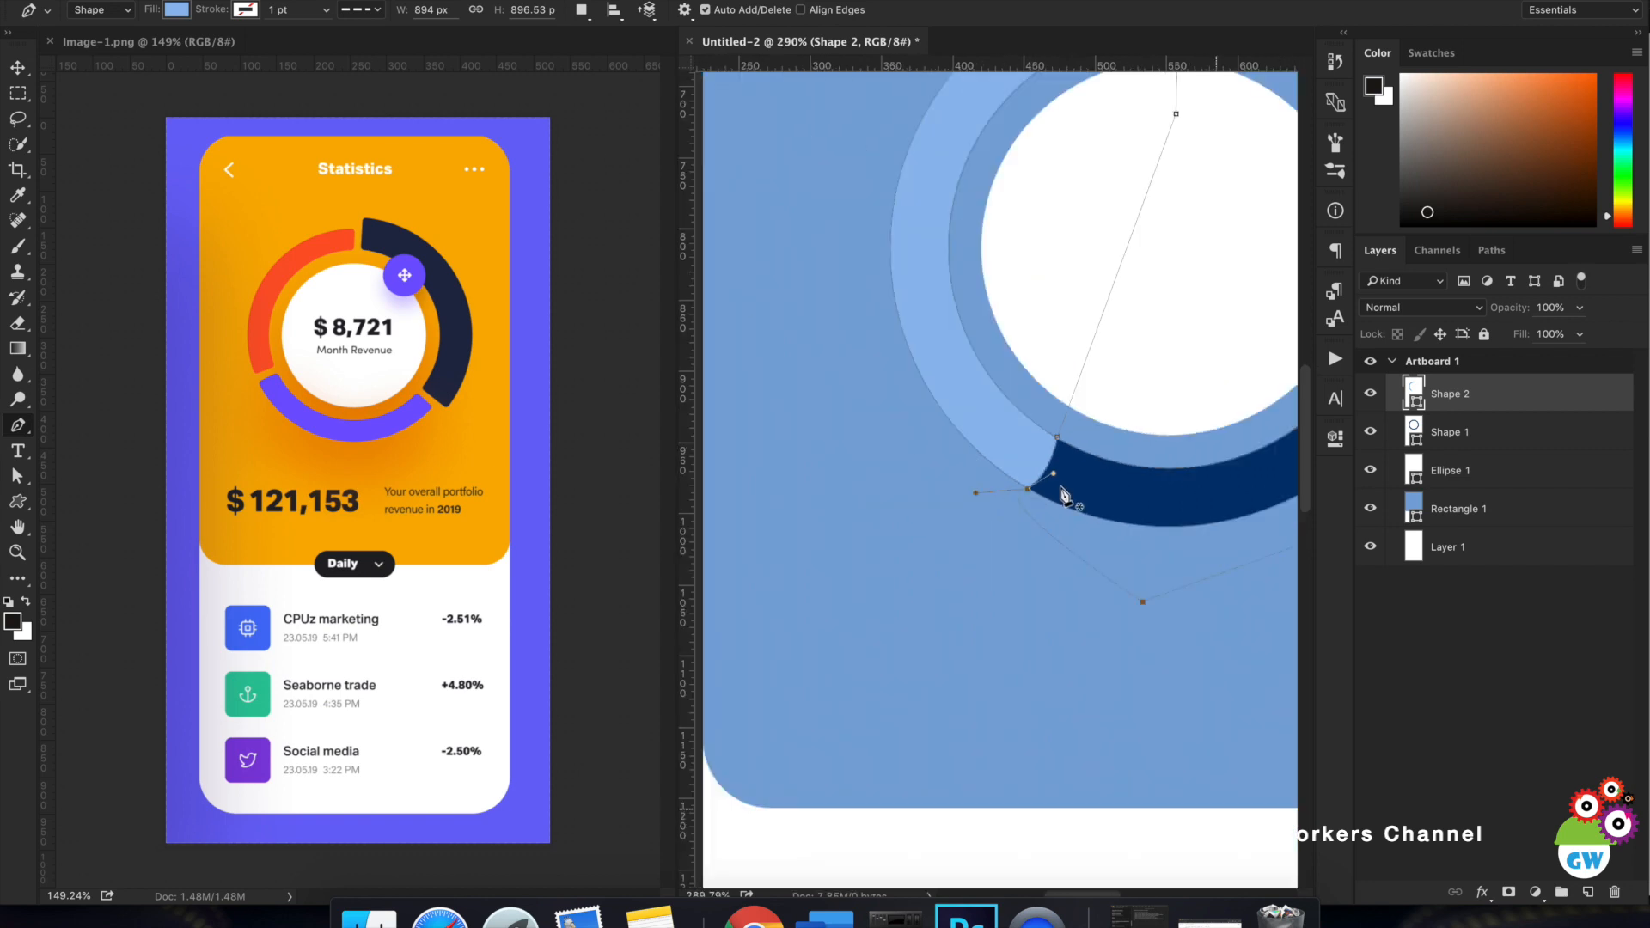
{"action": "scroll", "coordinate": [1064, 497], "scroll_direction": "down", "scroll_amount": 2}
Duplicate the full navy ring layer to keep a spare copy above the original.
{"action": "left_click", "coordinate": [1551, 667]}
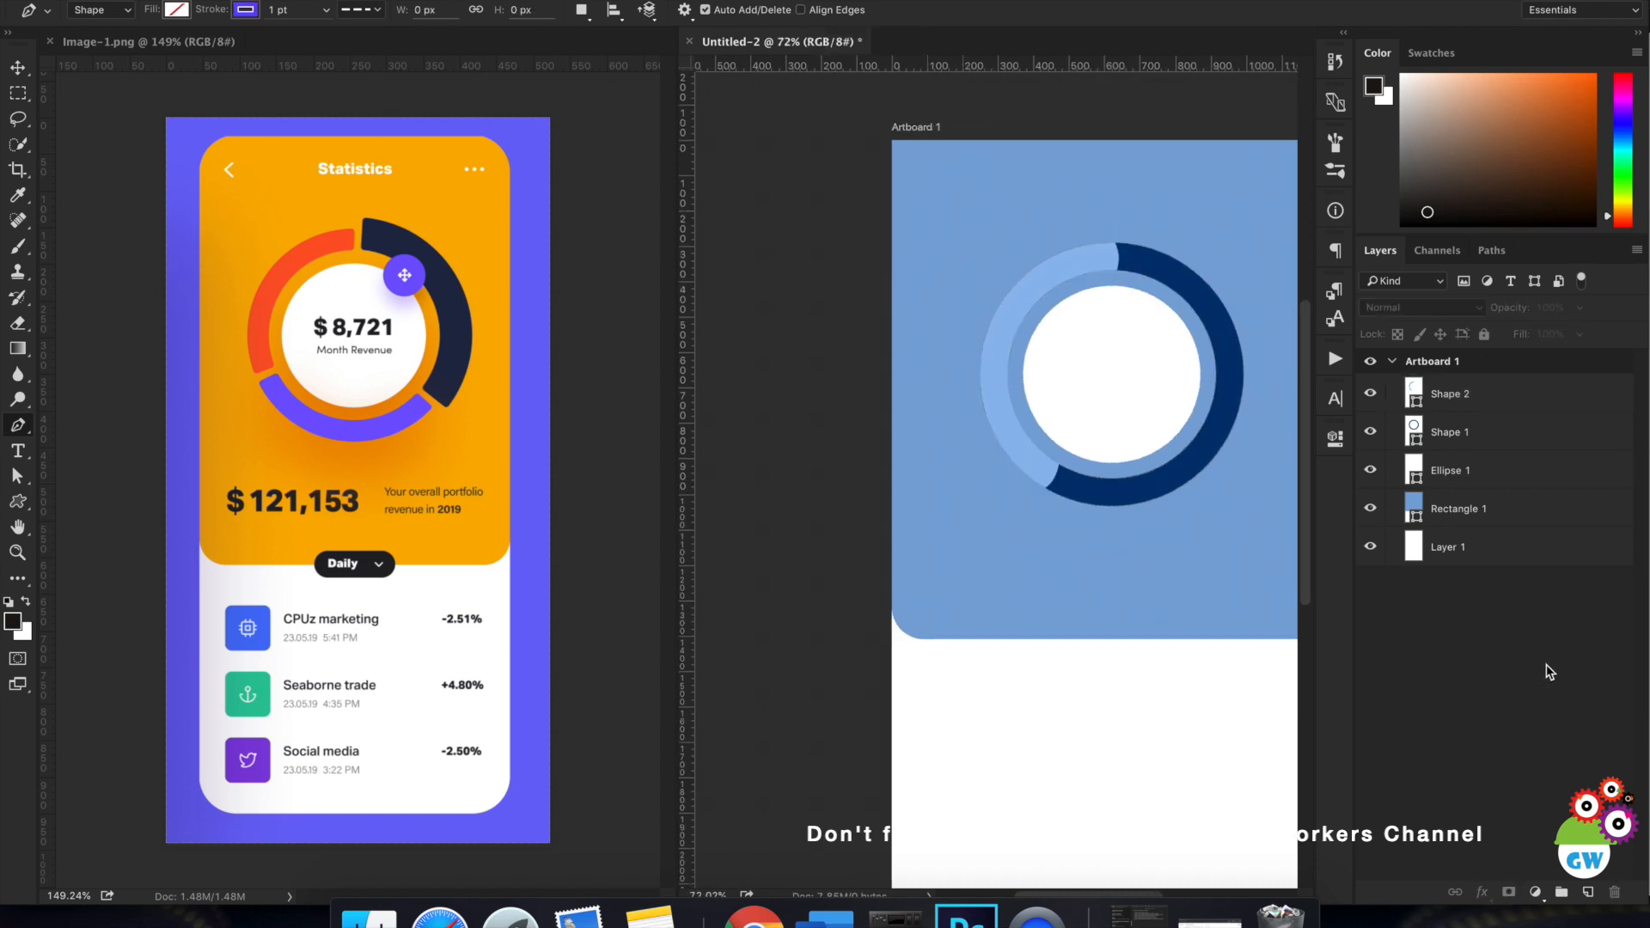
{"action": "left_click", "coordinate": [1472, 433]}
{"action": "left_click", "coordinate": [15, 65]}
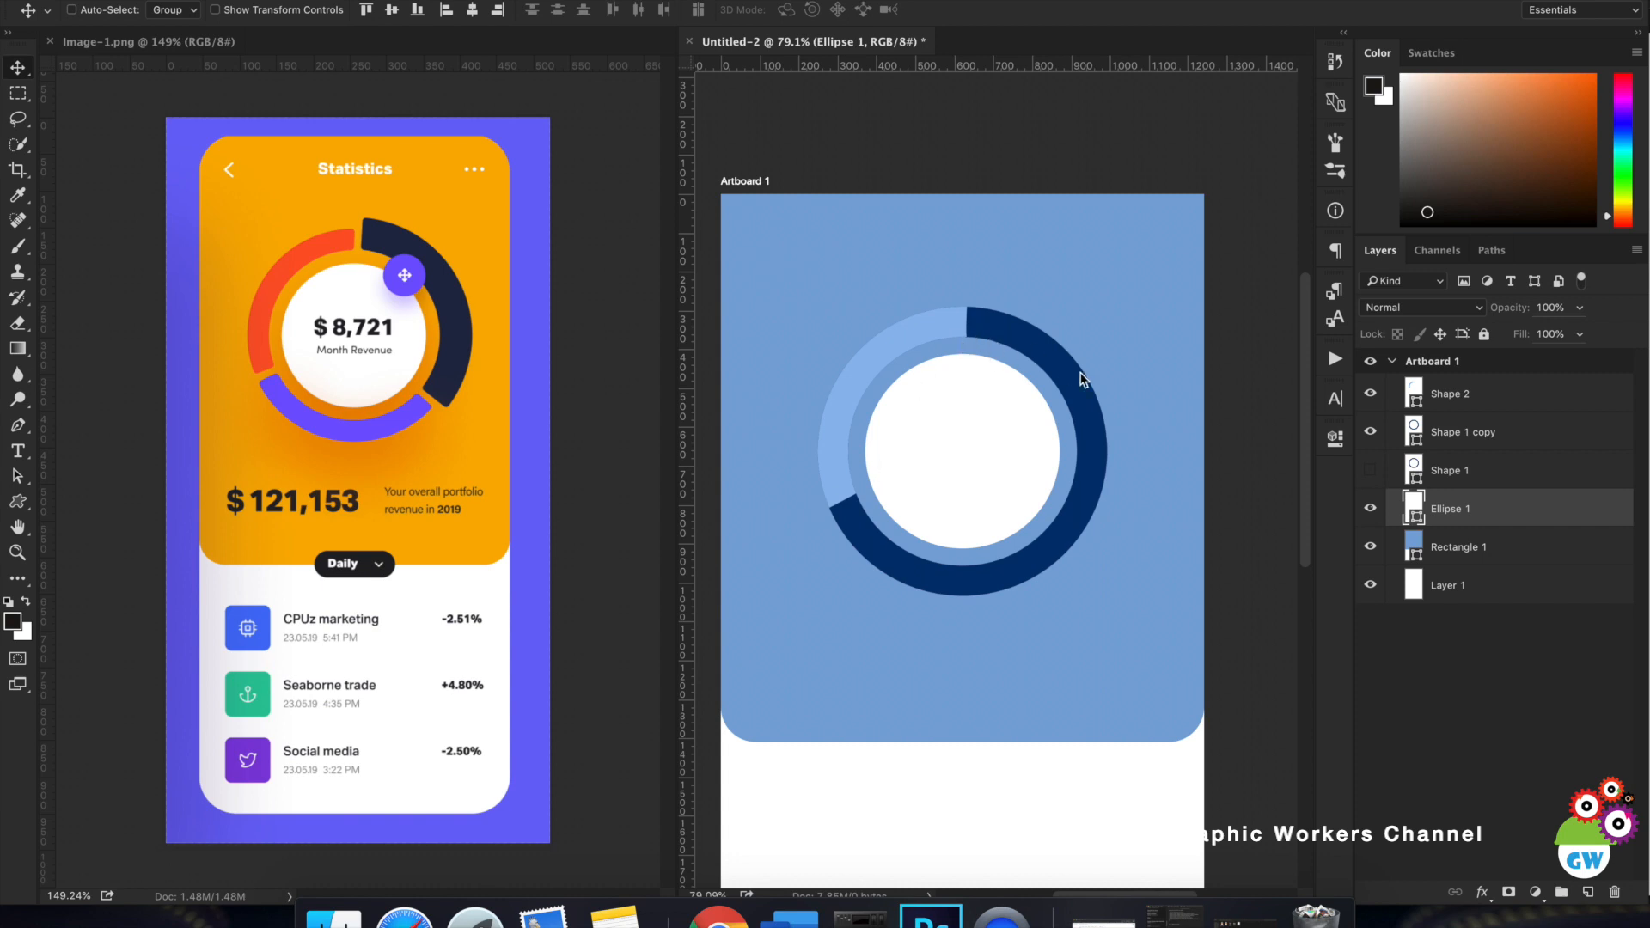
Hide the ring copy and the light blue arc, leaving the original navy ring shown and selected.
{"action": "left_click", "coordinate": [1443, 472]}
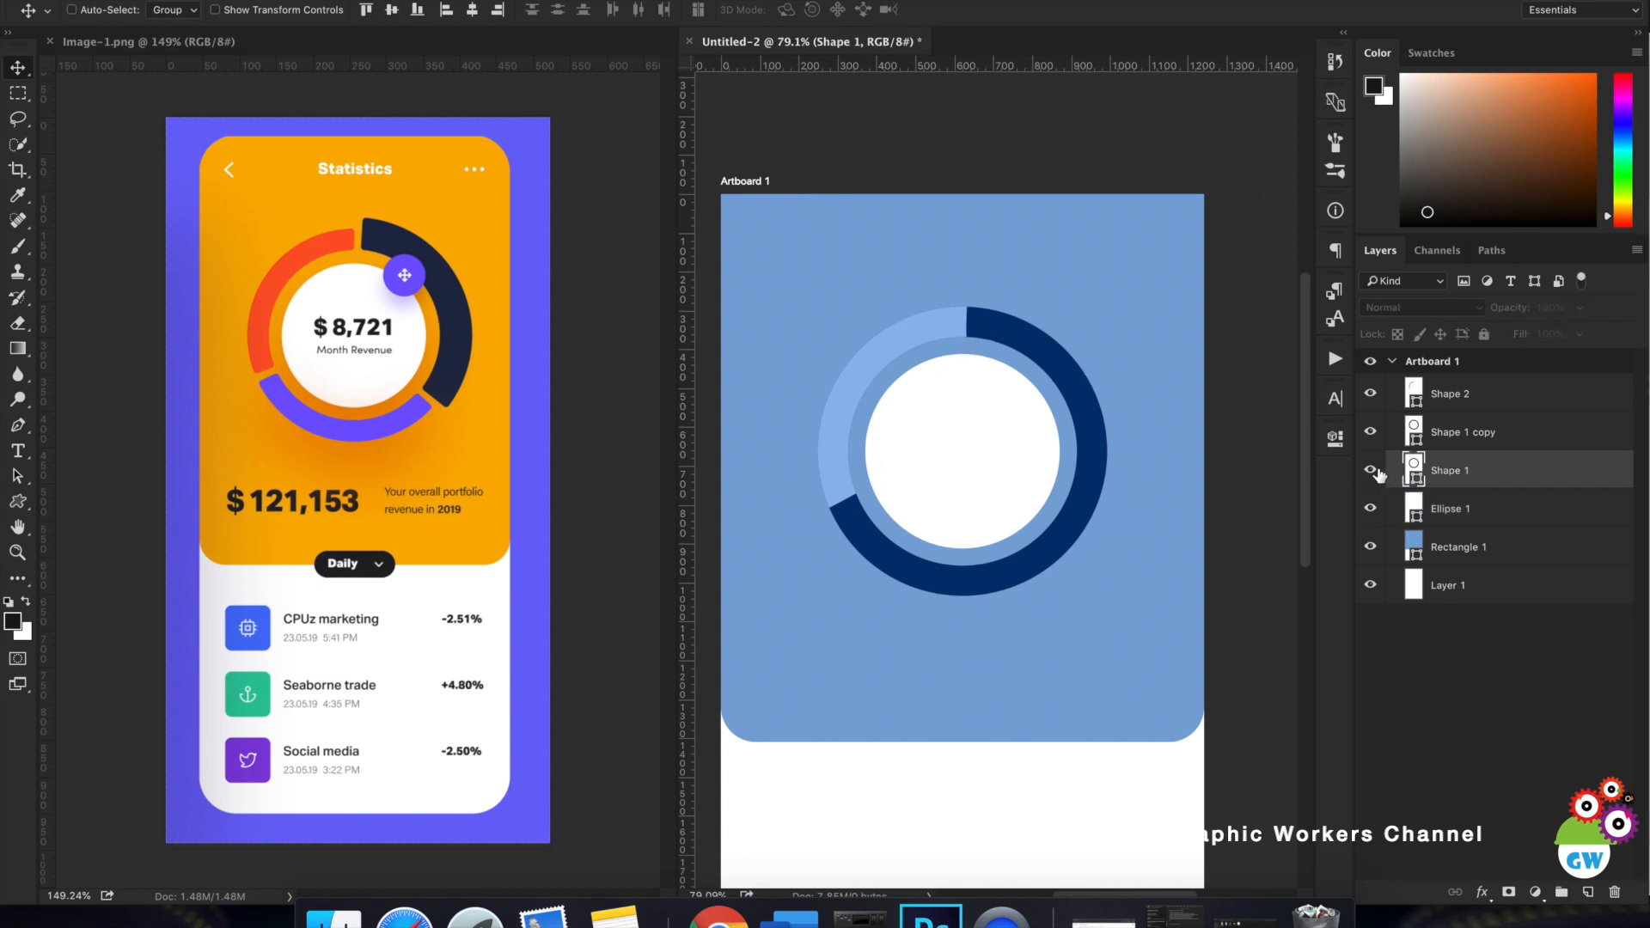
{"action": "left_click", "coordinate": [1372, 434]}
{"action": "left_click", "coordinate": [1373, 395]}
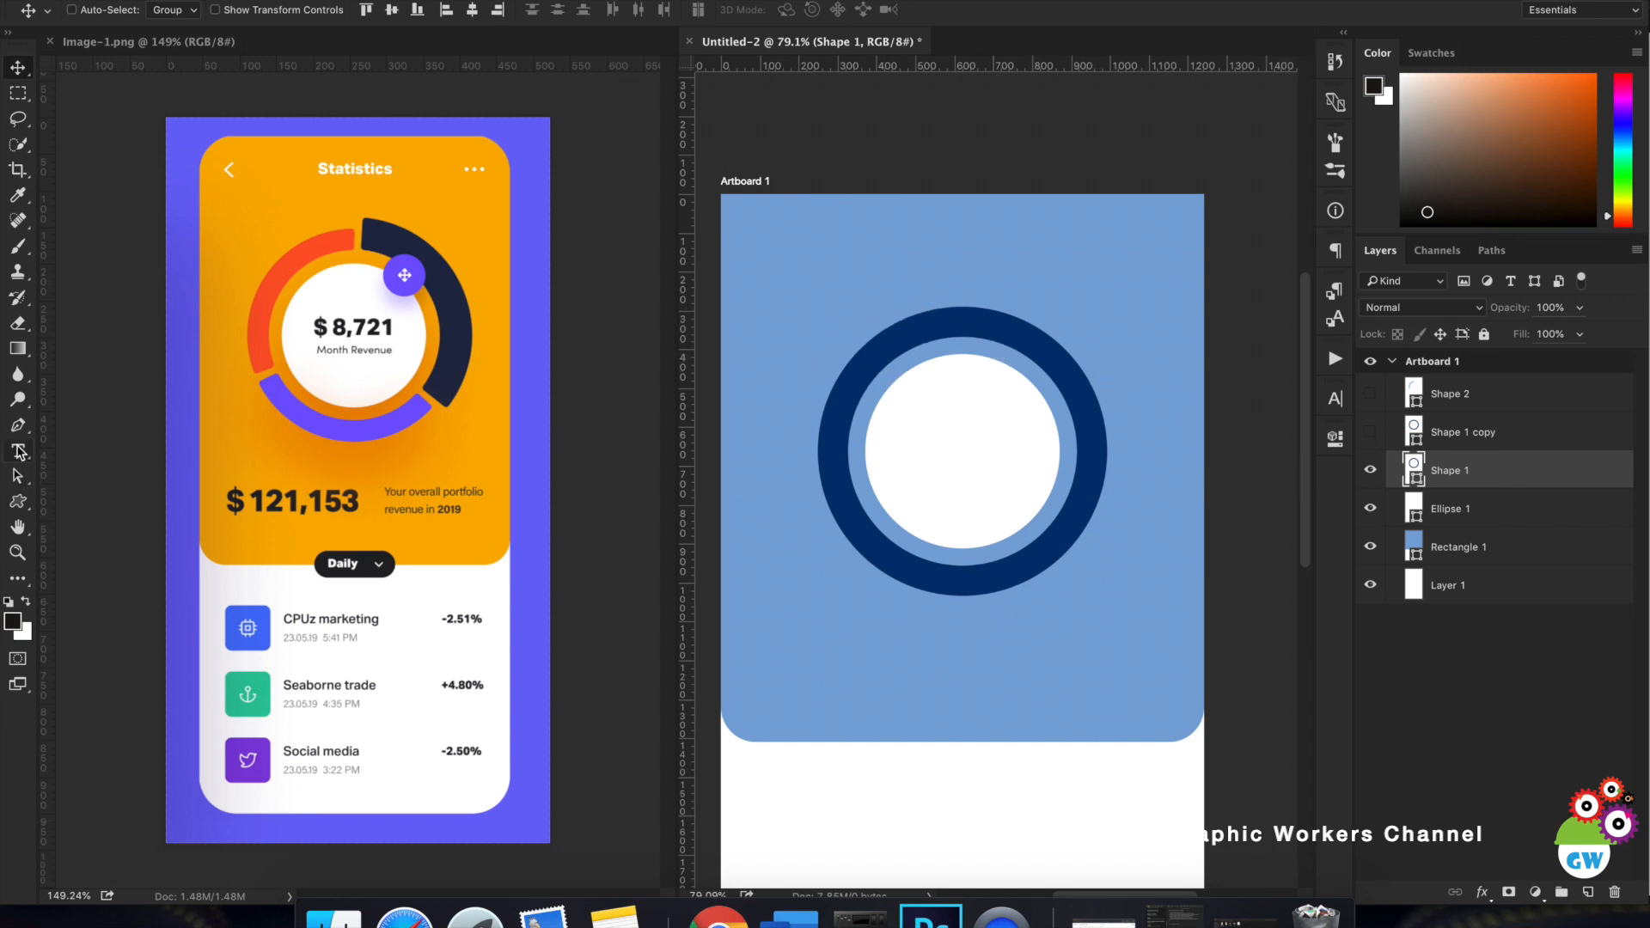
{"action": "key", "text": "p"}
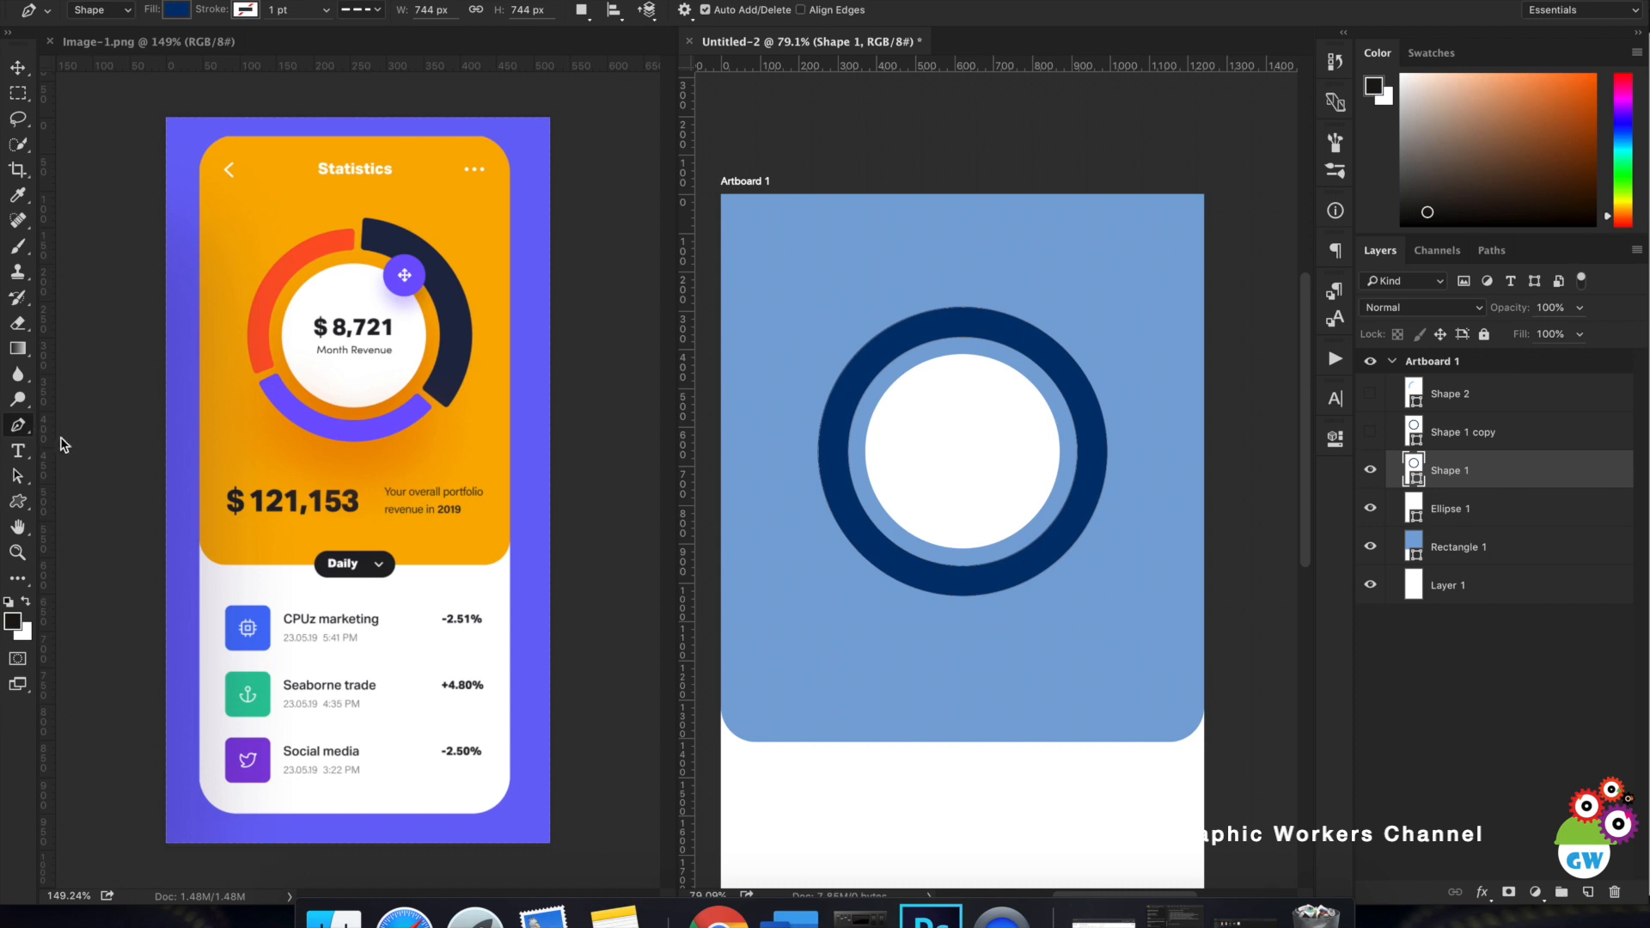
{"action": "left_click", "coordinate": [1084, 367]}
{"action": "left_click", "coordinate": [1084, 383]}
{"action": "key", "text": "super+z"}
{"action": "key", "text": "super+z"}
Thicken the original navy ring by scaling its outer circle path outward from the centre with Free Transform.
{"action": "key", "text": "a"}
{"action": "left_click", "coordinate": [1108, 454]}
{"action": "left_click", "coordinate": [1107, 453]}
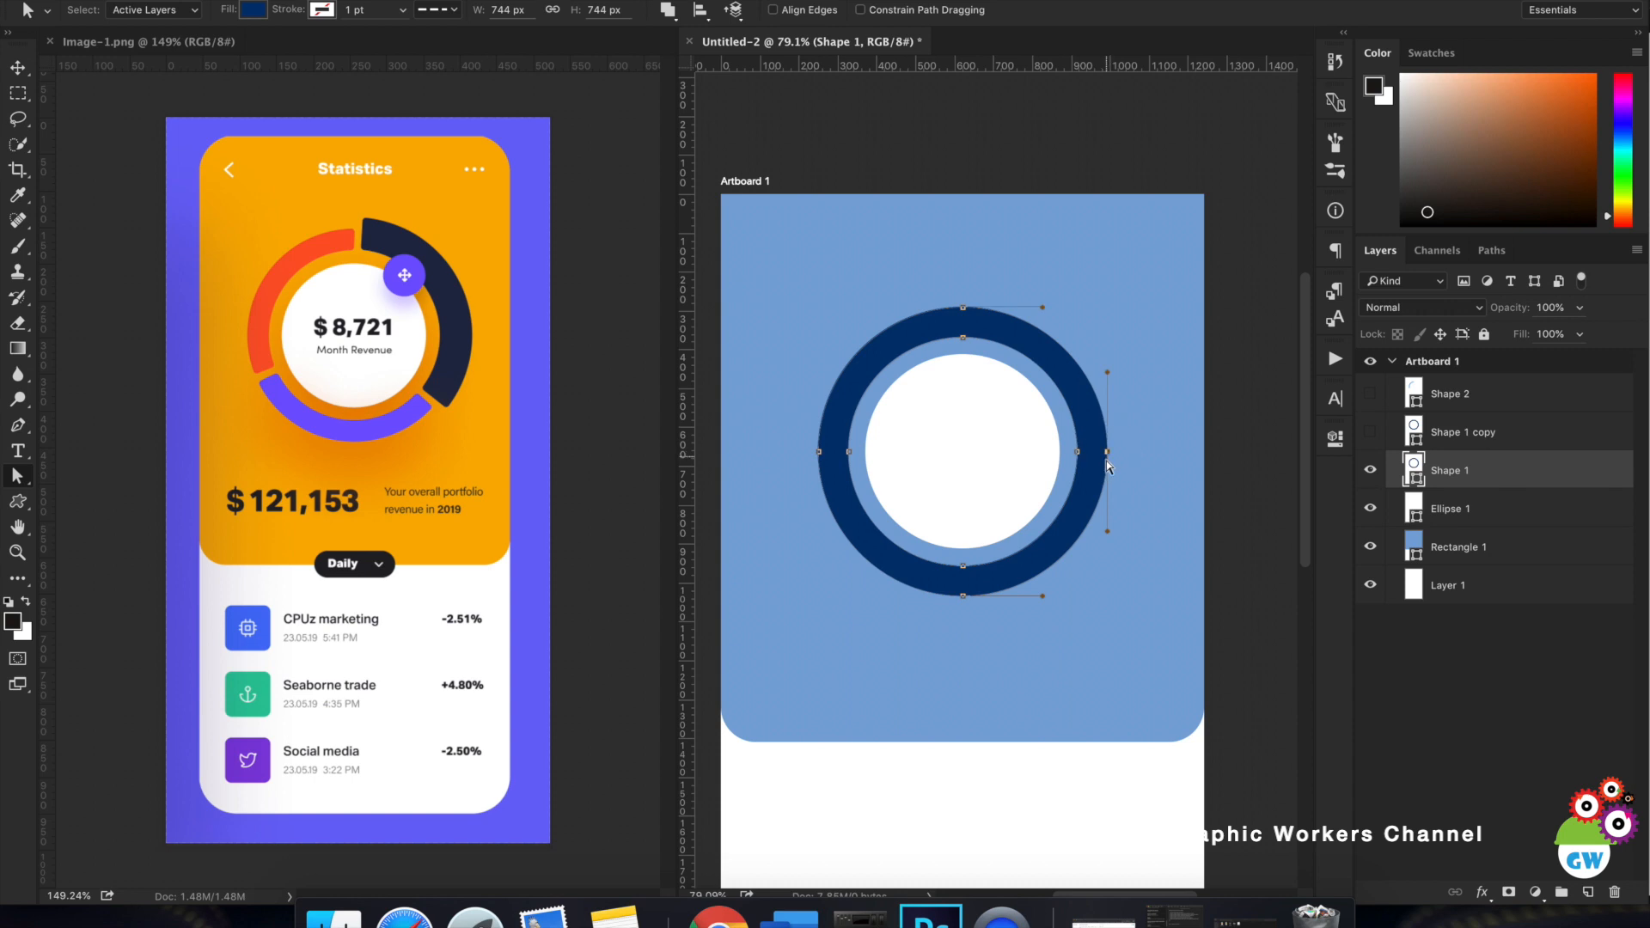
{"action": "left_click", "coordinate": [964, 597]}
{"action": "key", "text": "super+t"}
{"action": "left_click_drag", "start_coordinate": [1108, 307], "coordinate": [1119, 297]}
{"action": "key", "text": "Return"}
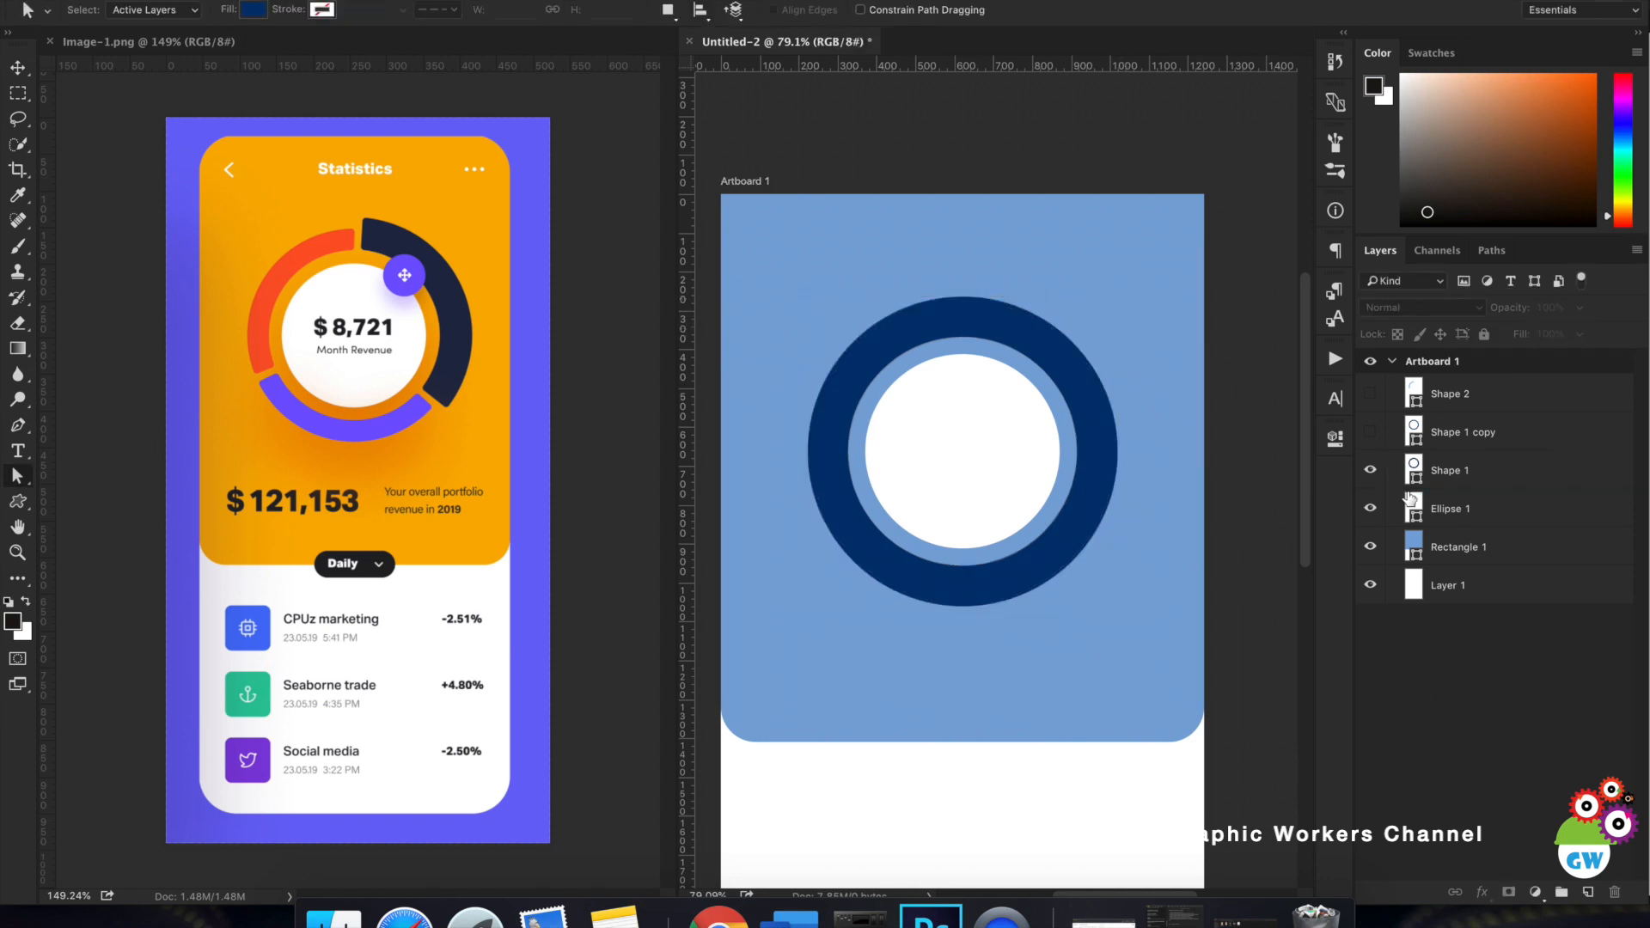
Show the light blue arc and the ring copy again, comparing the arc's thickness with the enlarged ring.
{"action": "left_click", "coordinate": [1372, 397]}
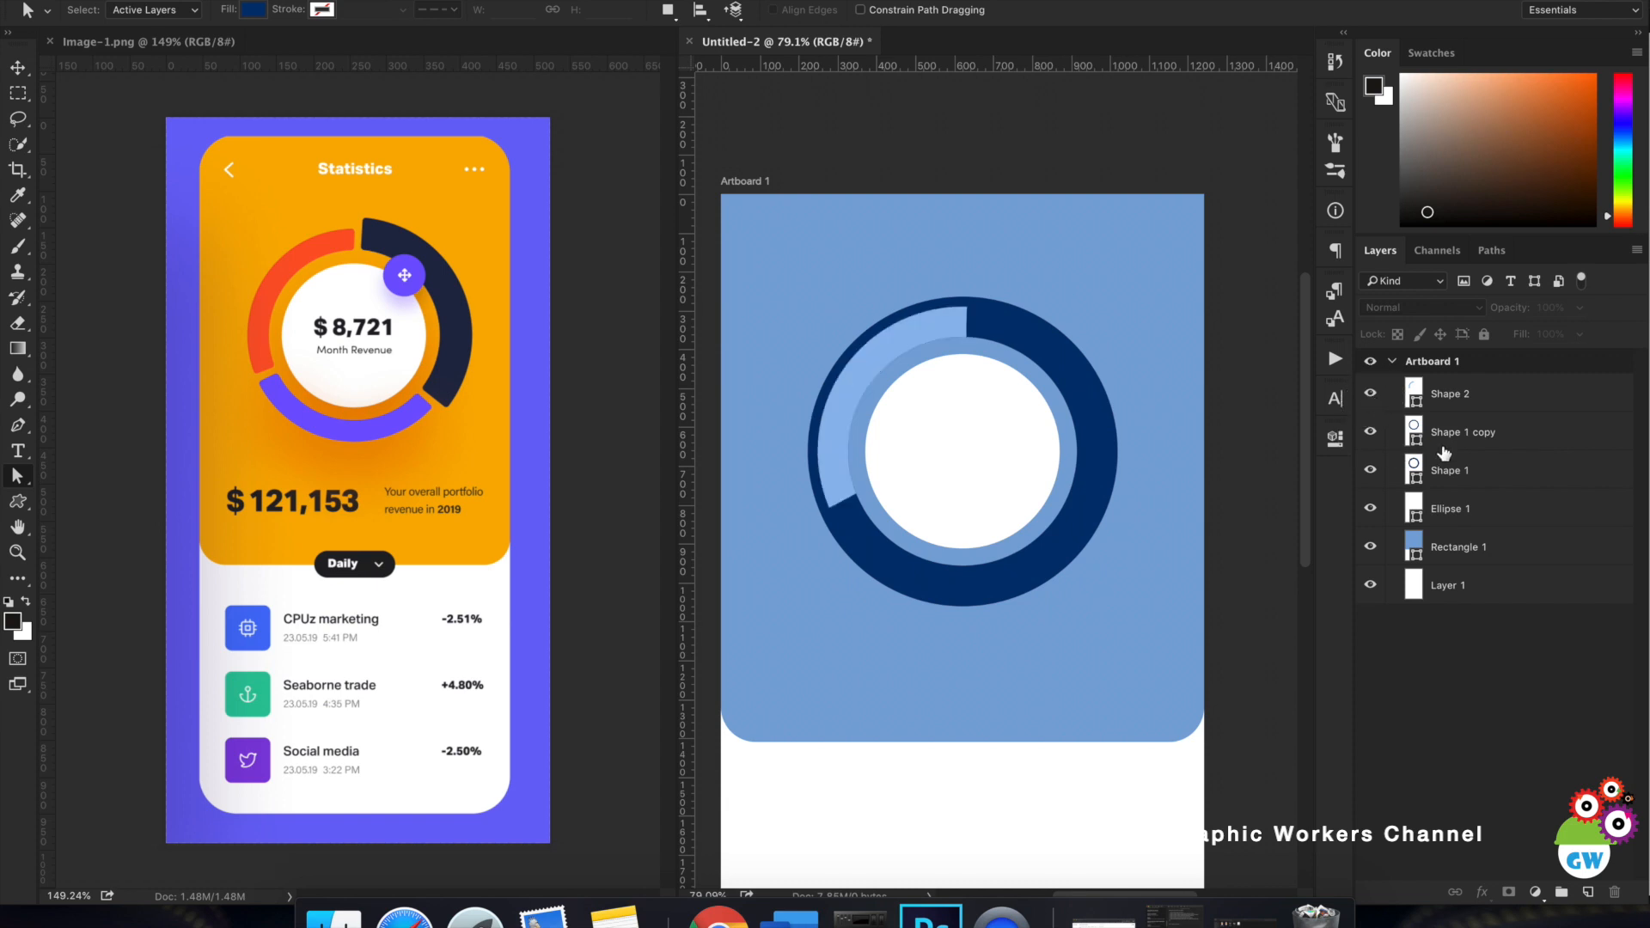
{"action": "left_click", "coordinate": [1447, 397]}
{"action": "left_click", "coordinate": [1372, 397]}
{"action": "left_click", "coordinate": [1372, 397]}
{"action": "left_click", "coordinate": [1372, 397]}
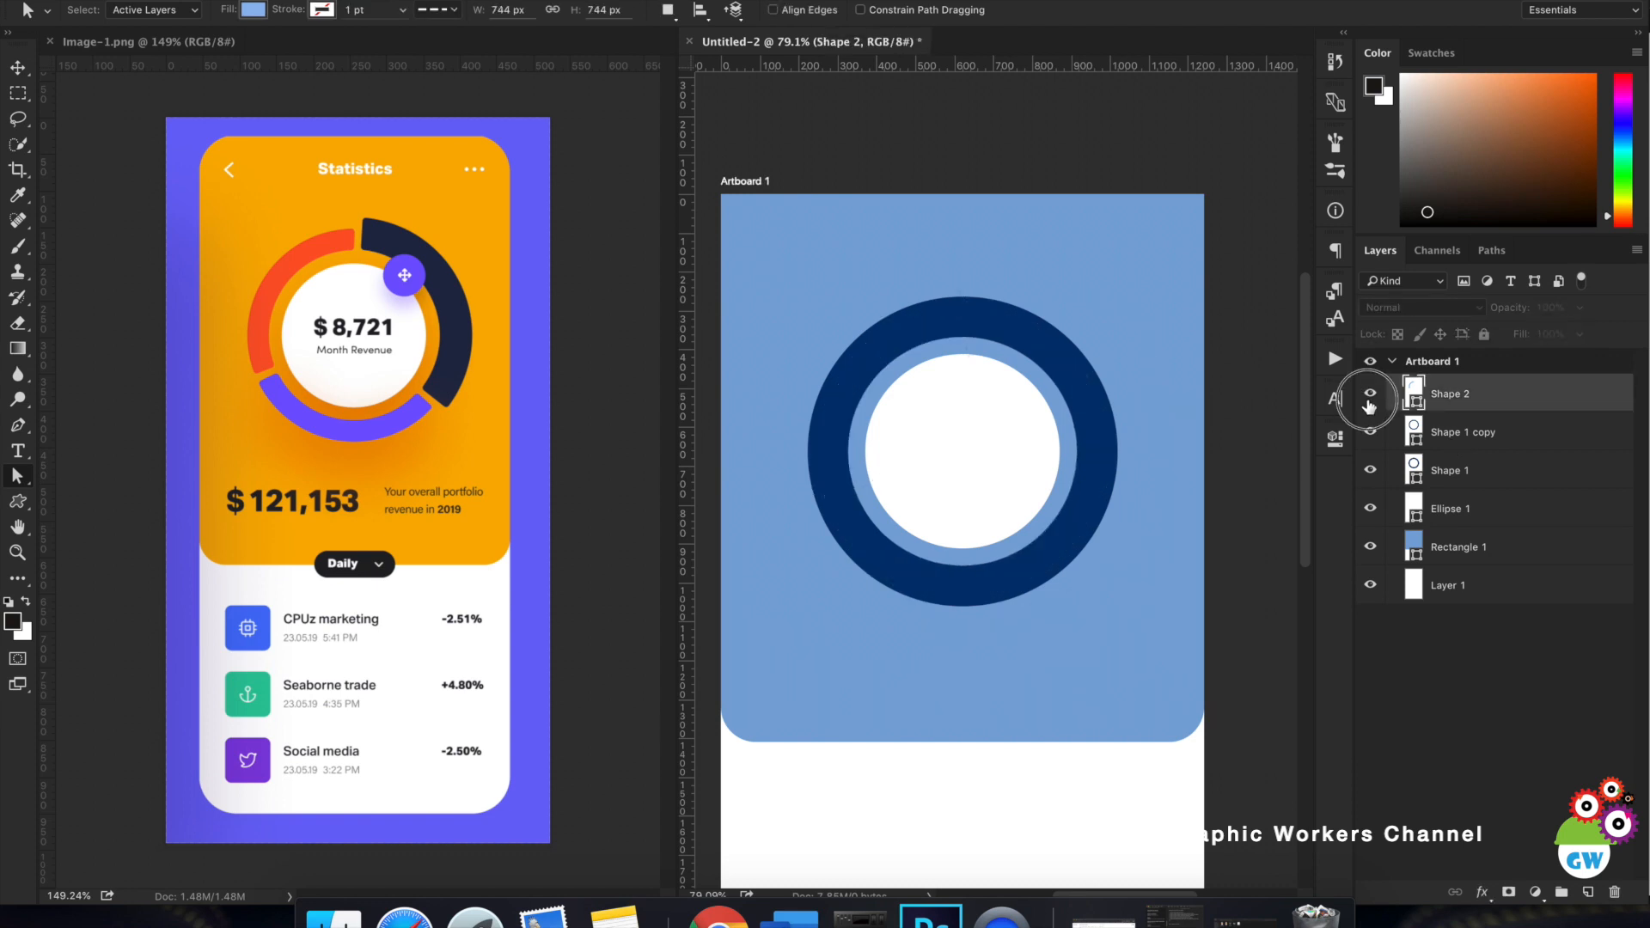
{"action": "left_click", "coordinate": [1372, 397]}
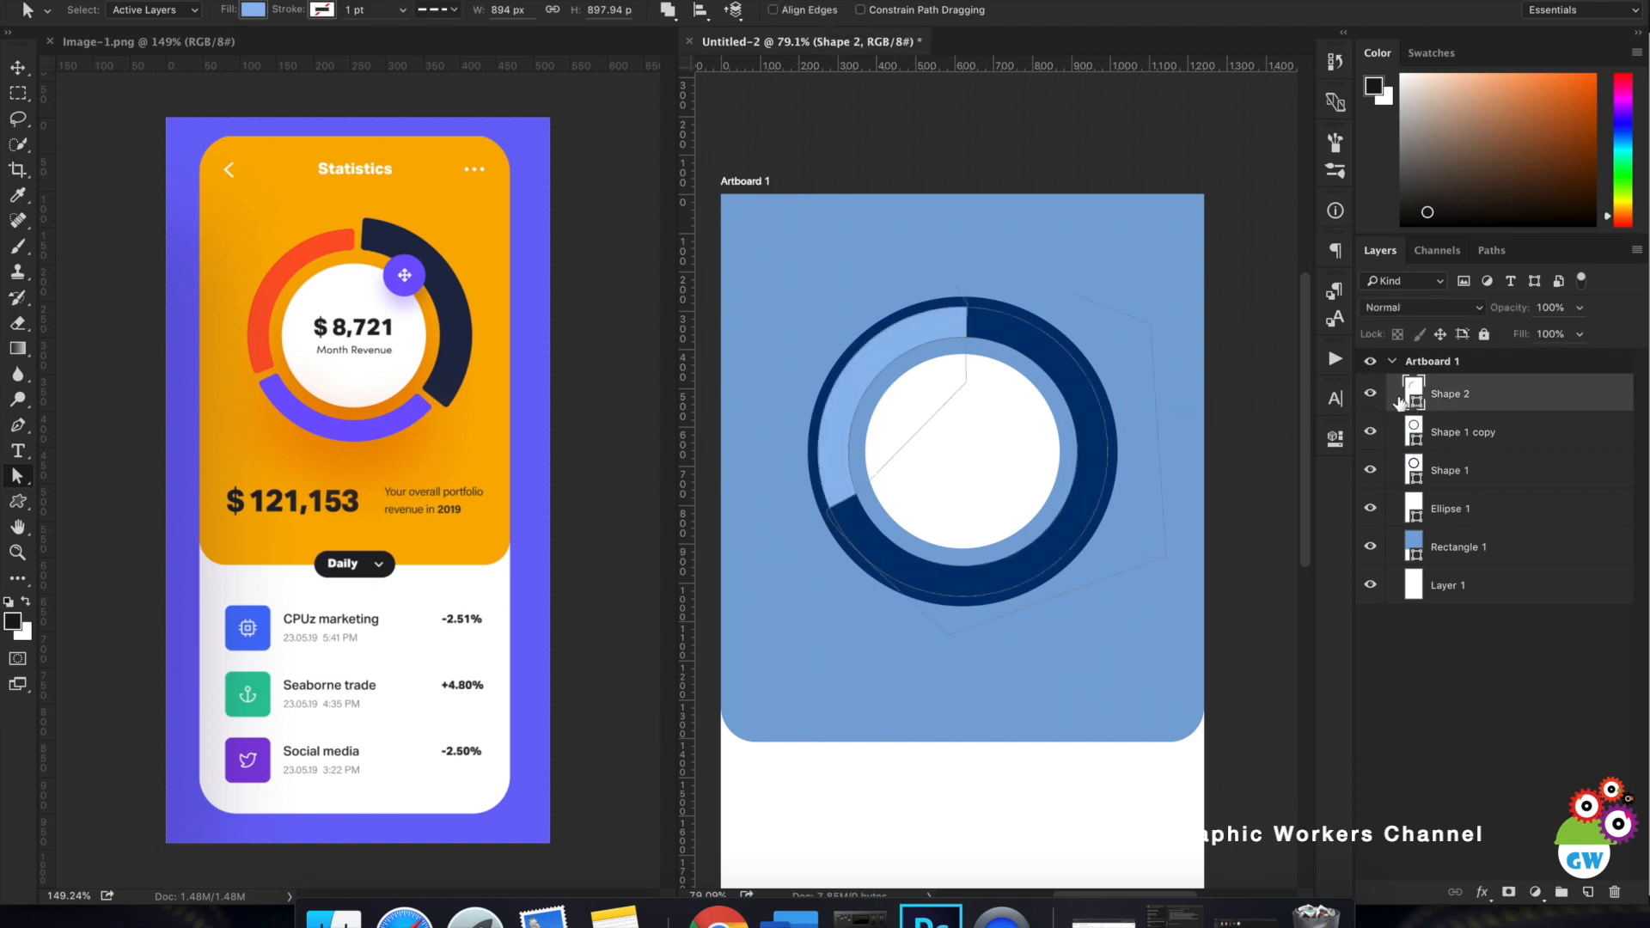
Draw a closed Pen shape about 829 by 1038 px over the ring's left and lower portions, leaving the upper-right segment uncovered.
{"action": "right_click", "coordinate": [20, 428]}
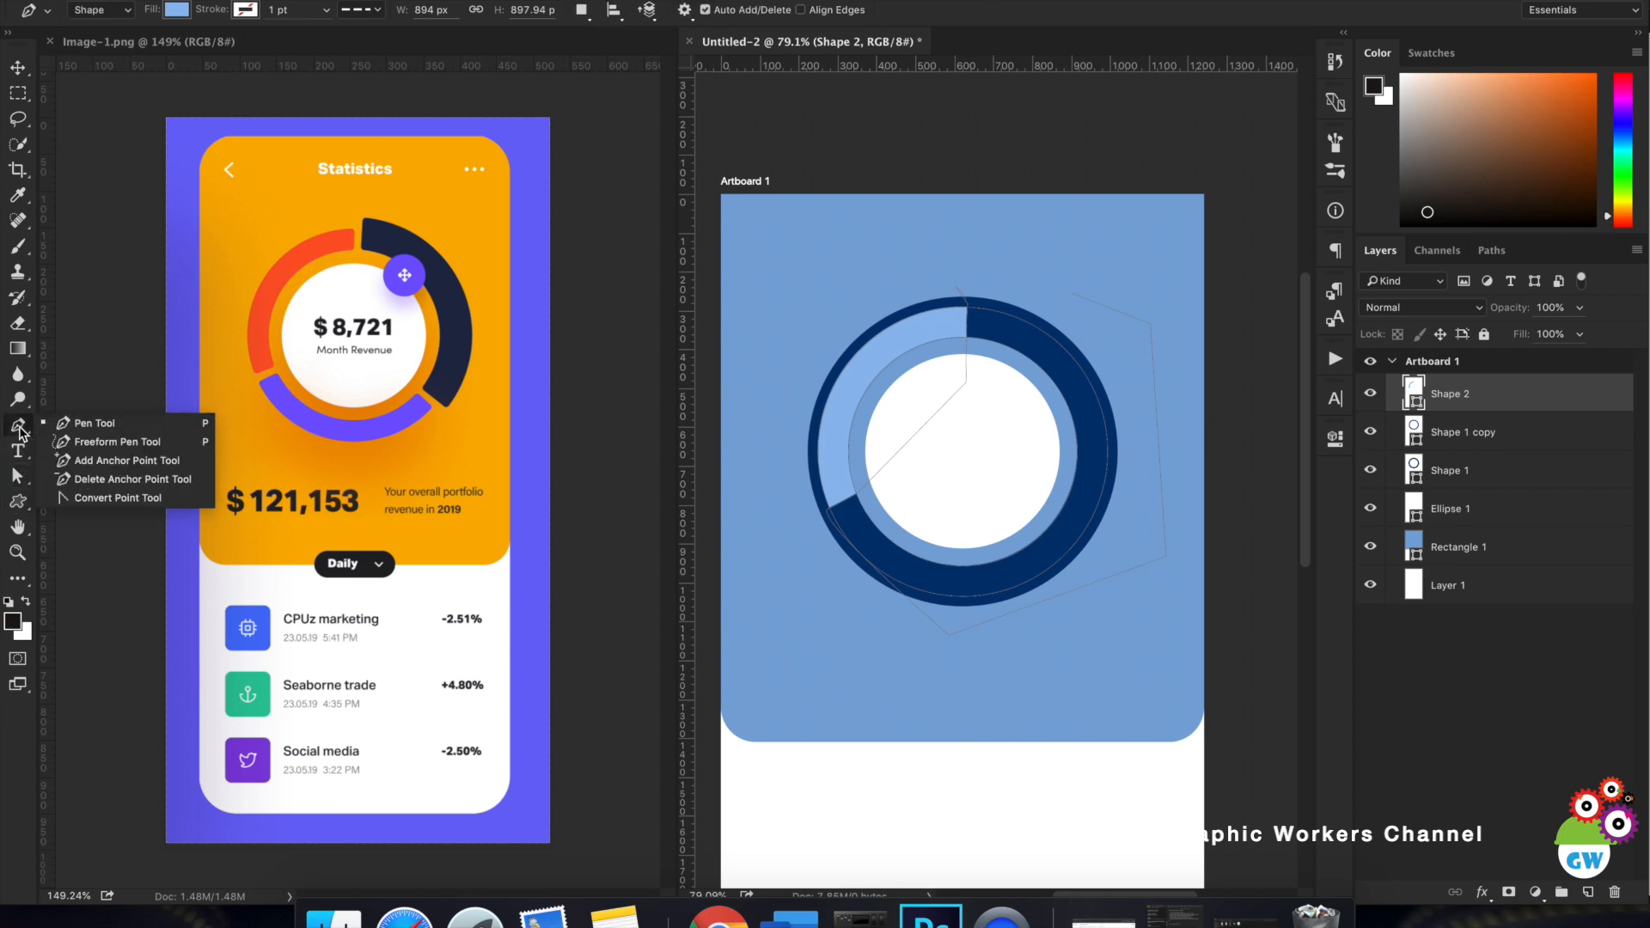
{"action": "left_click", "coordinate": [87, 422]}
{"action": "left_click", "coordinate": [1527, 749]}
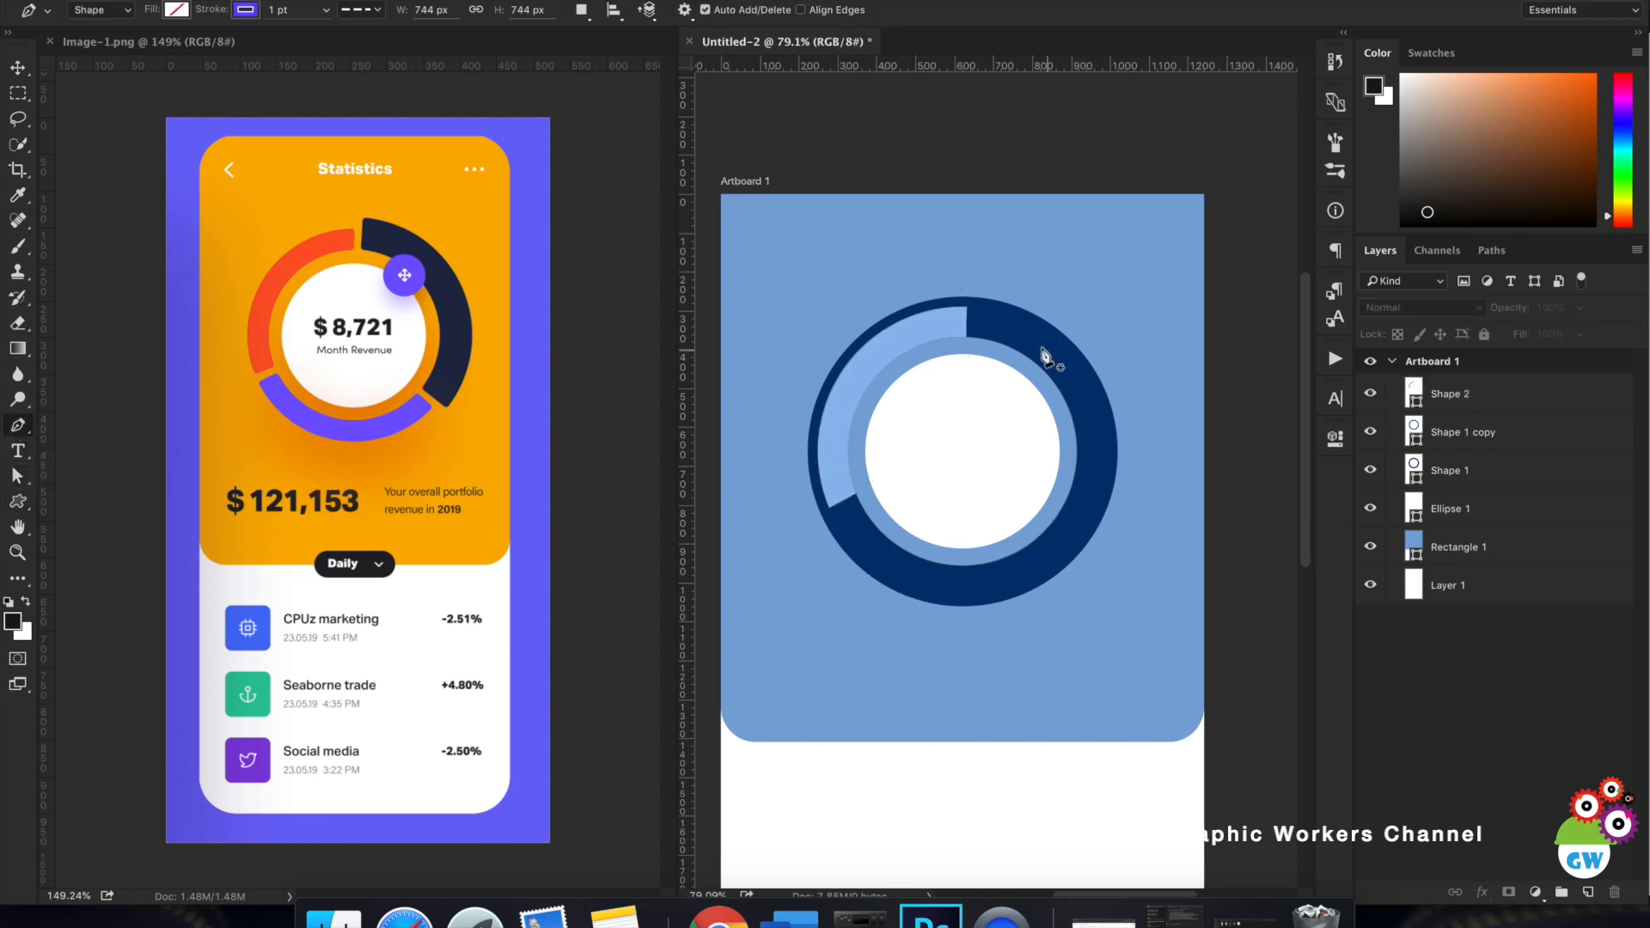
{"action": "left_click", "coordinate": [974, 286]}
{"action": "left_click", "coordinate": [974, 348]}
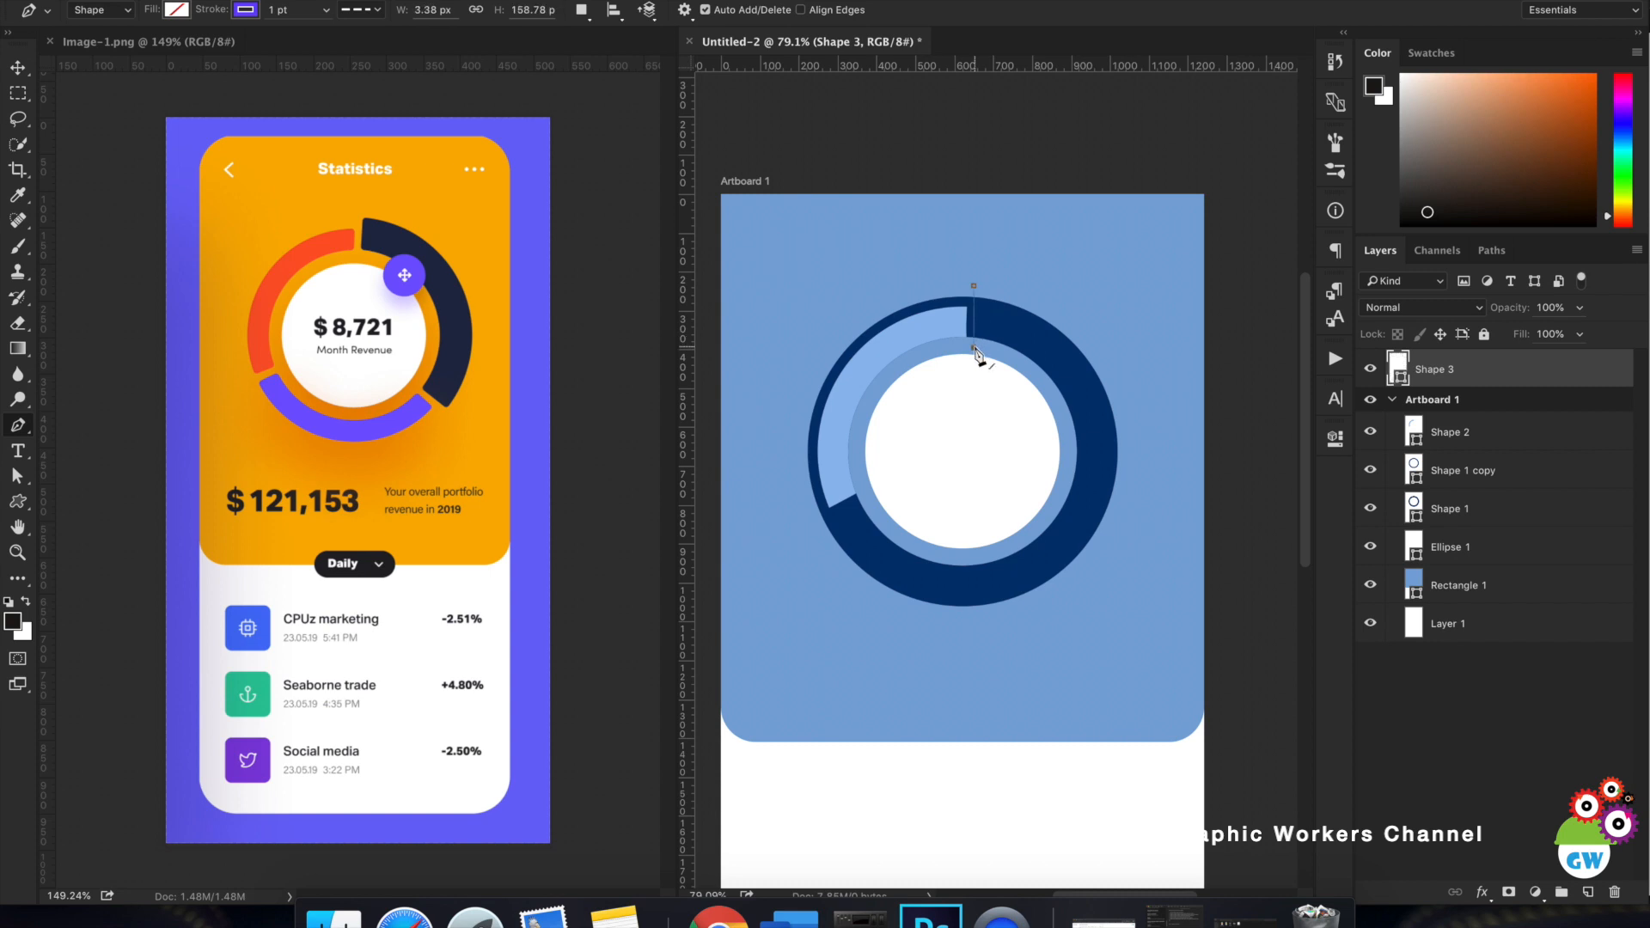
{"action": "left_click", "coordinate": [1020, 523]}
{"action": "left_click", "coordinate": [1082, 576]}
{"action": "left_click", "coordinate": [1088, 623]}
{"action": "left_click", "coordinate": [855, 670]}
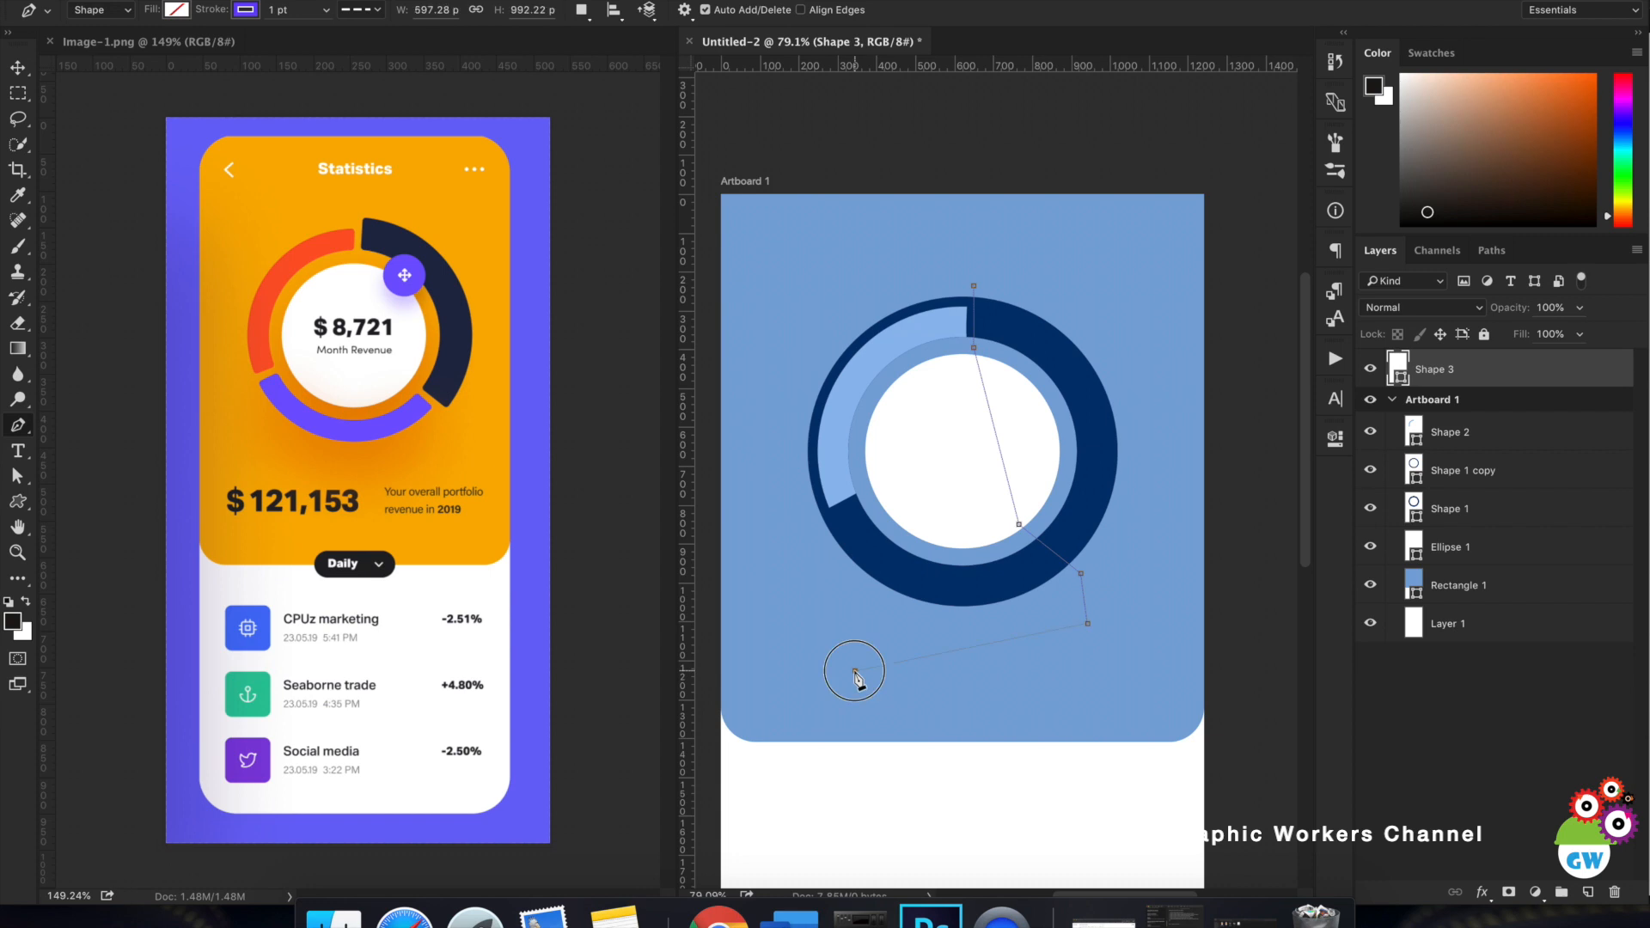
{"action": "left_click", "coordinate": [790, 592]}
{"action": "left_click", "coordinate": [765, 379]}
{"action": "left_click", "coordinate": [806, 291]}
{"action": "left_click", "coordinate": [946, 267]}
{"action": "left_click", "coordinate": [972, 289]}
Fill the pen shape with navy and no stroke, and place its layer directly above the enlarged ring.
{"action": "left_click", "coordinate": [246, 13]}
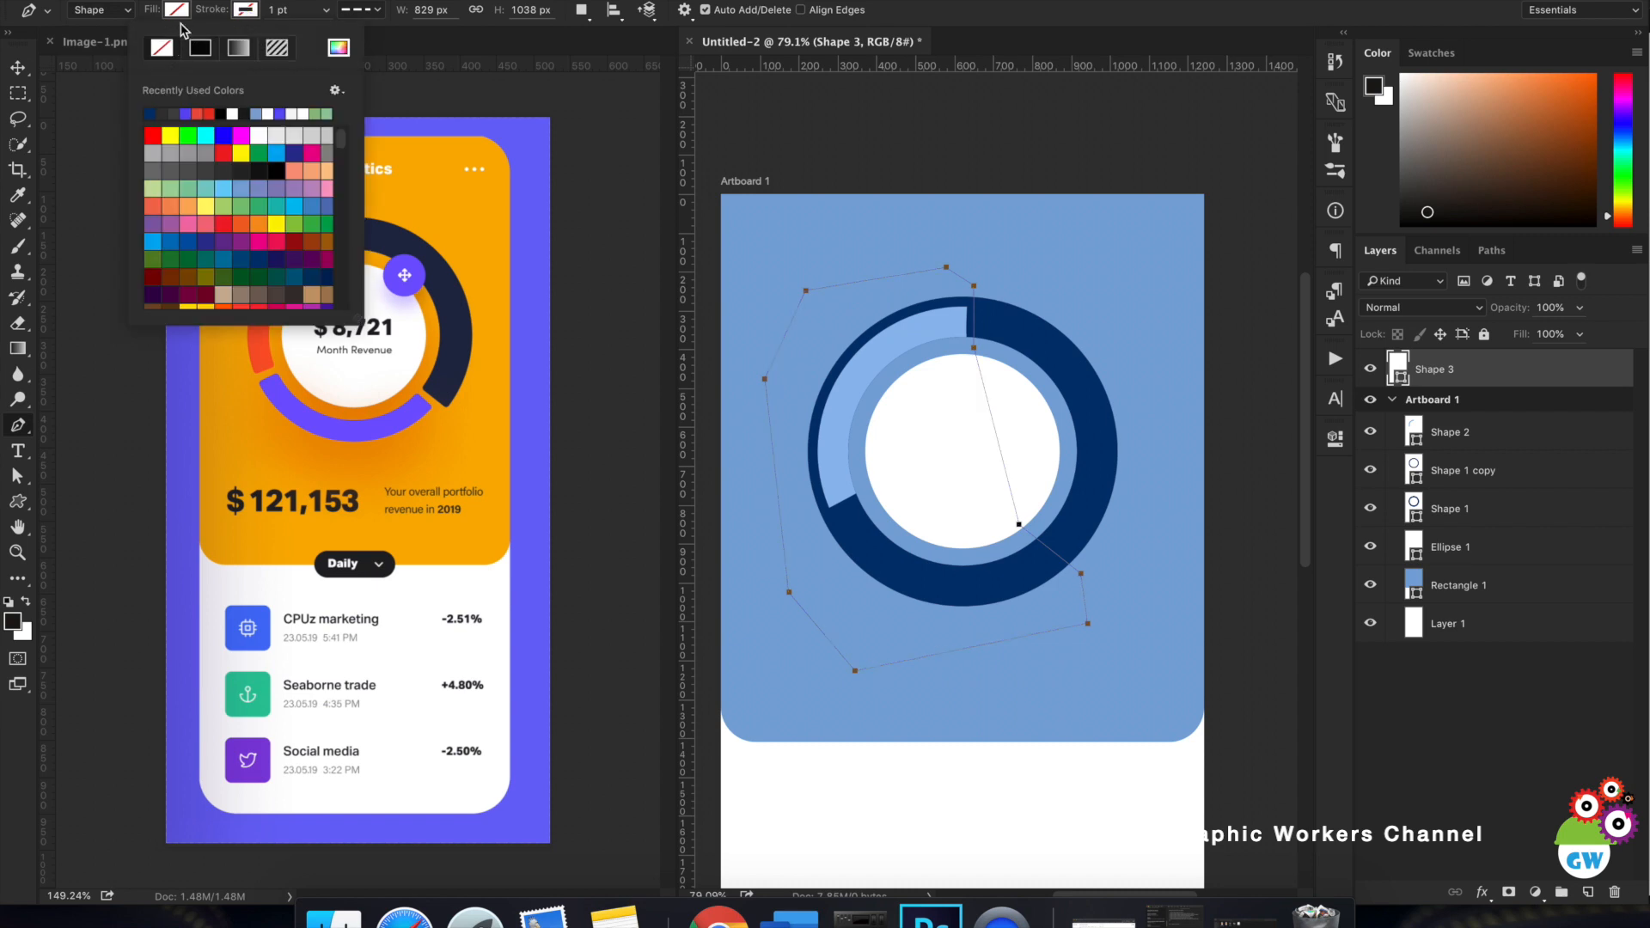
{"action": "left_click", "coordinate": [83, 113]}
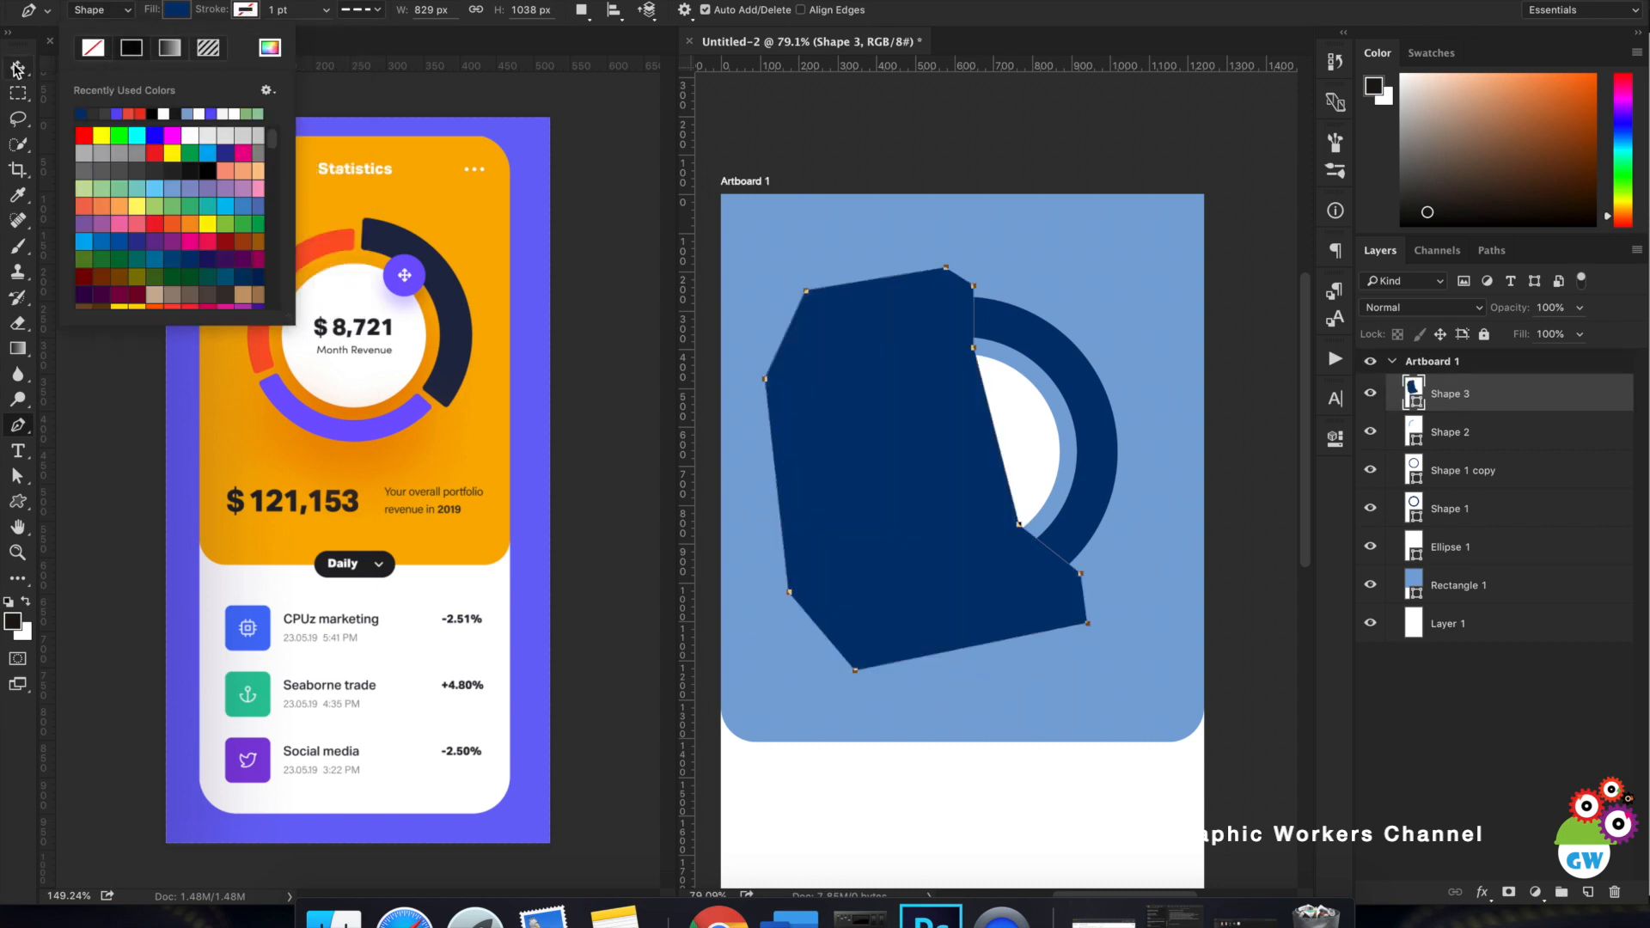
{"action": "left_click", "coordinate": [17, 69]}
{"action": "left_click_drag", "start_coordinate": [1462, 393], "coordinate": [1462, 488]}
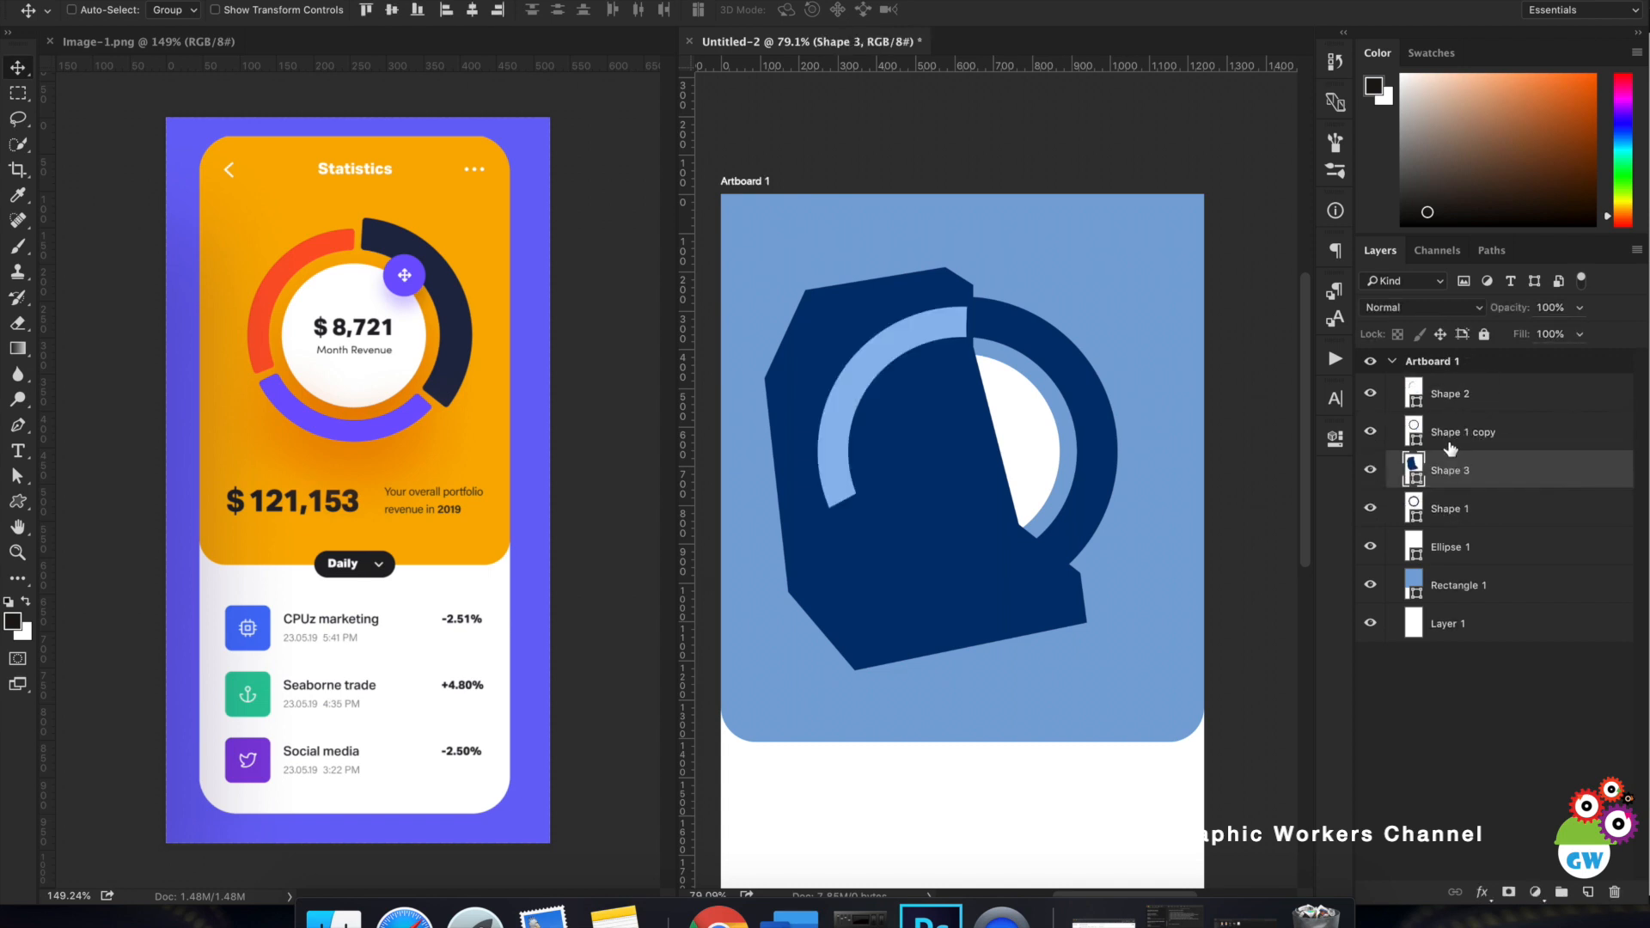
Recolour the enlarged original ring to blue 2a74cd so it stands apart from its copy and the pen shape.
{"action": "left_click", "coordinate": [1445, 439]}
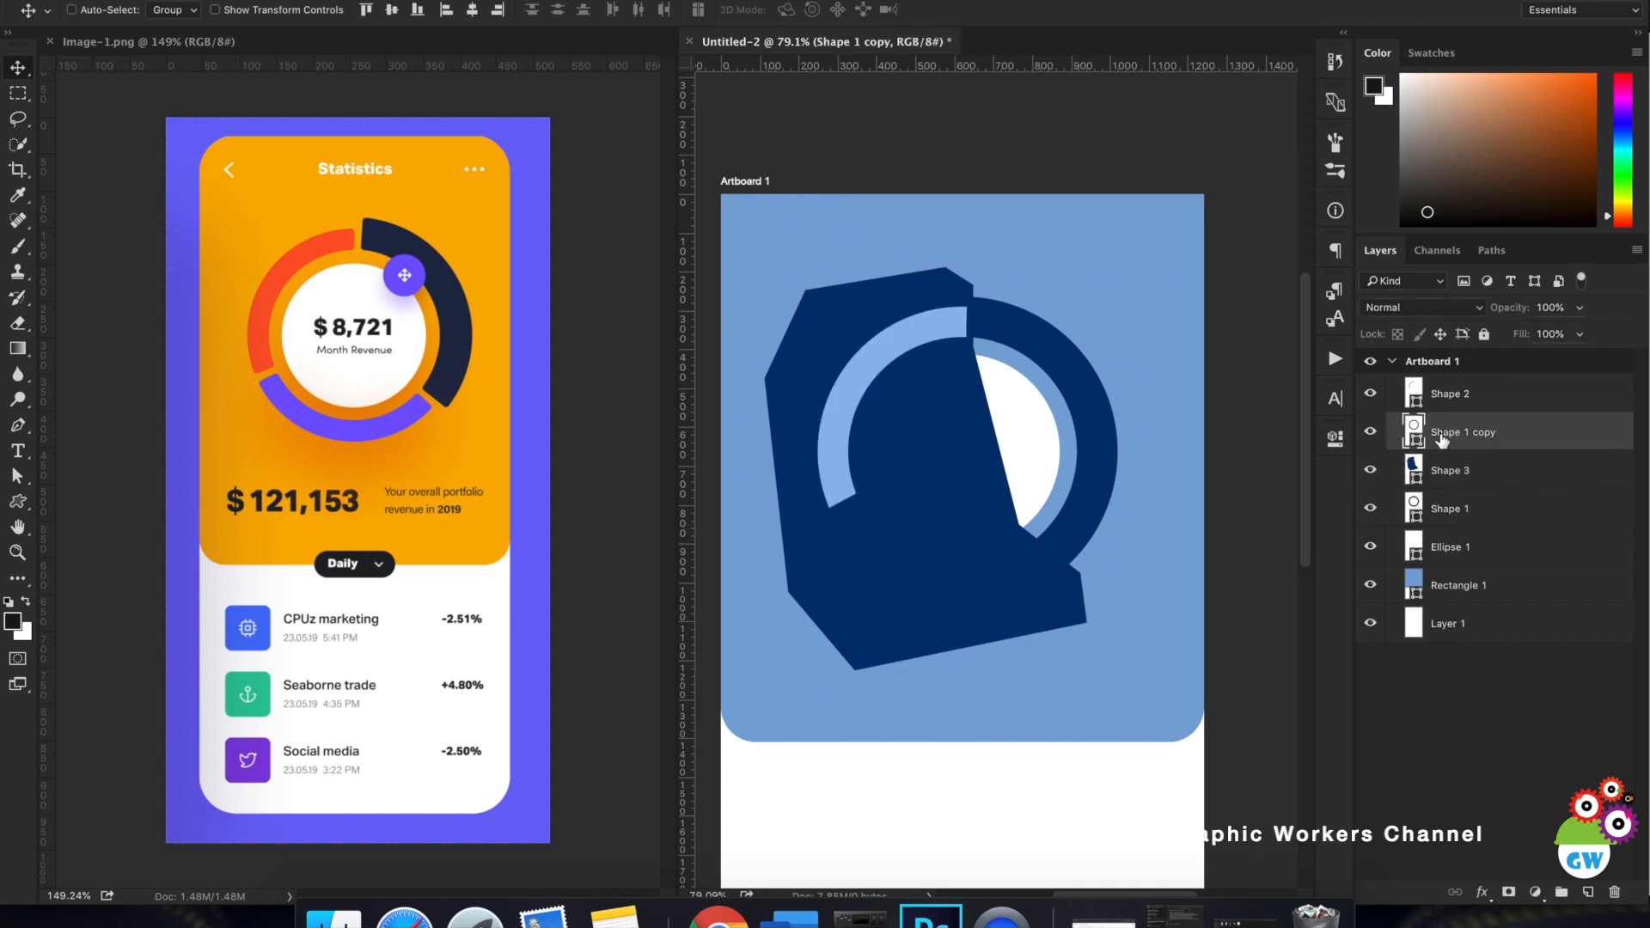
{"action": "left_click", "coordinate": [1370, 432]}
{"action": "left_click", "coordinate": [1370, 431]}
{"action": "left_click", "coordinate": [1467, 475]}
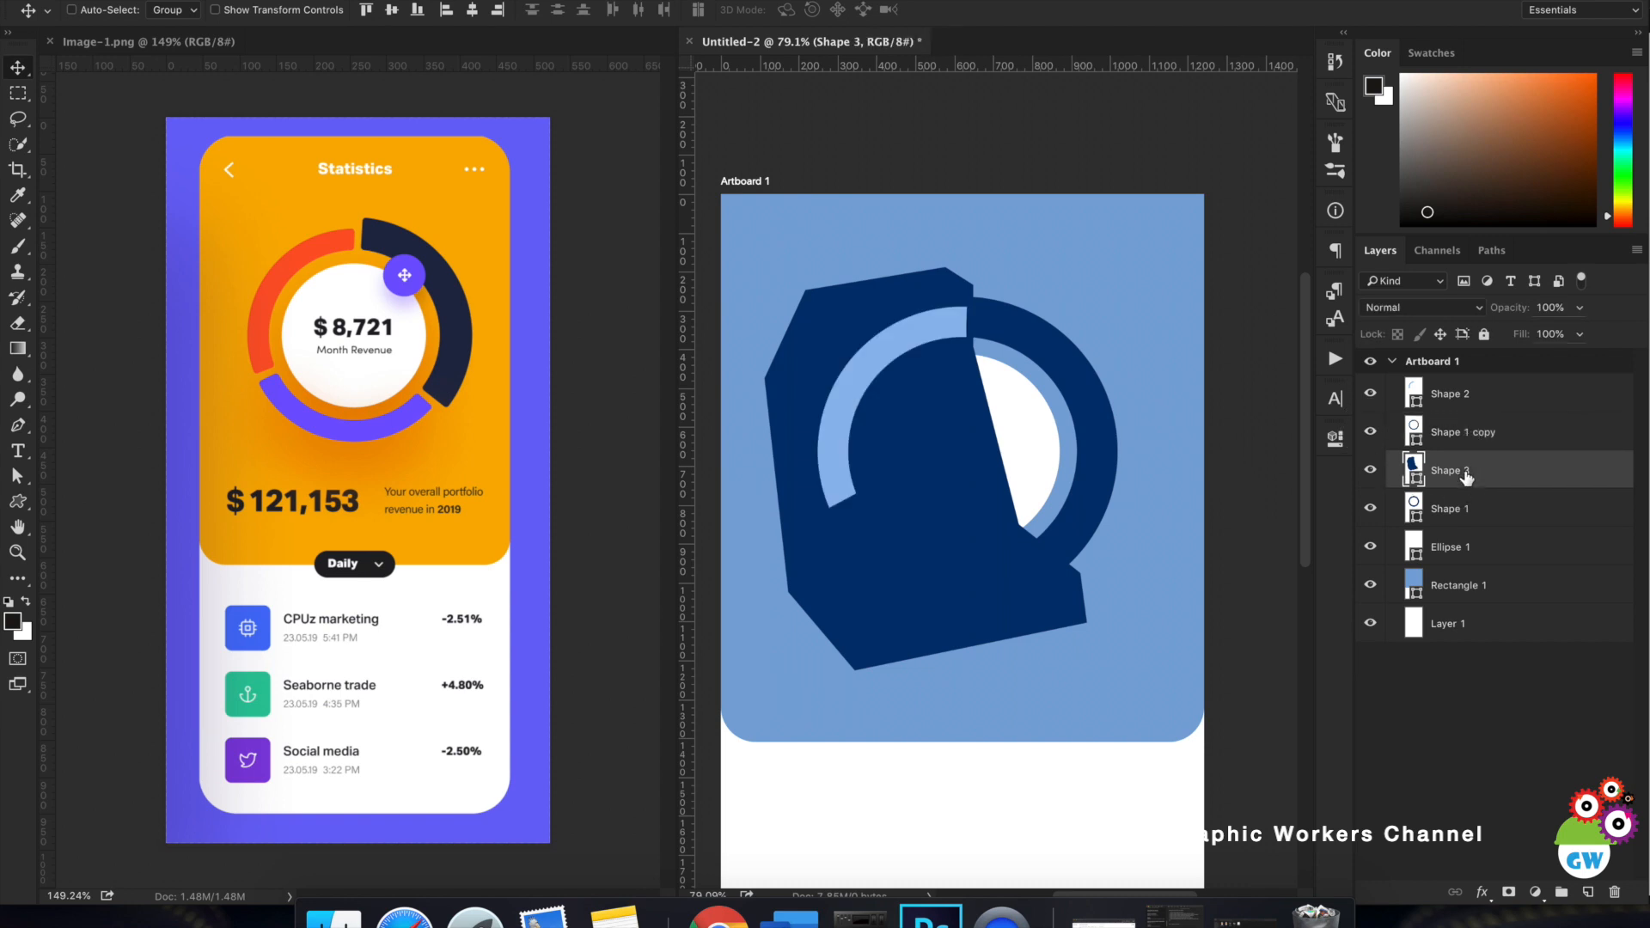
{"action": "left_click", "coordinate": [1383, 474]}
{"action": "left_click", "coordinate": [1383, 475]}
{"action": "left_click", "coordinate": [1451, 506]}
{"action": "double_click", "coordinate": [1415, 506]}
{"action": "left_click", "coordinate": [1322, 342]}
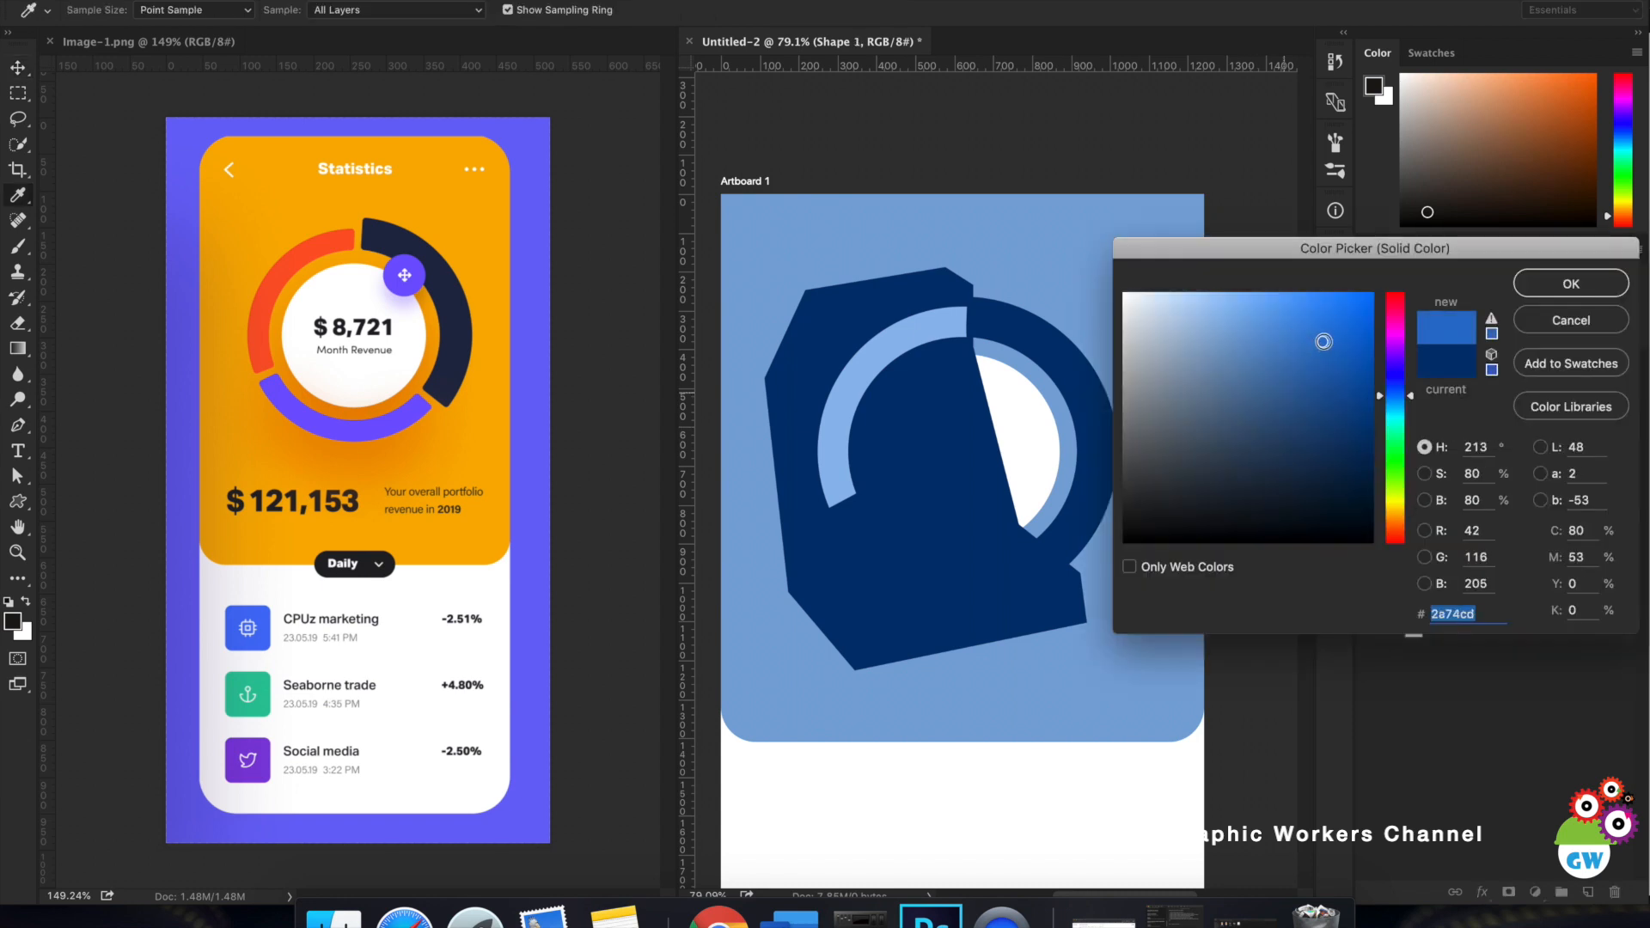
{"action": "left_click", "coordinate": [1551, 289]}
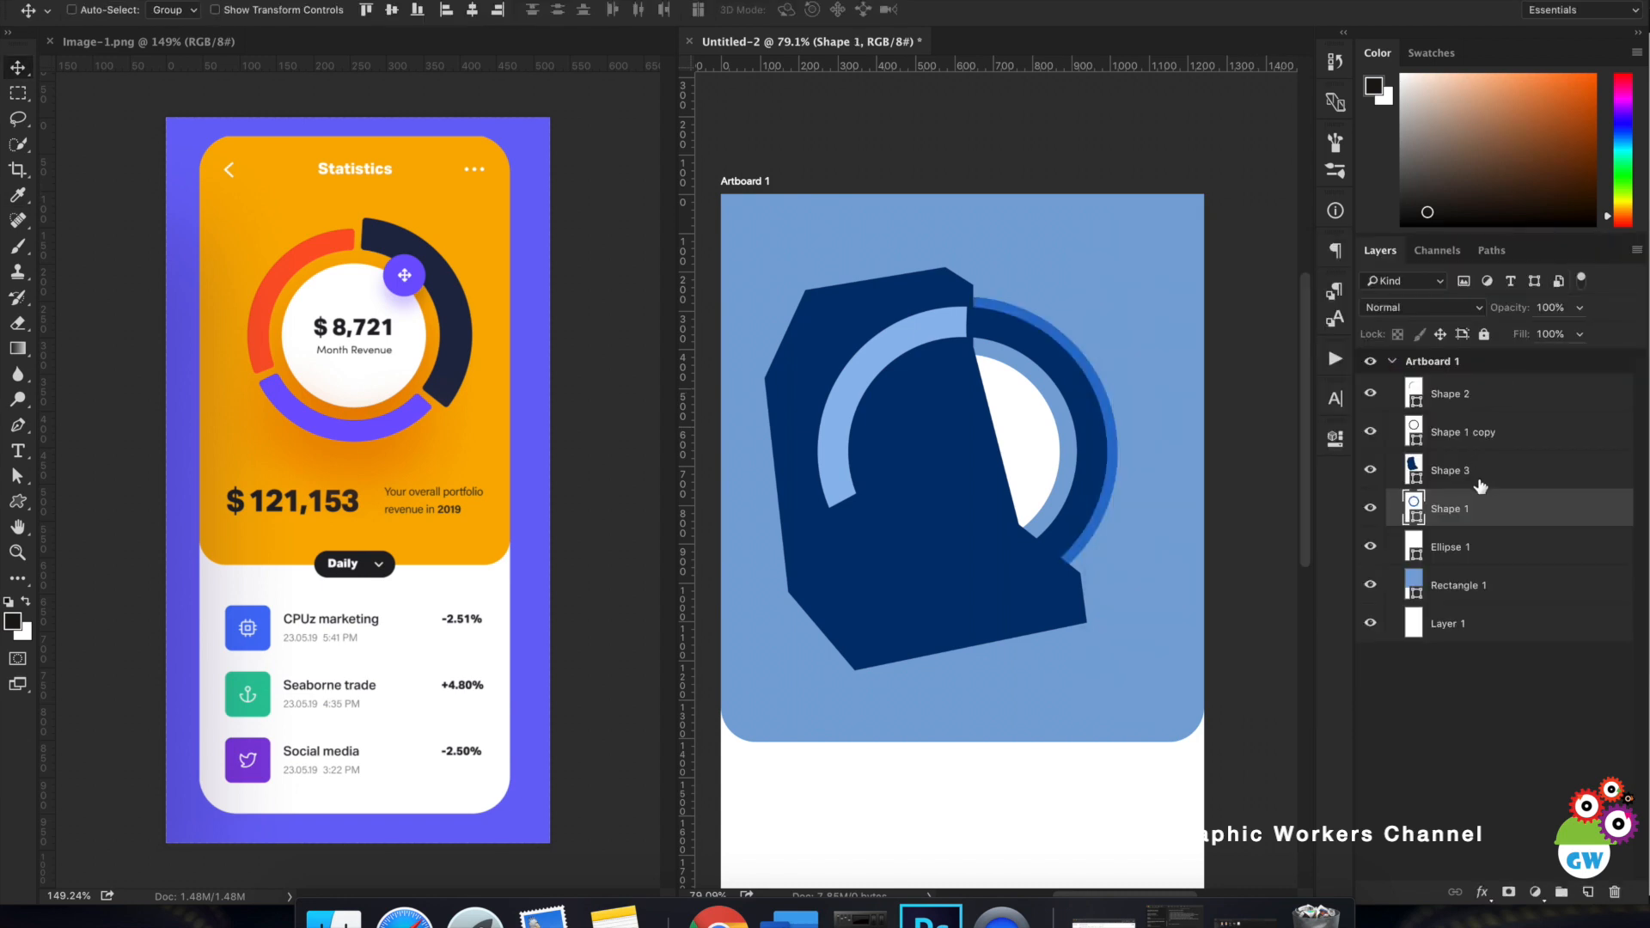
Hide the ring copy and select the pen shape and the enlarged blue ring layers together.
{"action": "left_click", "coordinate": [1372, 436]}
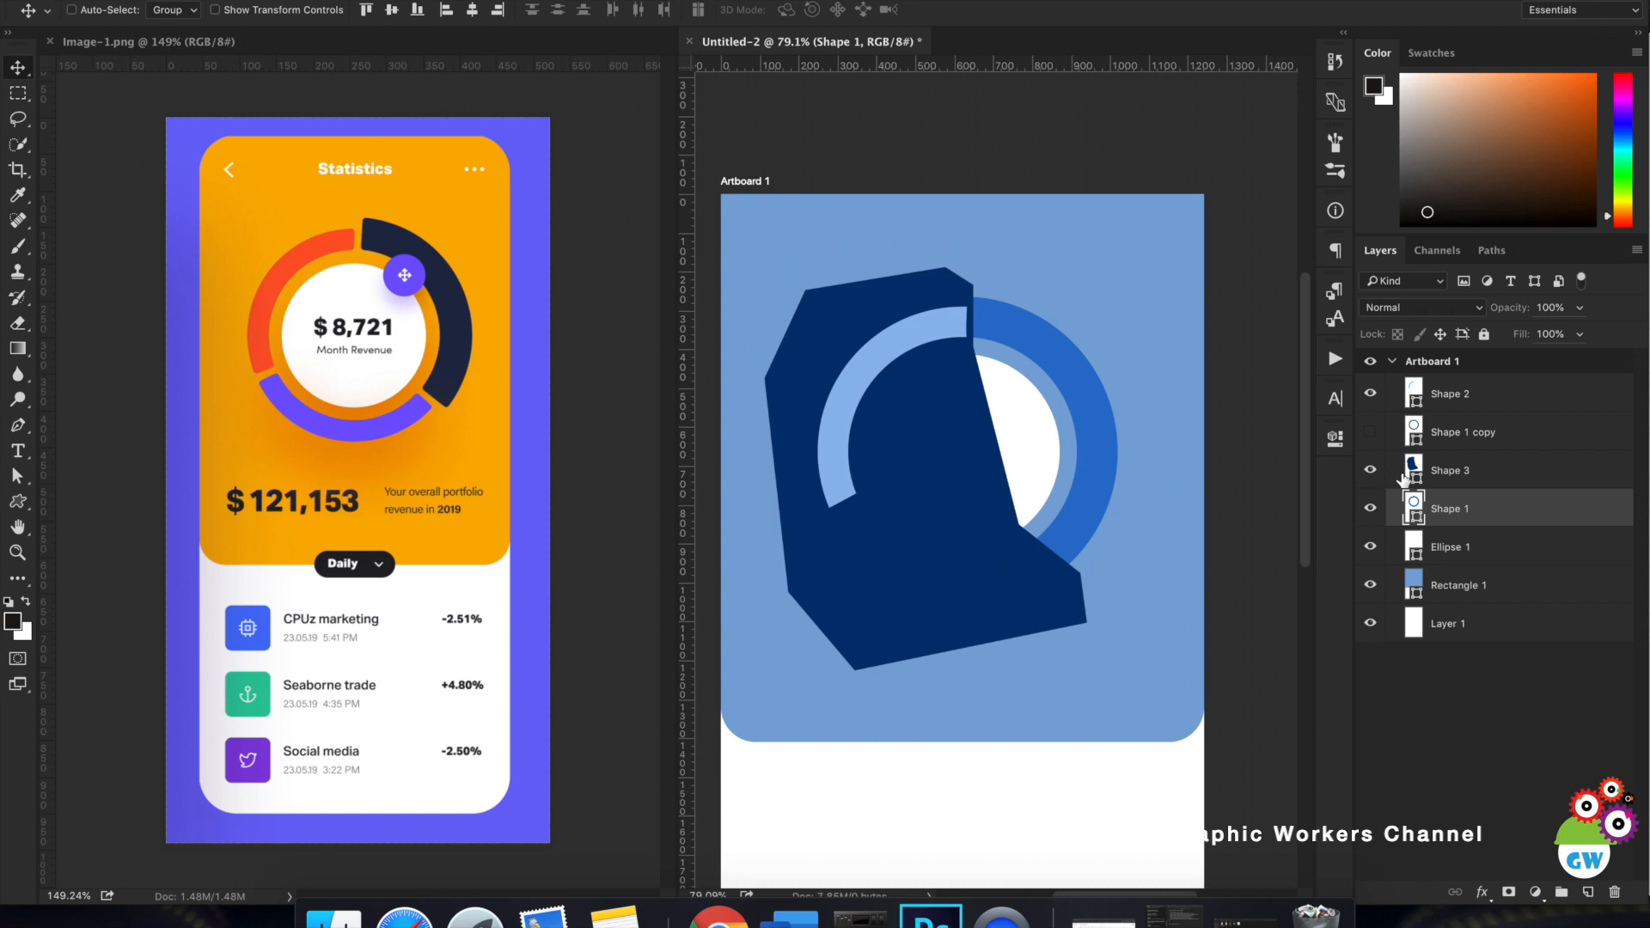
{"action": "left_click", "coordinate": [1372, 508]}
{"action": "left_click", "coordinate": [1371, 508]}
{"action": "left_click", "coordinate": [1373, 469]}
{"action": "left_click", "coordinate": [1373, 470]}
{"action": "left_click", "coordinate": [1373, 470]}
{"action": "left_click", "coordinate": [1373, 469]}
{"action": "left_click", "coordinate": [1492, 476], "text": "shift"}
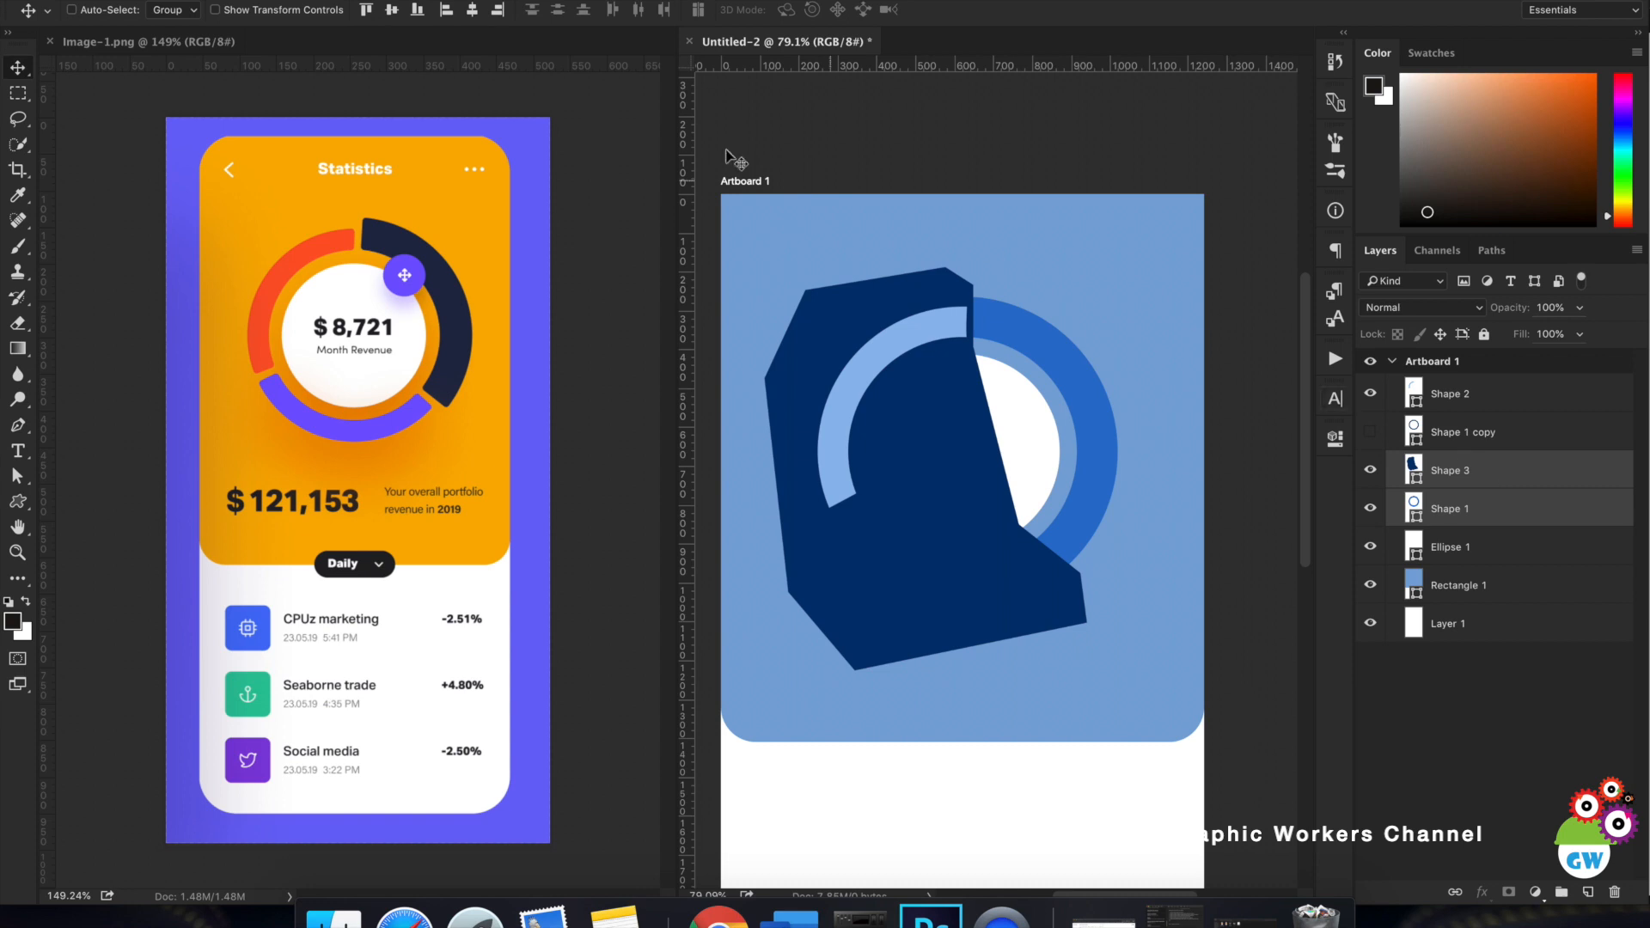
Try combining the pen shape and the blue ring with Subtract Shapes at Overlap, and undo it.
{"action": "left_click", "coordinate": [325, 0]}
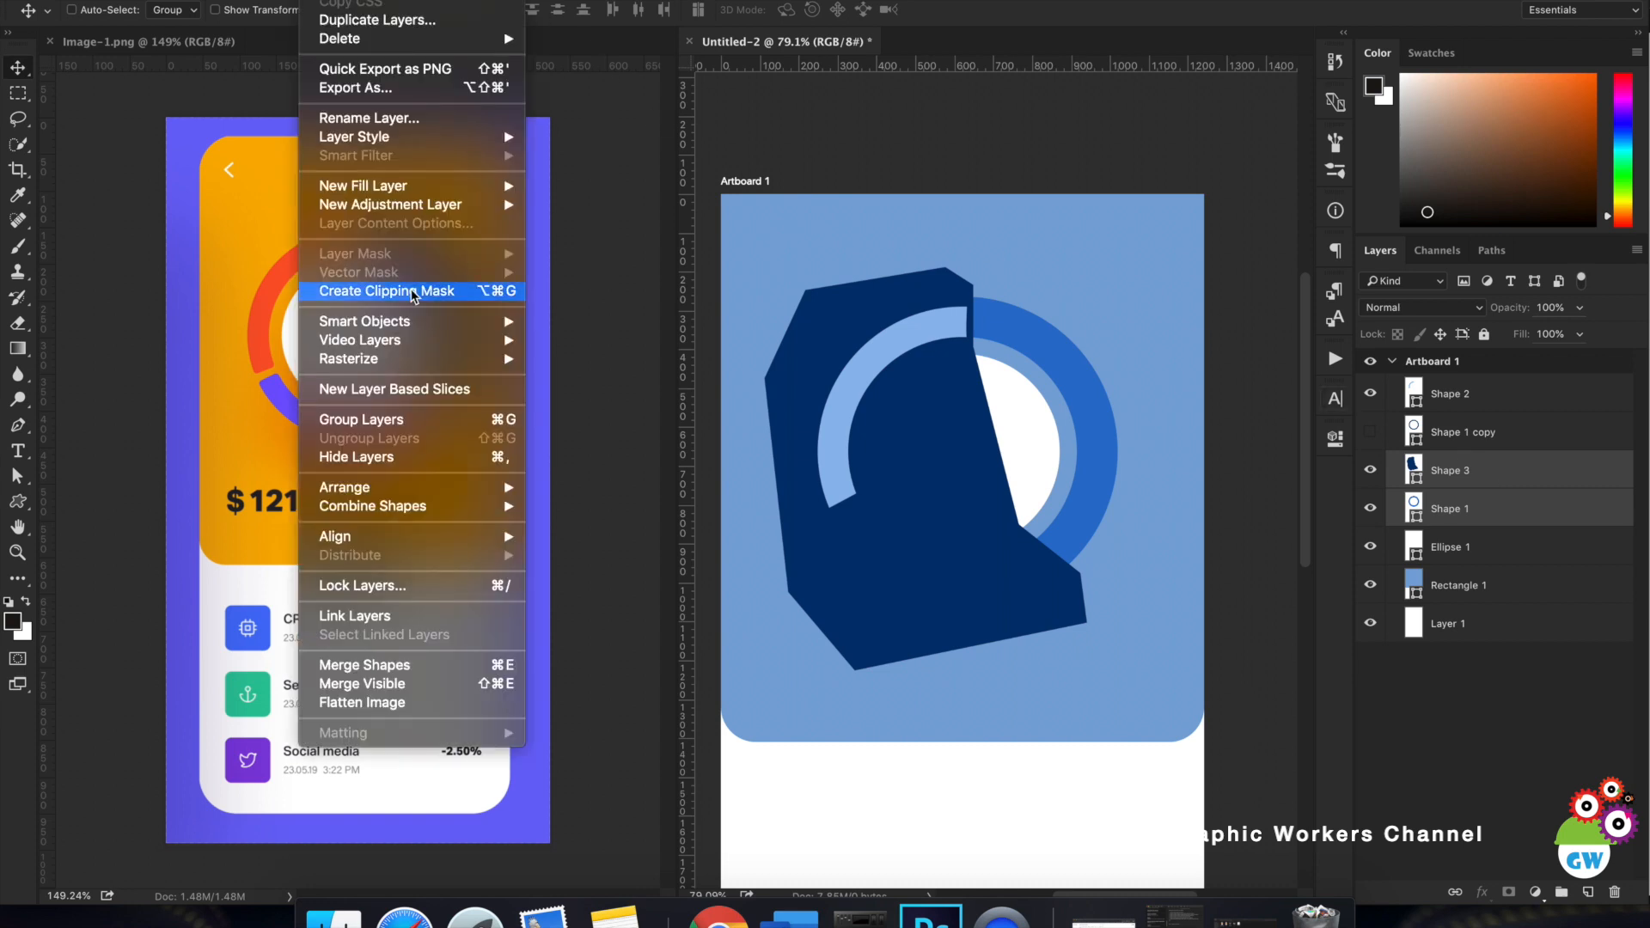
{"action": "mouse_move", "coordinate": [404, 506]}
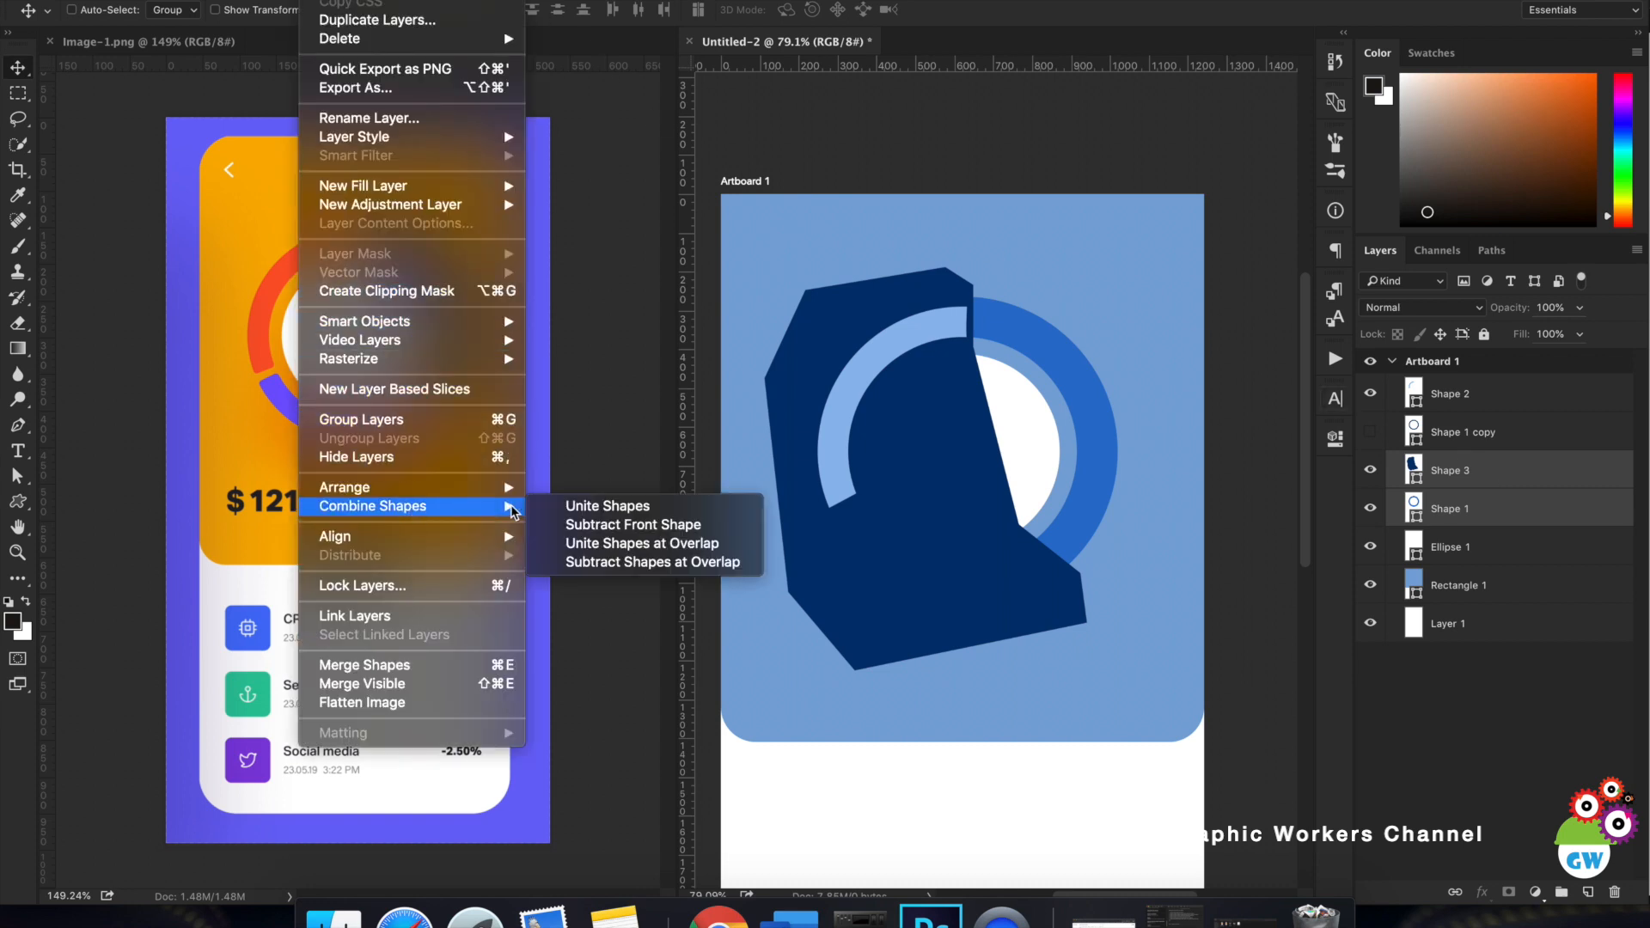
{"action": "left_click", "coordinate": [666, 563]}
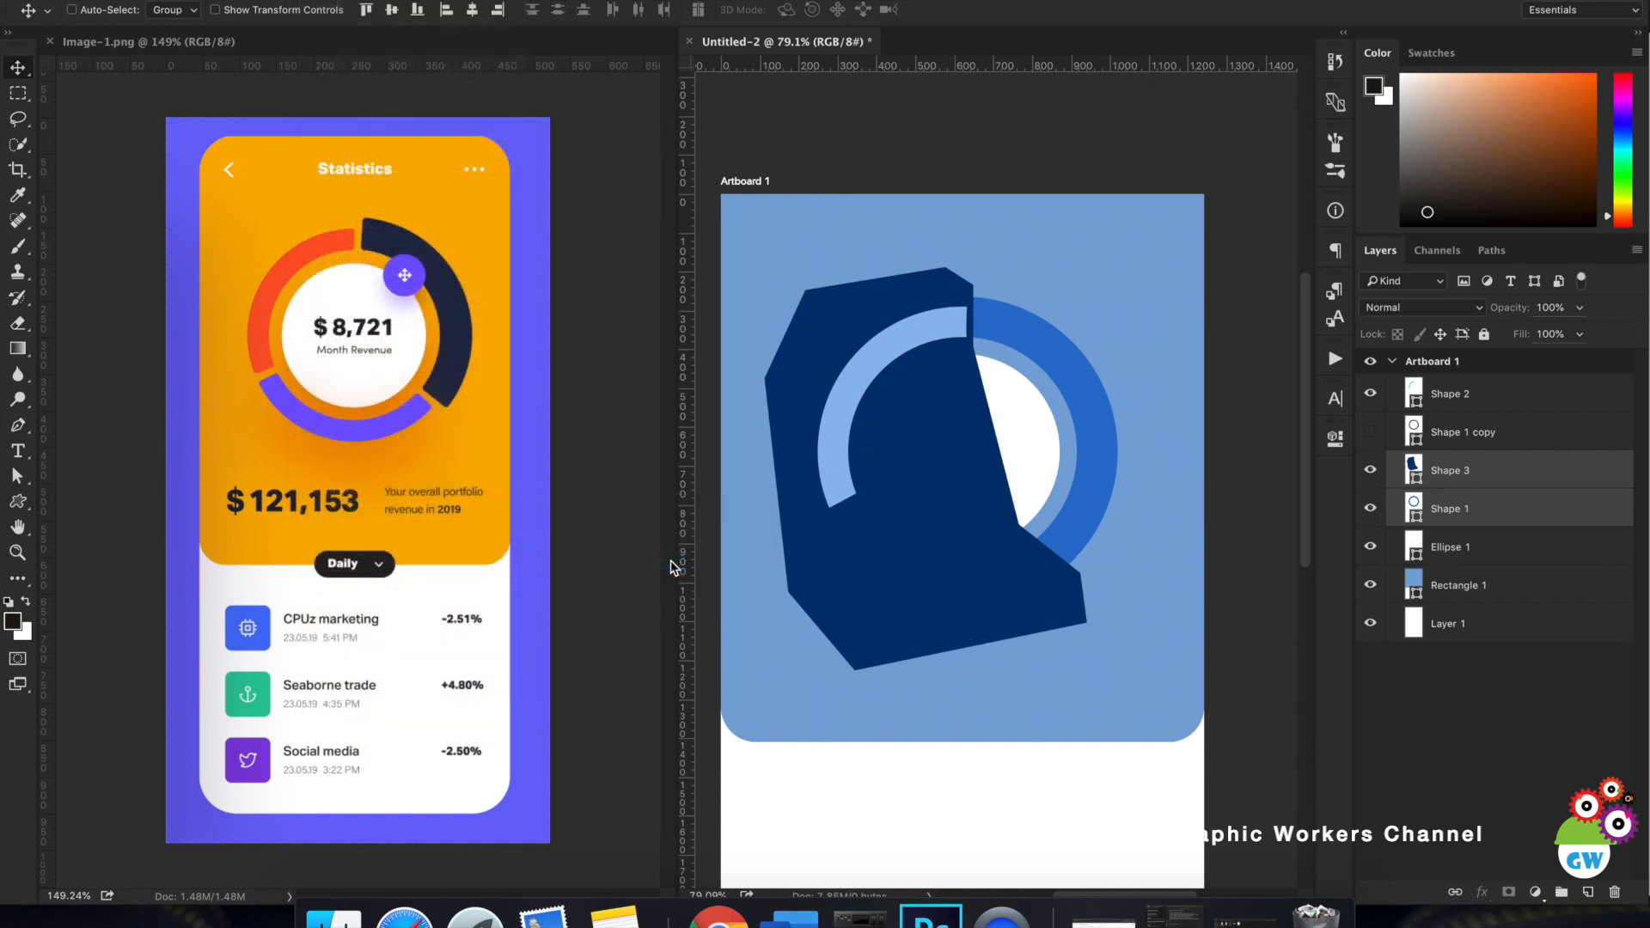
{"action": "key", "text": "super+z"}
Cut the pen shape out of the enlarged ring with Subtract Front Shape, and deselect the layers.
{"action": "left_click", "coordinate": [263, 0]}
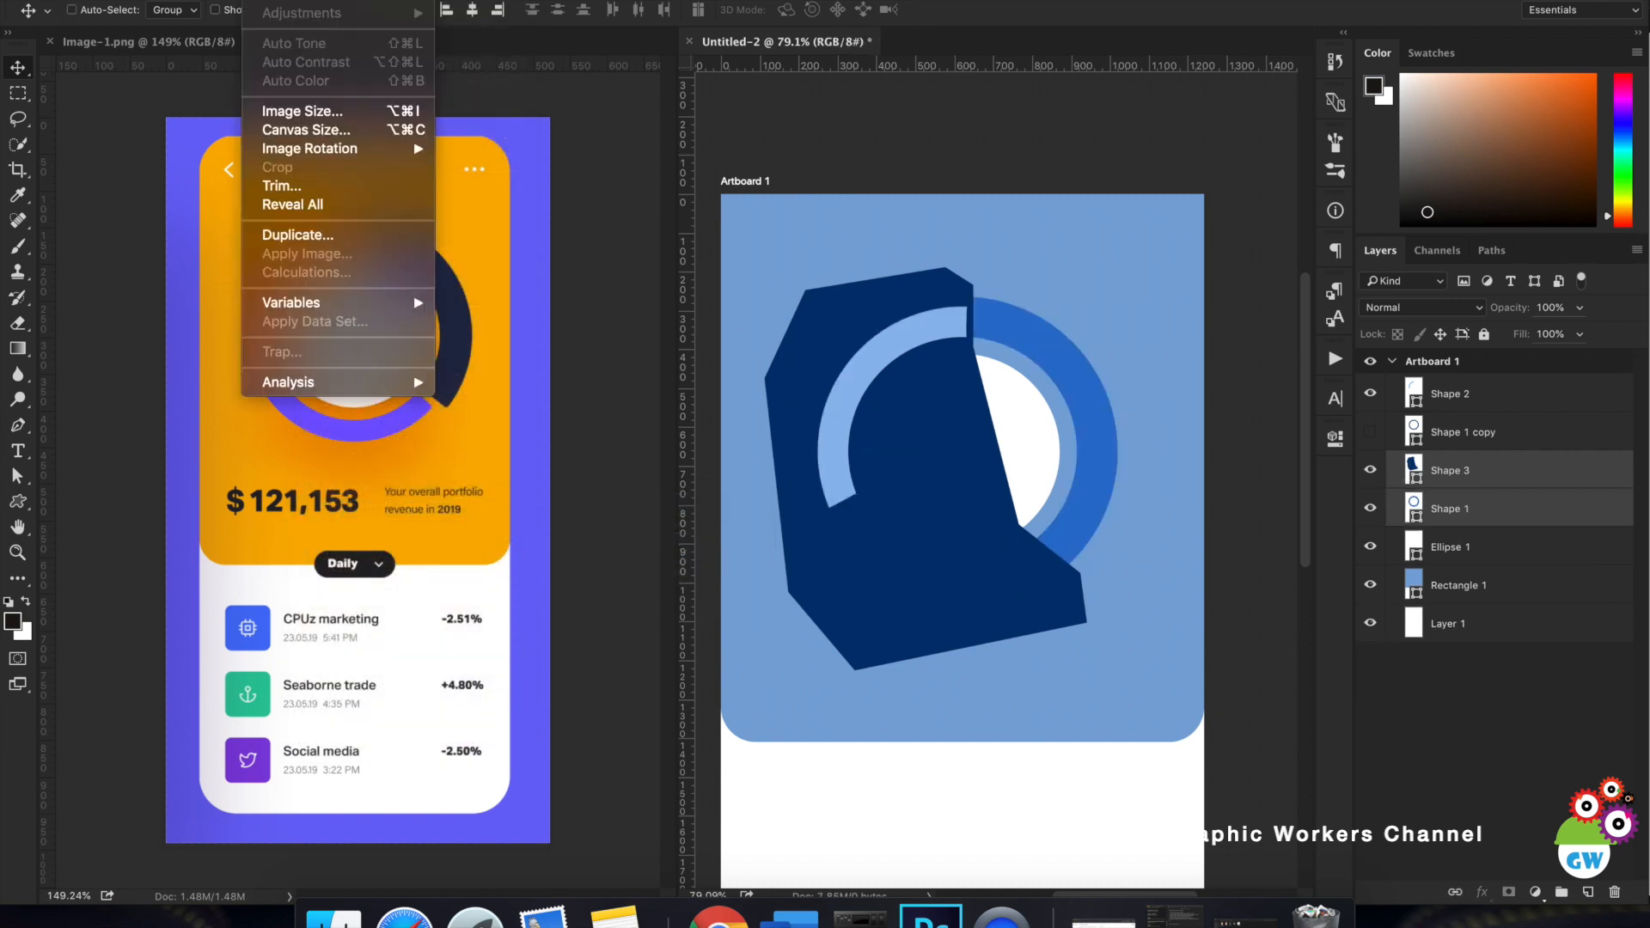
{"action": "mouse_move", "coordinate": [321, 0]}
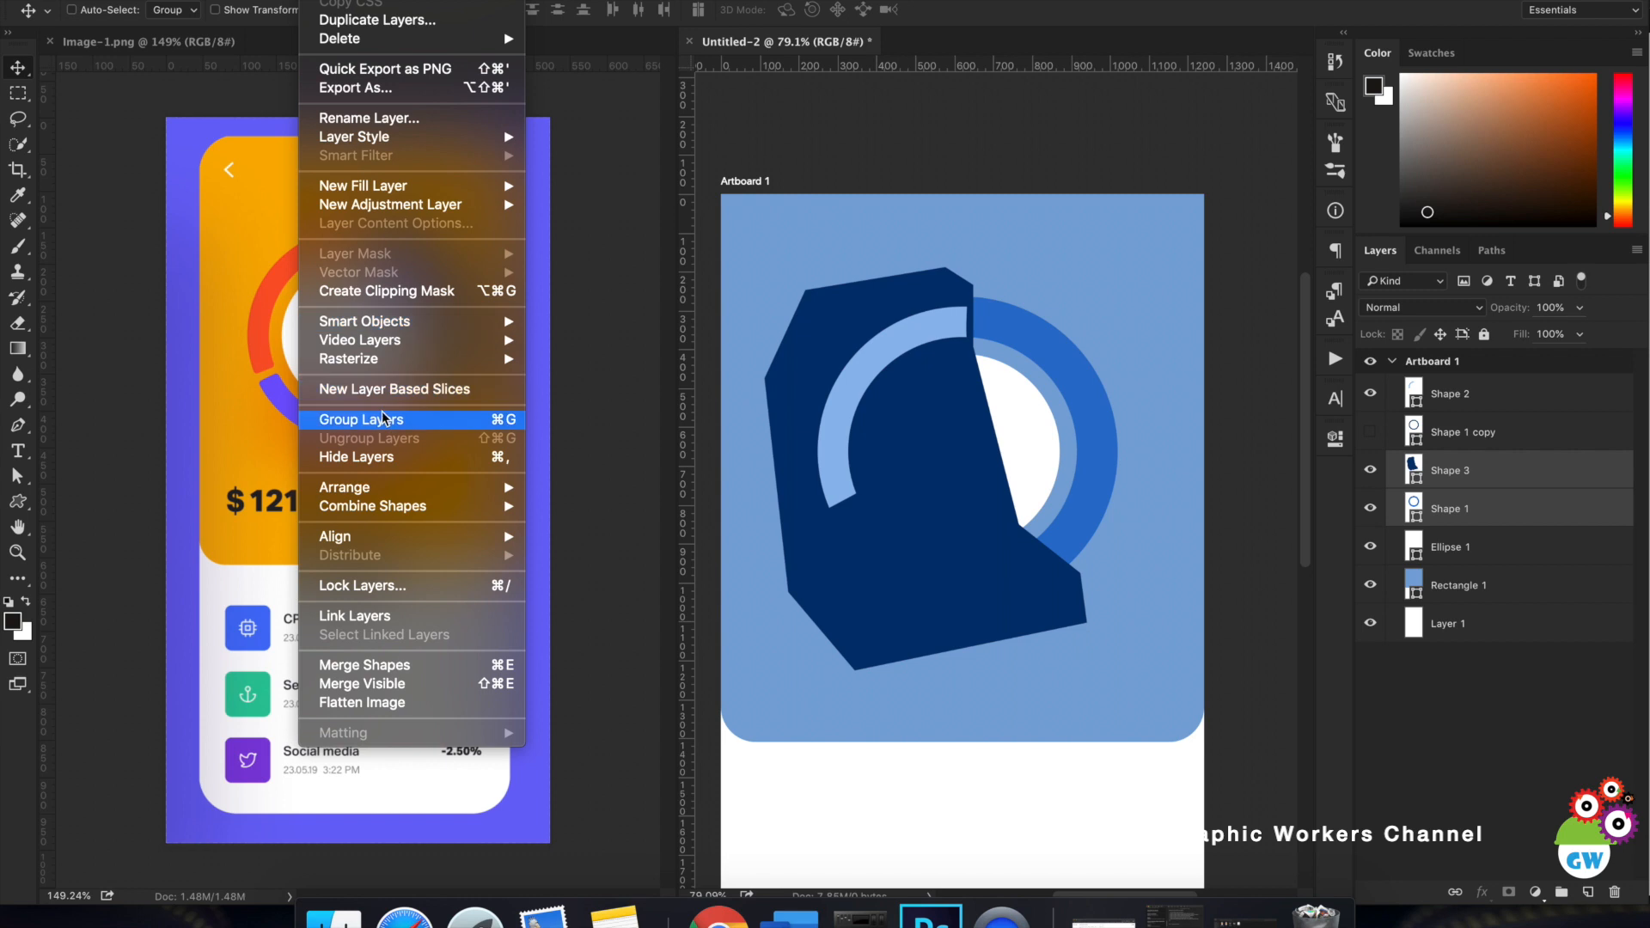
{"action": "mouse_move", "coordinate": [404, 506]}
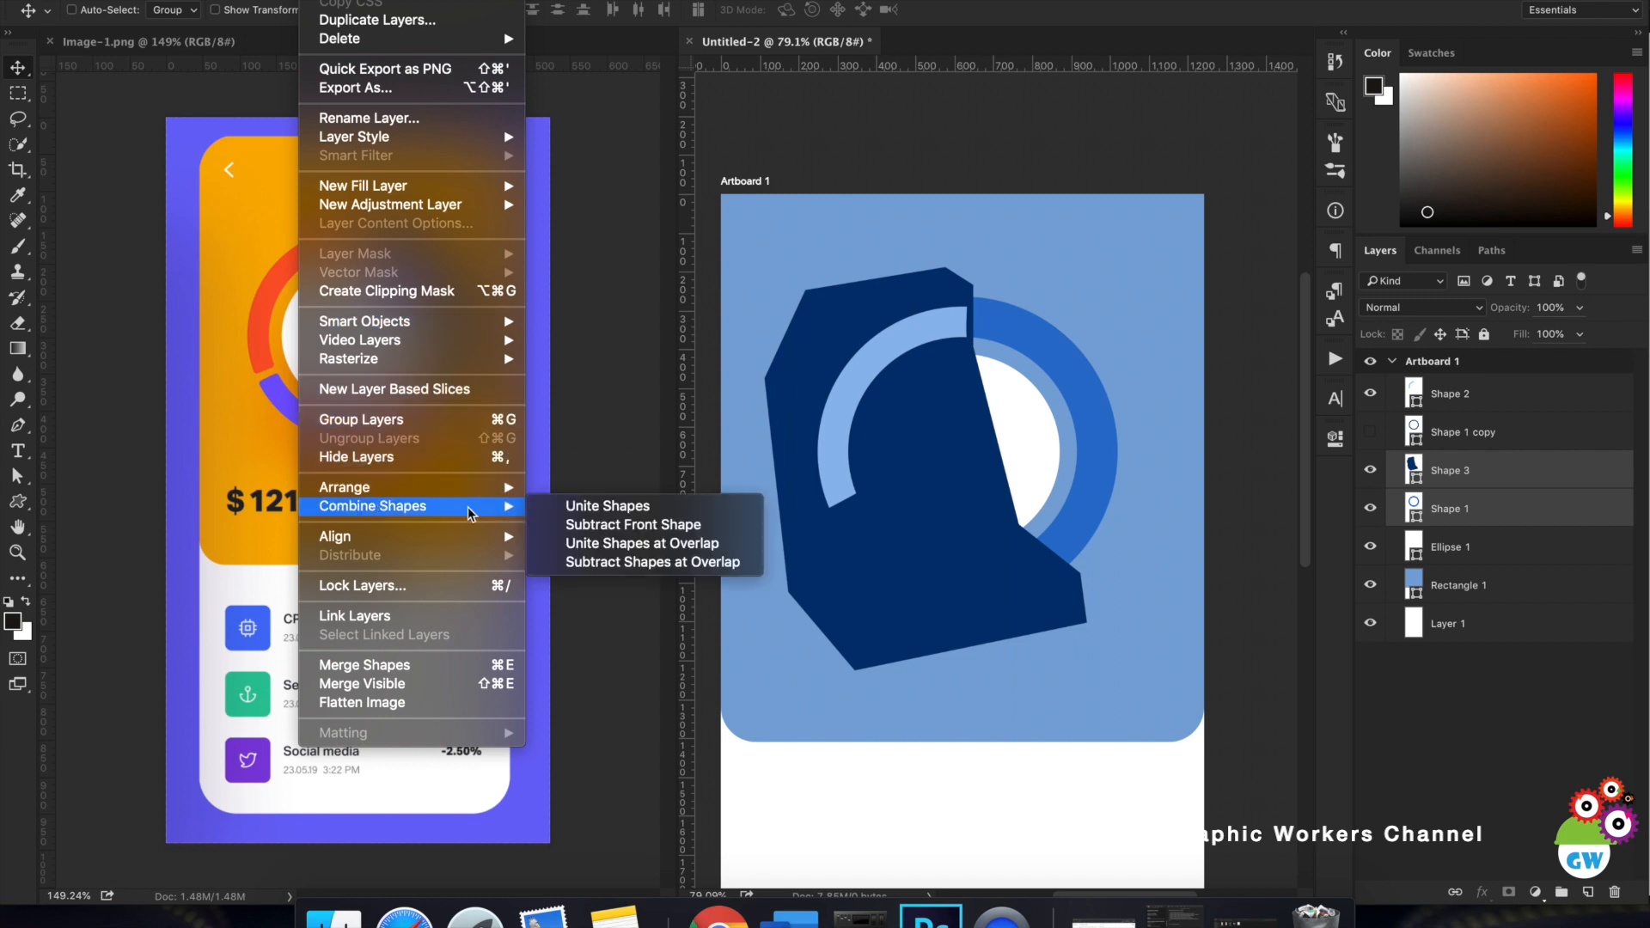
{"action": "left_click", "coordinate": [652, 525]}
{"action": "left_click", "coordinate": [1412, 688]}
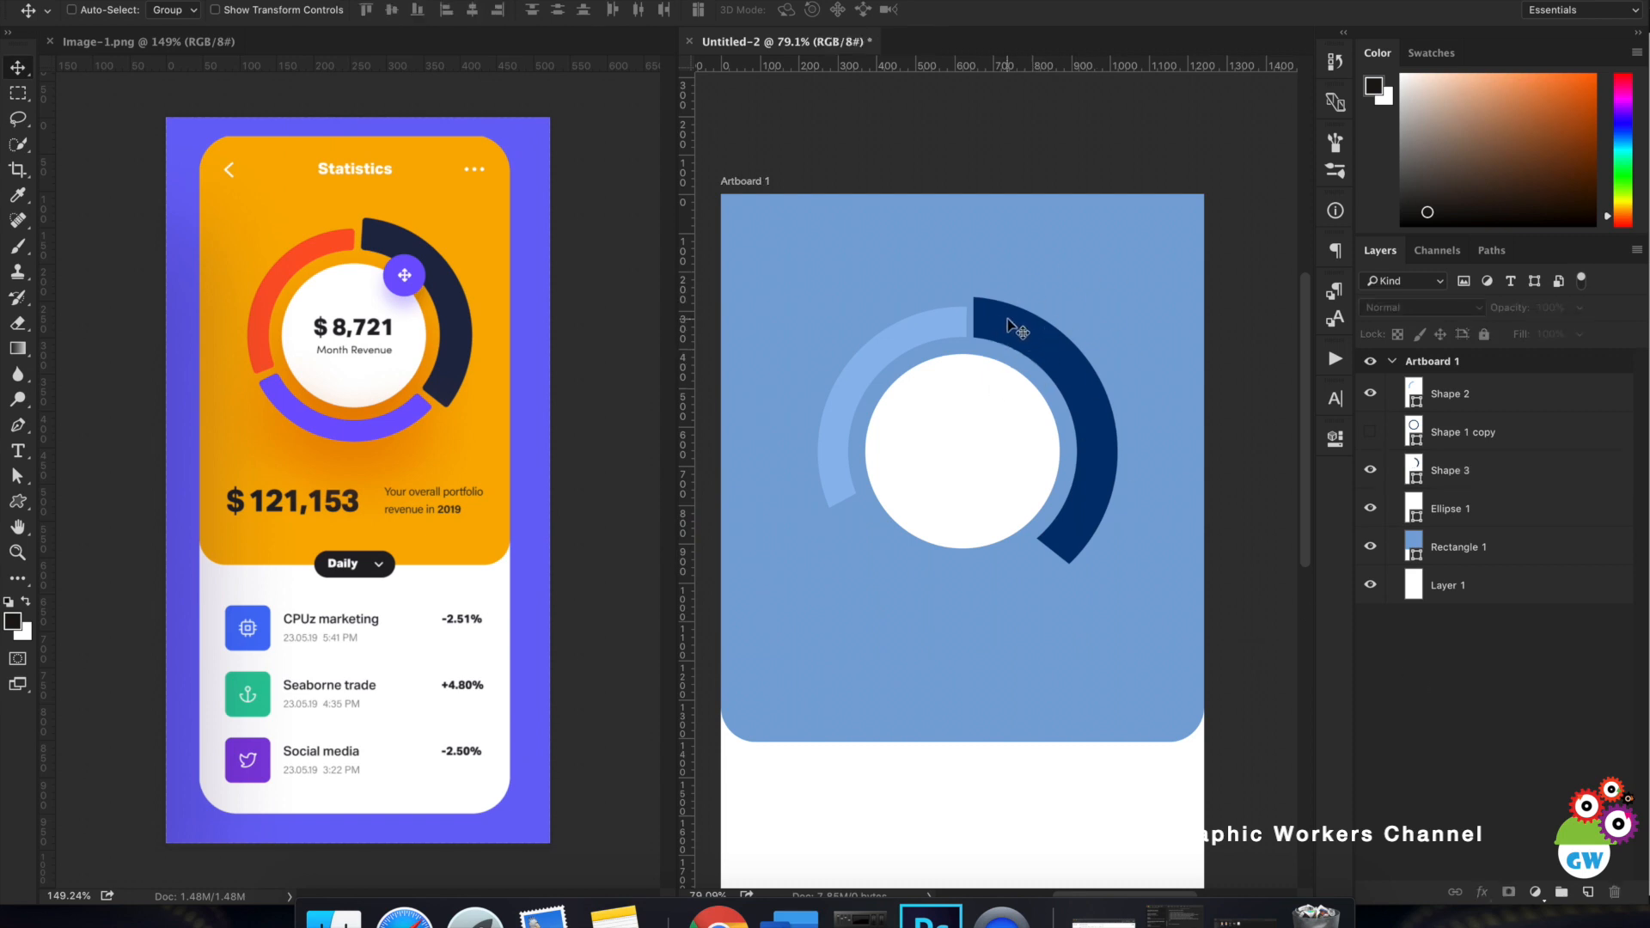
{"action": "scroll", "coordinate": [1010, 325], "scroll_direction": "up", "scroll_amount": 5}
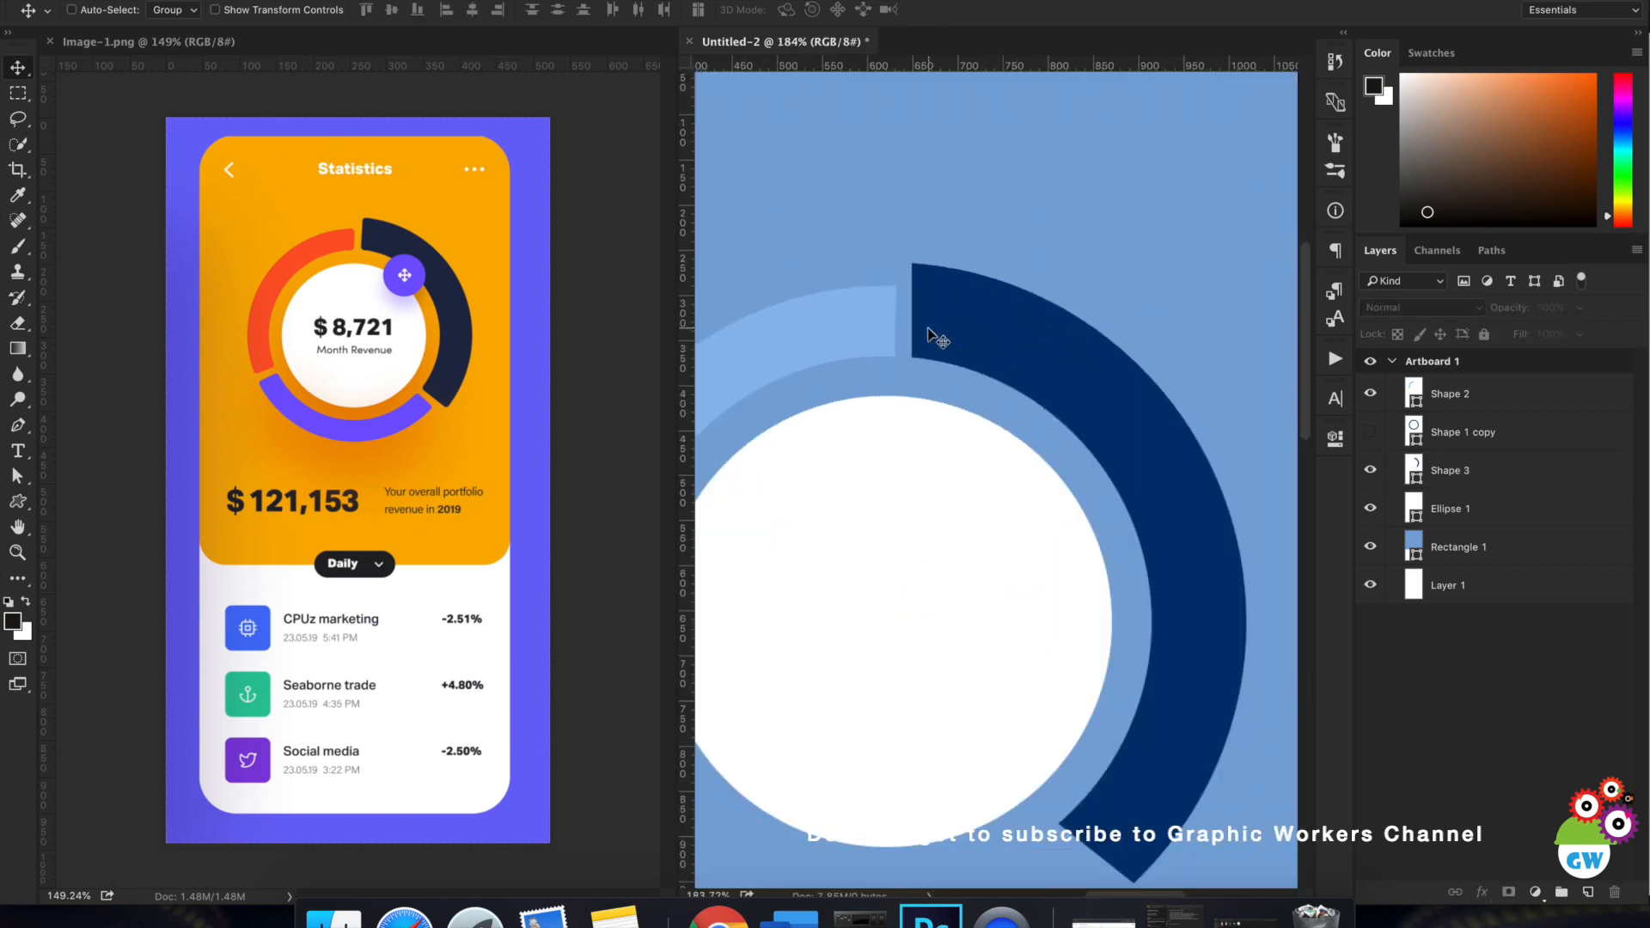
{"action": "scroll", "coordinate": [926, 327], "scroll_direction": "up", "scroll_amount": 2}
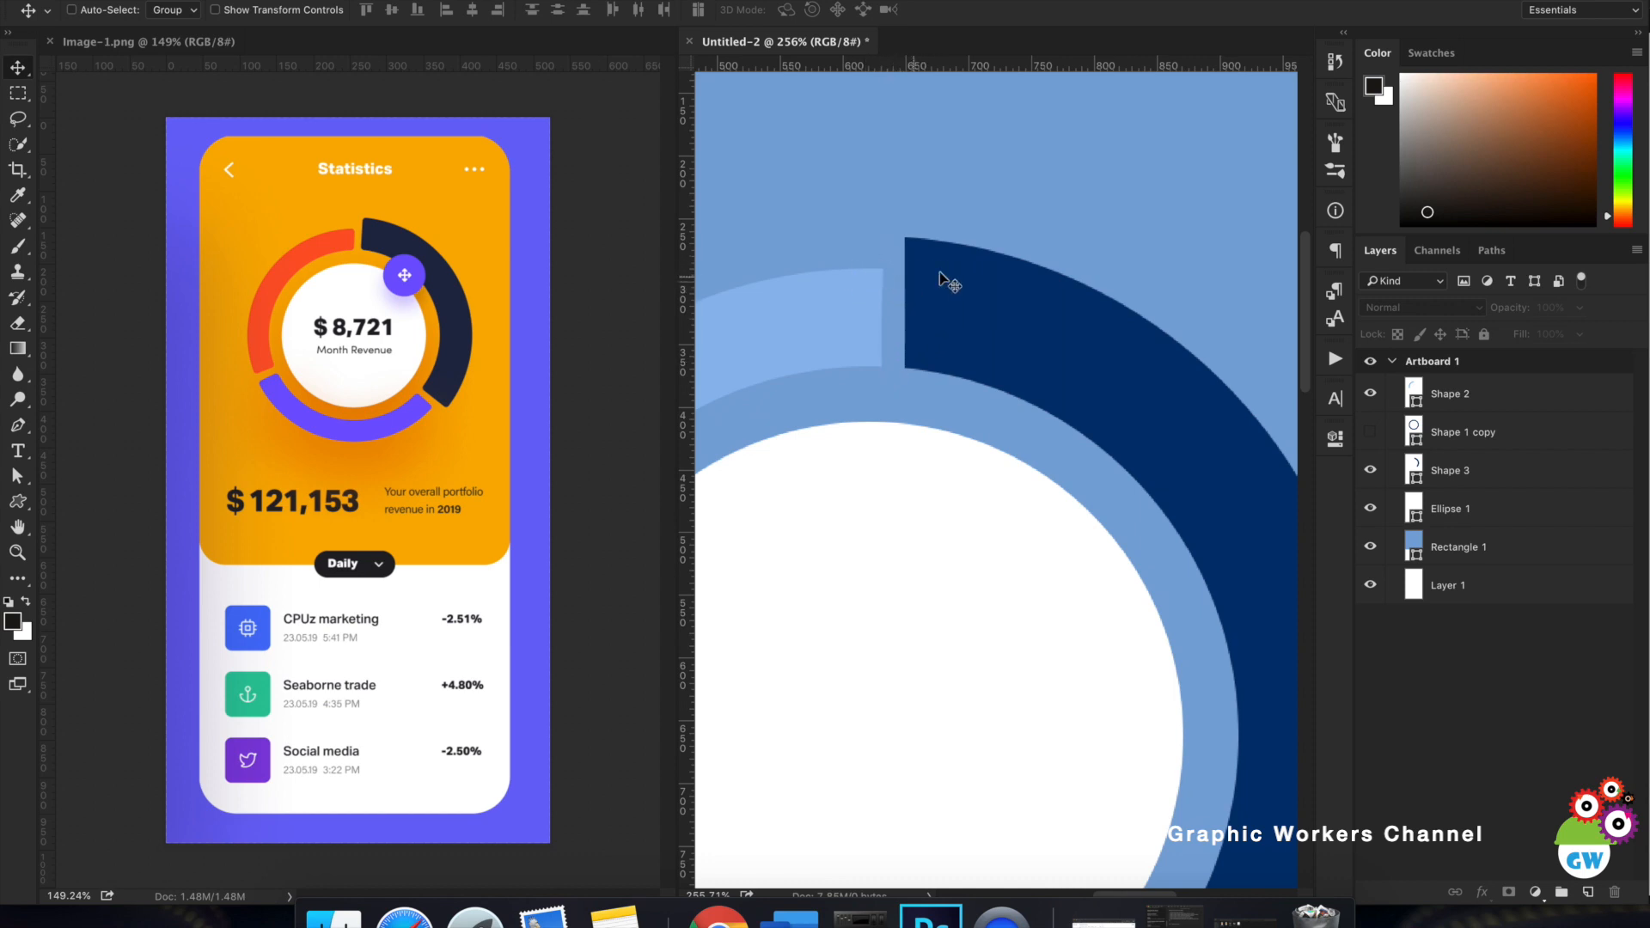
{"action": "scroll", "coordinate": [961, 416], "scroll_direction": "down", "scroll_amount": 5}
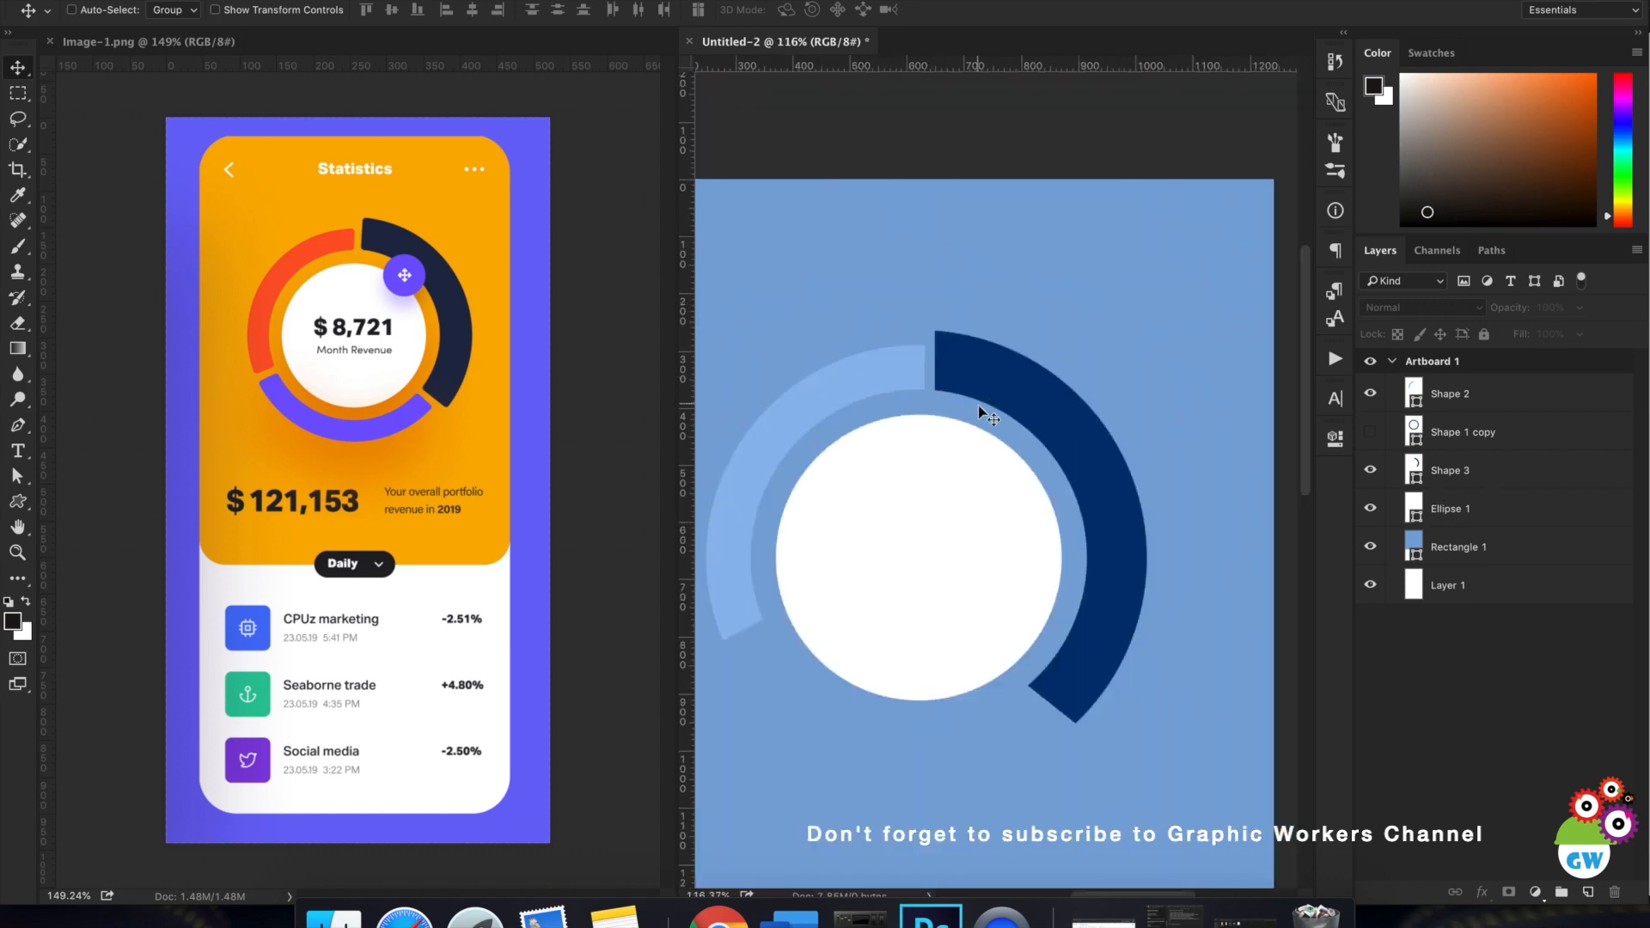
{"action": "scroll", "coordinate": [971, 409], "scroll_direction": "down", "scroll_amount": 3}
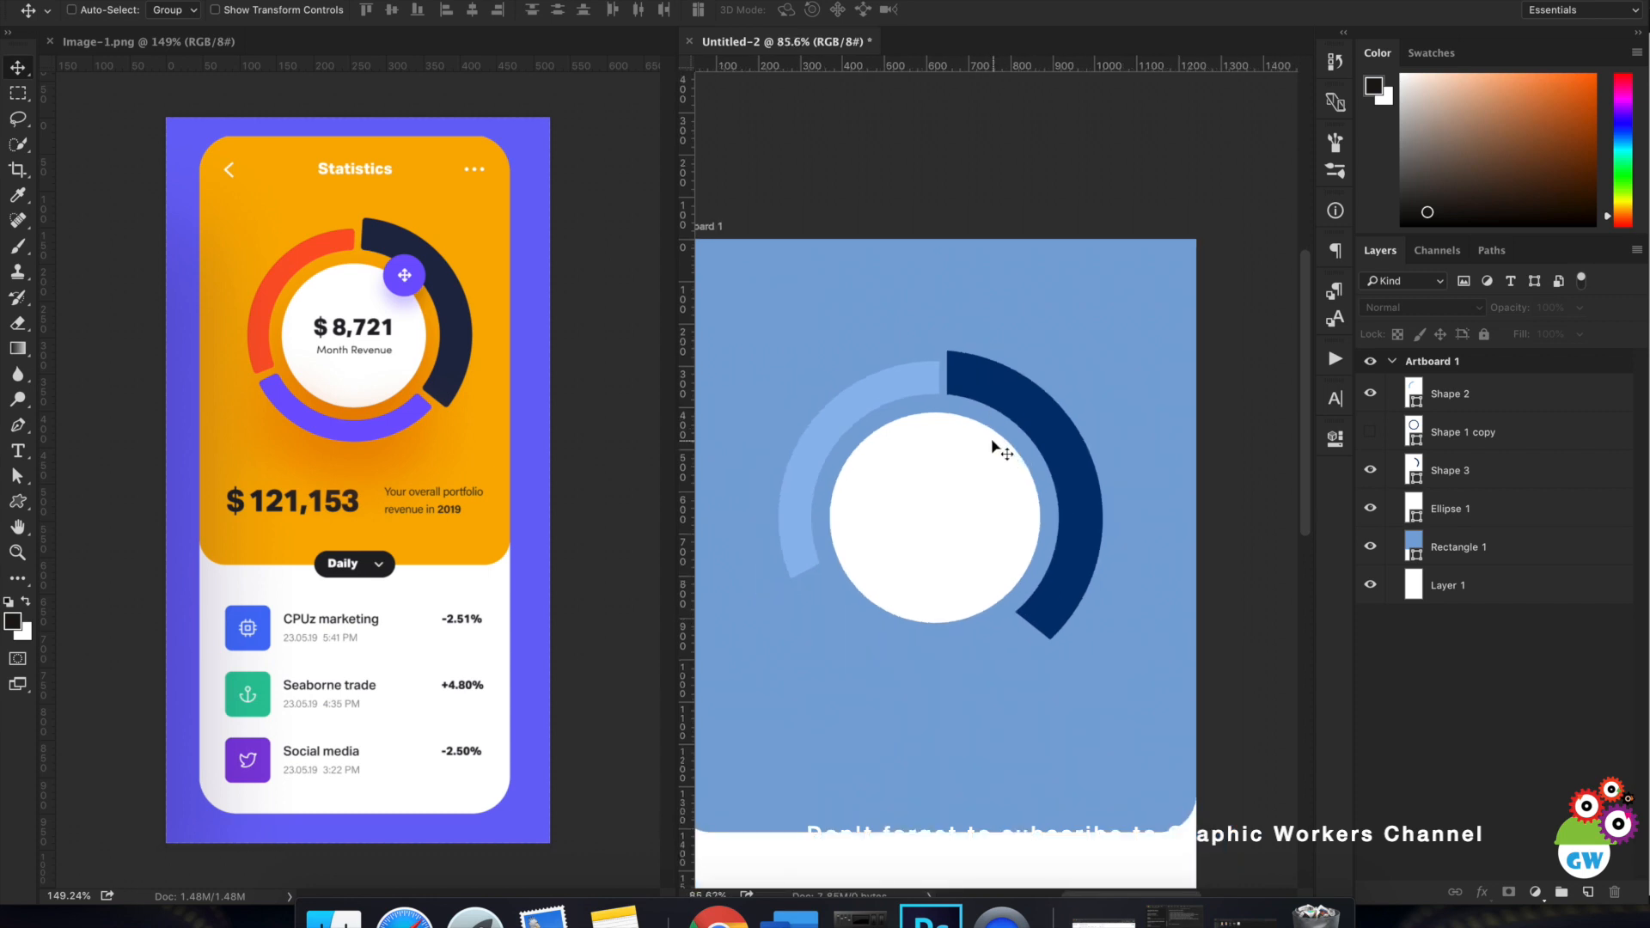
{"action": "scroll", "coordinate": [988, 434], "scroll_direction": "up", "scroll_amount": 2}
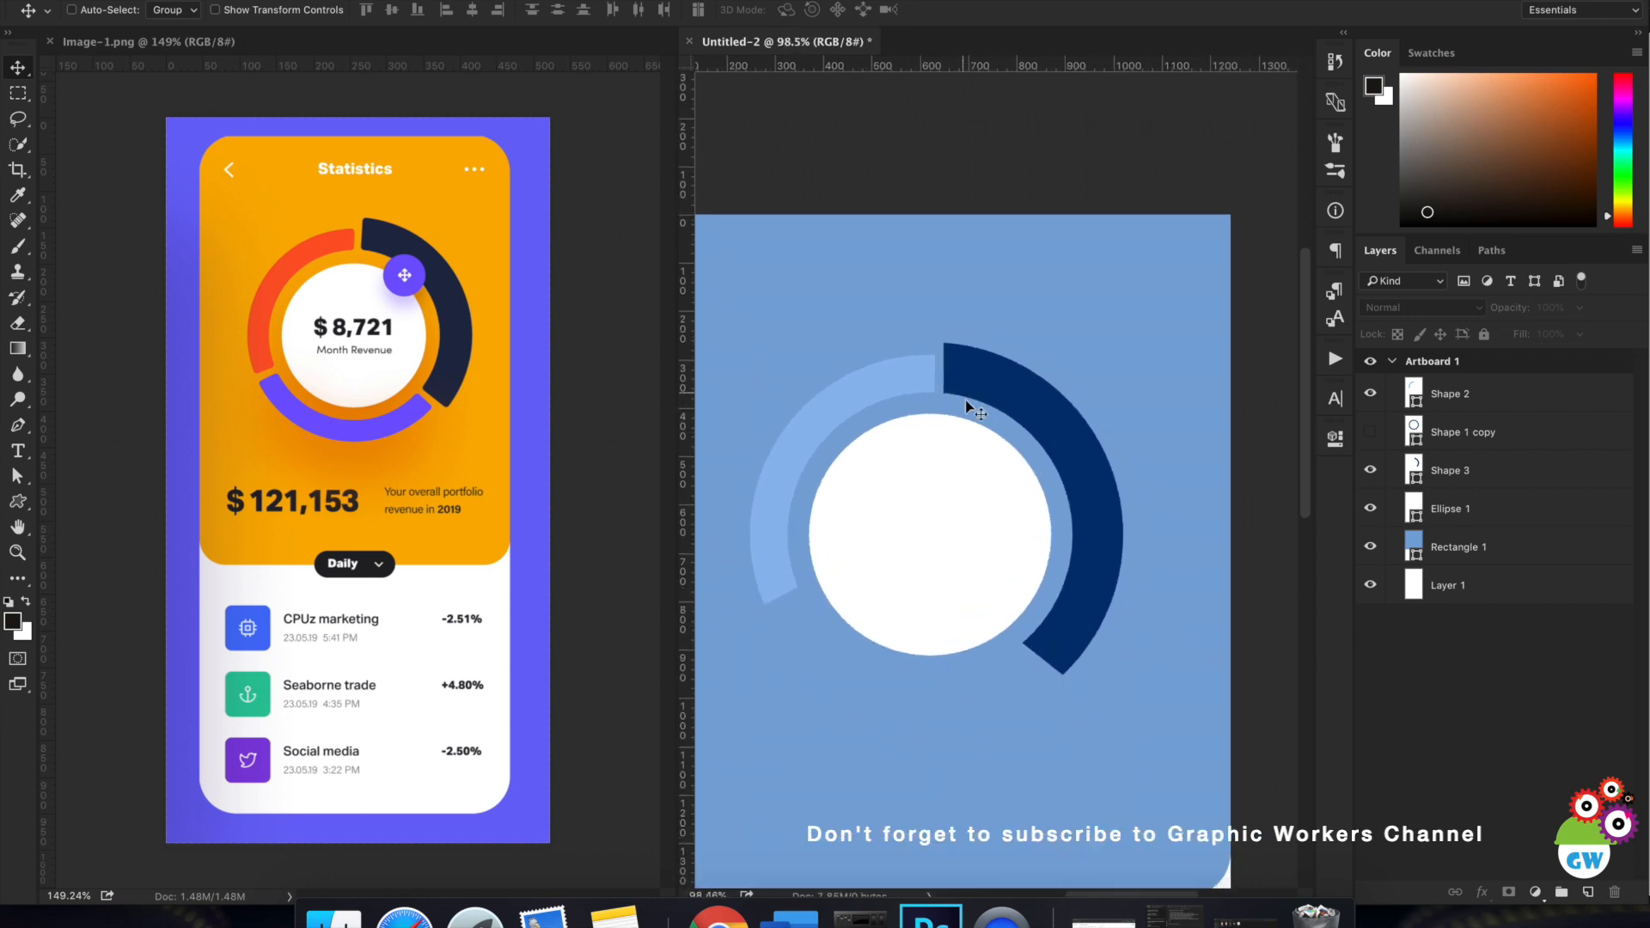
Duplicate the light blue arc and rotate the copy about -103° around the white circle's centre to form the lower chart segment.
{"action": "scroll", "coordinate": [997, 417], "scroll_direction": "down", "scroll_amount": 2}
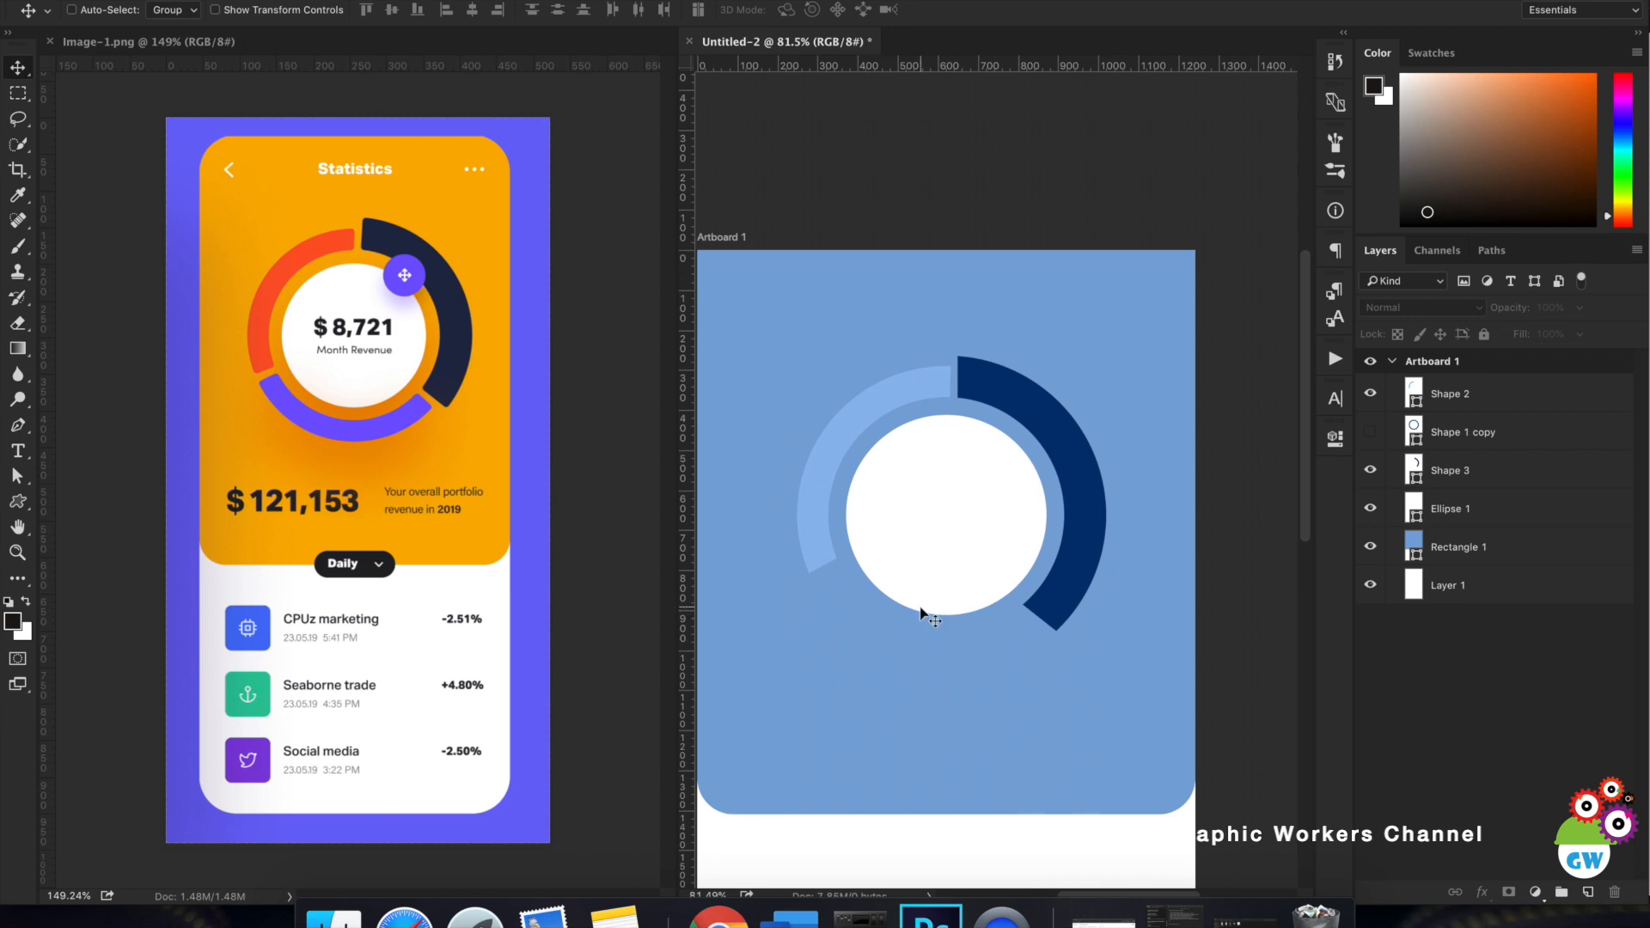
{"action": "left_click", "coordinate": [831, 446]}
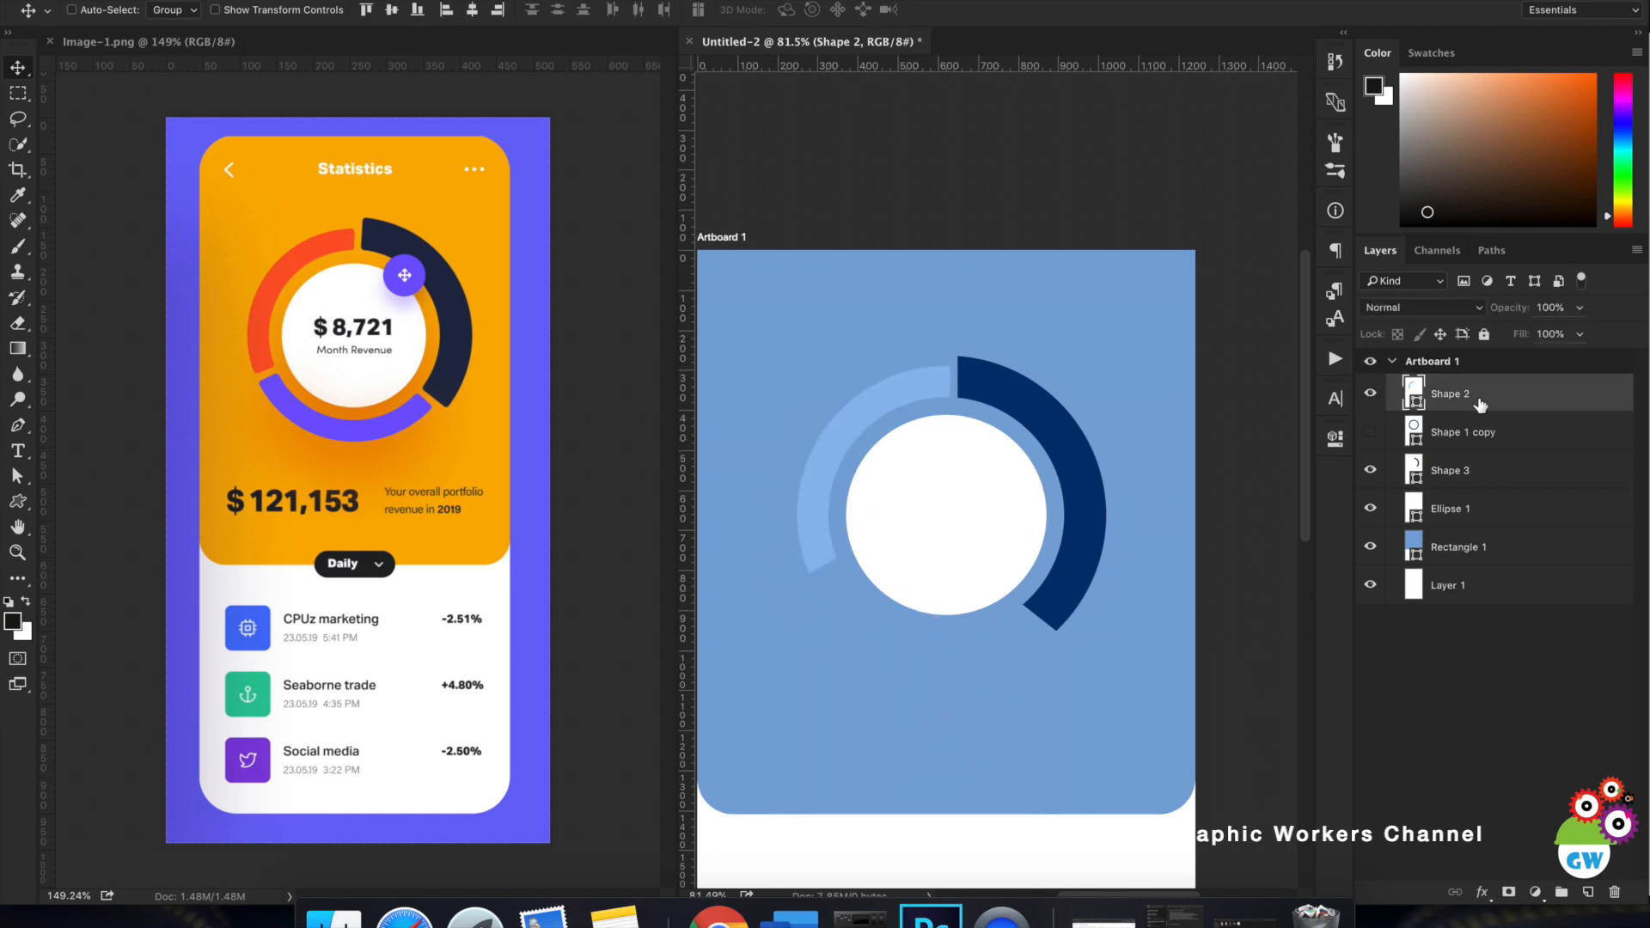
{"action": "key", "text": "ctrl+j"}
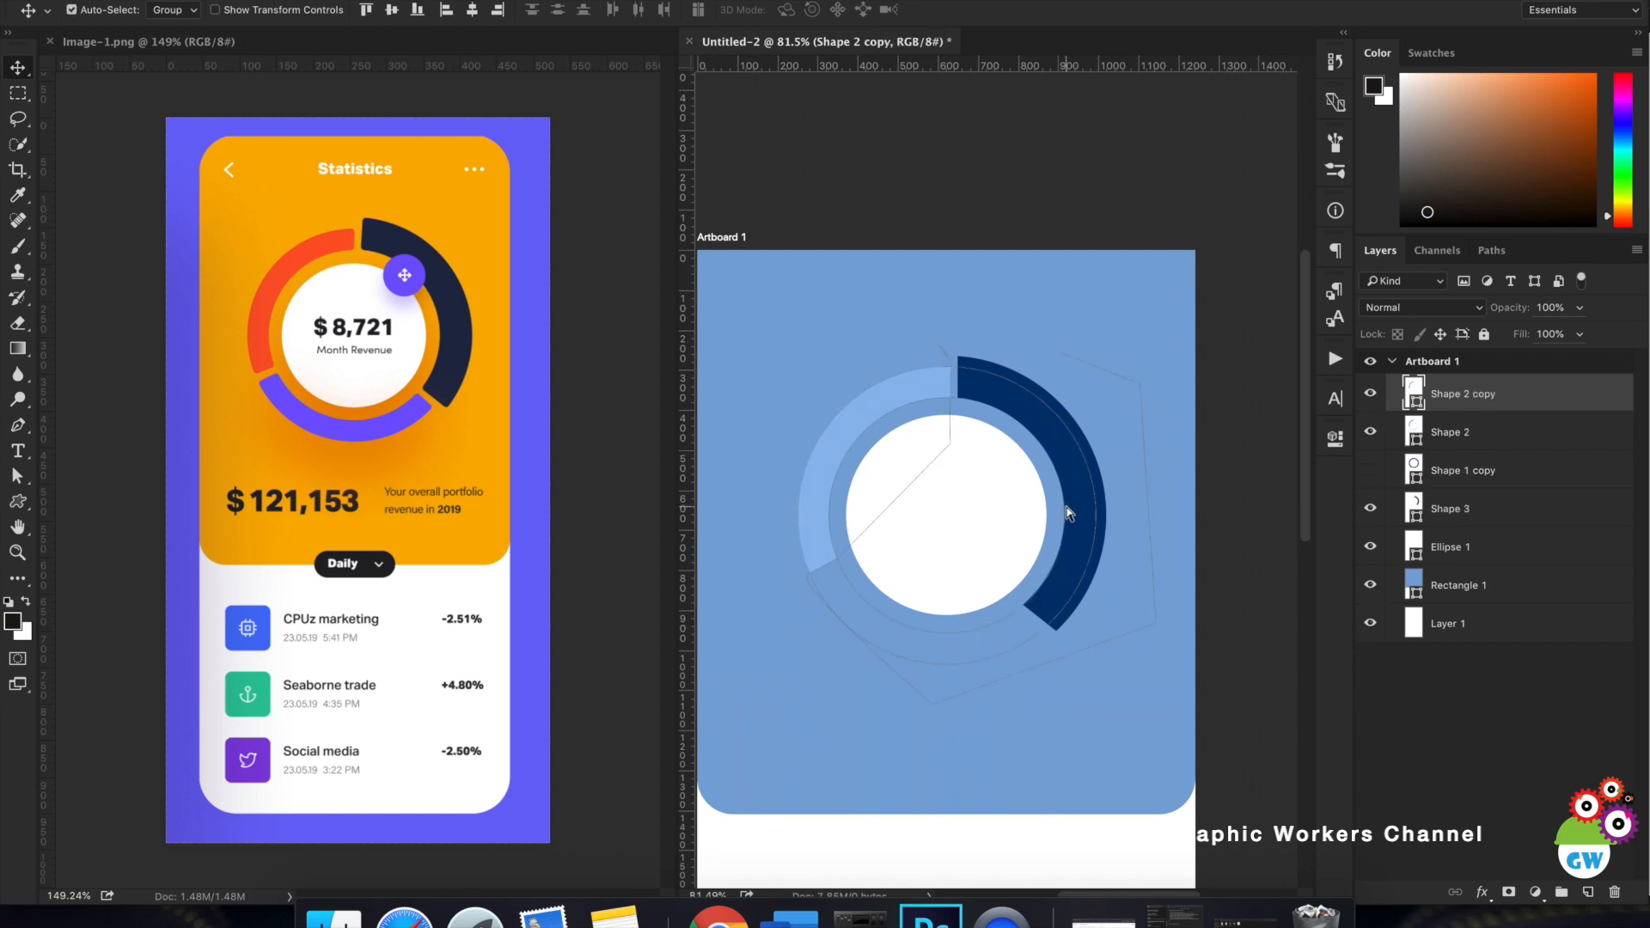
{"action": "key", "text": "ctrl+t"}
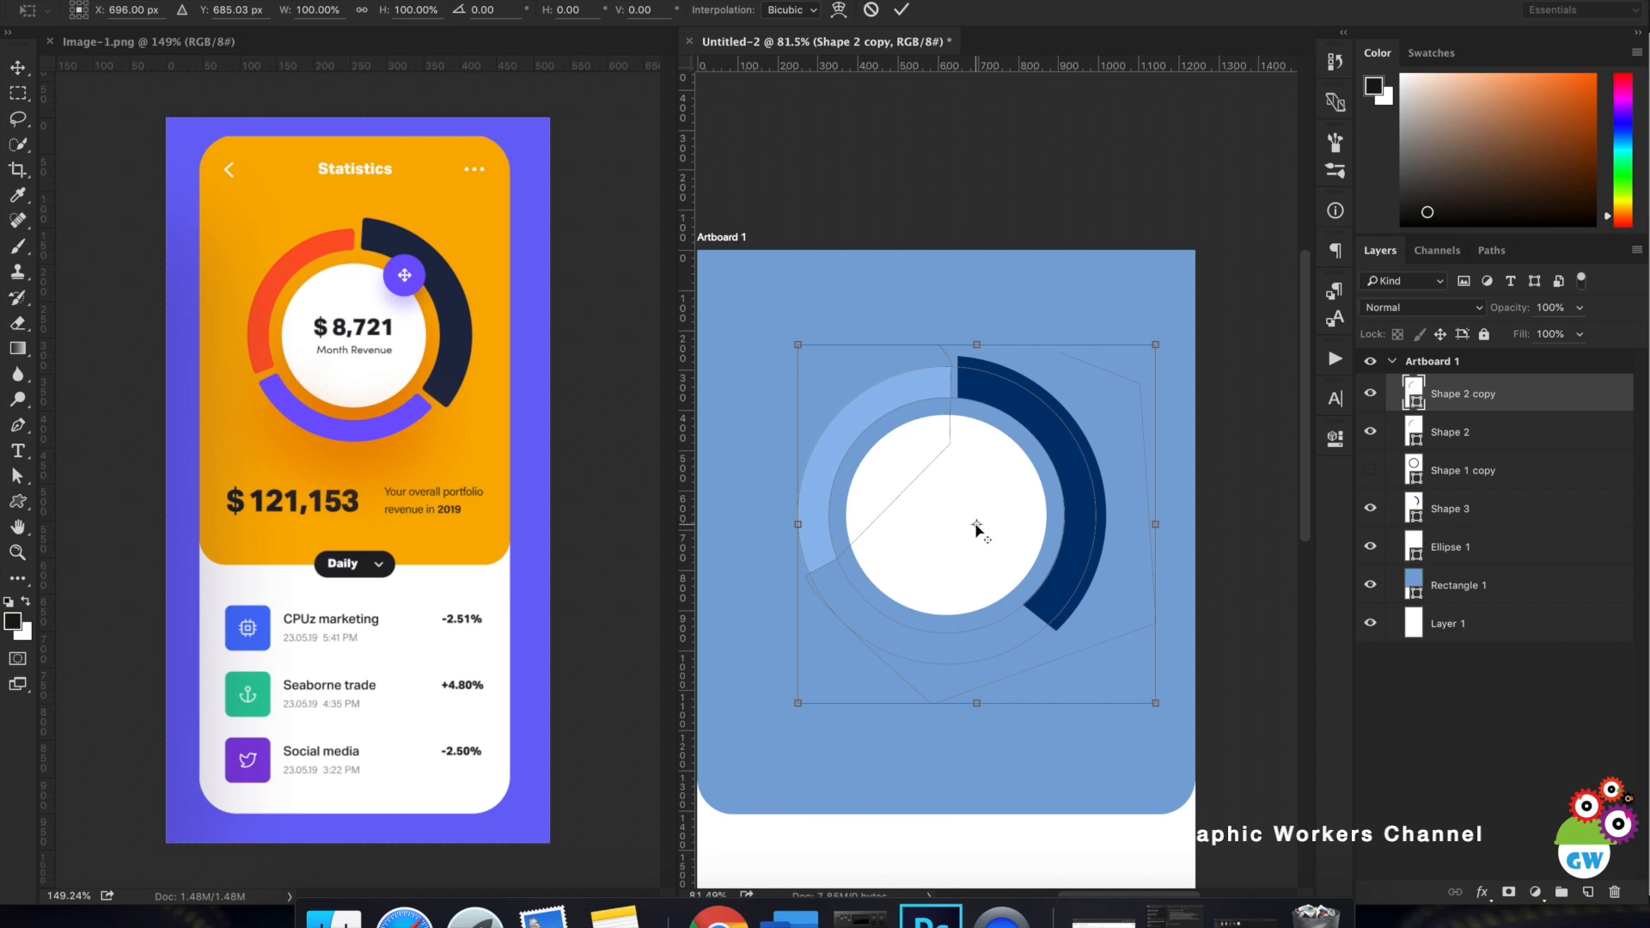
{"action": "left_click_drag", "start_coordinate": [975, 524], "coordinate": [948, 514]}
{"action": "left_click_drag", "start_coordinate": [1136, 732], "coordinate": [1093, 302]}
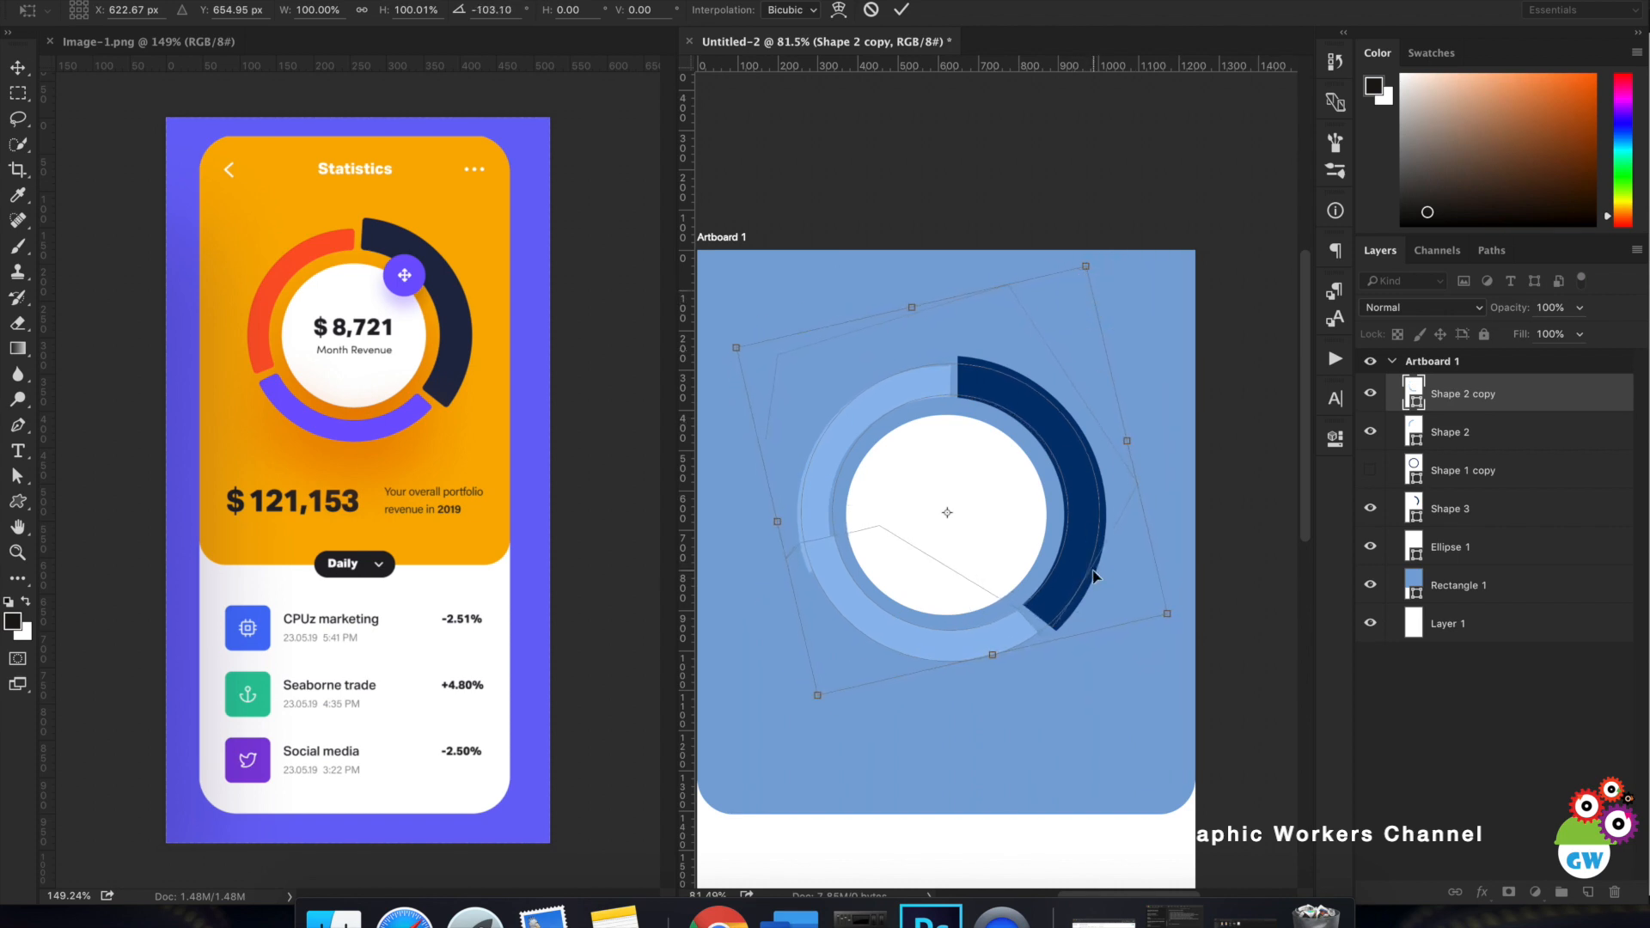
{"action": "key", "text": "Return"}
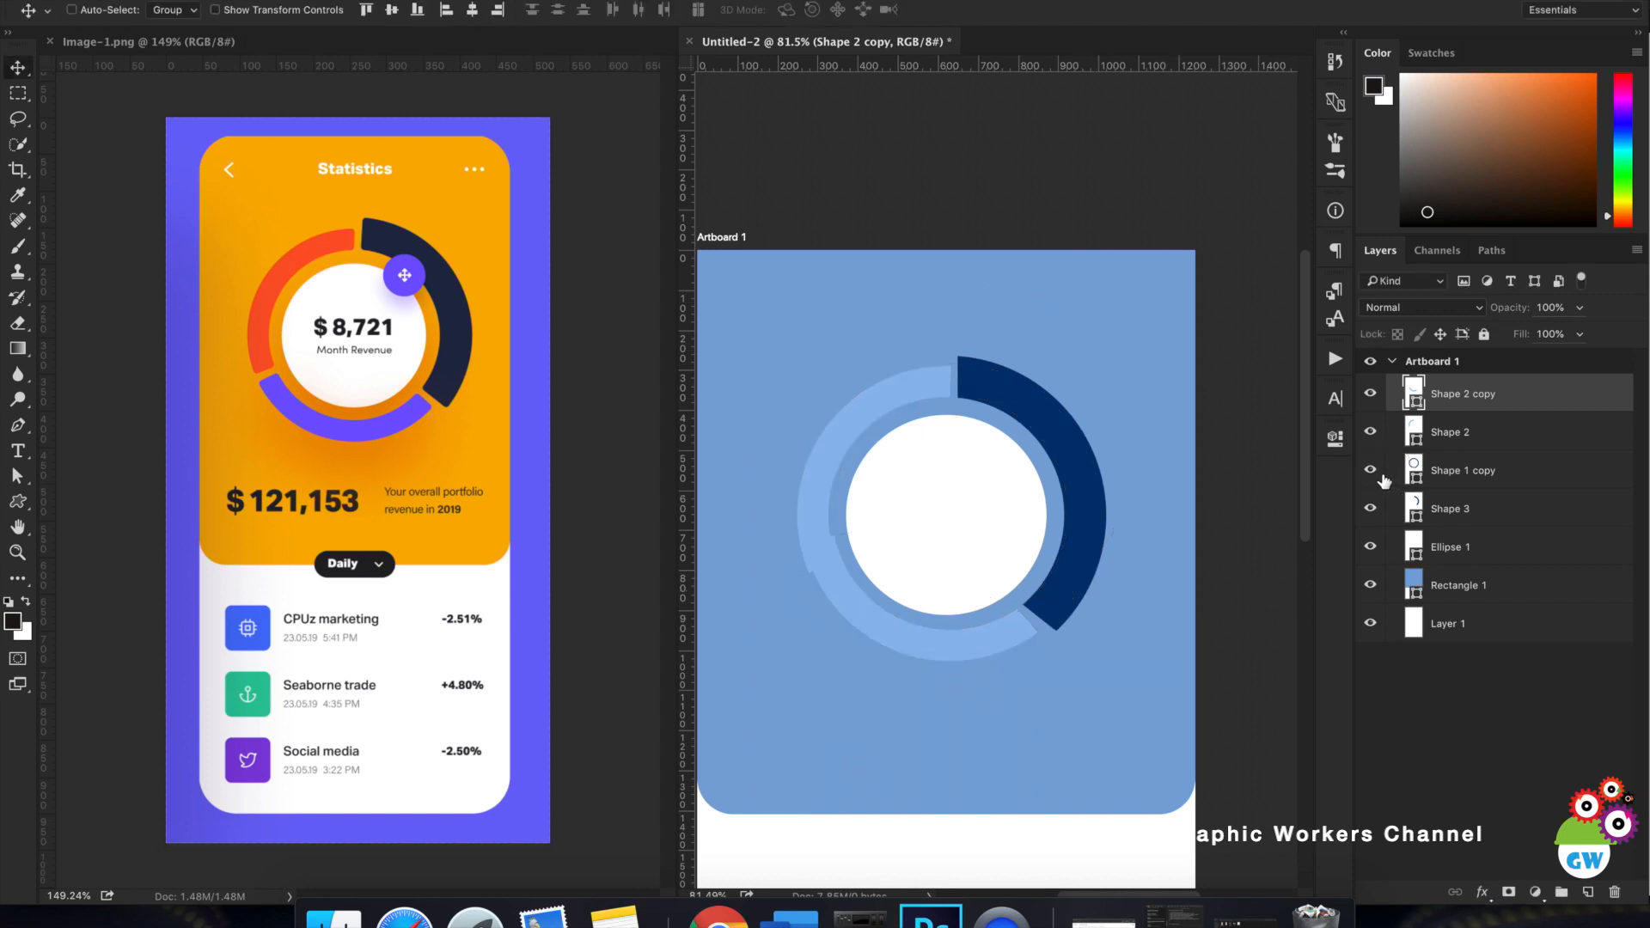
Rotate and nudge the lower arc copy until it follows the full guide ring, and hide the guide ring layer.
{"action": "scroll", "coordinate": [1045, 683], "scroll_direction": "up", "scroll_amount": 5}
{"action": "left_click_drag", "start_coordinate": [995, 638], "coordinate": [1244, 579]}
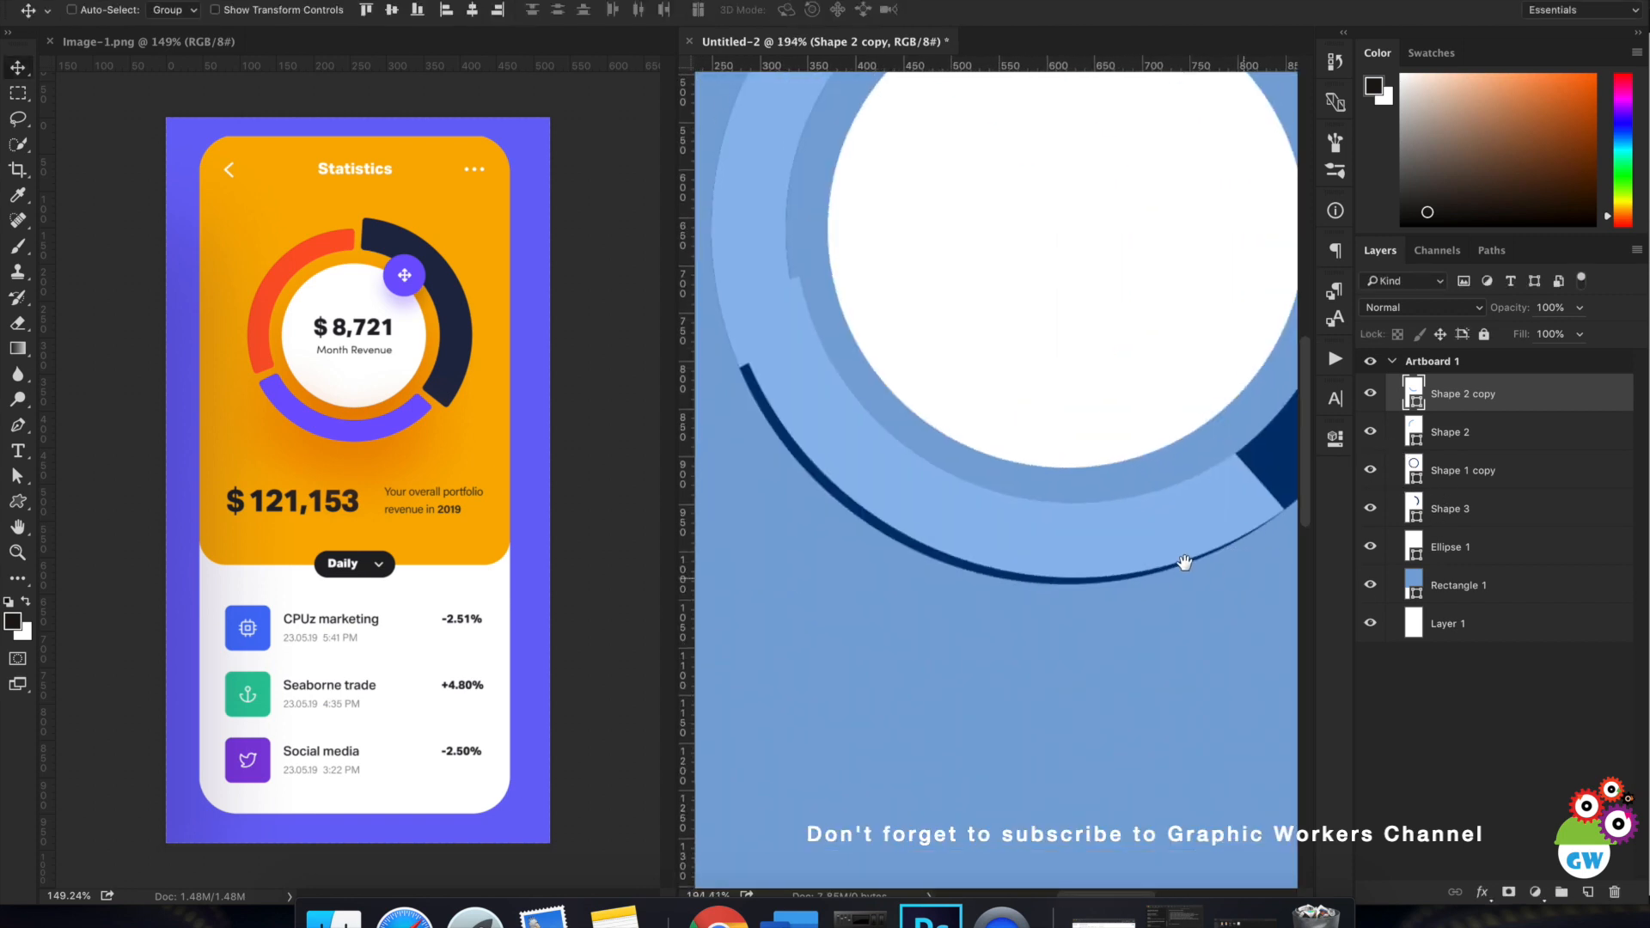
{"action": "left_click_drag", "start_coordinate": [1133, 547], "coordinate": [1130, 551]}
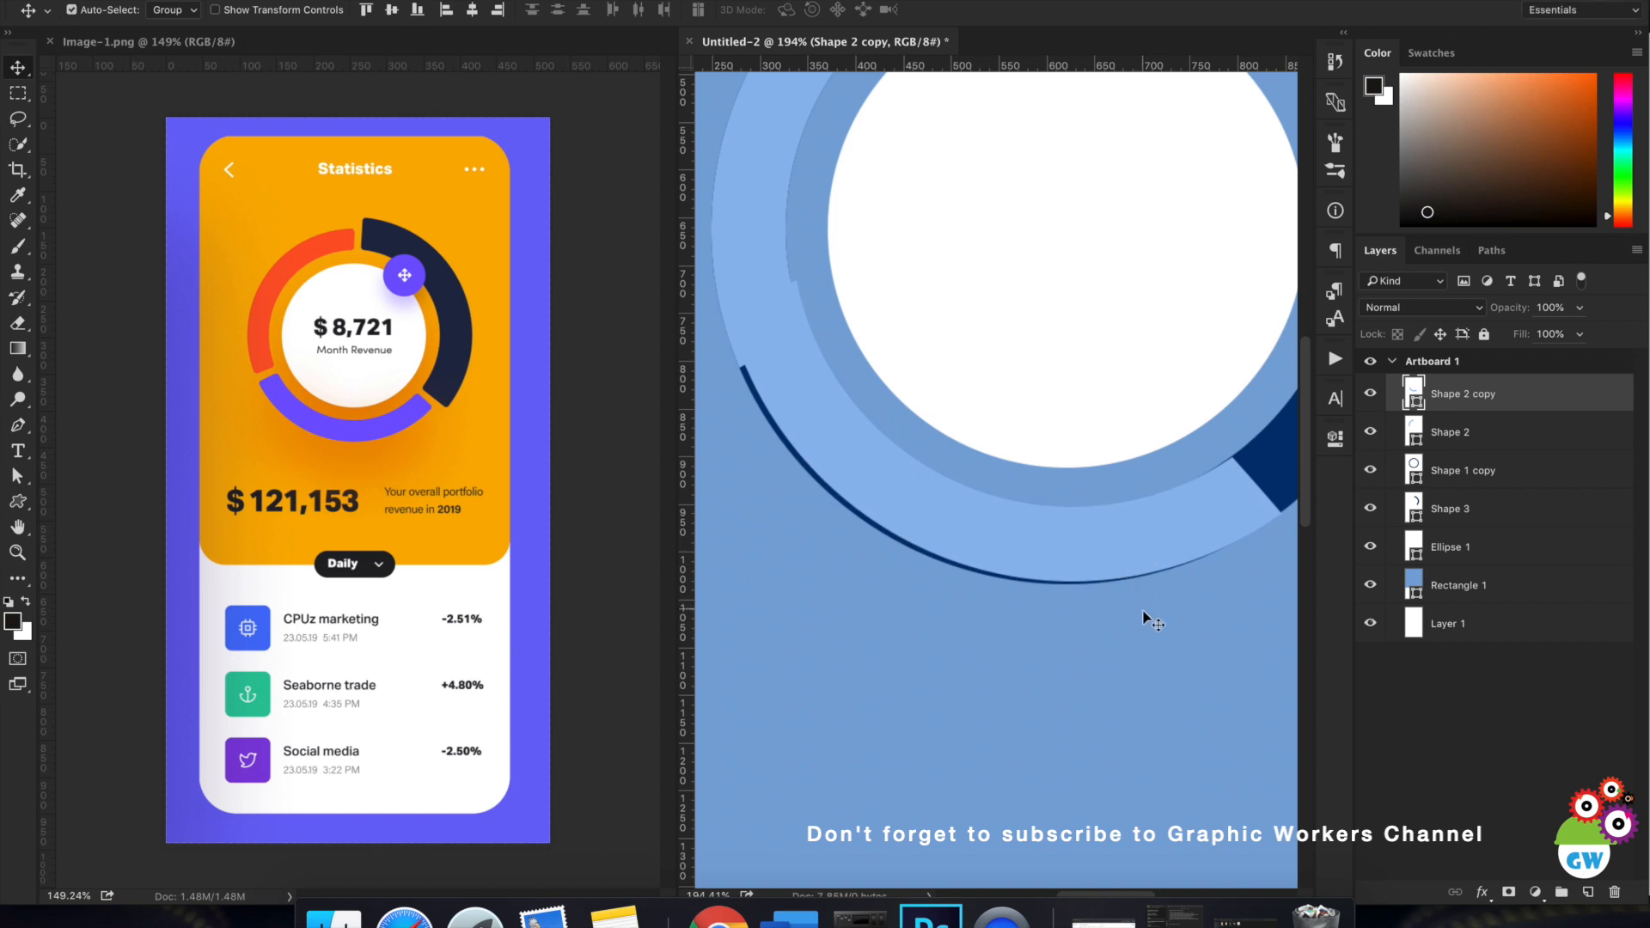
{"action": "key", "text": "super+t"}
{"action": "left_click_drag", "start_coordinate": [1210, 690], "coordinate": [1251, 584]}
{"action": "key", "text": "Return"}
{"action": "mouse_move", "coordinate": [1138, 553]}
{"action": "left_mouse_down"}
{"action": "mouse_move", "coordinate": [1105, 545]}
{"action": "mouse_move", "coordinate": [1121, 560]}
{"action": "left_mouse_up"}
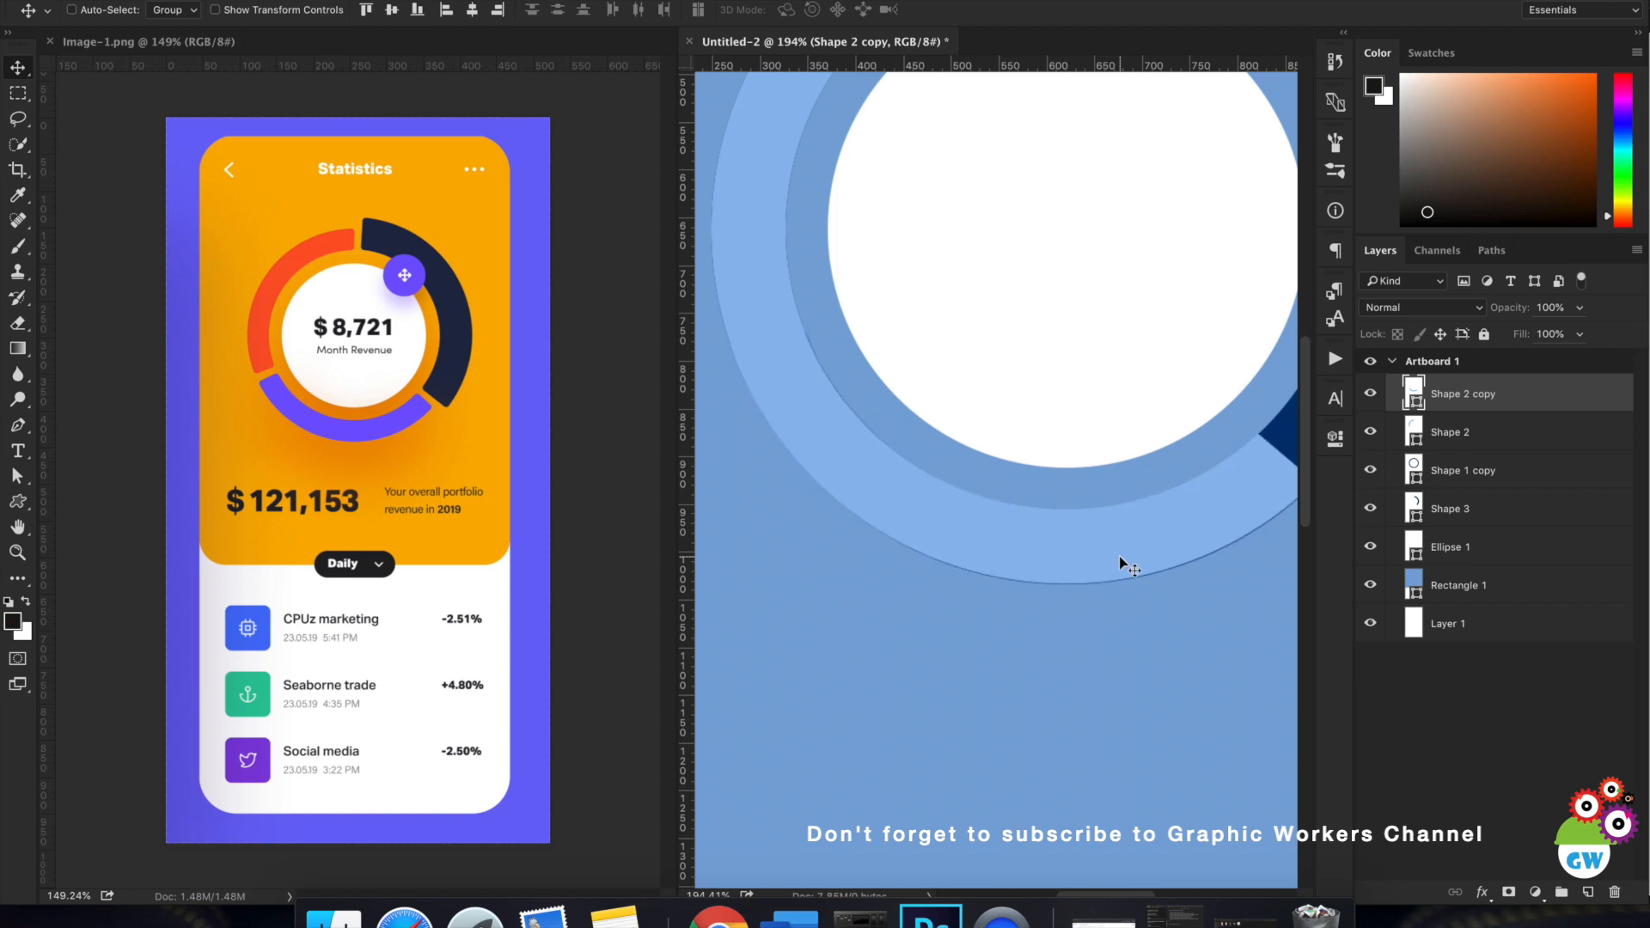
{"action": "scroll", "coordinate": [1120, 562], "scroll_direction": "down", "scroll_amount": 6}
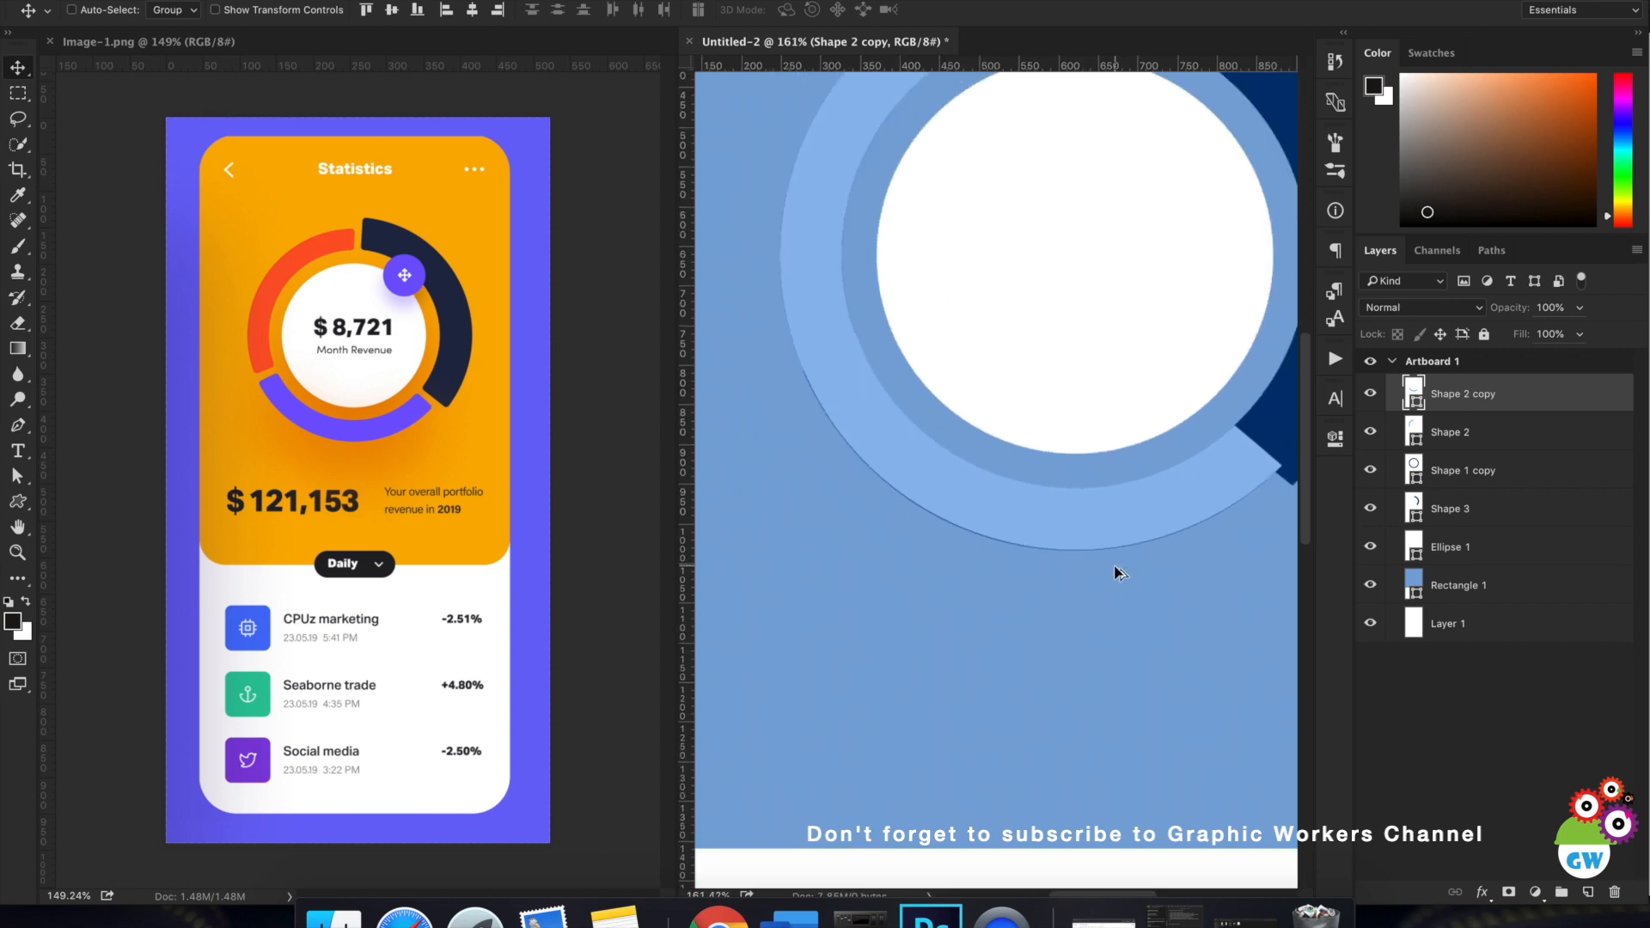
{"action": "scroll", "coordinate": [1152, 554], "scroll_direction": "up", "scroll_amount": 2}
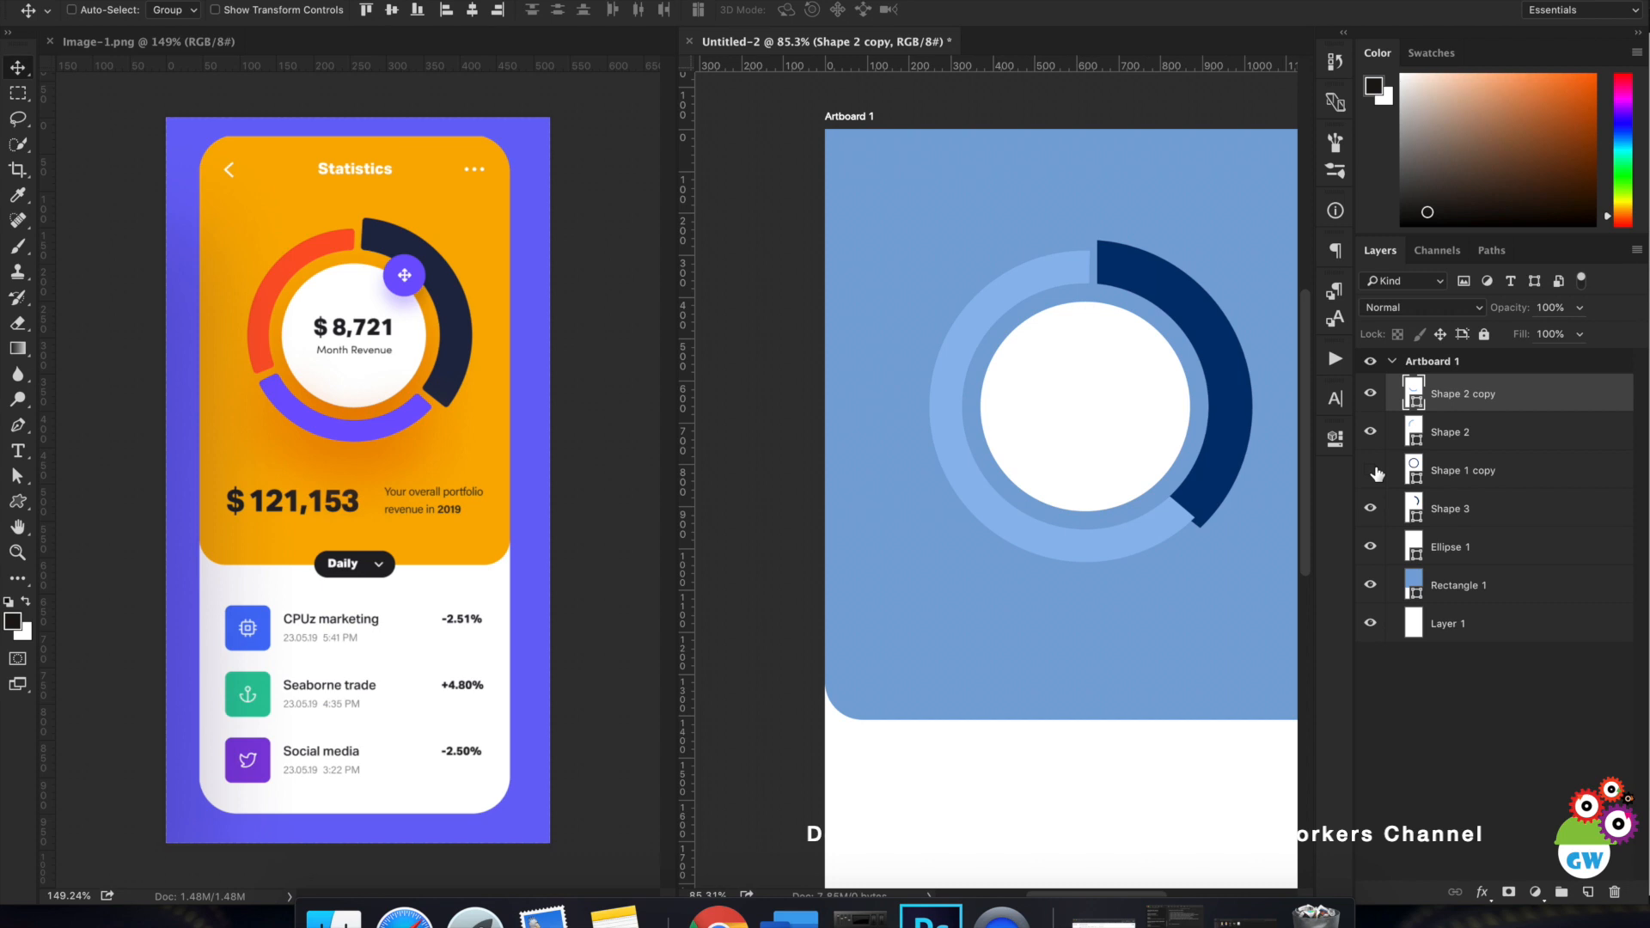
Reshape both ends of the lower arc copy by moving its anchor points, leaving gaps to the neighbouring segments, and deselect it.
{"action": "scroll", "coordinate": [1182, 541], "scroll_direction": "up", "scroll_amount": 3}
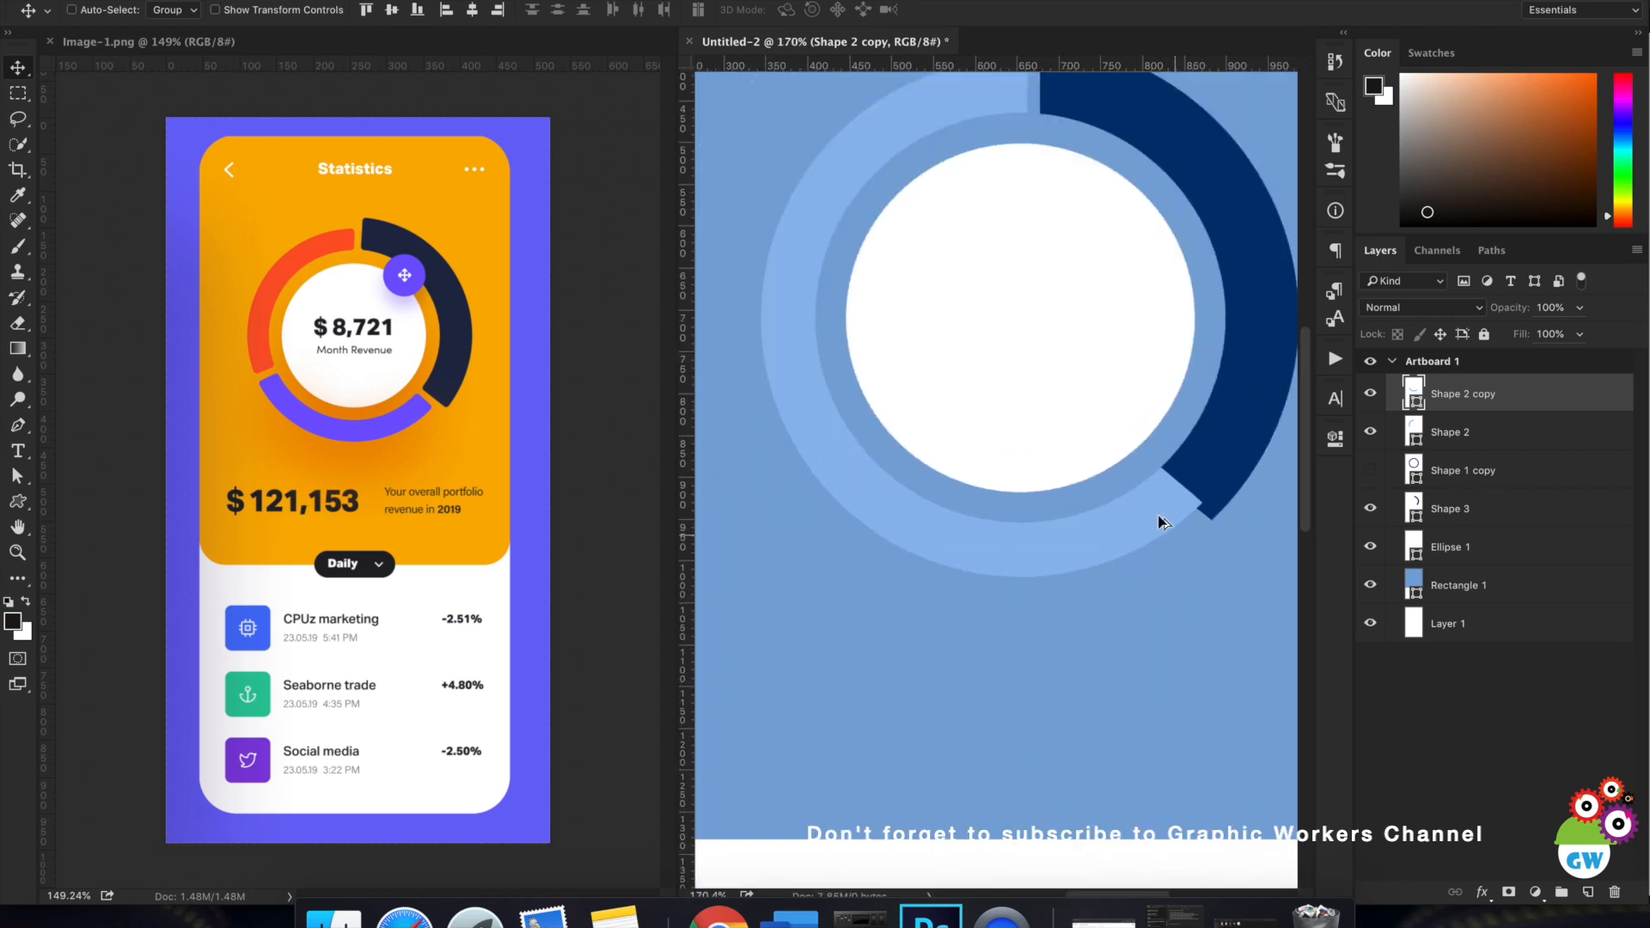
{"action": "key", "text": "p"}
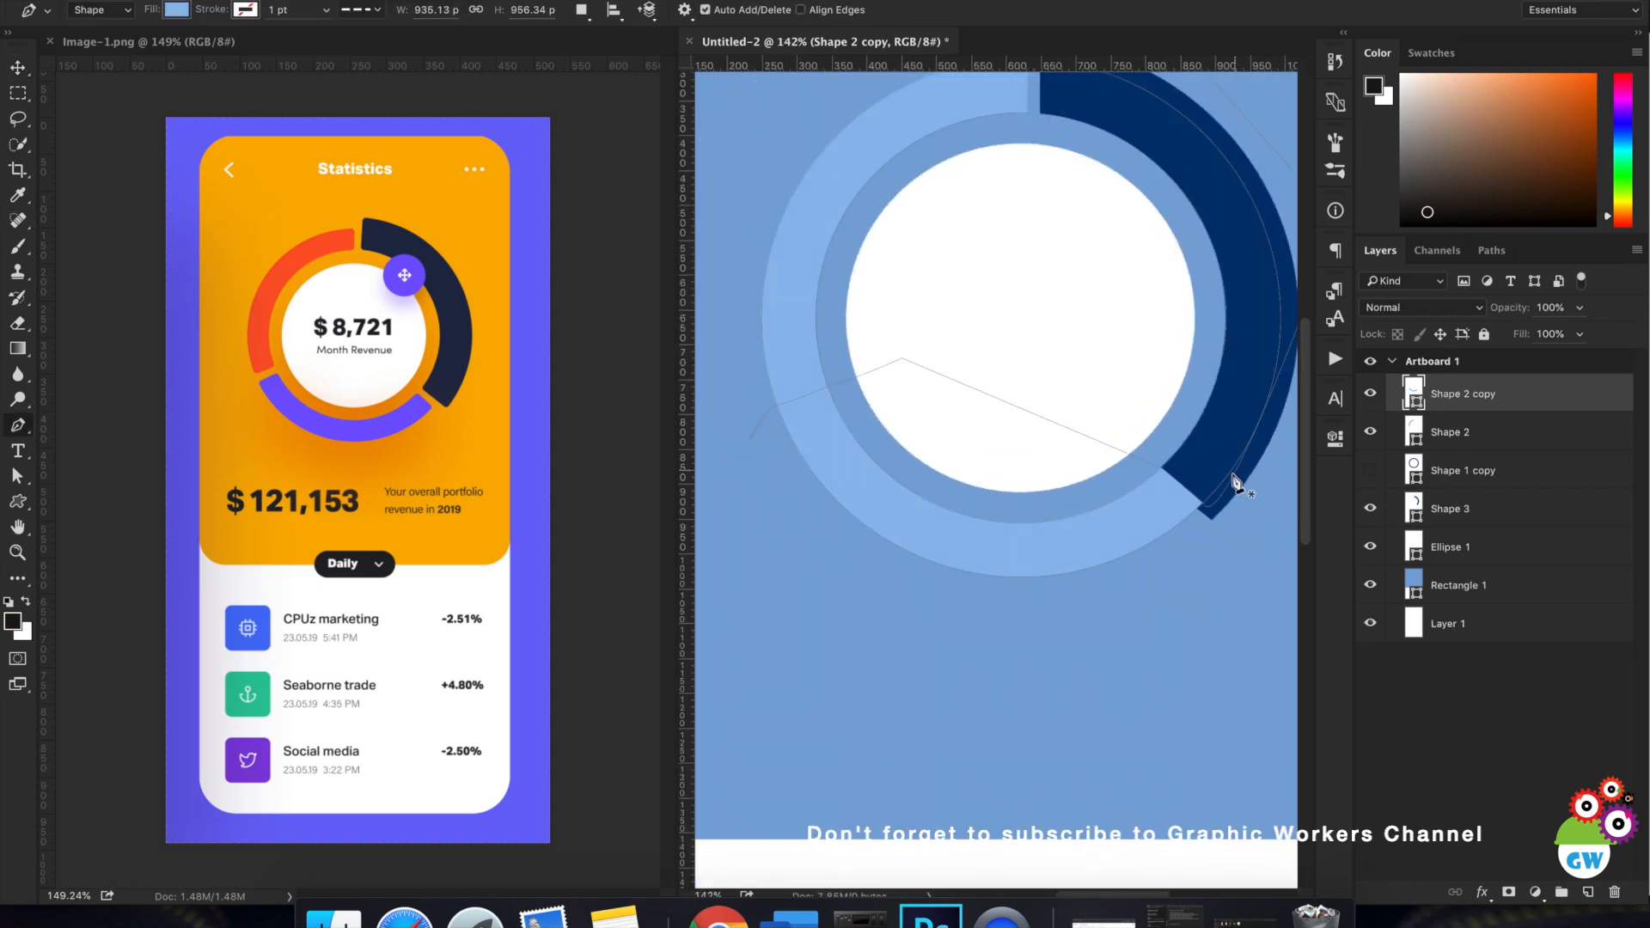
{"action": "left_click_drag", "start_coordinate": [1205, 507], "coordinate": [1184, 527]}
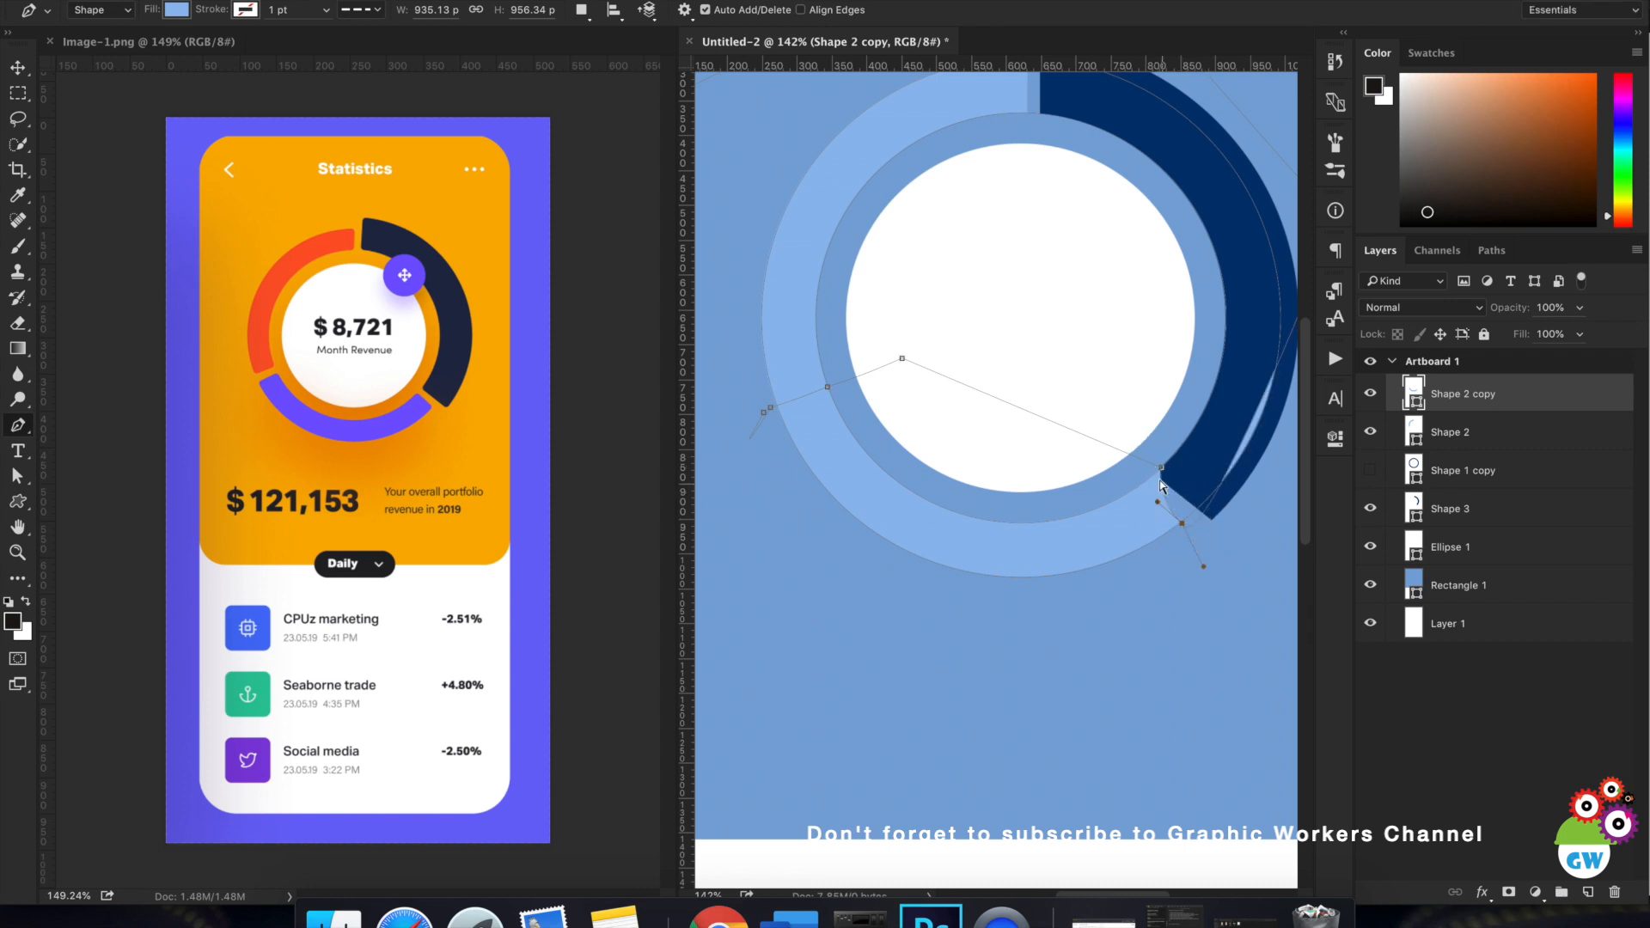
{"action": "left_click_drag", "start_coordinate": [1162, 471], "coordinate": [1191, 518]}
{"action": "mouse_move", "coordinate": [829, 391]}
{"action": "left_mouse_down"}
{"action": "mouse_move", "coordinate": [851, 438]}
{"action": "mouse_move", "coordinate": [840, 410]}
{"action": "mouse_move", "coordinate": [773, 413]}
{"action": "mouse_move", "coordinate": [776, 438]}
{"action": "mouse_move", "coordinate": [841, 408]}
{"action": "left_mouse_up"}
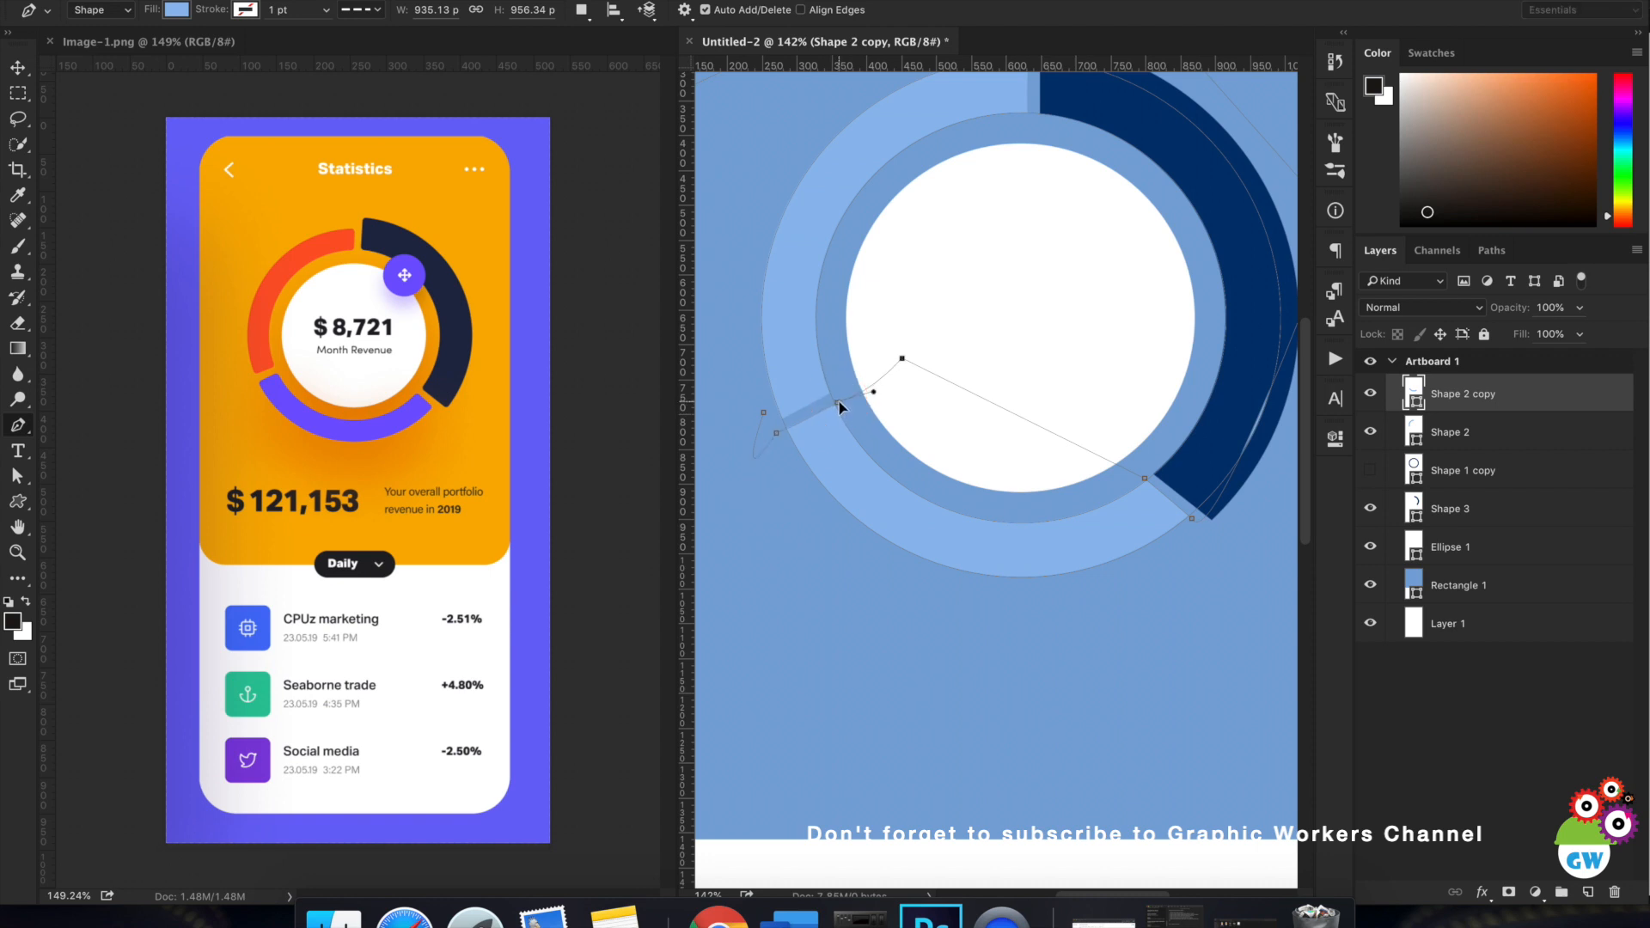
{"action": "scroll", "coordinate": [1038, 247], "scroll_direction": "down", "scroll_amount": 4}
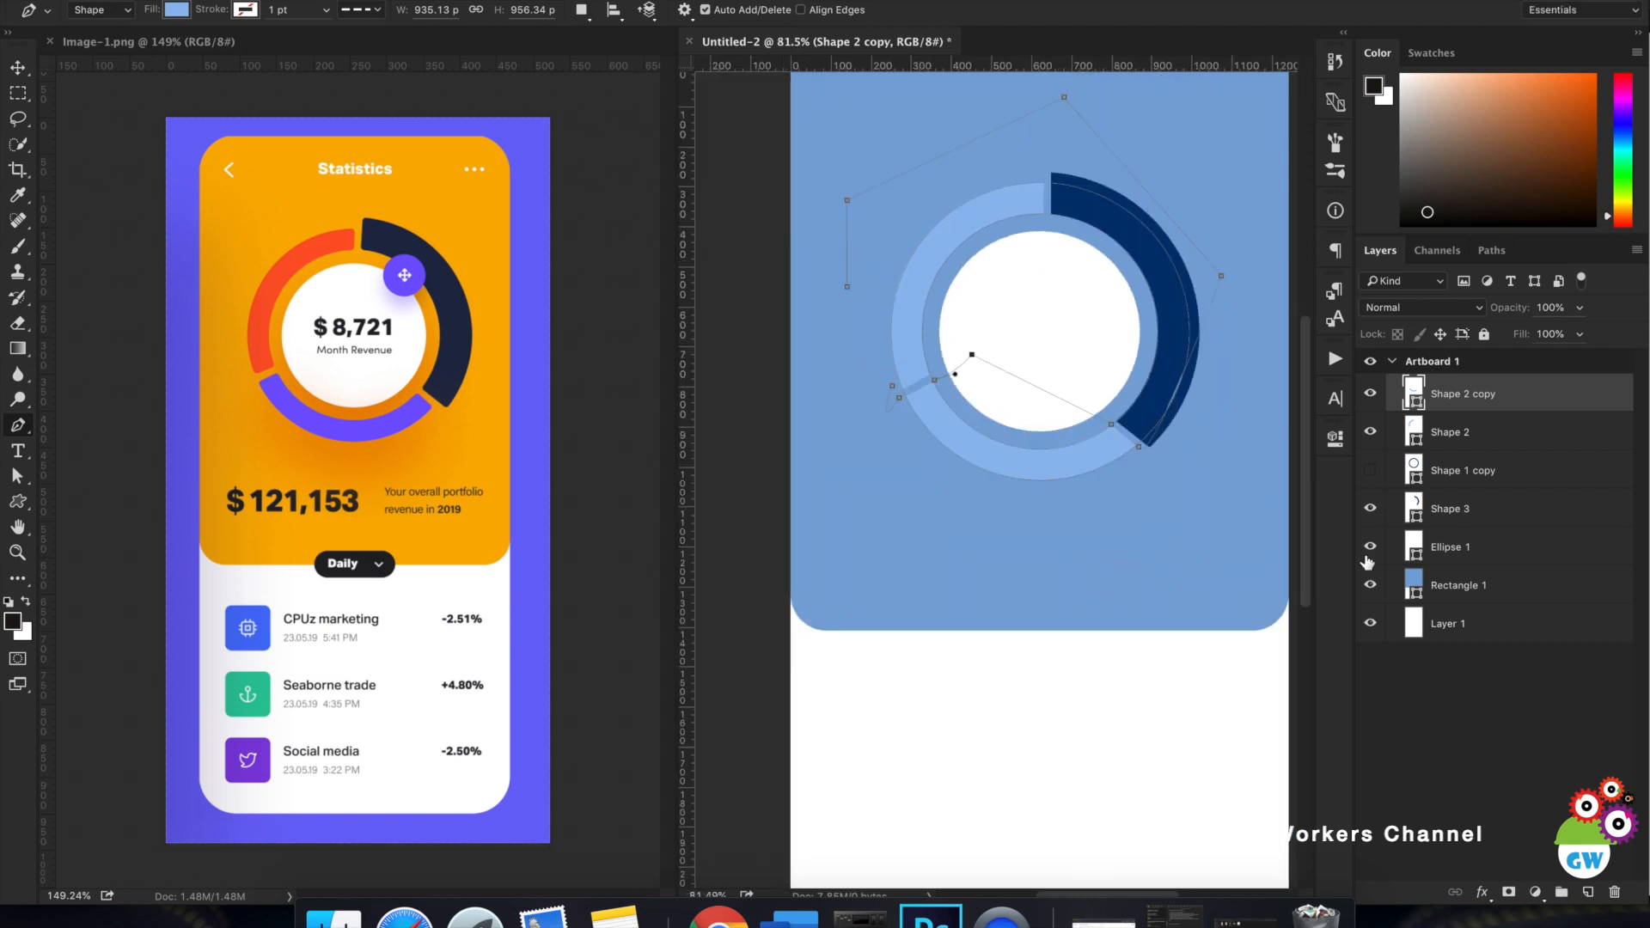
{"action": "left_click", "coordinate": [1470, 712]}
{"action": "left_click", "coordinate": [17, 67]}
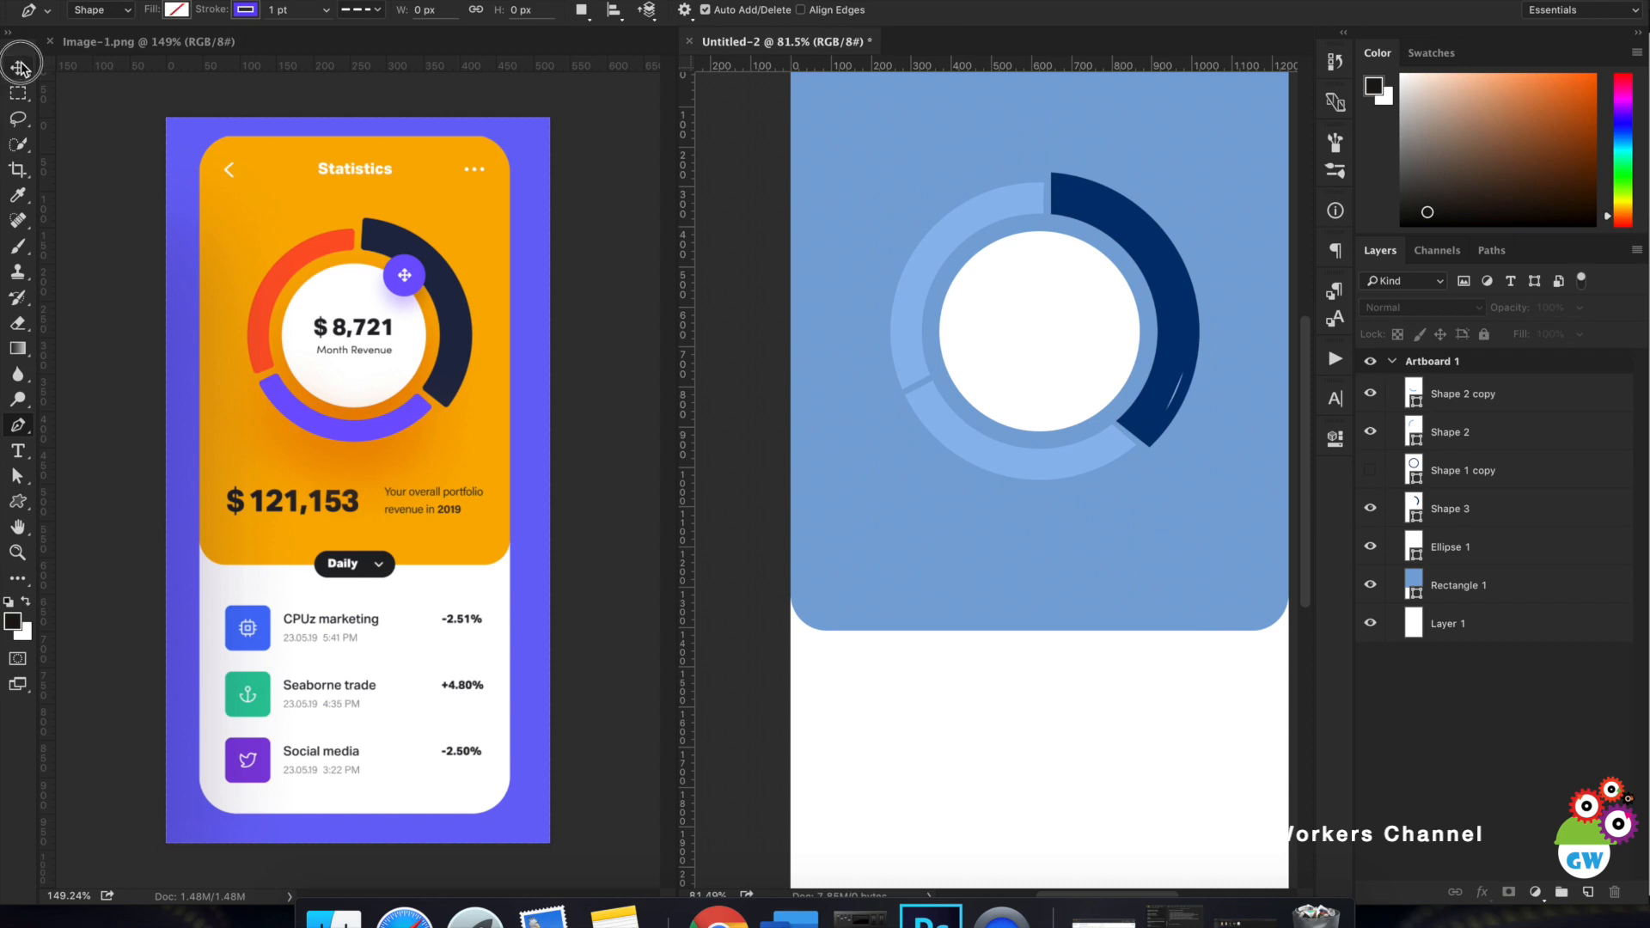
Select the lower arc copy, toggle its visibility, and examine the light sliver over the dark blue segment.
{"action": "left_click", "coordinate": [1102, 465], "text": "ctrl"}
{"action": "left_click", "coordinate": [1371, 397]}
{"action": "left_click", "coordinate": [1371, 397]}
{"action": "scroll", "coordinate": [1189, 393], "scroll_direction": "up", "scroll_amount": 3}
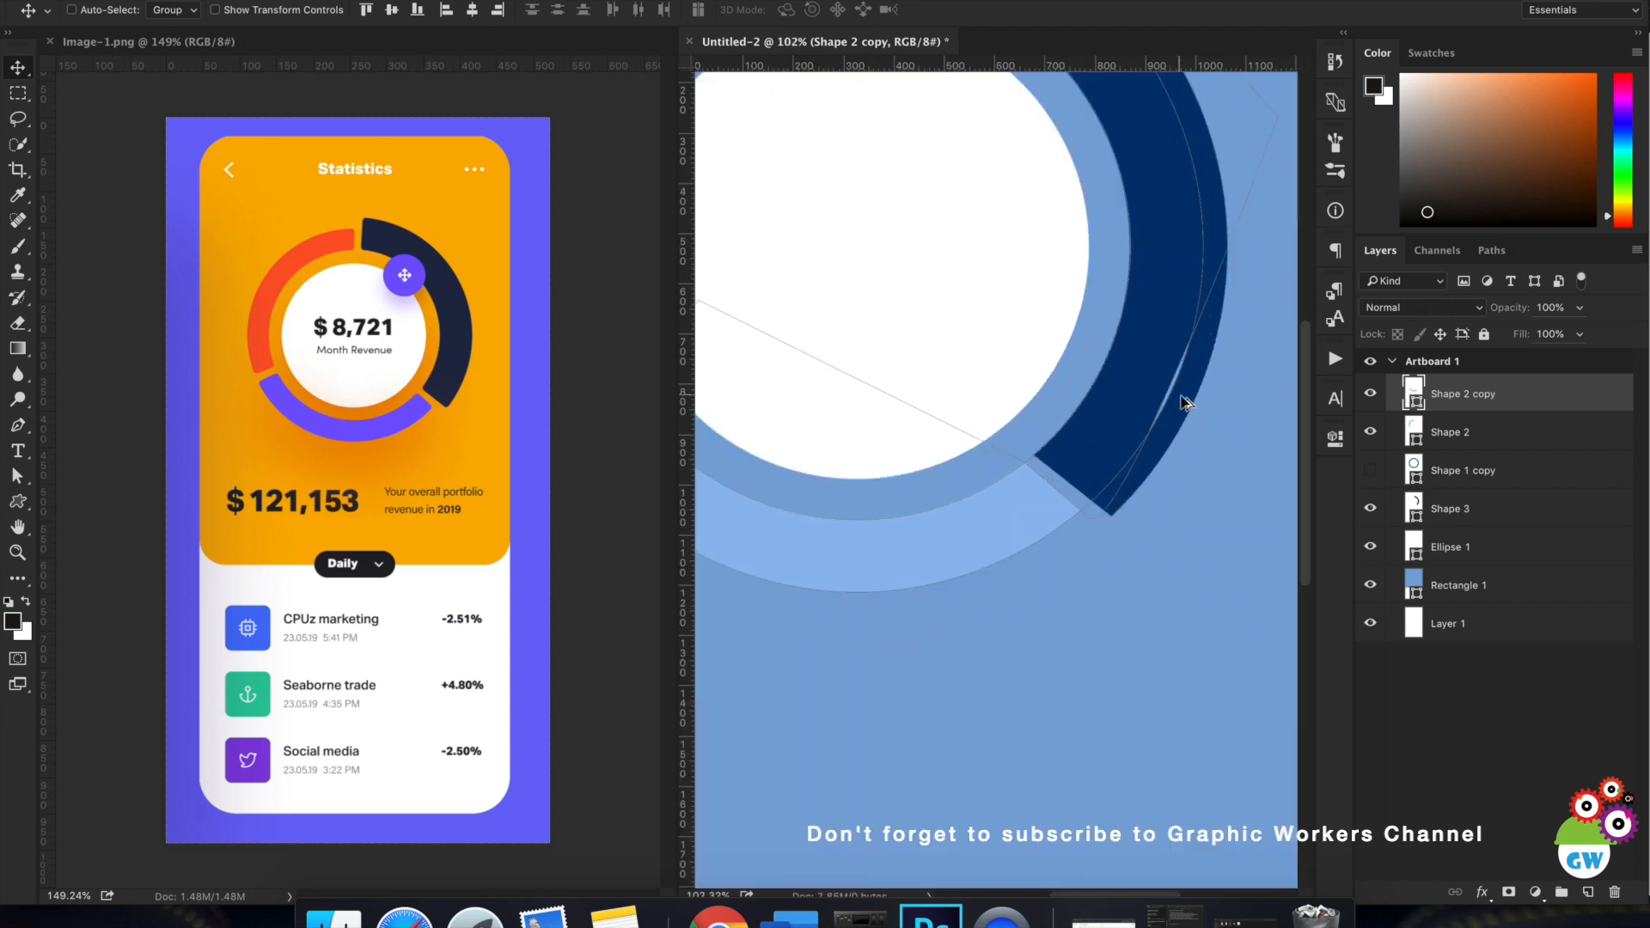
{"action": "key", "text": "p"}
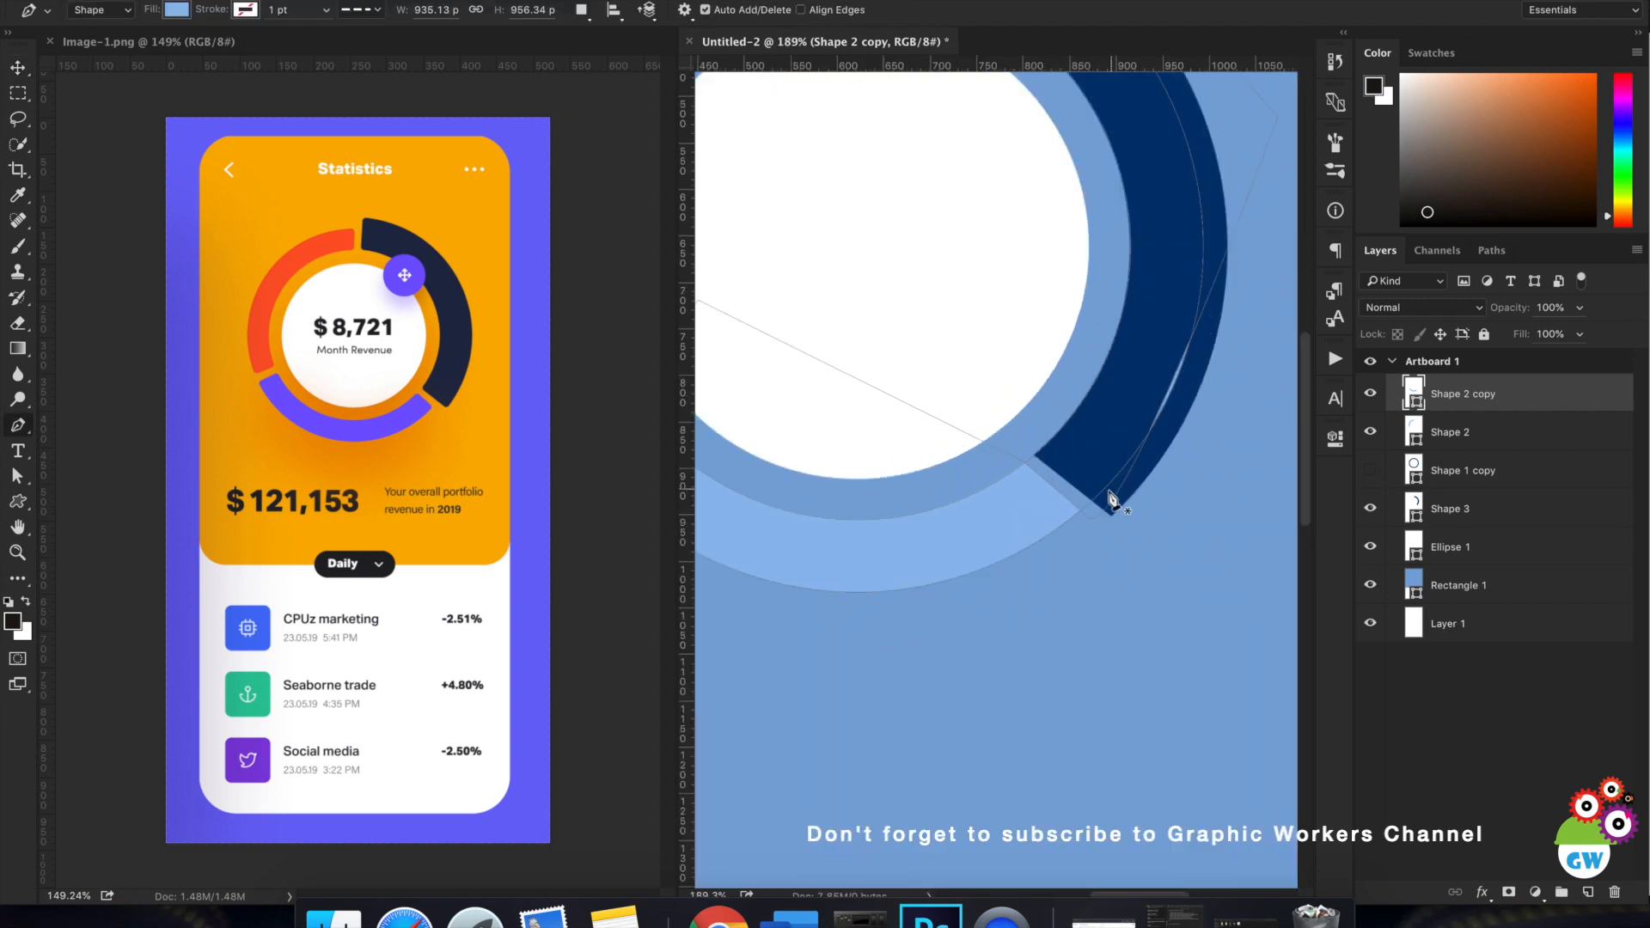
{"action": "key", "text": "Return"}
{"action": "scroll", "coordinate": [1127, 497], "scroll_direction": "down", "scroll_amount": 1}
{"action": "scroll", "coordinate": [1127, 505], "scroll_direction": "down", "scroll_amount": 5}
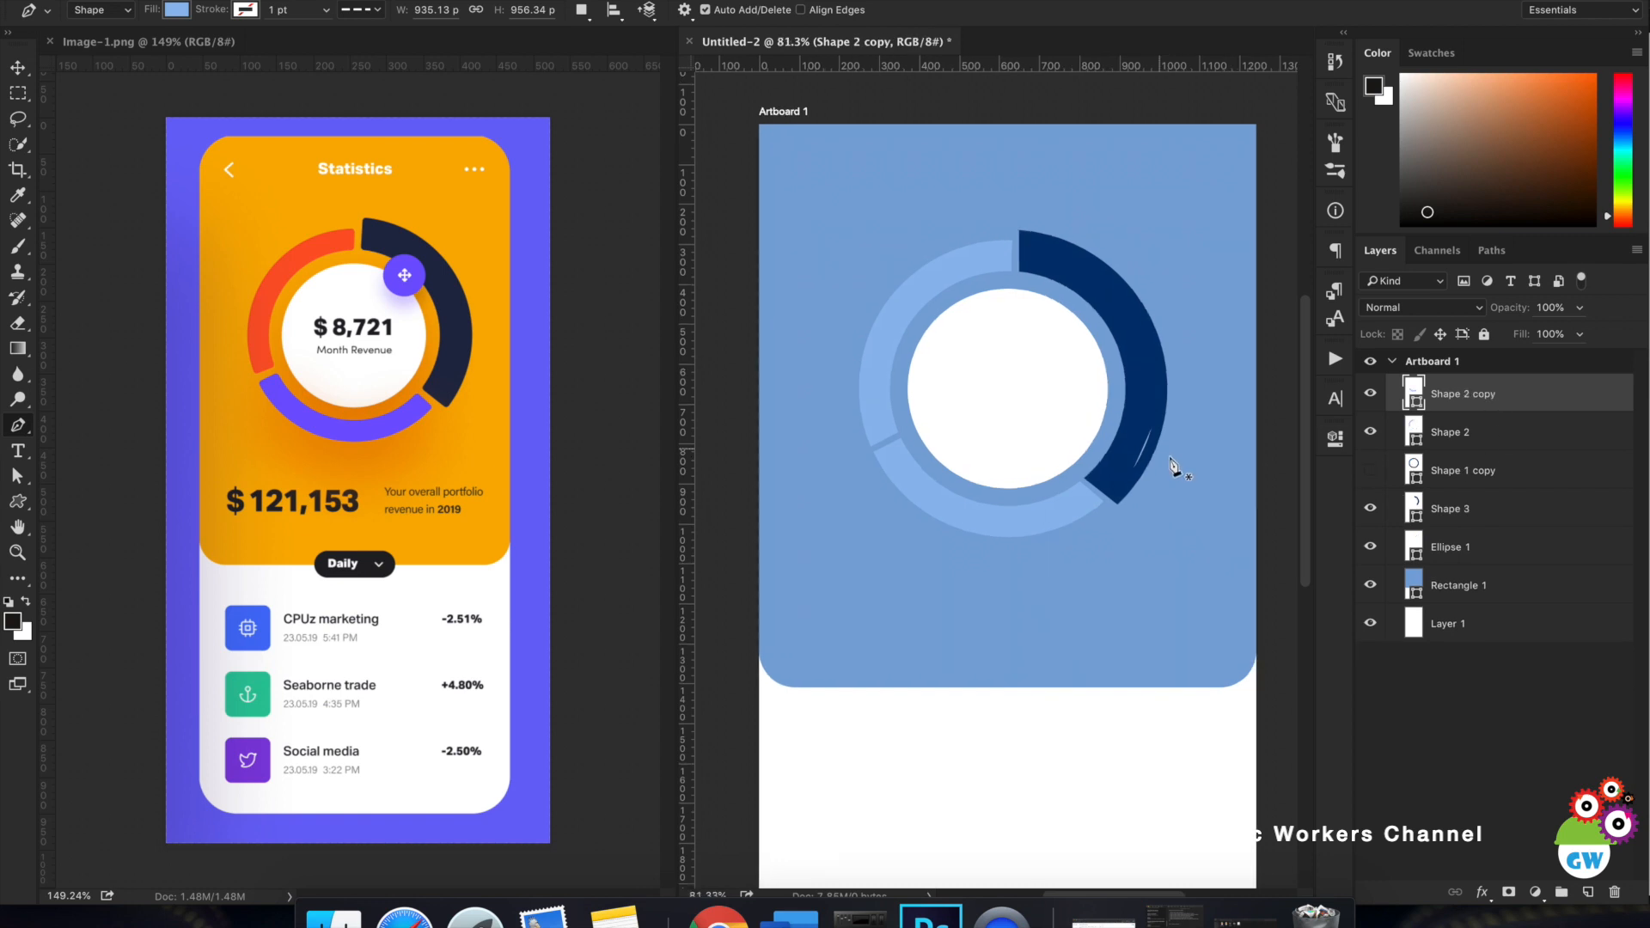
{"action": "scroll", "coordinate": [1172, 468], "scroll_direction": "up", "scroll_amount": 3}
{"action": "left_click", "coordinate": [1054, 536]}
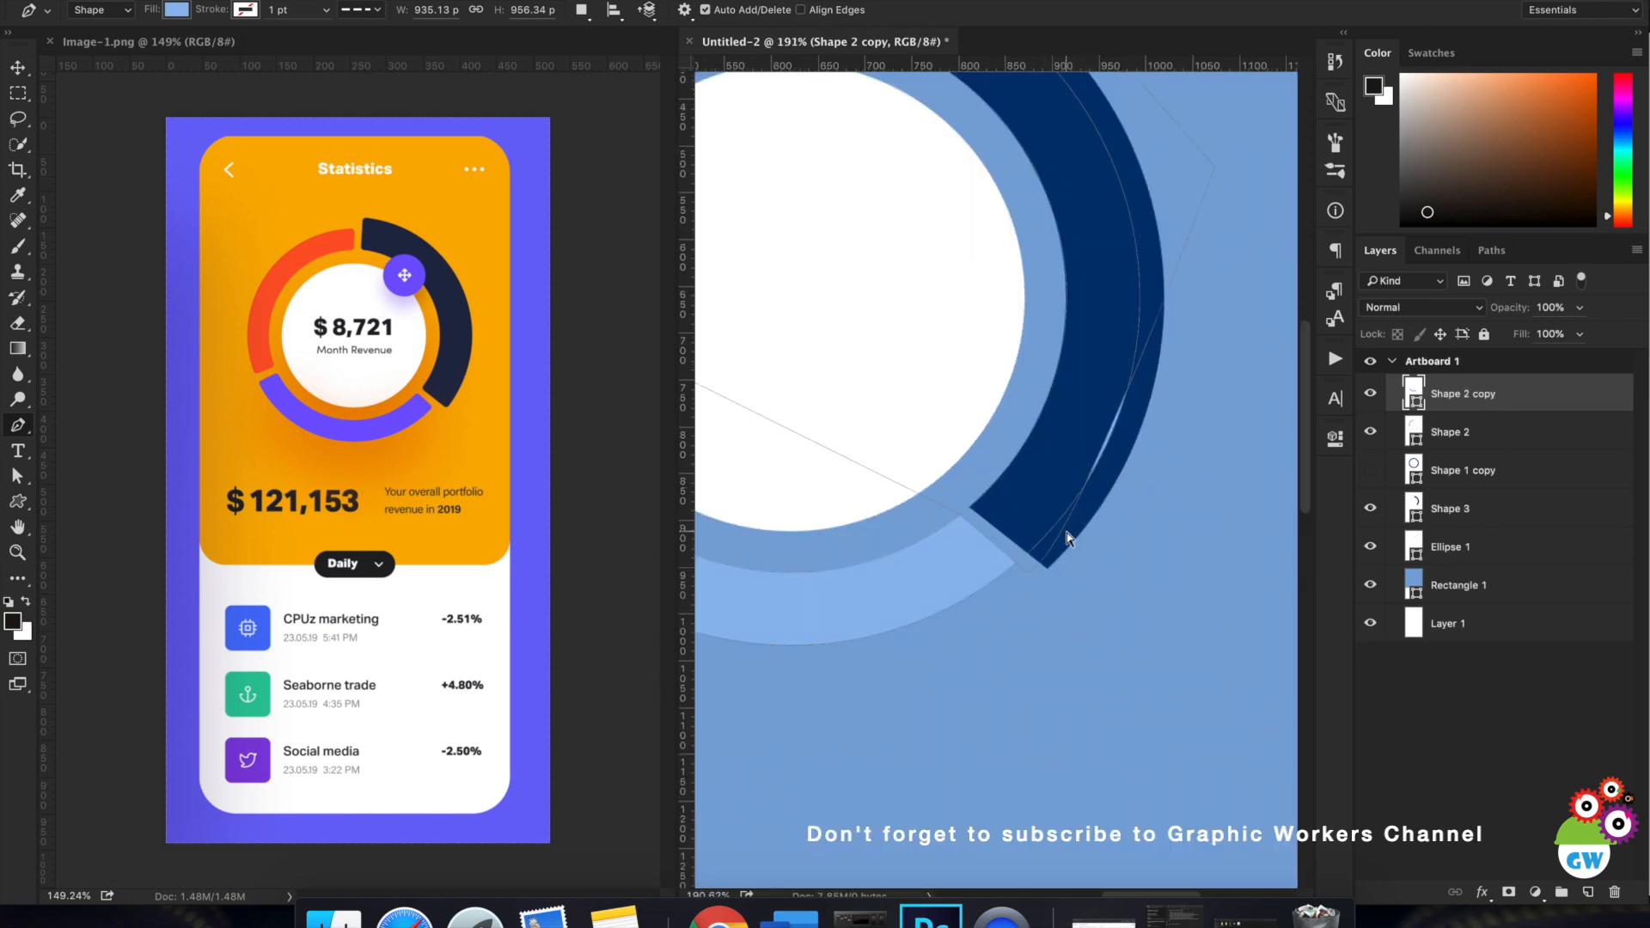
{"action": "left_click", "coordinate": [1054, 538]}
{"action": "left_click", "coordinate": [1018, 566]}
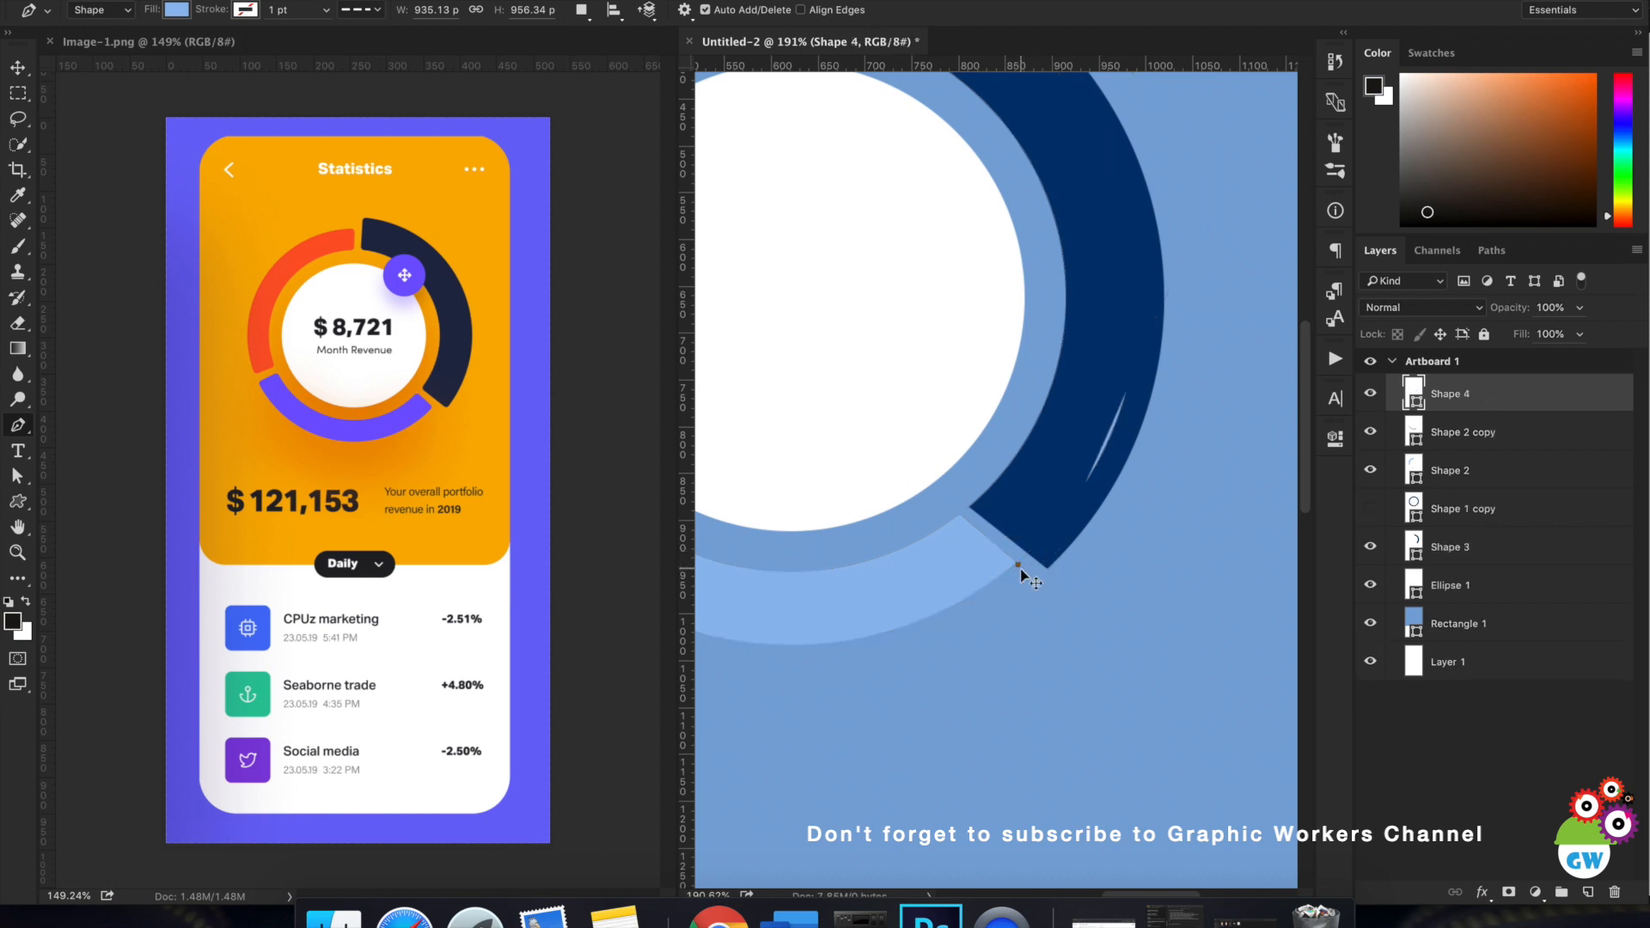
{"action": "key", "text": "z"}
{"action": "key", "text": "super+alt+z"}
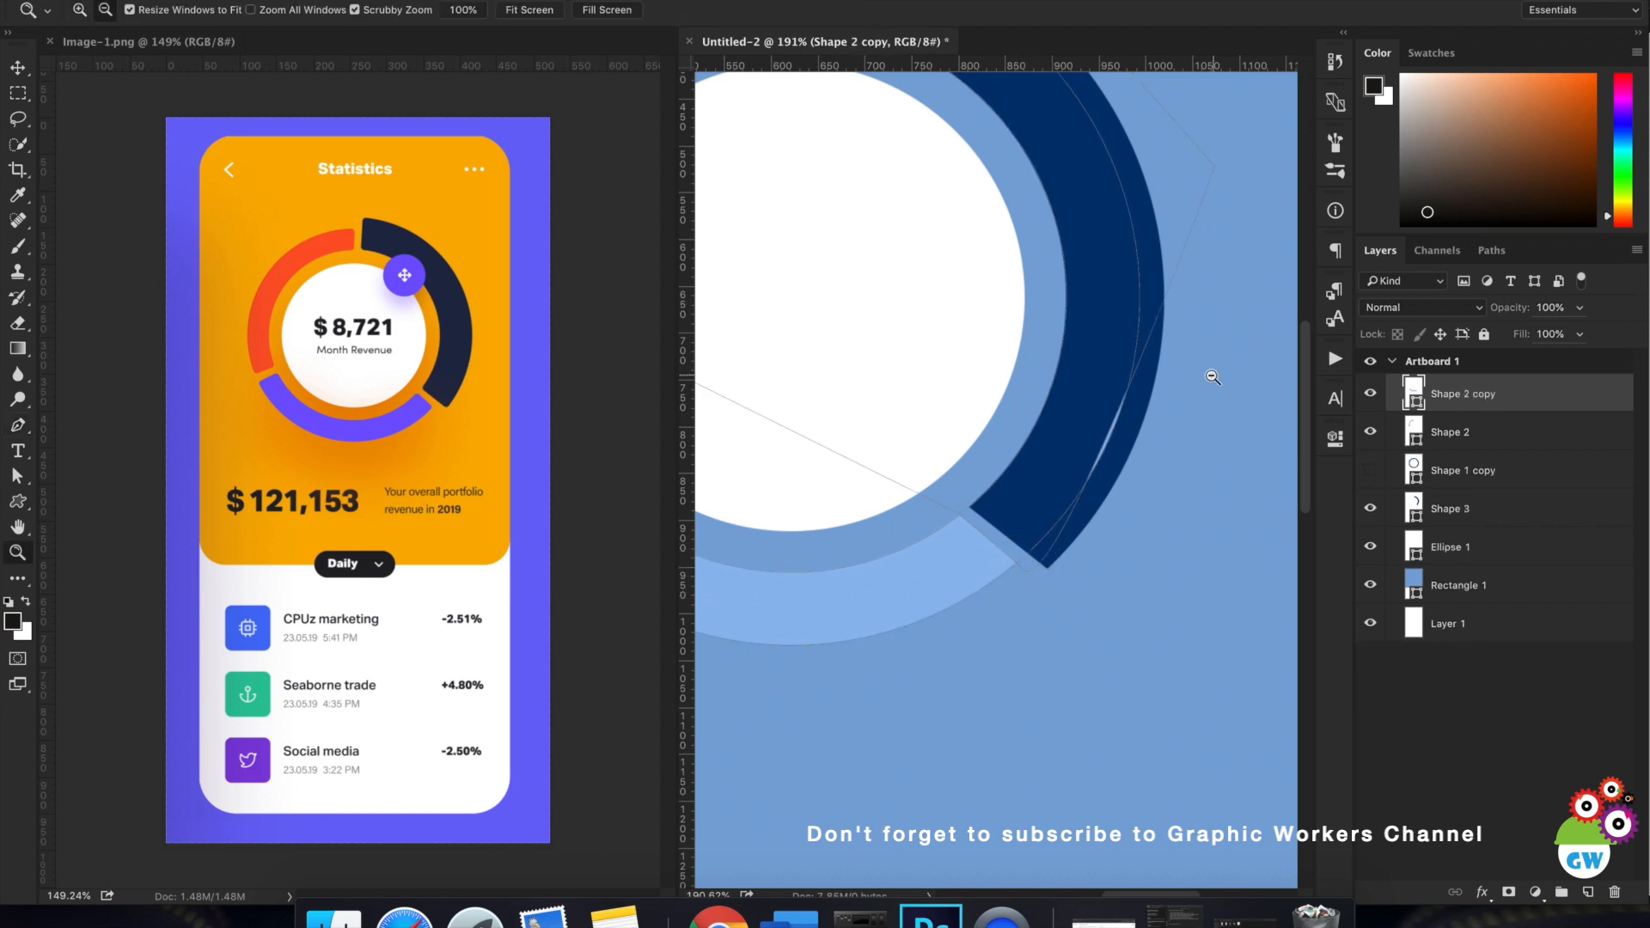
Adjust the outer path of the lower arc copy near the dark blue segment to remove the light sliver, and deselect it.
{"action": "left_click_drag", "start_coordinate": [1213, 377], "coordinate": [1187, 376]}
{"action": "key", "text": "p"}
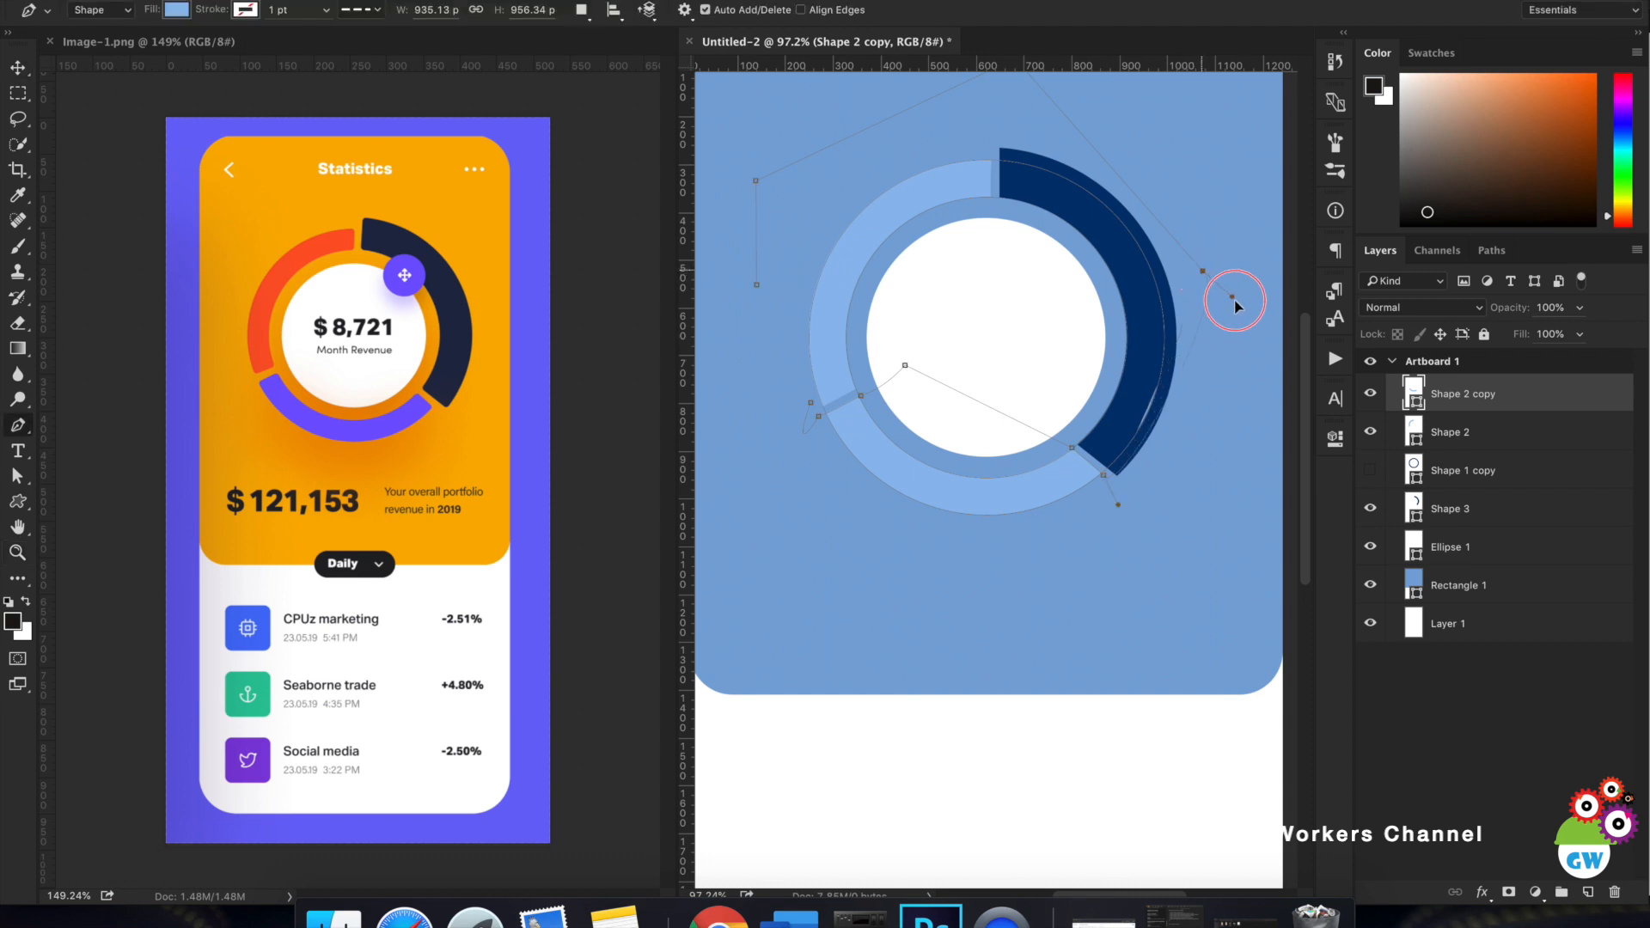
{"action": "left_click", "coordinate": [1487, 795]}
{"action": "key", "text": "super+0"}
{"action": "scroll", "coordinate": [962, 445], "scroll_direction": "down", "scroll_amount": 8}
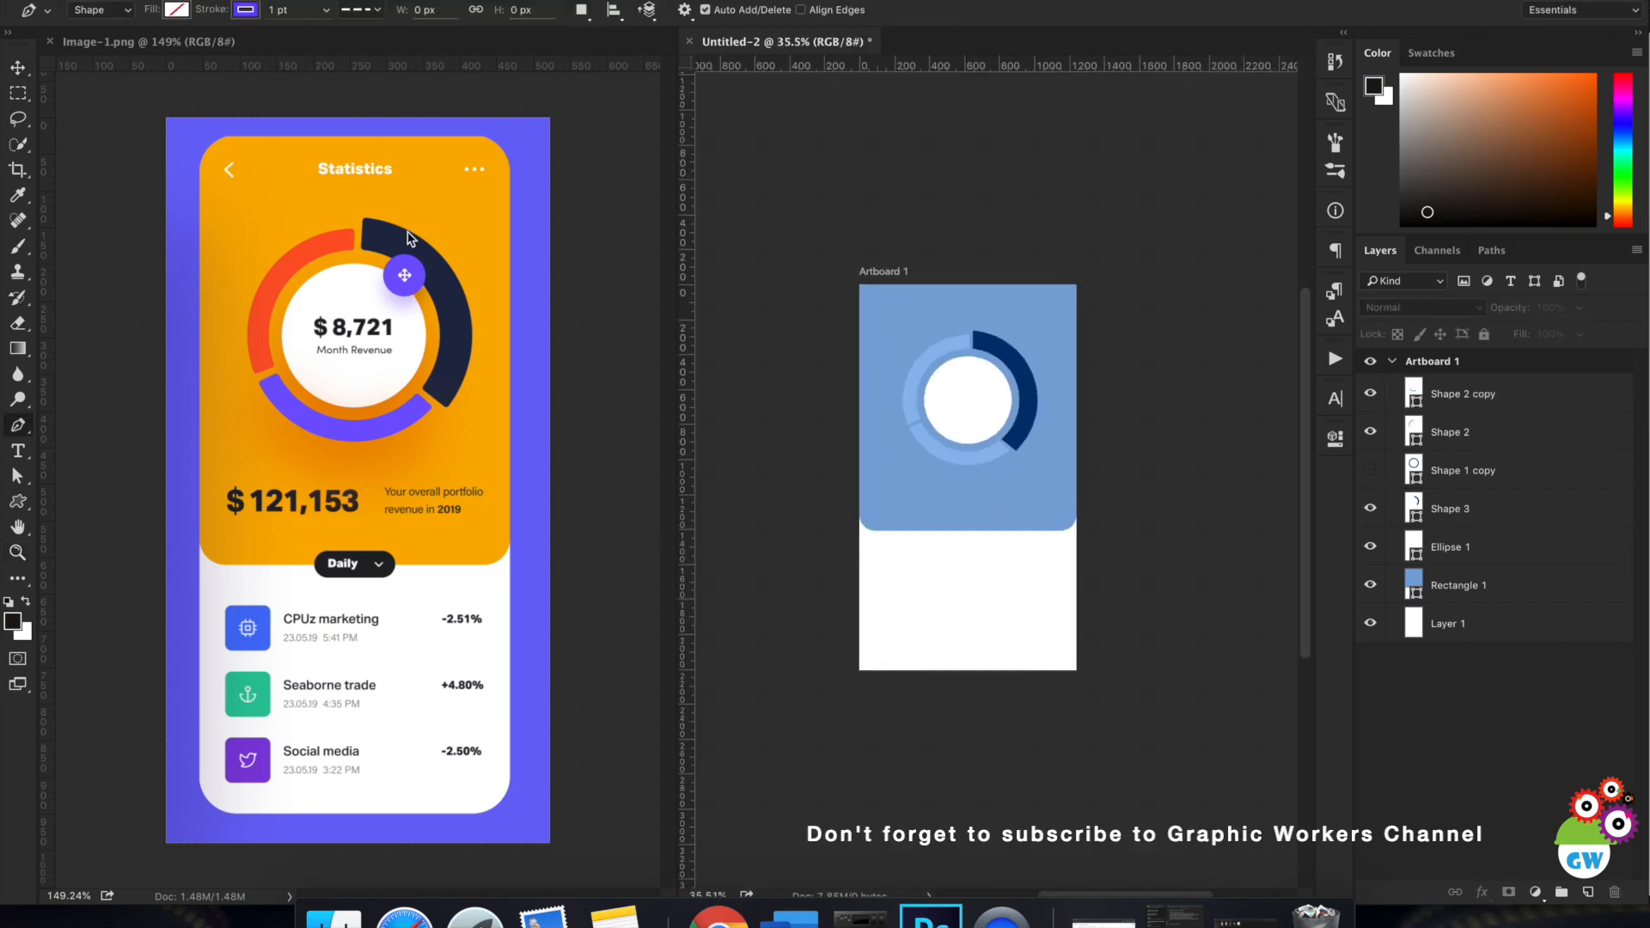
{"action": "left_click", "coordinate": [19, 64]}
{"action": "scroll", "coordinate": [895, 328], "scroll_direction": "up", "scroll_amount": 8}
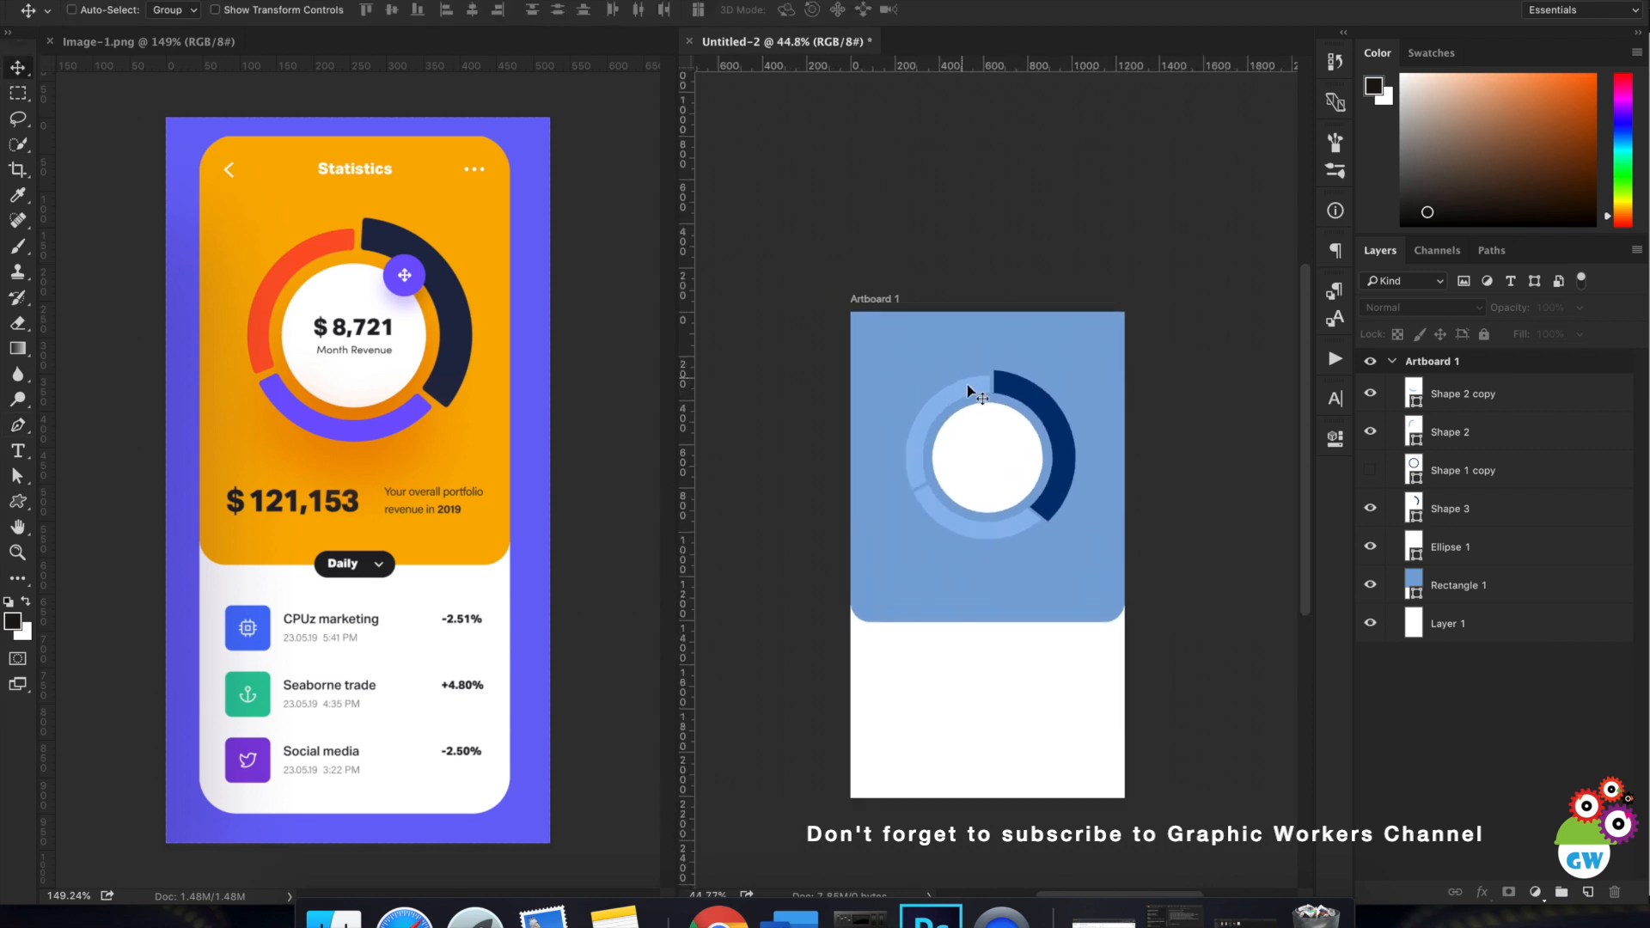
{"action": "scroll", "coordinate": [1091, 547], "scroll_direction": "down", "scroll_amount": 2}
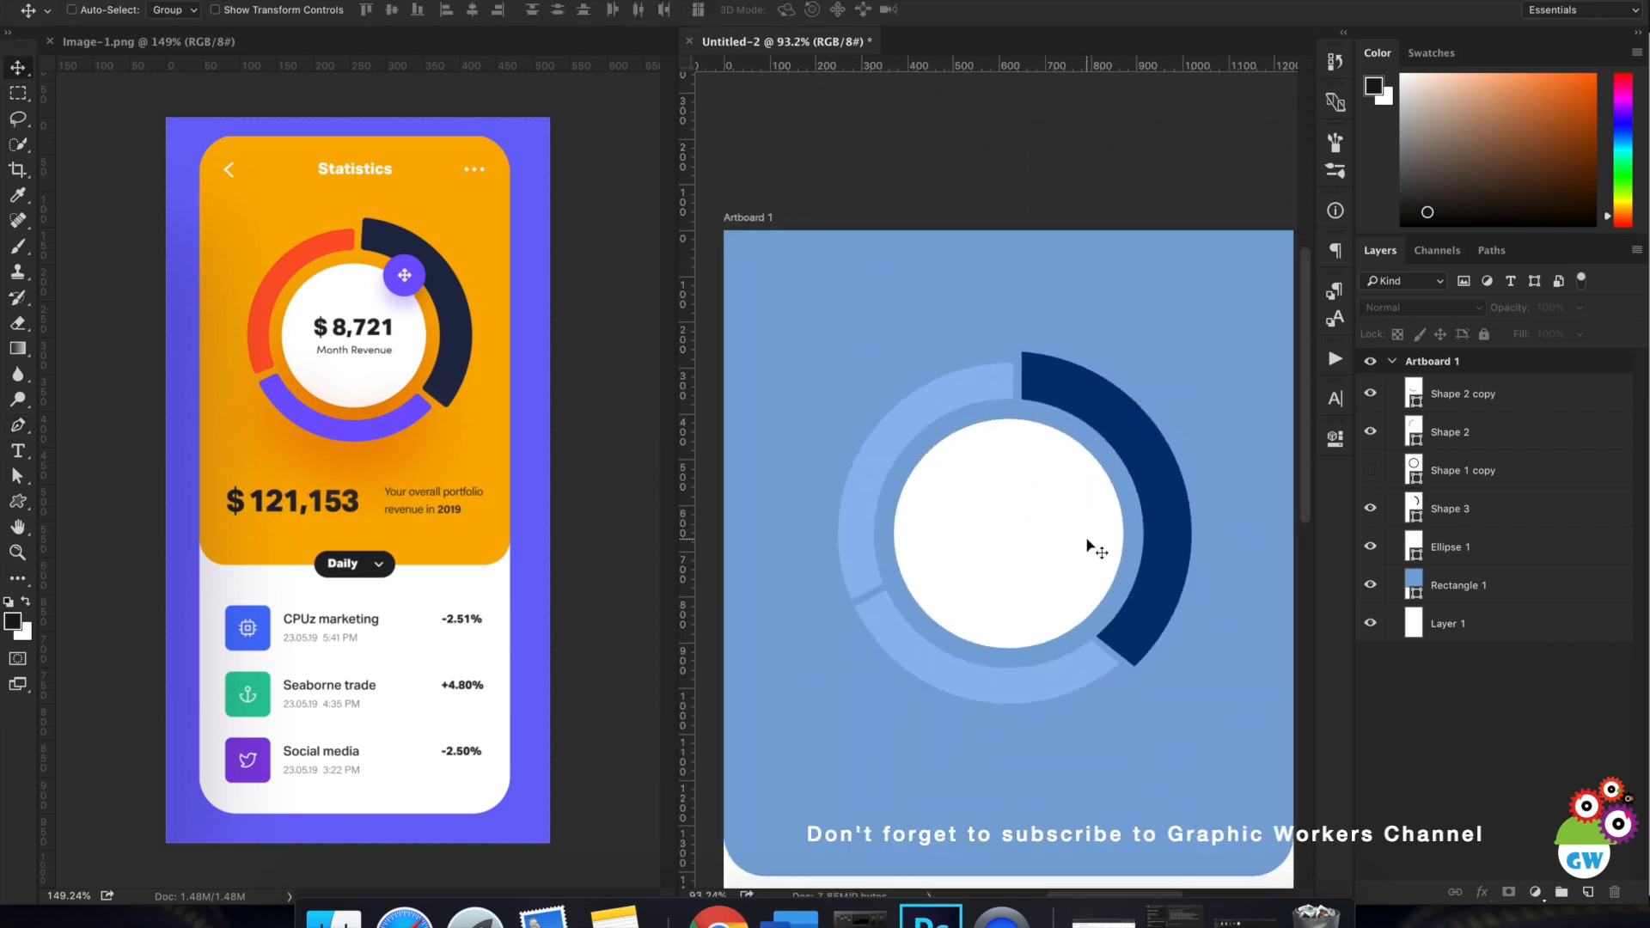
{"action": "scroll", "coordinate": [1151, 567], "scroll_direction": "down", "scroll_amount": 2}
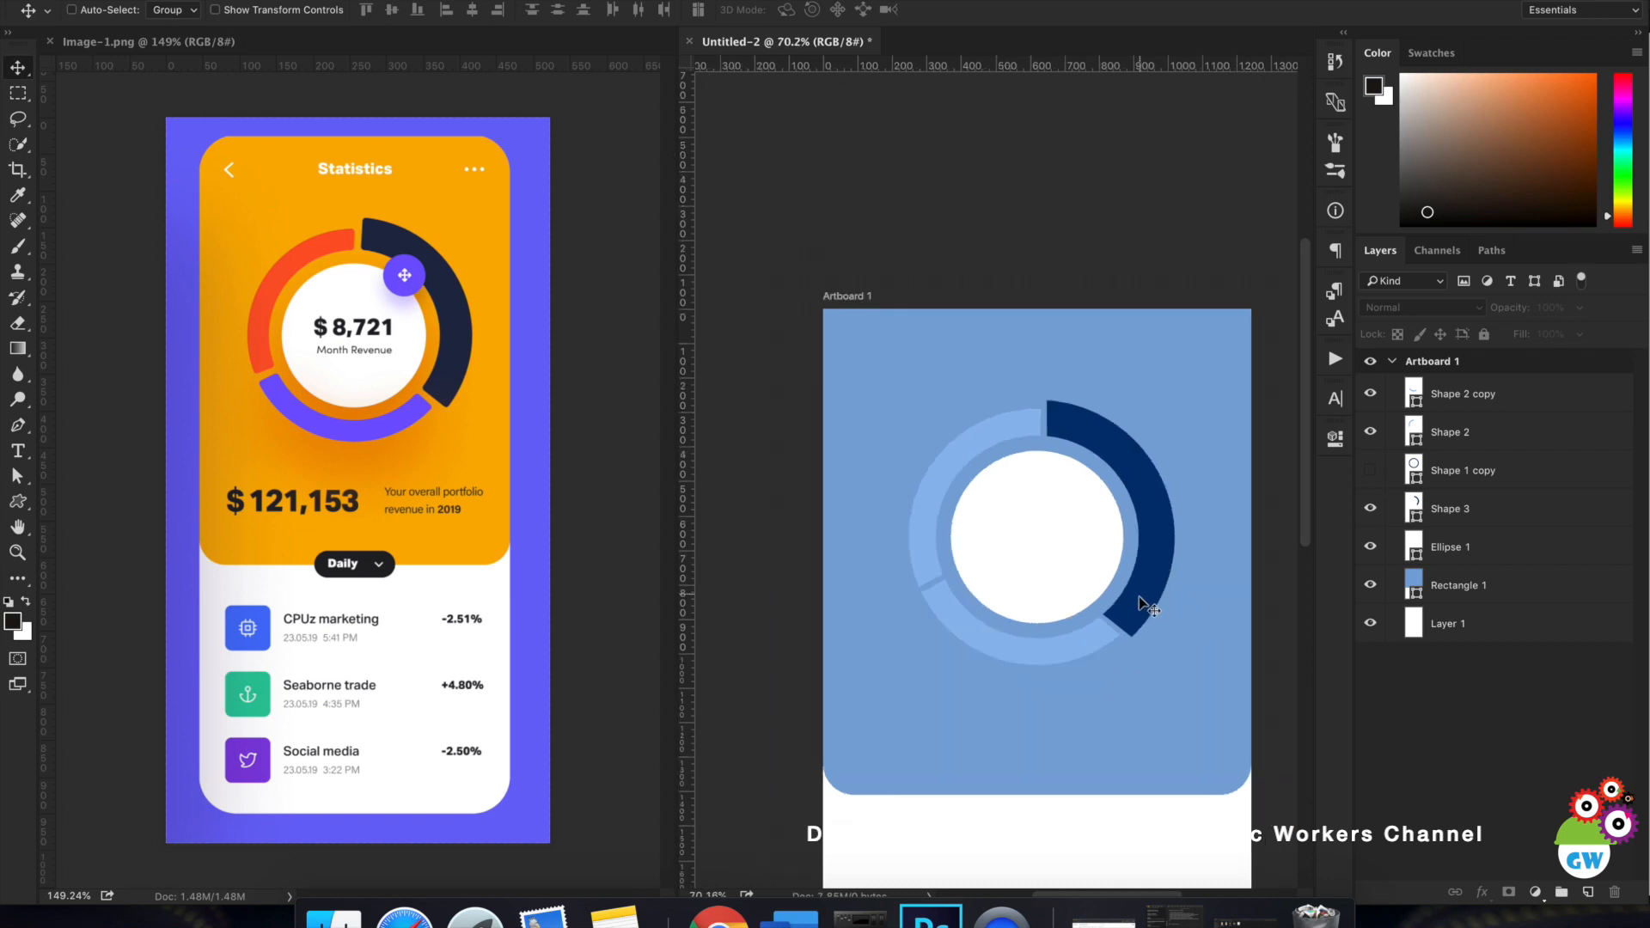
Recolour the blue background rectangle to orange f9b001, sampled from the reference image's header panel.
{"action": "left_click_drag", "start_coordinate": [1130, 658], "coordinate": [1123, 590]}
{"action": "left_click", "coordinate": [1430, 585]}
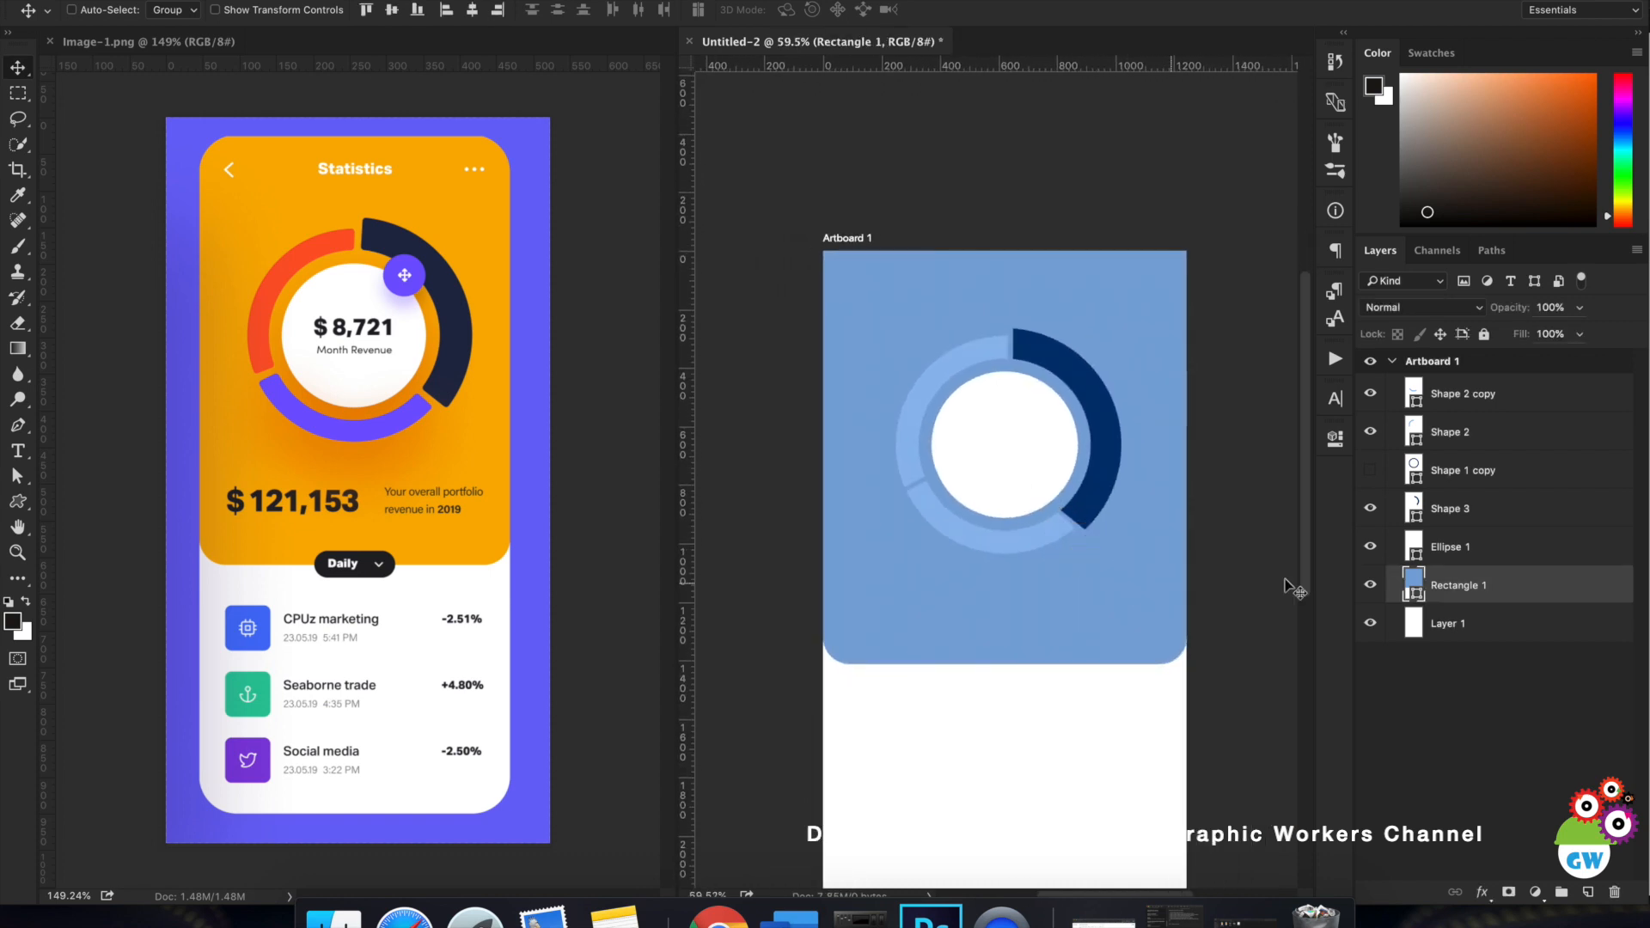
{"action": "double_click", "coordinate": [1421, 582]}
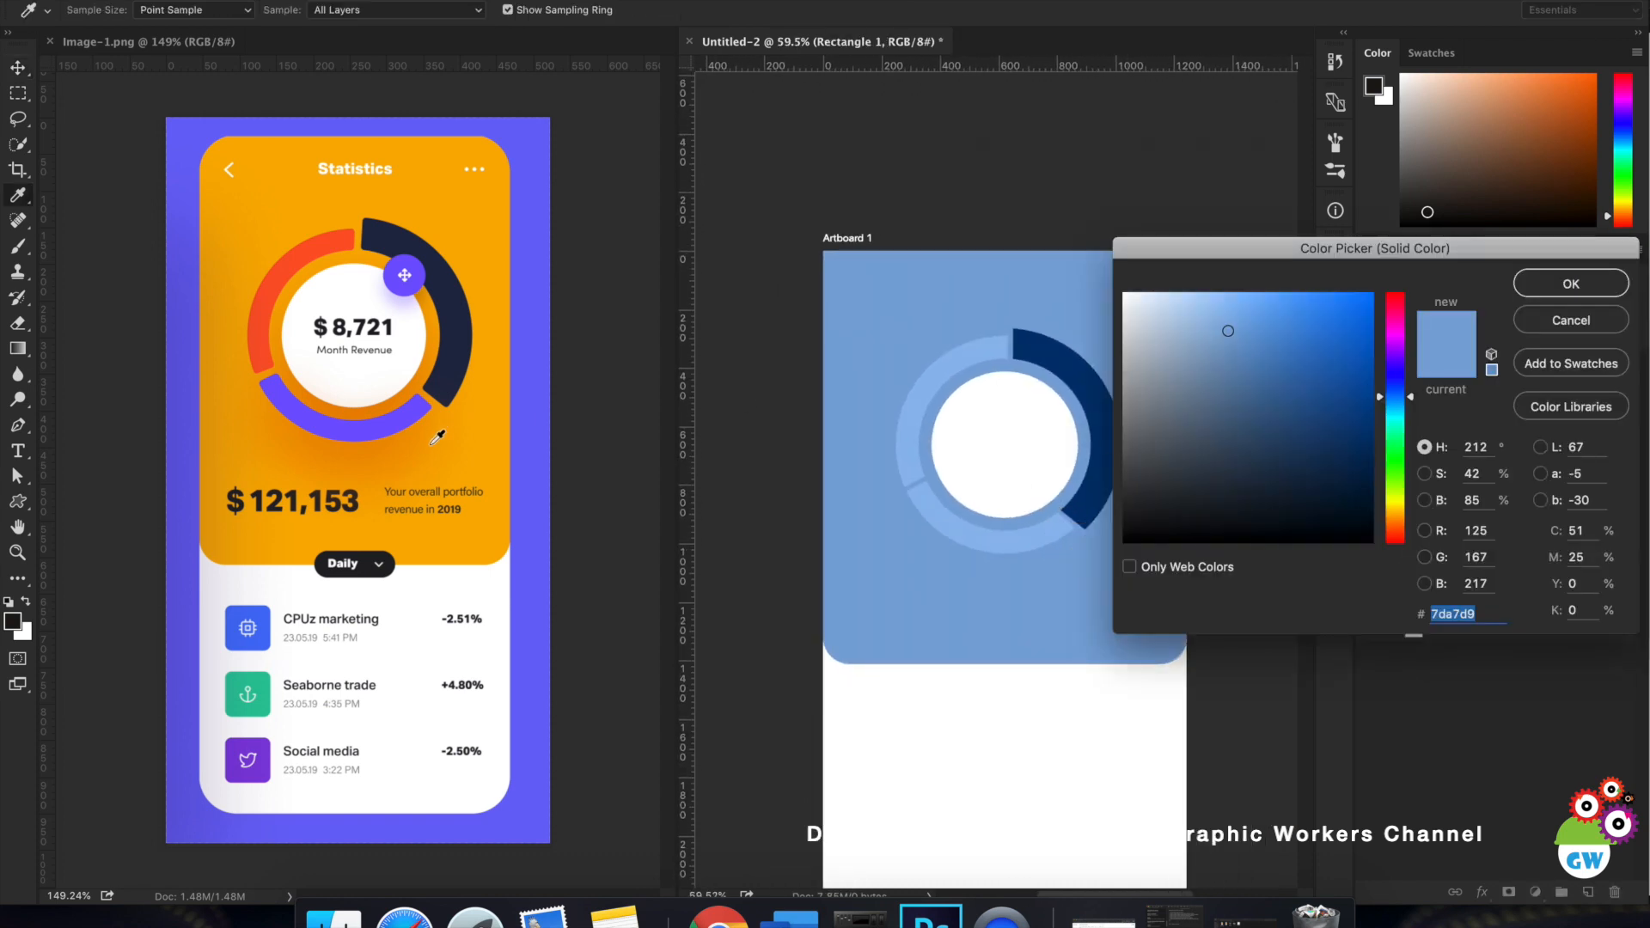
{"action": "left_click", "coordinate": [1562, 282]}
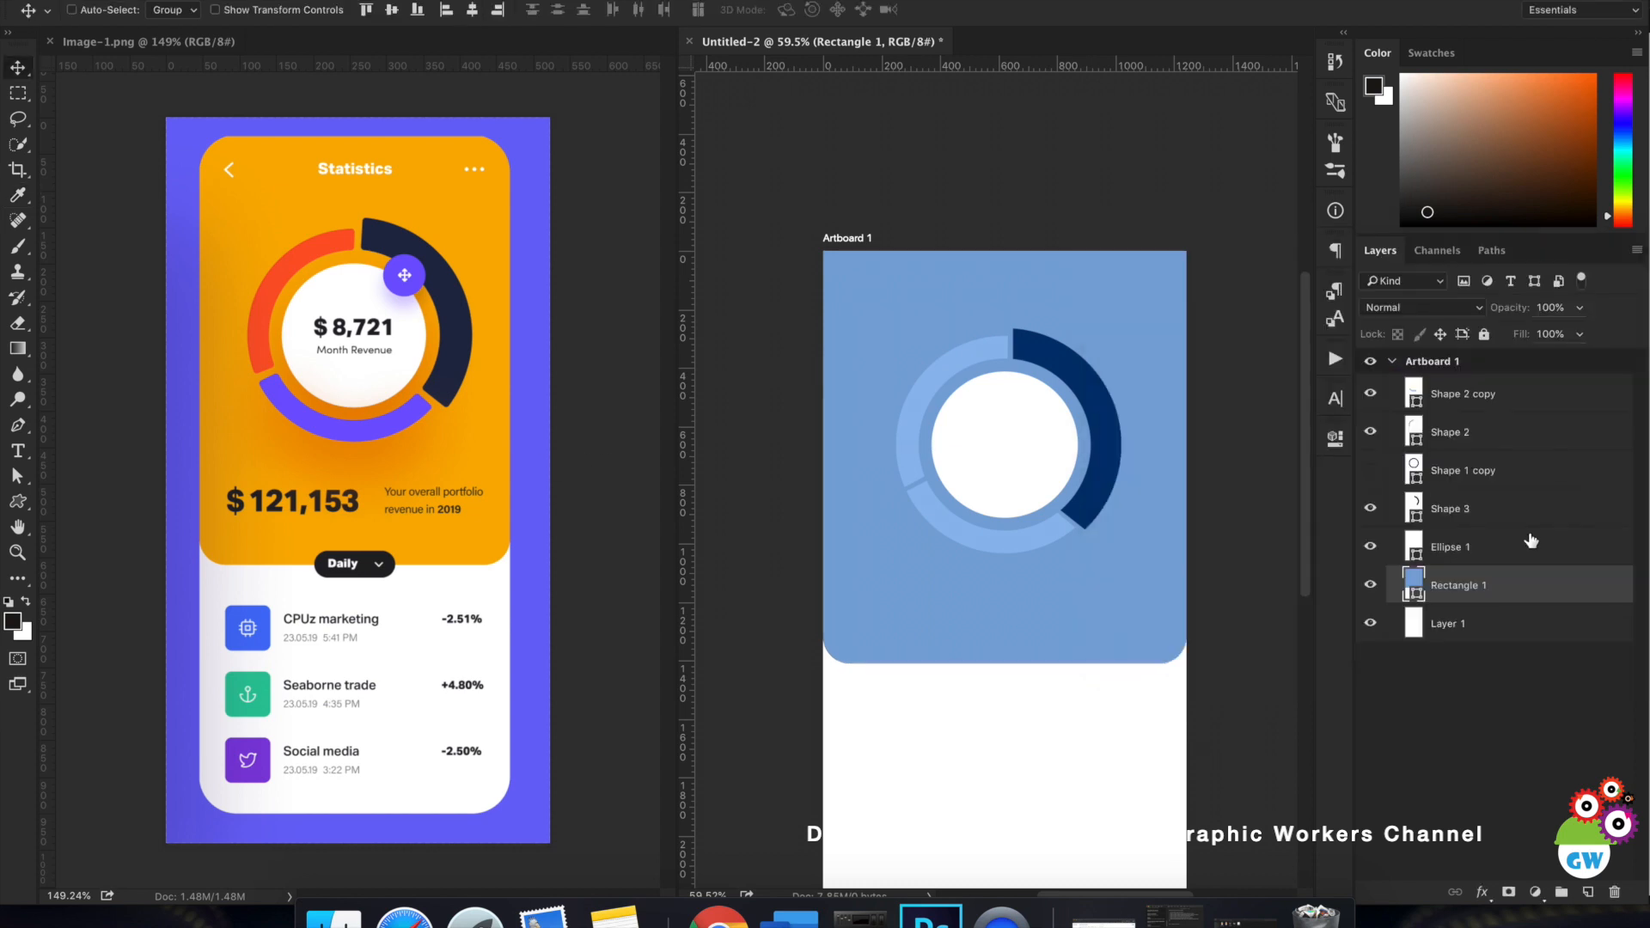
{"action": "double_click", "coordinate": [1427, 588]}
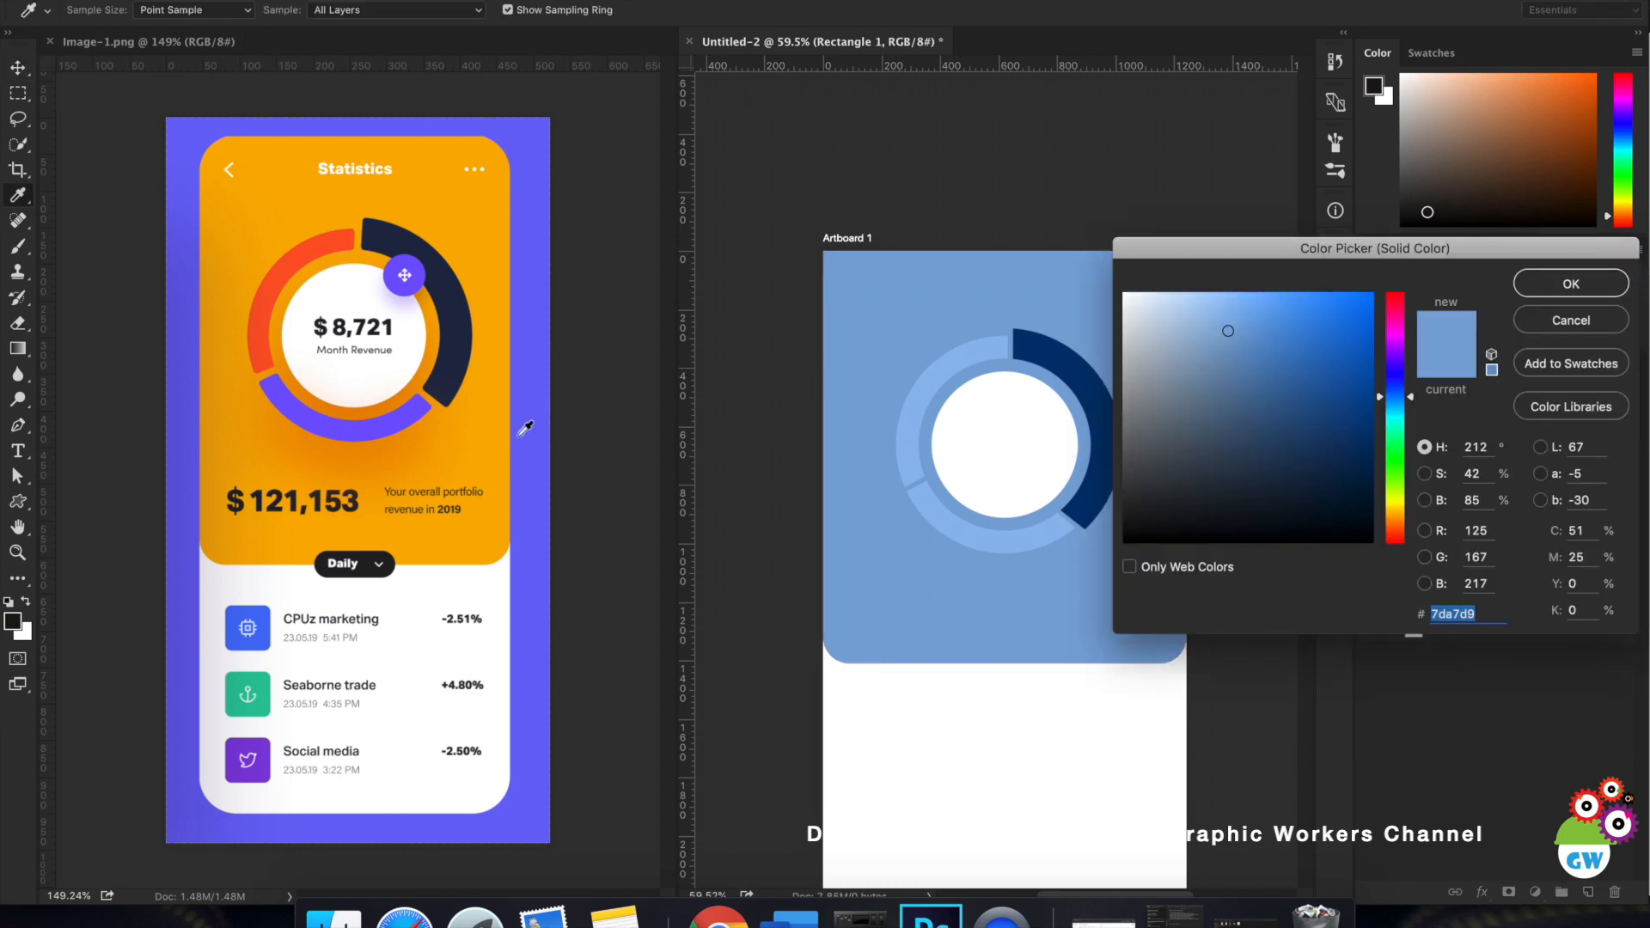
{"action": "left_click", "coordinate": [494, 453]}
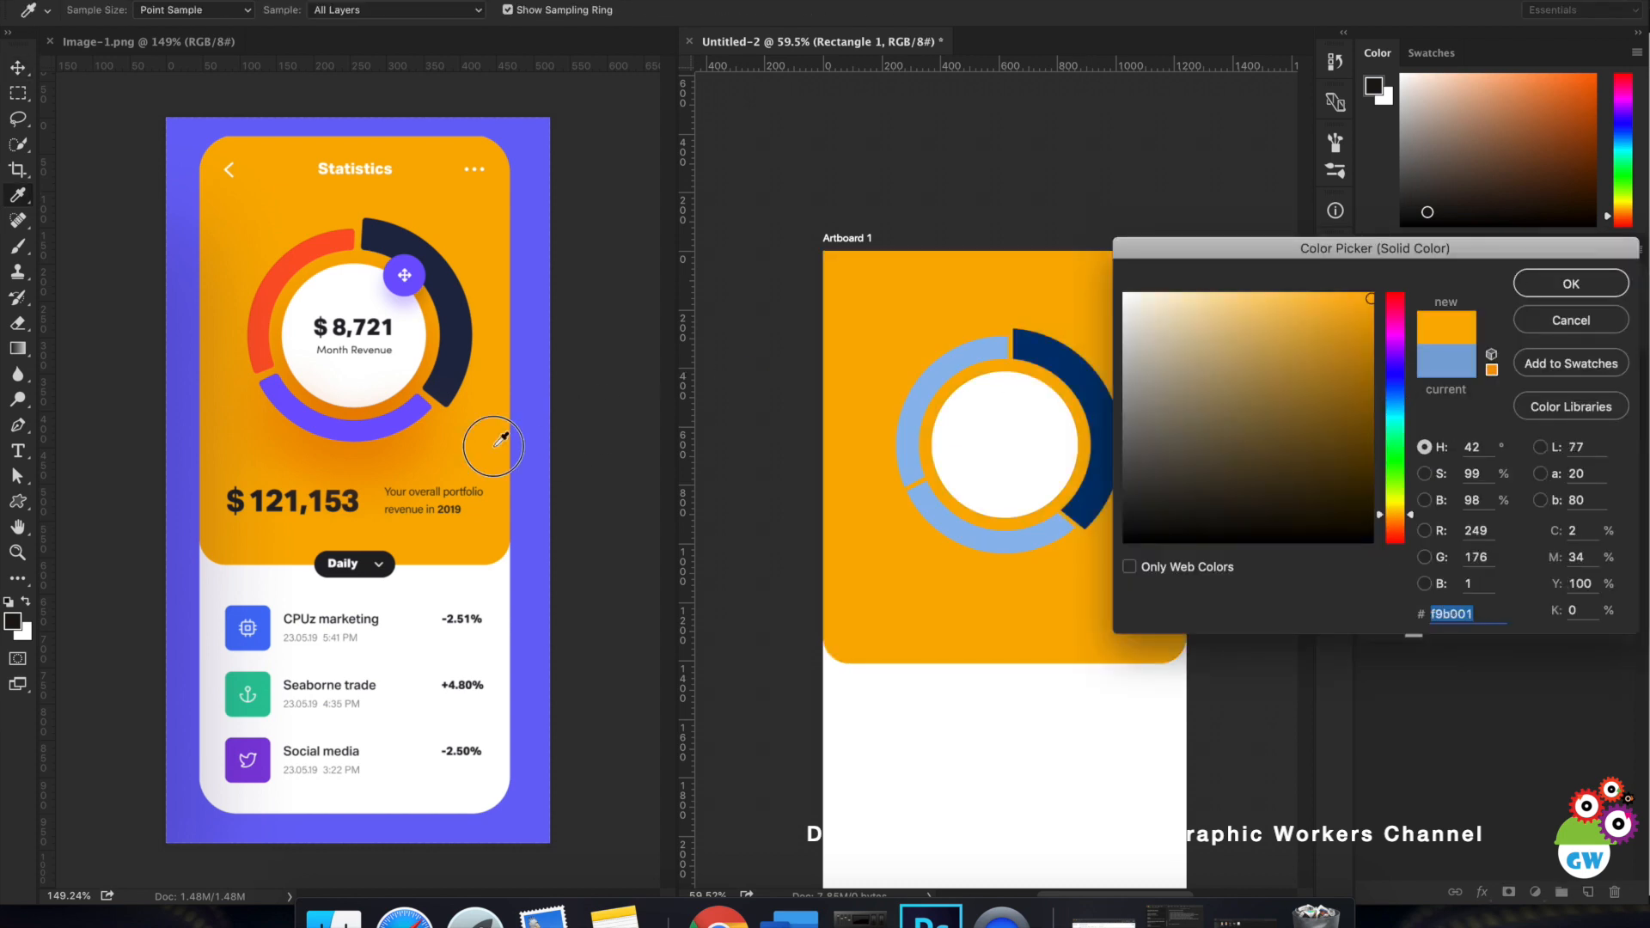
{"action": "left_click", "coordinate": [1605, 296]}
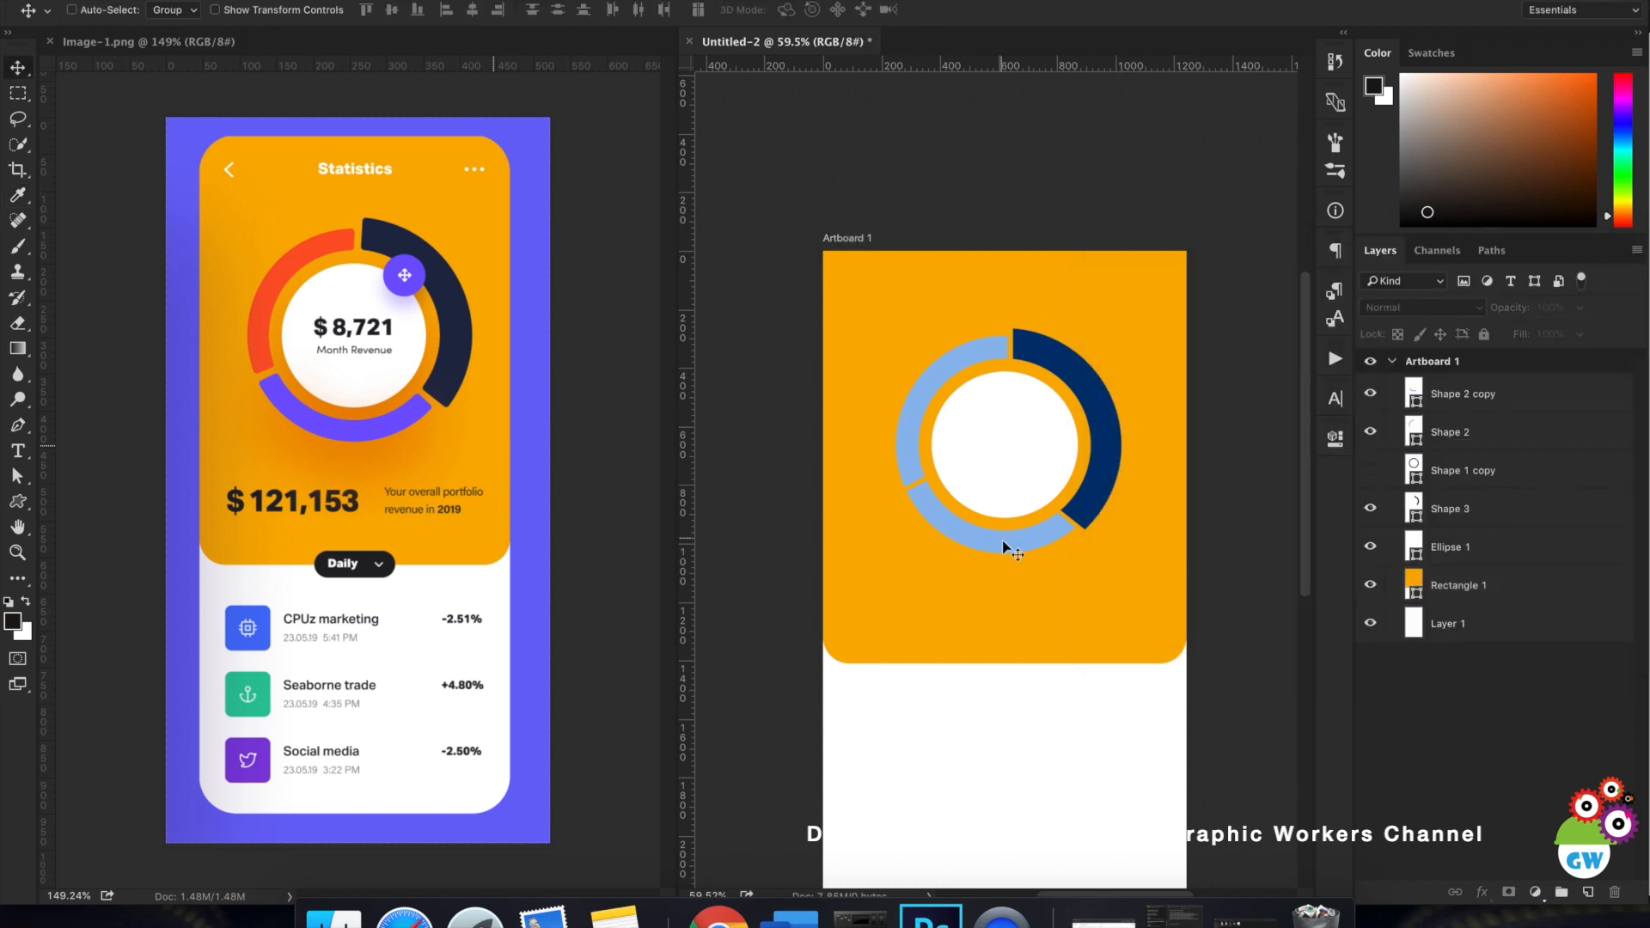
Recolour the lower arc of the ring to purple 7555ff, sampled from the reference chart's lower segment.
{"action": "left_click", "coordinate": [1461, 393]}
{"action": "double_click", "coordinate": [1414, 393]}
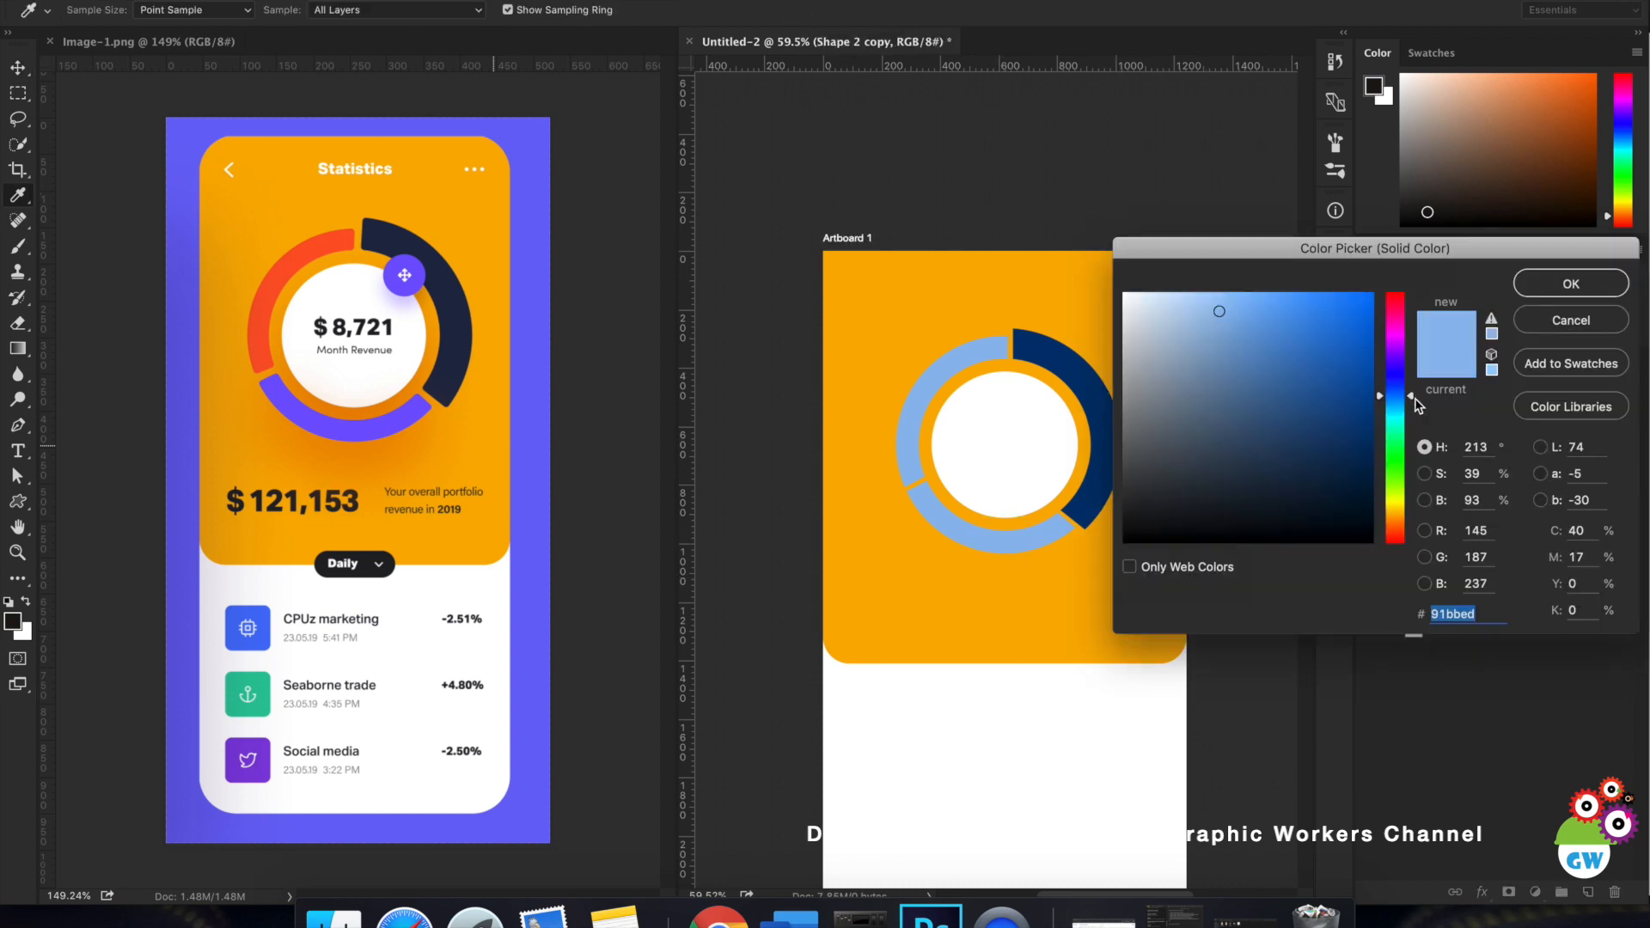
{"action": "left_click", "coordinate": [364, 436]}
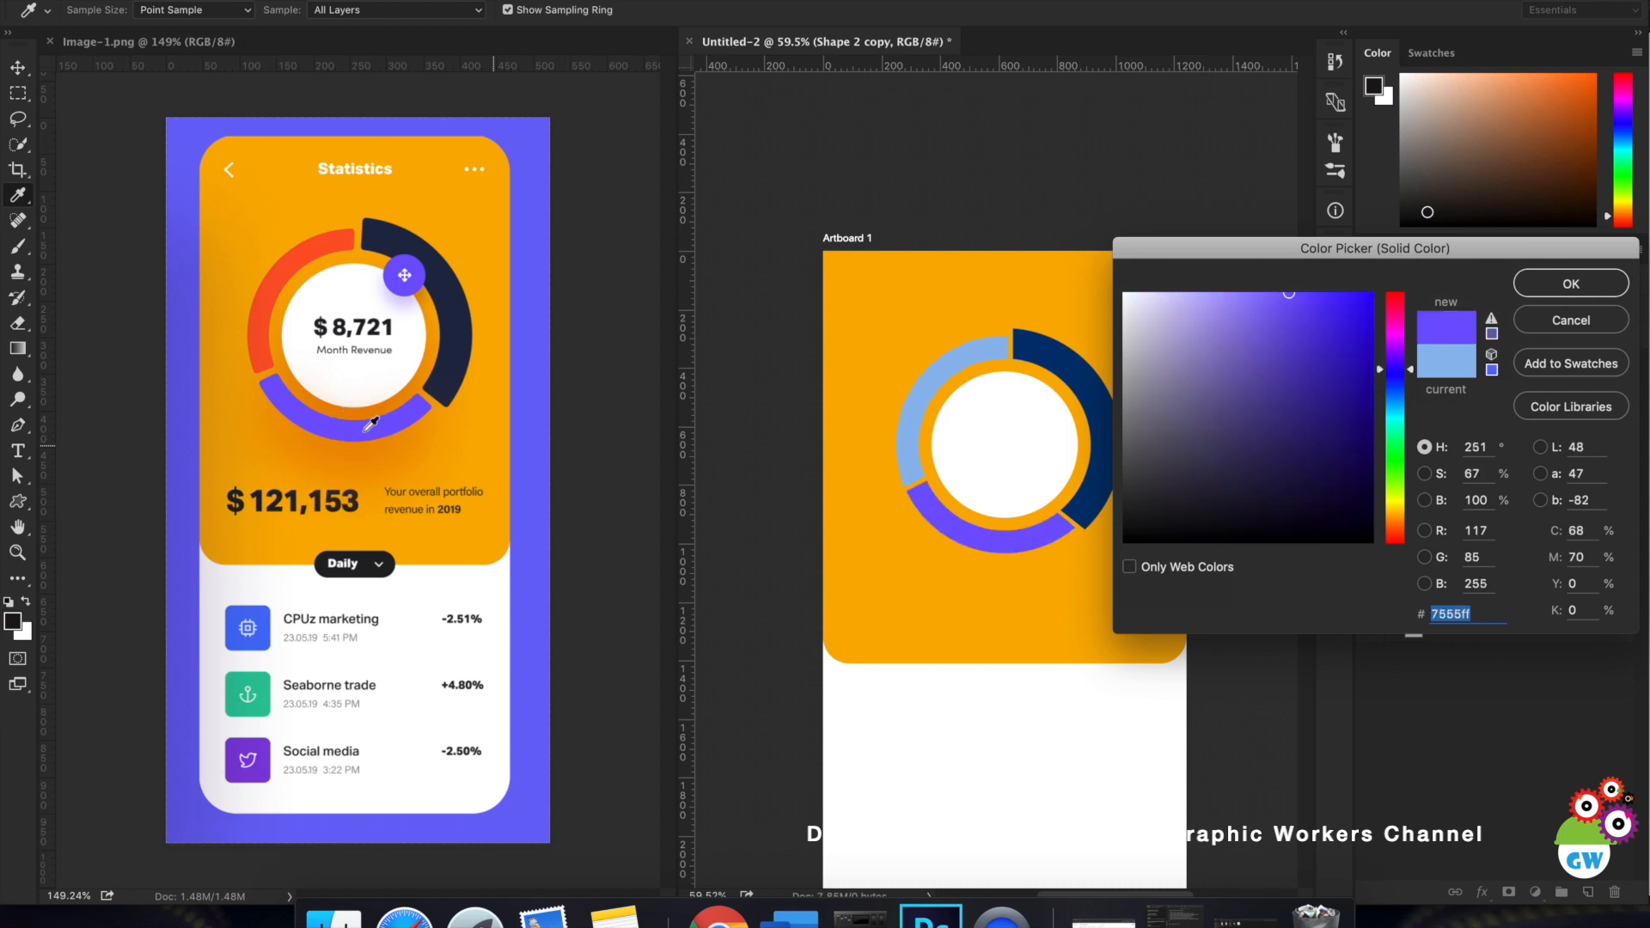
{"action": "left_click", "coordinate": [1585, 291]}
{"action": "left_click", "coordinate": [1371, 430]}
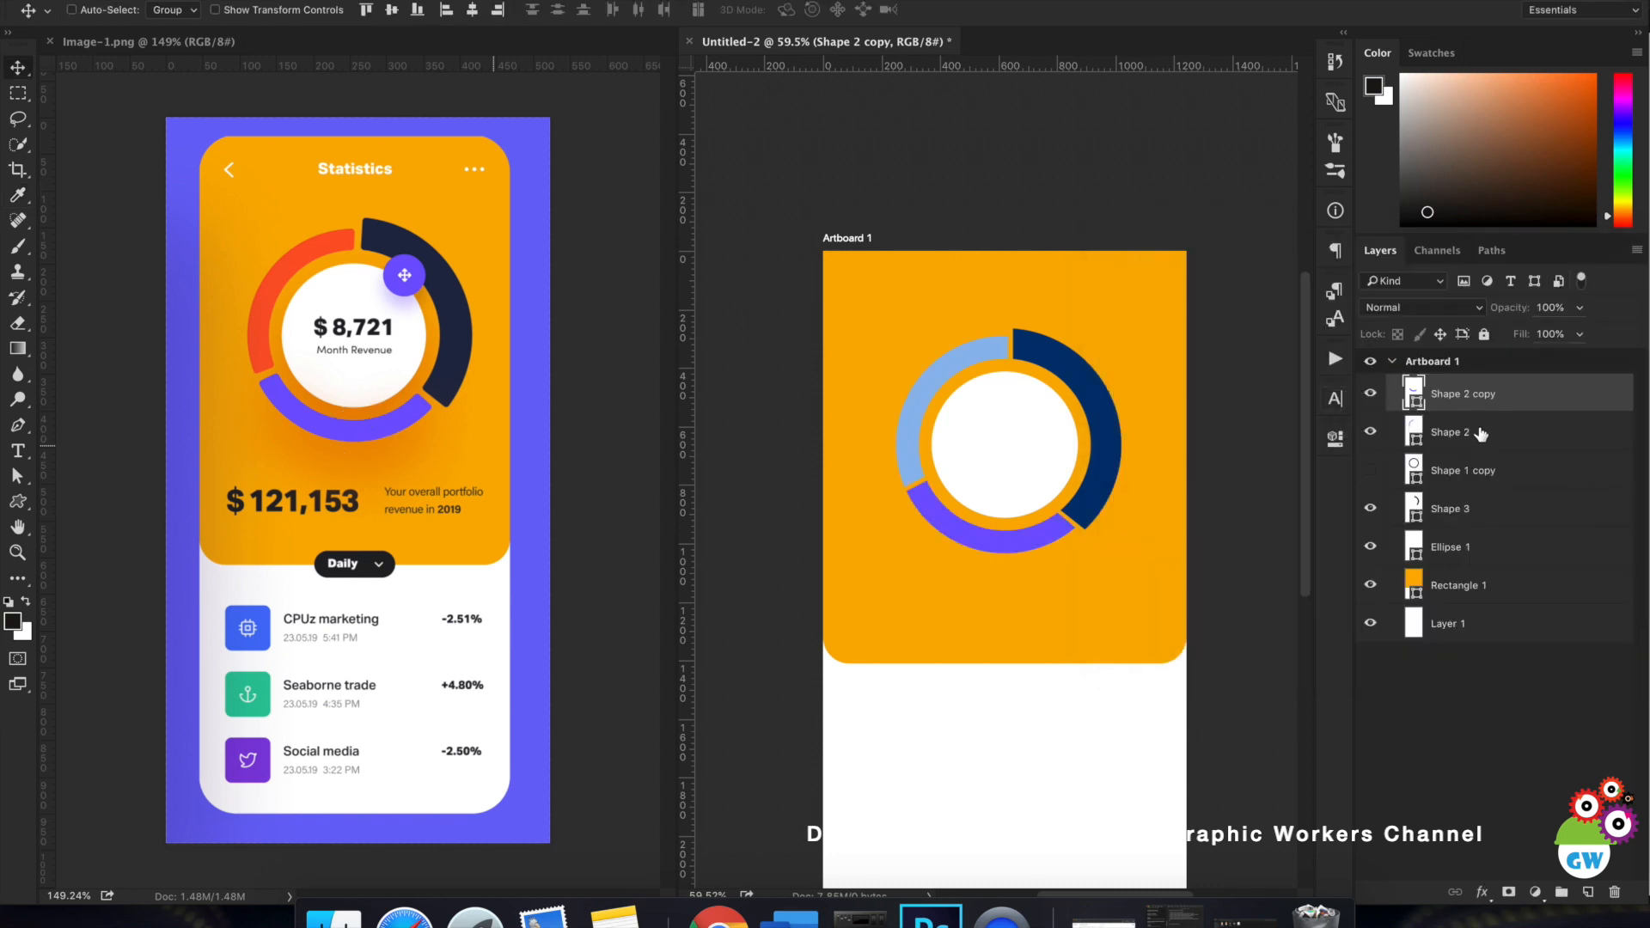
Recolour the remaining light blue arc to the red-orange sampled from the matching segment of the reference chart.
{"action": "left_click", "coordinate": [1481, 434]}
{"action": "double_click", "coordinate": [1414, 430]}
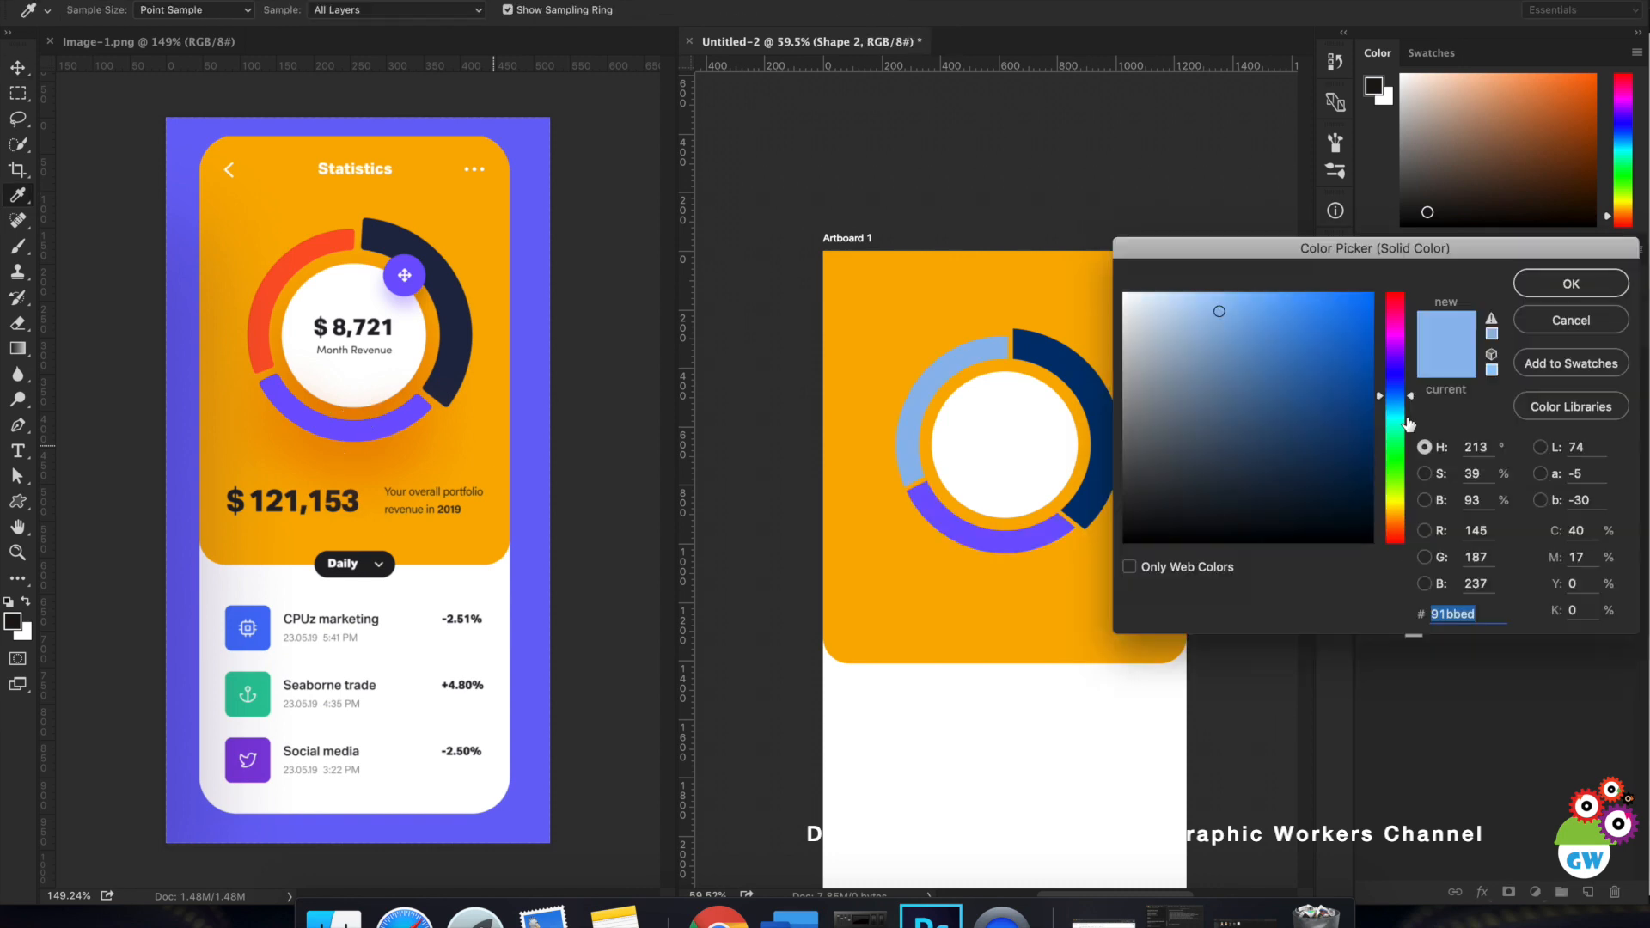
{"action": "left_click", "coordinate": [319, 250]}
{"action": "left_click", "coordinate": [1571, 285]}
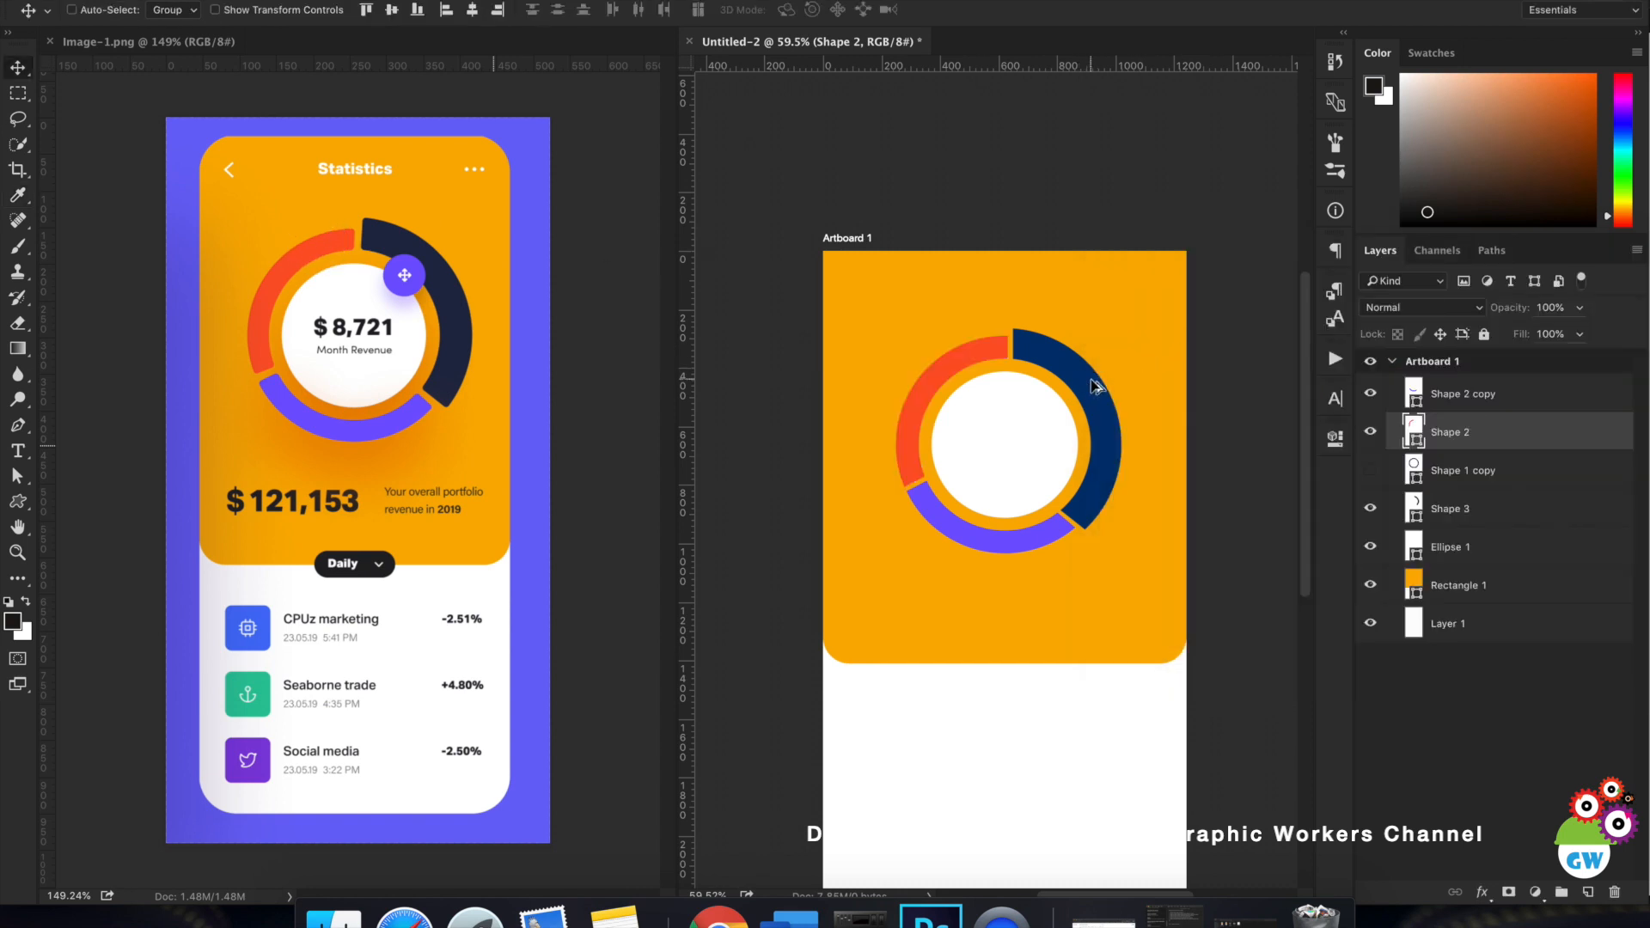
Recolour the thick blue ring segment to the dark navy sampled from the reference chart, and deselect it.
{"action": "left_click", "coordinate": [1414, 507]}
{"action": "double_click", "coordinate": [1414, 507]}
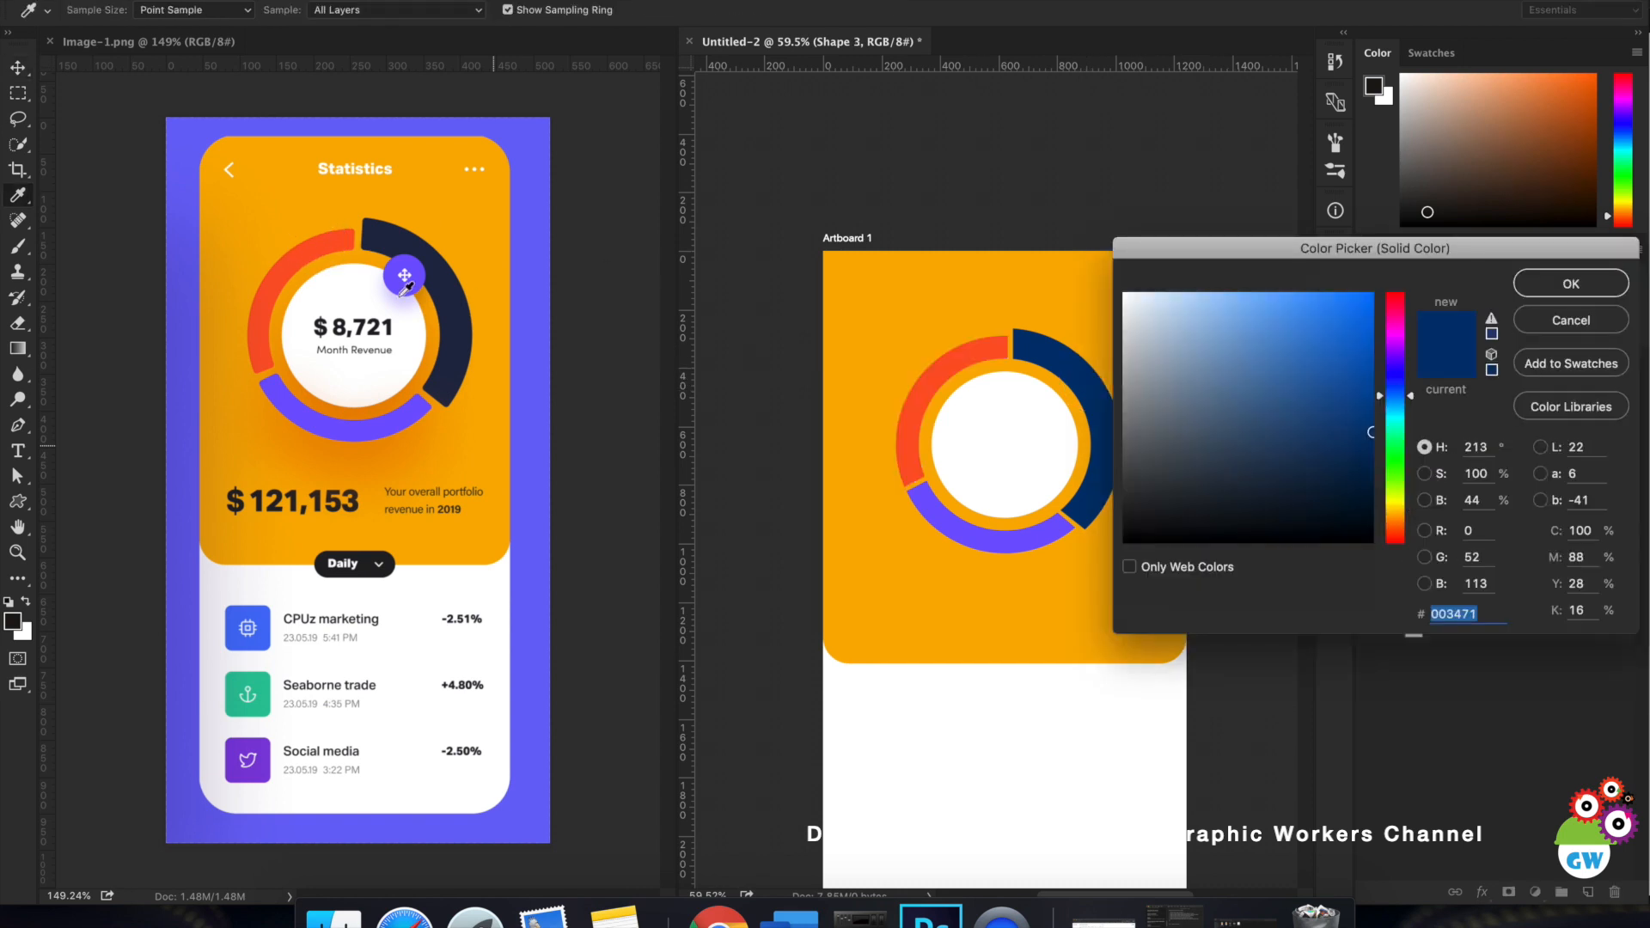
{"action": "left_click", "coordinate": [461, 324]}
{"action": "left_click", "coordinate": [1571, 284]}
{"action": "left_click", "coordinate": [1530, 714]}
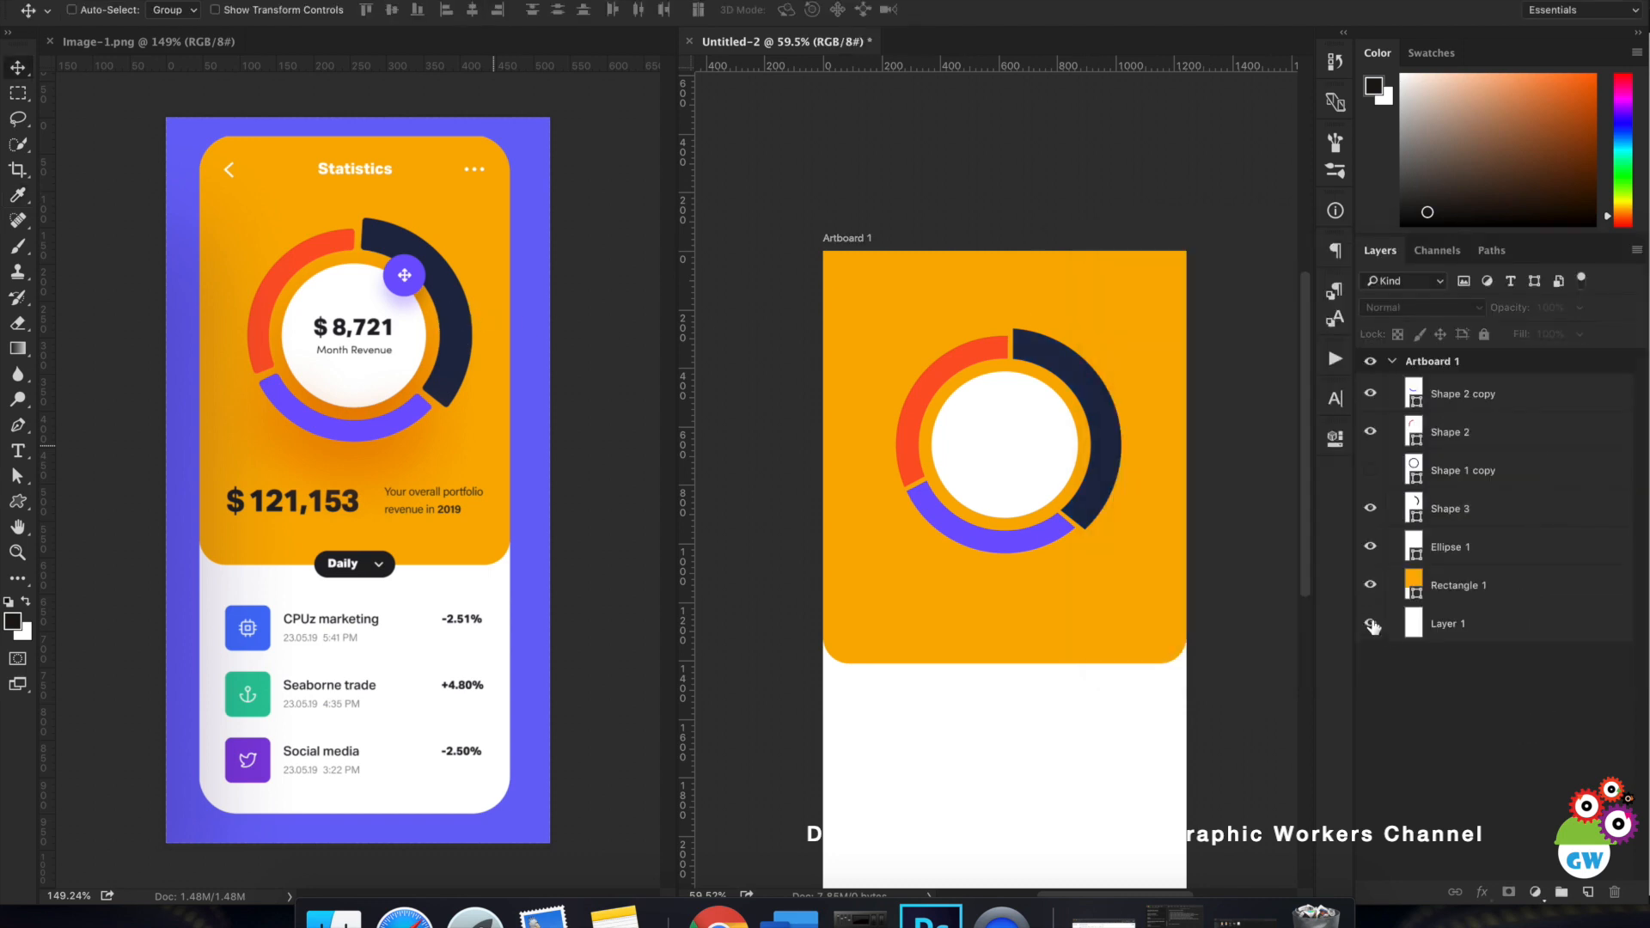
Group the ring segments, the hidden ring copy and the white centre circle into one layer group.
{"action": "left_click", "coordinate": [22, 453]}
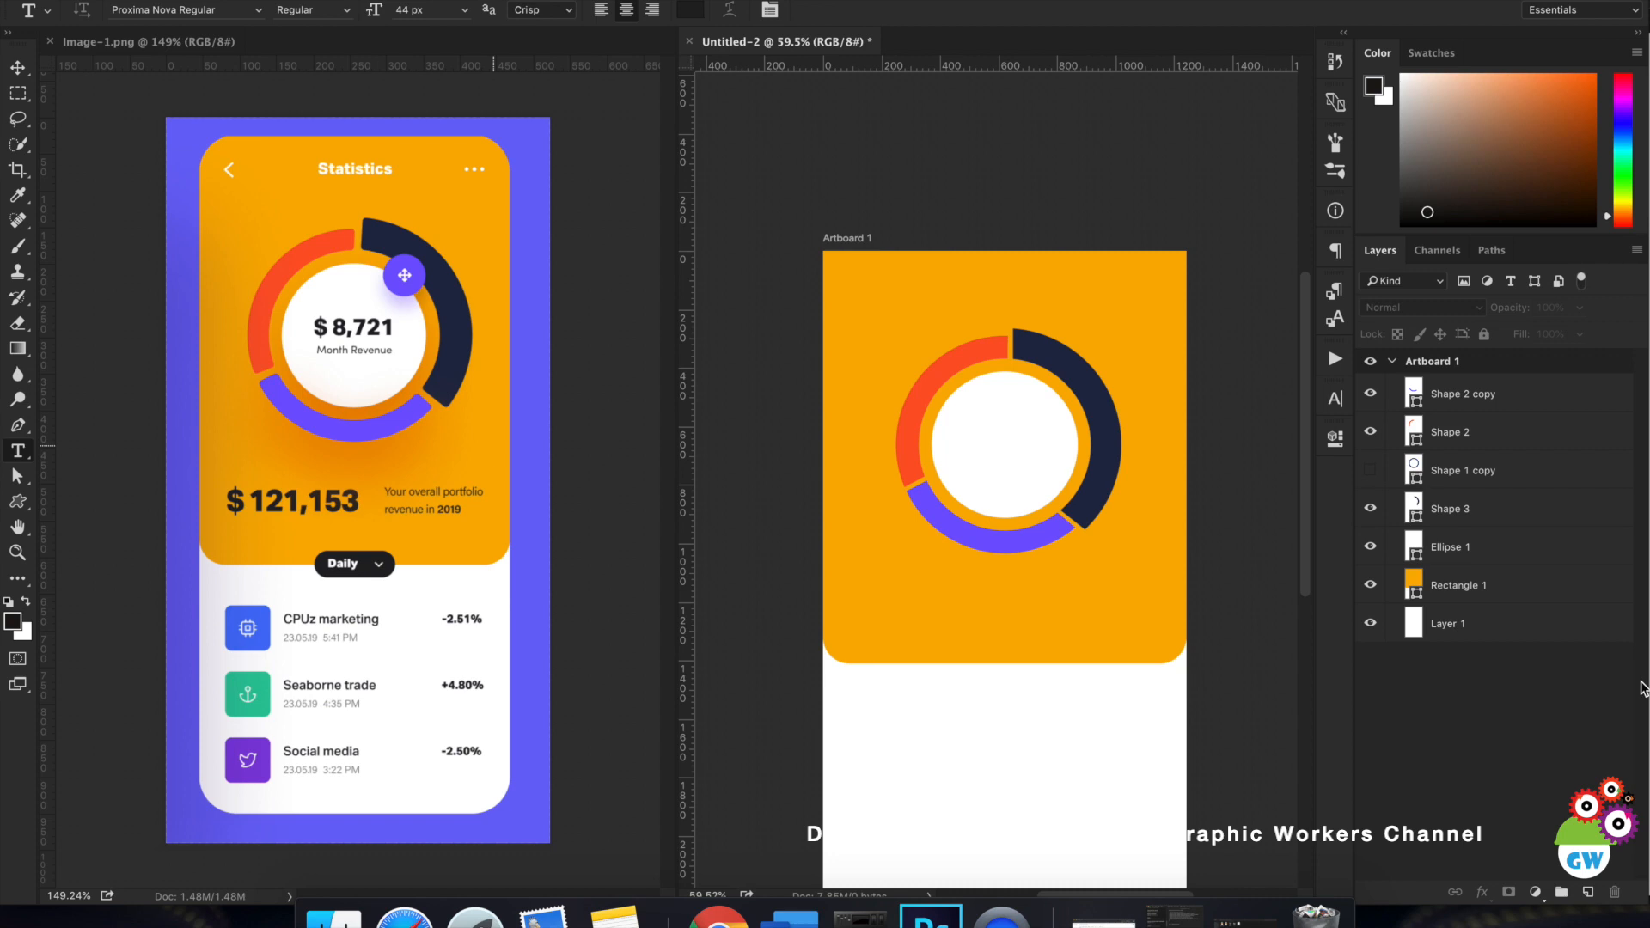
{"action": "left_click", "coordinate": [1491, 396]}
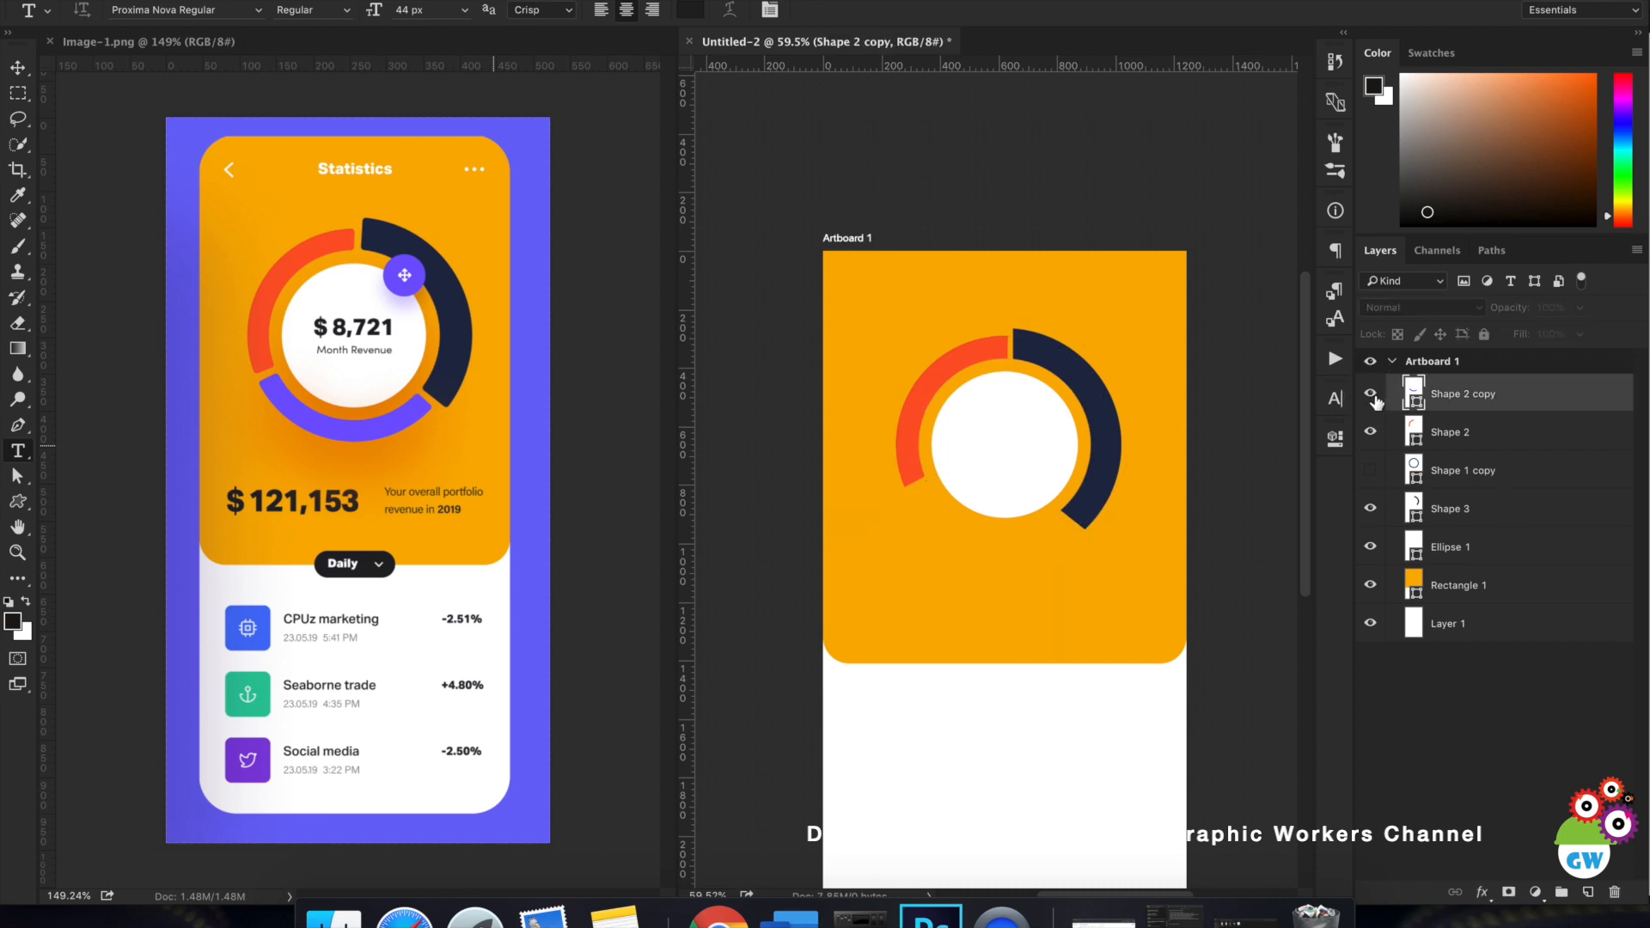
{"action": "left_click", "coordinate": [1509, 432]}
{"action": "left_click", "coordinate": [1496, 509], "text": "ctrl"}
{"action": "left_click", "coordinate": [1511, 551], "text": "ctrl"}
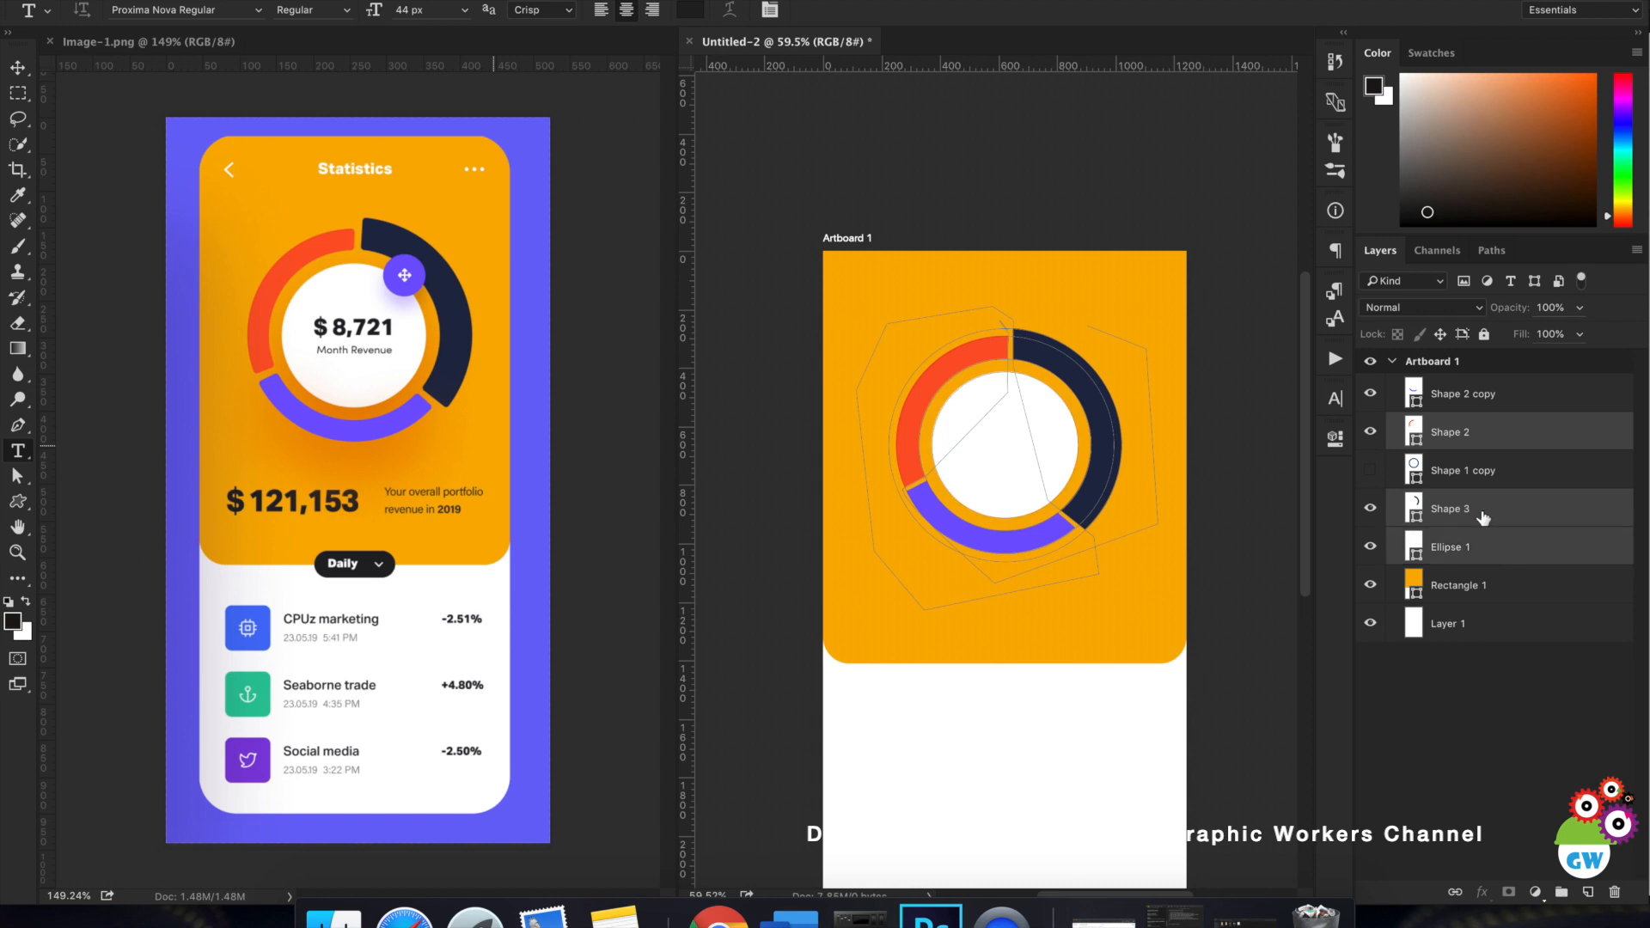
{"action": "left_click", "coordinate": [1461, 471], "text": "ctrl"}
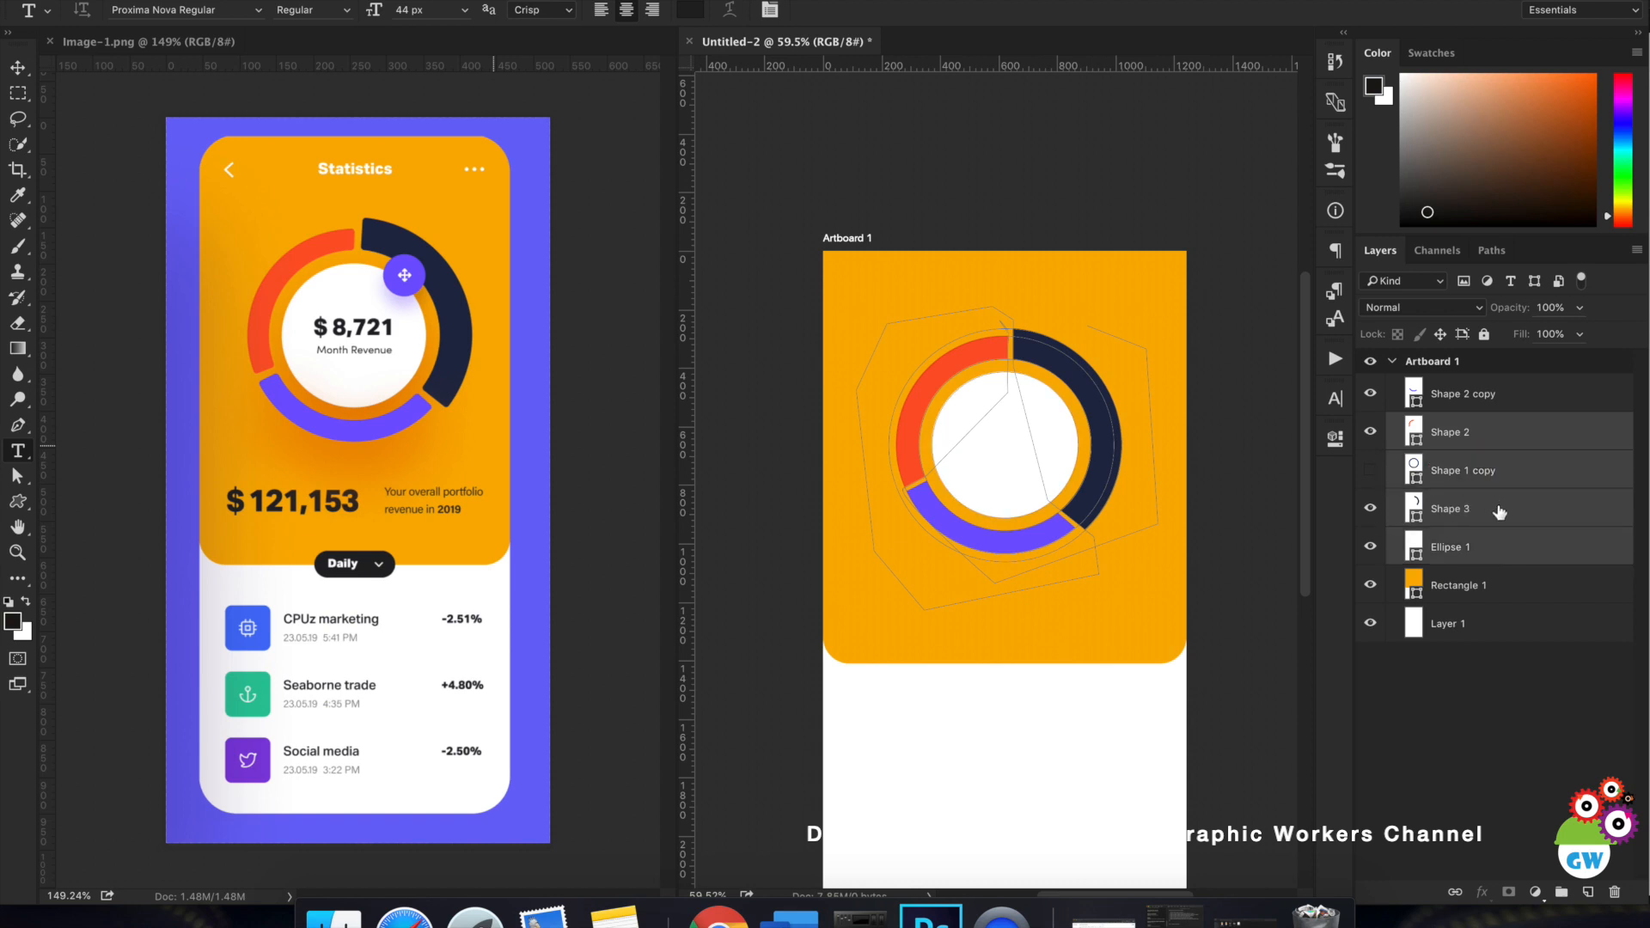
{"action": "key", "text": "ctrl+g"}
{"action": "left_click_drag", "start_coordinate": [1495, 403], "coordinate": [1503, 427]}
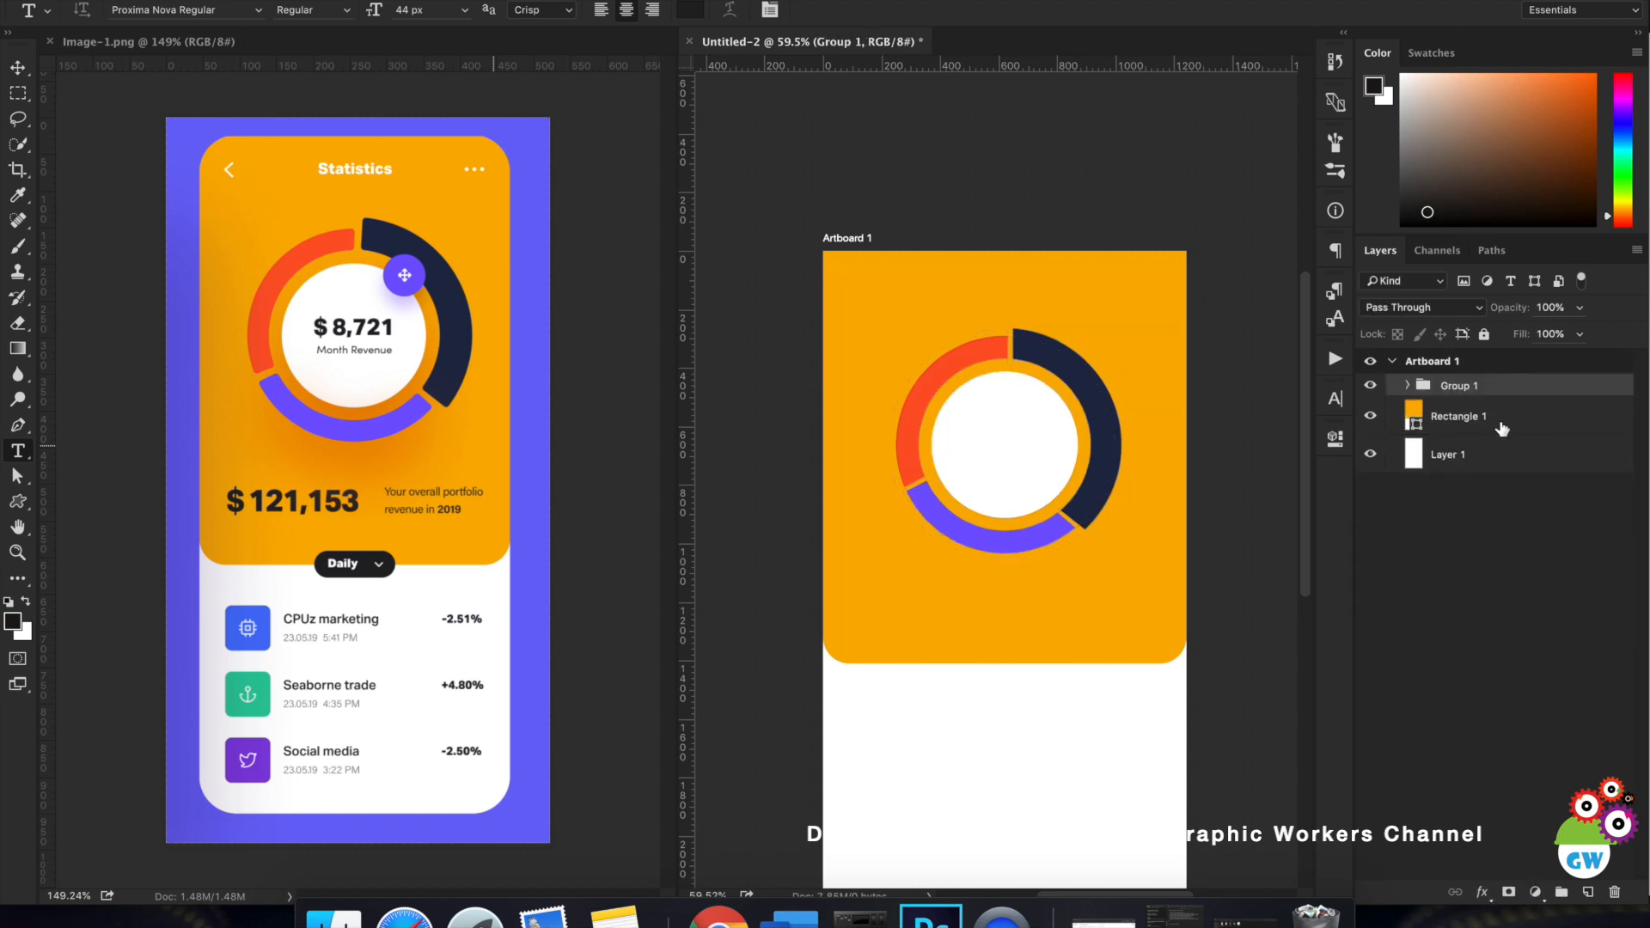
Rename the ring chart's layer group as donut and deselect it.
{"action": "double_click", "coordinate": [1468, 386]}
{"action": "type", "text": "donut"}
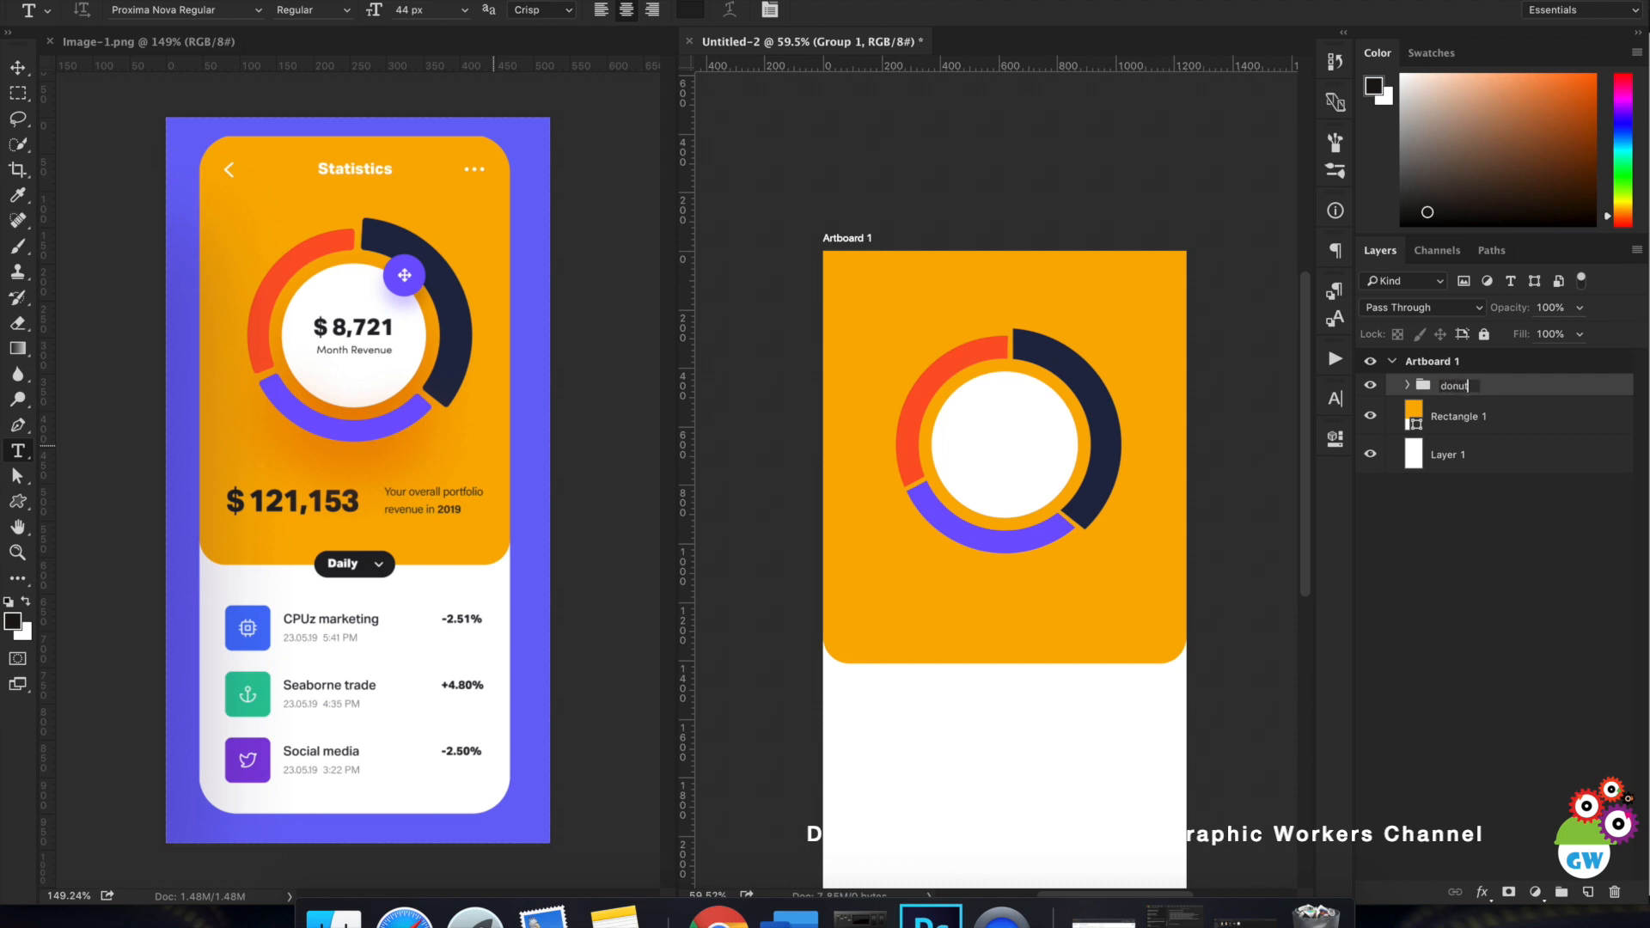
{"action": "key", "text": "Return"}
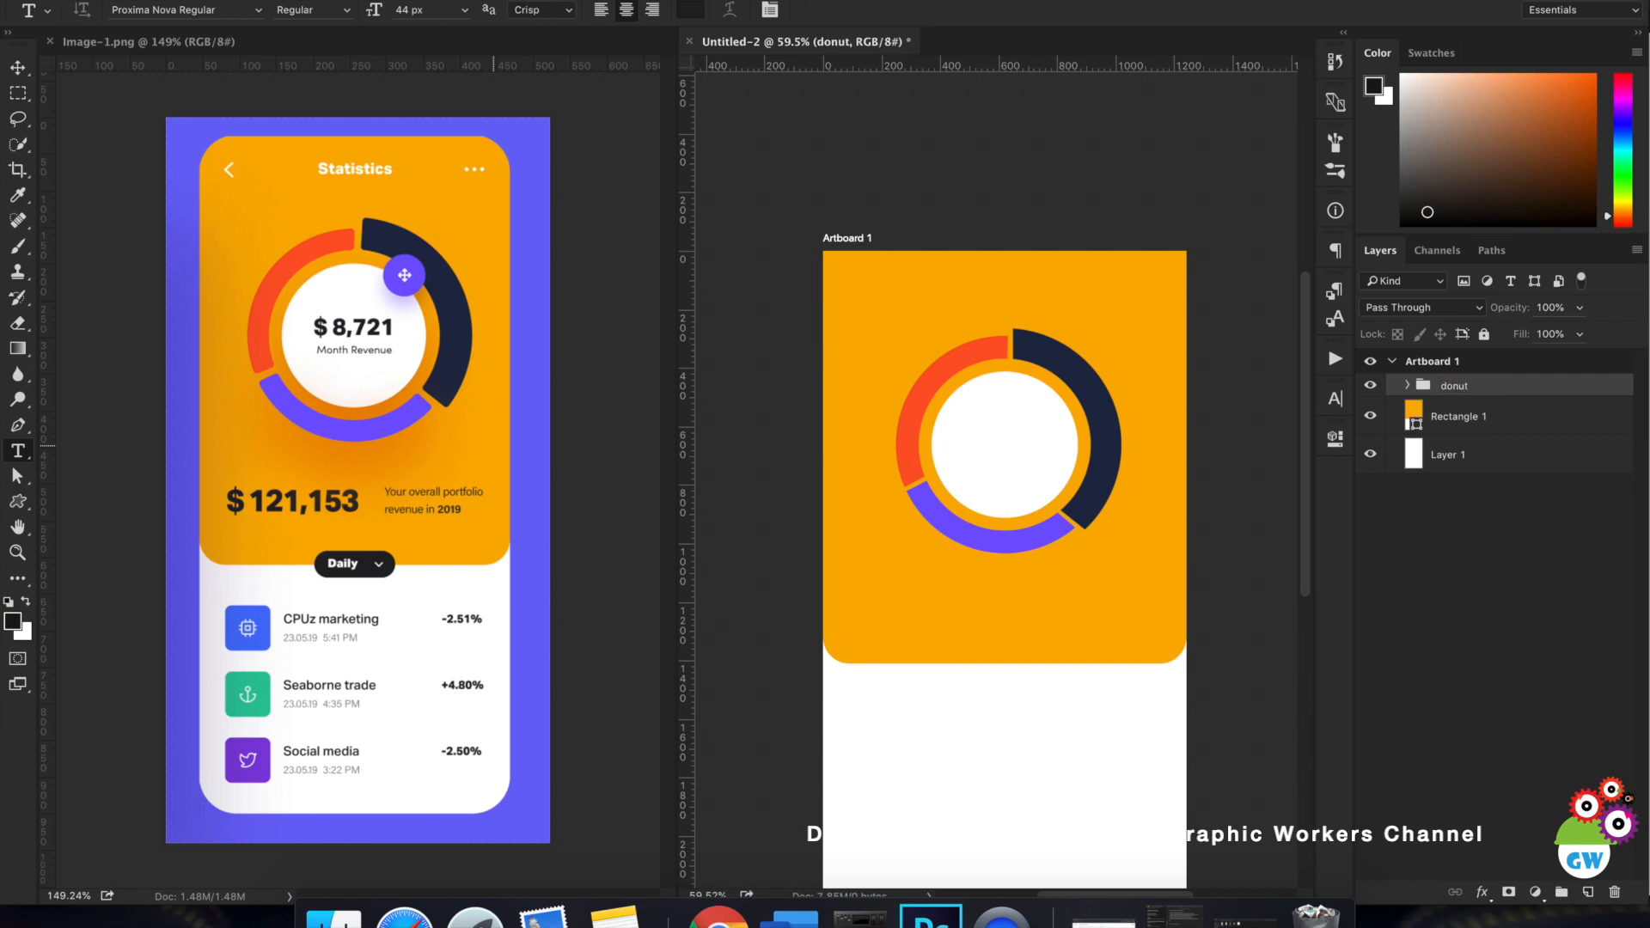
{"action": "left_click", "coordinate": [1455, 531]}
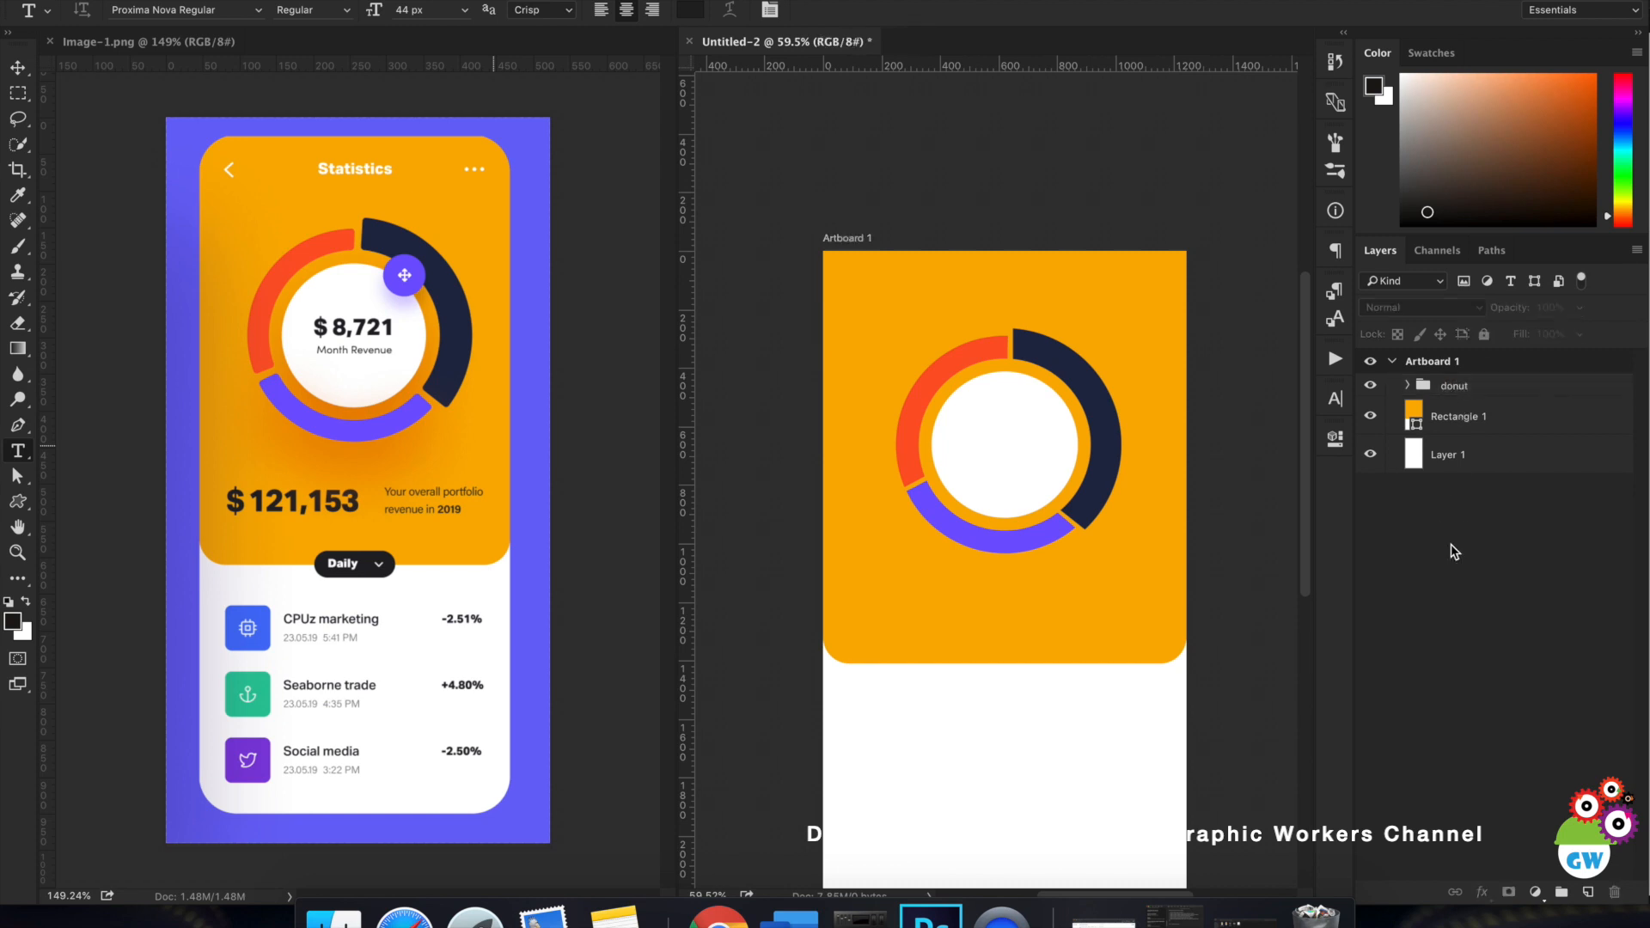
Add the text "$ 10,000" inside the white centre circle in Proxima Nova Bold.
{"action": "left_click", "coordinate": [988, 445]}
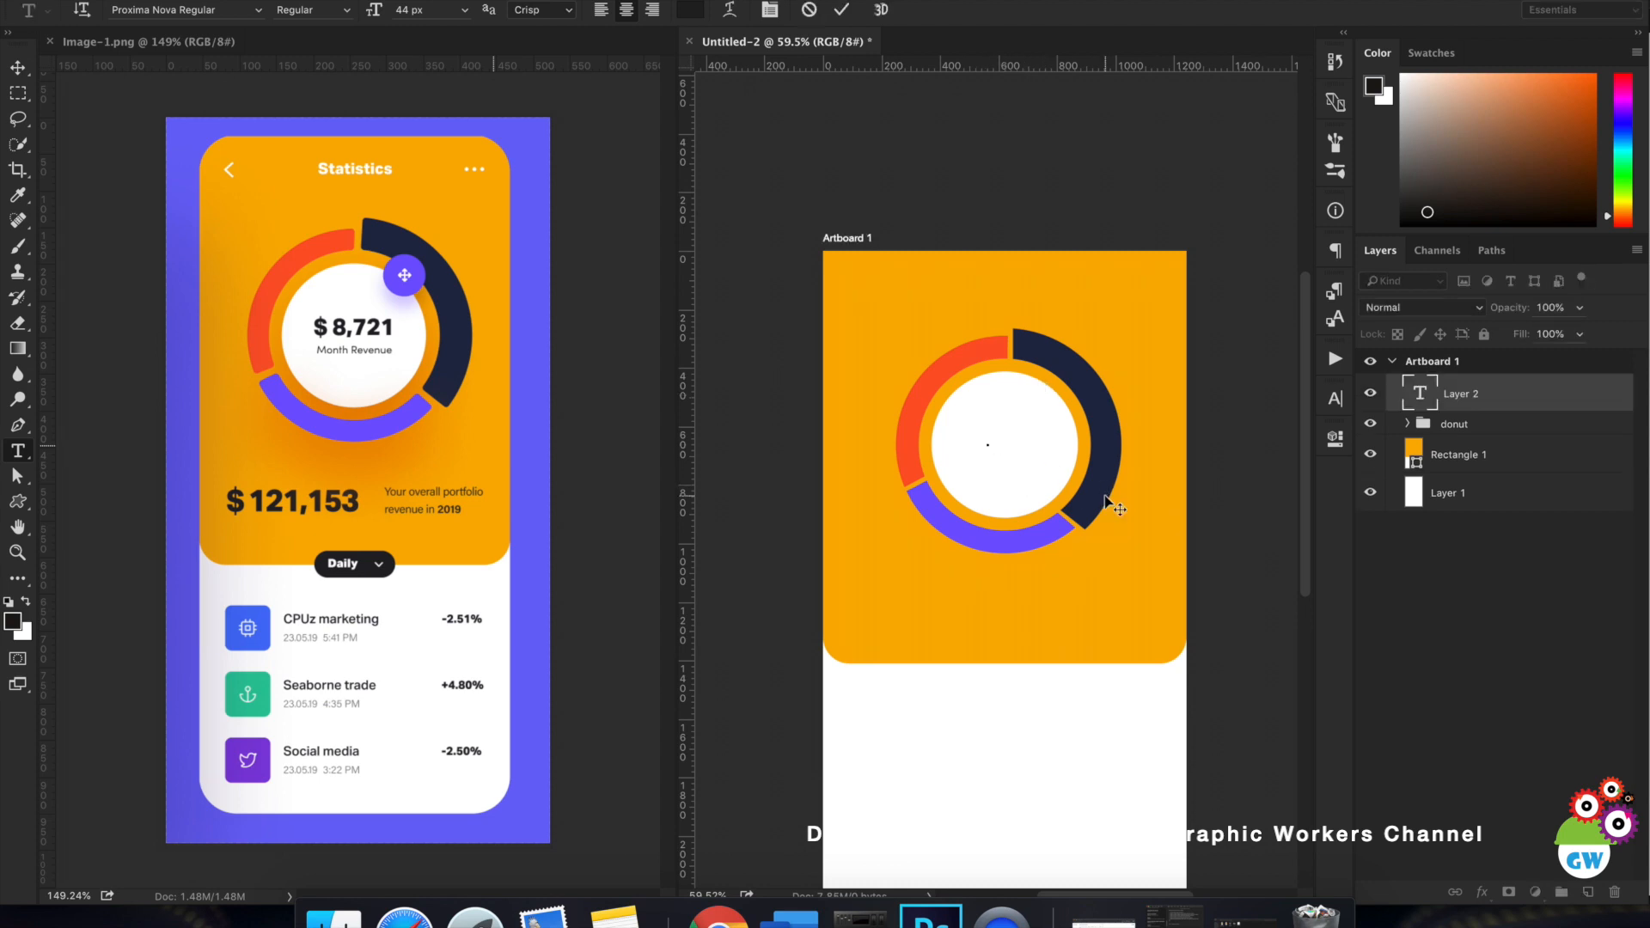
{"action": "type", "text": "$ 10,000"}
{"action": "key", "text": "ctrl+a"}
{"action": "left_click", "coordinate": [346, 15]}
{"action": "left_click", "coordinate": [387, 55]}
{"action": "key", "text": "ctrl+Return"}
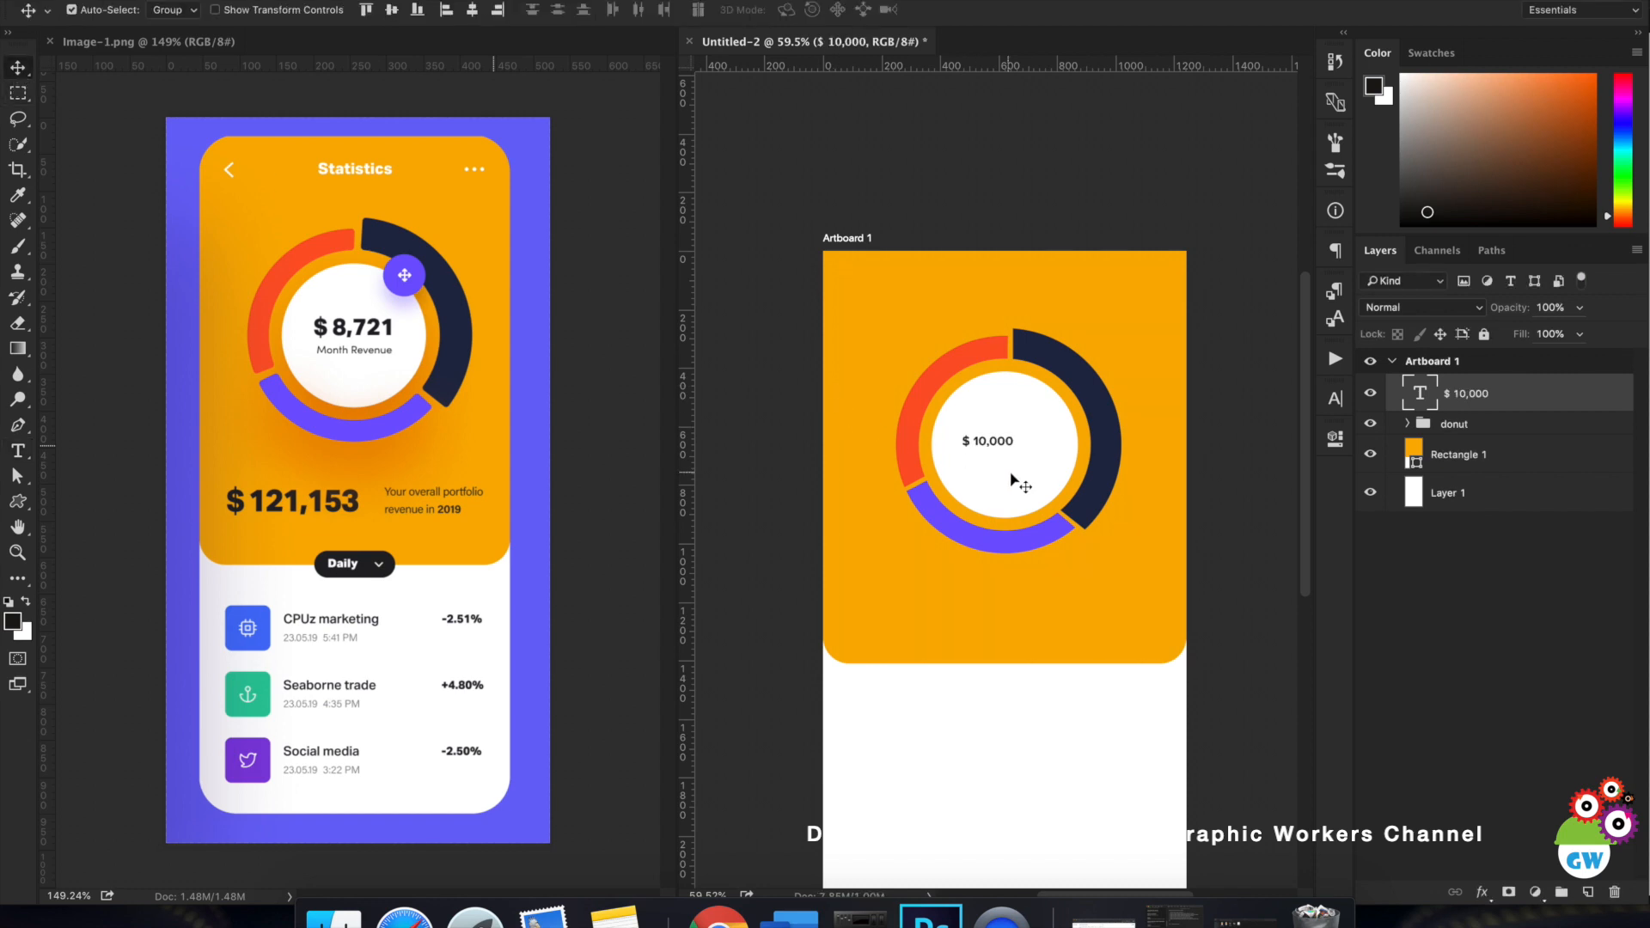
Enlarge the $ 10,000 text to about 107 px with Free Transform, keeping it within the white centre circle.
{"action": "key", "text": "ctrl+t"}
{"action": "left_click_drag", "start_coordinate": [1018, 448], "coordinate": [1036, 498]}
{"action": "key", "text": "Return"}
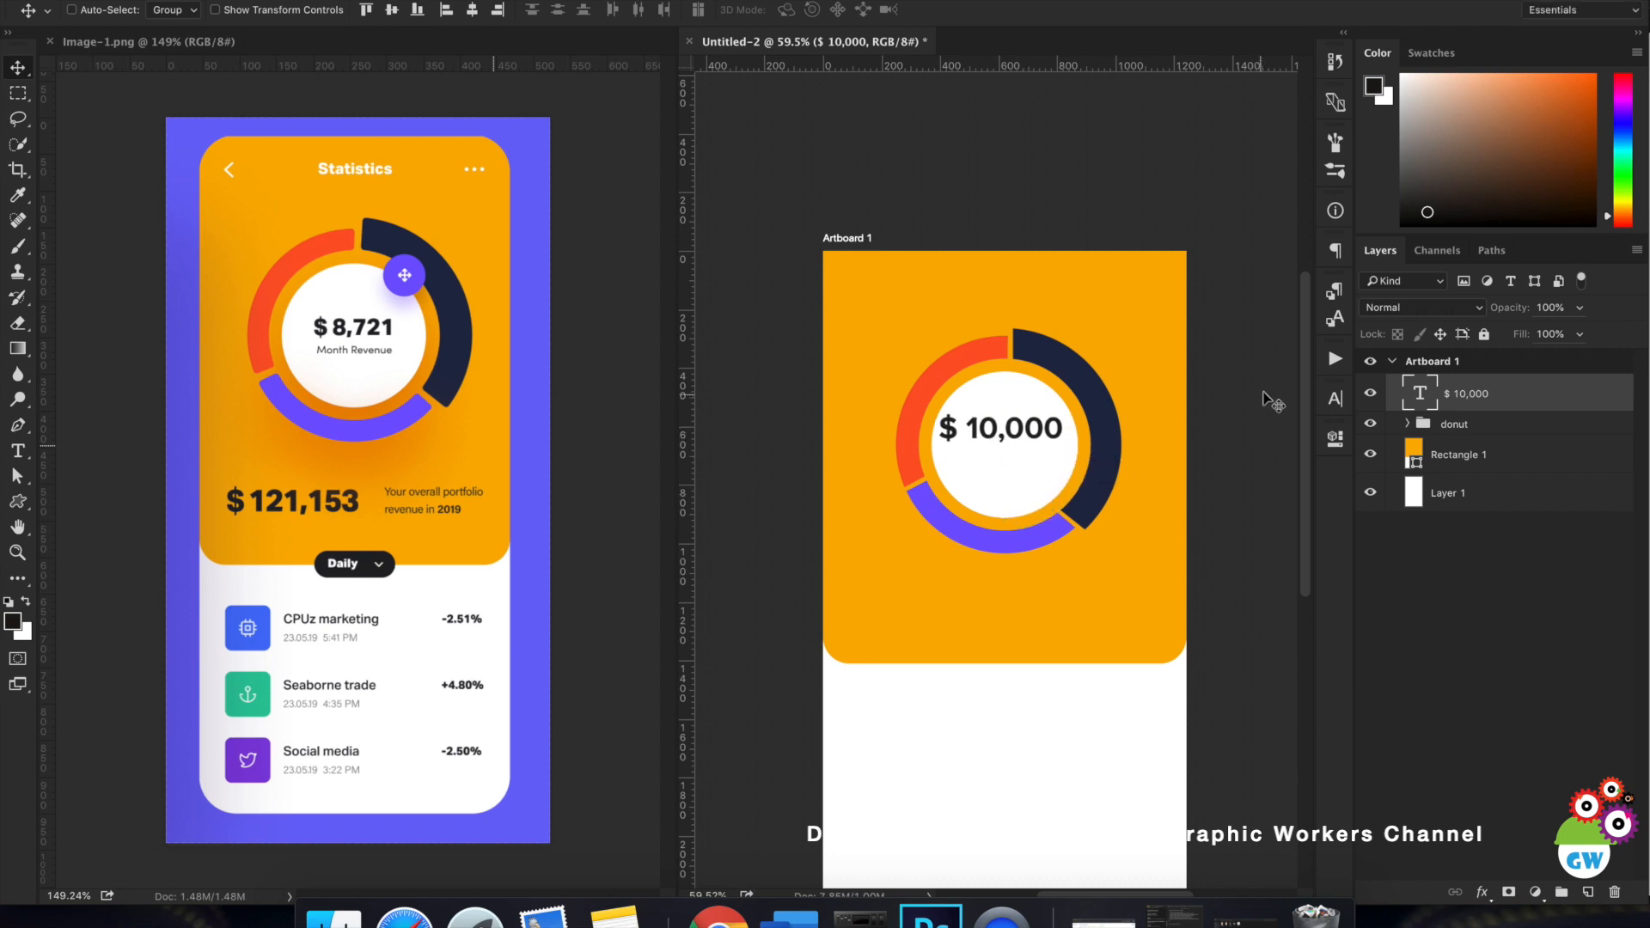
Set the $ 10,000 text to Extrabold with a font size of 80 px.
{"action": "left_click", "coordinate": [1336, 401]}
{"action": "left_click", "coordinate": [1310, 423]}
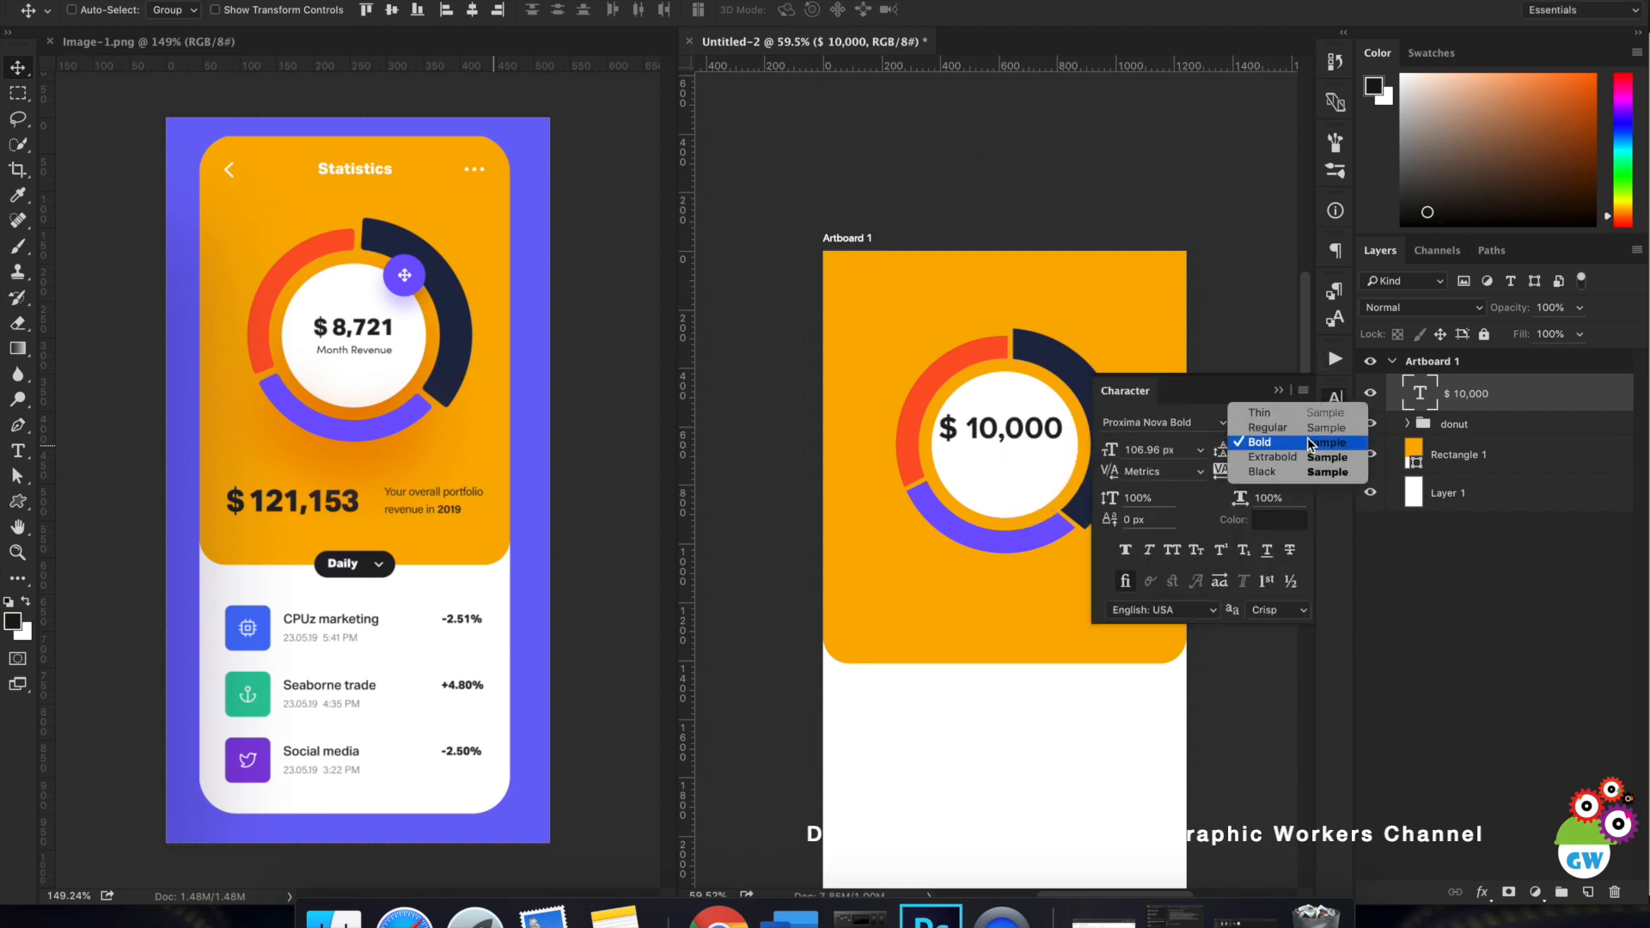
{"action": "left_click", "coordinate": [1302, 454]}
{"action": "left_click", "coordinate": [1166, 452]}
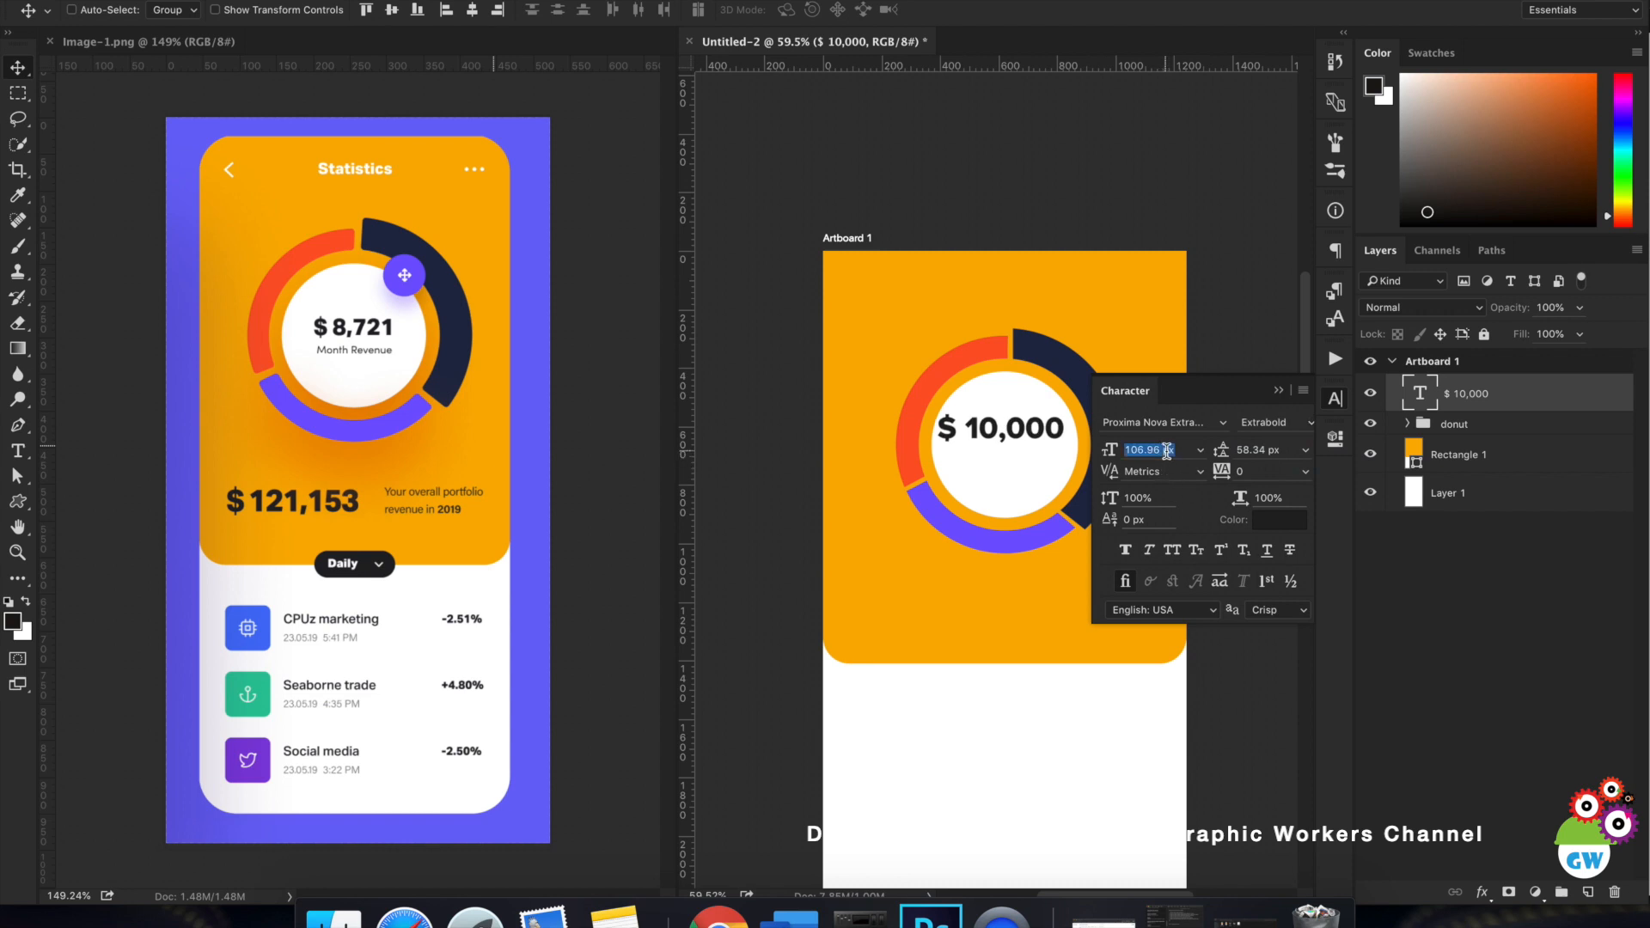
{"action": "type", "text": "80"}
{"action": "key", "text": "Return"}
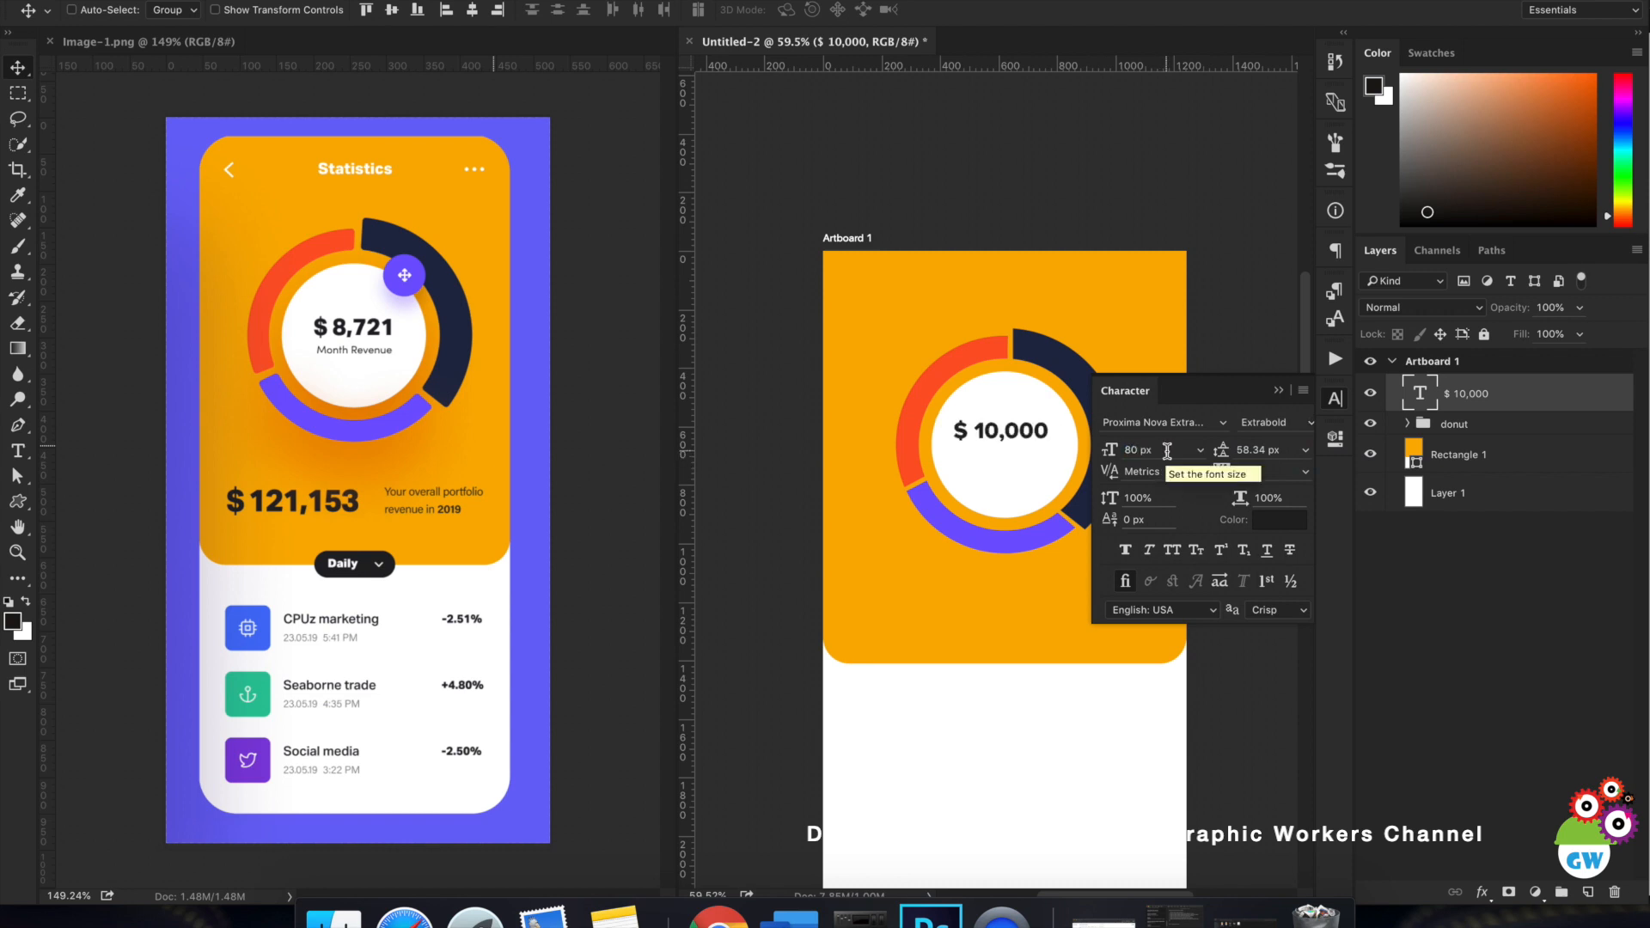
{"action": "left_click", "coordinate": [1279, 390]}
Duplicate the $ 10,000 text directly below itself and change the copy's wording to "Monthly Addition".
{"action": "left_click_drag", "start_coordinate": [1146, 472], "coordinate": [1114, 492]}
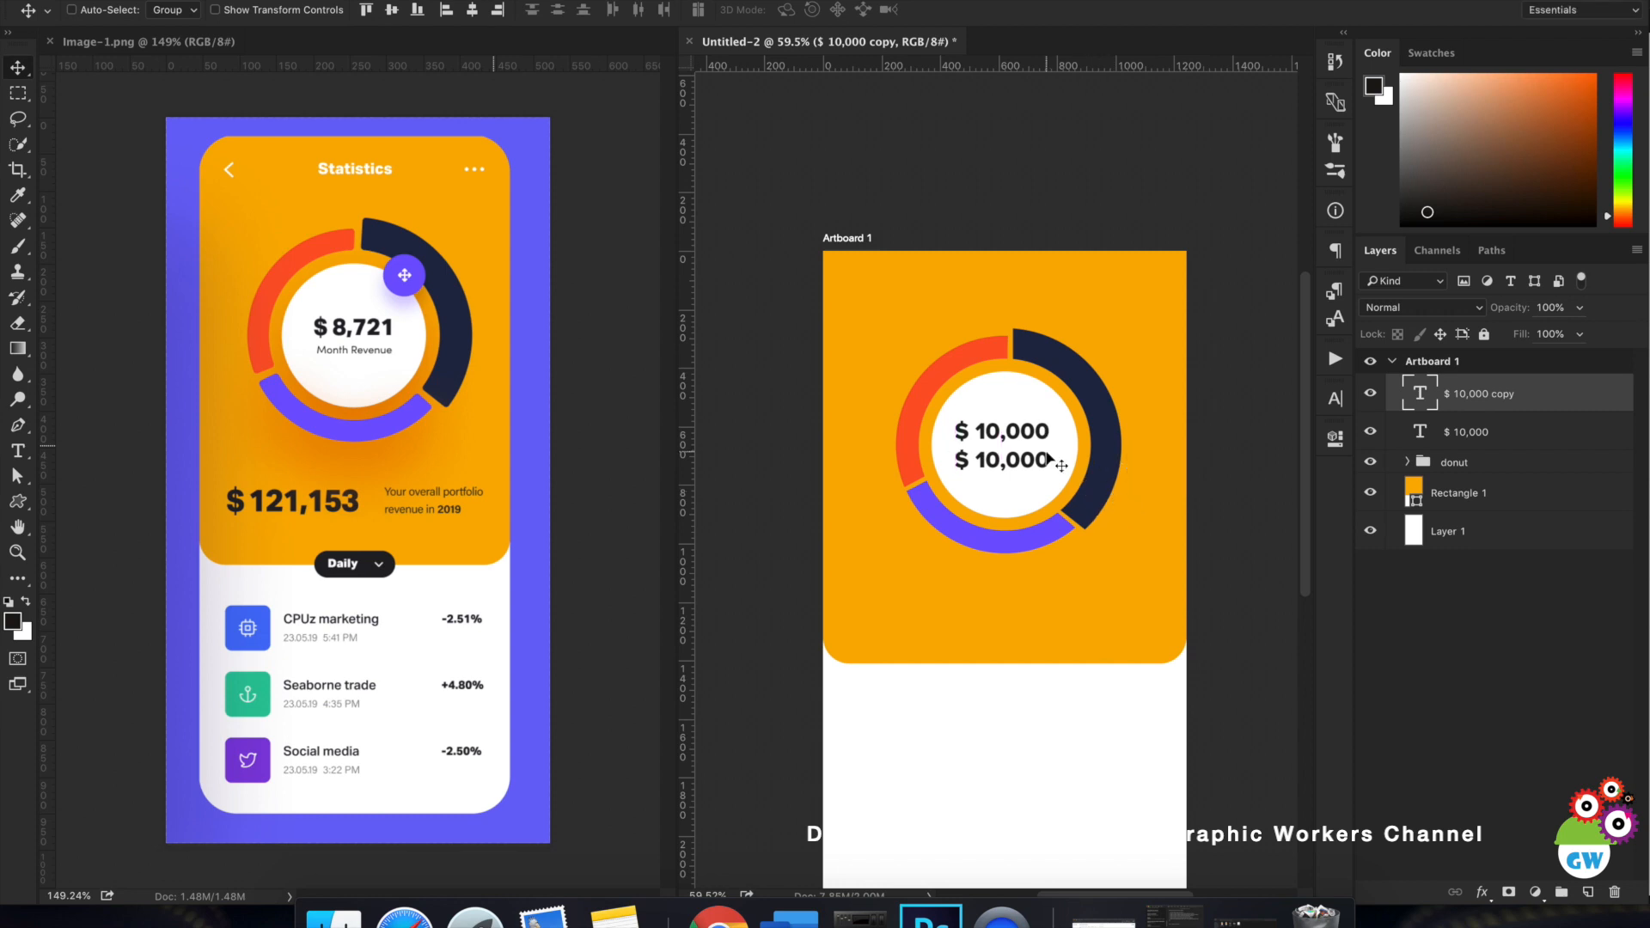
{"action": "key", "text": "t"}
{"action": "triple_click", "coordinate": [1042, 456]}
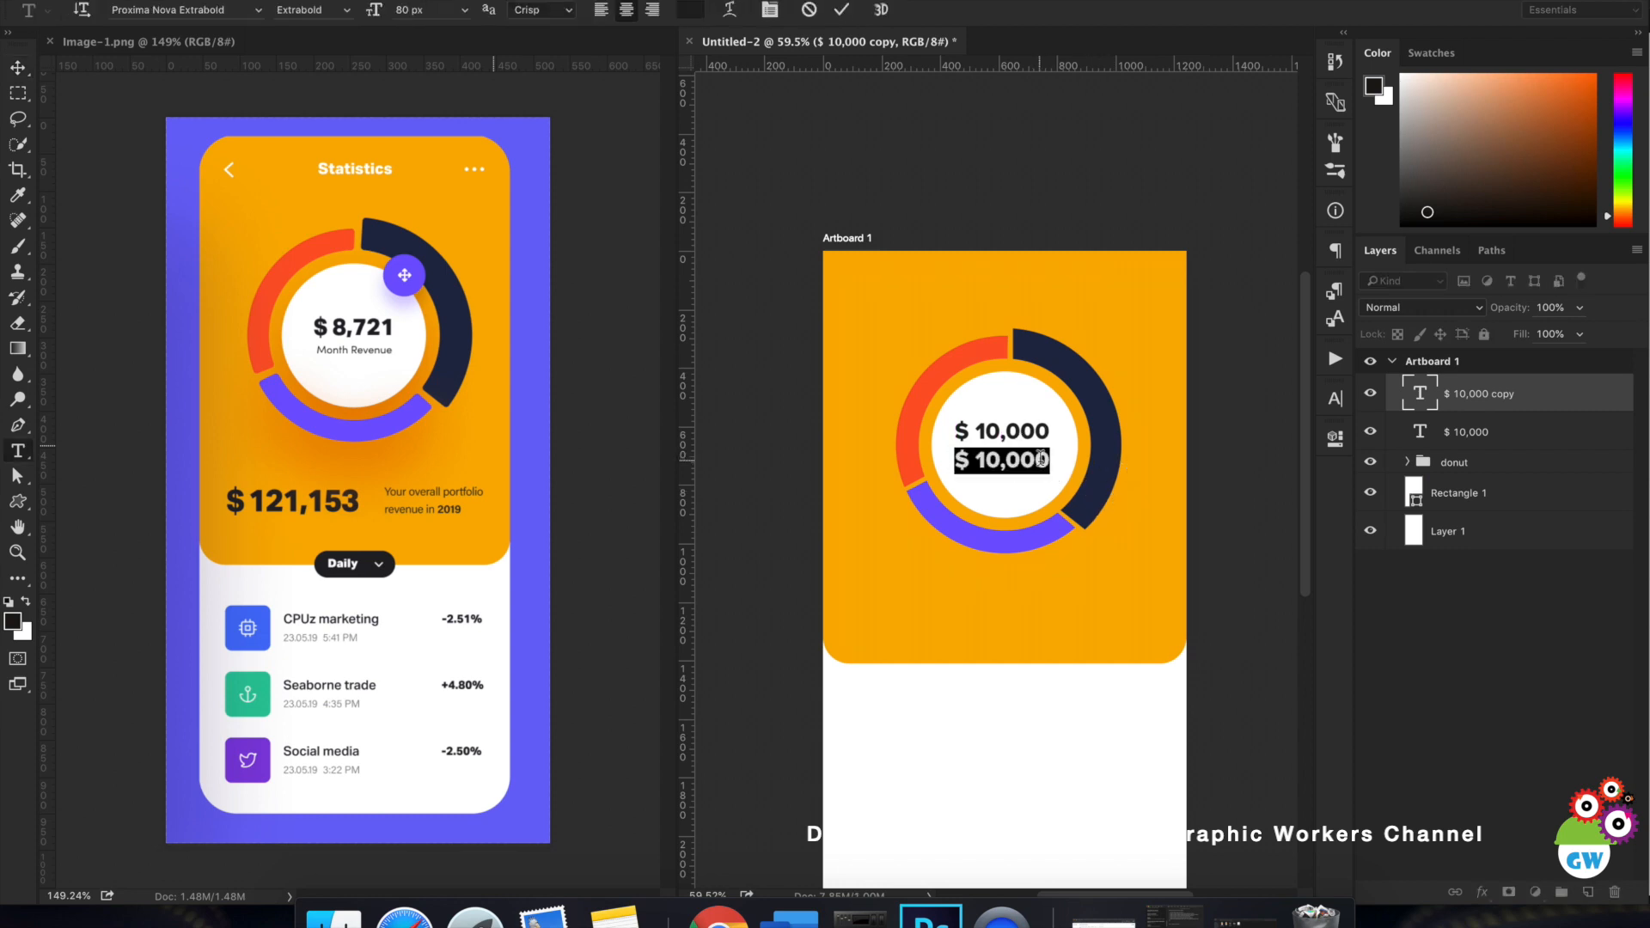
{"action": "type", "text": "monthly Addition"}
{"action": "left_click_drag", "start_coordinate": [933, 461], "coordinate": [1104, 453]}
{"action": "type", "text": "M"}
Set the Monthly Addition text to the Regular style with a font size of 44 px.
{"action": "left_click", "coordinate": [1337, 397]}
{"action": "left_click", "coordinate": [1279, 390]}
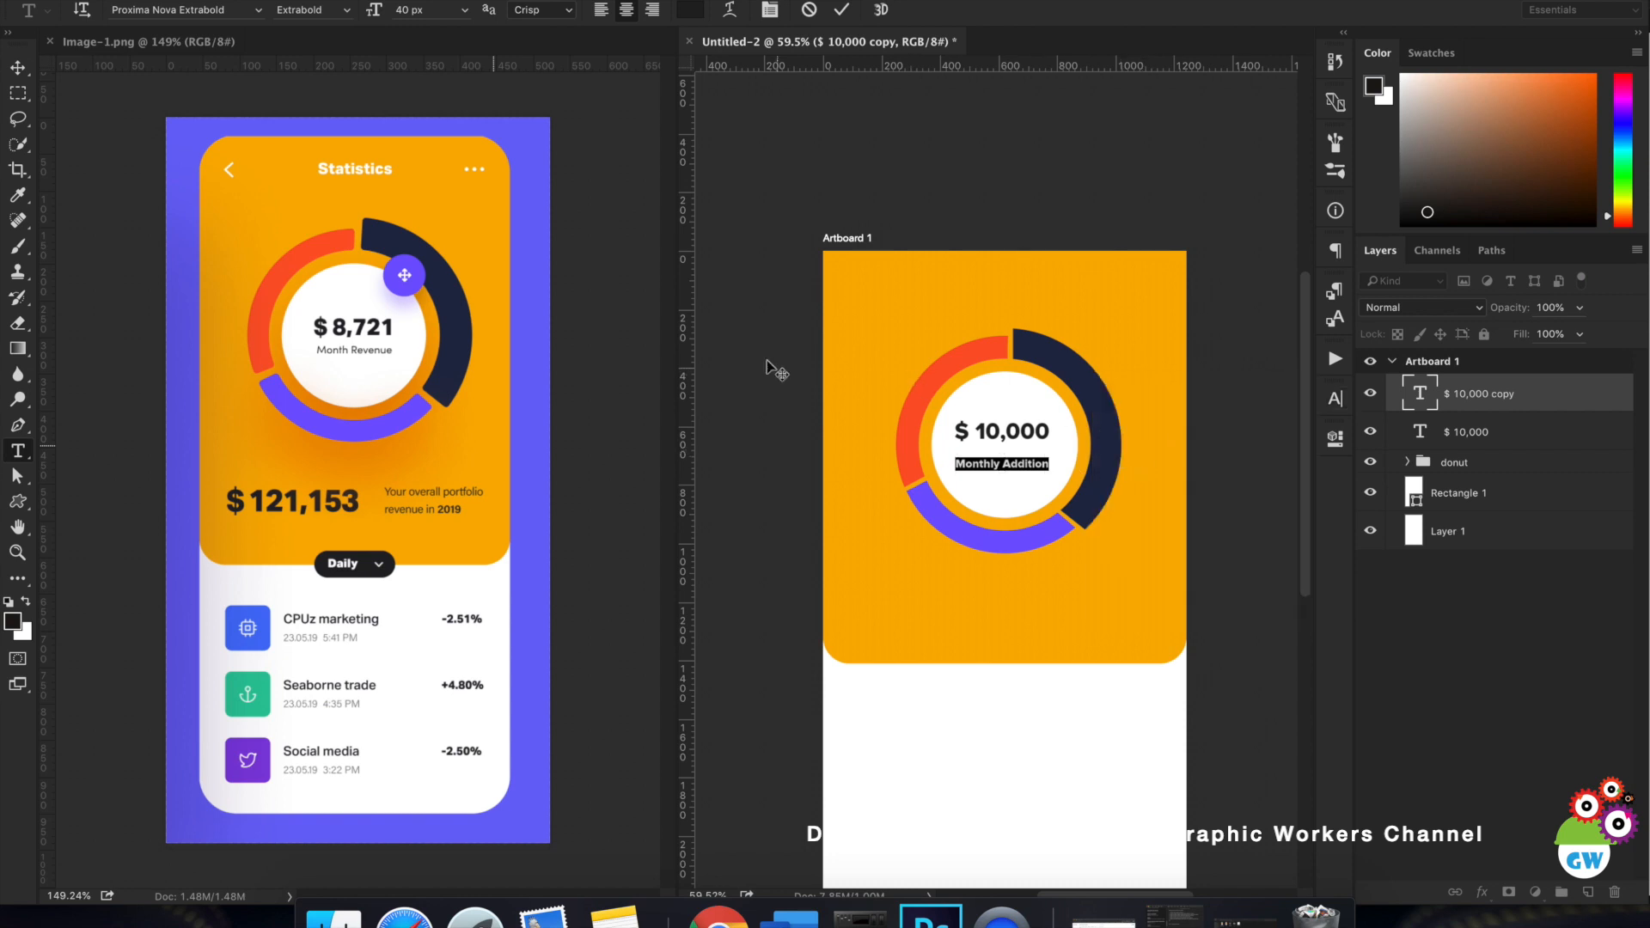
{"action": "left_click", "coordinate": [1337, 397]}
{"action": "left_click", "coordinate": [1304, 426]}
{"action": "left_click", "coordinate": [1305, 427]}
{"action": "left_click", "coordinate": [1138, 452]}
{"action": "key", "text": "Up"}
{"action": "key", "text": "Up"}
{"action": "key", "text": "Up"}
{"action": "key", "text": "Up"}
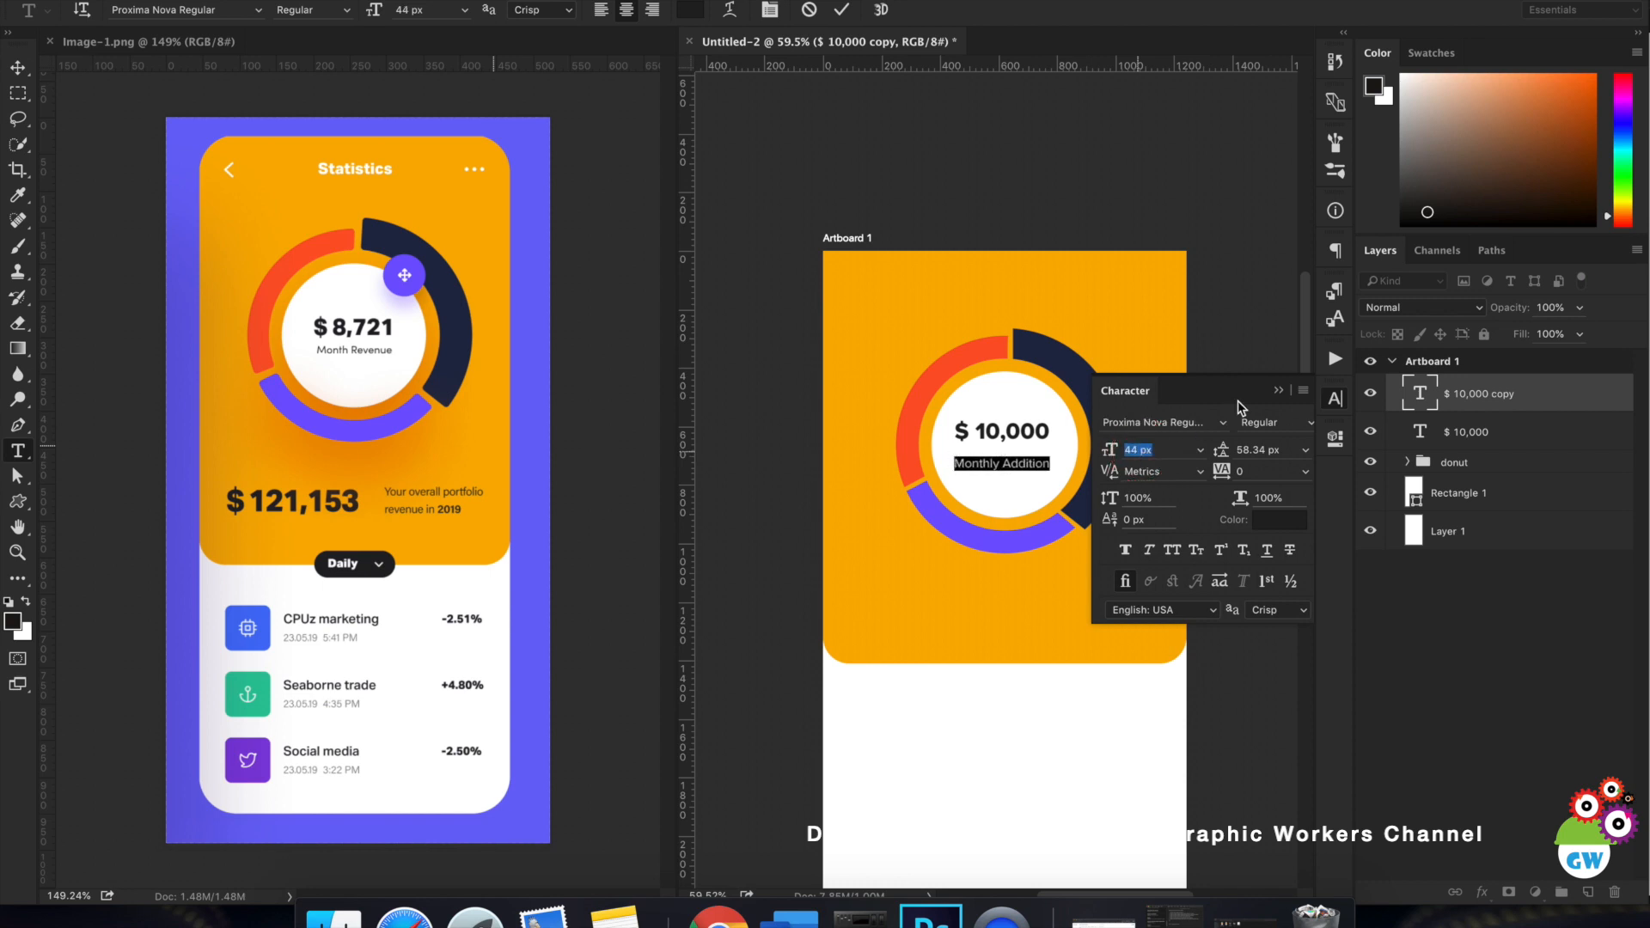
{"action": "left_click", "coordinate": [1278, 393]}
Move the Monthly Addition text closer beneath $ 10,000, centre both texts together in the white circle, and deselect them.
{"action": "left_click", "coordinate": [17, 67]}
{"action": "left_click_drag", "start_coordinate": [995, 644], "coordinate": [1000, 626]}
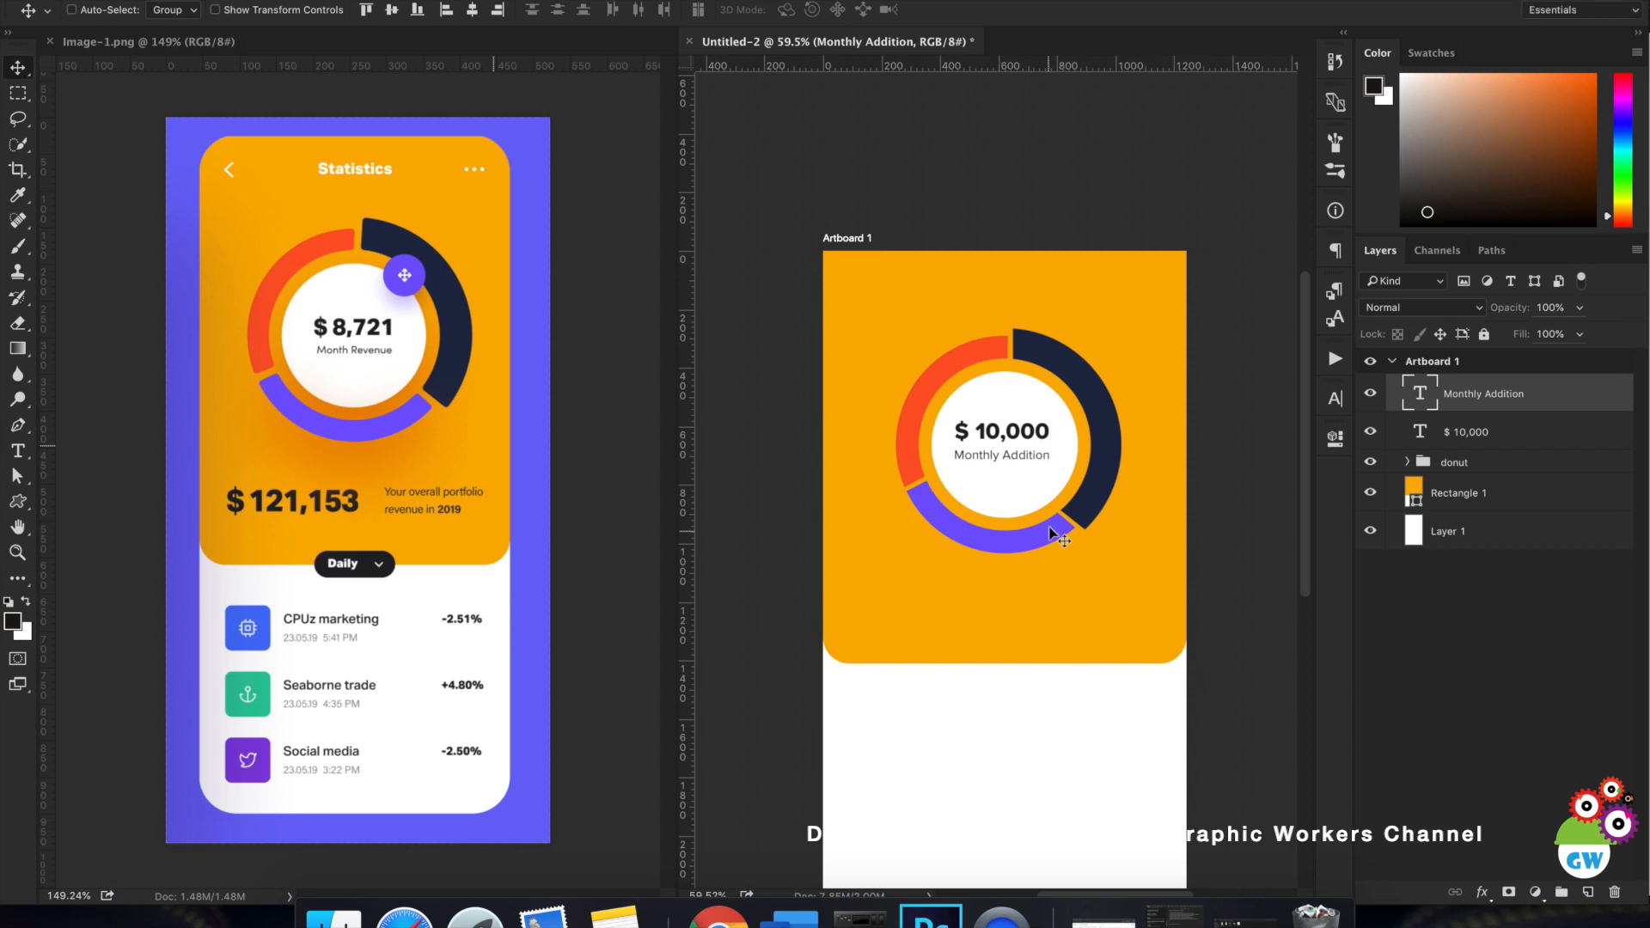
{"action": "left_click", "coordinate": [1014, 429], "text": "shift+super"}
{"action": "left_click_drag", "start_coordinate": [1074, 528], "coordinate": [1129, 556]}
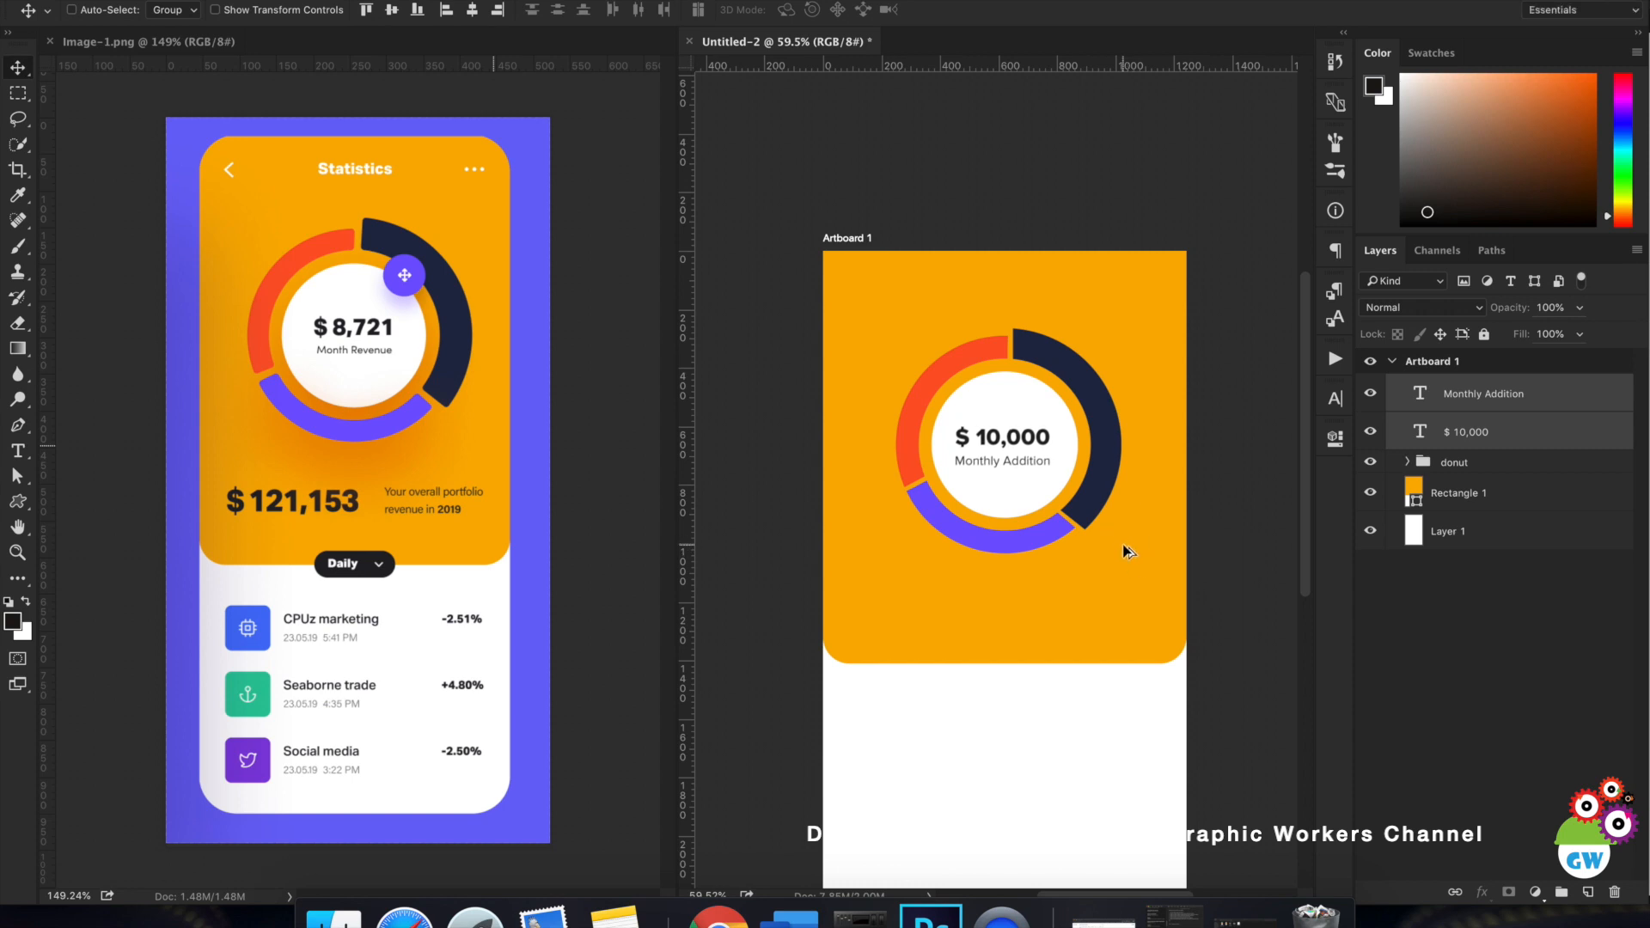
{"action": "scroll", "coordinate": [1124, 545], "scroll_direction": "down", "scroll_amount": 8}
{"action": "scroll", "coordinate": [1123, 545], "scroll_direction": "up", "scroll_amount": 7}
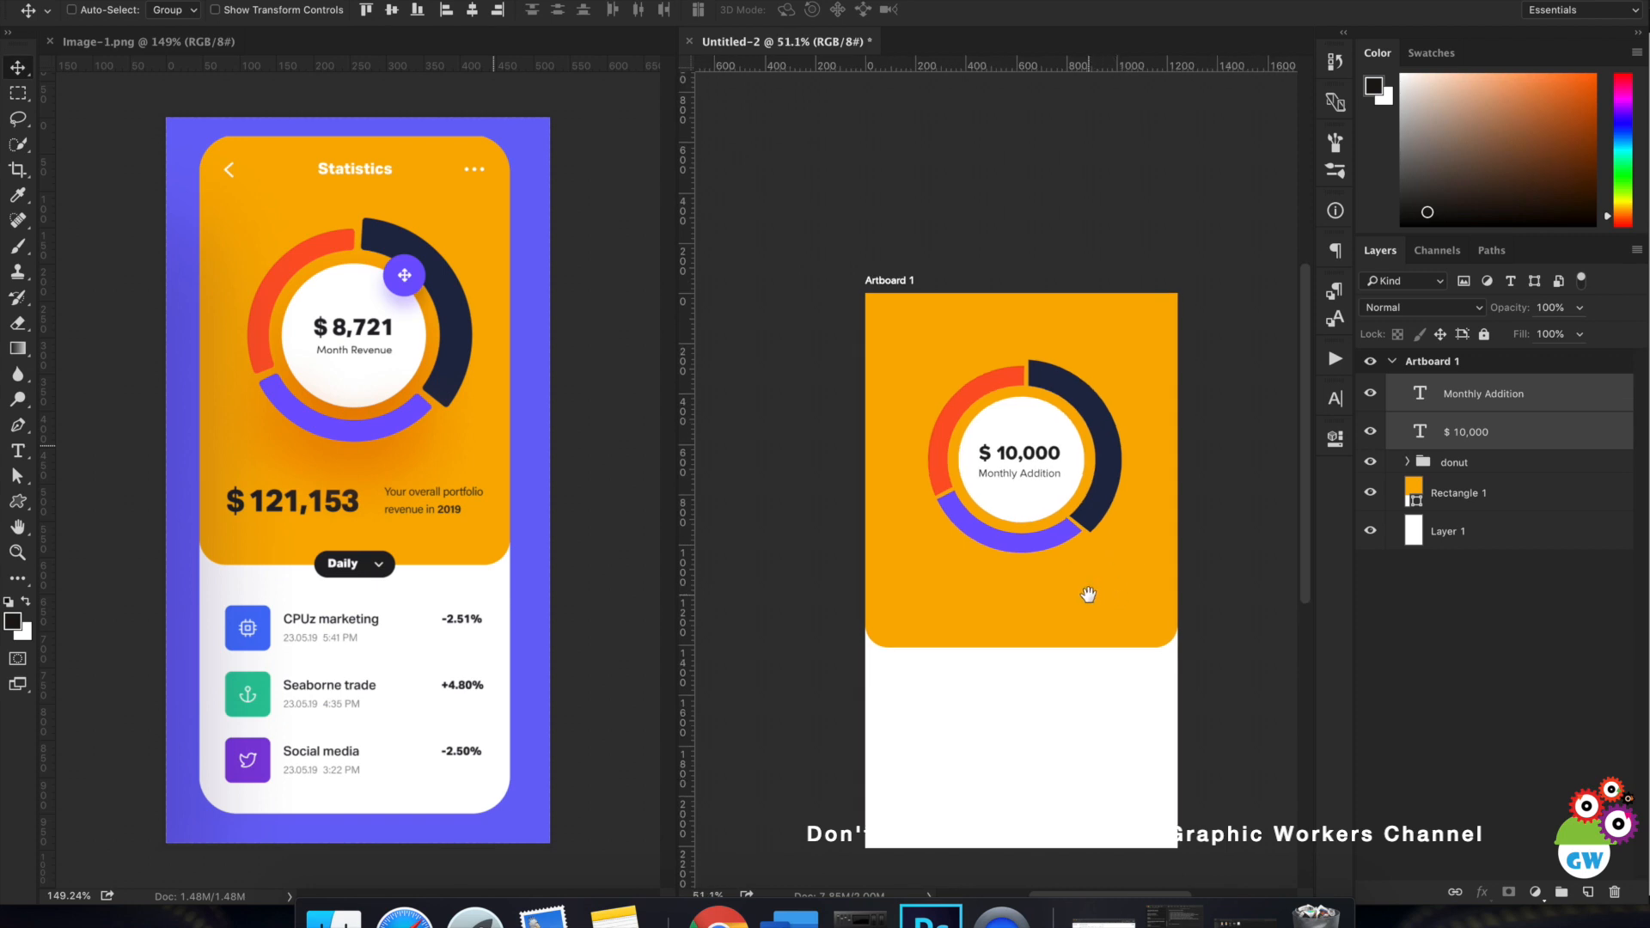
{"action": "left_click_drag", "start_coordinate": [1088, 595], "coordinate": [1044, 481]}
{"action": "left_click", "coordinate": [1571, 720]}
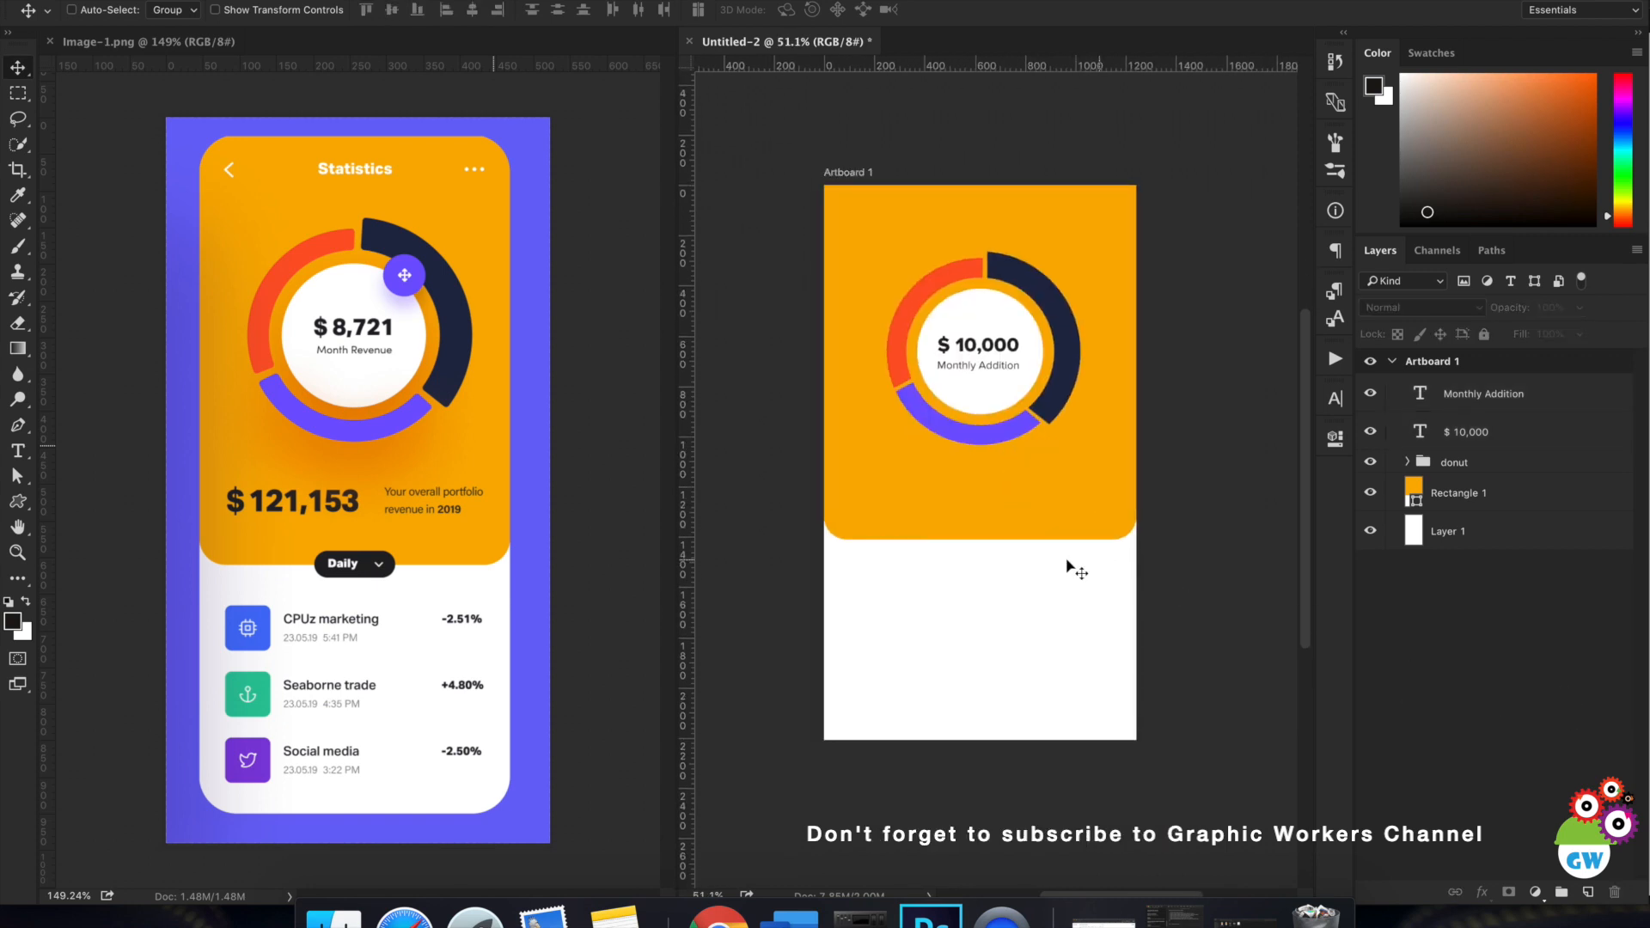
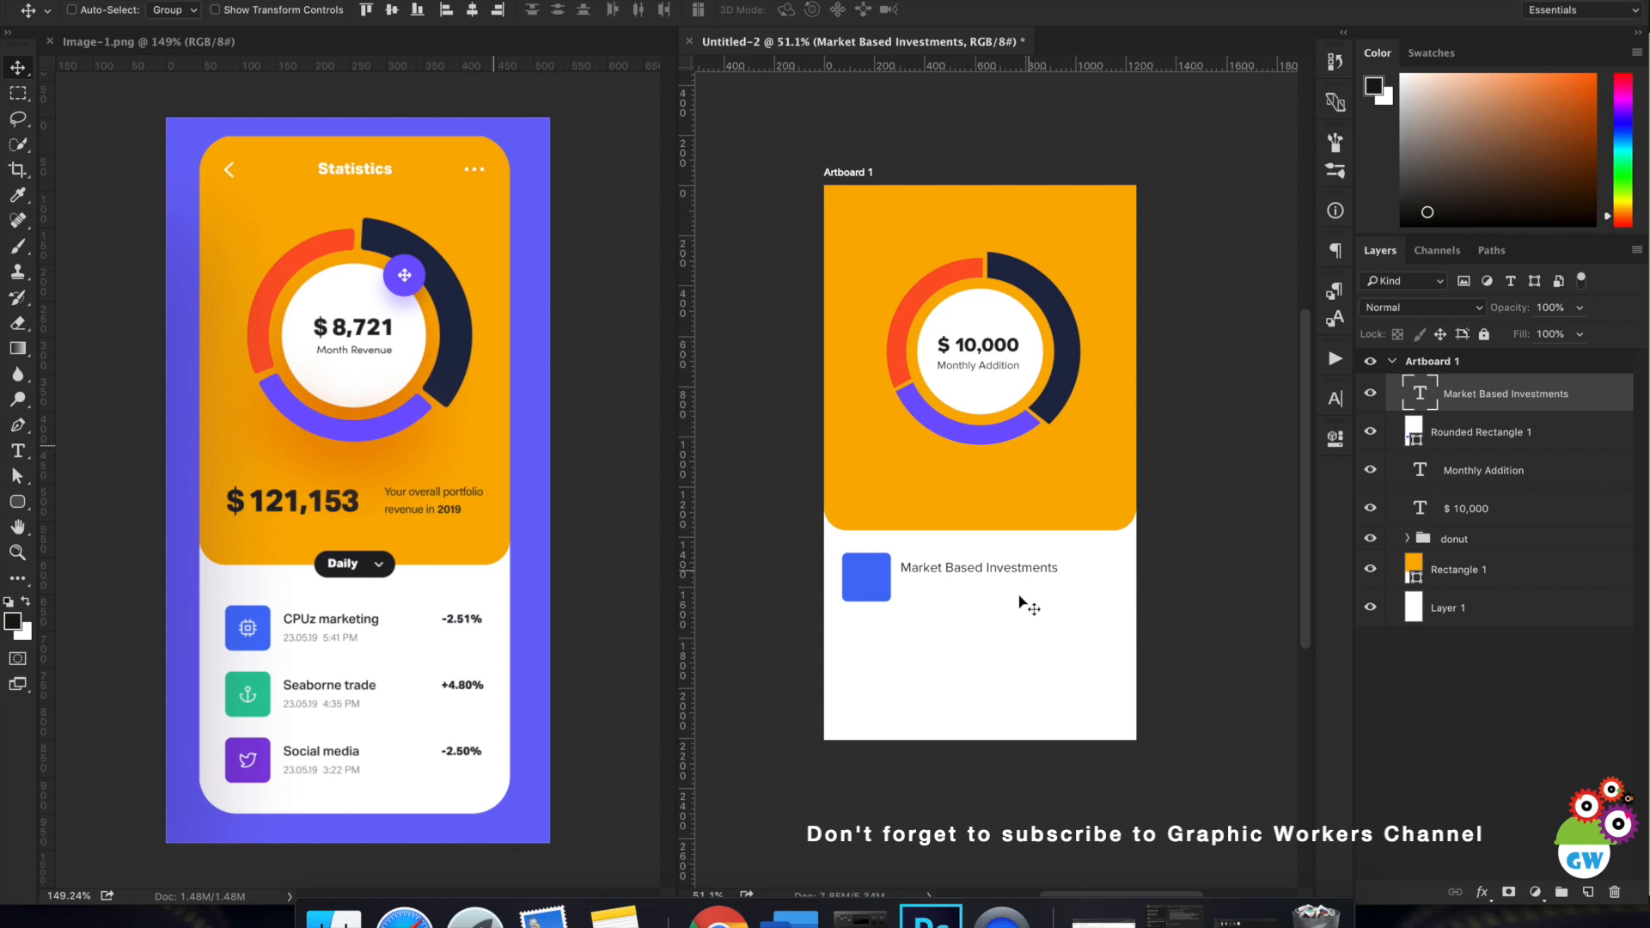
Recolour the small rounded rectangle beside Market Based Investments to purple 7555ff, sampled from the chart's lower arc.
{"action": "left_click", "coordinate": [1479, 432]}
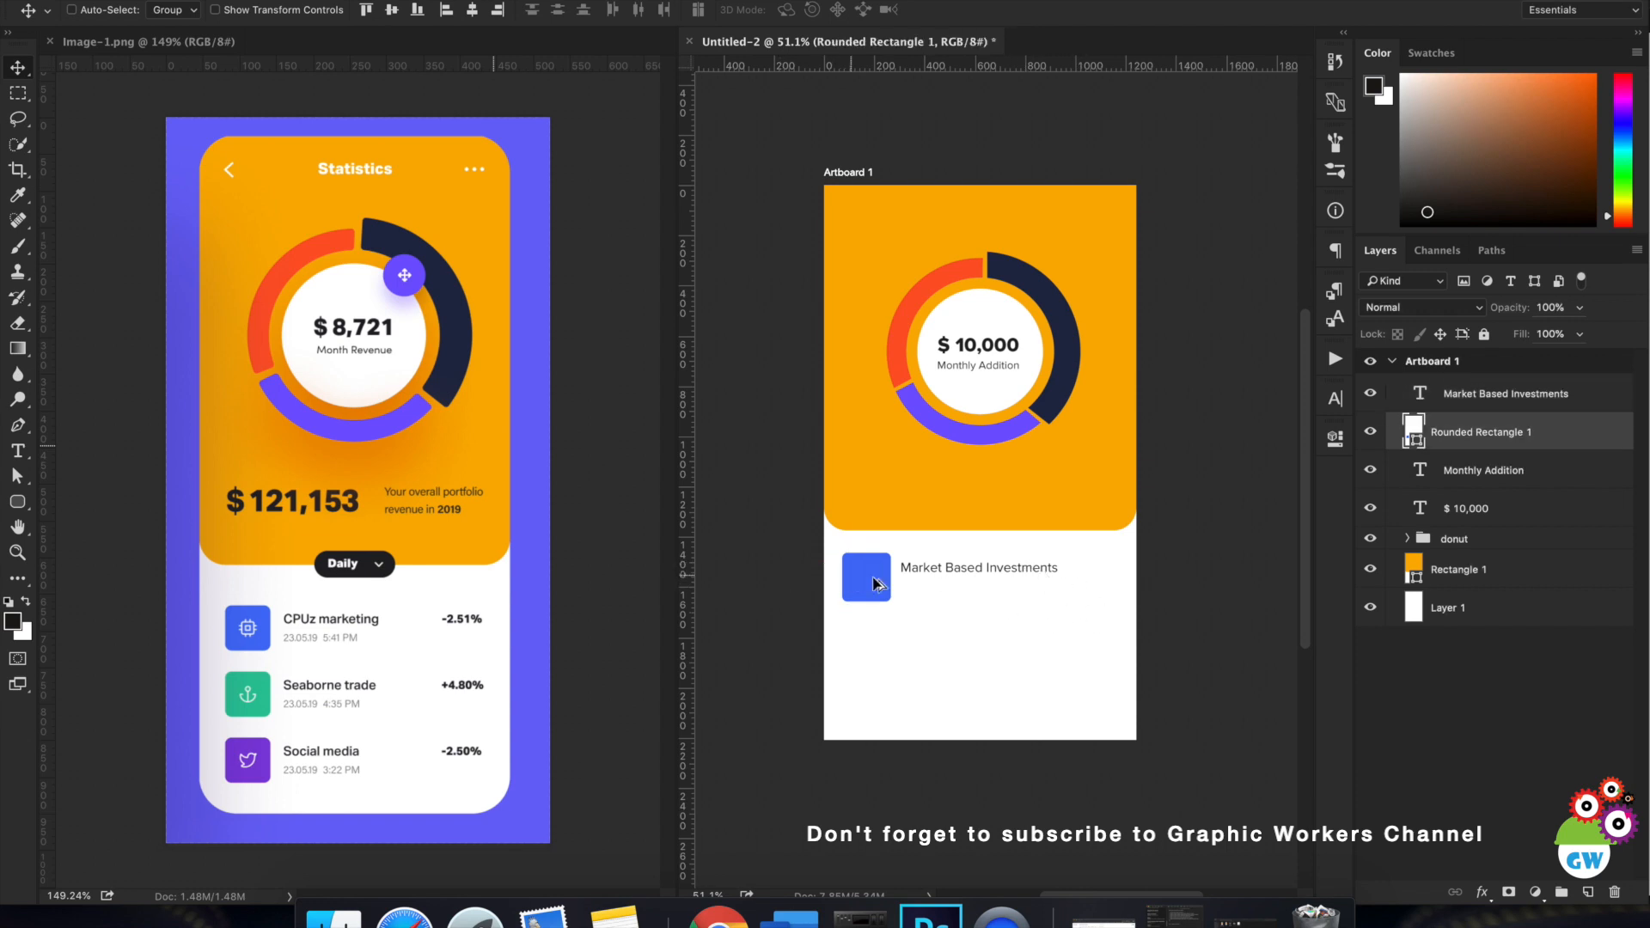
{"action": "double_click", "coordinate": [1413, 431]}
{"action": "left_click", "coordinate": [951, 433]}
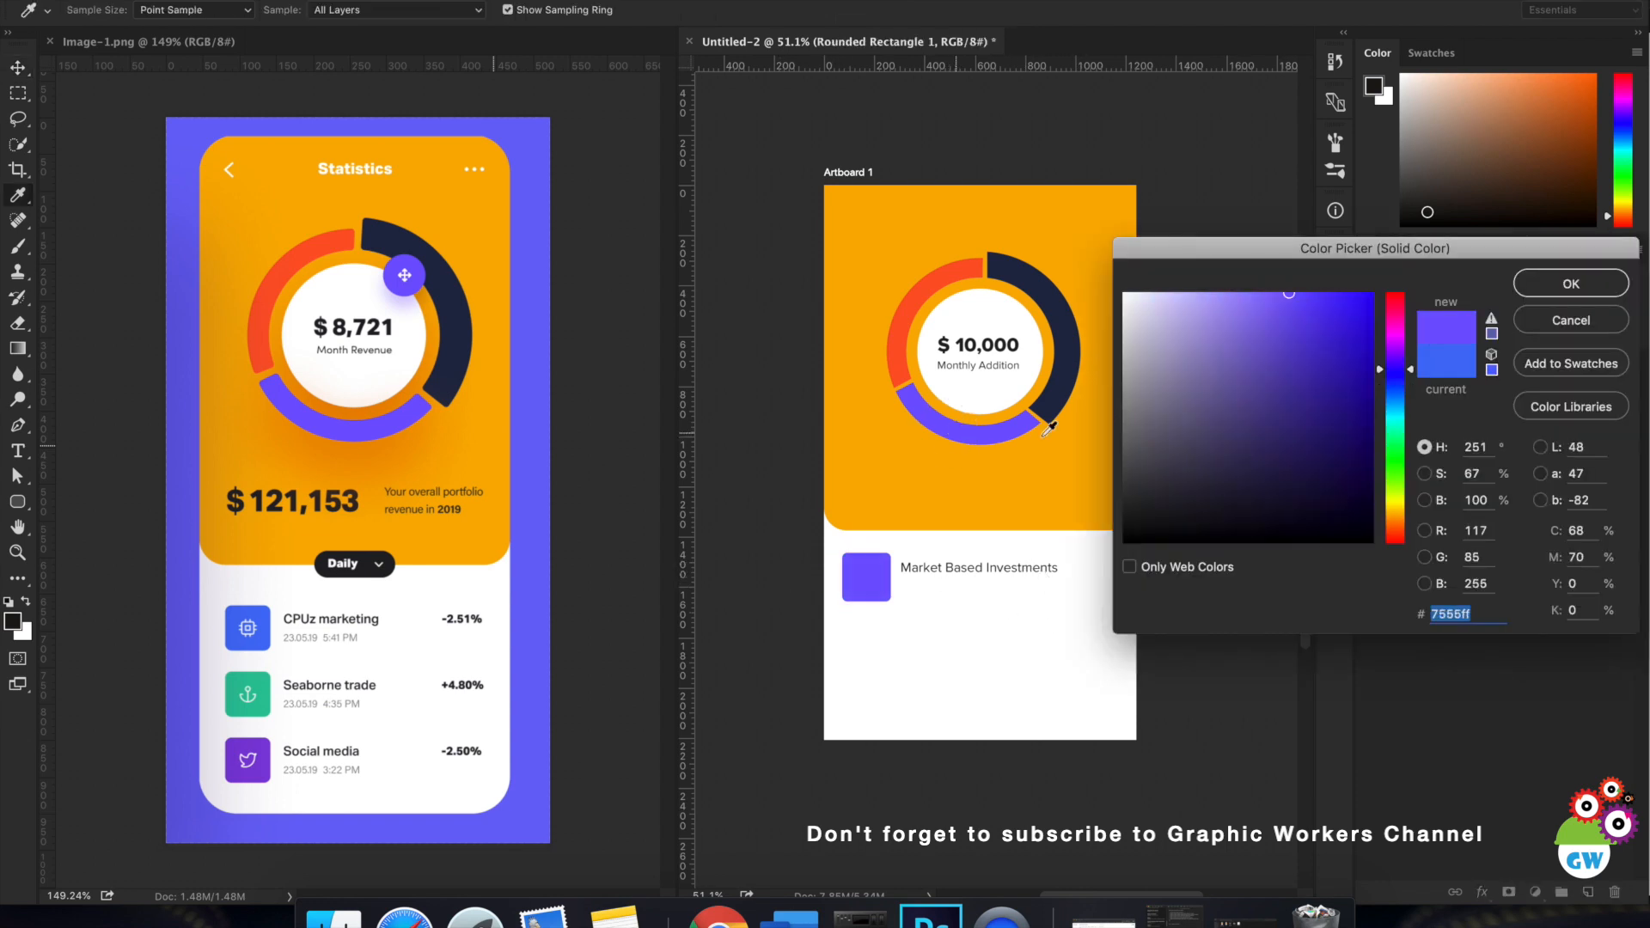
{"action": "left_click", "coordinate": [1571, 284]}
{"action": "key", "text": "v"}
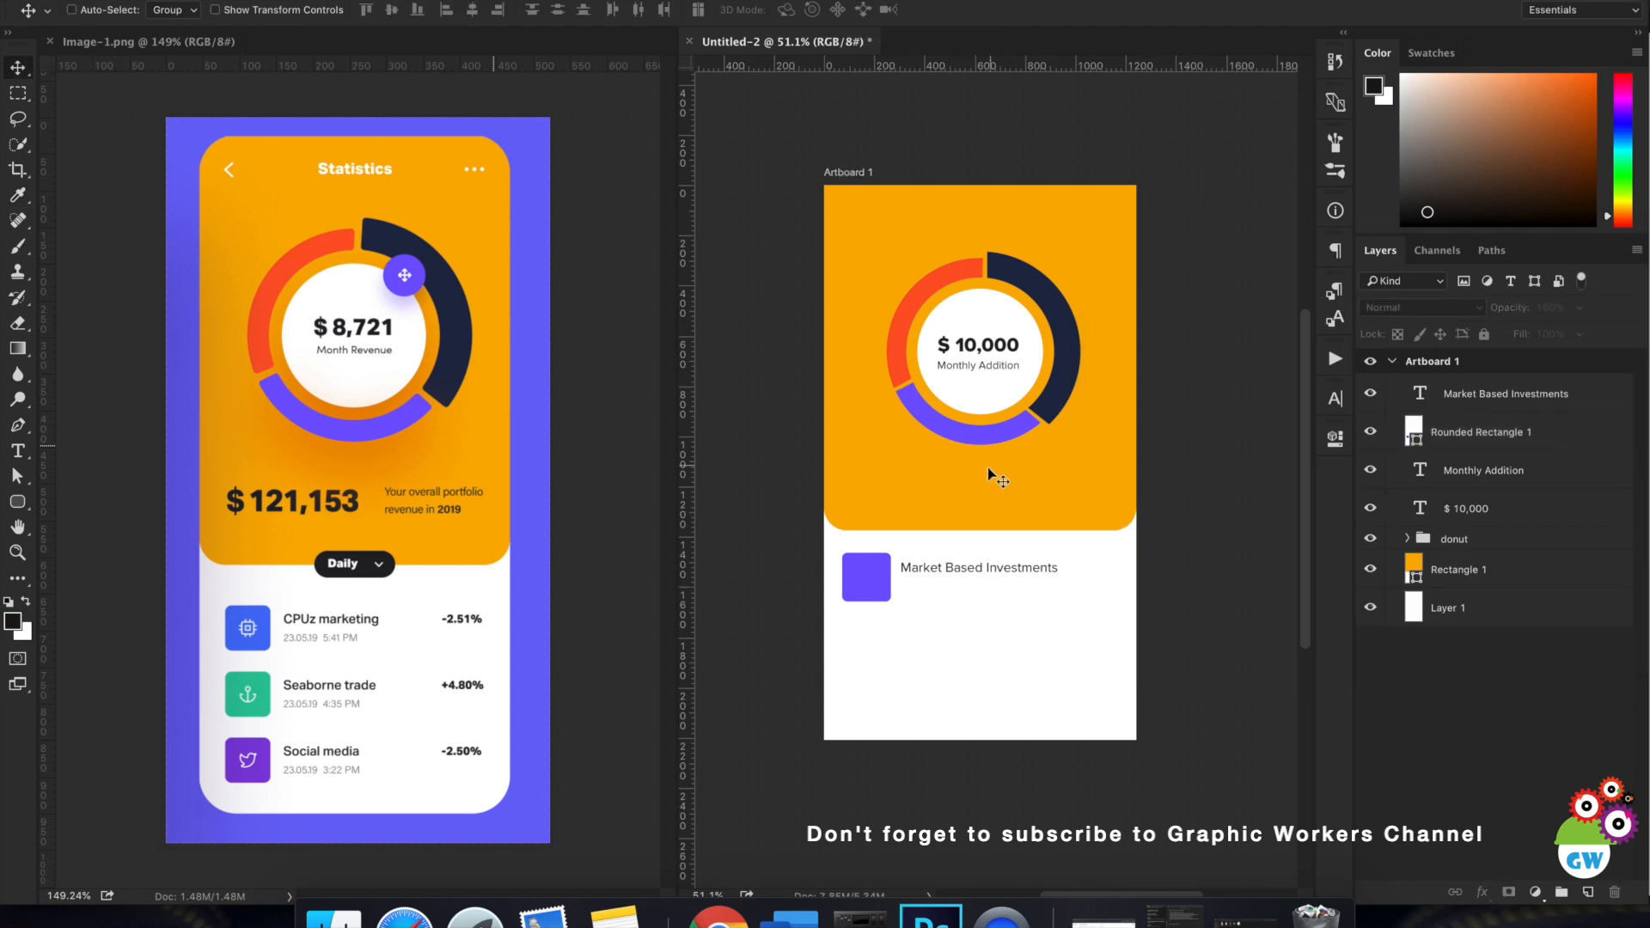
Duplicate the Market Based Investments text directly beneath itself and replace the copy's wording with 21-04-2020.
{"action": "left_click", "coordinate": [950, 571], "text": "ctrl"}
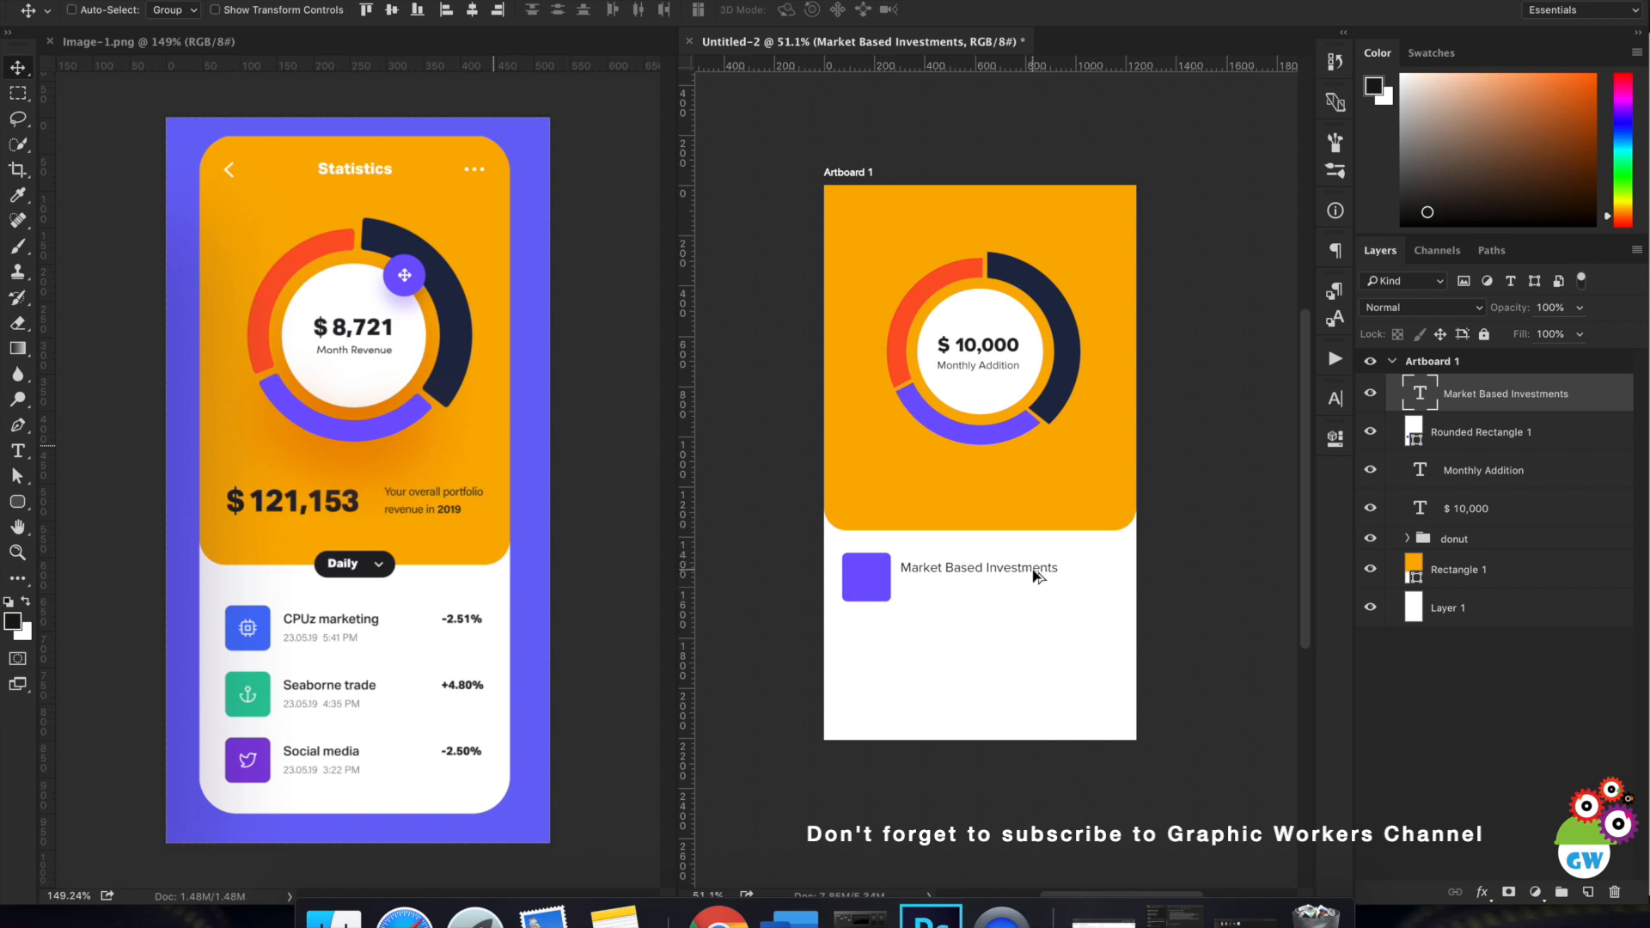
{"action": "left_click_drag", "start_coordinate": [1035, 576], "coordinate": [1035, 599], "text": "alt"}
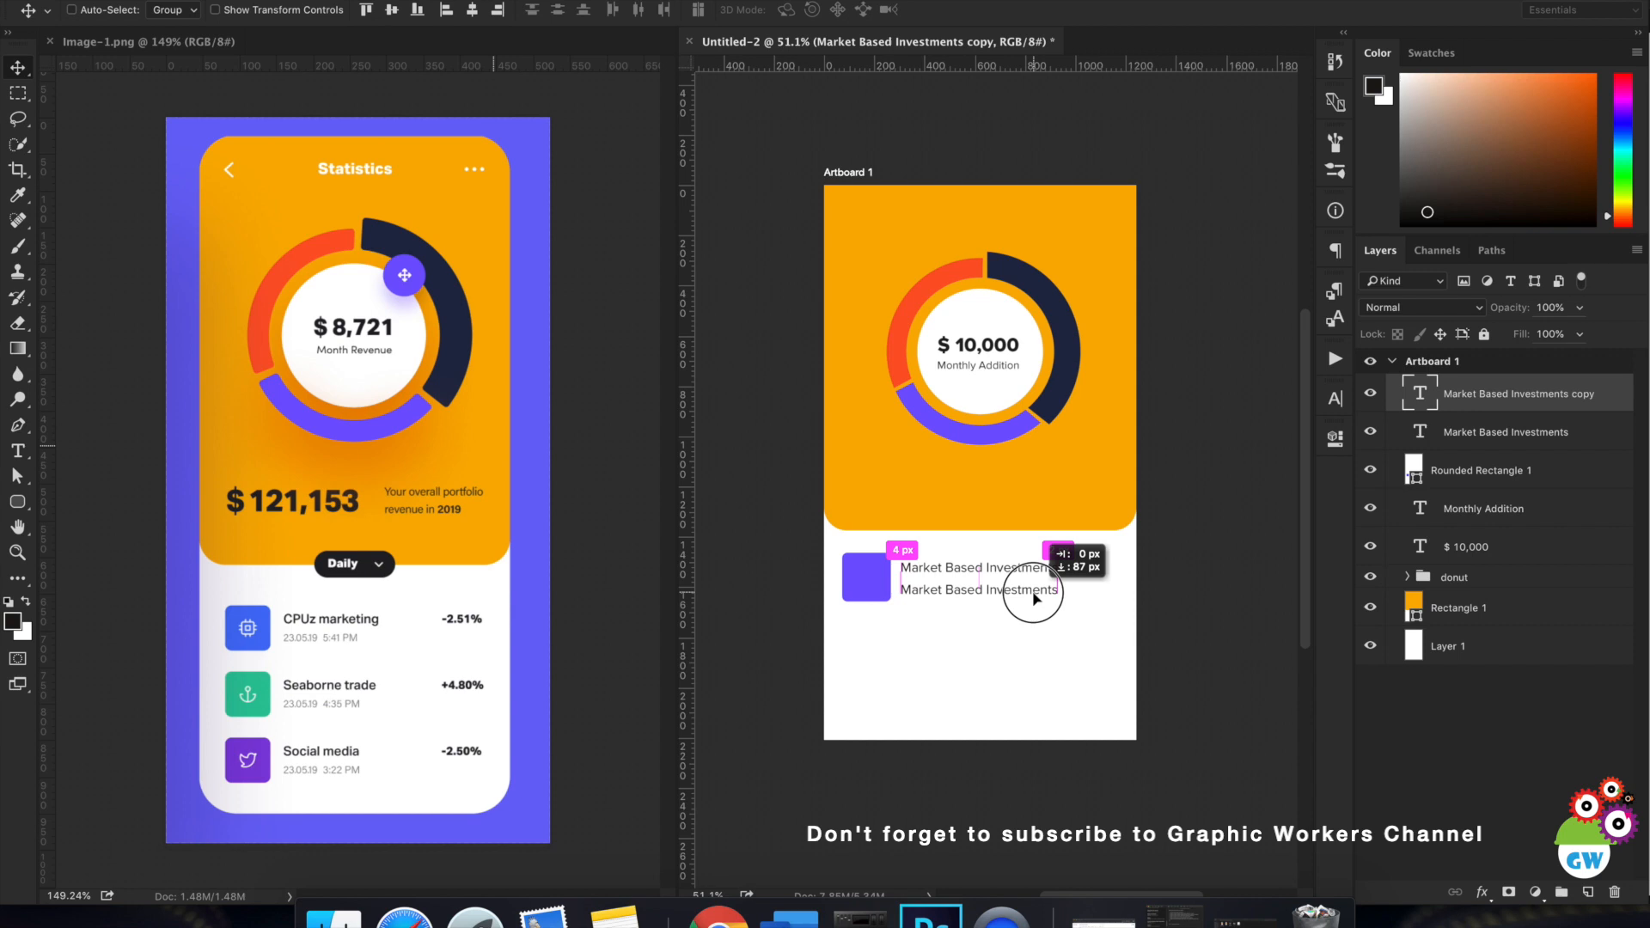
{"action": "double_click", "coordinate": [1029, 589]}
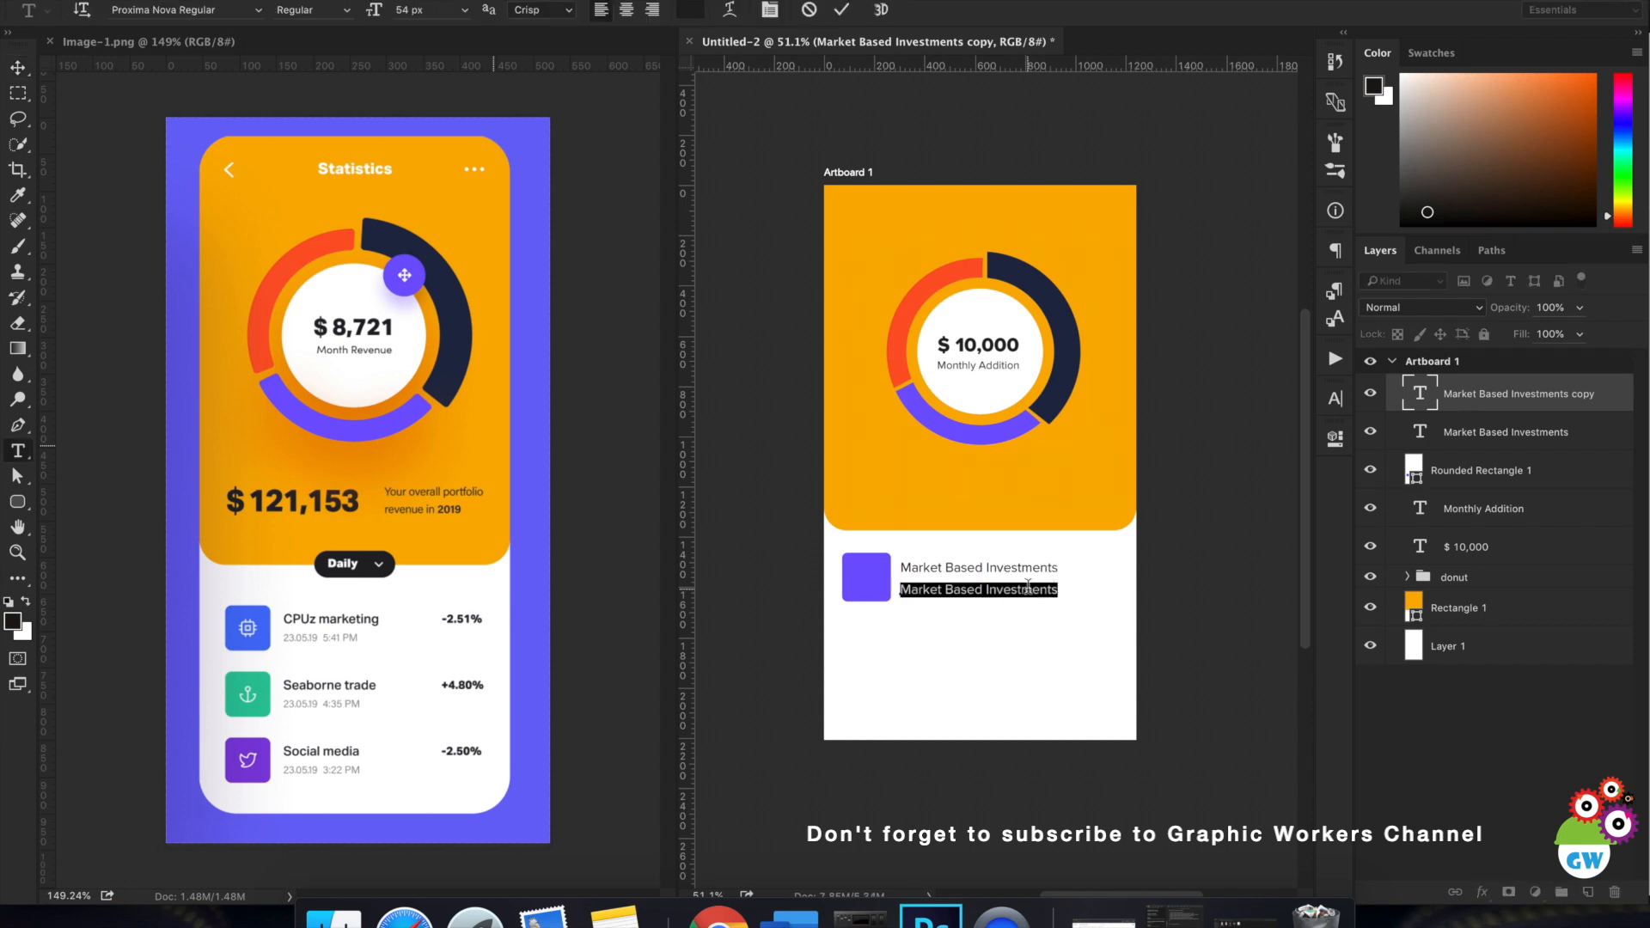
{"action": "type", "text": "21-04-2020"}
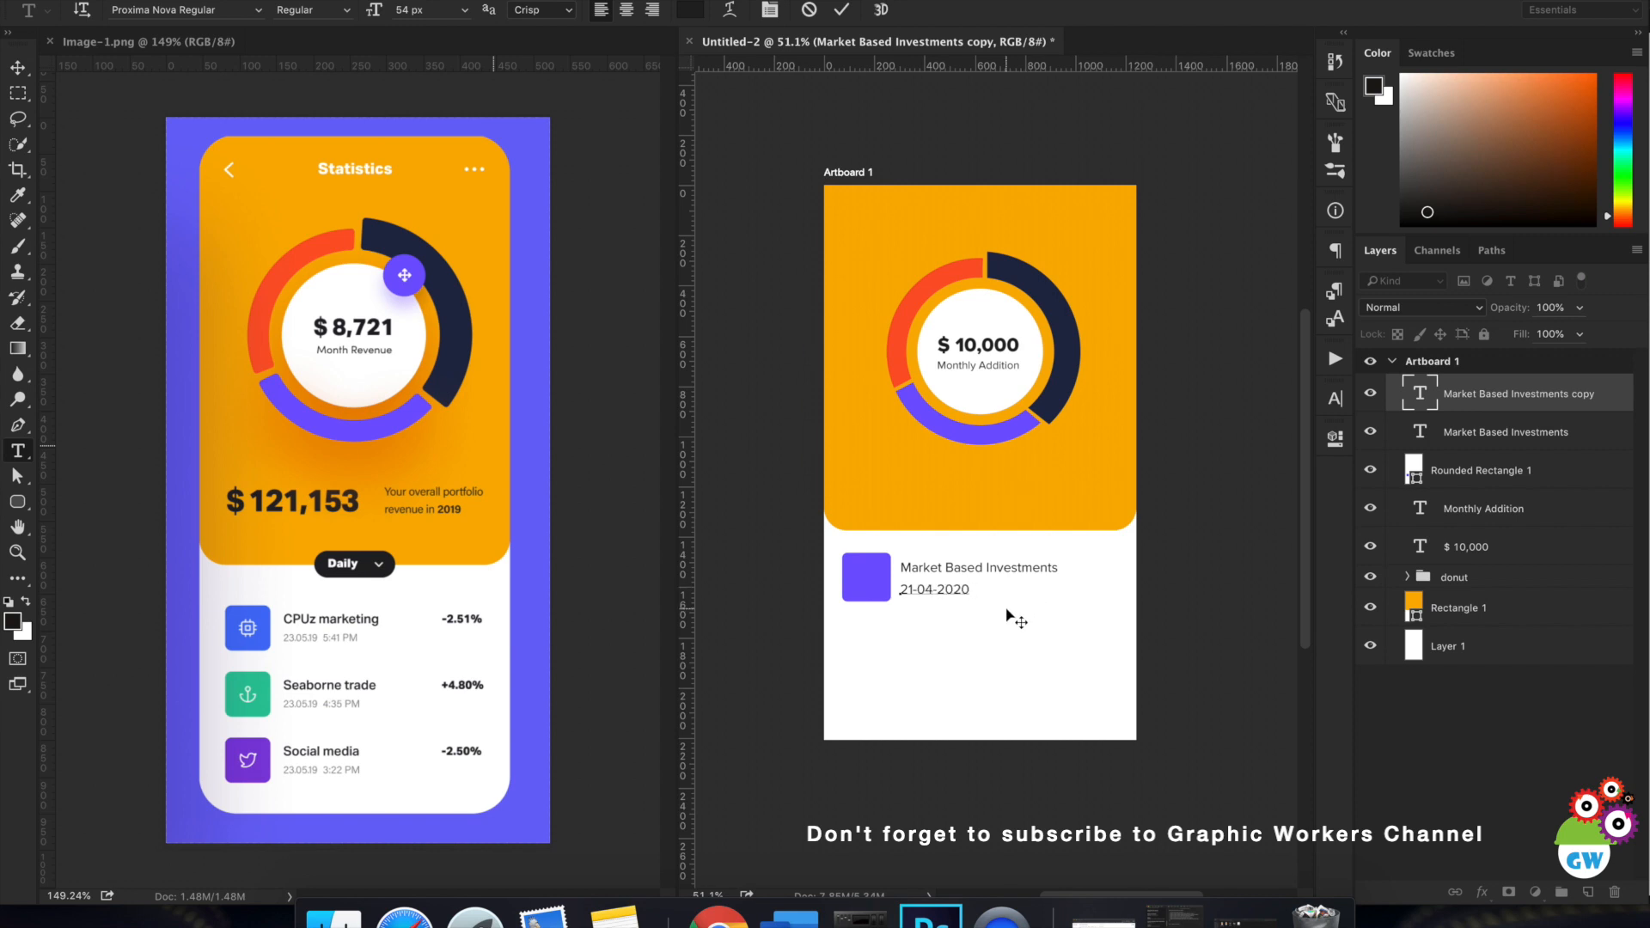
Shorten the date text to "21 04 20" by removing the hyphens and century digits, and commit the edit.
{"action": "left_click", "coordinate": [940, 591]}
{"action": "key", "text": "BackSpace"}
{"action": "key", "text": "Left"}
{"action": "key", "text": "Left"}
{"action": "key", "text": "BackSpace"}
{"action": "key", "text": "shift+Right"}
{"action": "key", "text": "shift+Right"}
{"action": "key", "text": "ctrl+Return"}
{"action": "key", "text": "v"}
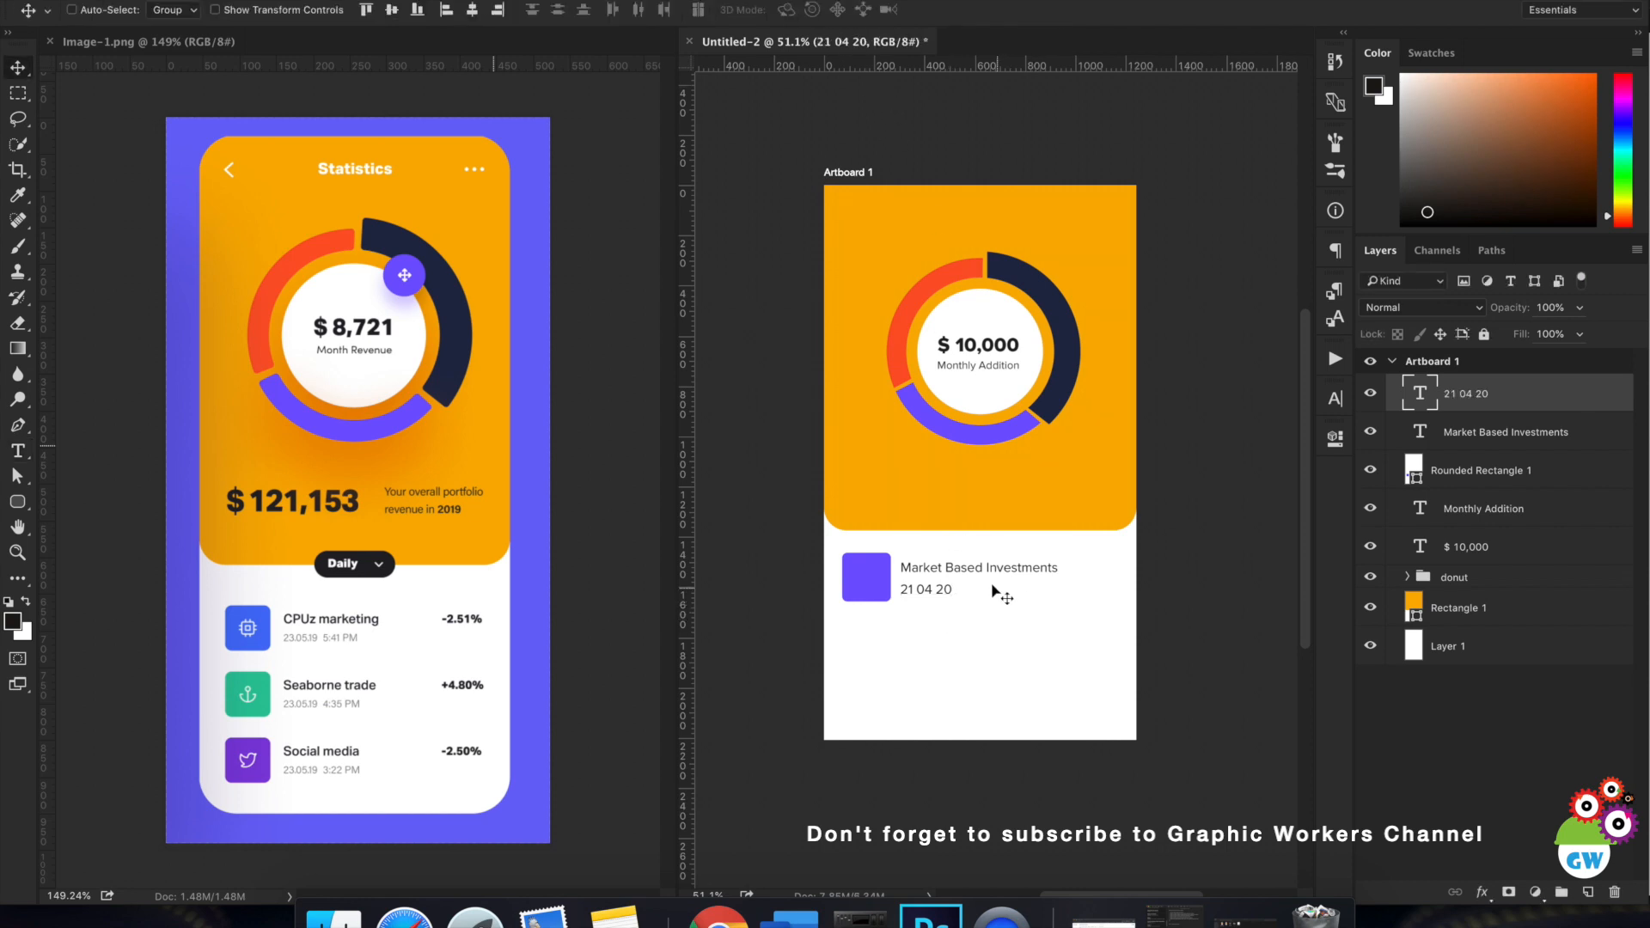
Recolour the 21 04 20 text to light grey dddddd.
{"action": "left_click", "coordinate": [1335, 398]}
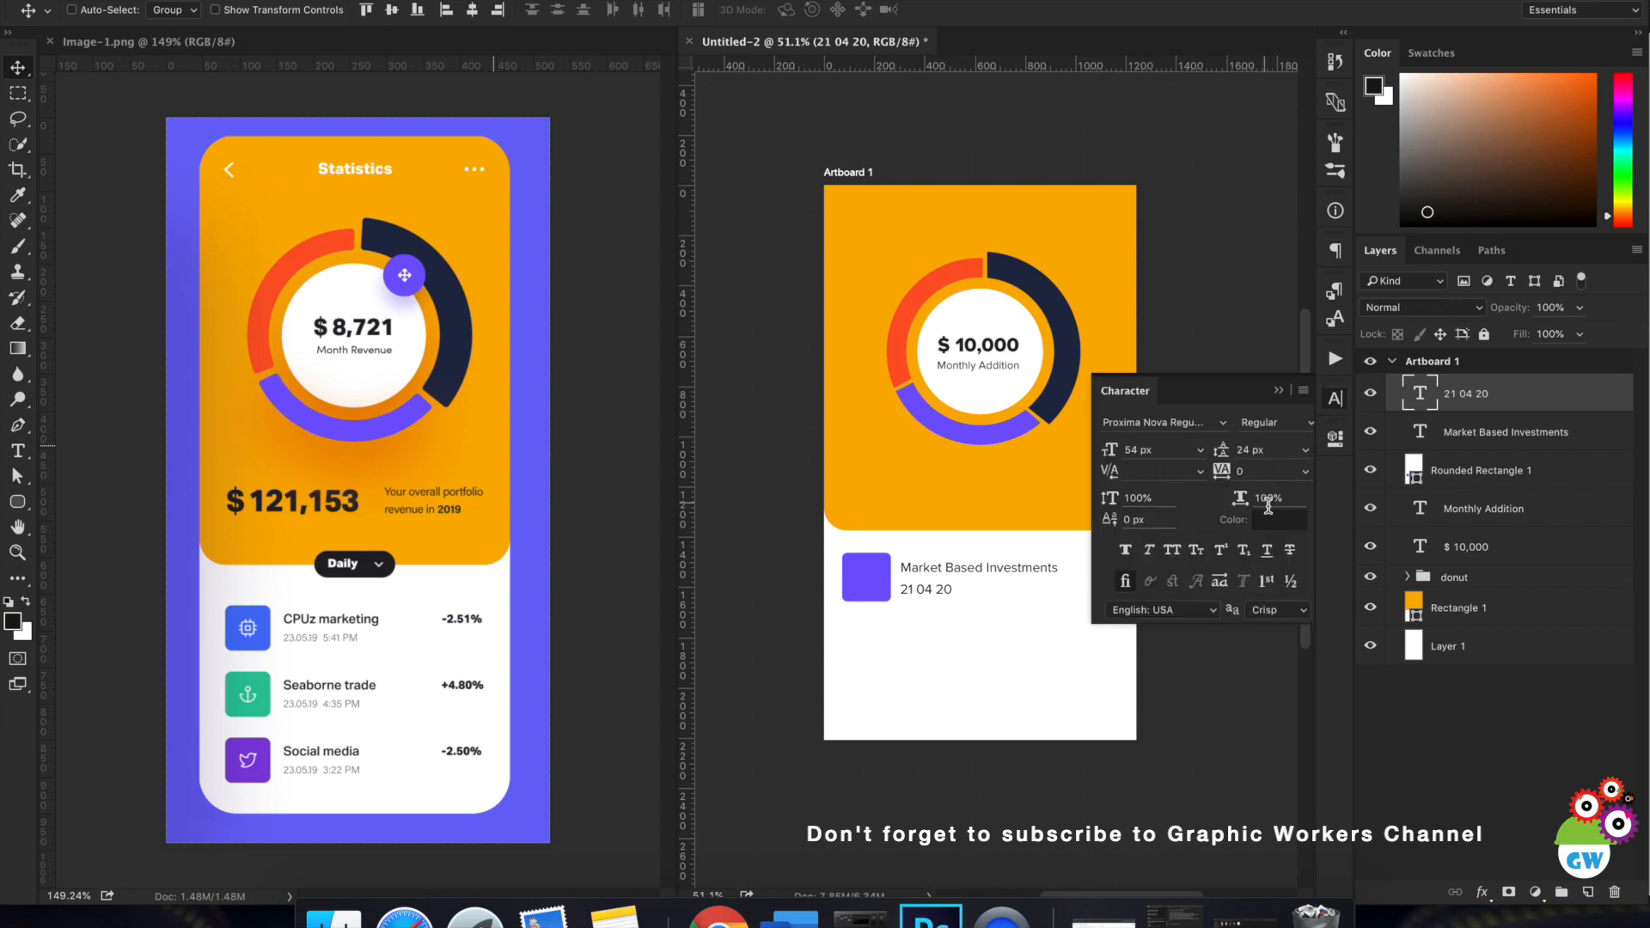
{"action": "left_click", "coordinate": [1279, 520]}
{"action": "left_click", "coordinate": [1051, 325]}
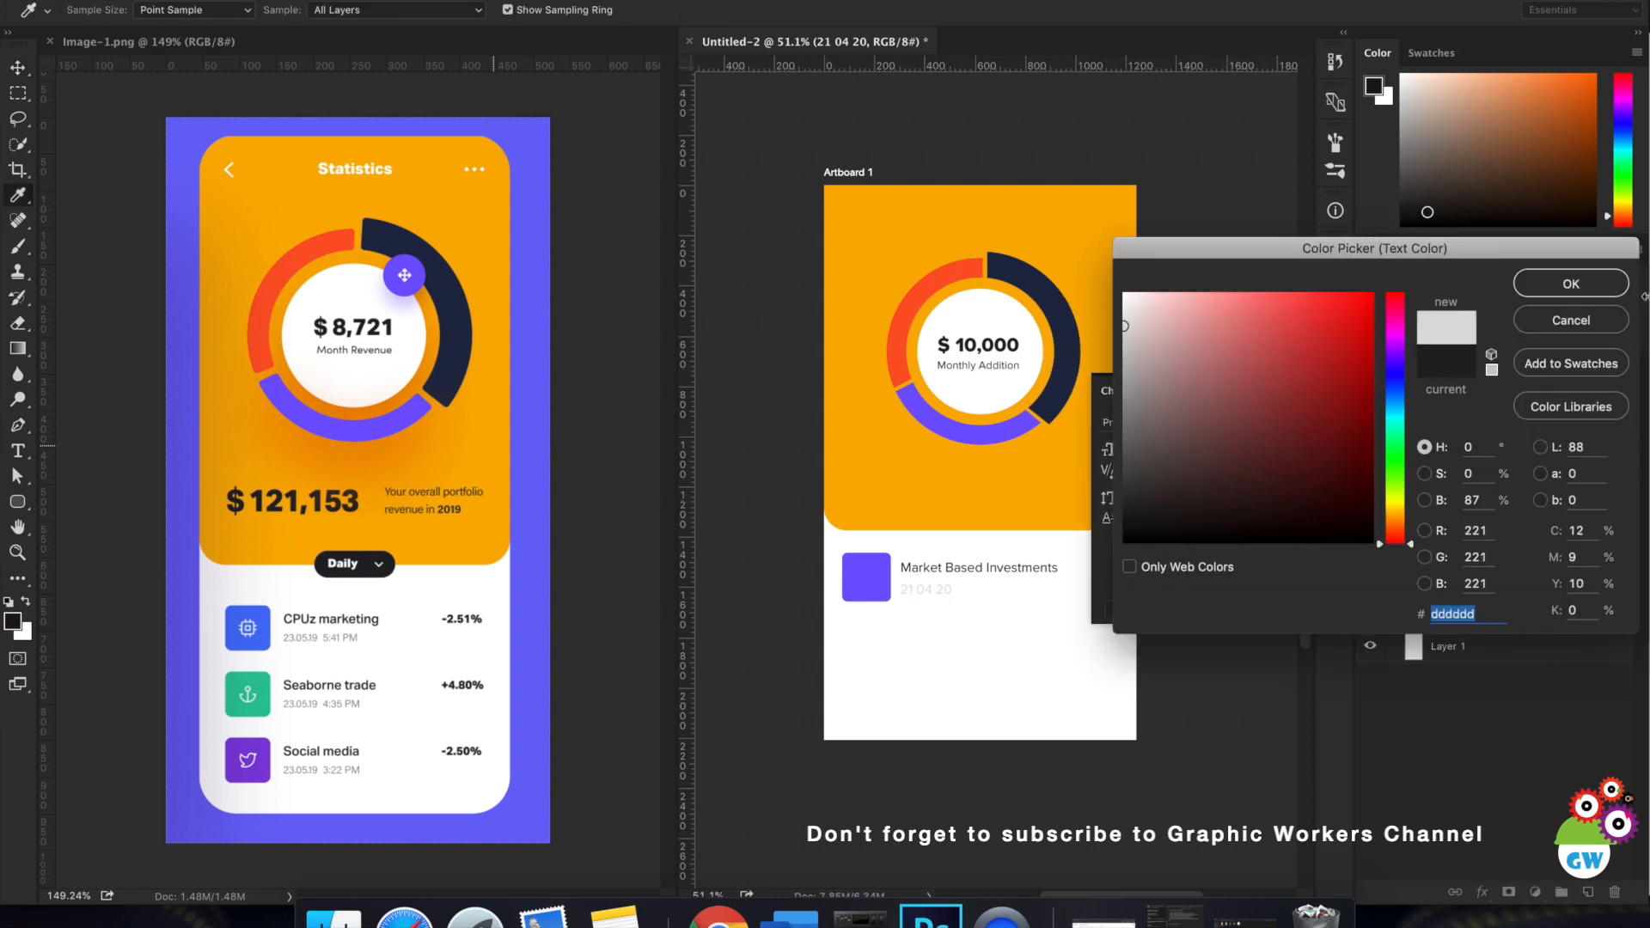
{"action": "left_click", "coordinate": [1571, 284]}
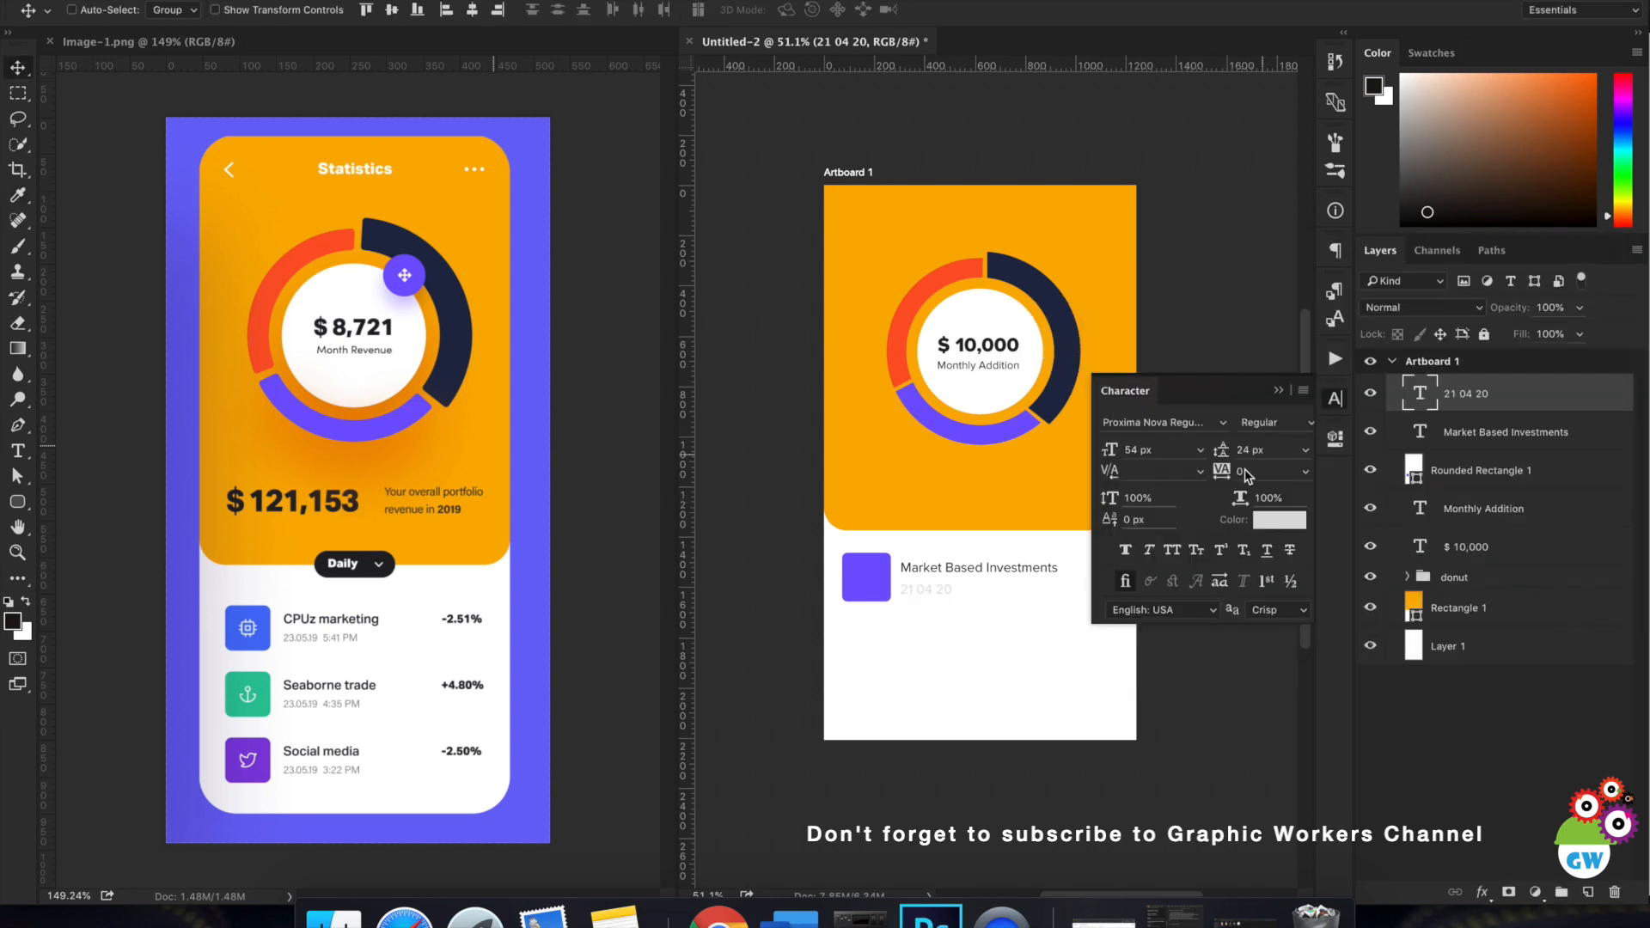
{"action": "left_click", "coordinate": [1279, 391]}
{"action": "key", "text": "super+Tab"}
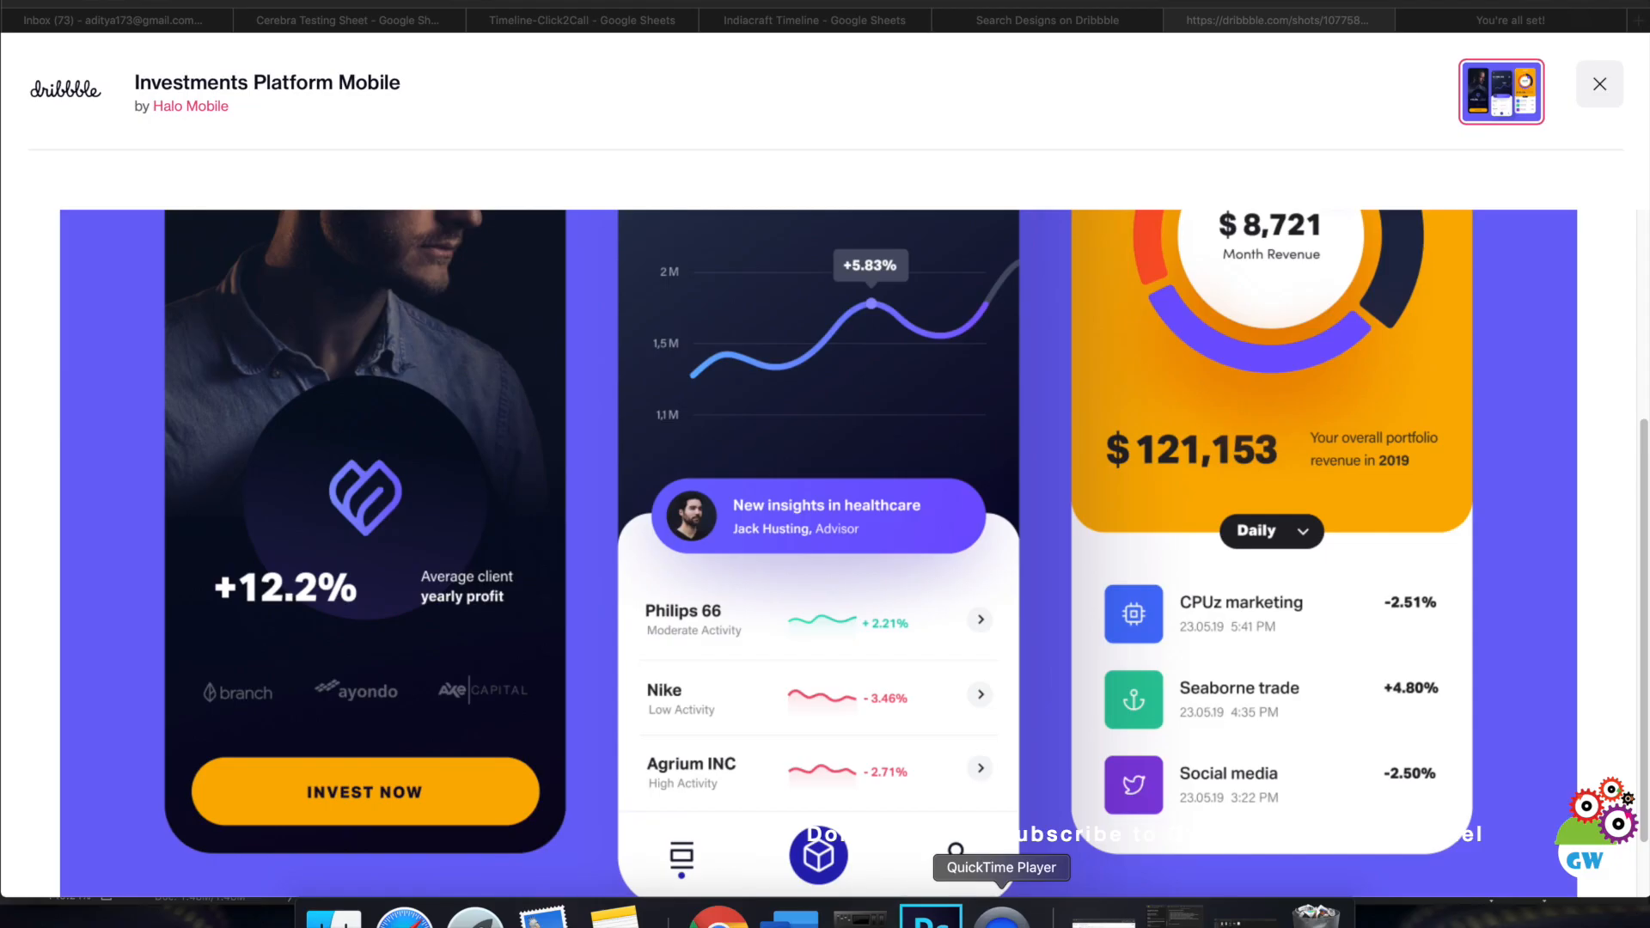
{"action": "key", "text": "super+Tab"}
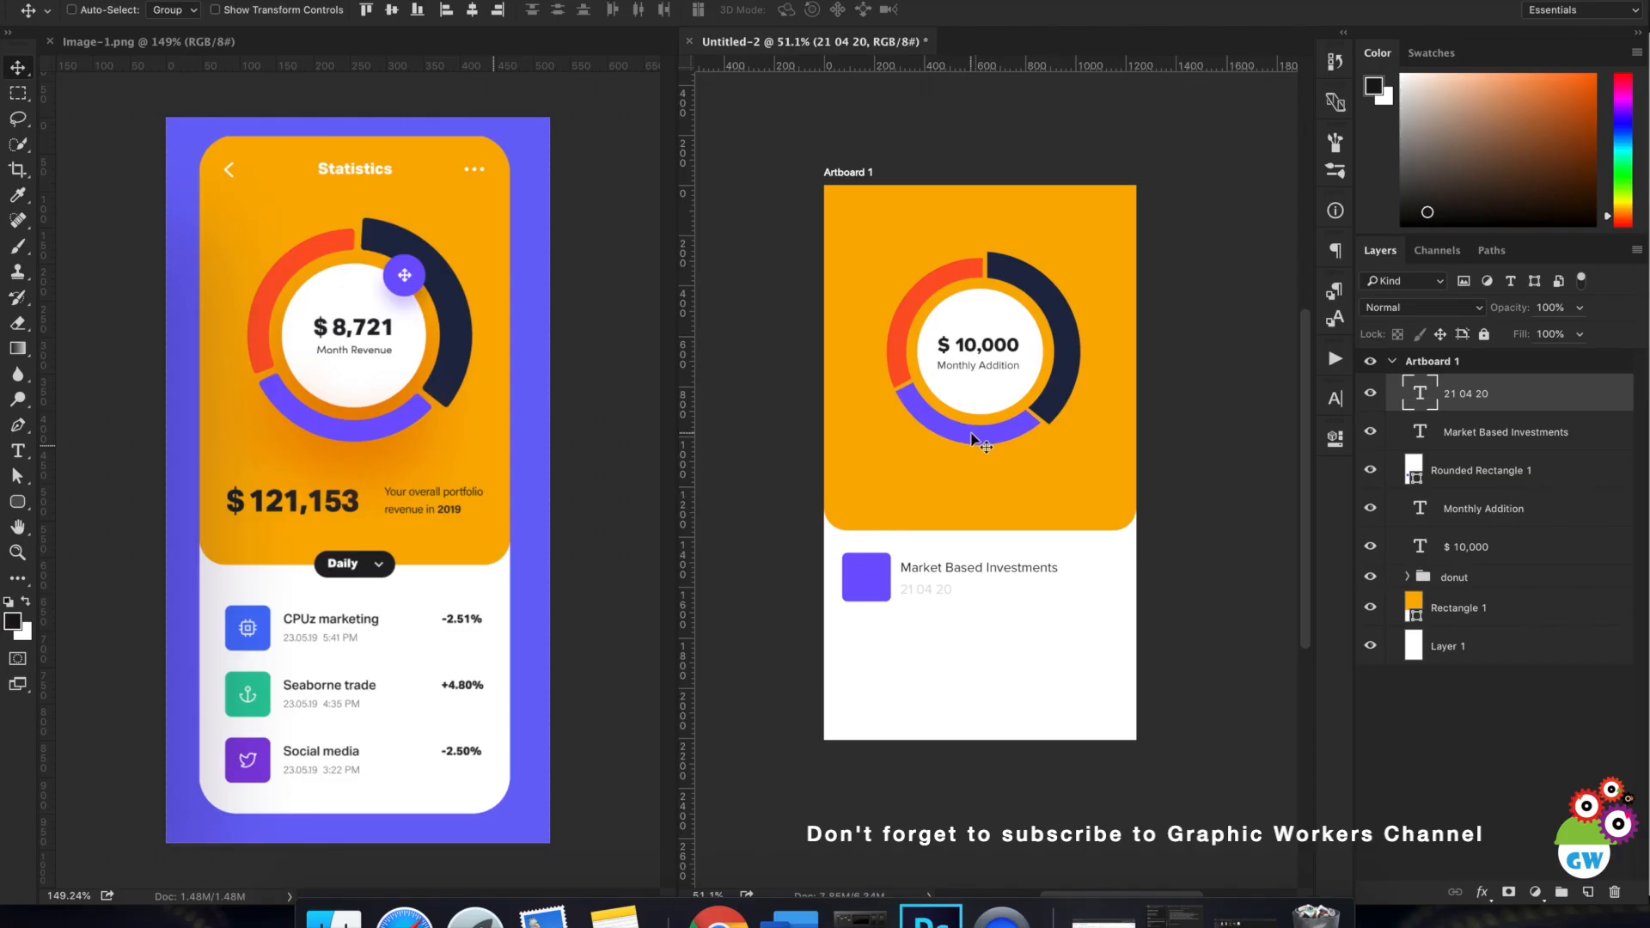
Duplicate the 21 04 20 text beside itself on the same line and change the copy's wording to "00:00".
{"action": "scroll", "coordinate": [951, 593], "scroll_direction": "up", "scroll_amount": 5}
{"action": "scroll", "coordinate": [951, 597], "scroll_direction": "down", "scroll_amount": 2}
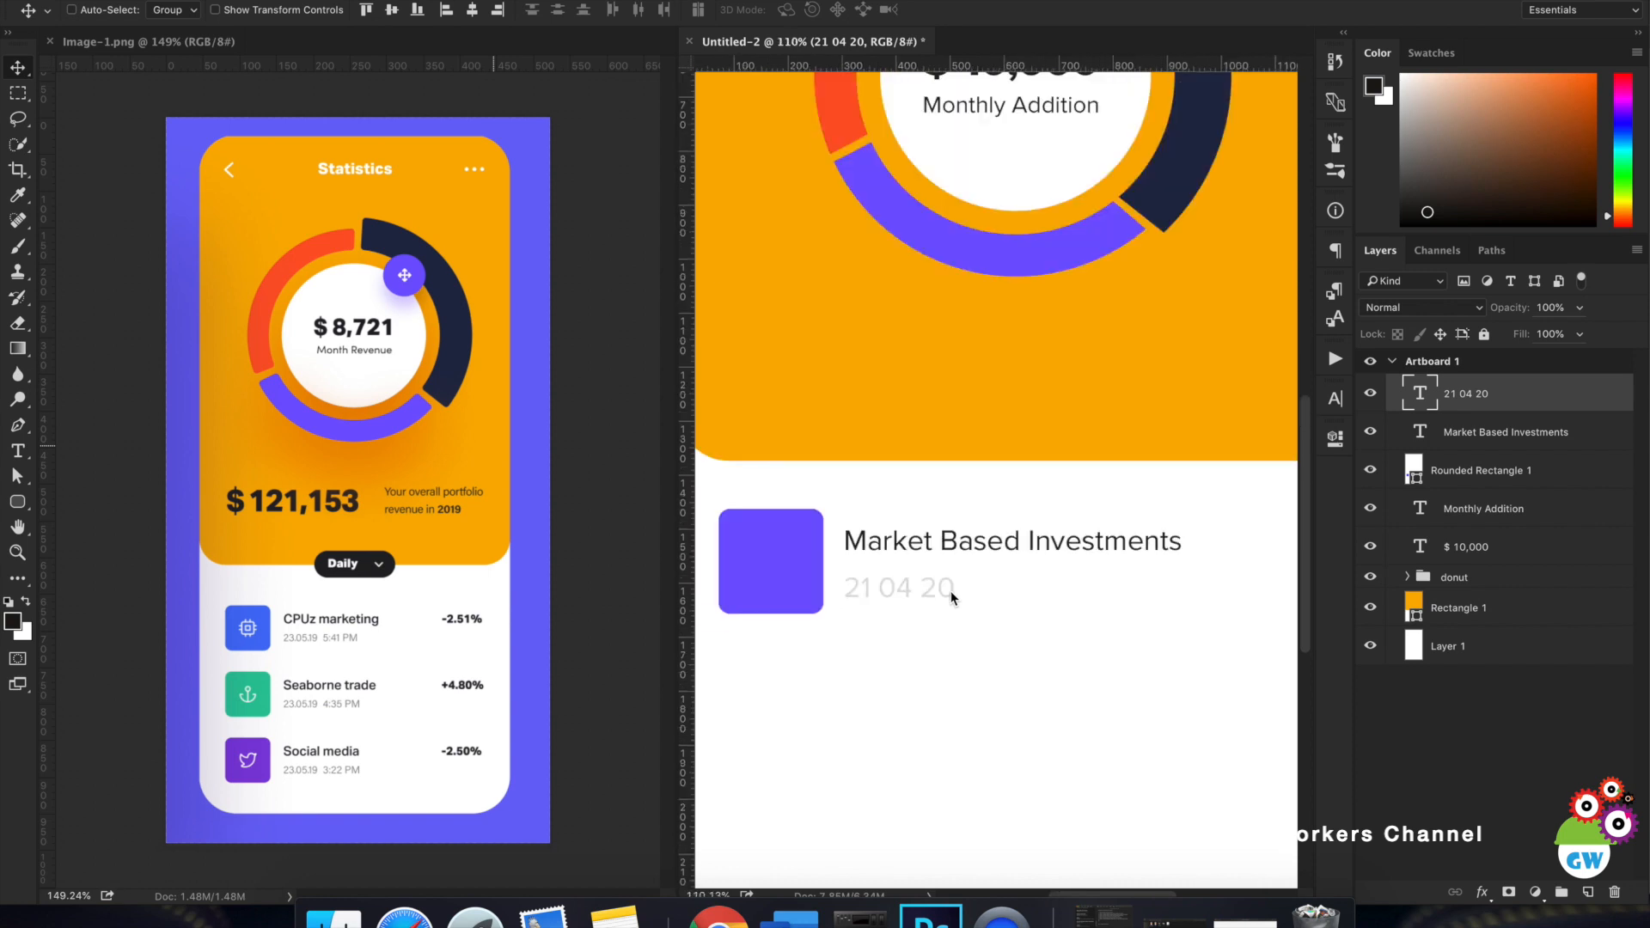
{"action": "left_click_drag", "start_coordinate": [978, 612], "coordinate": [1137, 612]}
{"action": "key", "text": "t"}
{"action": "left_click", "coordinate": [1055, 588]}
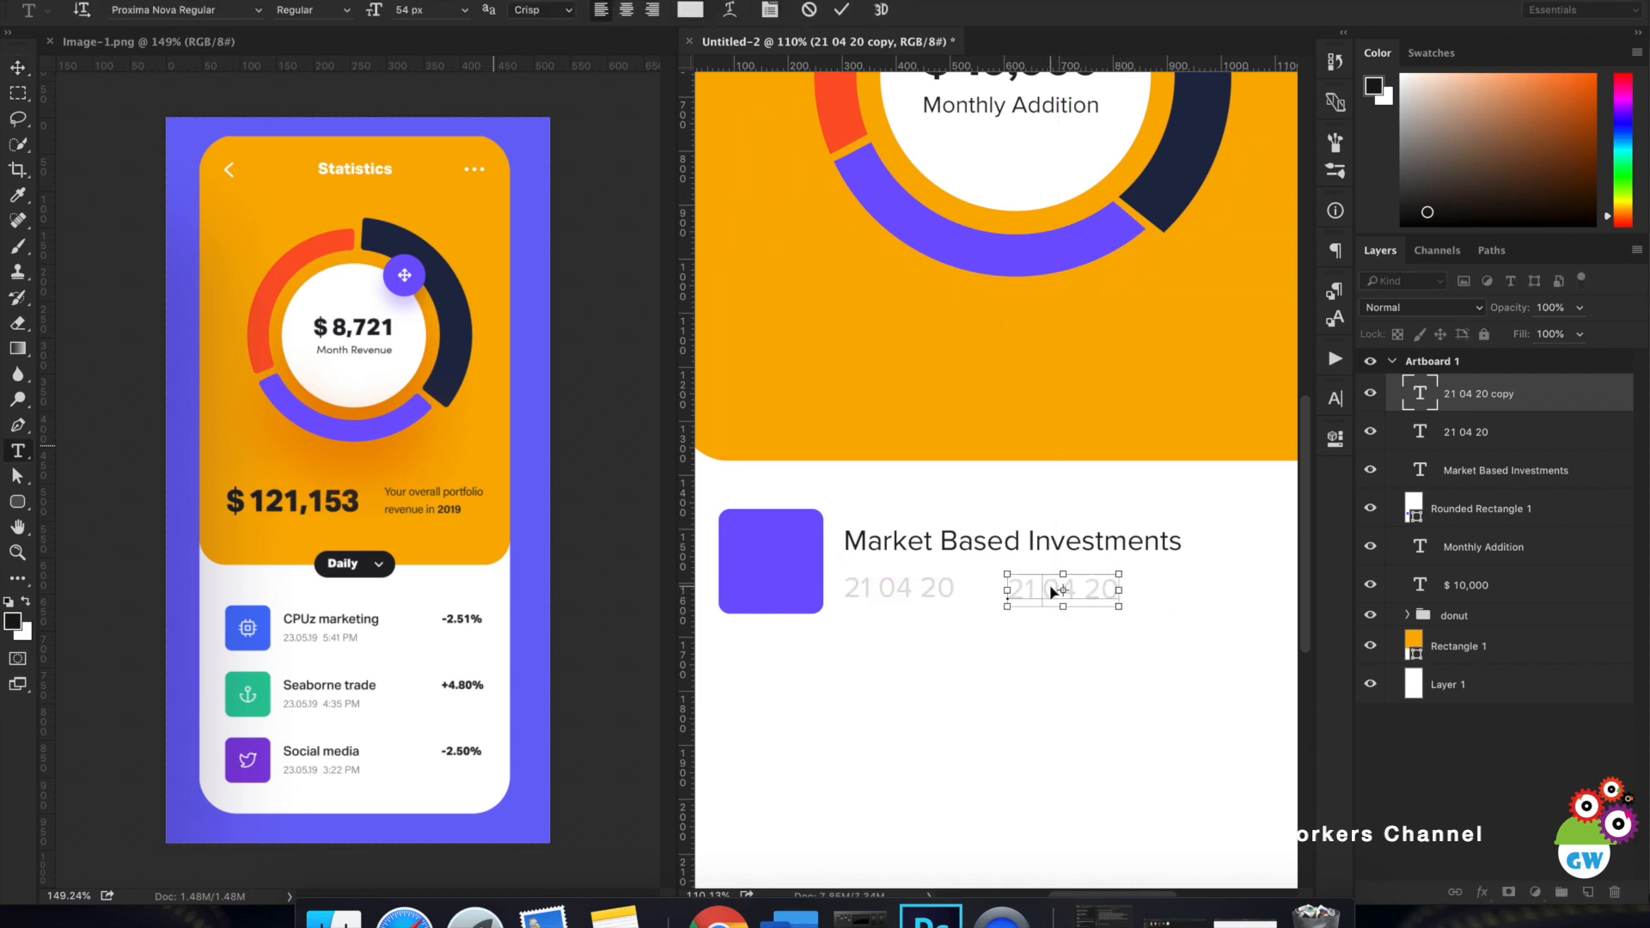
{"action": "key", "text": "super+a"}
{"action": "type", "text": "00"}
{"action": "type", "text": "00"}
{"action": "left_click", "coordinate": [842, 10]}
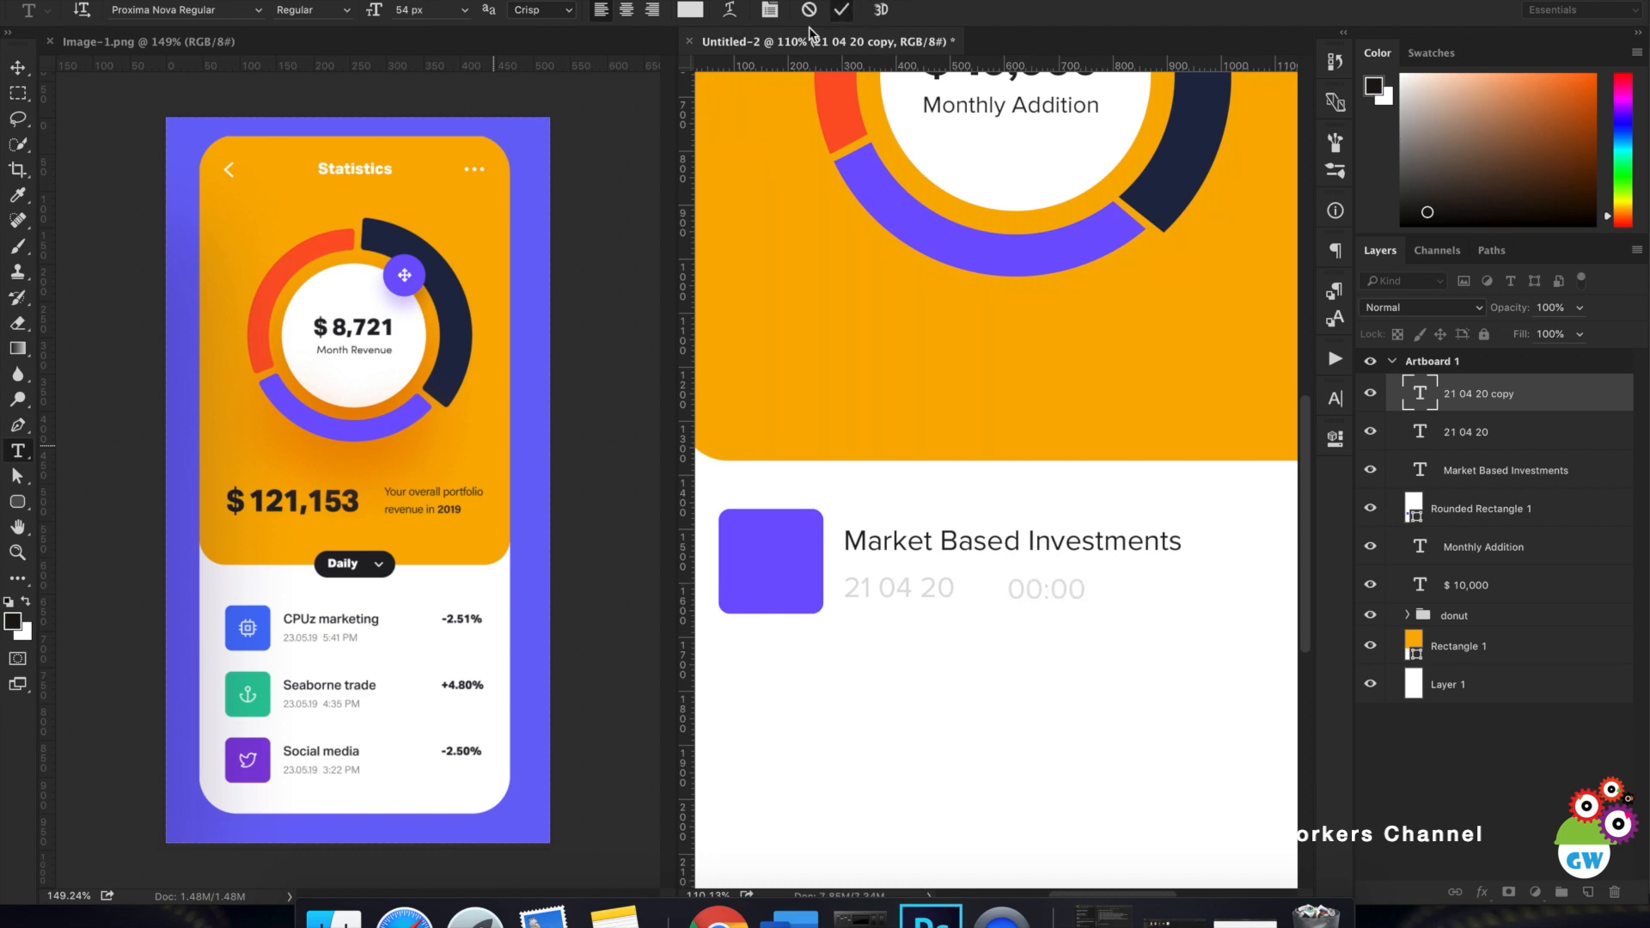
Move the 00:00 text slightly closer to the 21 04 20 date.
{"action": "left_click", "coordinate": [17, 67]}
{"action": "left_click_drag", "start_coordinate": [1001, 375], "coordinate": [987, 369]}
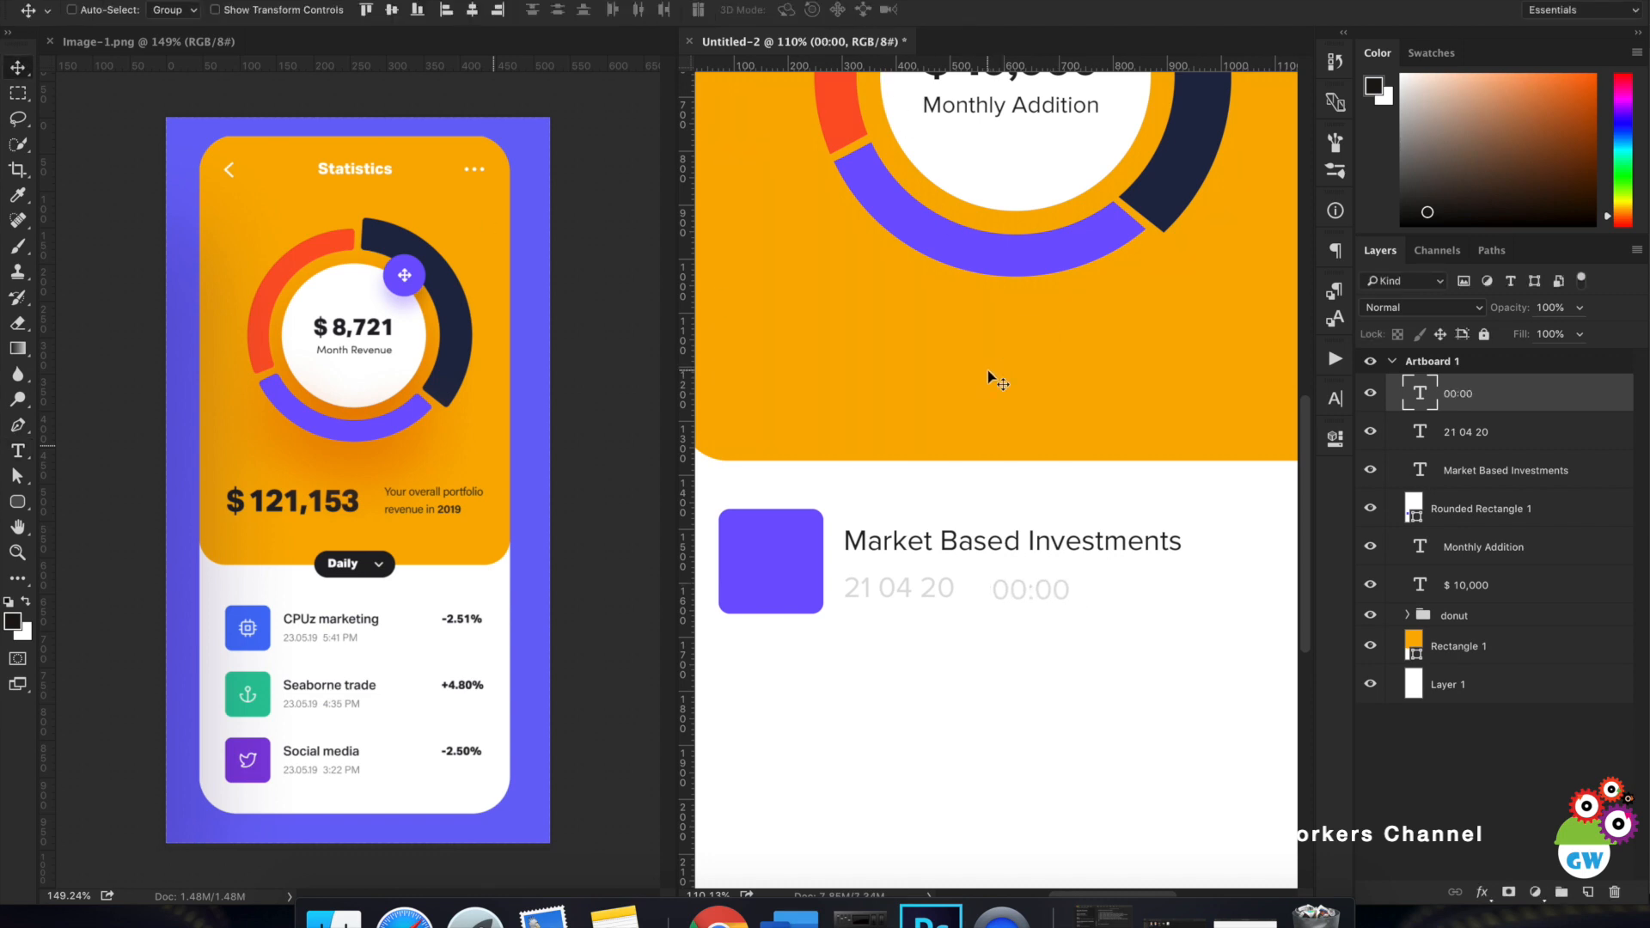
{"action": "left_click_drag", "start_coordinate": [1081, 568], "coordinate": [1090, 570]}
{"action": "key", "text": "super+0"}
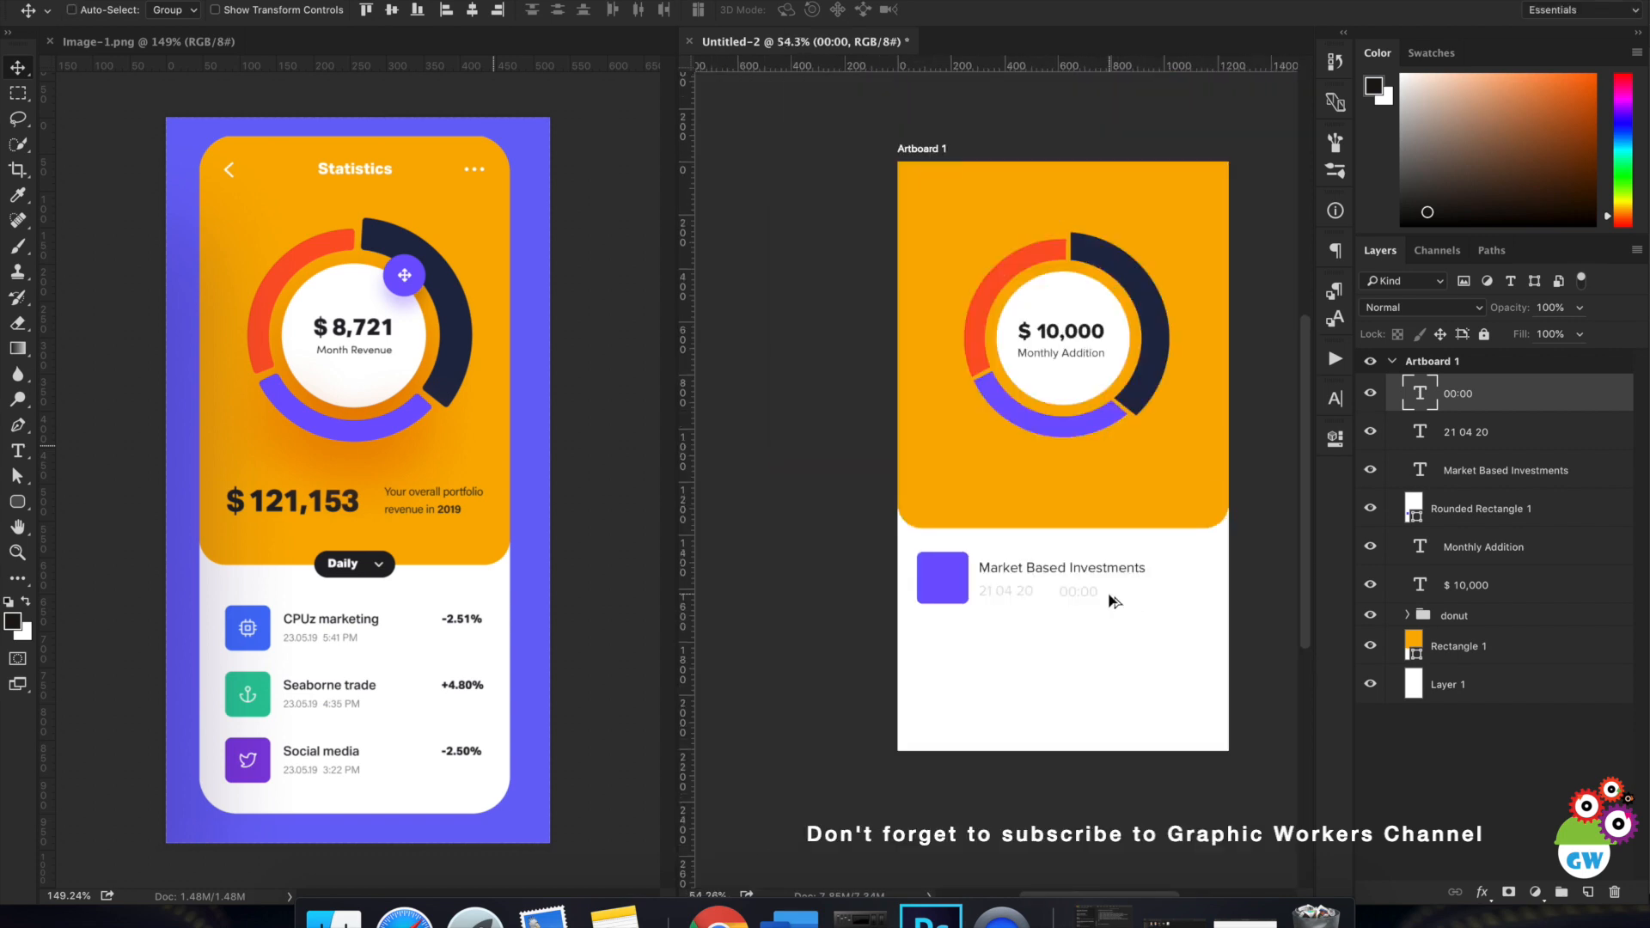
{"action": "left_click_drag", "start_coordinate": [1100, 594], "coordinate": [1017, 581]}
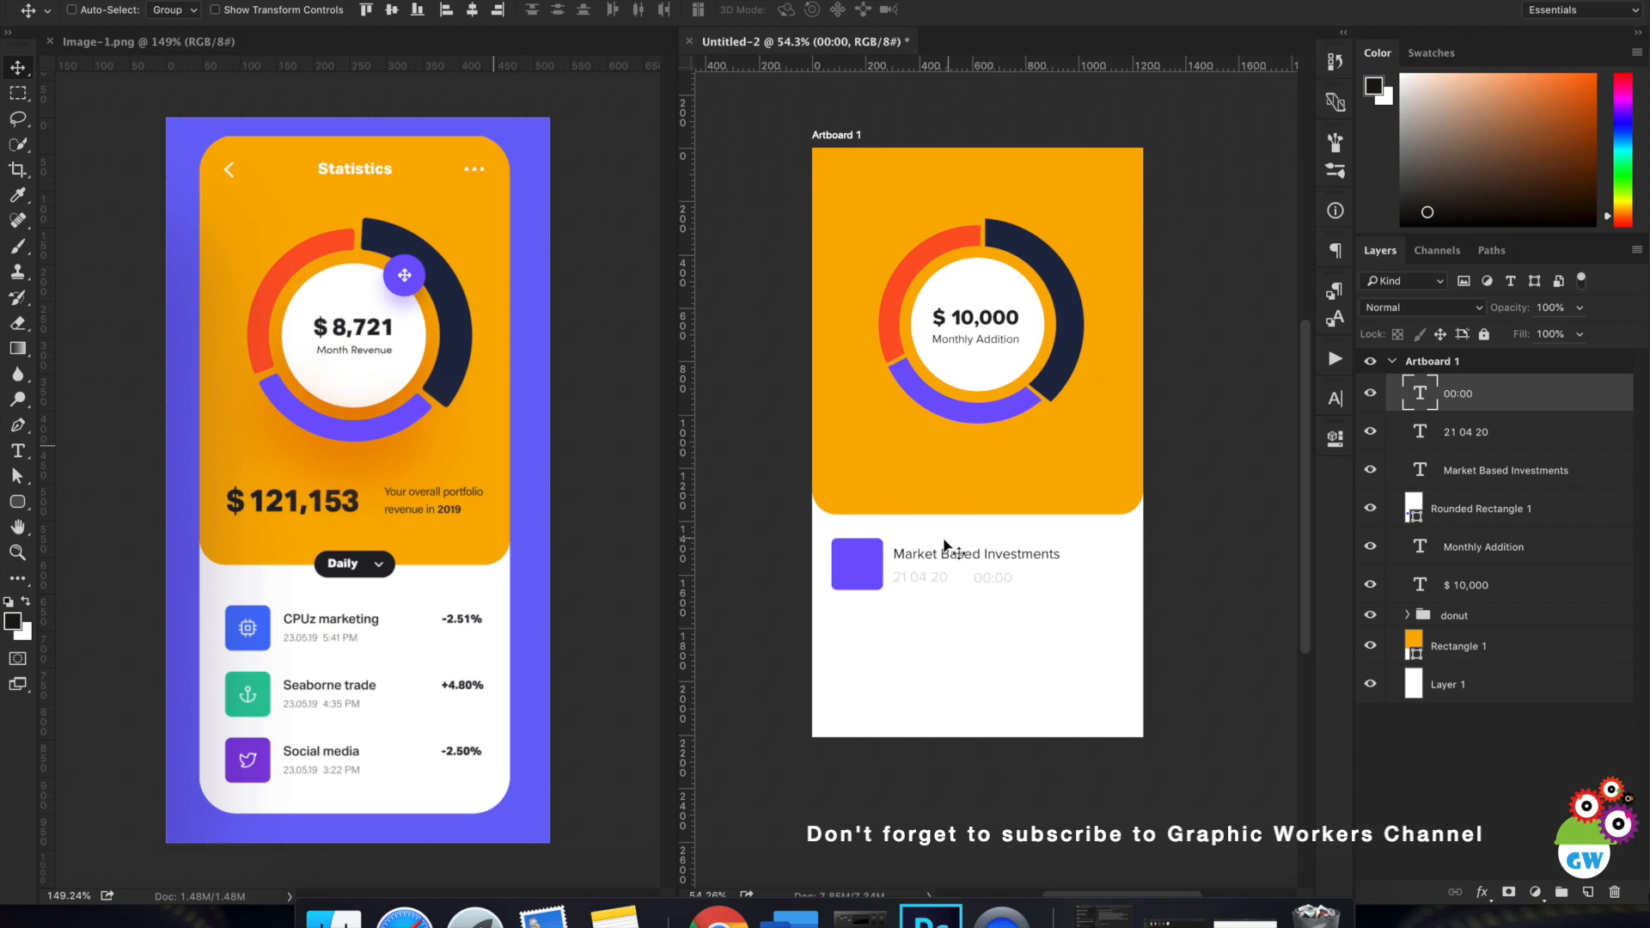
Duplicate the $ 10,000 text from the ring chart and place the copy in the orange panel below the chart.
{"action": "left_click", "coordinate": [987, 320], "text": "super"}
{"action": "left_click_drag", "start_coordinate": [1494, 588], "coordinate": [1498, 547]}
{"action": "left_click_drag", "start_coordinate": [1085, 493], "coordinate": [977, 587]}
Enlarge the copied $ 10,000 text to 140 px and move it to the lower-left area of the orange panel.
{"action": "key", "text": "t"}
{"action": "left_click", "coordinate": [448, 14]}
{"action": "type", "text": "14"}
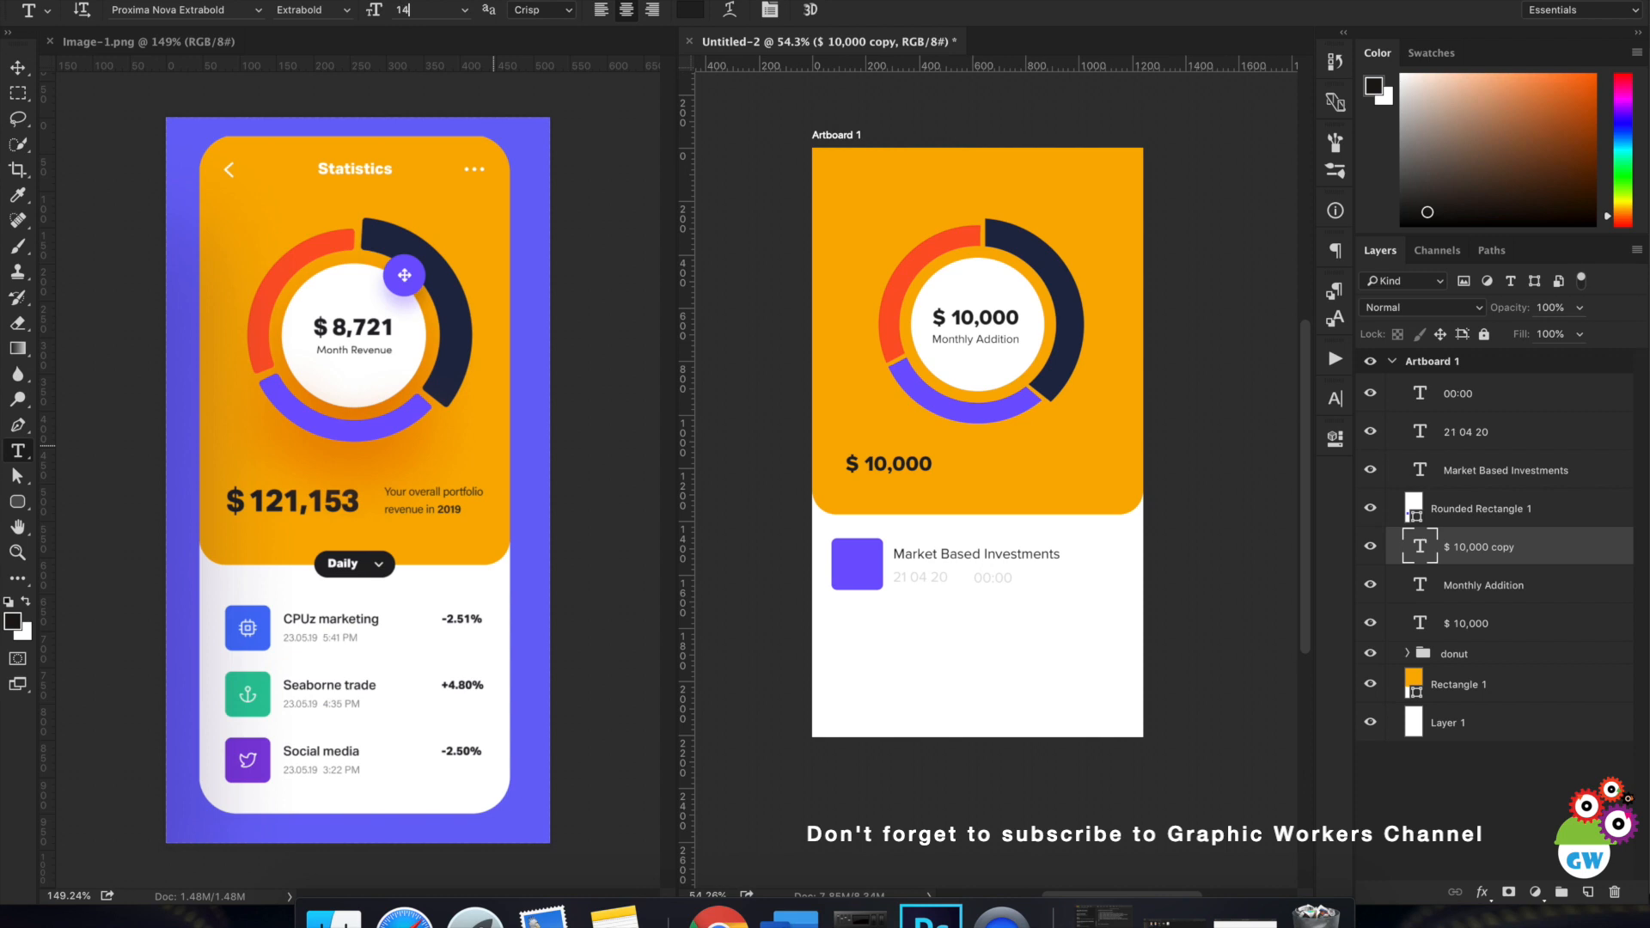
{"action": "type", "text": "0"}
{"action": "key", "text": "Return"}
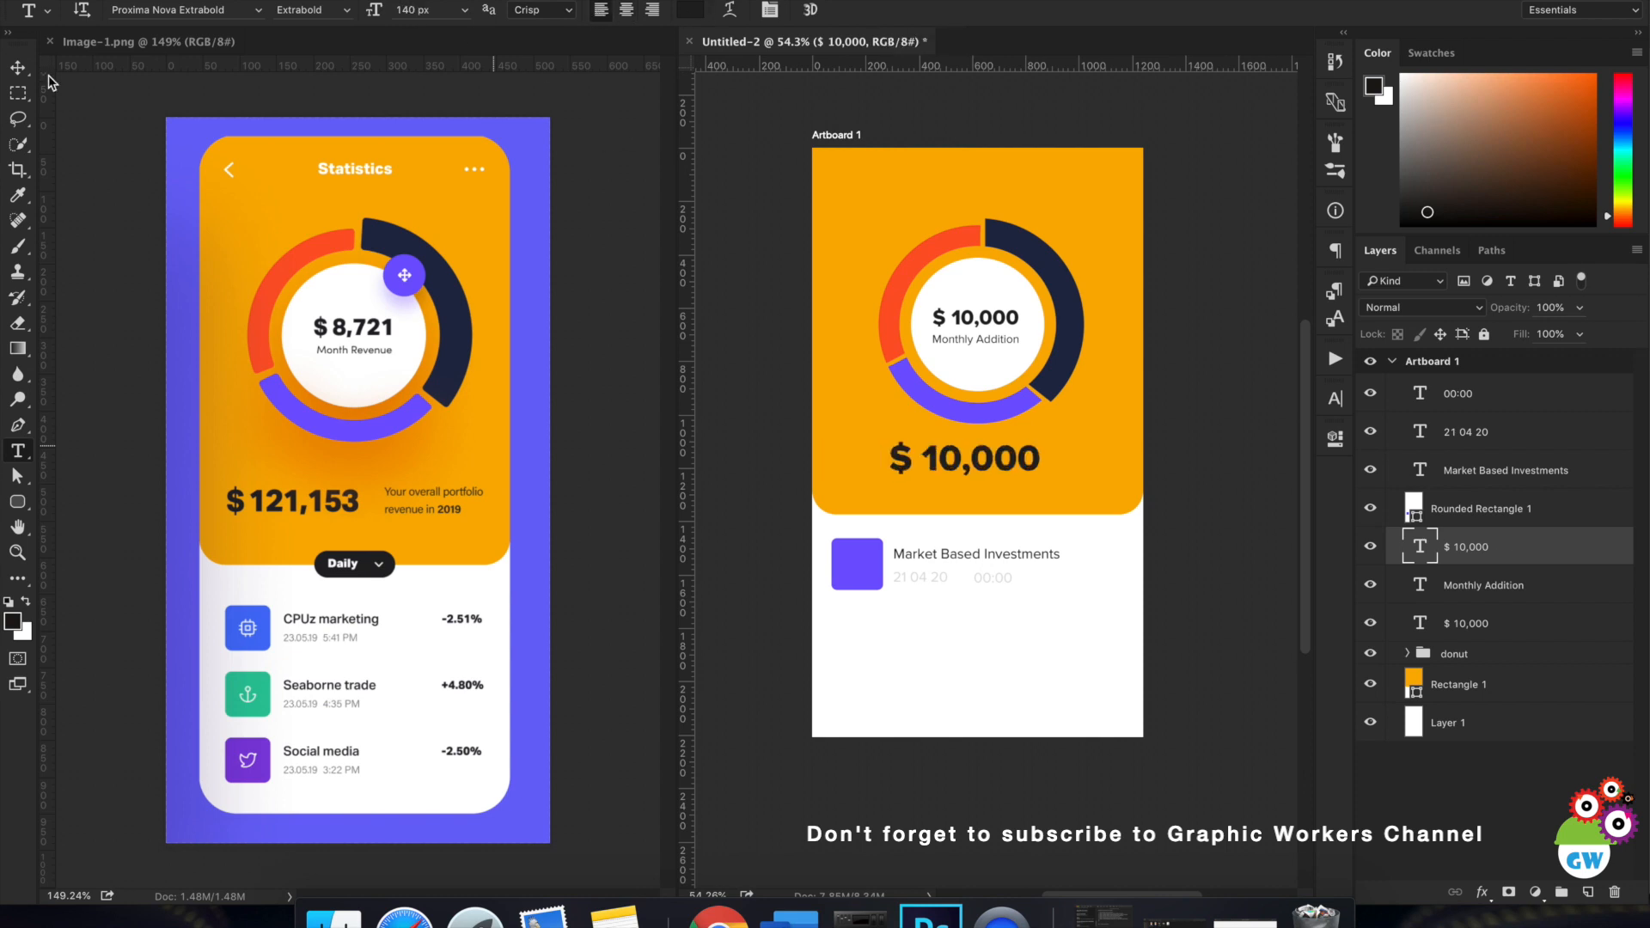
{"action": "key", "text": "v"}
{"action": "left_click_drag", "start_coordinate": [946, 456], "coordinate": [1036, 477]}
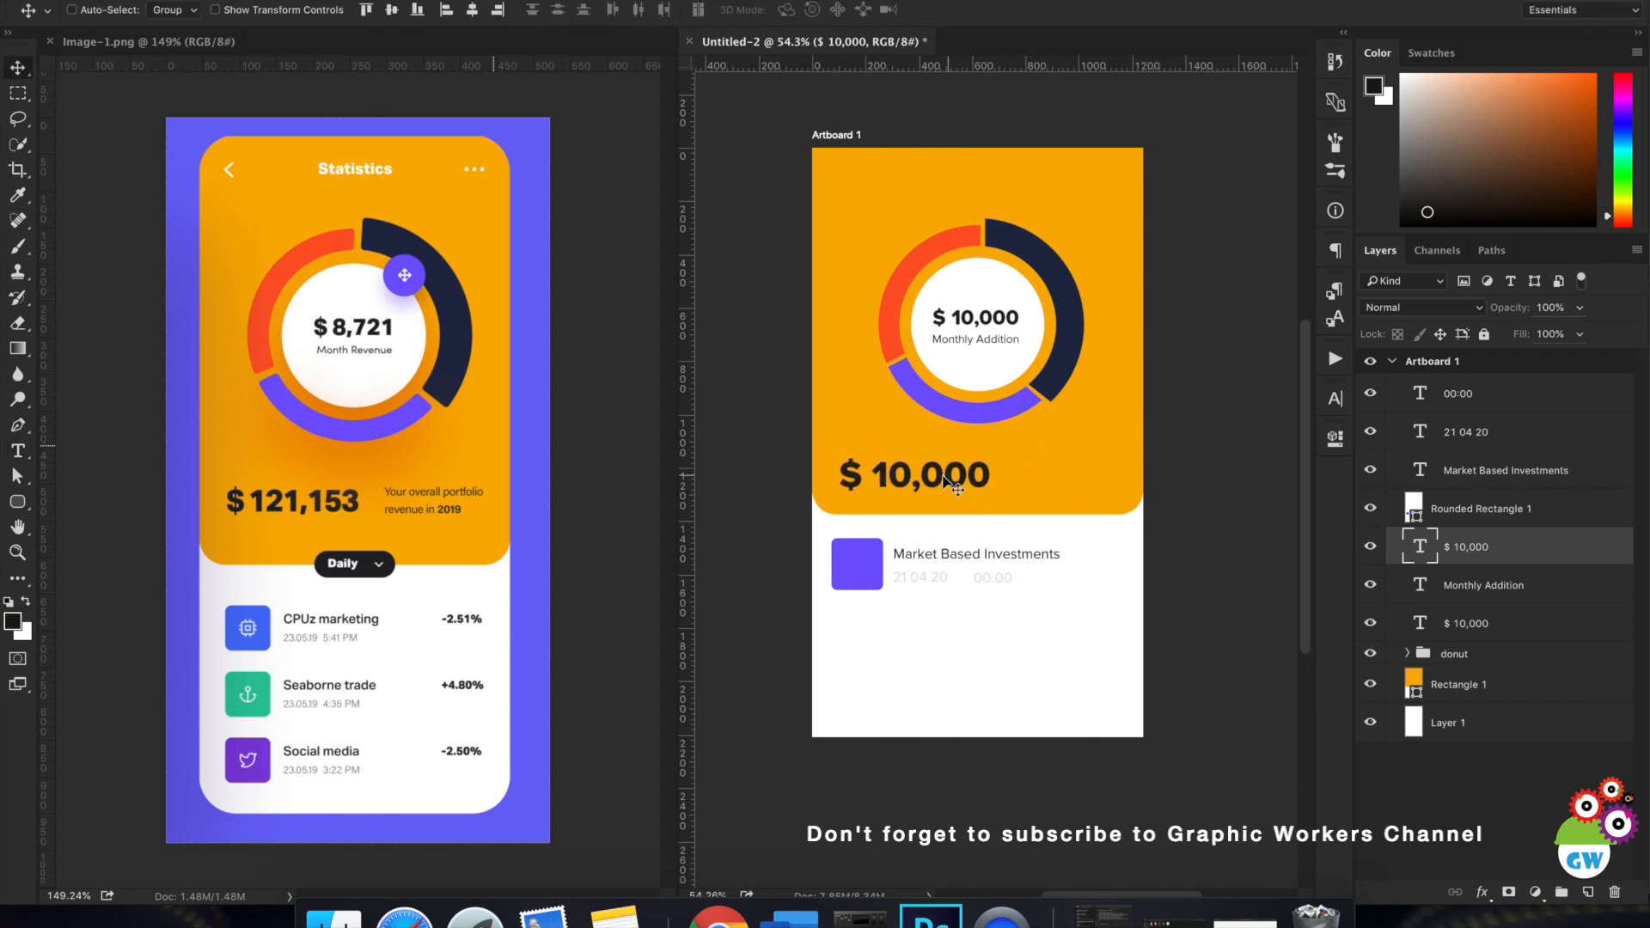
Change the large amount below the ring chart to $ 60,000.
{"action": "key", "text": "t"}
{"action": "left_click", "coordinate": [873, 474]}
{"action": "left_click_drag", "start_coordinate": [871, 474], "coordinate": [909, 481]}
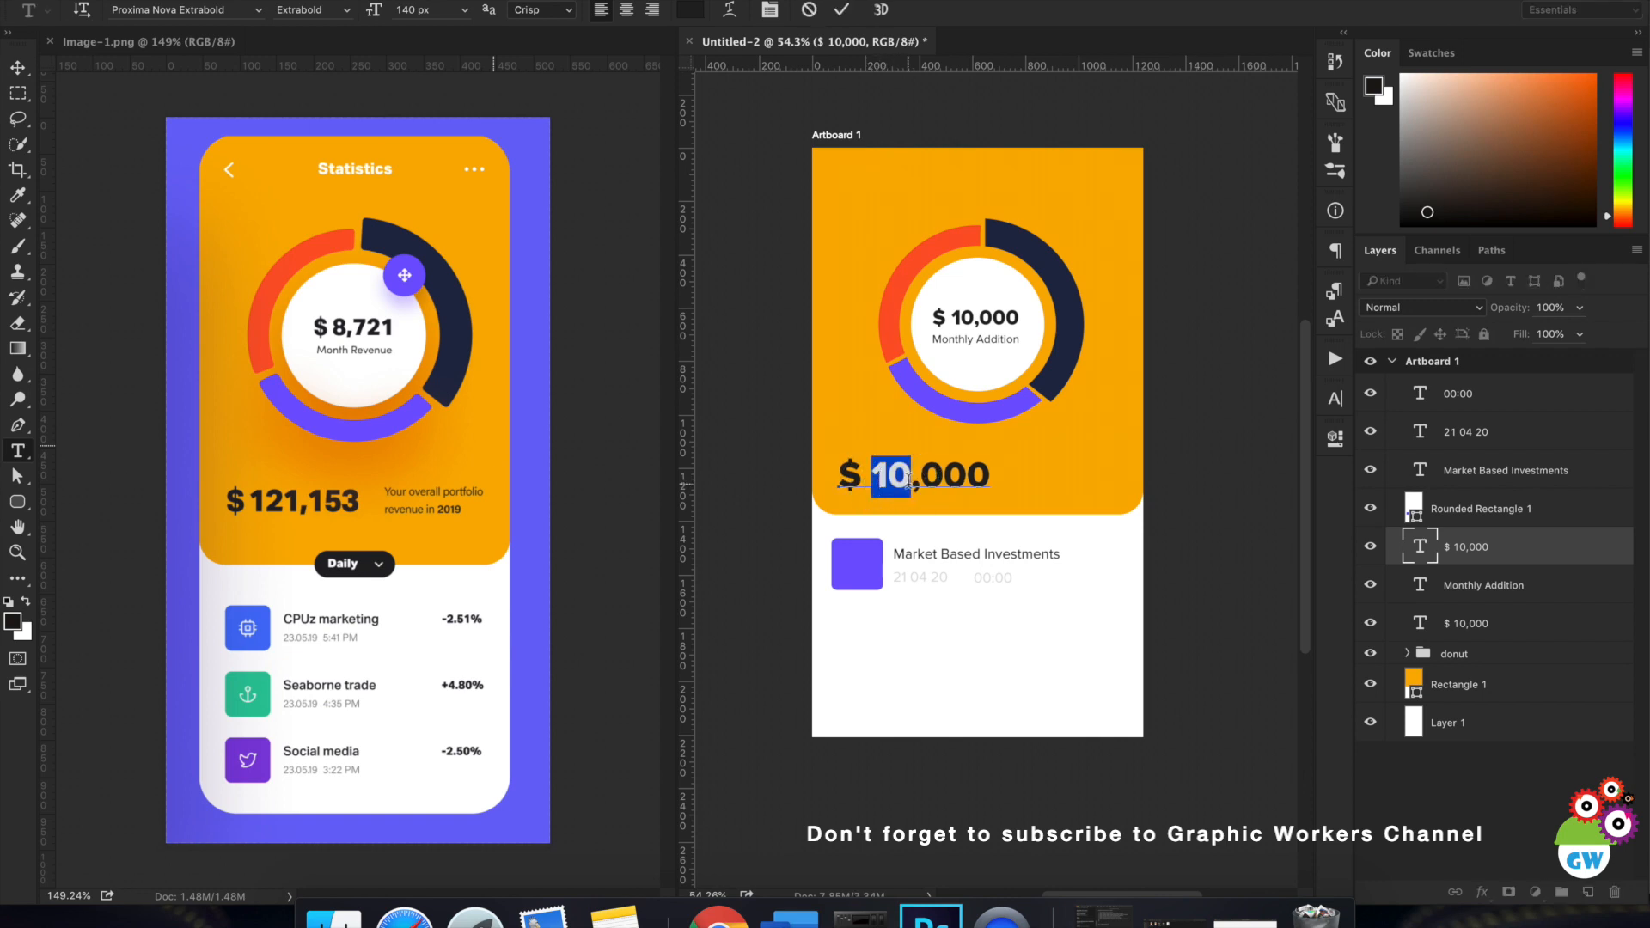
{"action": "type", "text": "60"}
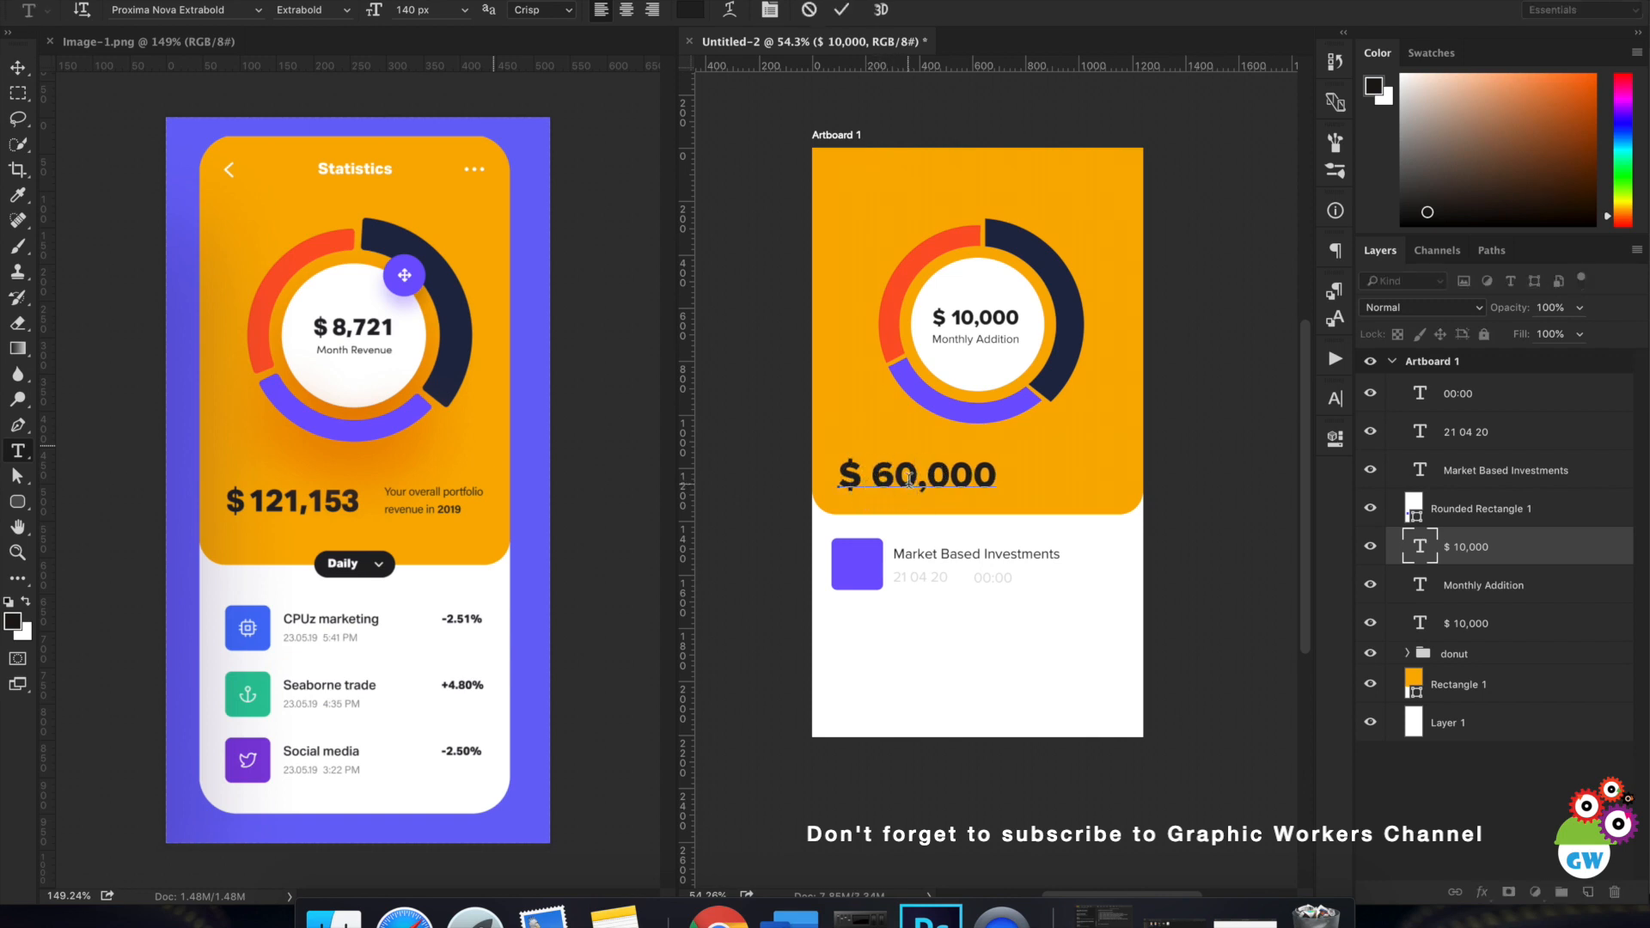
{"action": "left_click", "coordinate": [842, 10]}
Duplicate the $ 60,000 text to its right and replace the copy's wording with "Total" and "networth" on two lines.
{"action": "left_click", "coordinate": [16, 66]}
{"action": "left_click_drag", "start_coordinate": [980, 448], "coordinate": [1076, 483]}
{"action": "double_click", "coordinate": [1076, 486]}
{"action": "key", "text": "super+a"}
{"action": "type", "text": "totoal"}
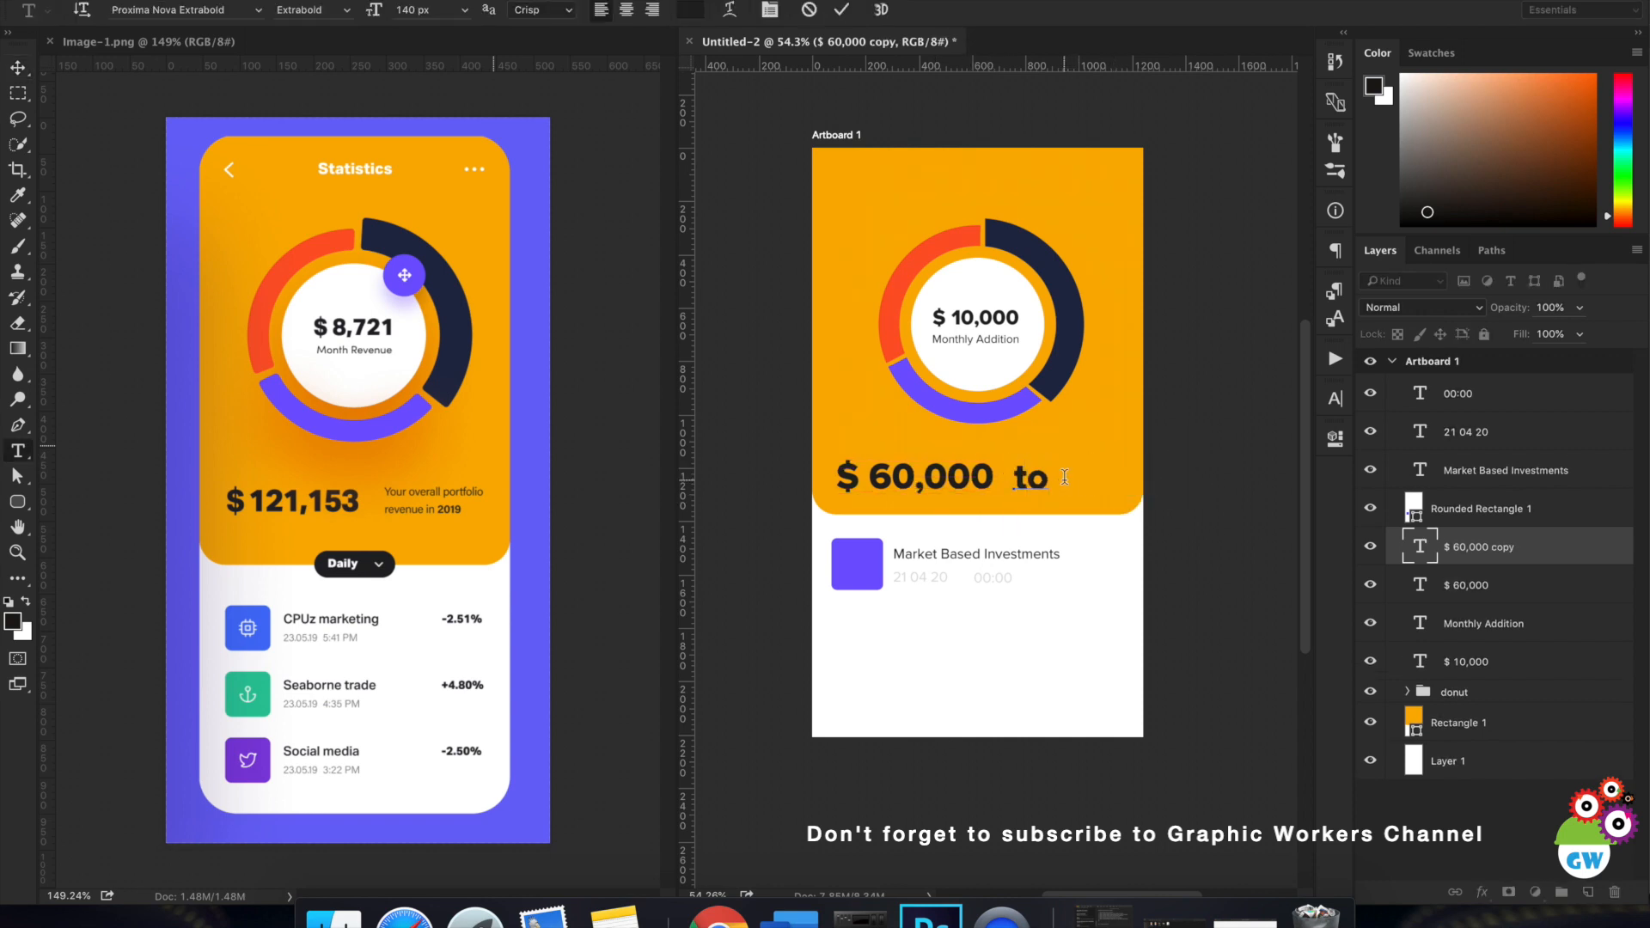
{"action": "key", "text": "BackSpace"}
{"action": "key", "text": "BackSpace"}
{"action": "key", "text": "BackSpace"}
{"action": "key", "text": "BackSpace"}
{"action": "key", "text": "BackSpace"}
{"action": "key", "text": "BackSpace"}
{"action": "type", "text": "Total"}
{"action": "key", "text": "Return"}
{"action": "type", "text": "networth"}
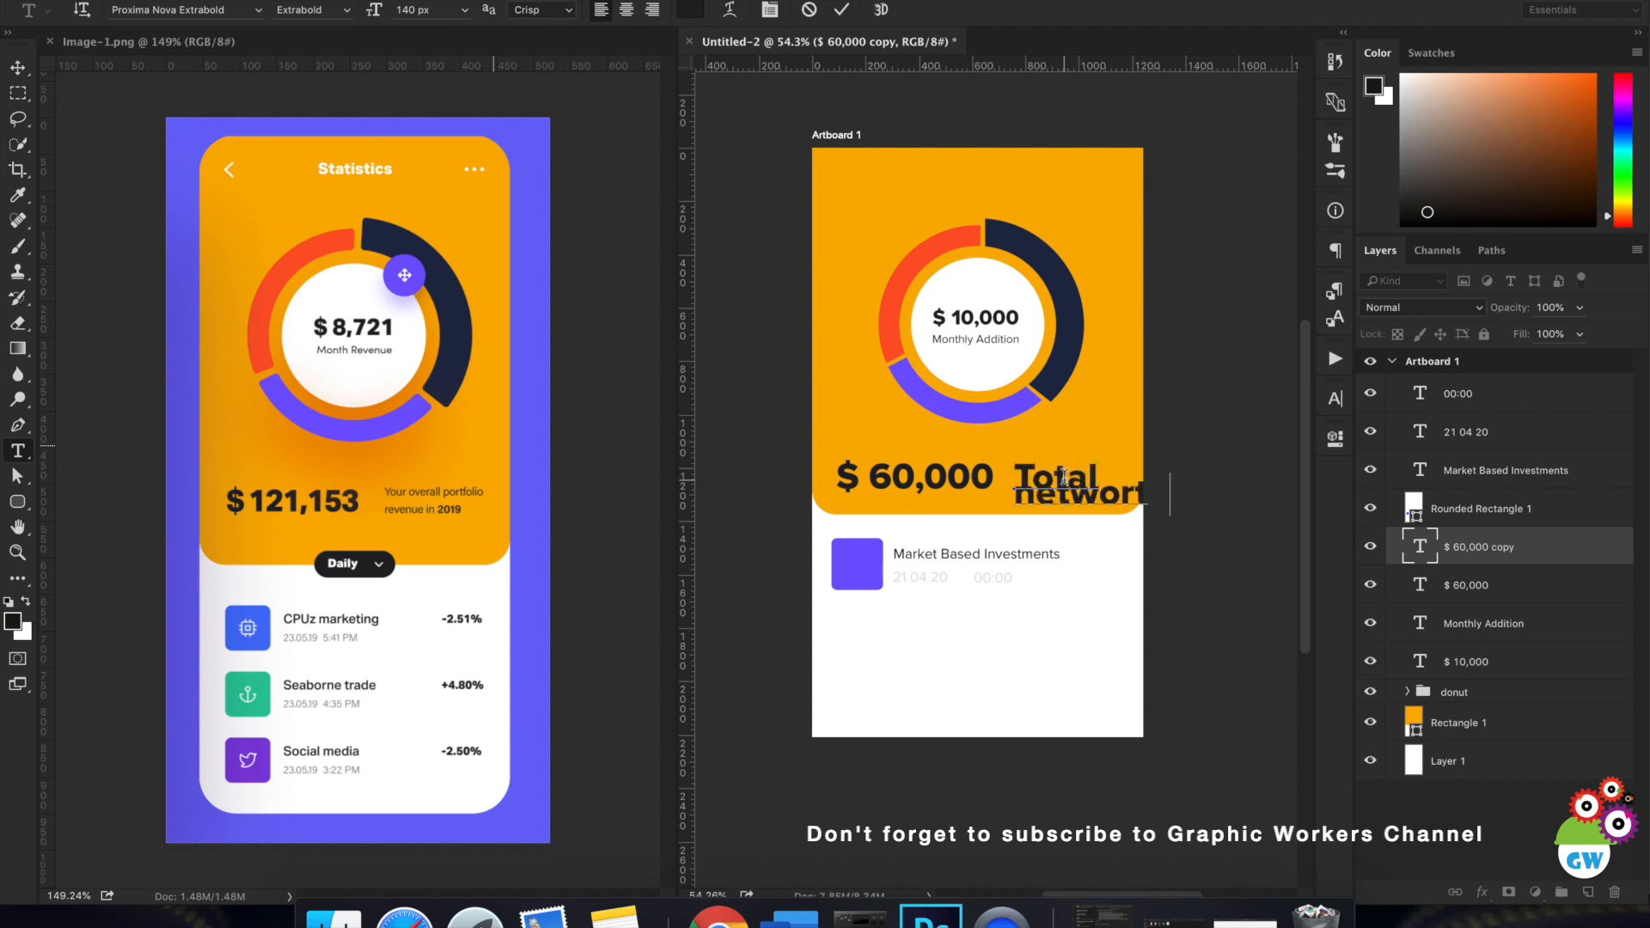
Capitalise the second line of the new label so it reads "Networth".
{"action": "left_click", "coordinate": [1045, 493]}
{"action": "key", "text": "BackSpace"}
{"action": "type", "text": "T"}
{"action": "key", "text": "BackSpace"}
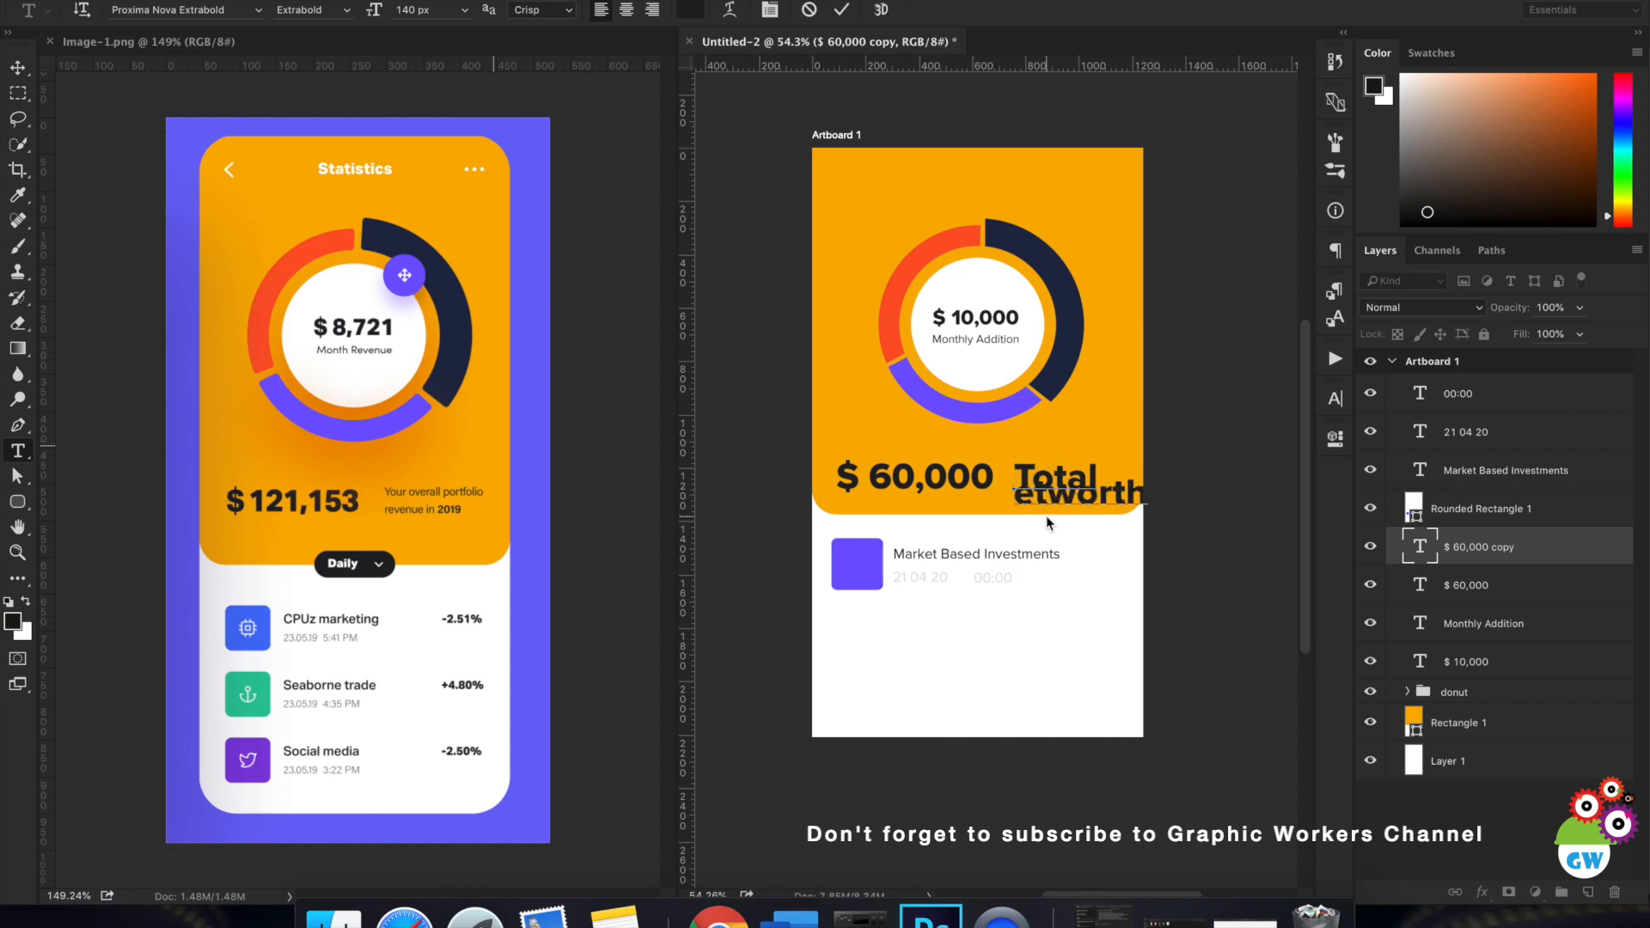
{"action": "type", "text": "N"}
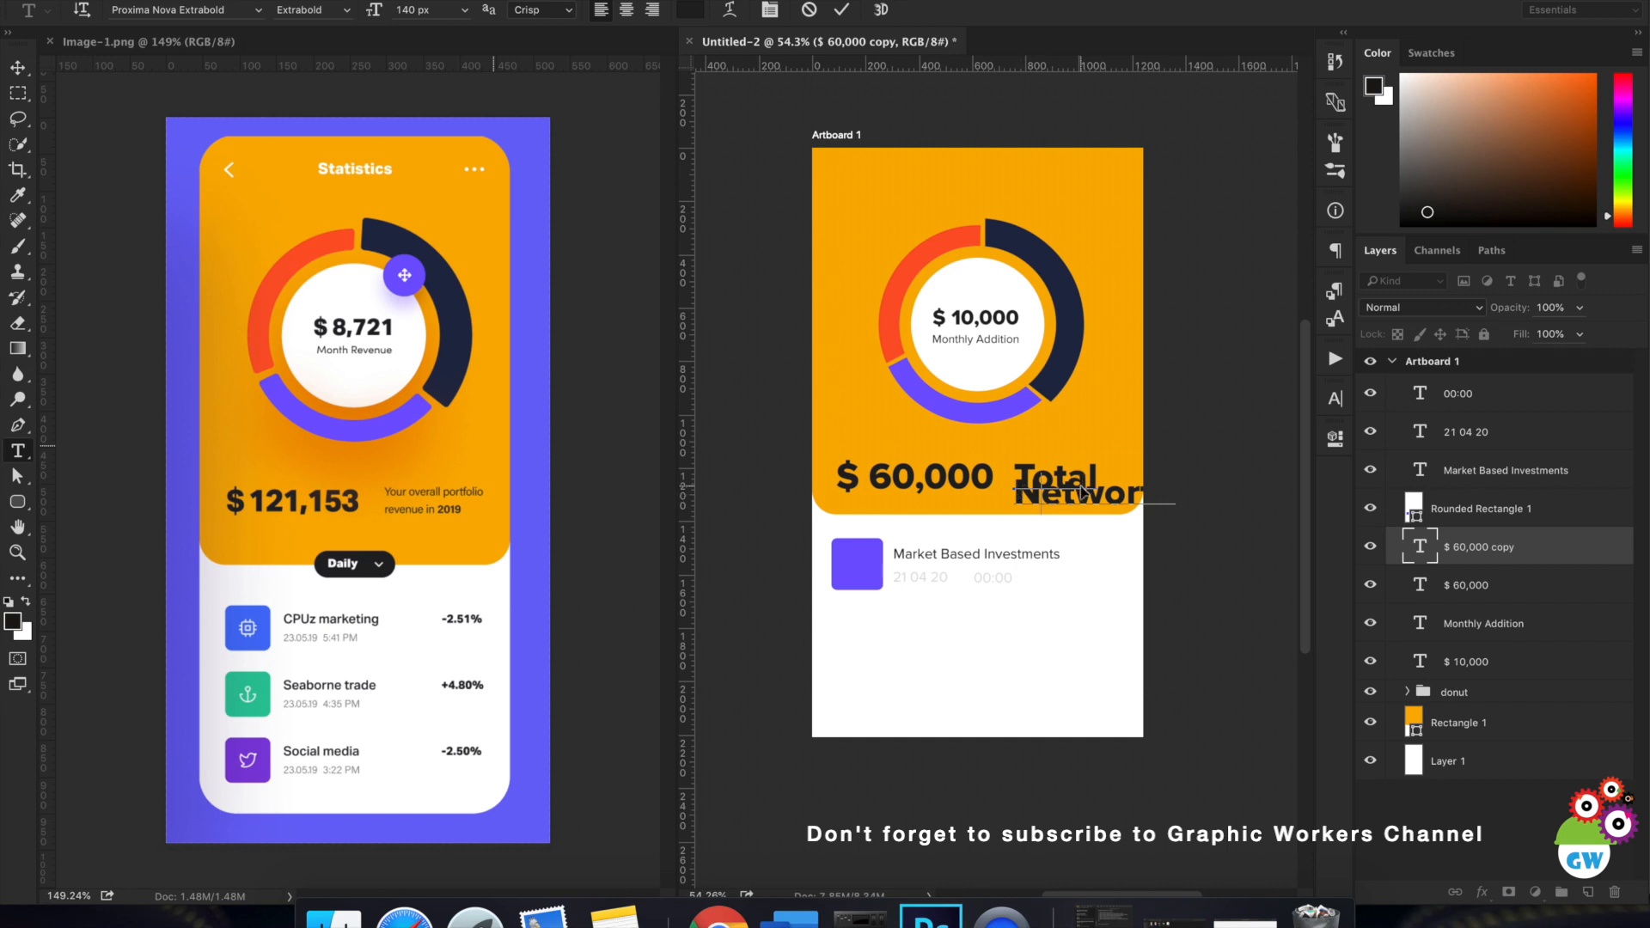
Set the whole Total Networth label to a font size of 54 px and commit the text.
{"action": "key", "text": "super+a"}
{"action": "left_click", "coordinate": [1335, 398]}
{"action": "left_click", "coordinate": [1170, 450]}
{"action": "type", "text": "54"}
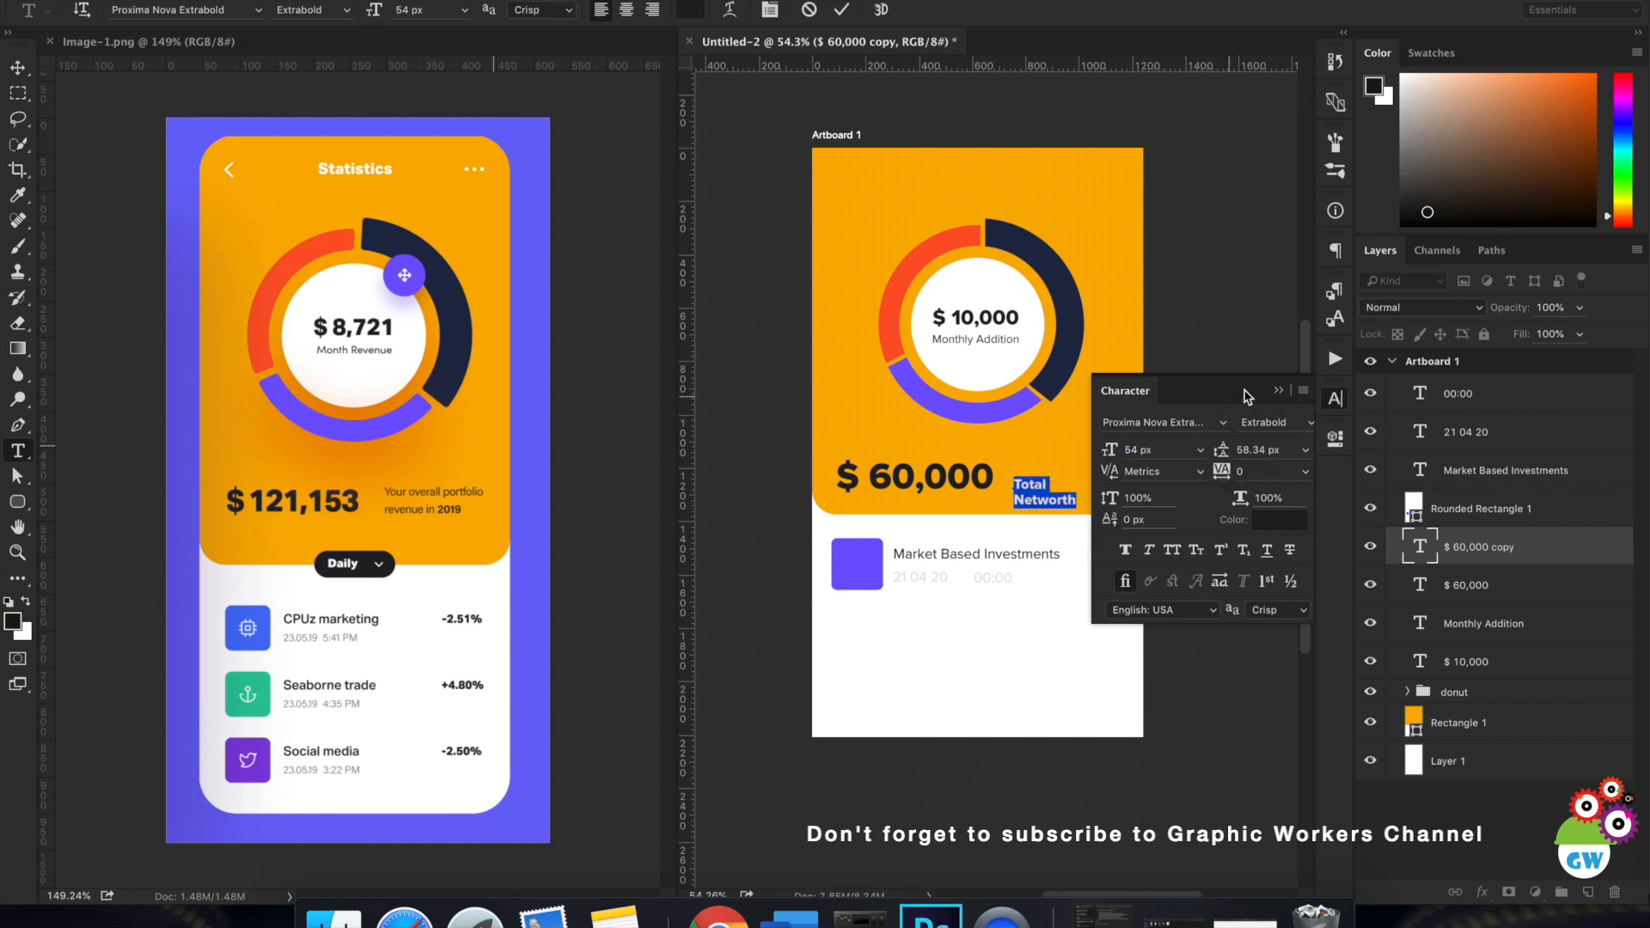
{"action": "left_click", "coordinate": [1279, 390]}
{"action": "key", "text": "BackSpace"}
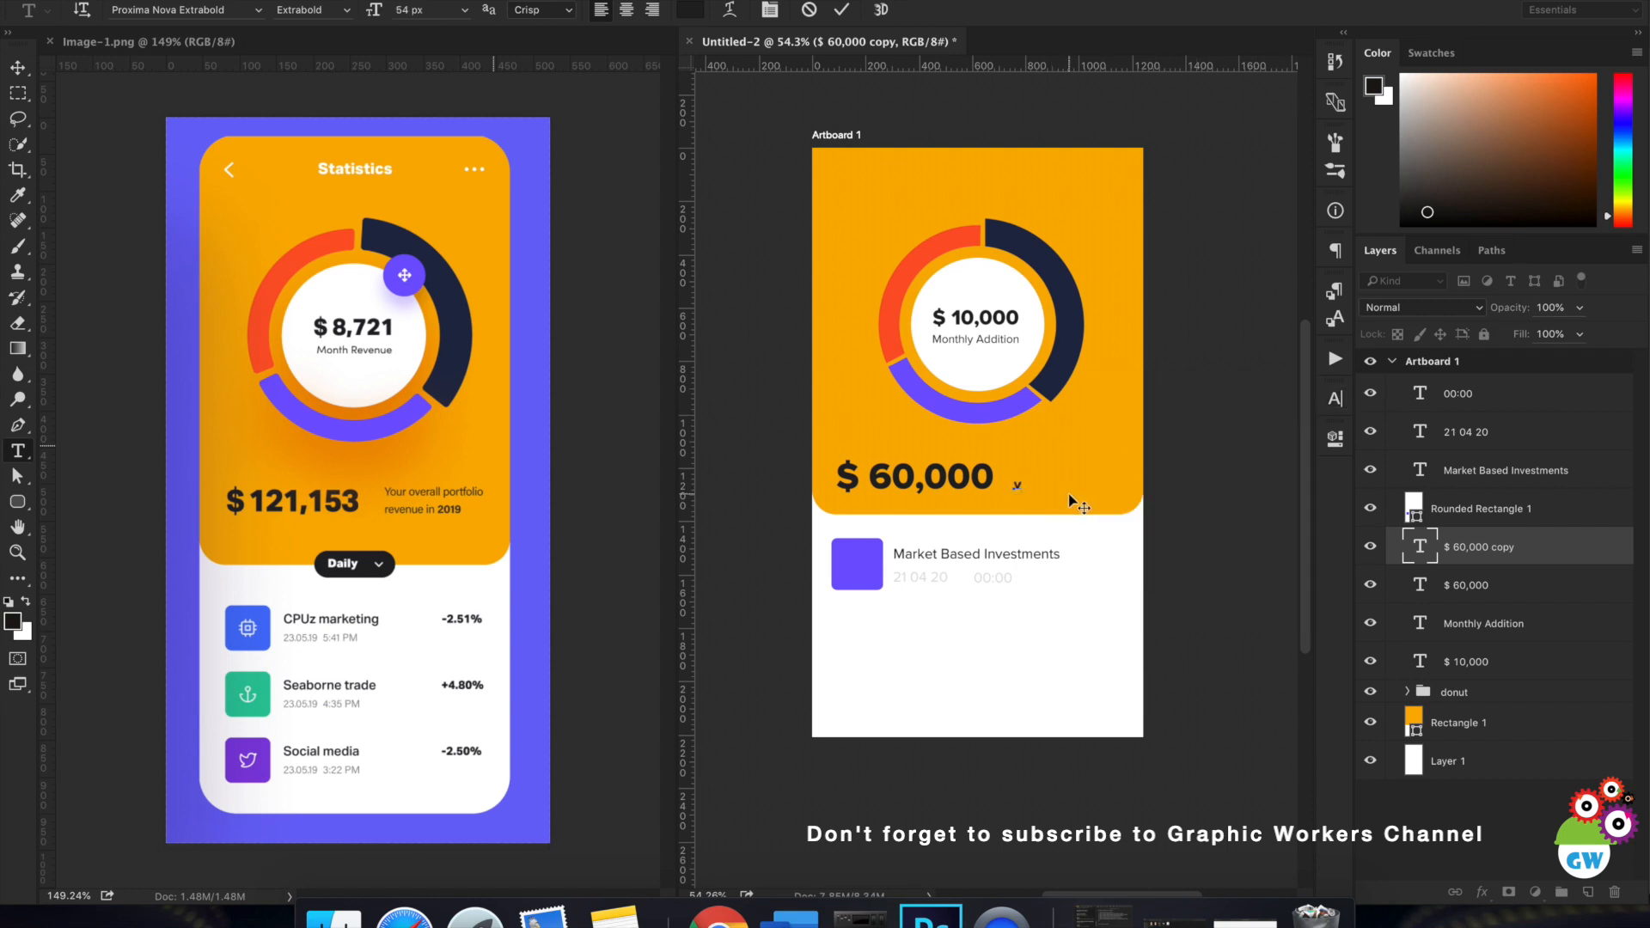
{"action": "key", "text": "super+z"}
{"action": "left_click", "coordinate": [841, 10]}
Right-align the Total Networth label and move it near the right edge of the orange panel, level with $ 60,000.
{"action": "left_click", "coordinate": [652, 9]}
{"action": "key", "text": "v"}
{"action": "left_click_drag", "start_coordinate": [994, 446], "coordinate": [1092, 413]}
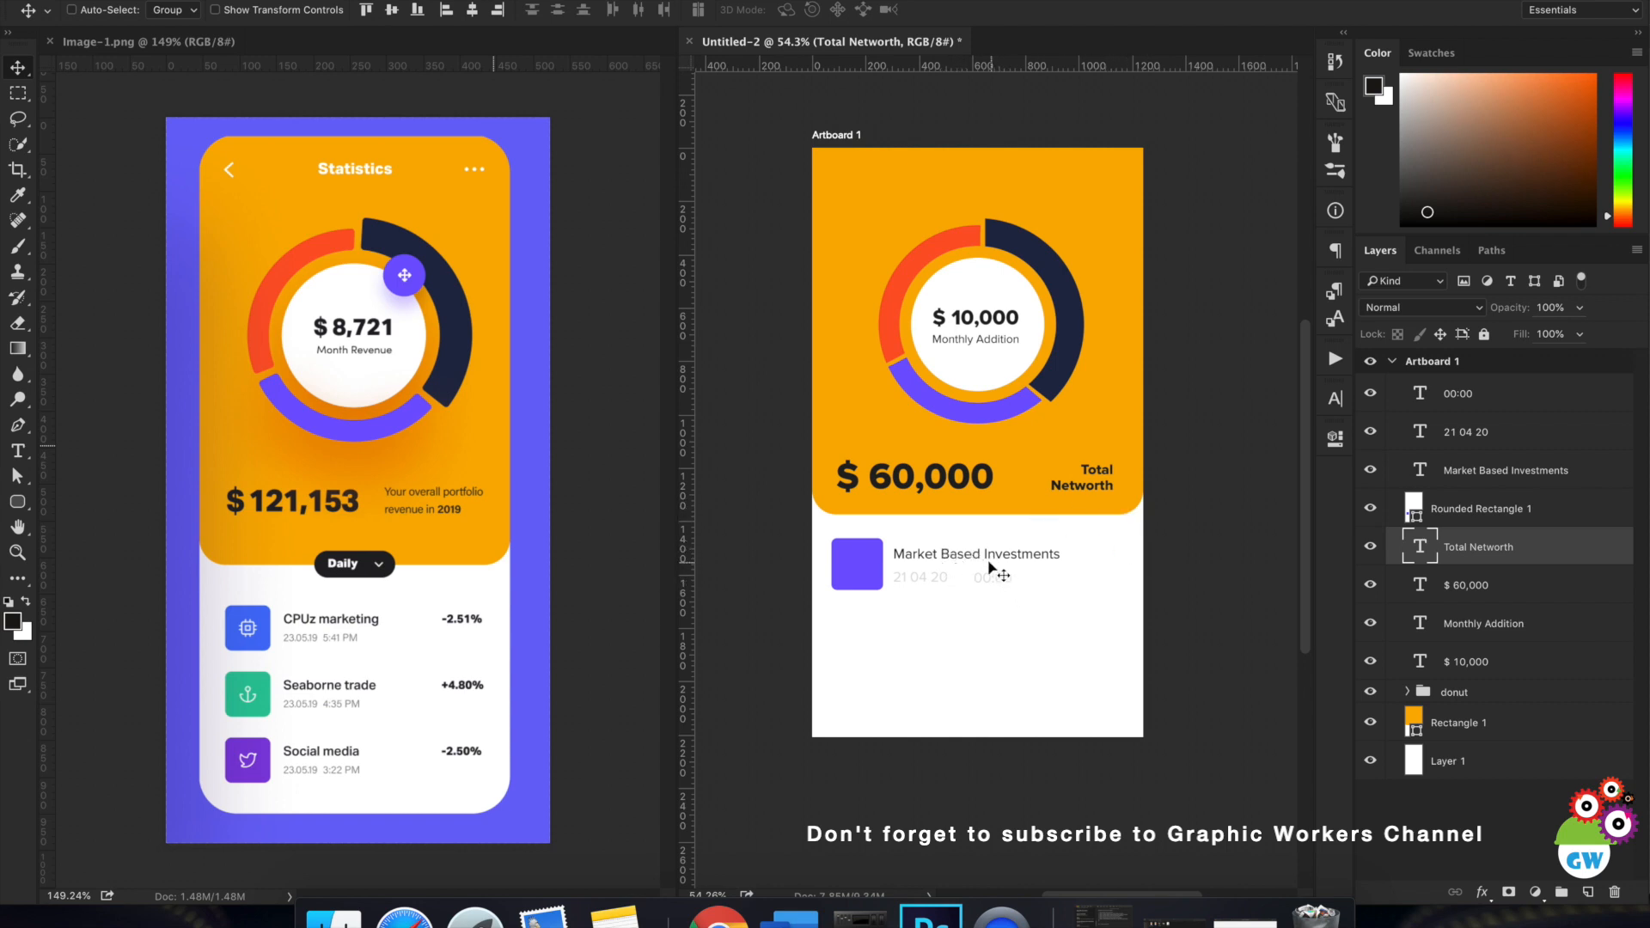
Delete the word "Investments" from the list entry's title, leaving "Market Based".
{"action": "key", "text": "t"}
{"action": "double_click", "coordinate": [1023, 555]}
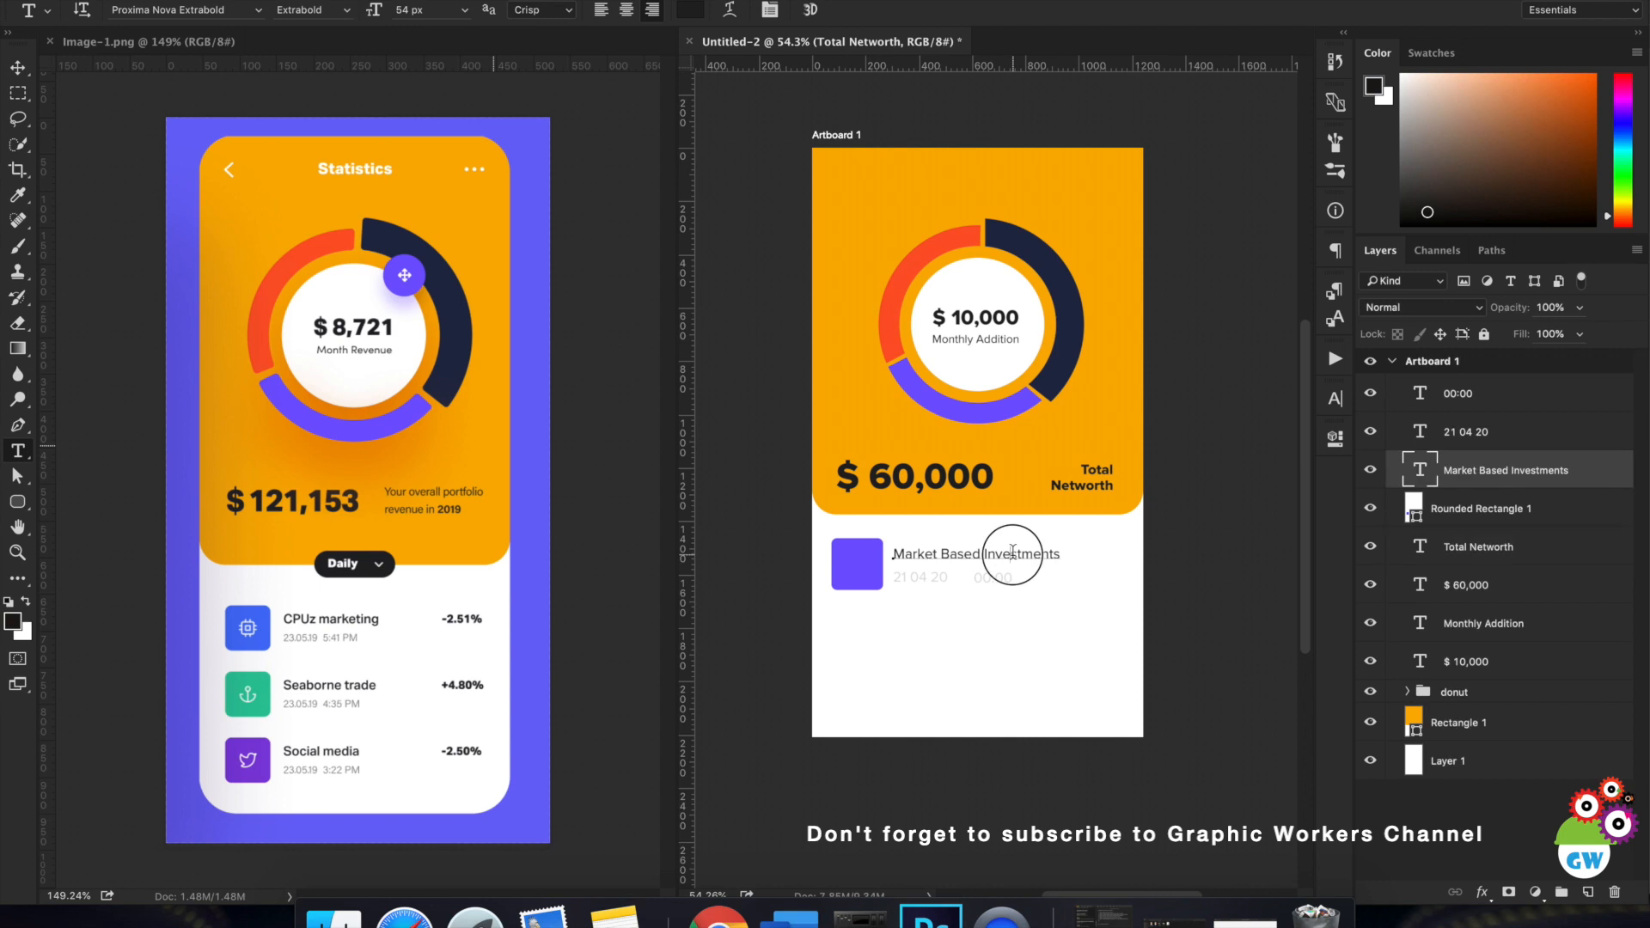
{"action": "key", "text": "BackSpace"}
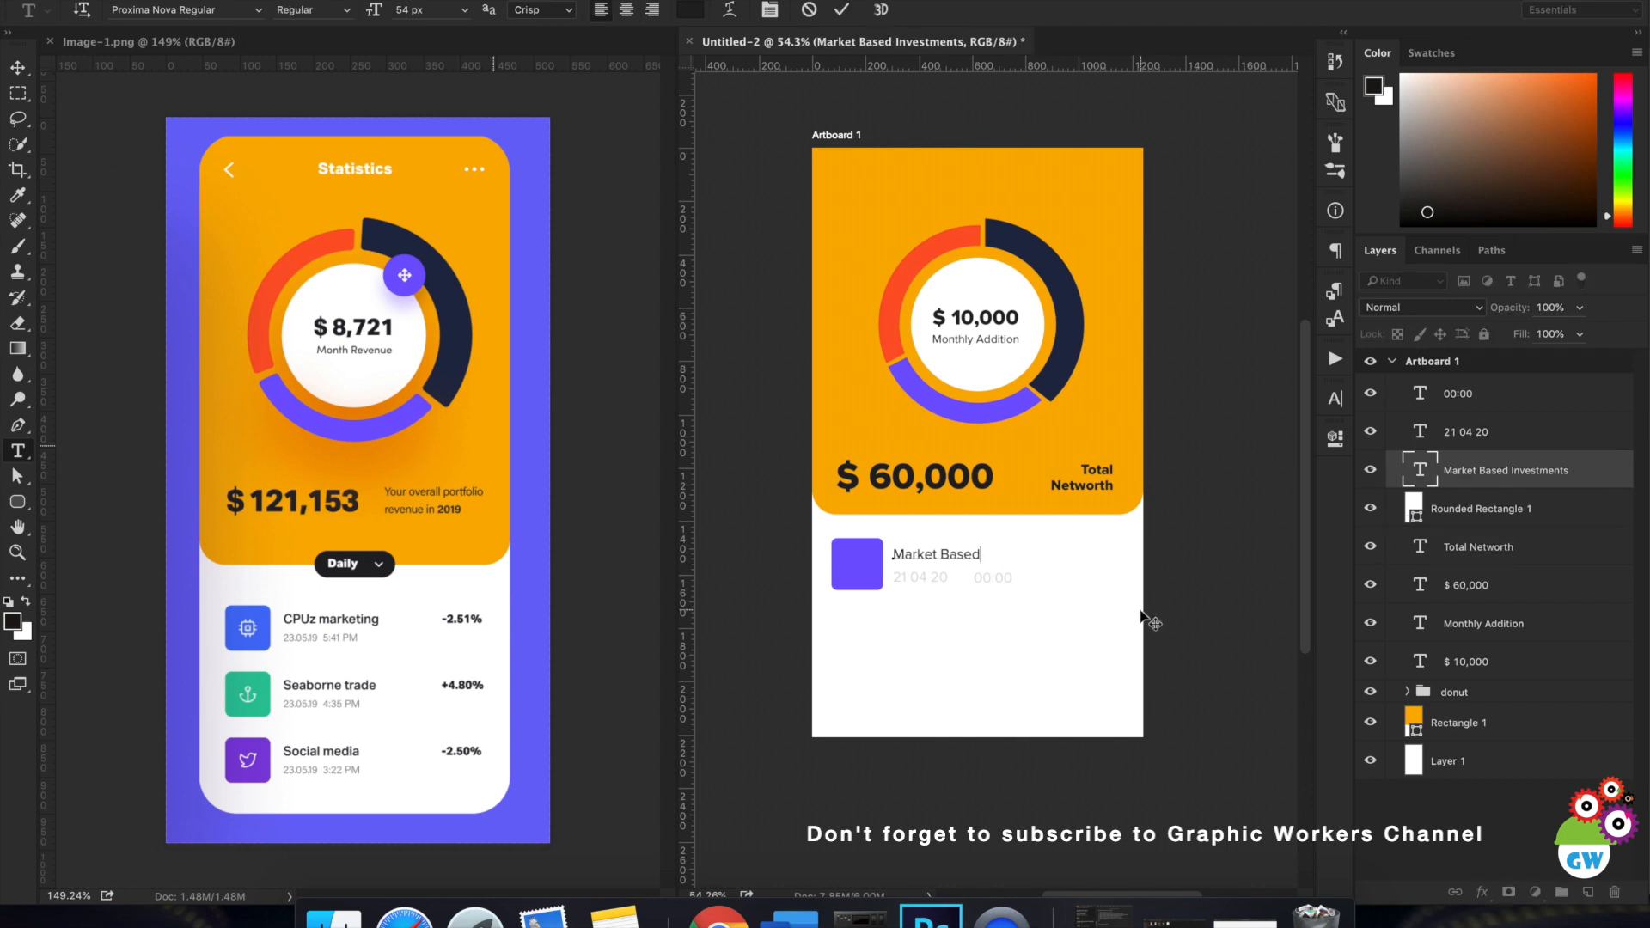
{"action": "left_click", "coordinate": [842, 10]}
{"action": "key", "text": "v"}
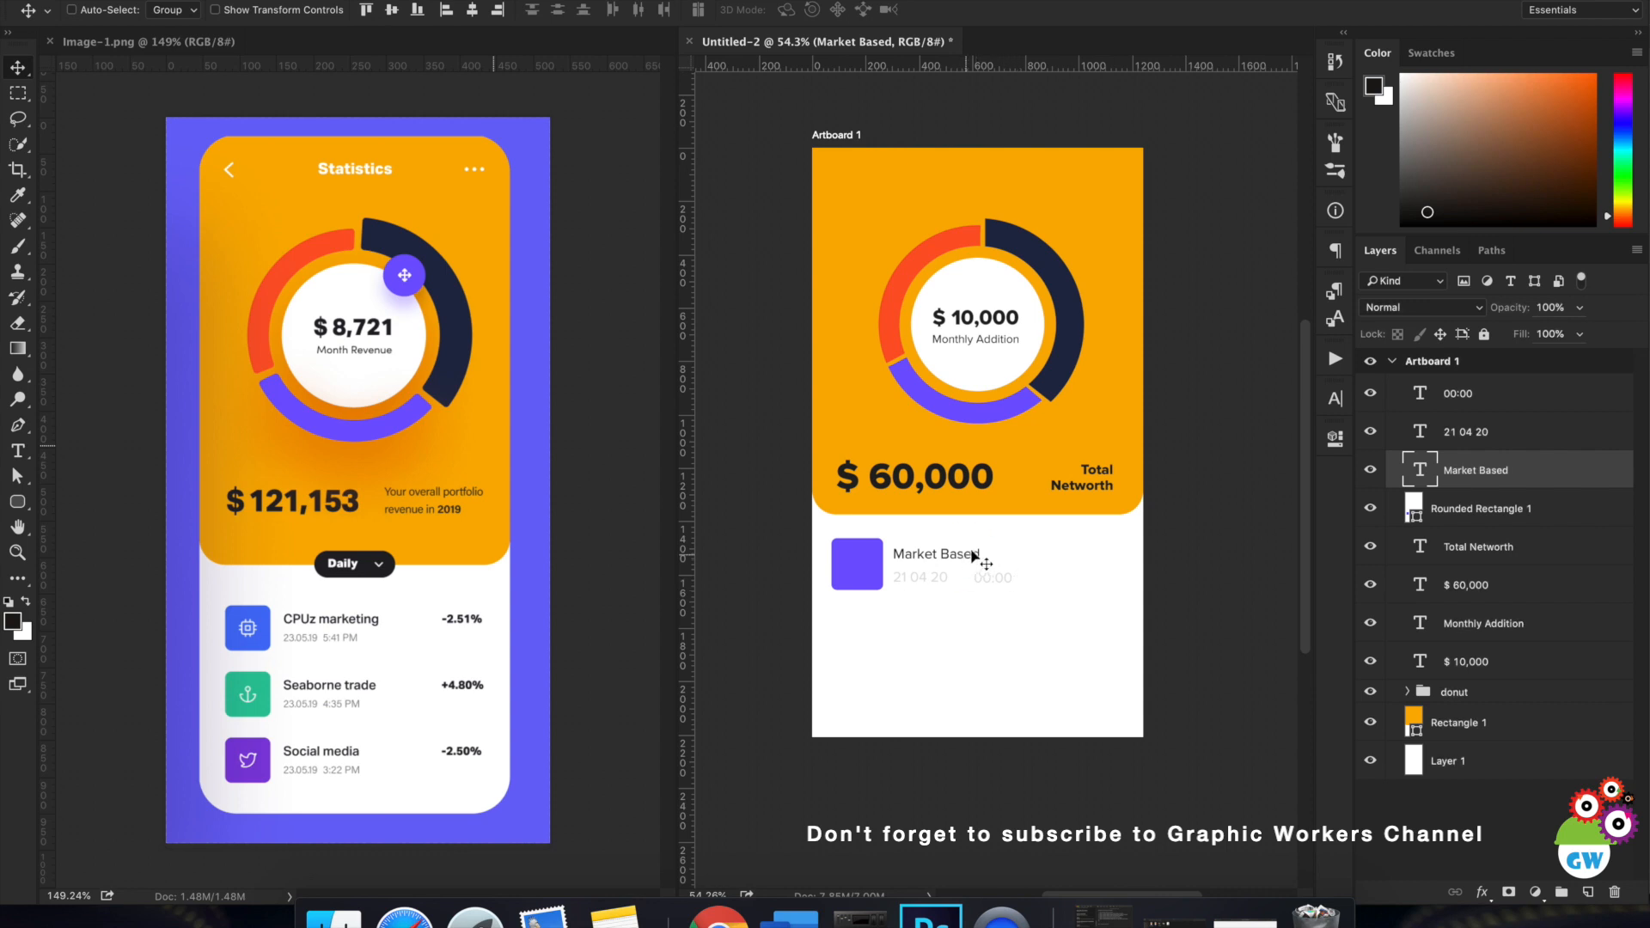
Set the Market Based title's font size to 64 px.
{"action": "key", "text": "t"}
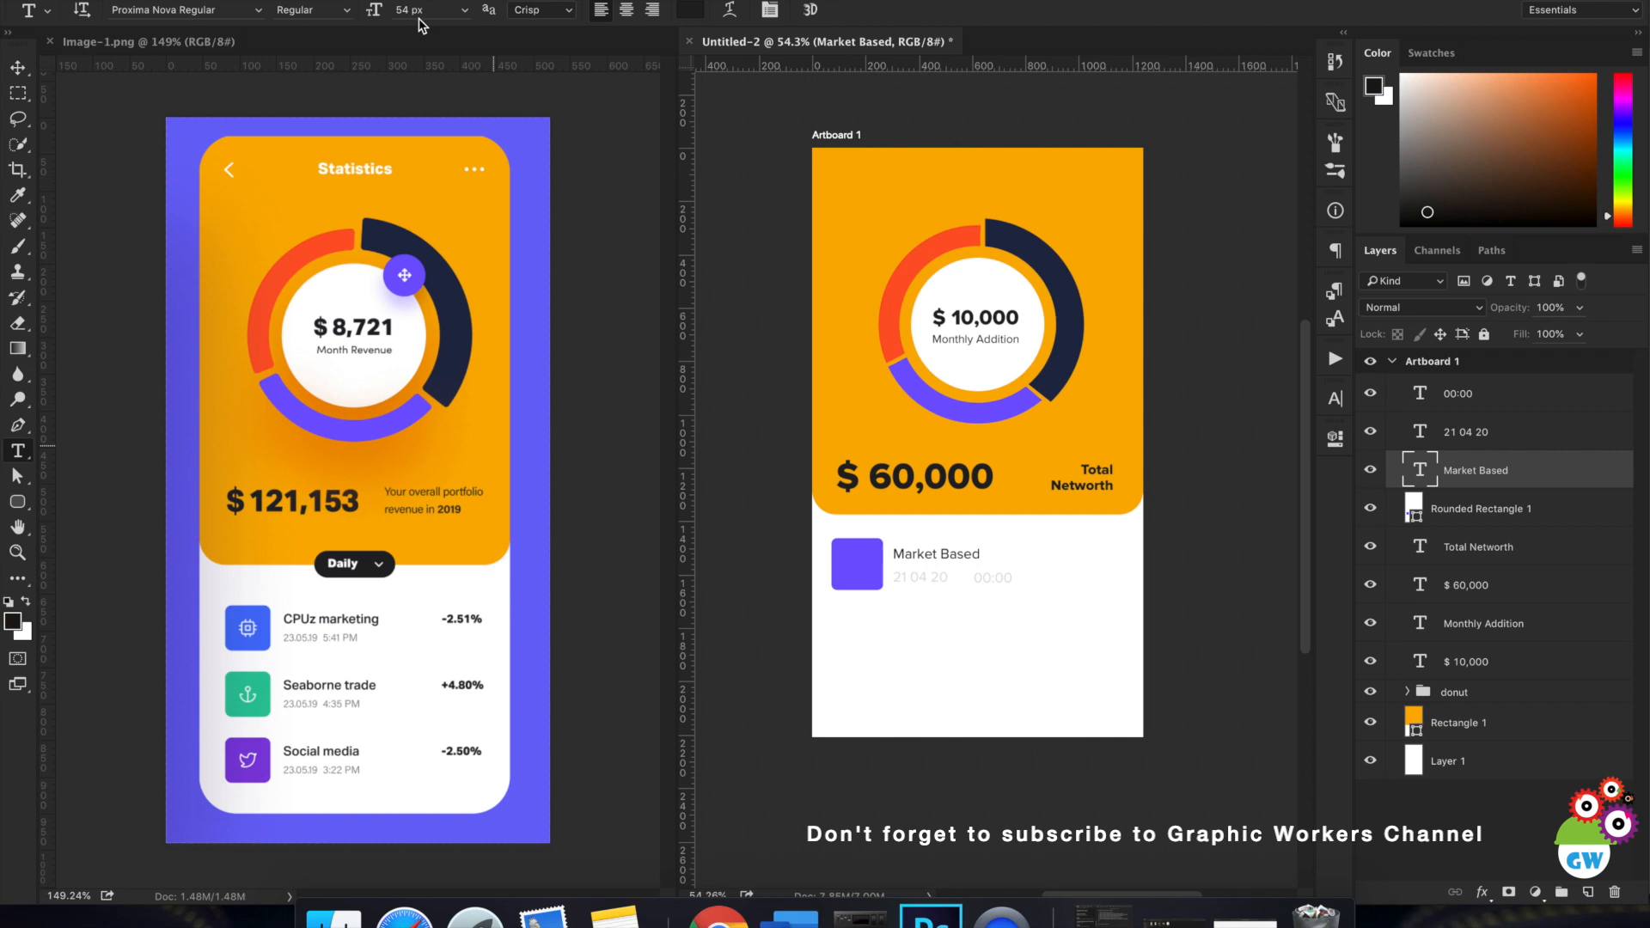
{"action": "left_click", "coordinate": [431, 11]}
{"action": "type", "text": "64"}
{"action": "key", "text": "Return"}
{"action": "left_click", "coordinate": [18, 68]}
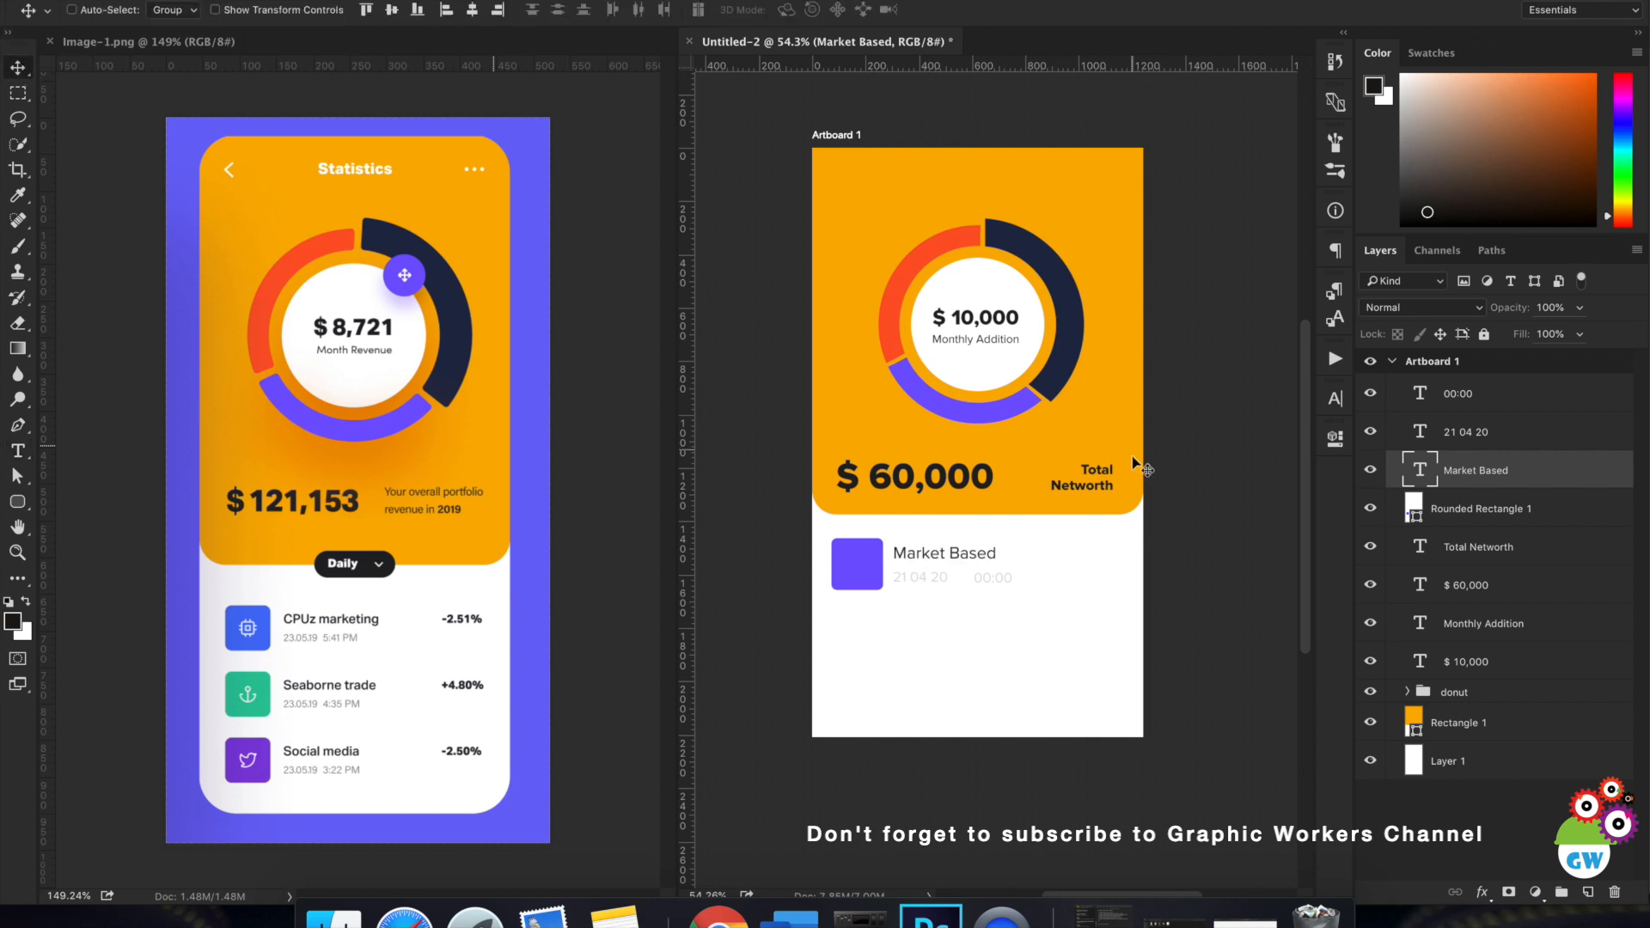
Move the 00:00 text closer to the 21 04 20 date beneath the Market Based title, and select the date text.
{"action": "right_click", "coordinate": [934, 580]}
{"action": "left_click", "coordinate": [1056, 543]}
{"action": "left_click", "coordinate": [993, 585], "text": "super"}
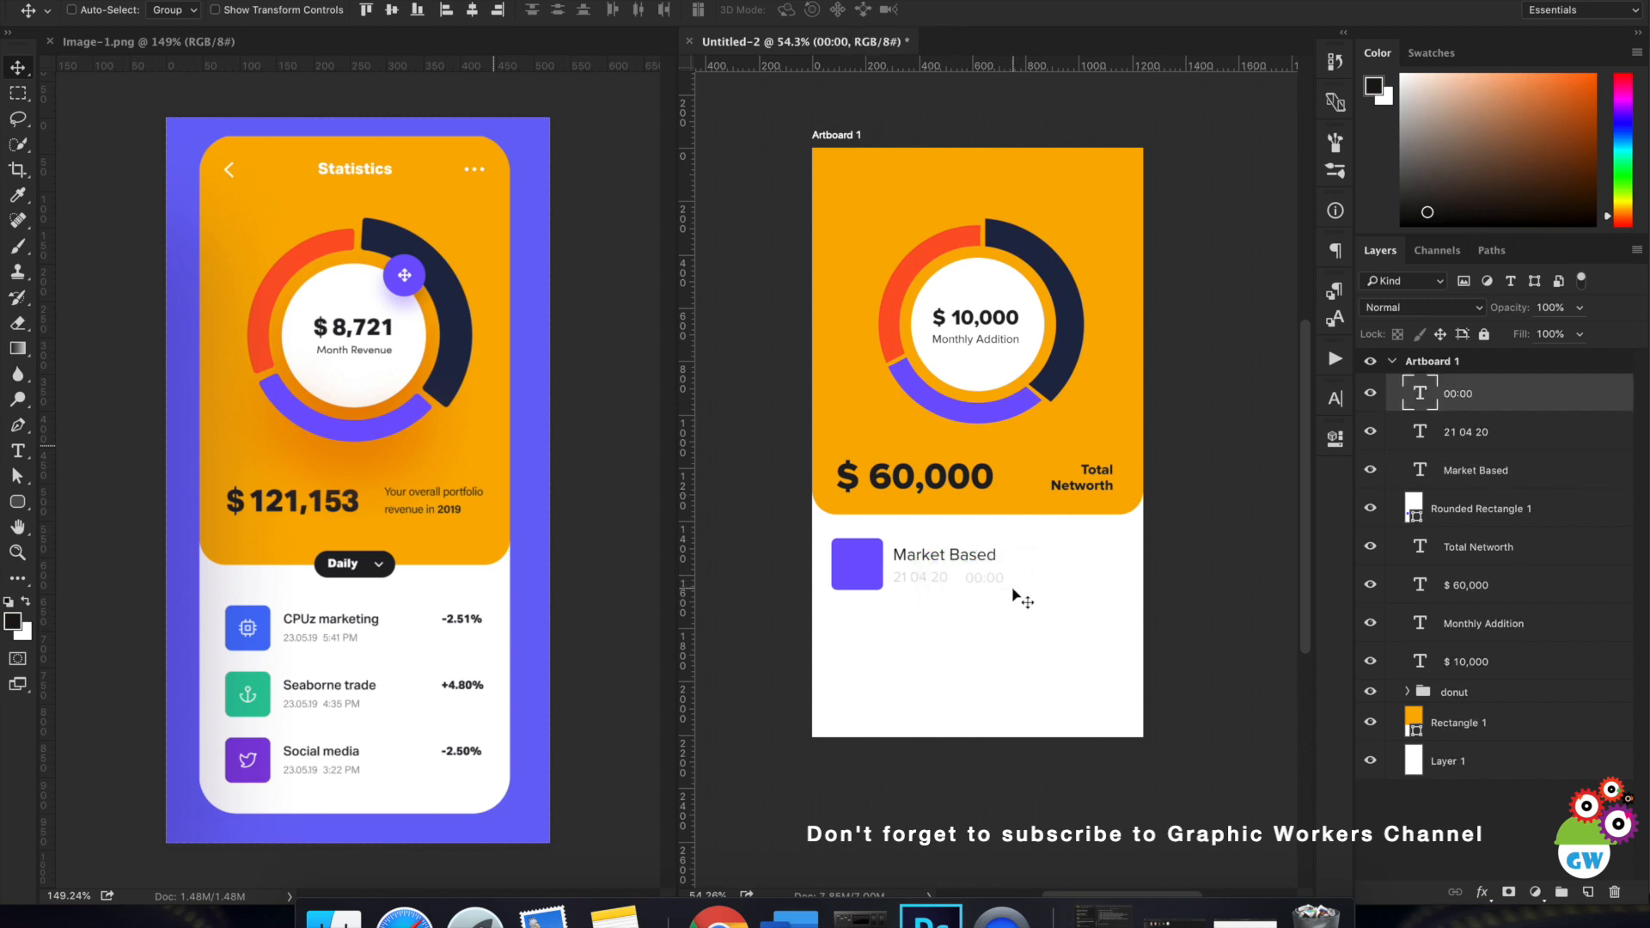
{"action": "left_click", "coordinate": [928, 578], "text": "super"}
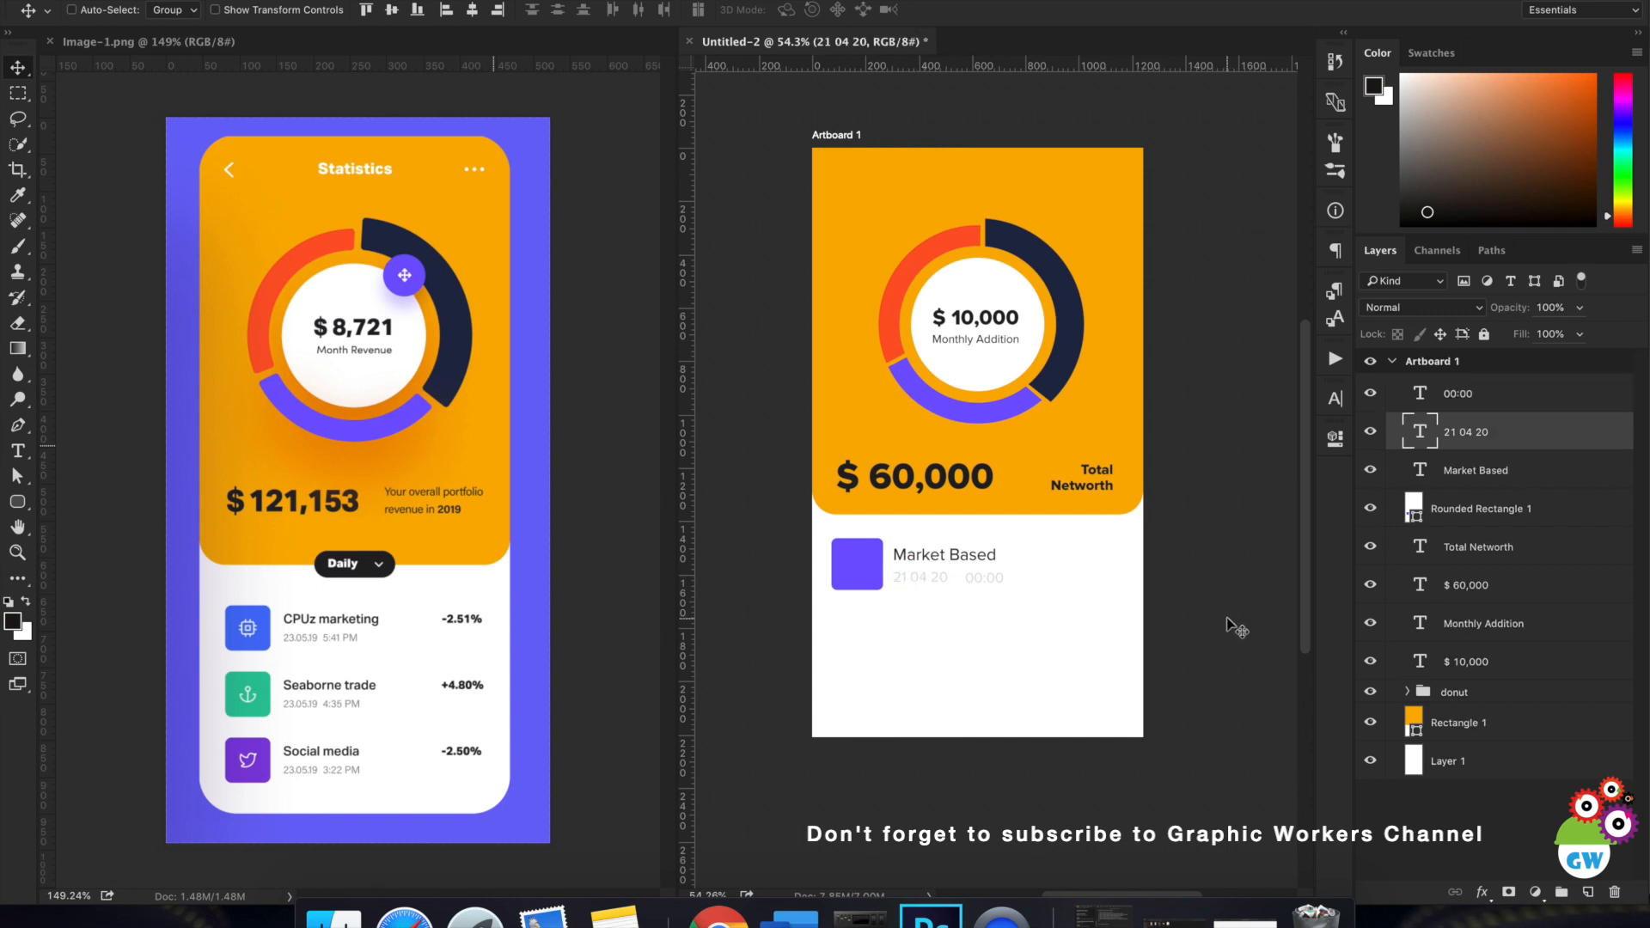
Nudge the Market Based title together with its date and 00:00 texts slightly down beside the purple square.
{"action": "left_click", "coordinate": [1506, 403], "text": "shift"}
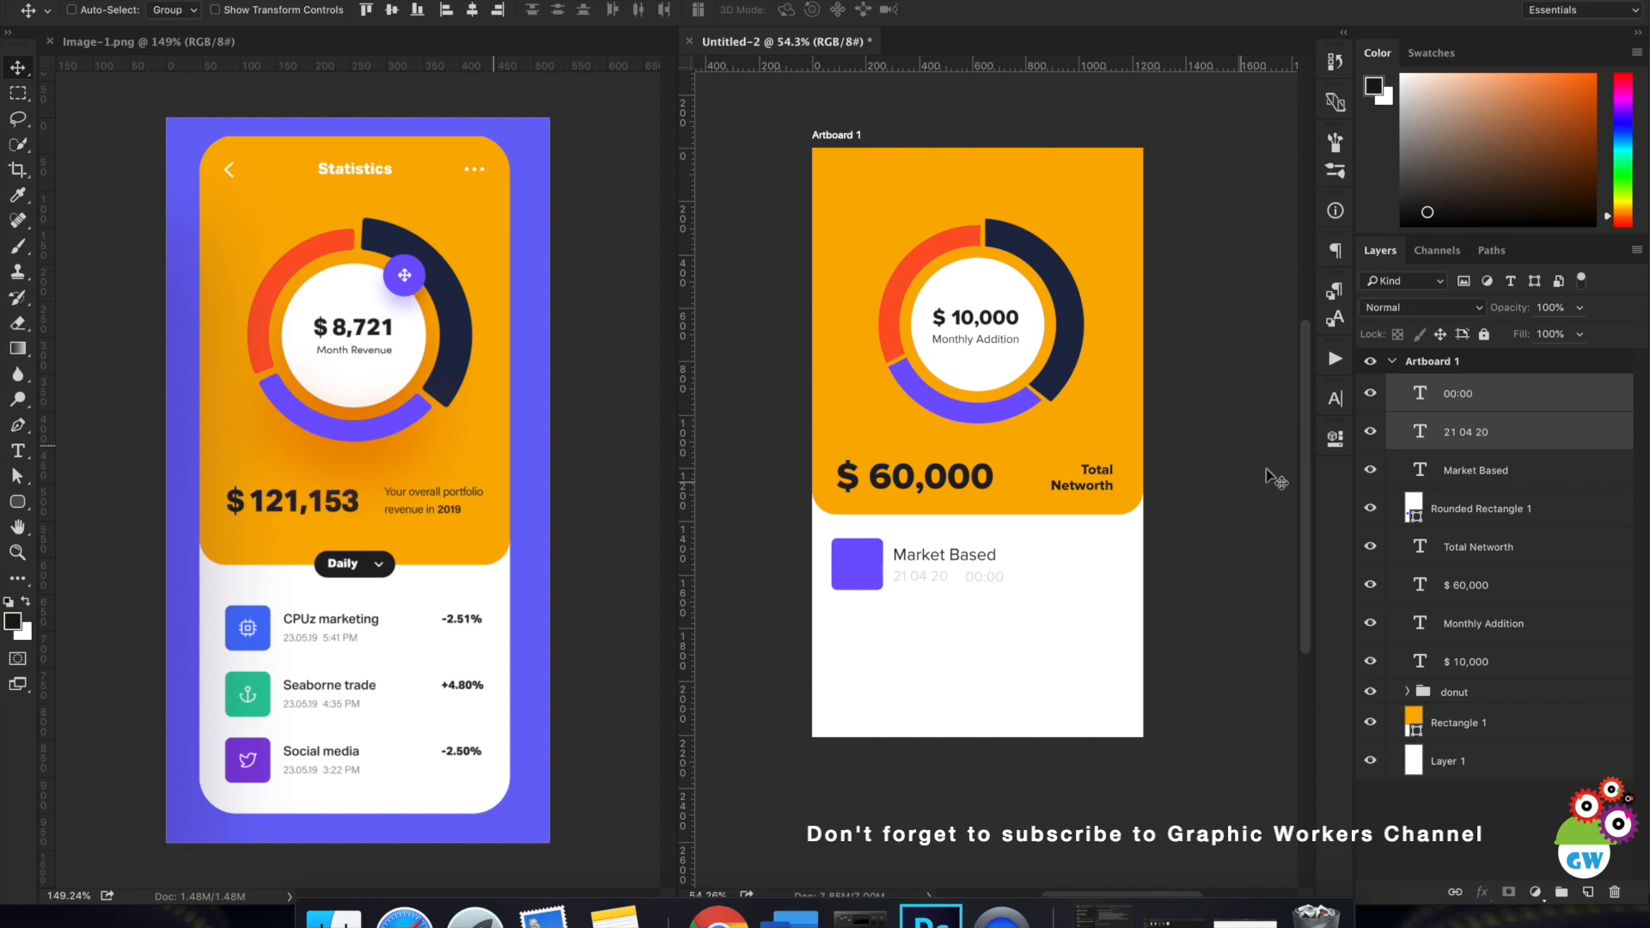
{"action": "left_click", "coordinate": [1586, 475]}
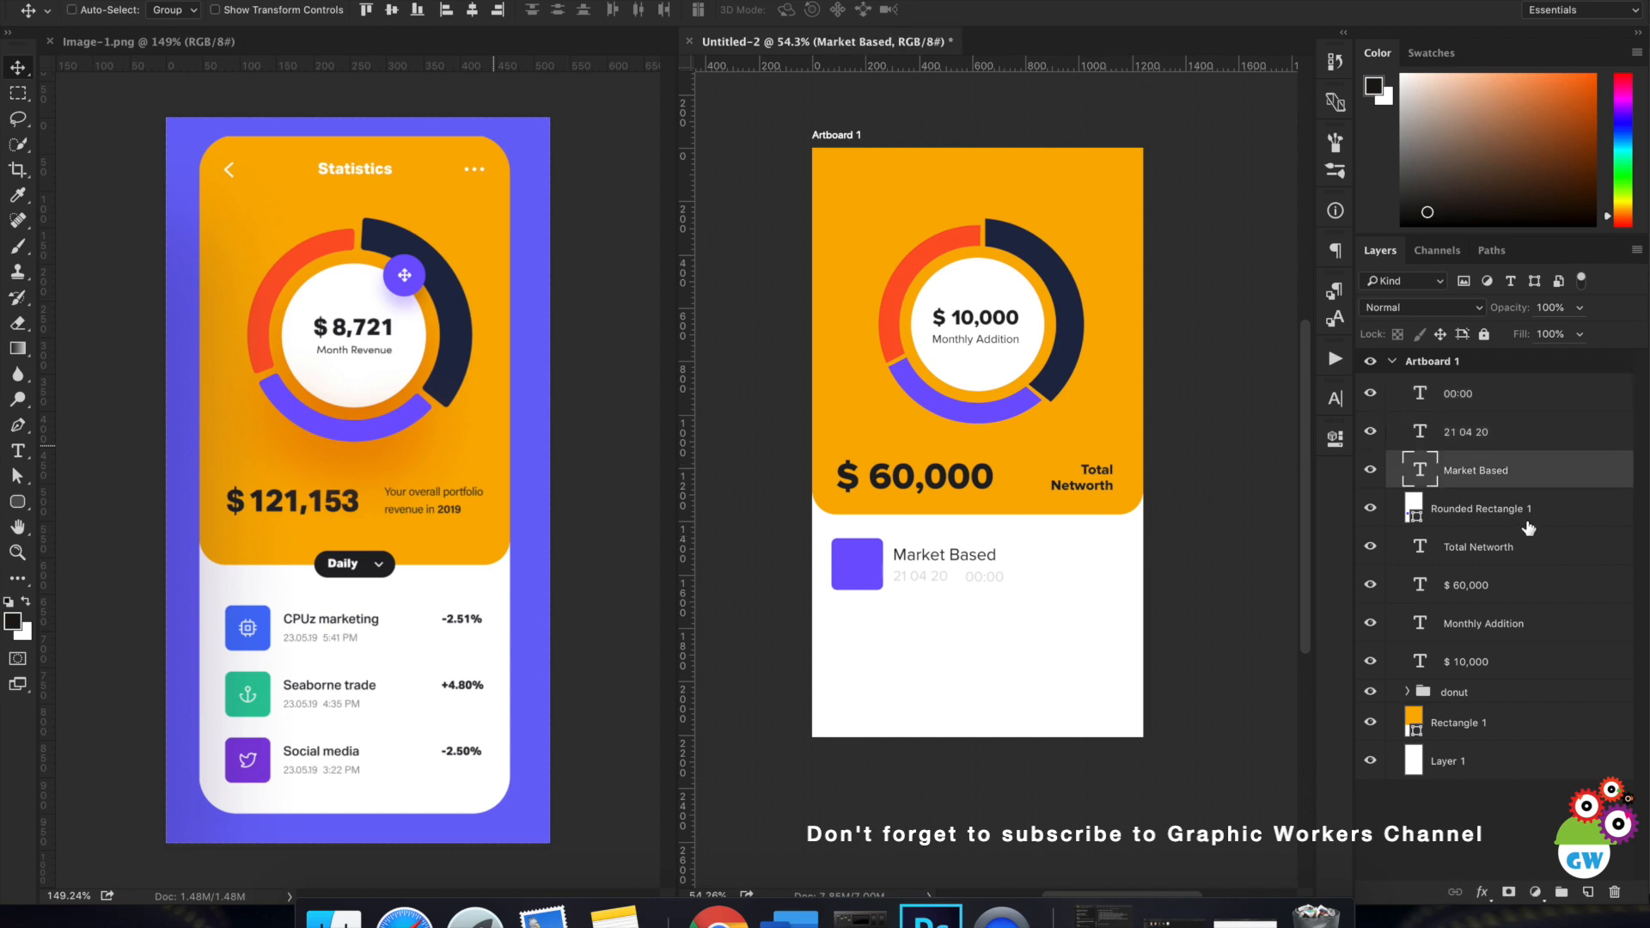
{"action": "left_click", "coordinate": [1539, 396]}
{"action": "left_click", "coordinate": [1587, 475], "text": "shift"}
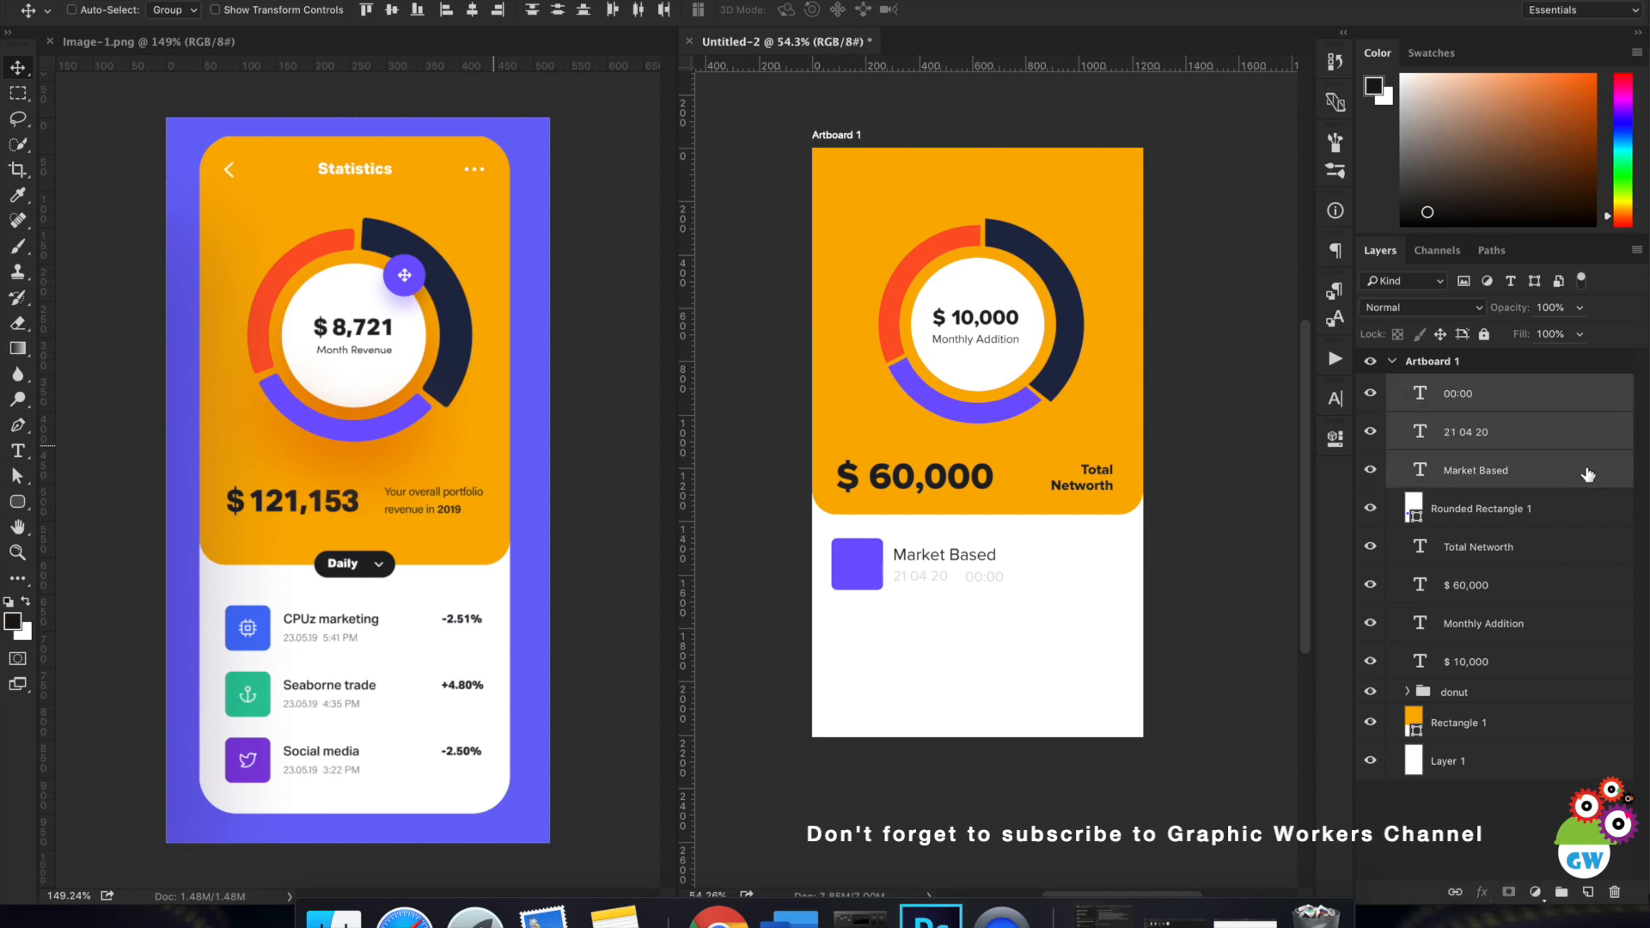
{"action": "key", "text": "Down"}
{"action": "key", "text": "Down"}
{"action": "left_click", "coordinate": [1472, 836]}
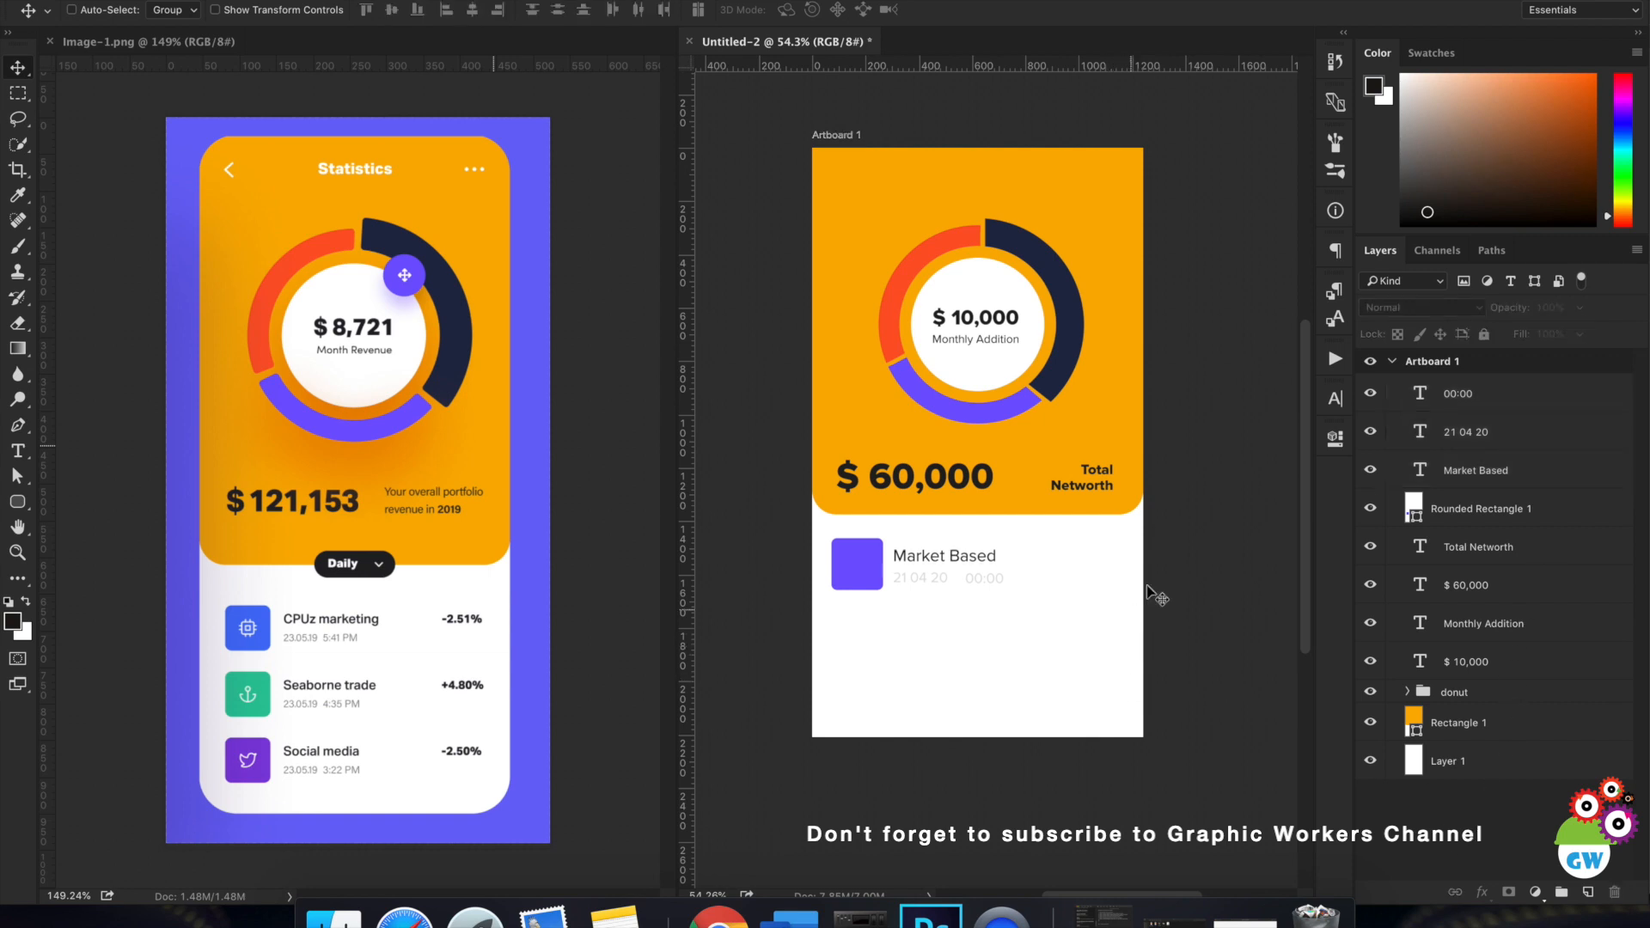
{"action": "left_click", "coordinate": [19, 451]}
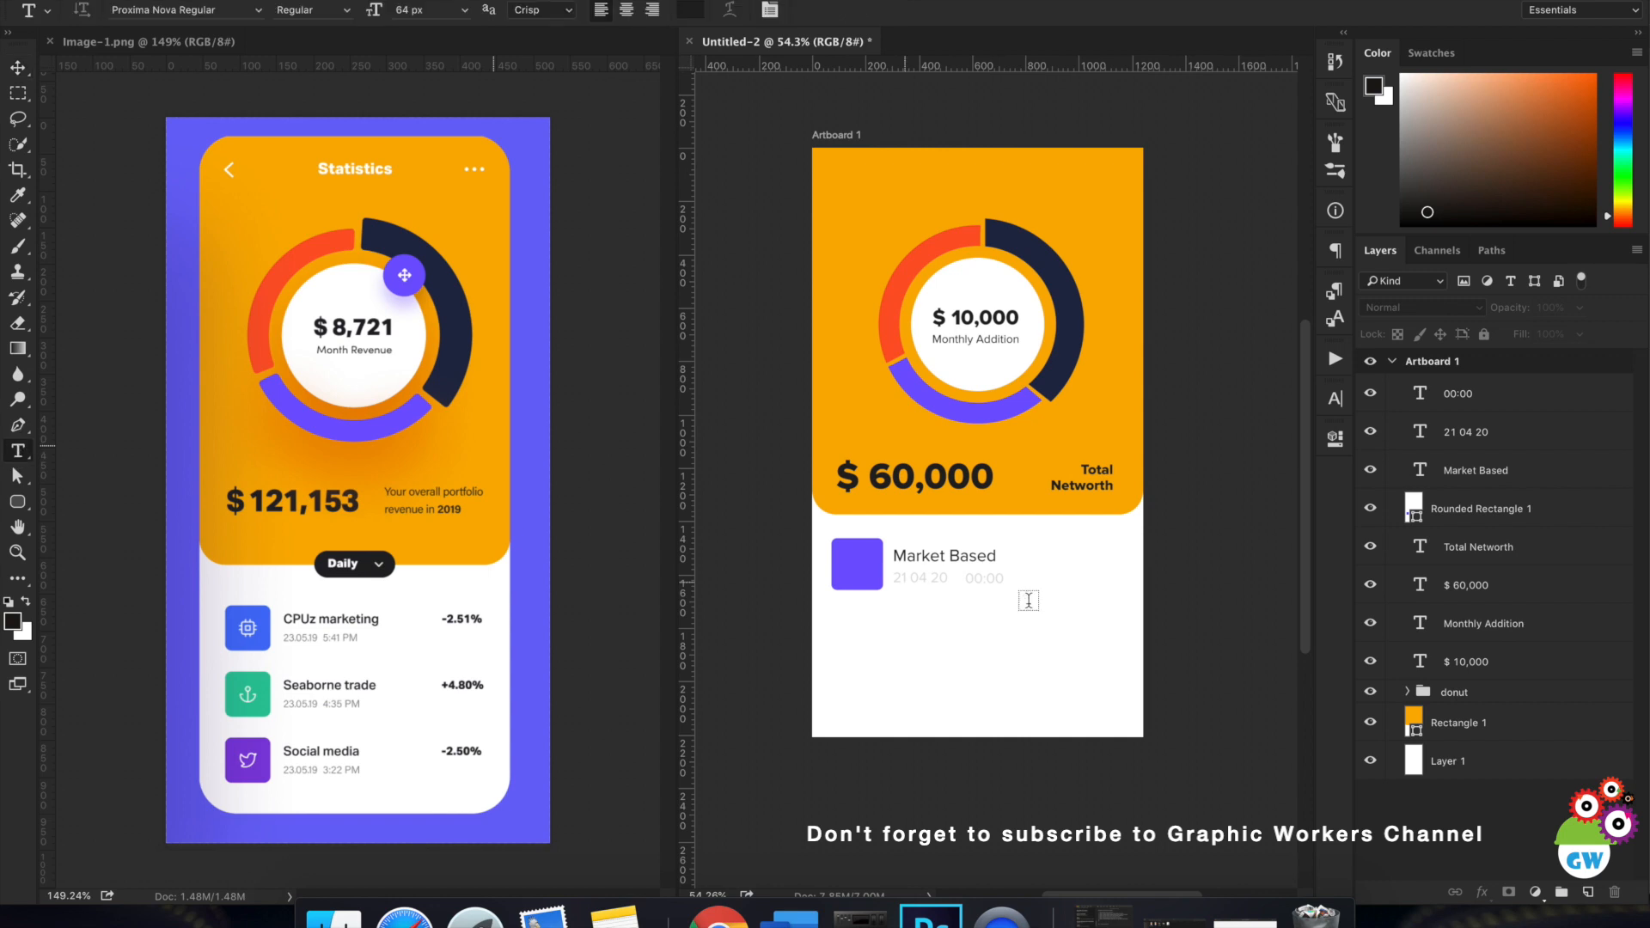
{"action": "left_click", "coordinate": [1080, 573]}
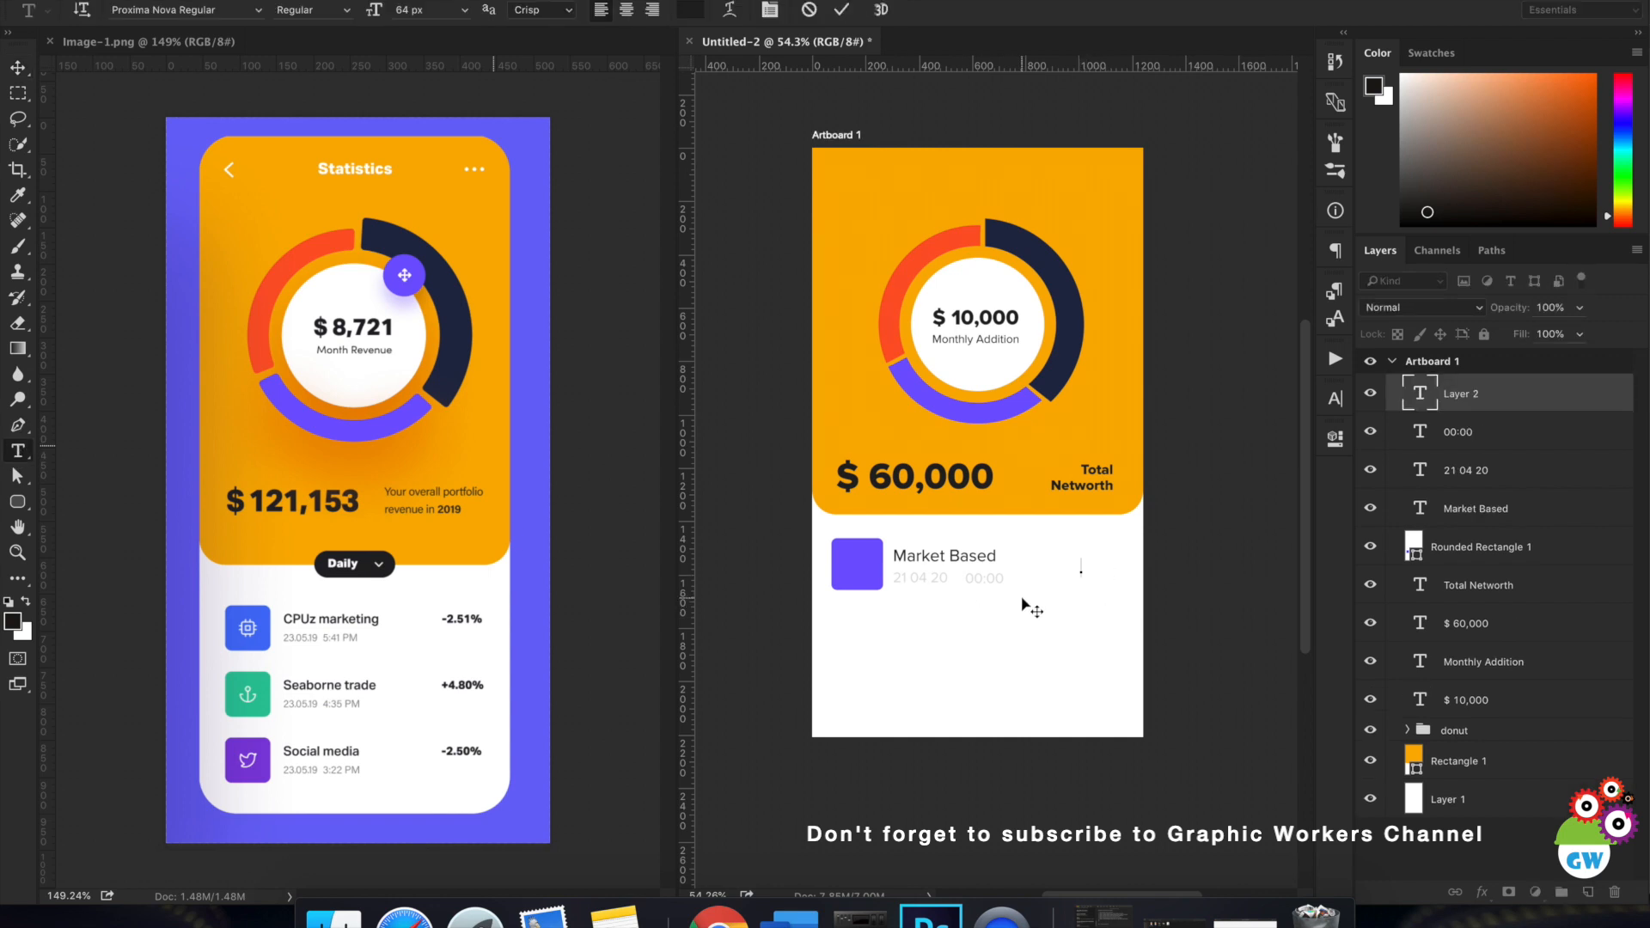
{"action": "left_click", "coordinate": [1522, 399]}
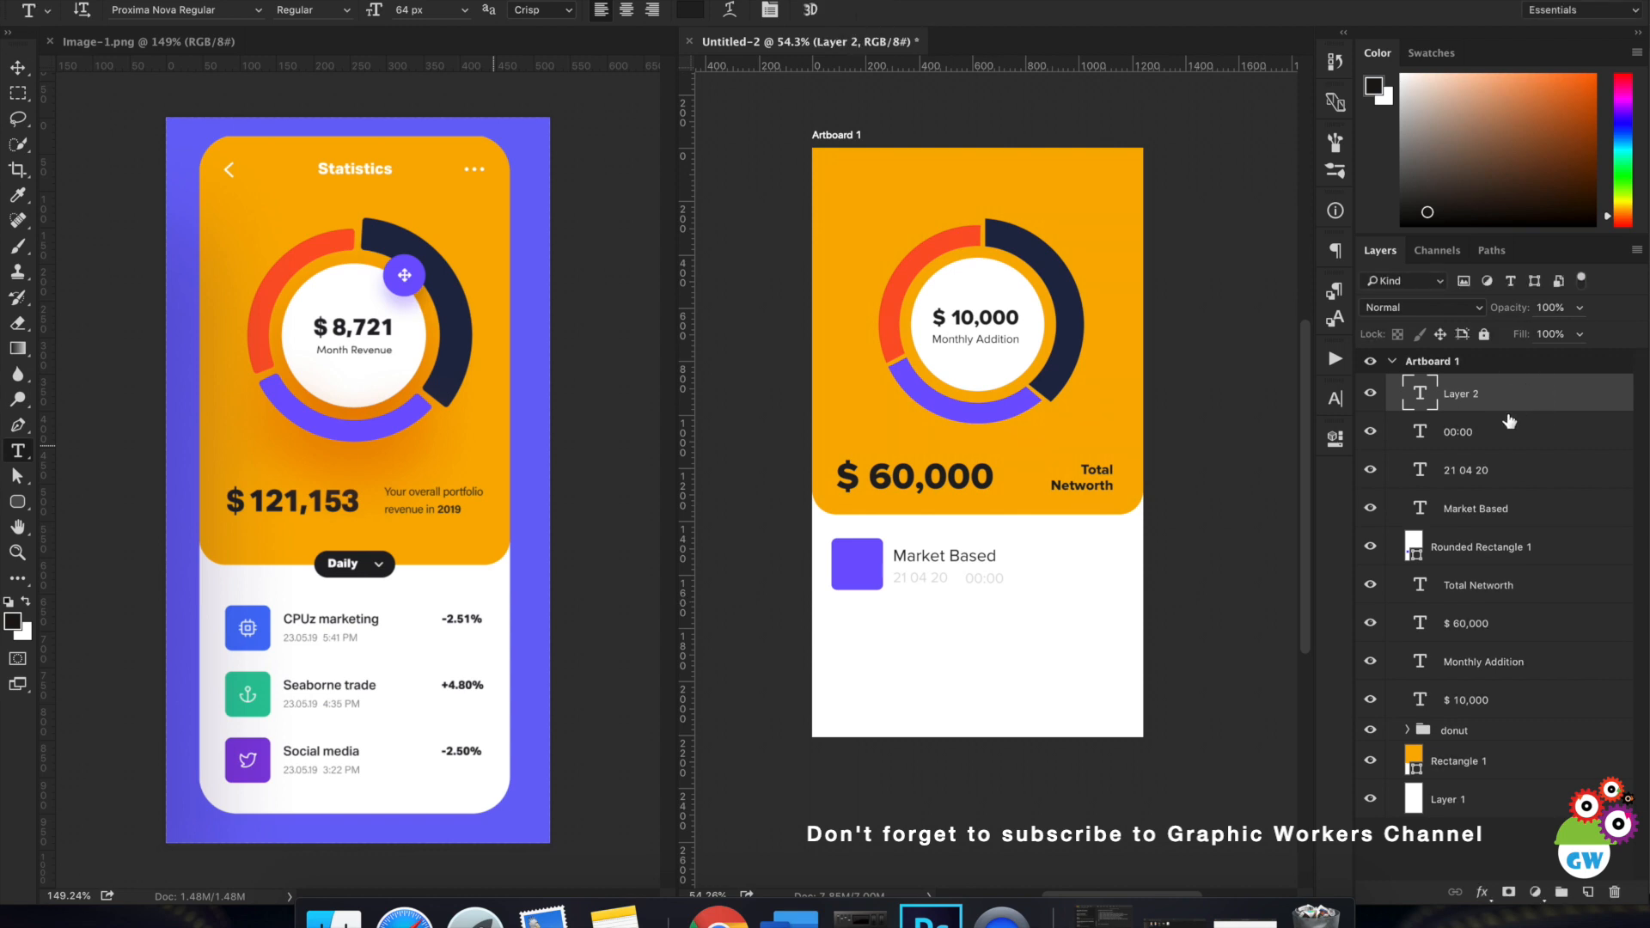
{"action": "key", "text": "Delete"}
{"action": "key", "text": "v"}
Replace the 21 04 20 date beneath the Market Based title with $ 20,000.
{"action": "double_click", "coordinate": [924, 578]}
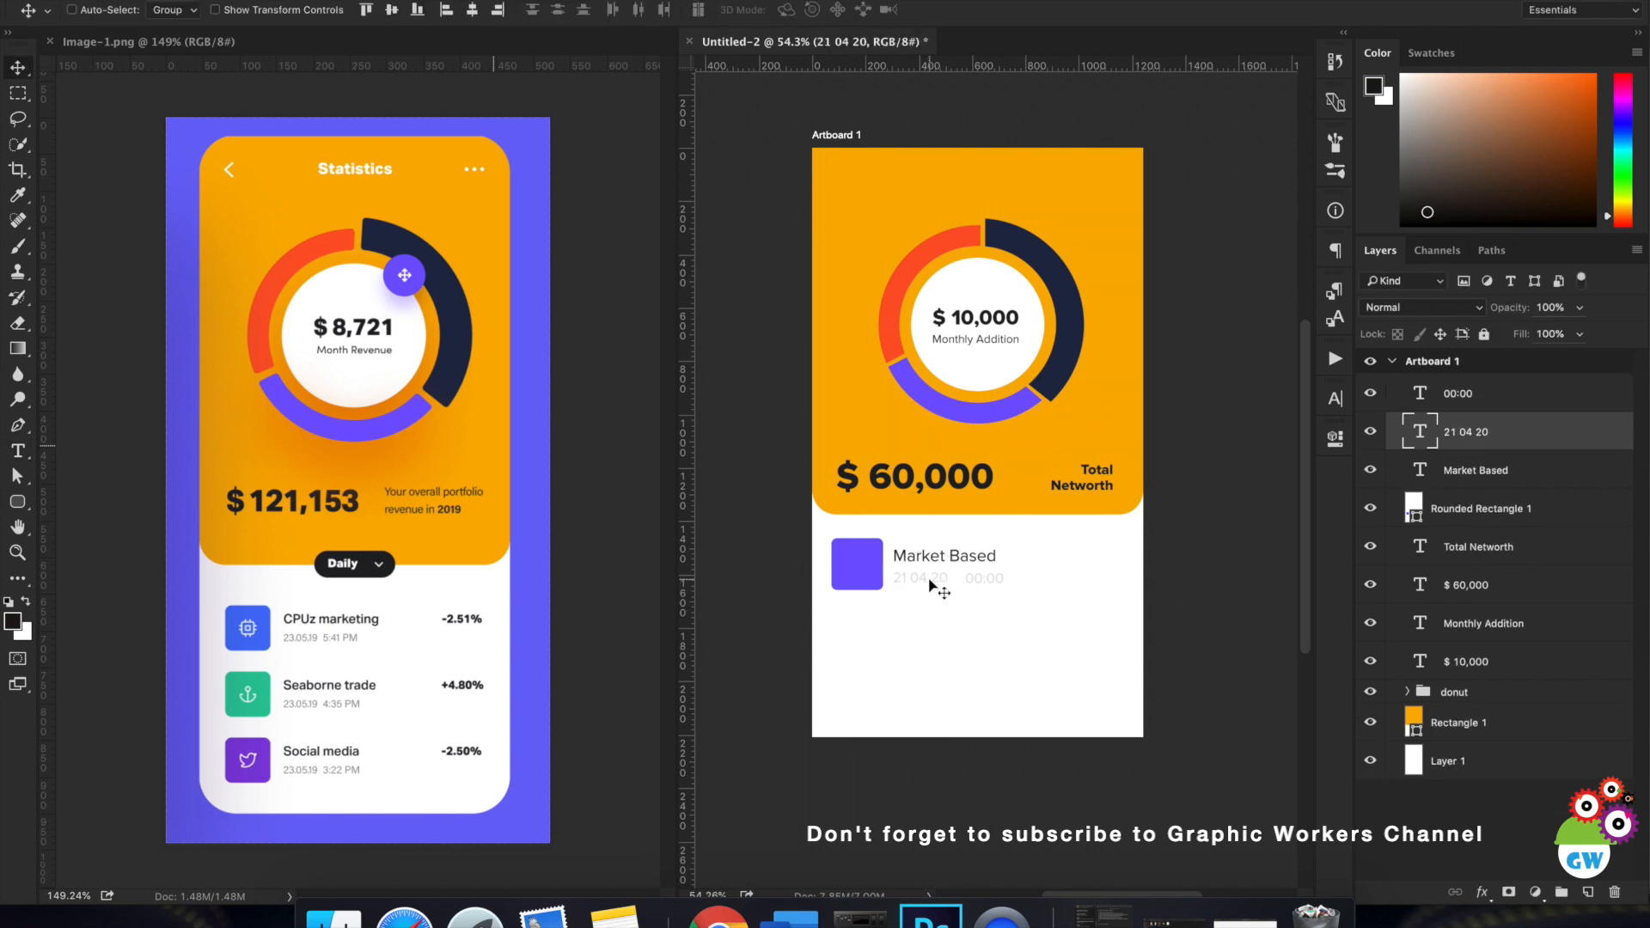
{"action": "type", "text": "21 0"}
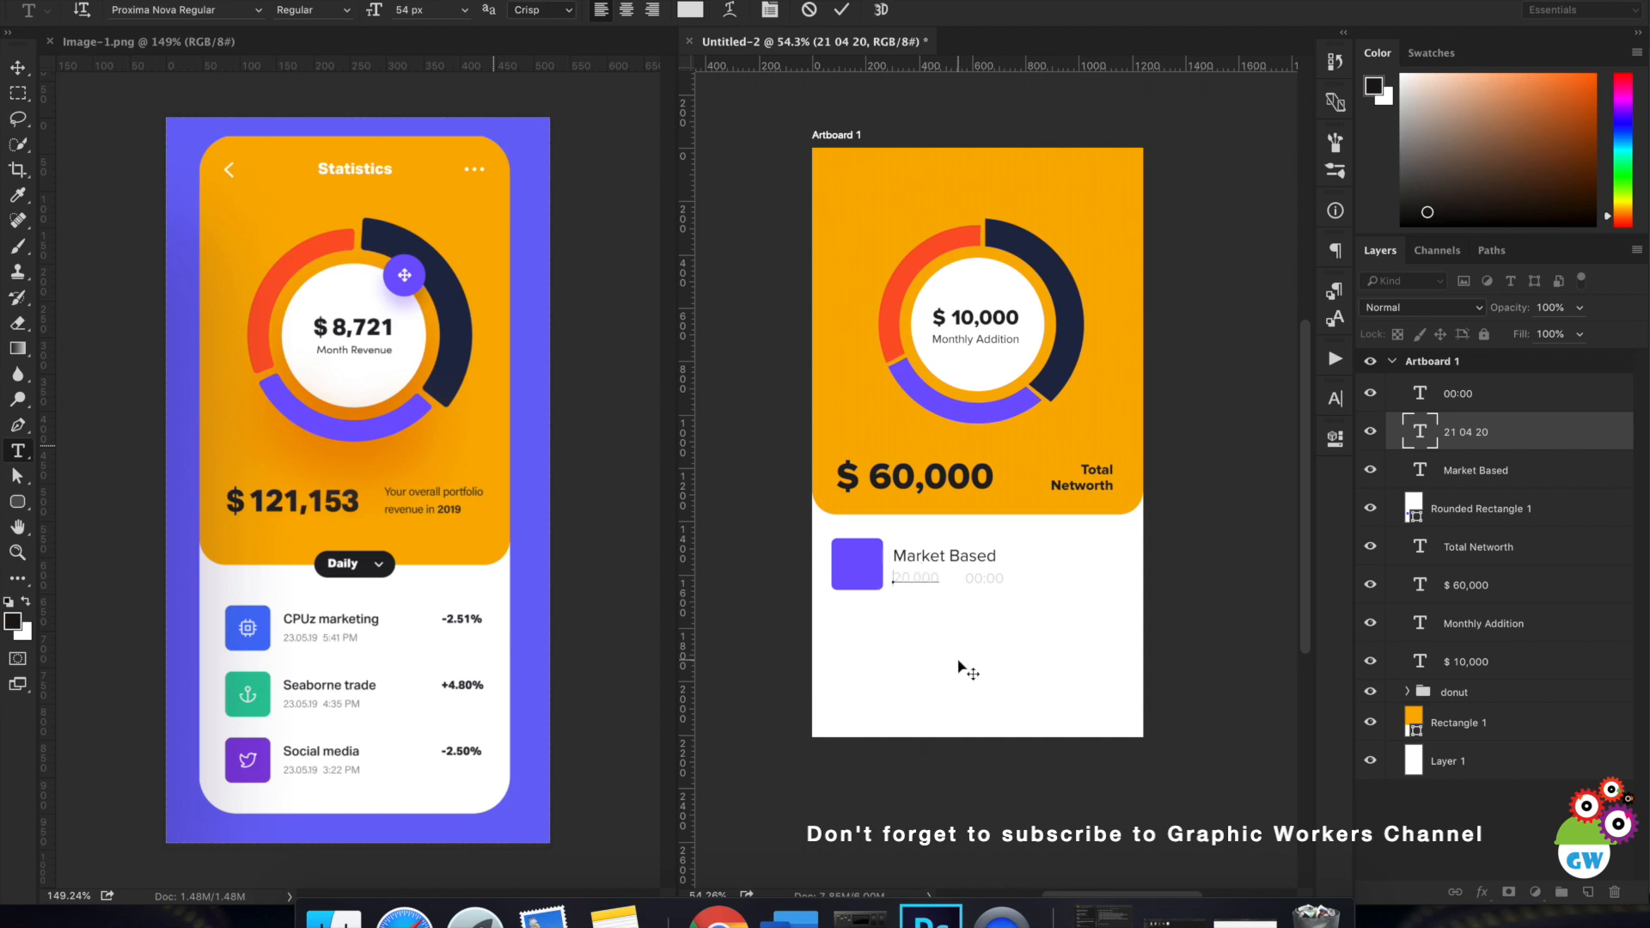
{"action": "type", "text": "4"}
{"action": "left_click", "coordinate": [841, 9]}
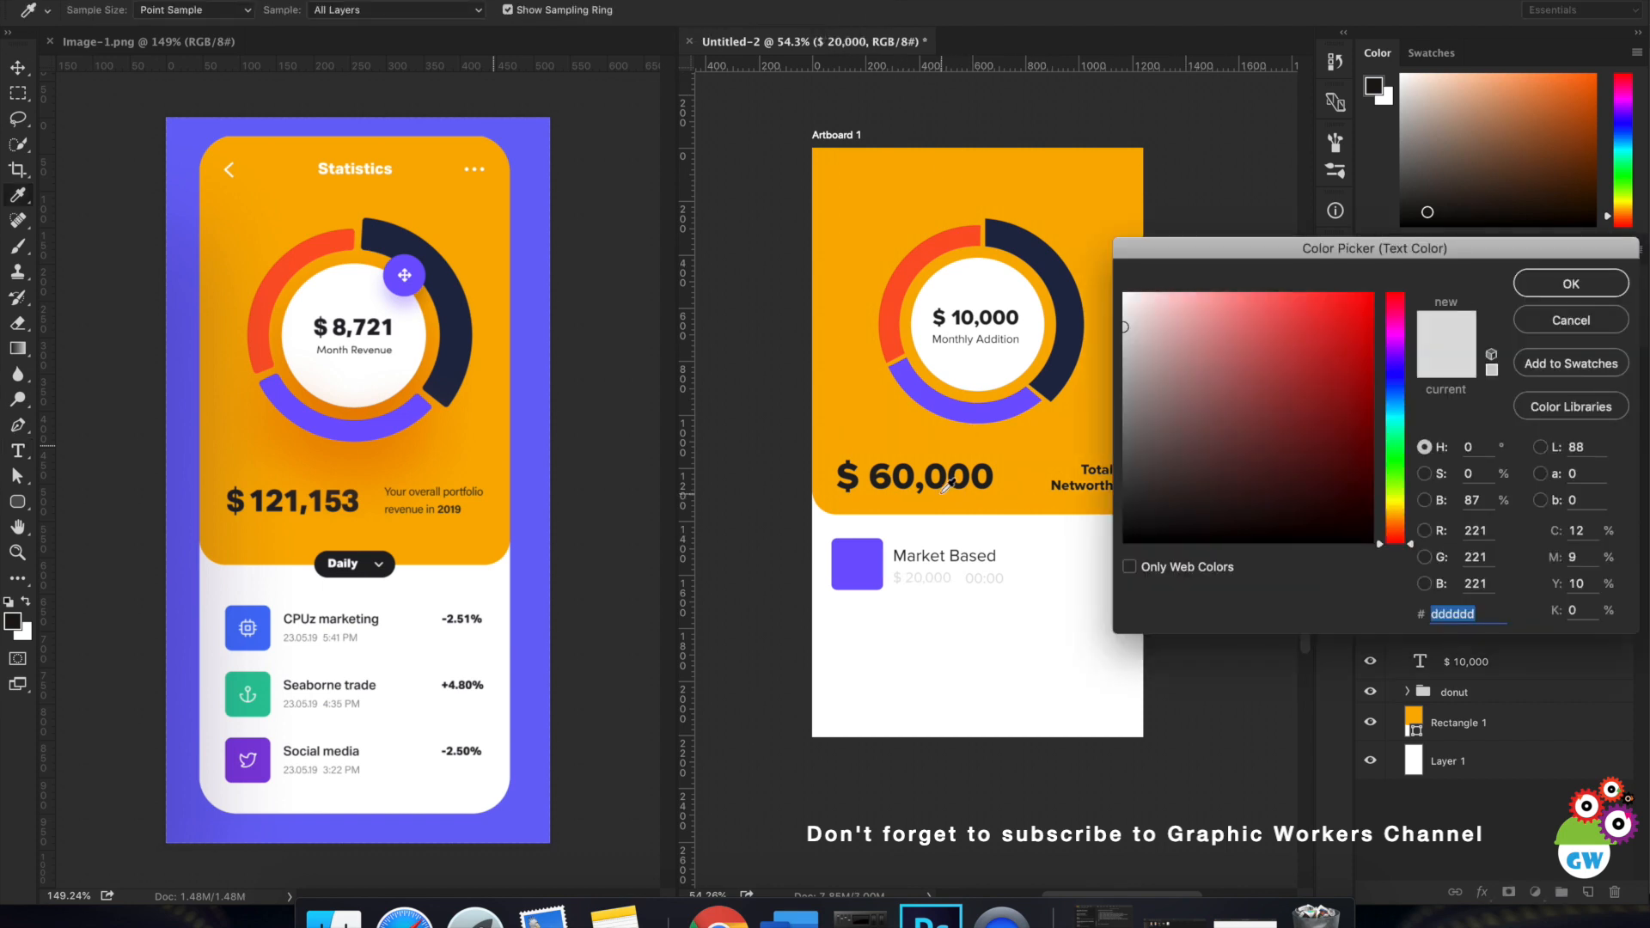
Recolour the $ 20,000 text to dark grey #565656 and delete the 00:00 text beside it.
{"action": "left_click_drag", "start_coordinate": [1126, 460], "coordinate": [1094, 458]}
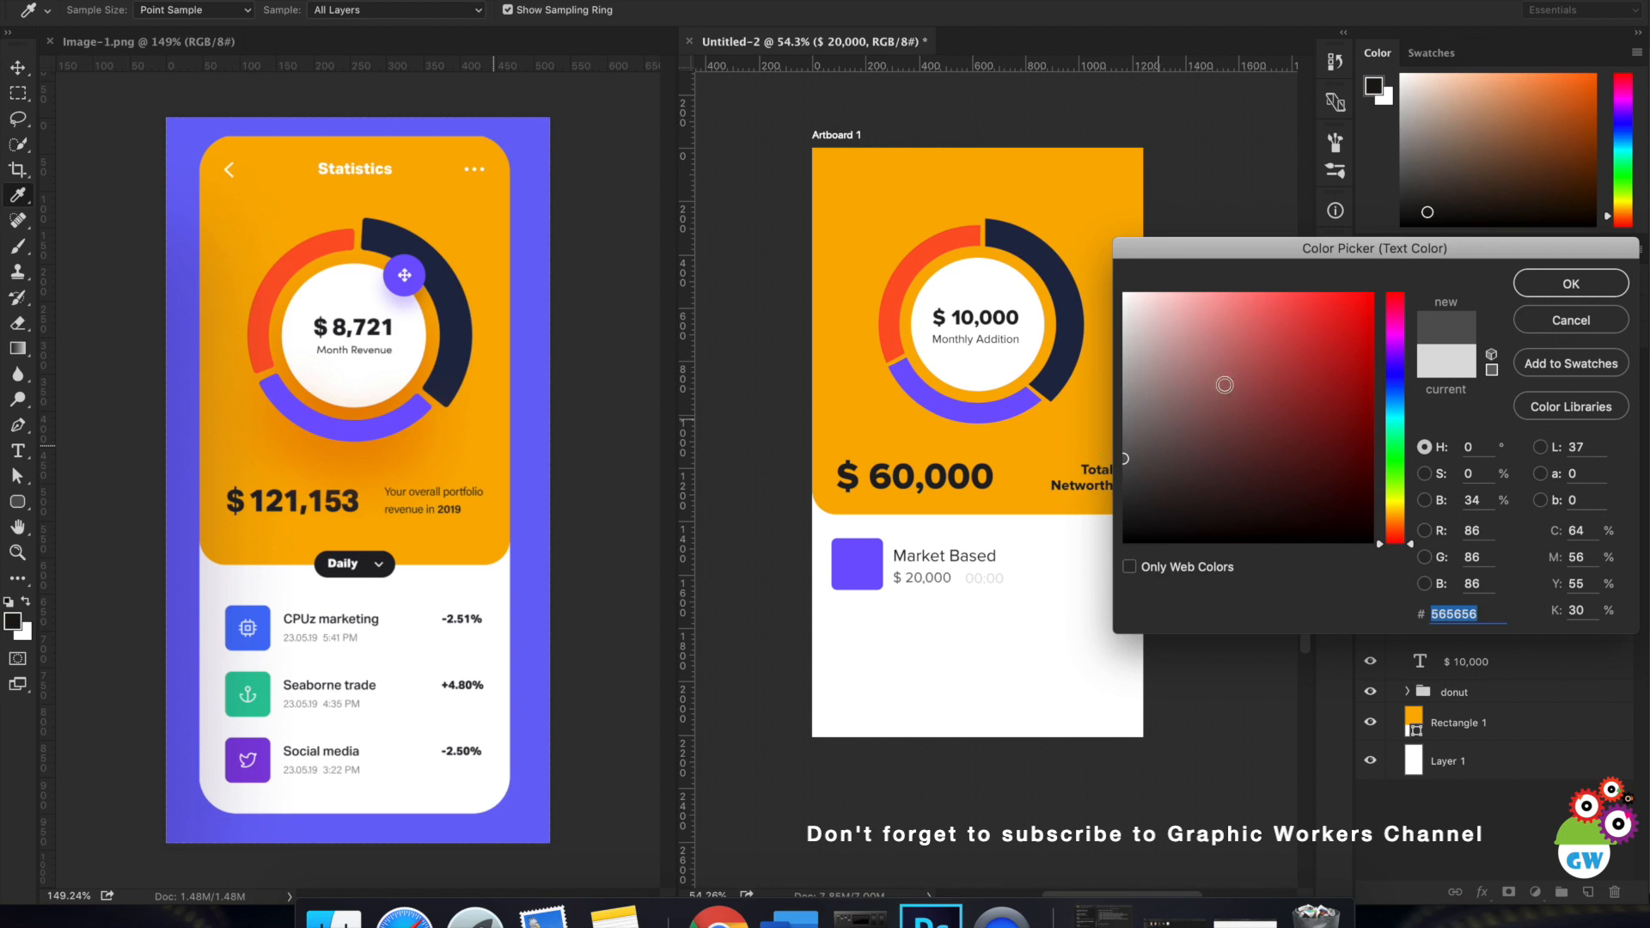
{"action": "left_click", "coordinate": [1527, 281]}
{"action": "key", "text": "v"}
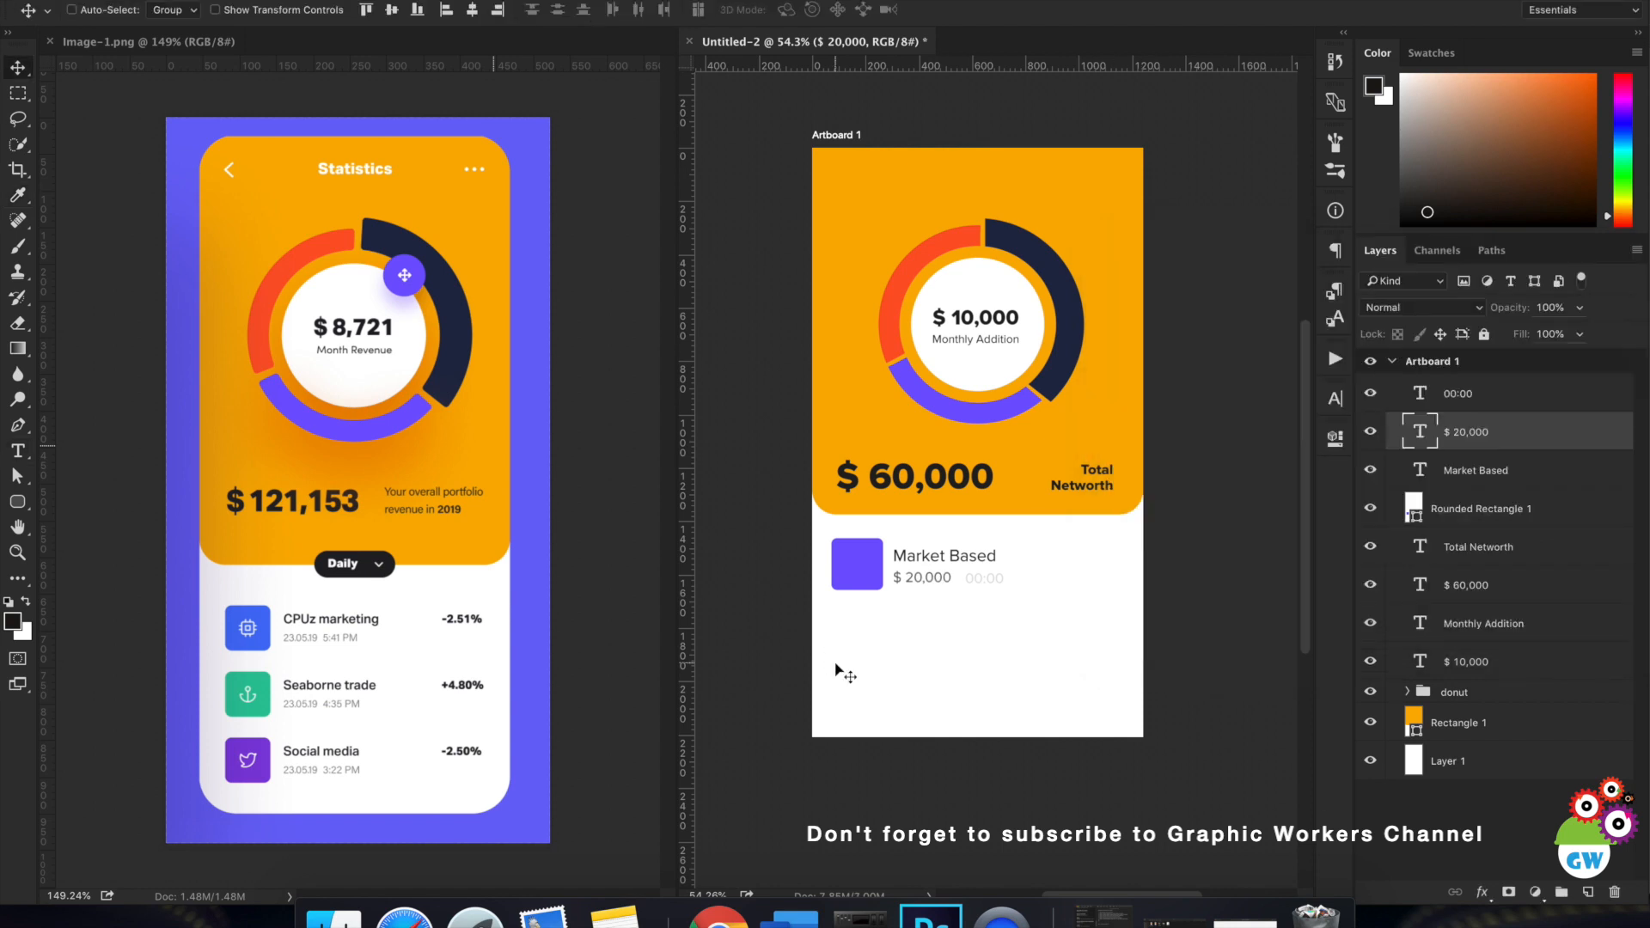
{"action": "left_click", "coordinate": [988, 571], "text": "ctrl"}
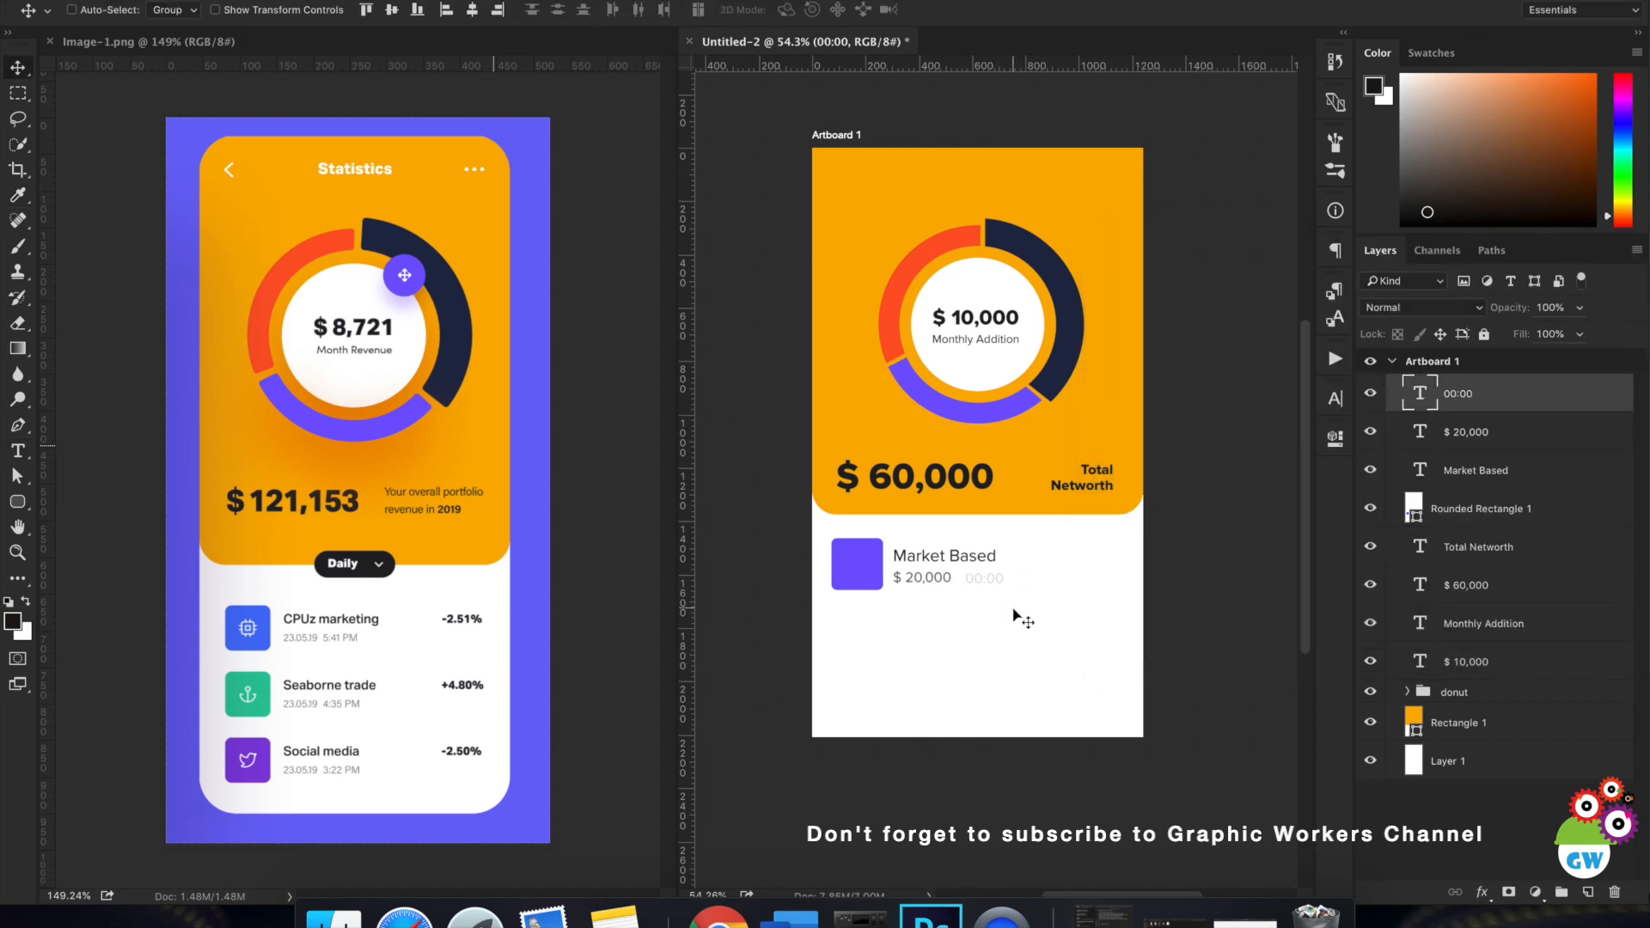
{"action": "key", "text": "Delete"}
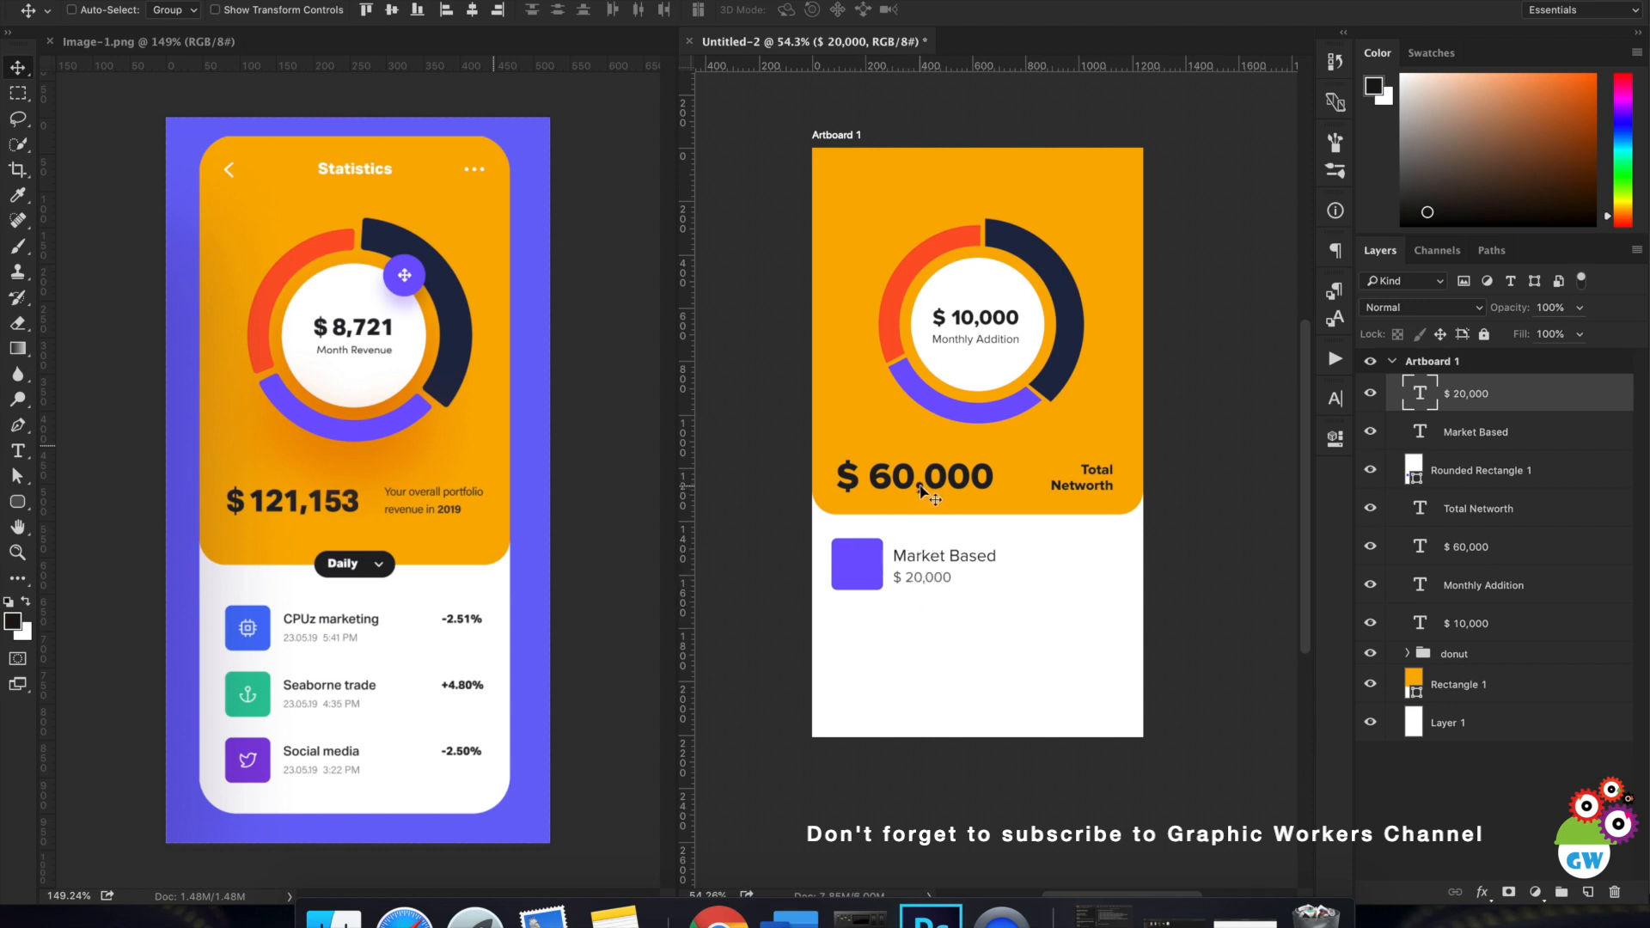
Duplicate the Market Based title, right-align the copy, and place it at the right end of the same row.
{"action": "left_click", "coordinate": [954, 557], "text": "ctrl"}
{"action": "left_click_drag", "start_coordinate": [1085, 582], "coordinate": [1180, 590]}
{"action": "key", "text": "t"}
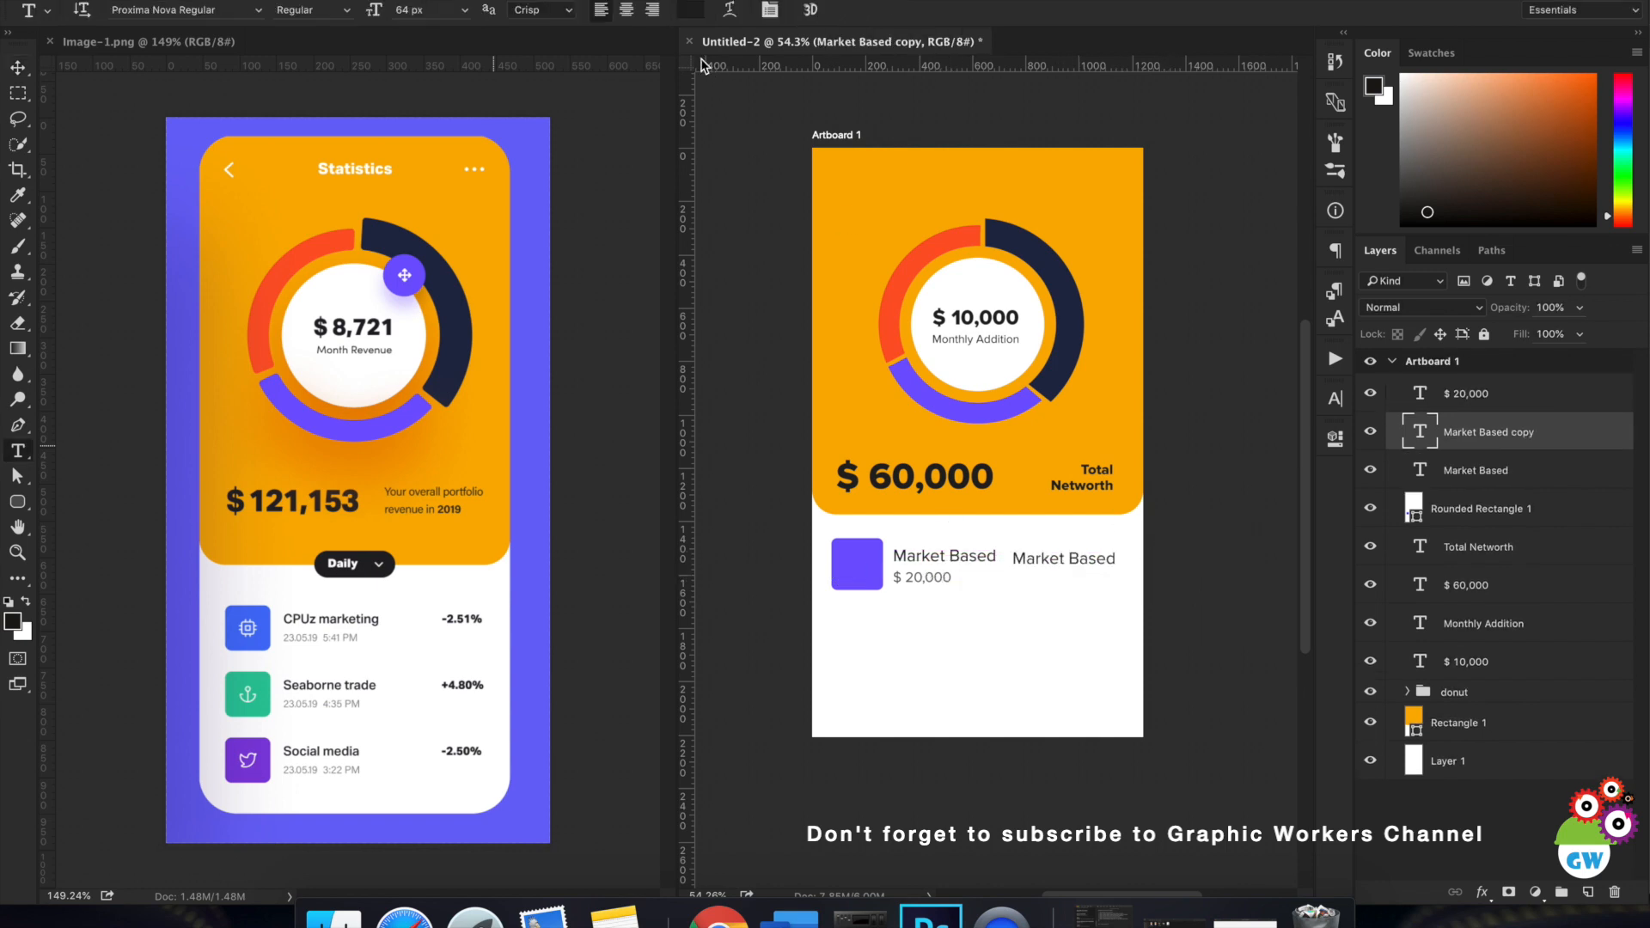
{"action": "key", "text": "ctrl+z"}
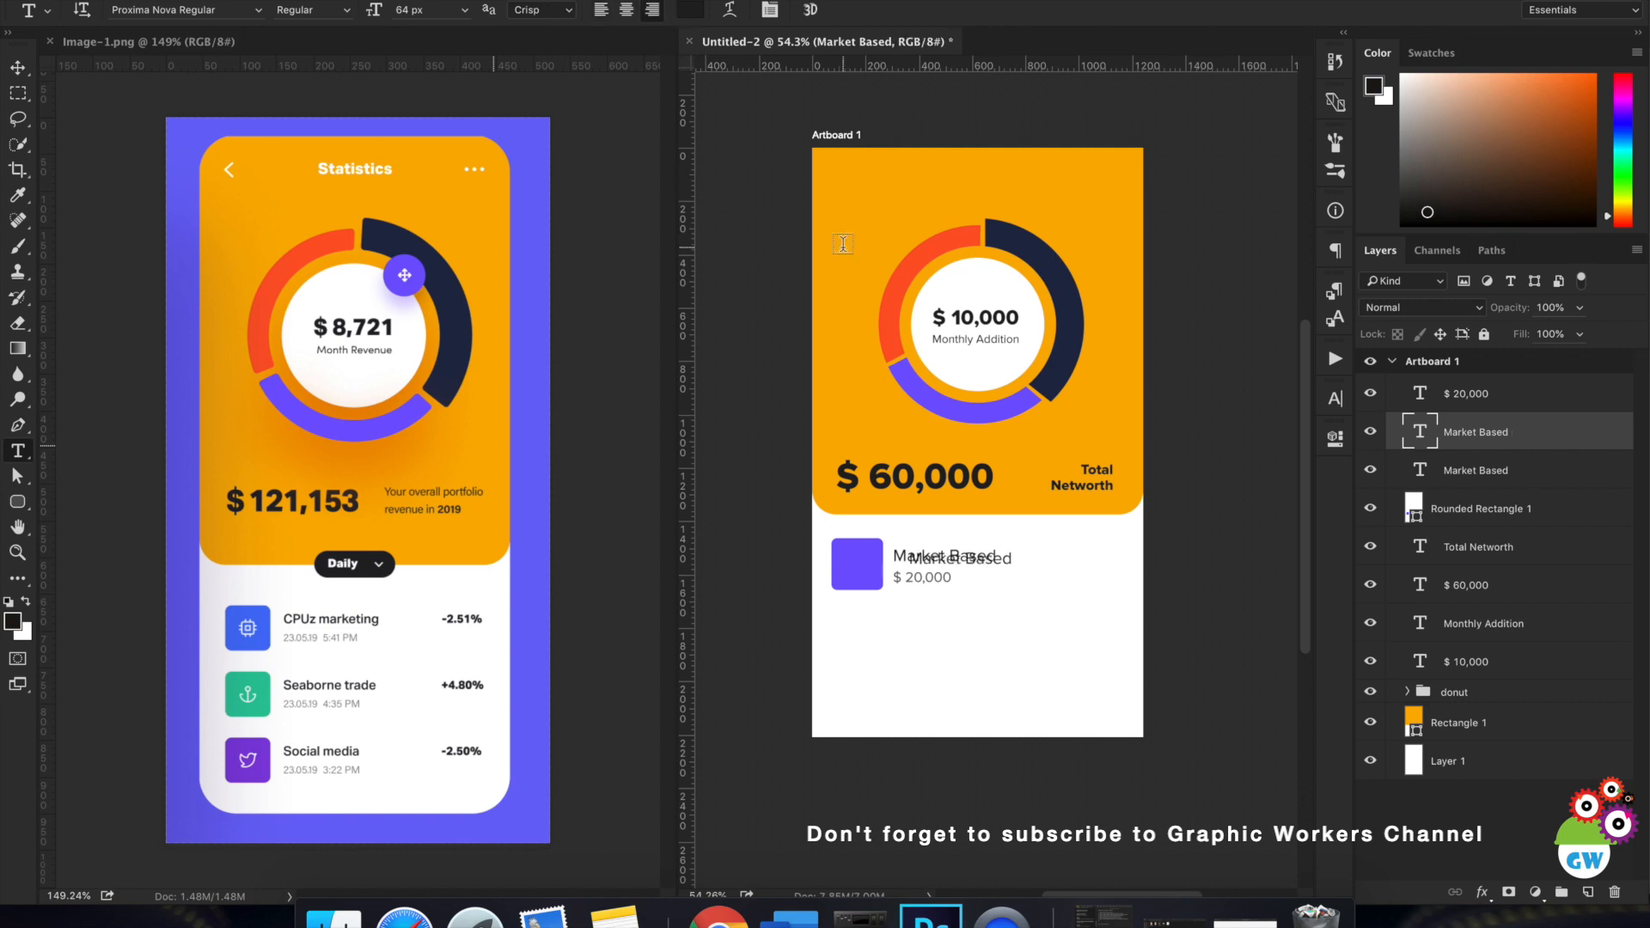
{"action": "key", "text": "v"}
{"action": "left_click_drag", "start_coordinate": [939, 613], "coordinate": [1050, 616]}
{"action": "key", "text": "t"}
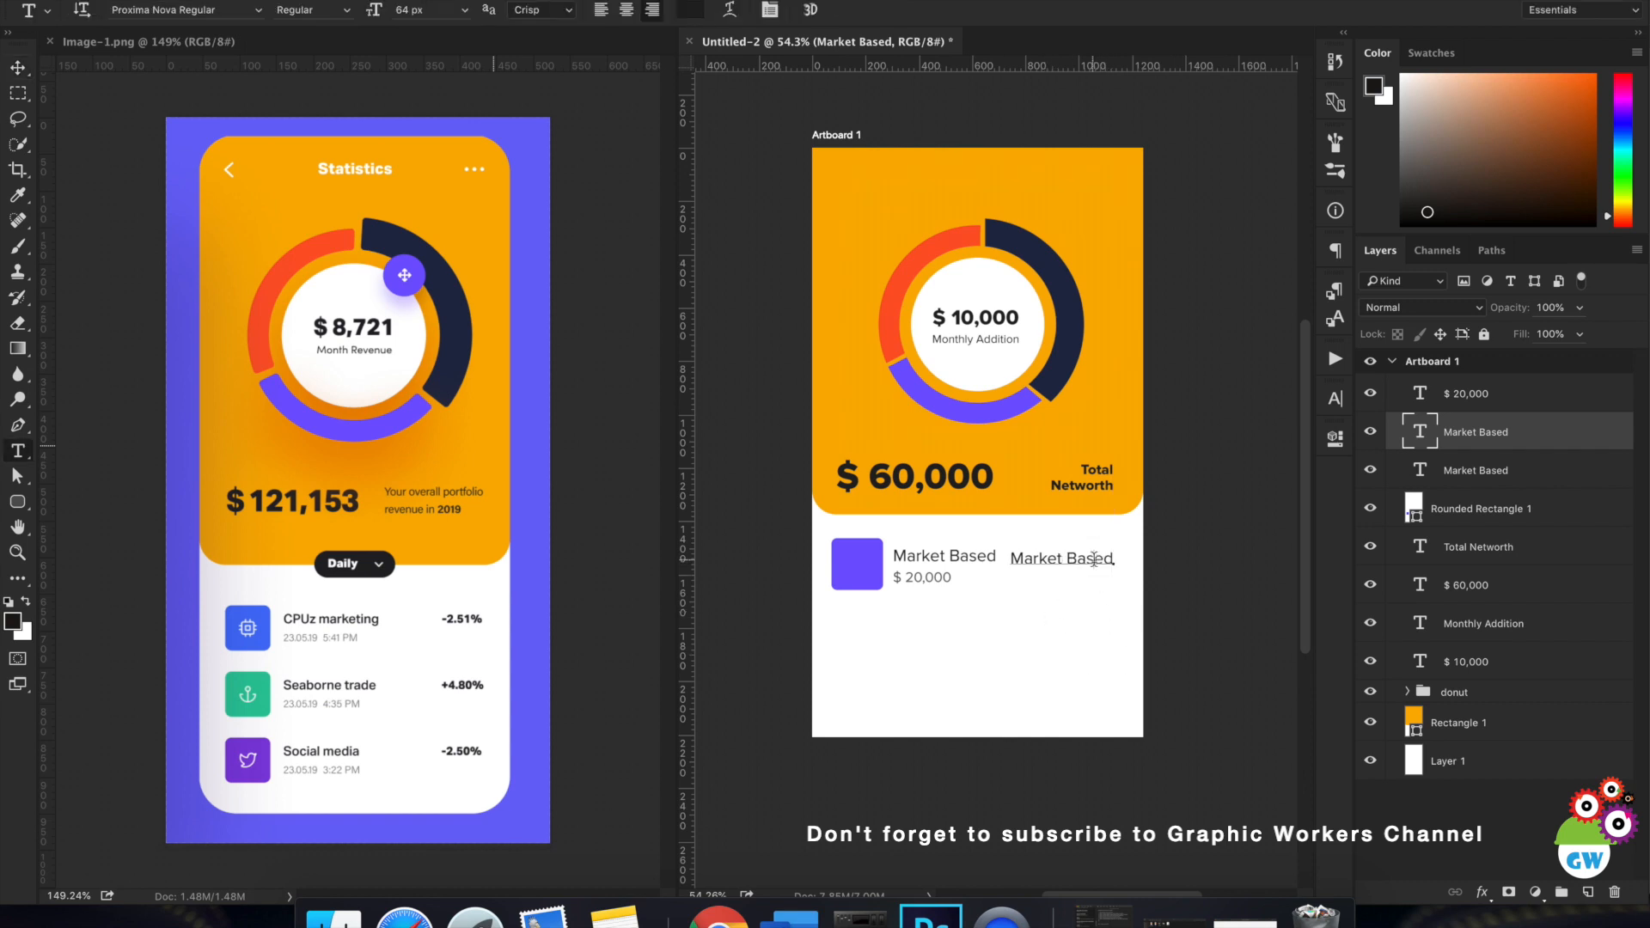
{"action": "triple_click", "coordinate": [1095, 560]}
{"action": "type", "text": "33"}
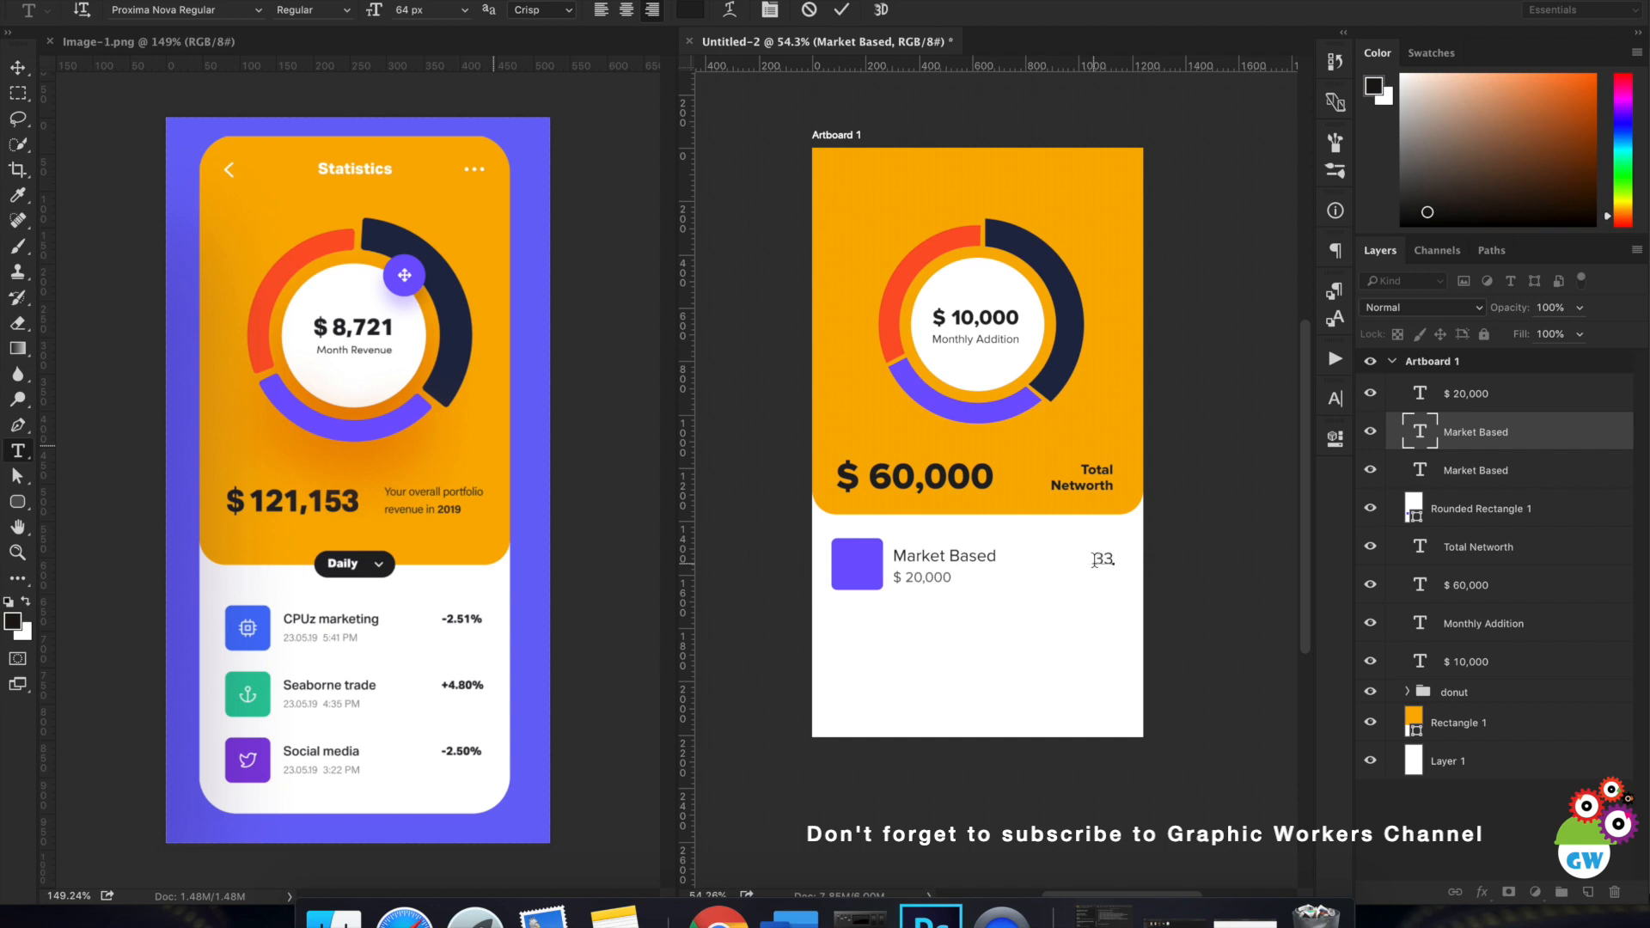
{"action": "type", "text": ".33%"}
{"action": "left_click", "coordinate": [809, 9]}
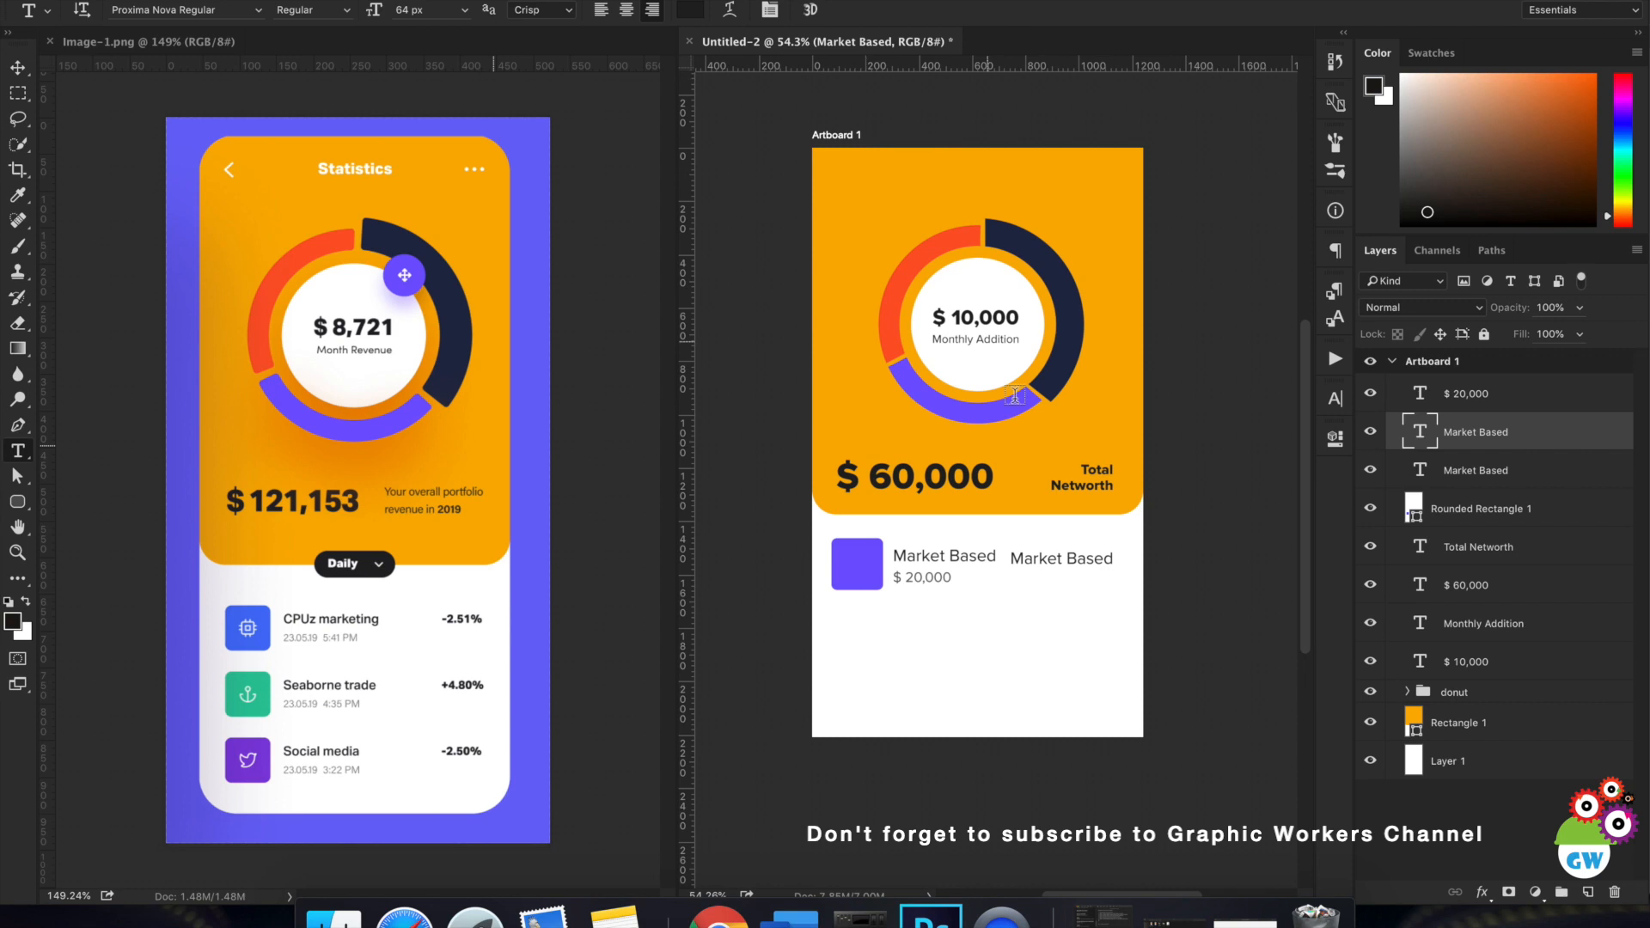
Replace the right-aligned Market Based copy's text with 33.33% and set its font size to 54 px.
{"action": "left_click", "coordinate": [1068, 550]}
{"action": "key", "text": "ctrl+a"}
{"action": "key", "text": "BackSpace"}
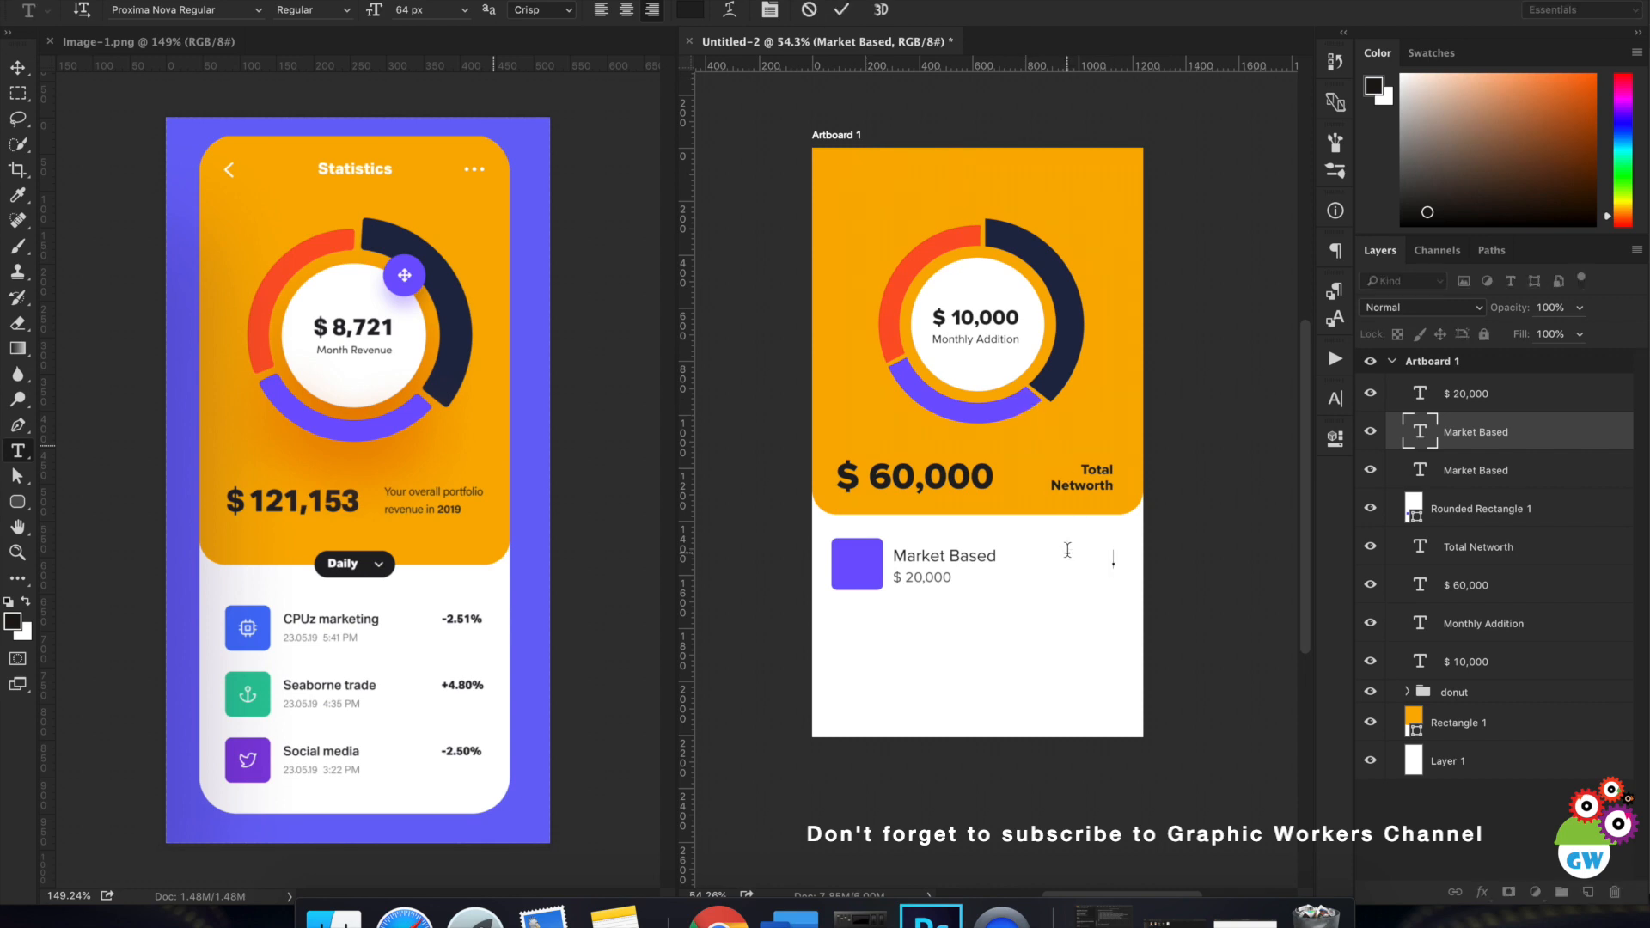
{"action": "type", "text": "33.33%"}
{"action": "key", "text": "ctrl+a"}
{"action": "left_click", "coordinate": [447, 9]}
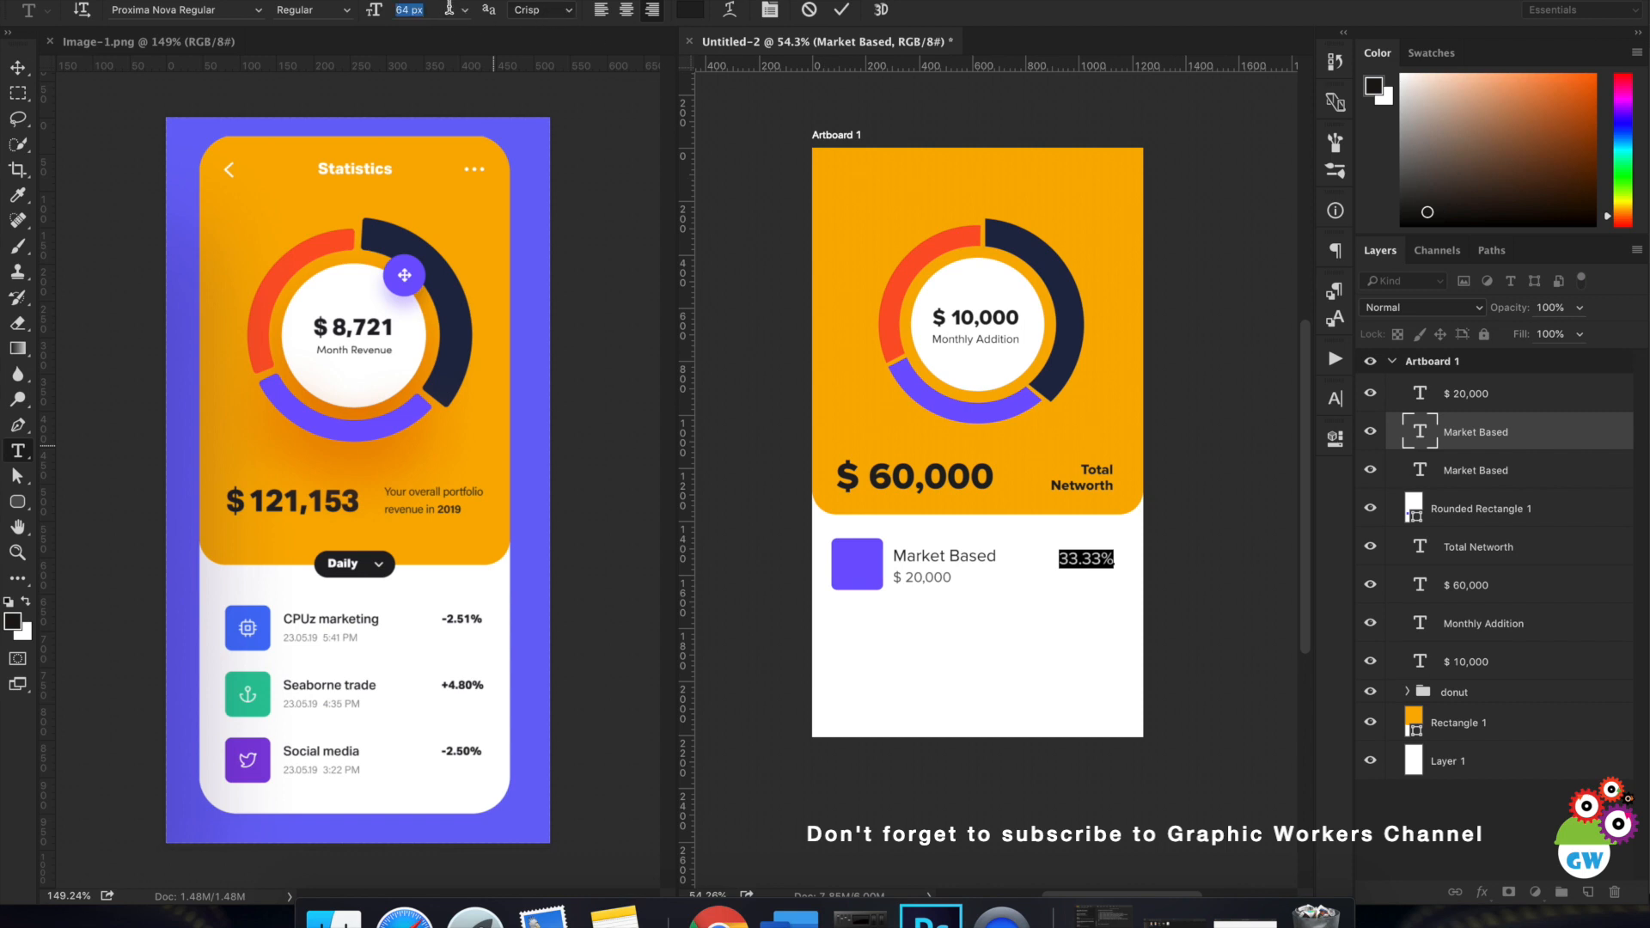
{"action": "type", "text": "54"}
{"action": "key", "text": "Return"}
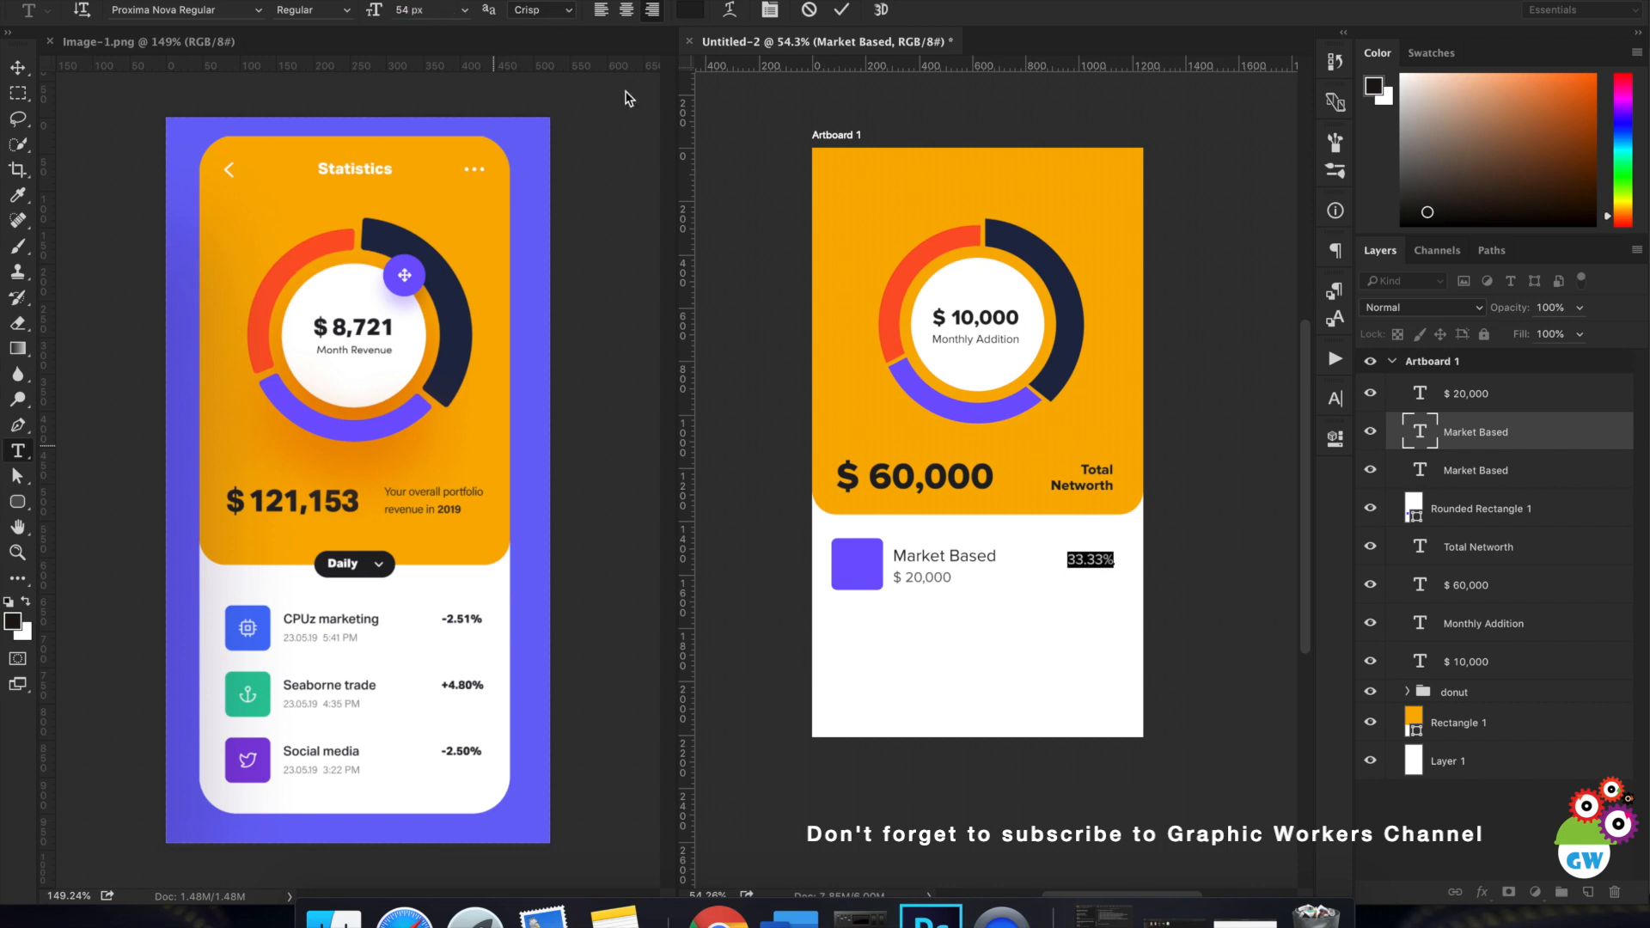
Set the 33.33% text to Bold and align it level with the Market Based title near the artboard's right edge.
{"action": "left_click", "coordinate": [1334, 401]}
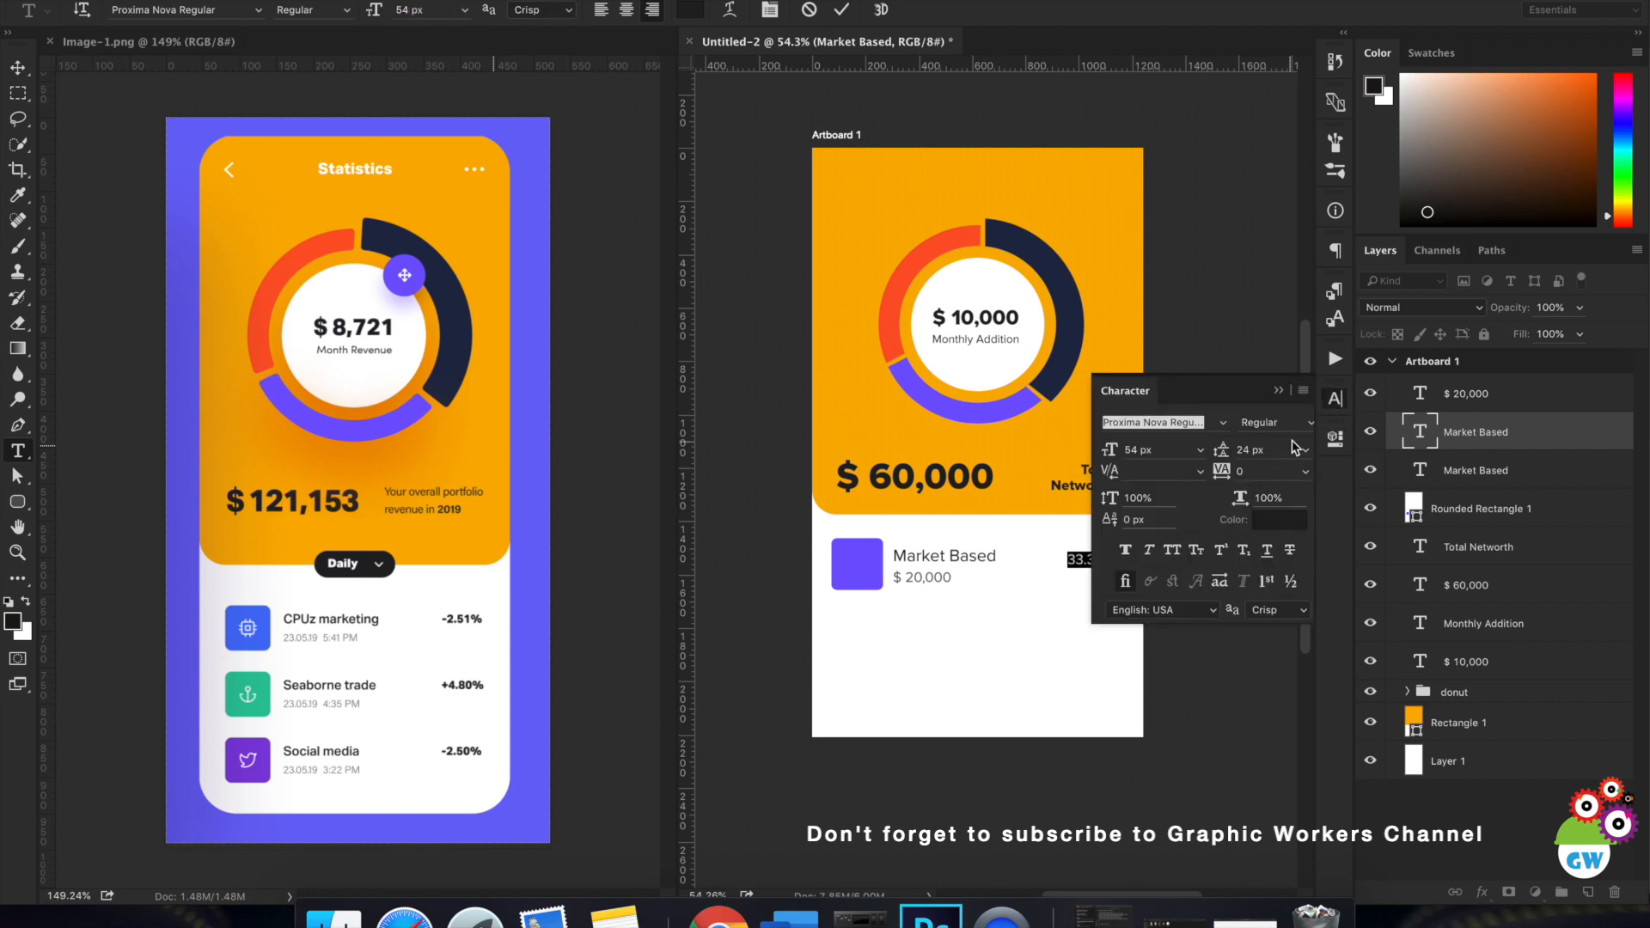
{"action": "left_click", "coordinate": [1306, 425]}
{"action": "left_click", "coordinate": [1260, 441]}
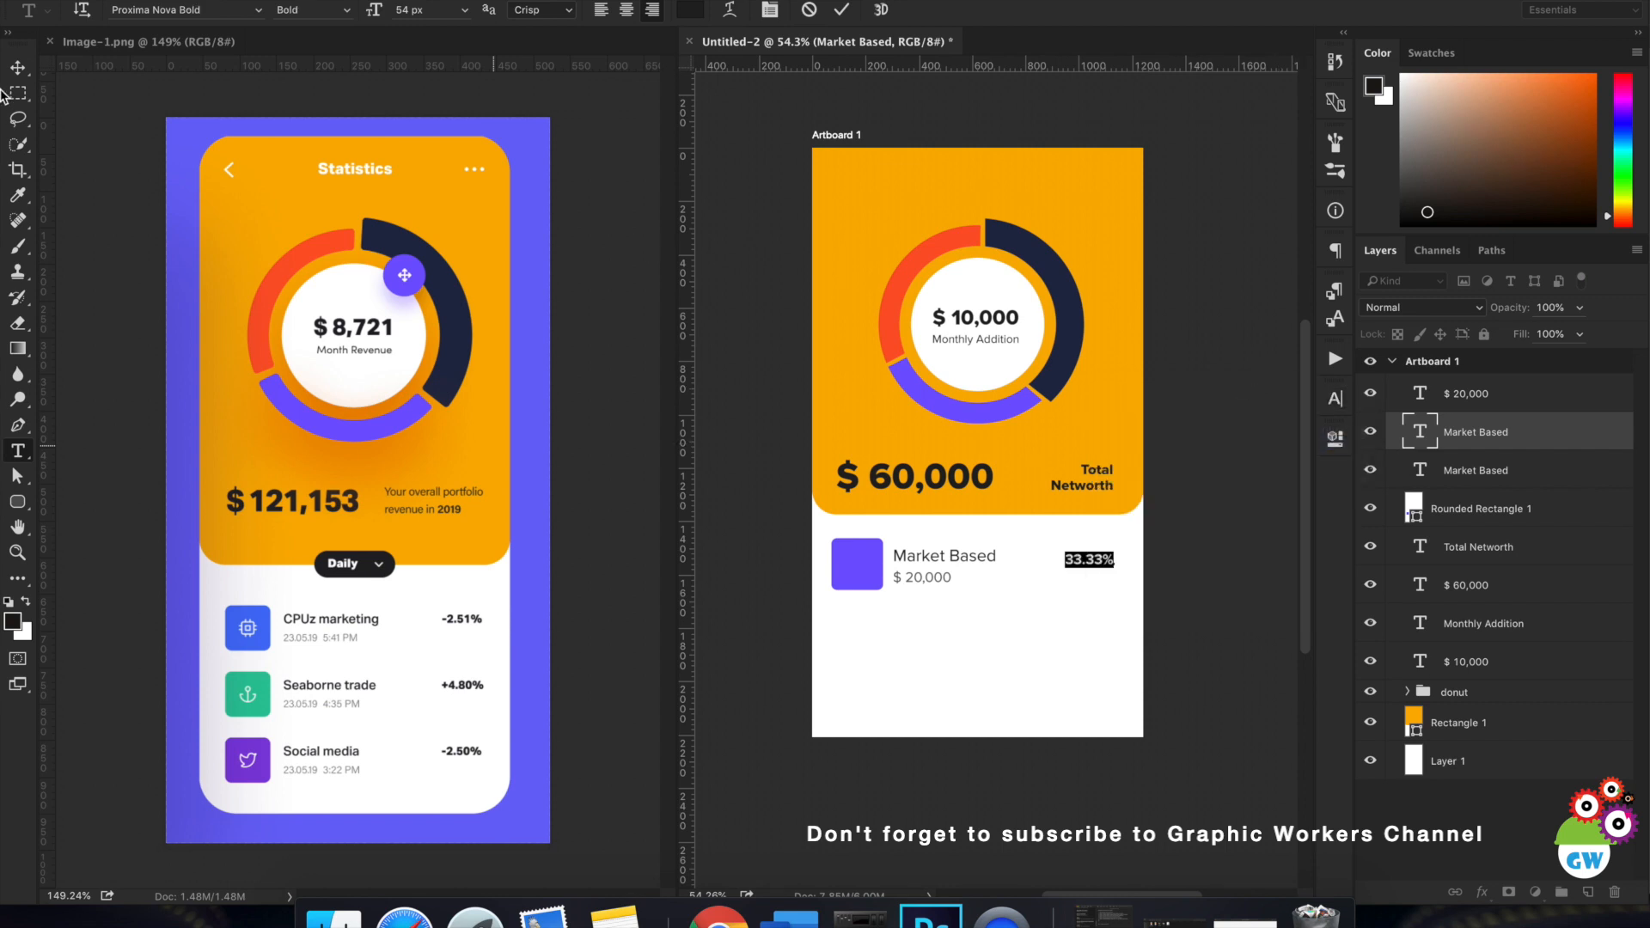
{"action": "left_click", "coordinate": [17, 67]}
{"action": "left_click_drag", "start_coordinate": [1084, 651], "coordinate": [1106, 653]}
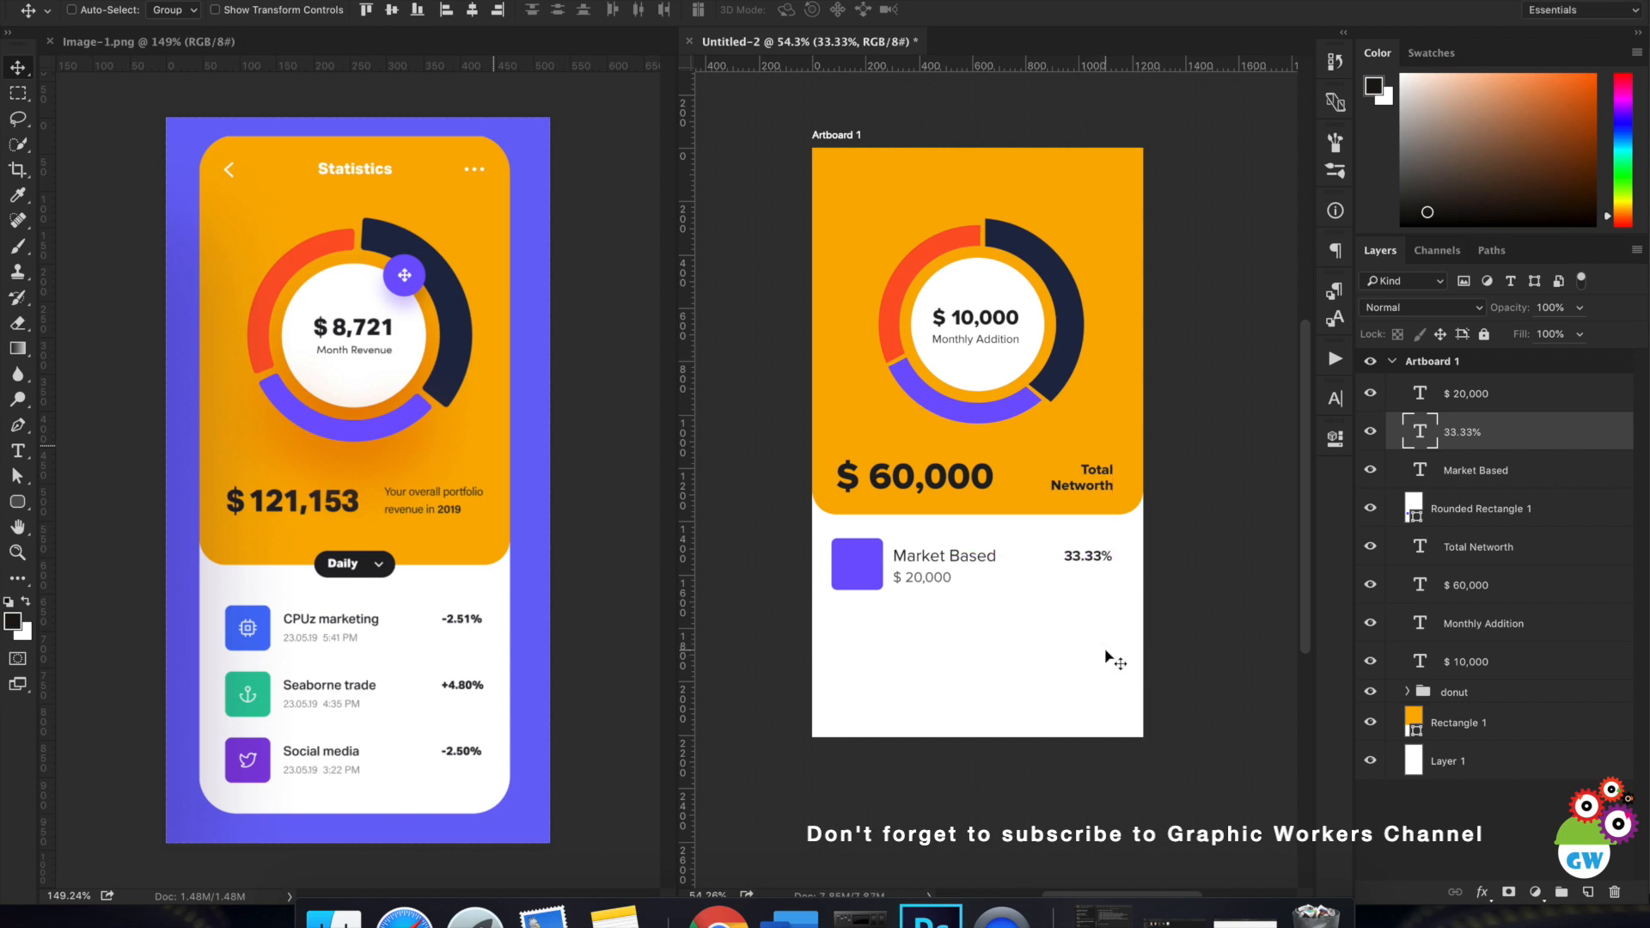
Group the entry's purple square, title, amount and percentage, and place a duplicate of the group directly below.
{"action": "left_click", "coordinate": [1496, 394], "text": "shift"}
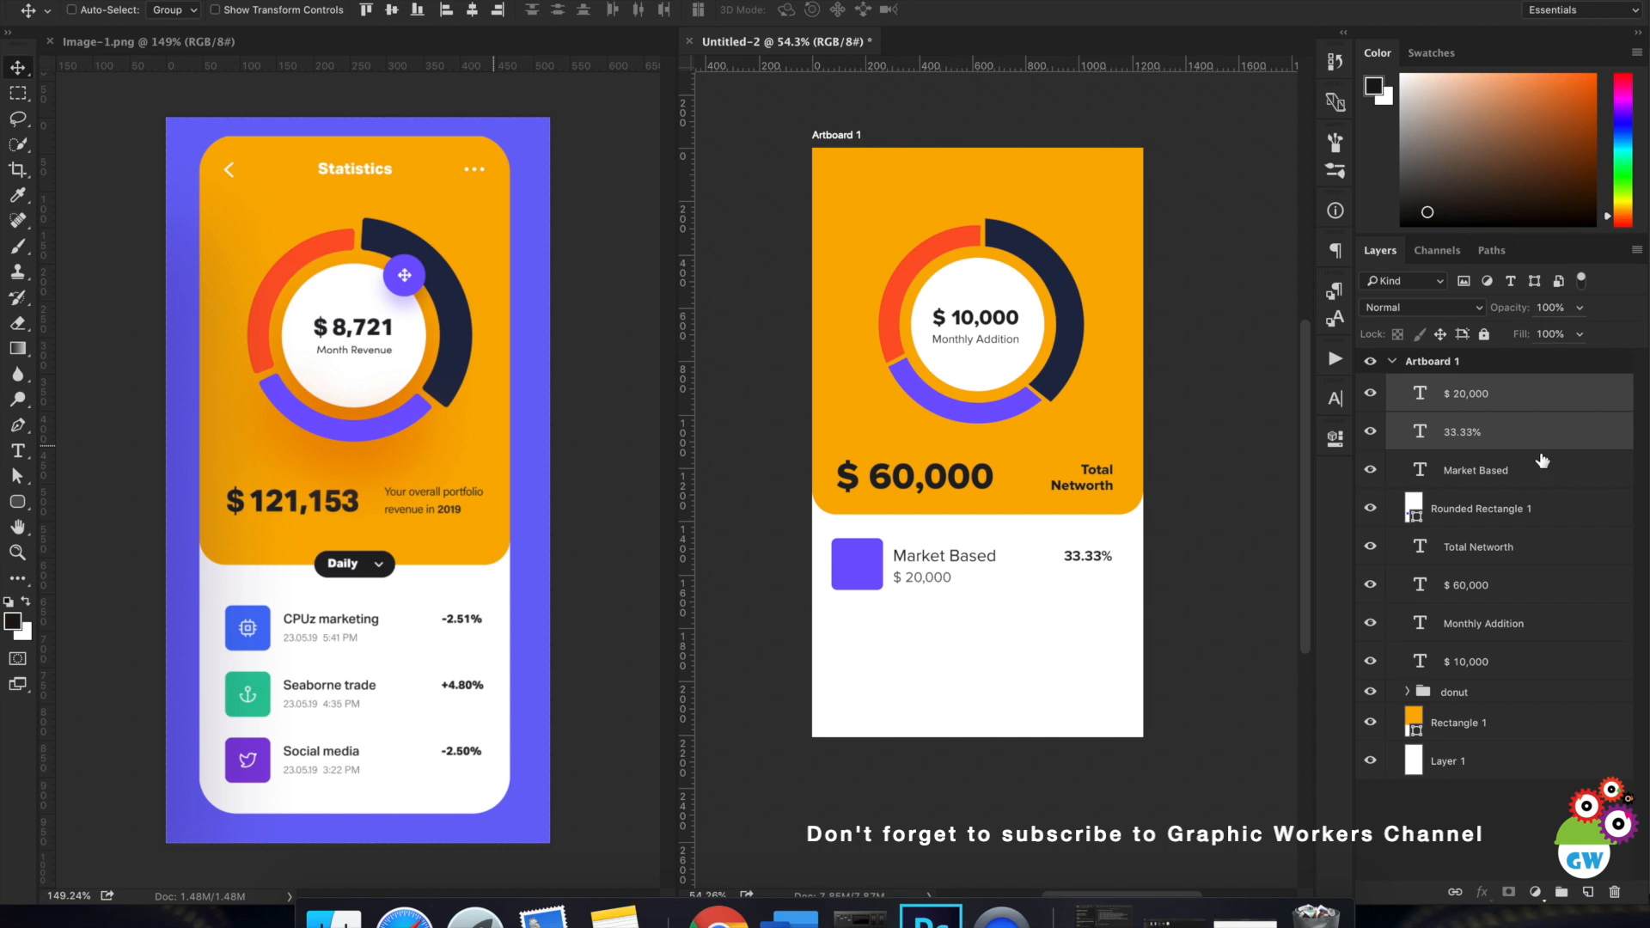
{"action": "left_click", "coordinate": [1505, 395]}
{"action": "left_click", "coordinate": [1496, 508], "text": "shift"}
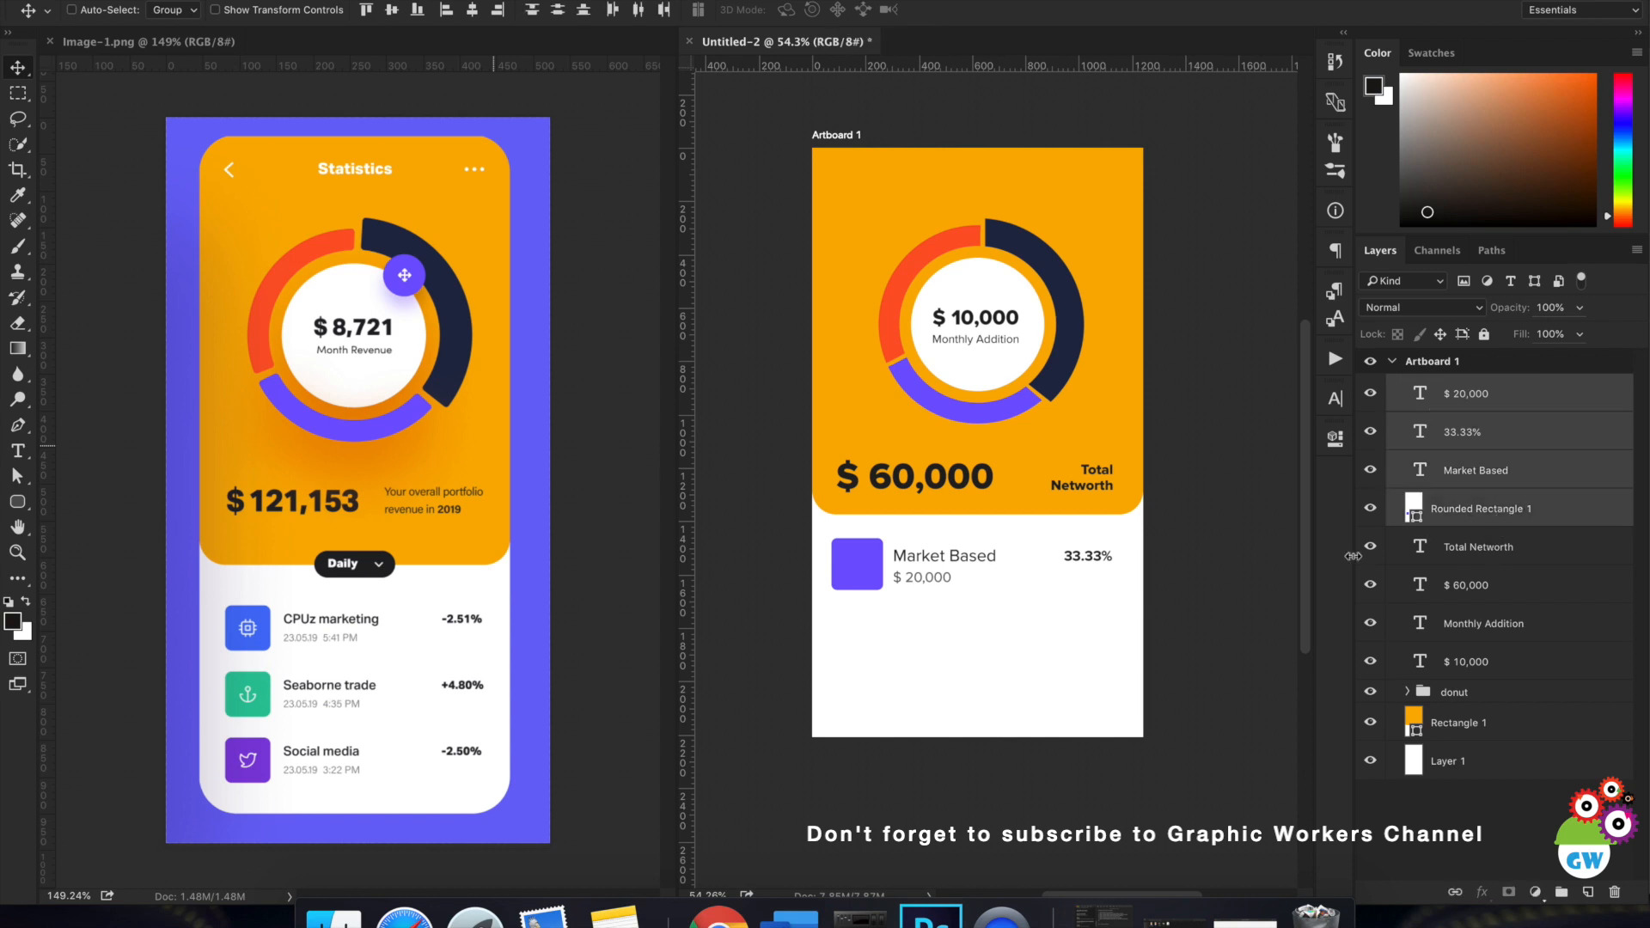
{"action": "key", "text": "super+g"}
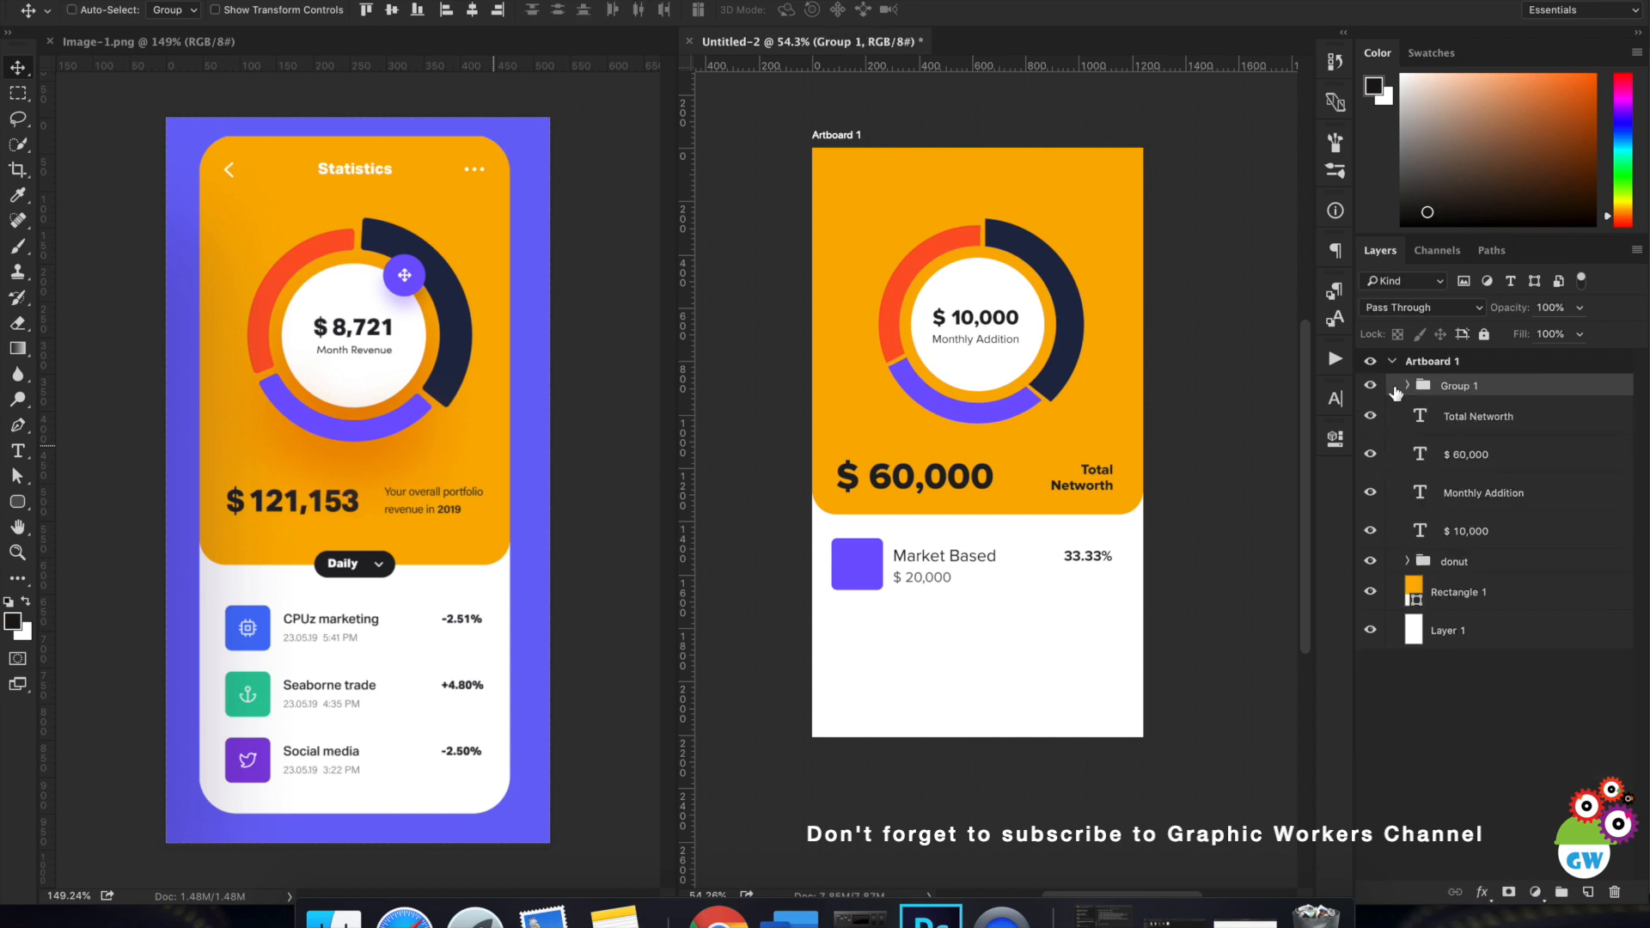
{"action": "left_click_drag", "start_coordinate": [1057, 578], "coordinate": [1057, 658], "text": "alt"}
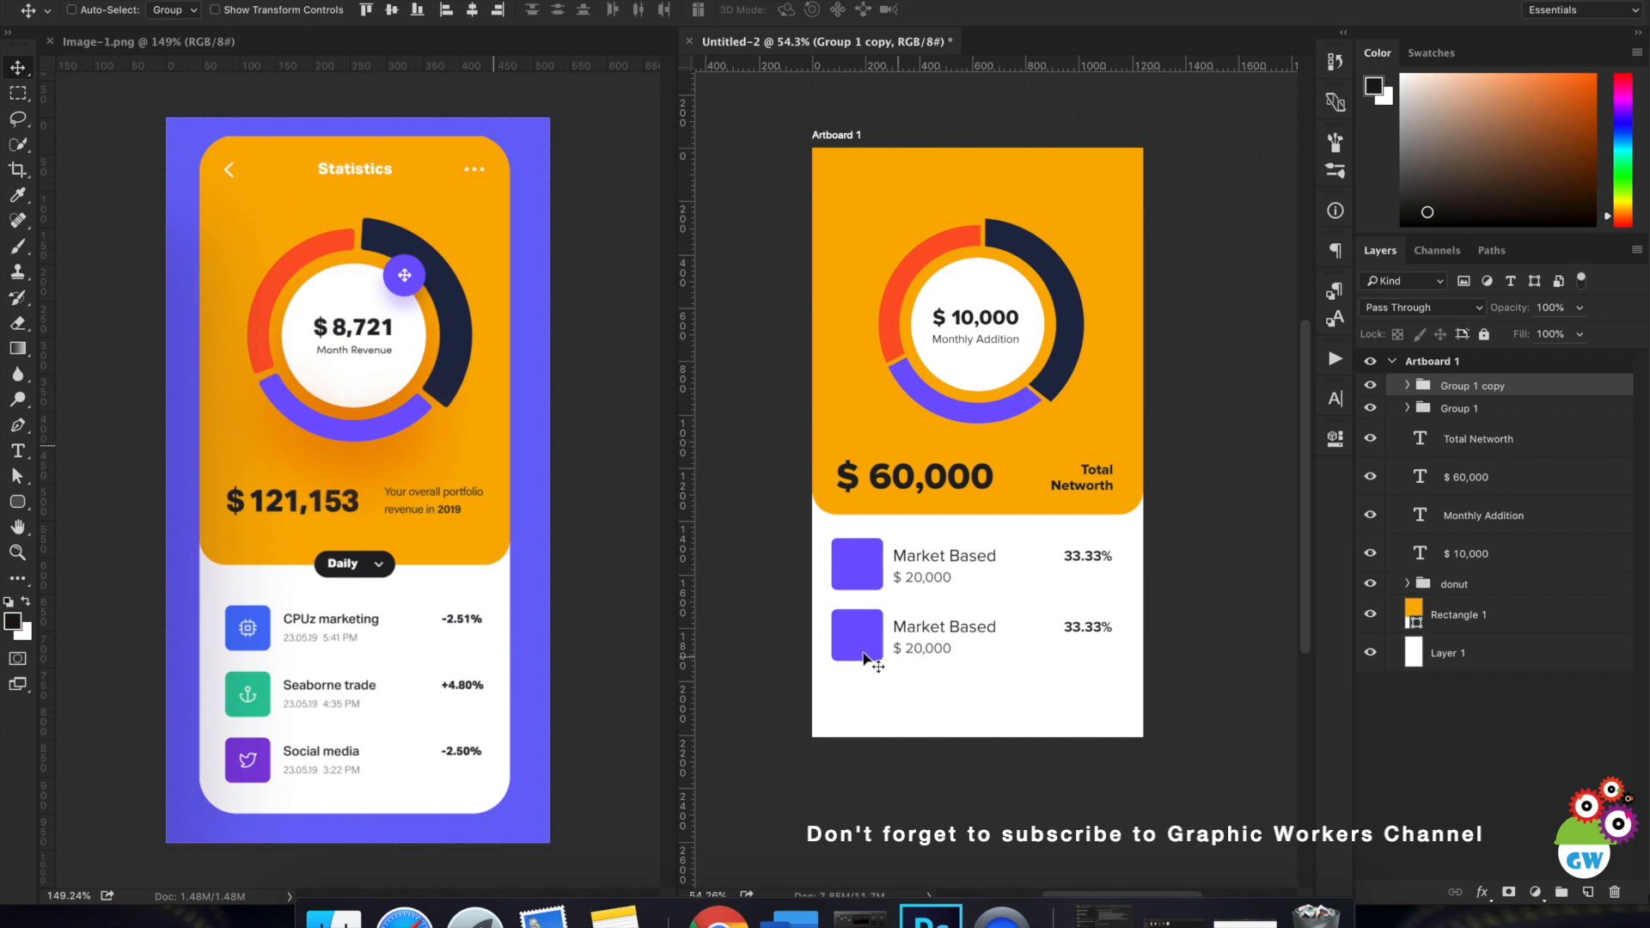
Recolour the second entry's square with the red-orange sampled from the ring chart.
{"action": "left_click", "coordinate": [862, 651], "text": "super"}
{"action": "double_click", "coordinate": [1429, 531]}
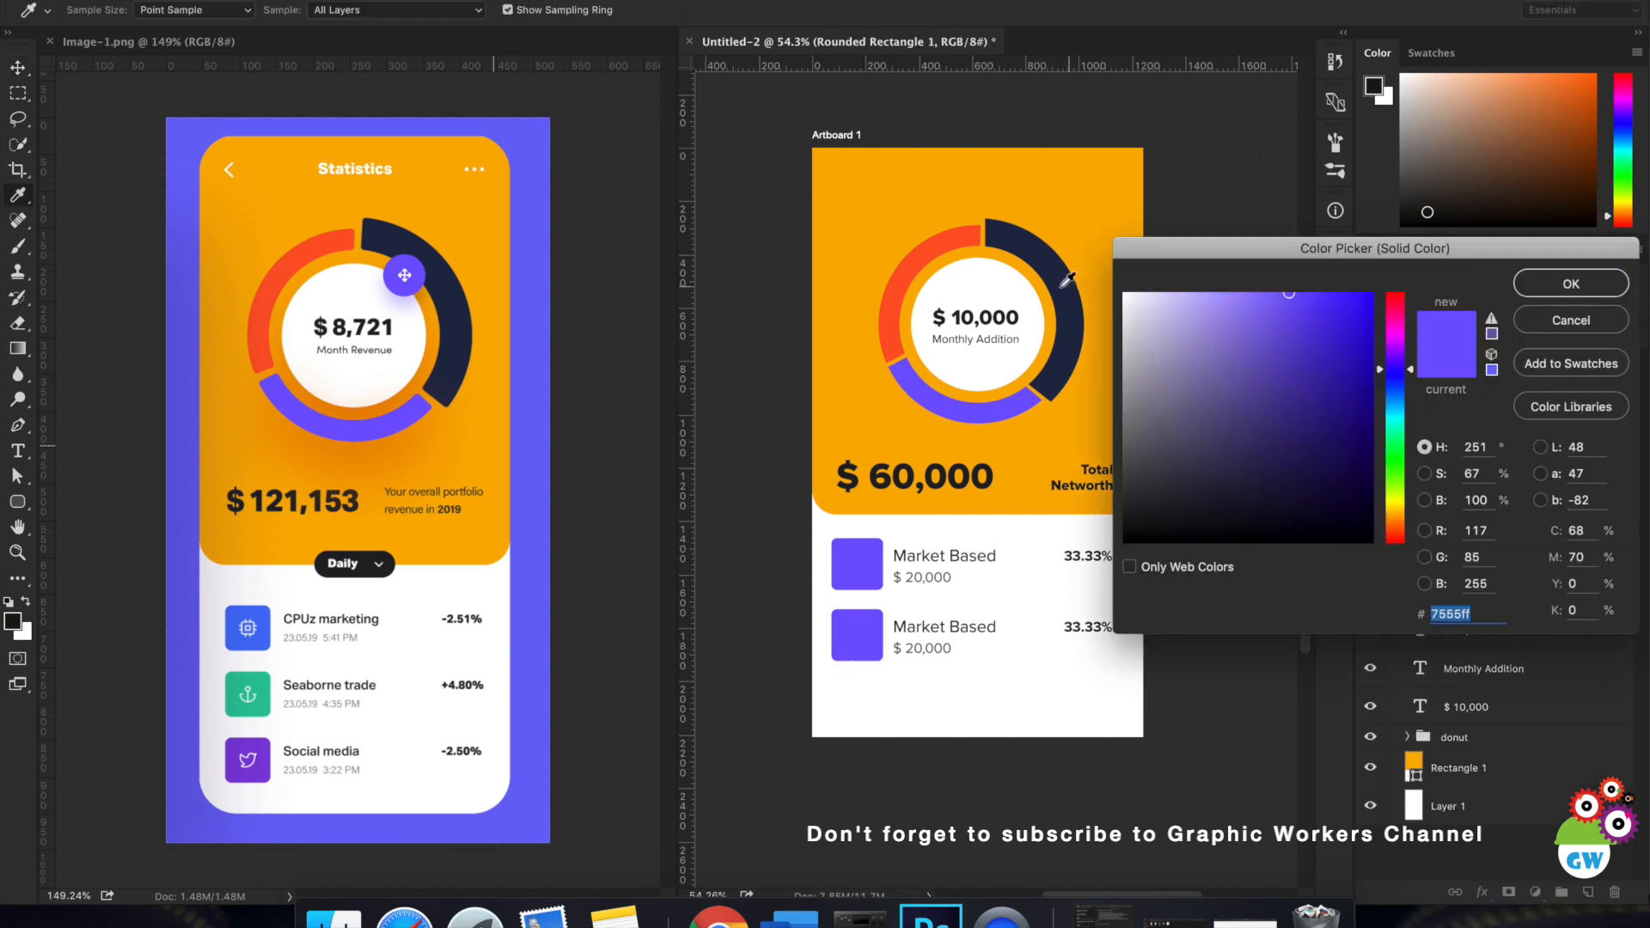
{"action": "left_click", "coordinate": [944, 252]}
{"action": "left_click", "coordinate": [1561, 282]}
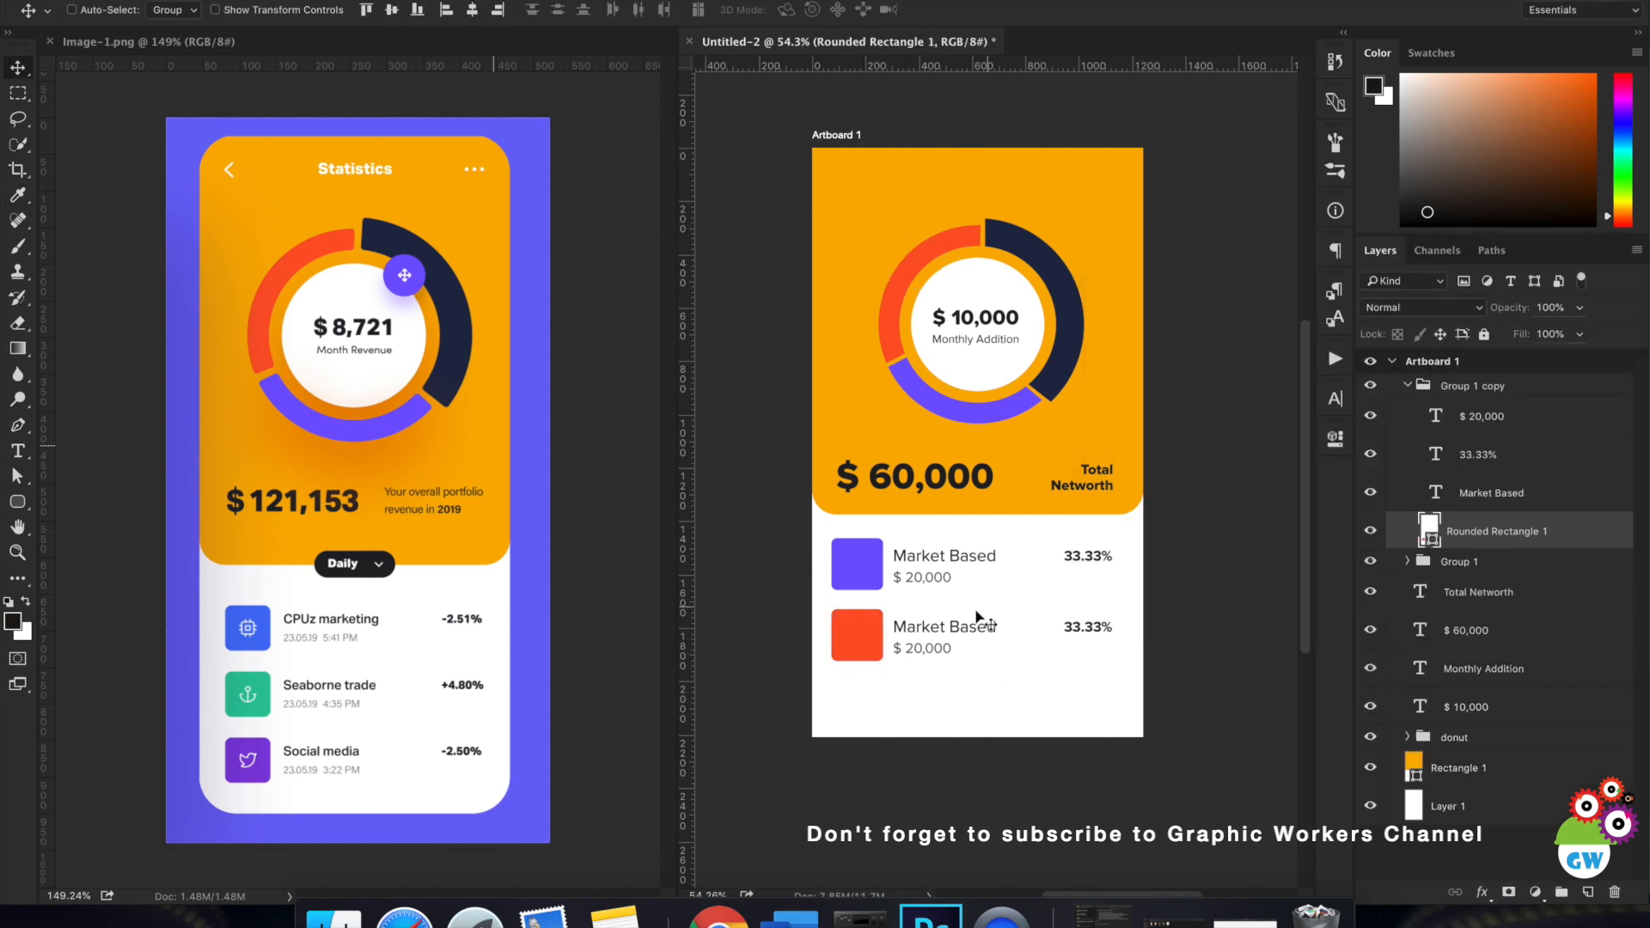
Change the second entry's title to Bank Investments and copy its text.
{"action": "key", "text": "t"}
{"action": "double_click", "coordinate": [924, 627]}
{"action": "triple_click", "coordinate": [931, 625]}
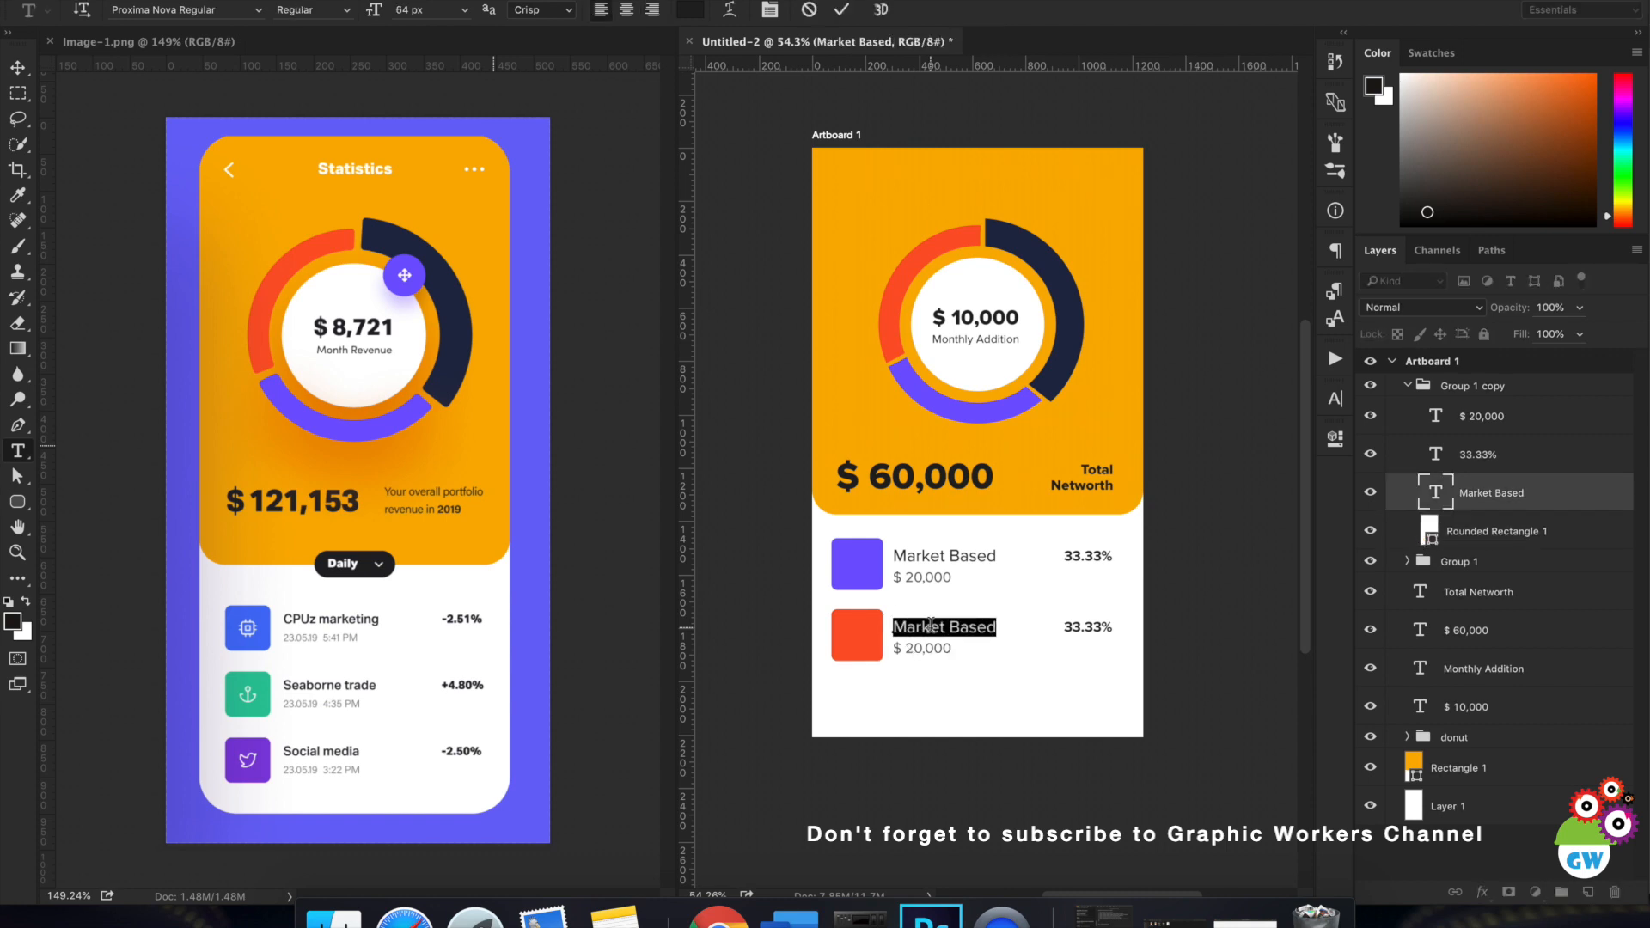
{"action": "type", "text": "Bank investments"}
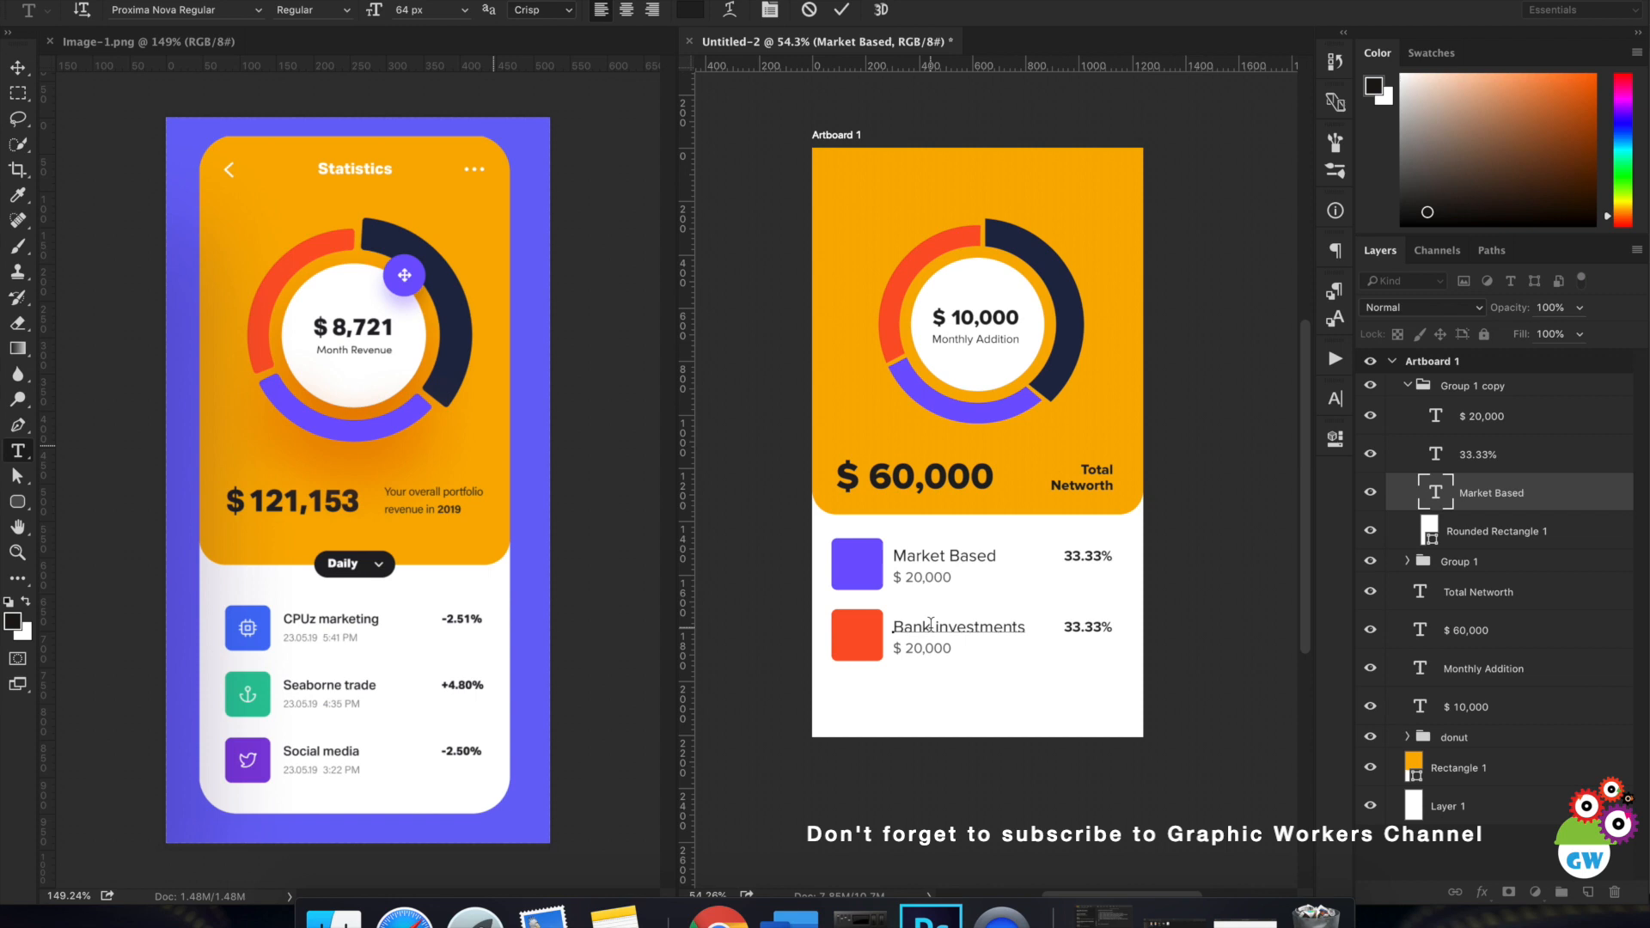
{"action": "left_click", "coordinate": [938, 628]}
{"action": "key", "text": "BackSpace"}
{"action": "type", "text": "I"}
{"action": "key", "text": "ctrl+a"}
{"action": "key", "text": "ctrl+c"}
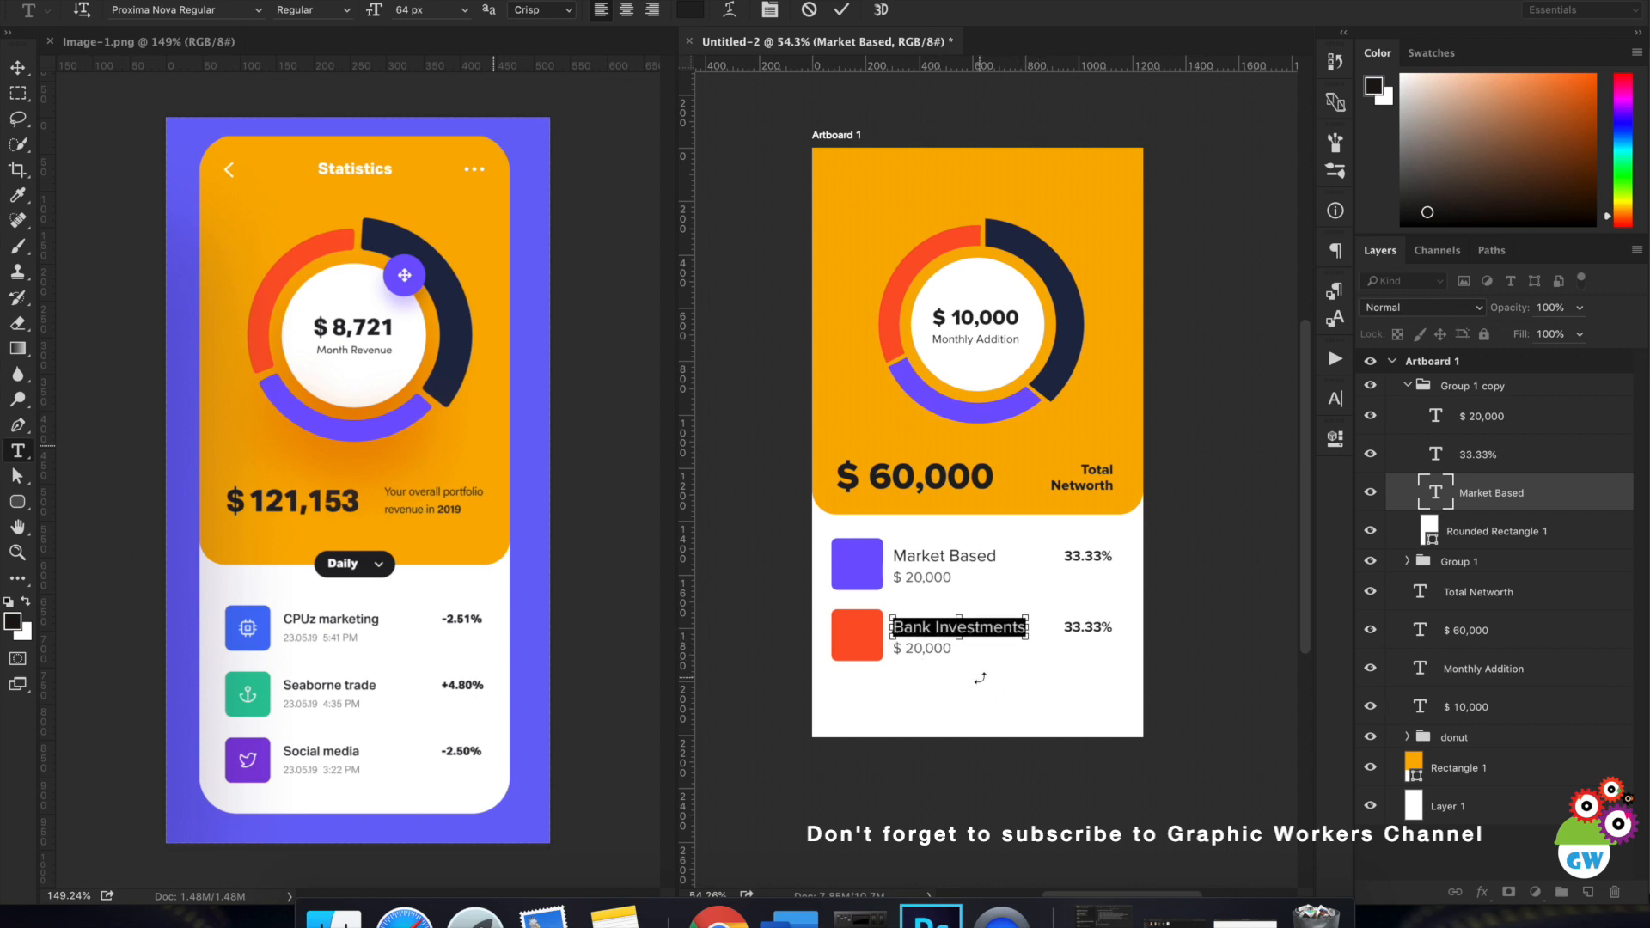
{"action": "left_click", "coordinate": [842, 10]}
Change the first entry's title to Market Investments.
{"action": "left_click", "coordinate": [930, 554]}
{"action": "key", "text": "ctrl+a"}
{"action": "key", "text": "ctrl+v"}
{"action": "double_click", "coordinate": [922, 554]}
{"action": "type", "text": "Market"}
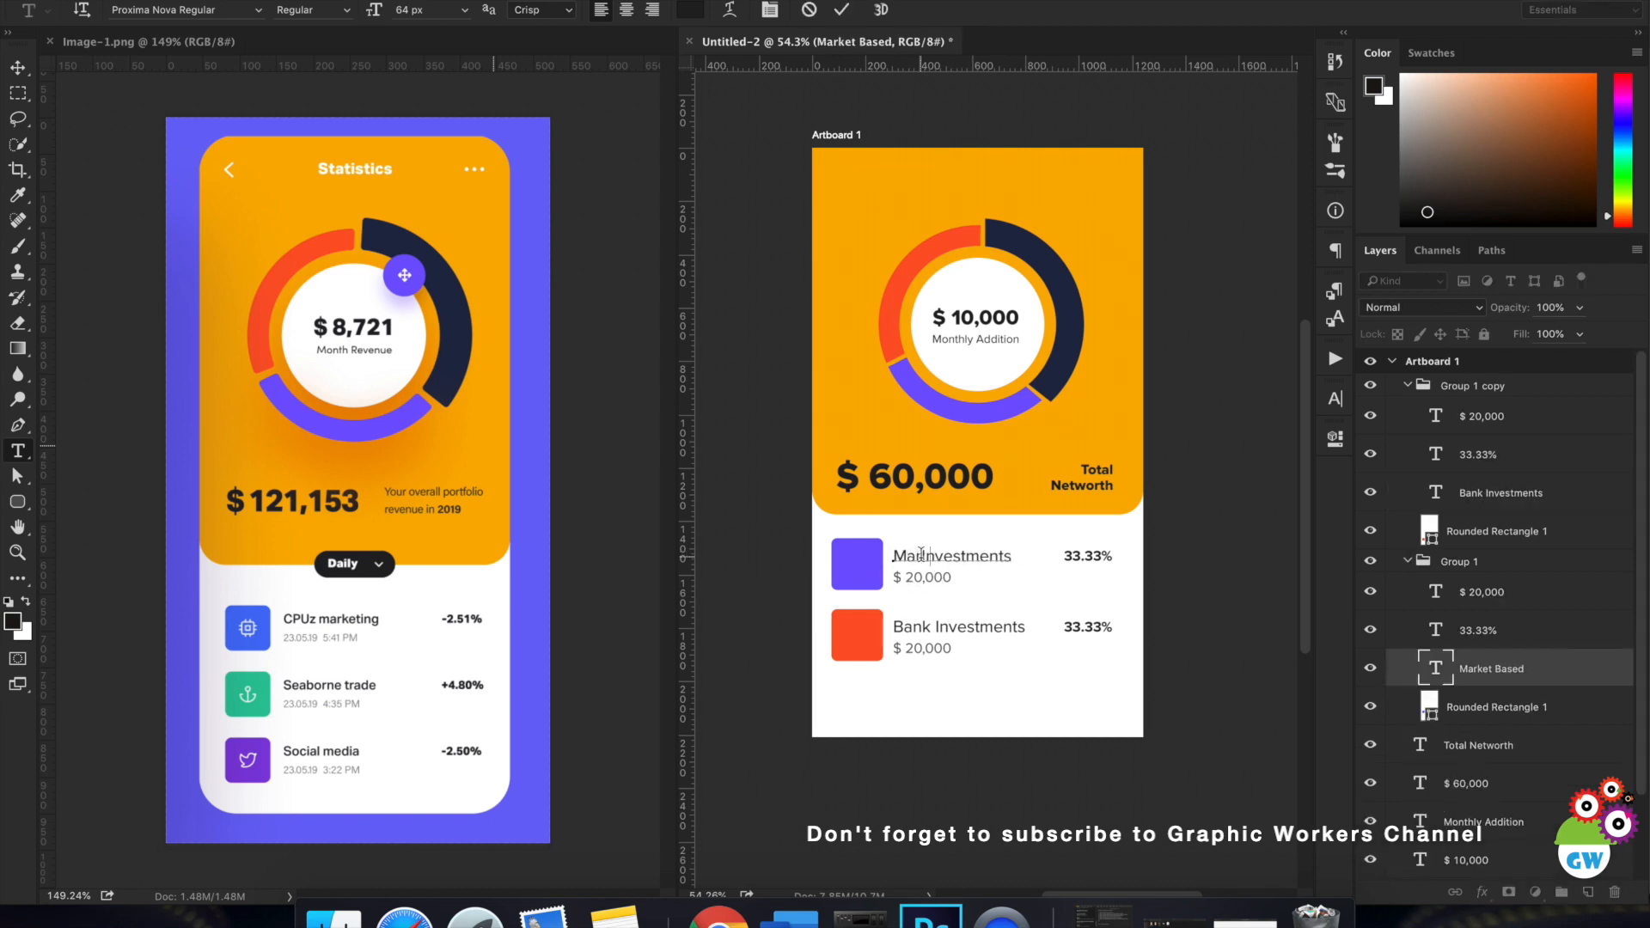
{"action": "left_click", "coordinate": [848, 7]}
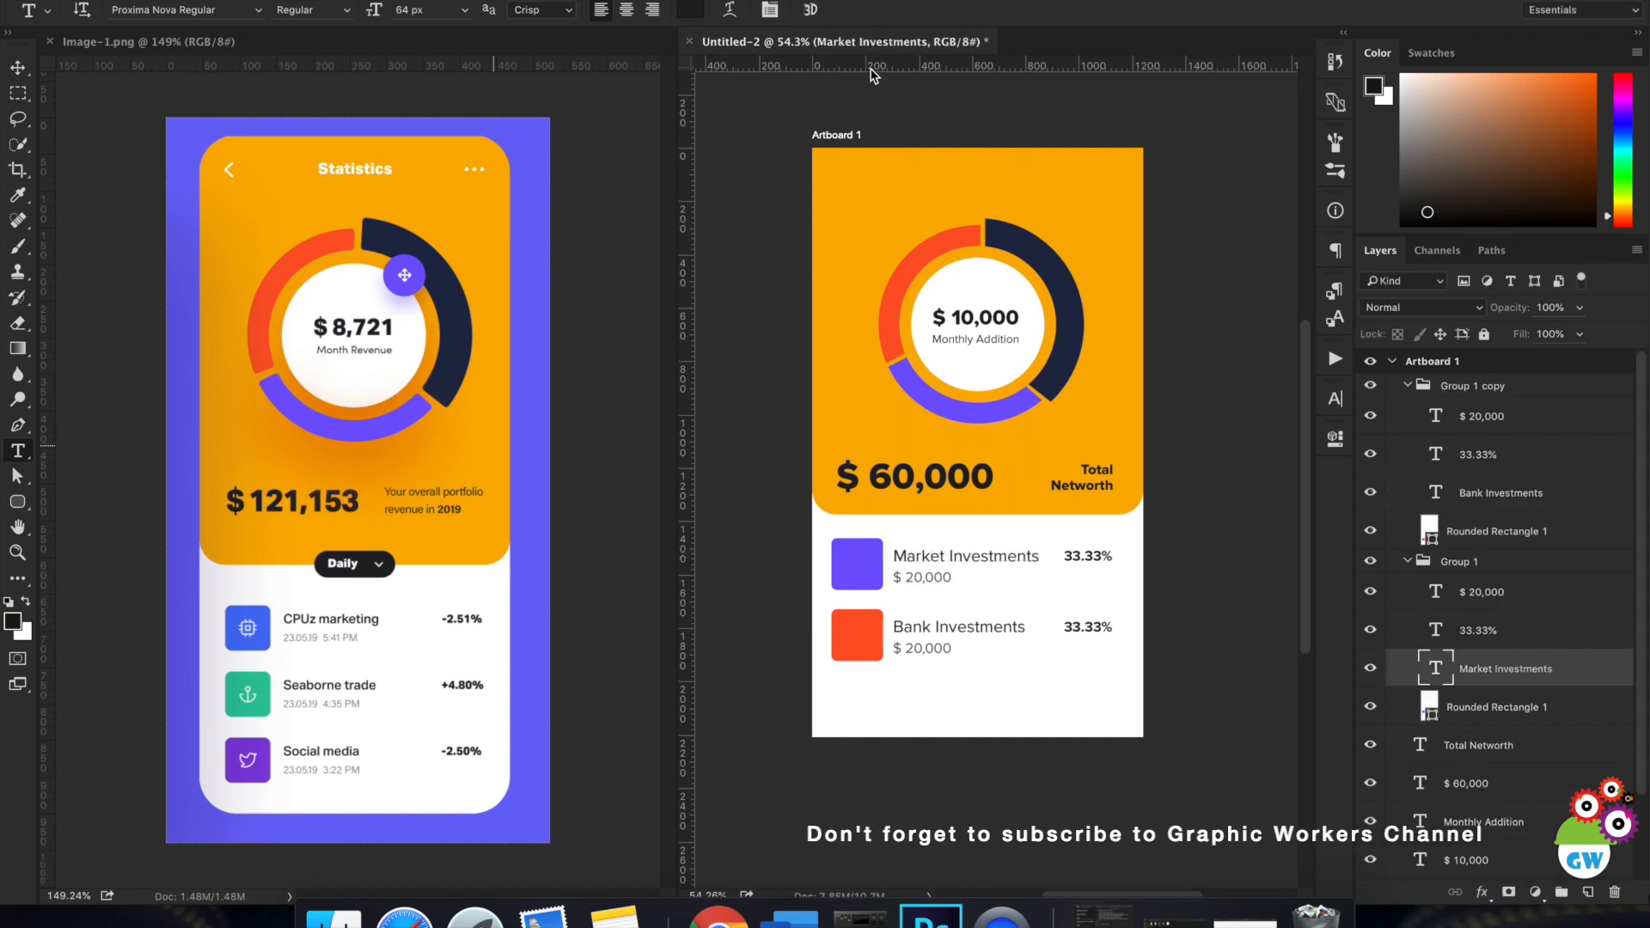
{"action": "key", "text": "v"}
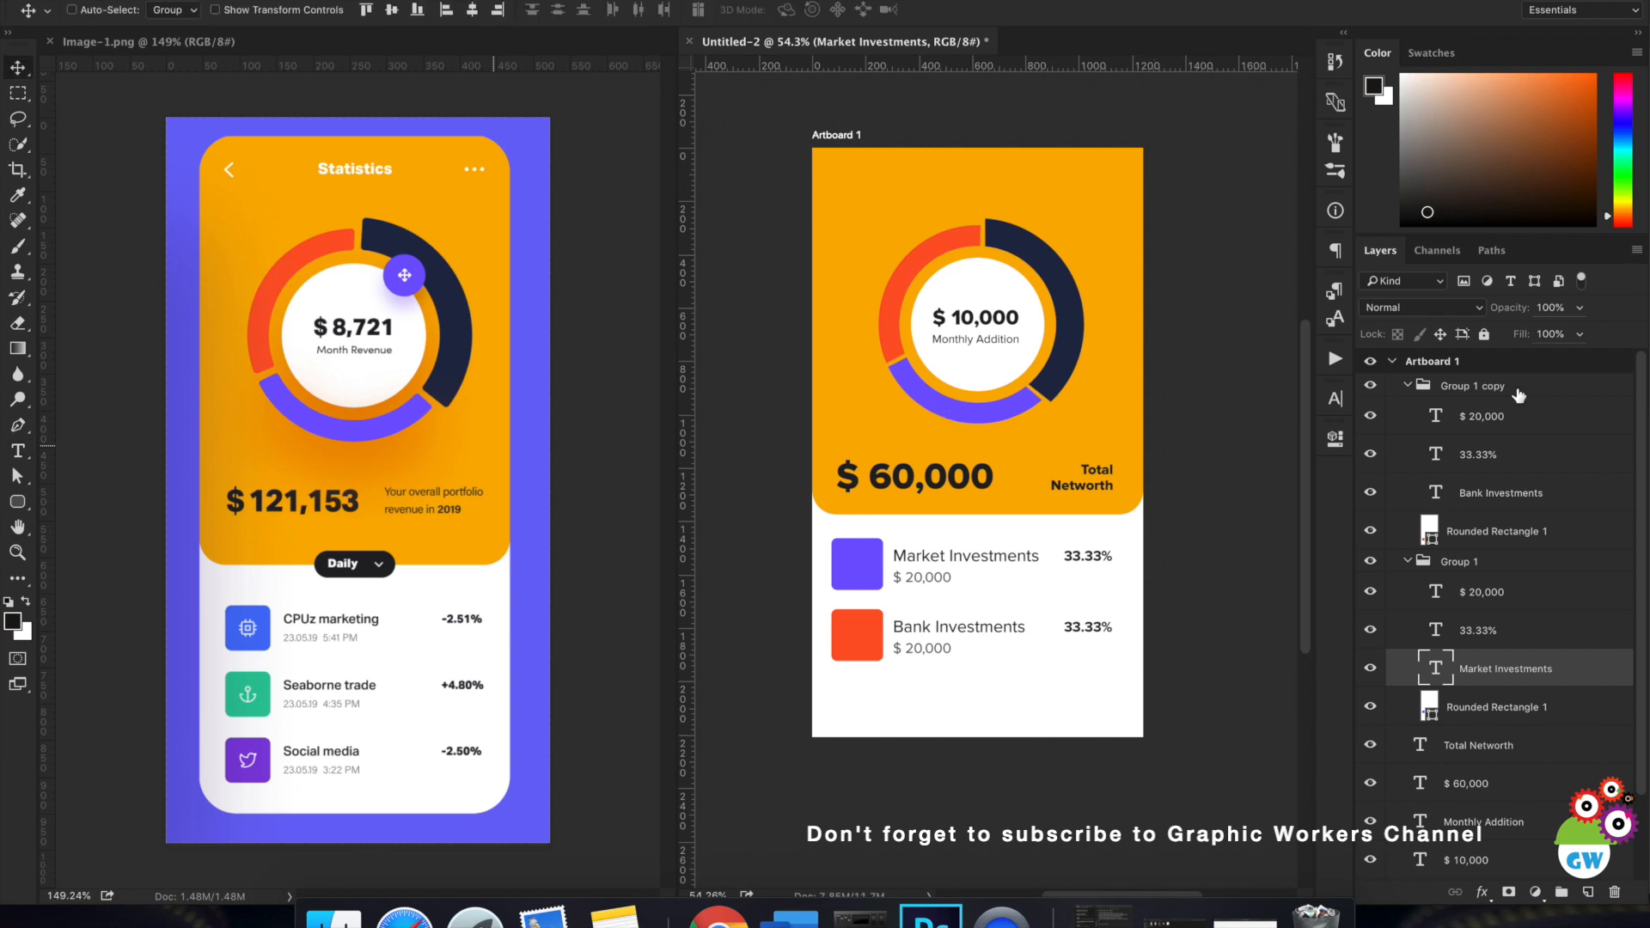
Duplicate the Bank Investments entry group and place the copy directly below as a third entry.
{"action": "left_click", "coordinate": [1408, 386]}
{"action": "left_click", "coordinate": [1408, 408]}
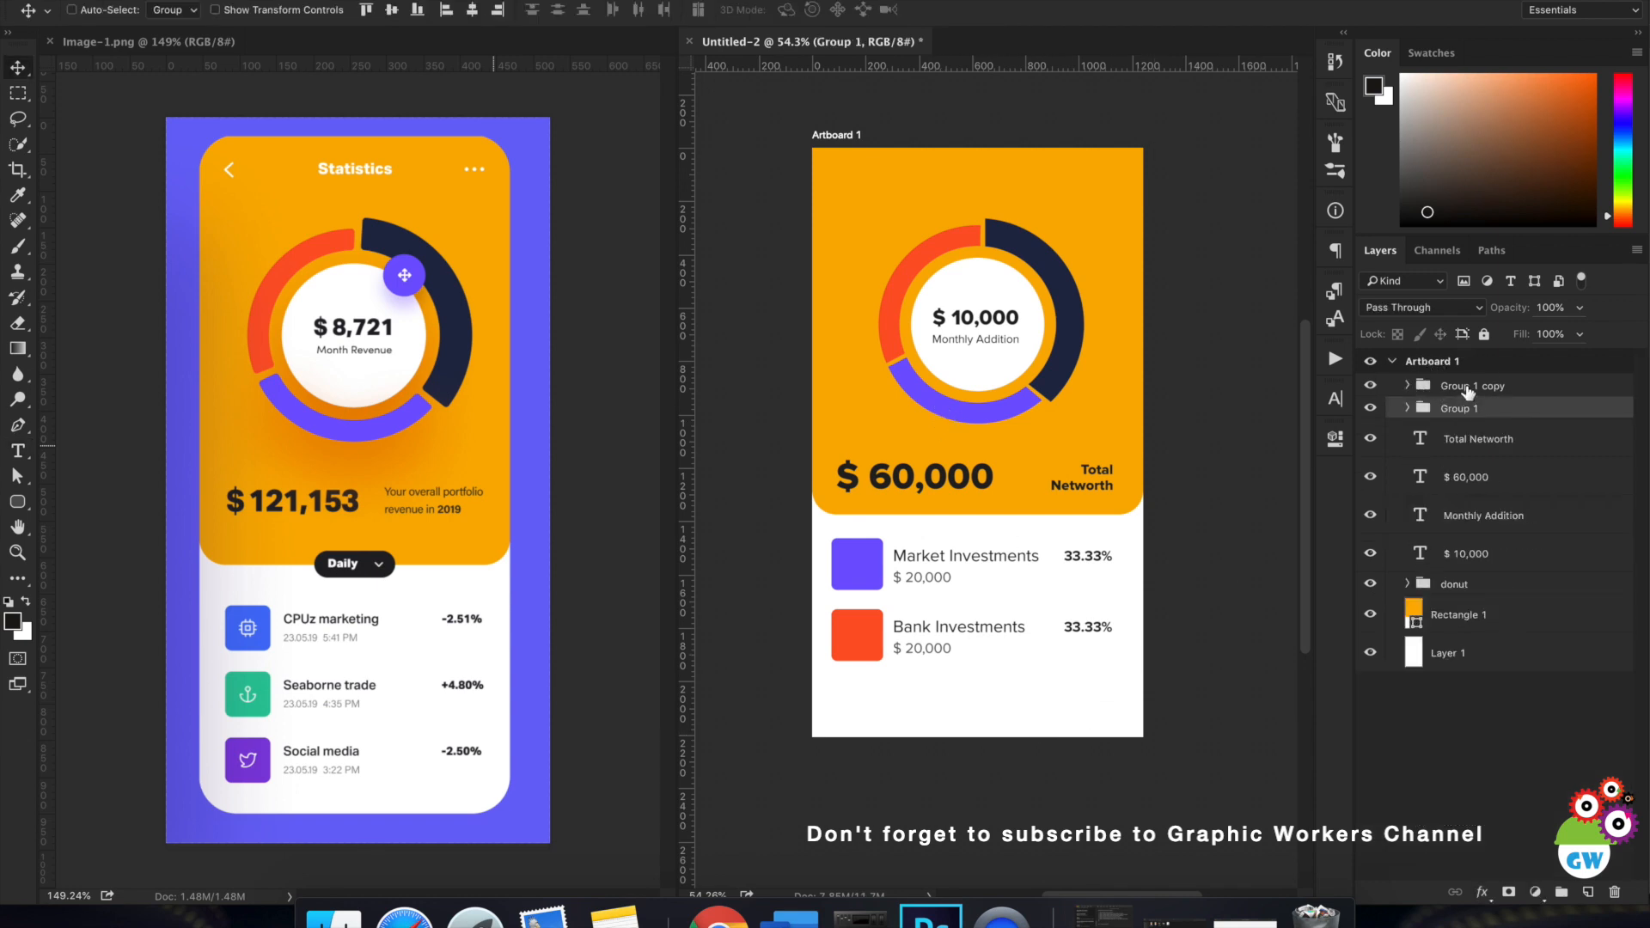
{"action": "left_click", "coordinate": [1469, 390]}
{"action": "key", "text": "super+j"}
{"action": "left_click_drag", "start_coordinate": [1053, 640], "coordinate": [1046, 706]}
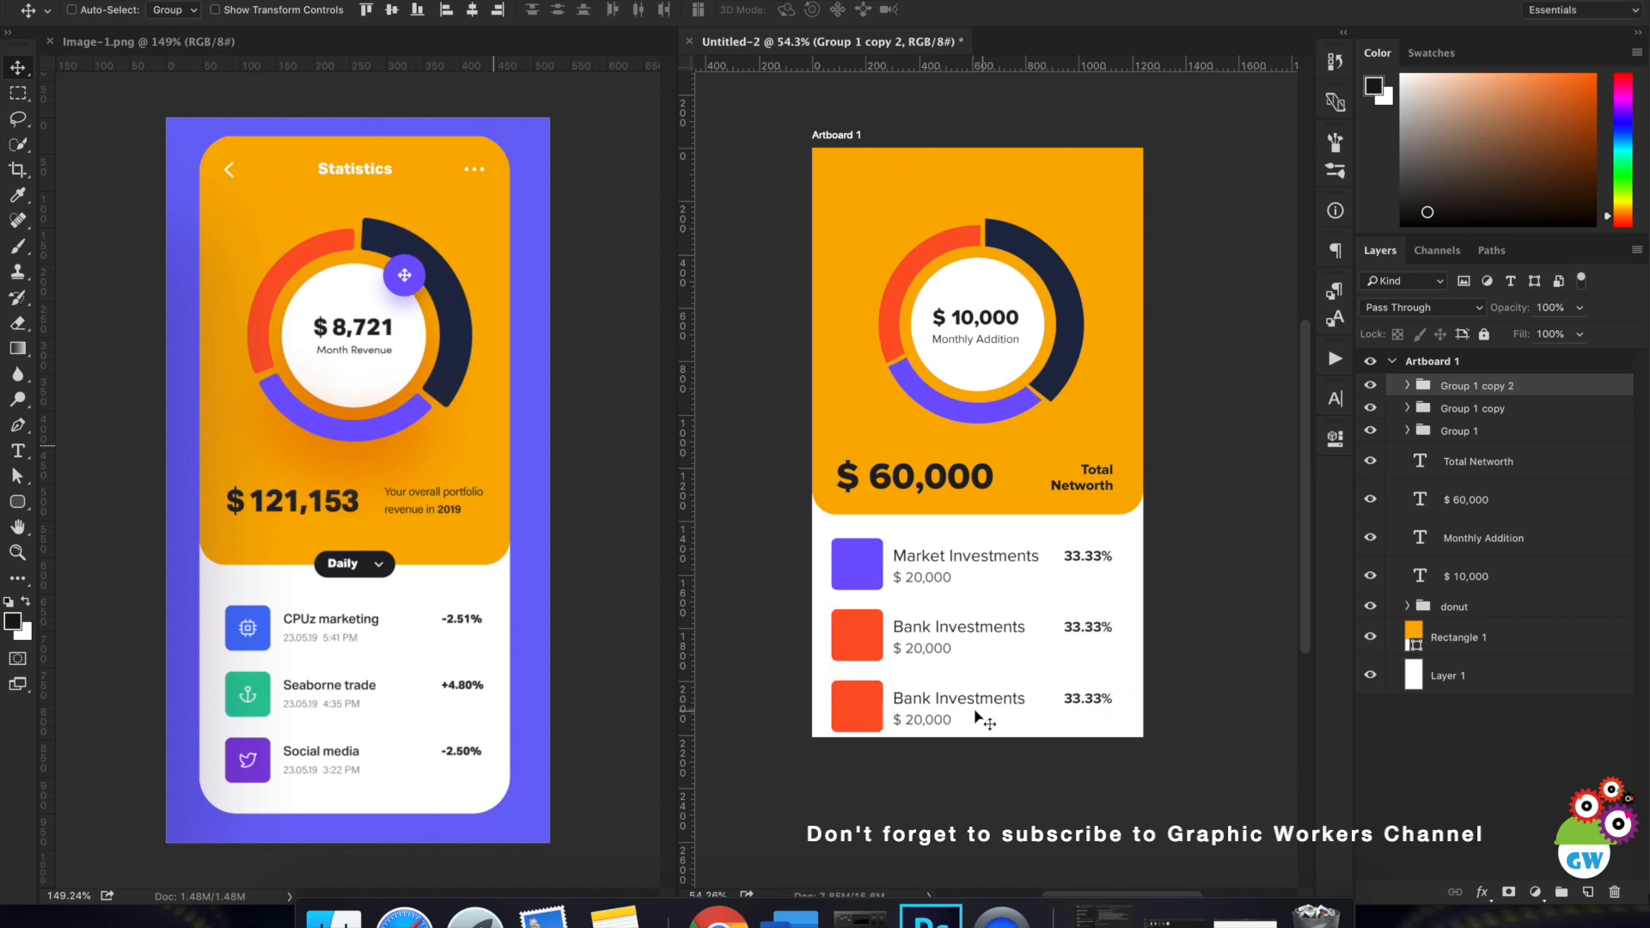
Change the third entry's title to Property Investments.
{"action": "key", "text": "t"}
{"action": "double_click", "coordinate": [912, 698]}
{"action": "type", "text": "Property"}
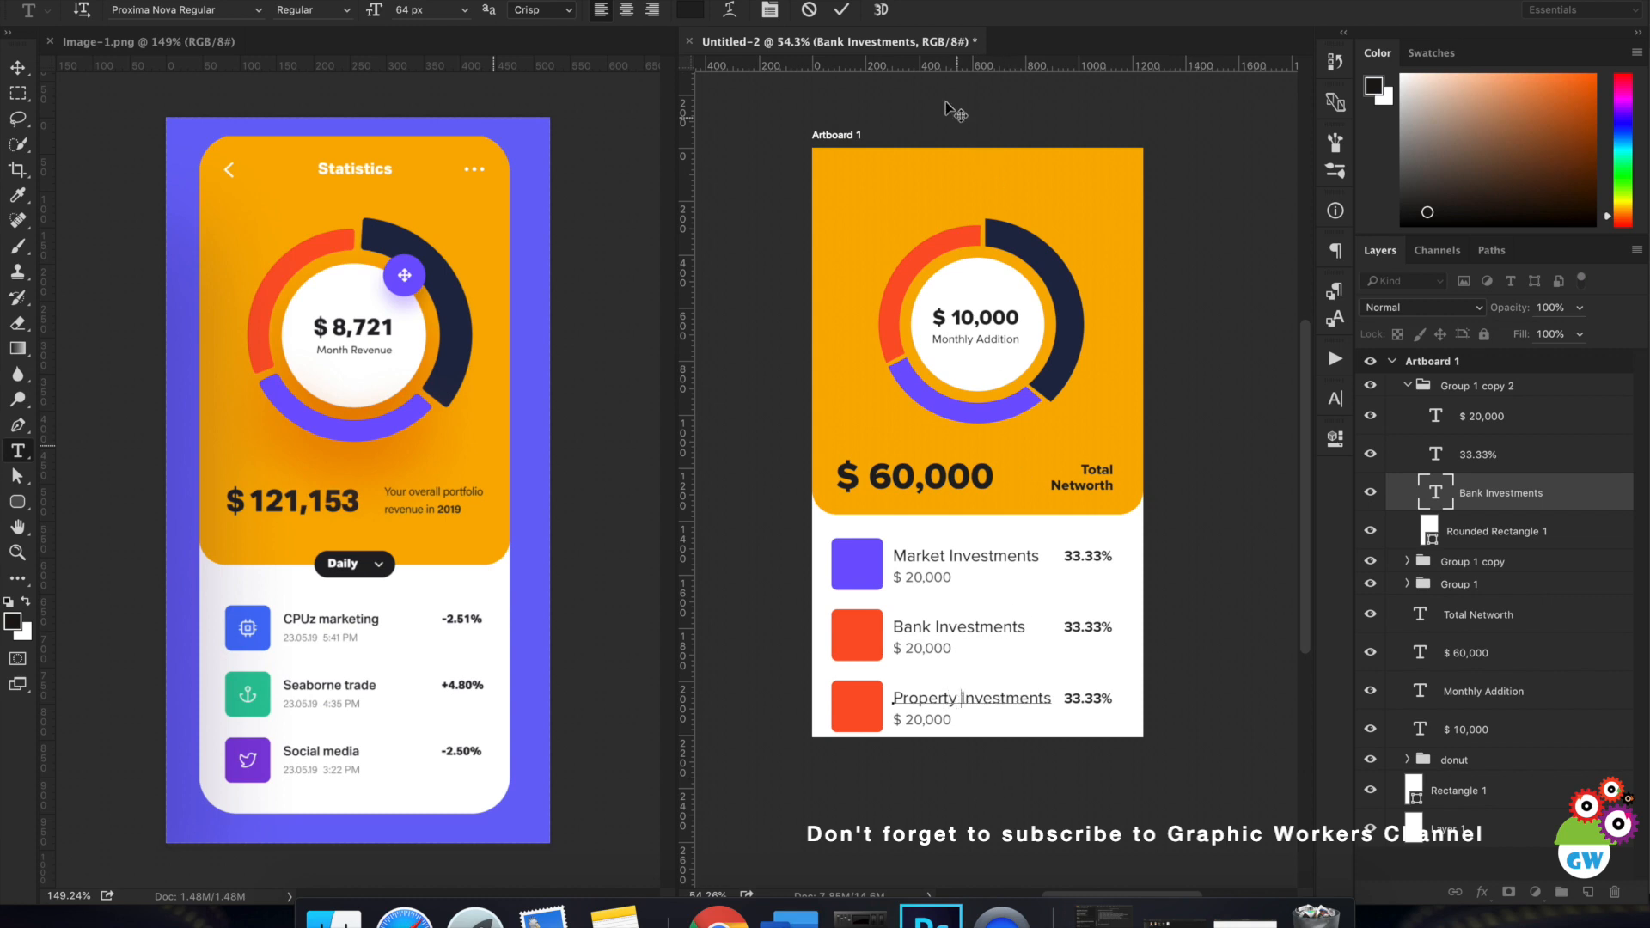
{"action": "key", "text": "super+Return"}
{"action": "key", "text": "v"}
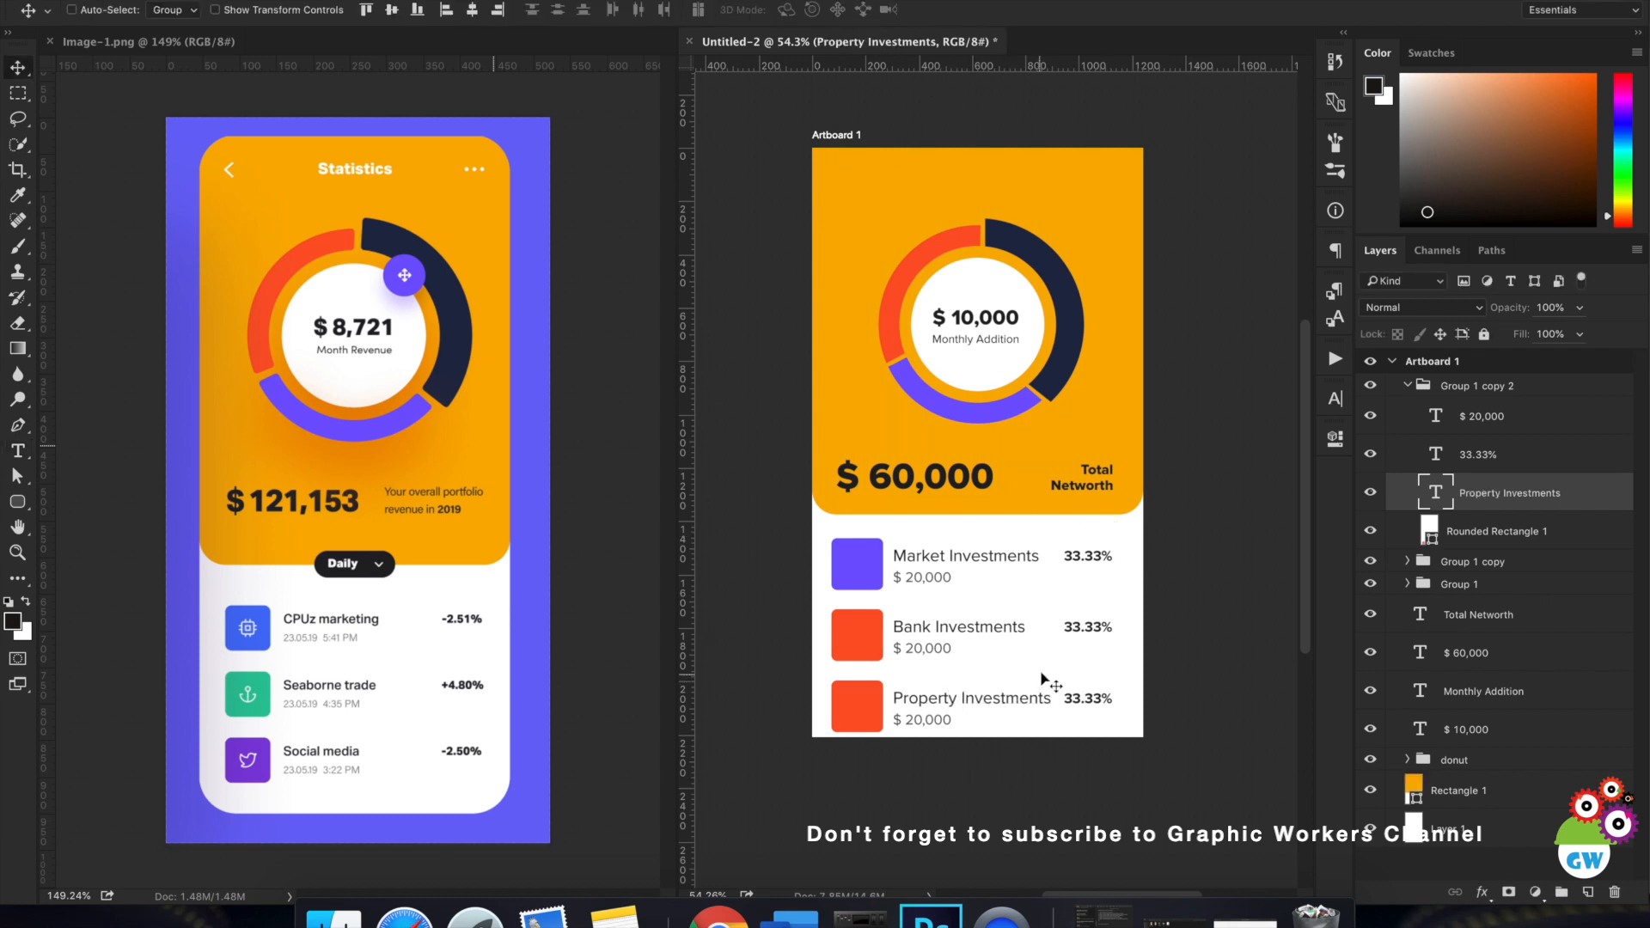
Extend the artboard's lower edge downward to leave white space below the third entry.
{"action": "key", "text": "c"}
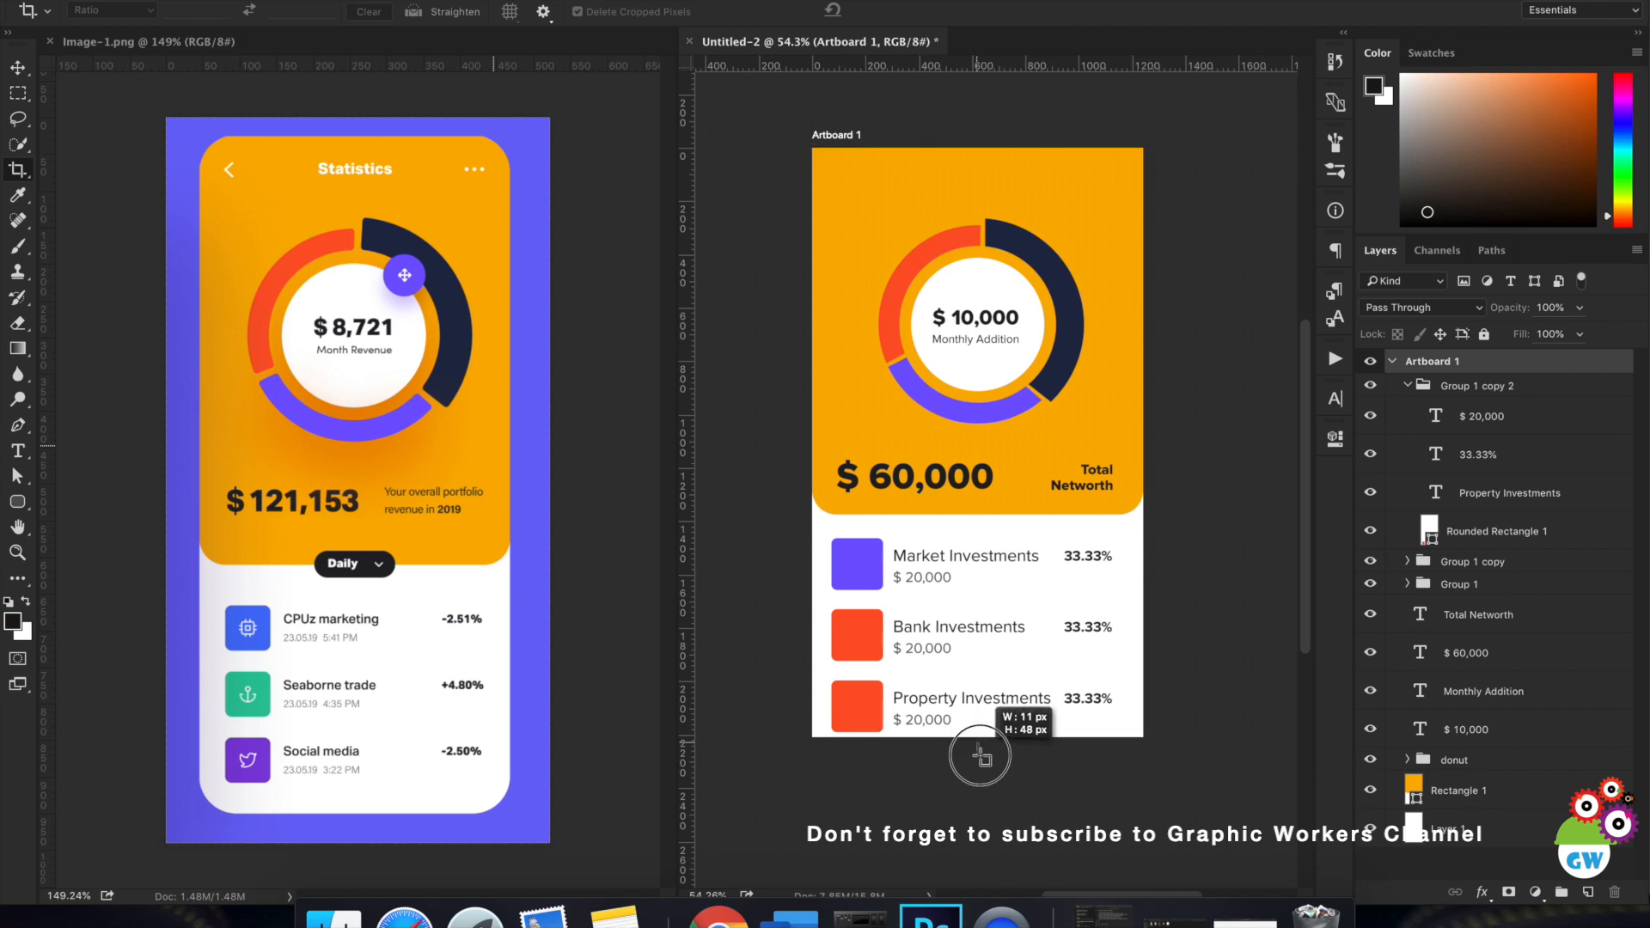
{"action": "left_click", "coordinate": [977, 750]}
{"action": "key", "text": "super+z"}
{"action": "left_click_drag", "start_coordinate": [978, 749], "coordinate": [977, 796]}
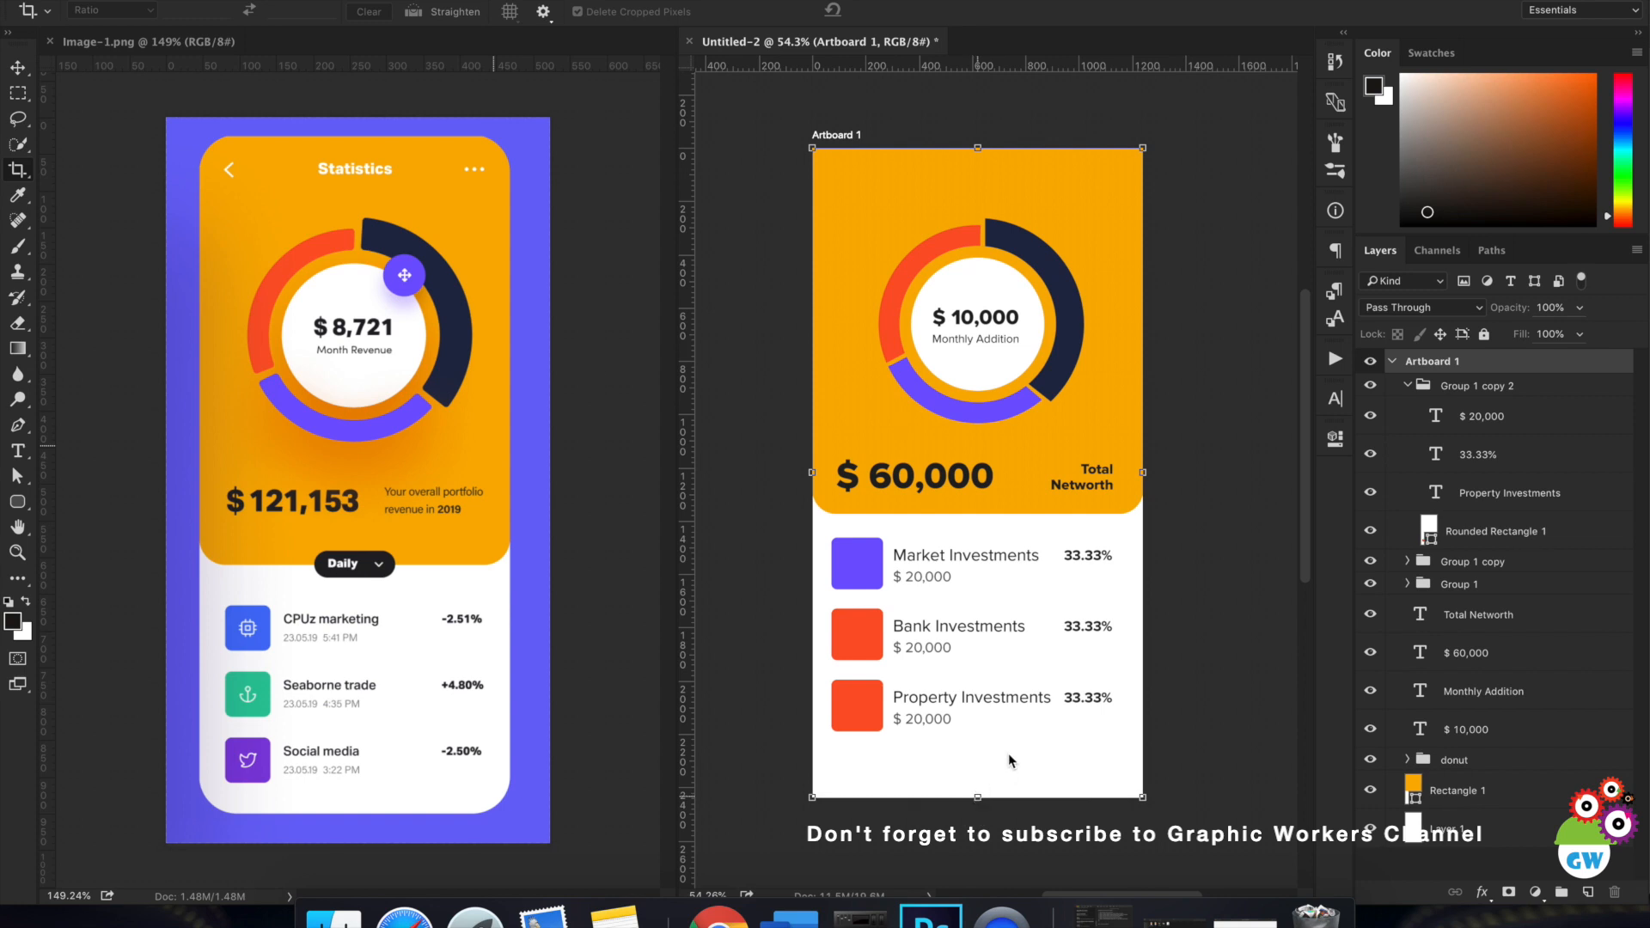
{"action": "left_click", "coordinate": [971, 286]}
Rename the Property Investments entry's group as Group 3 and the Bank Investments entry's group as Group 2.
{"action": "left_click", "coordinate": [1461, 386]}
{"action": "left_click", "coordinate": [1408, 385]}
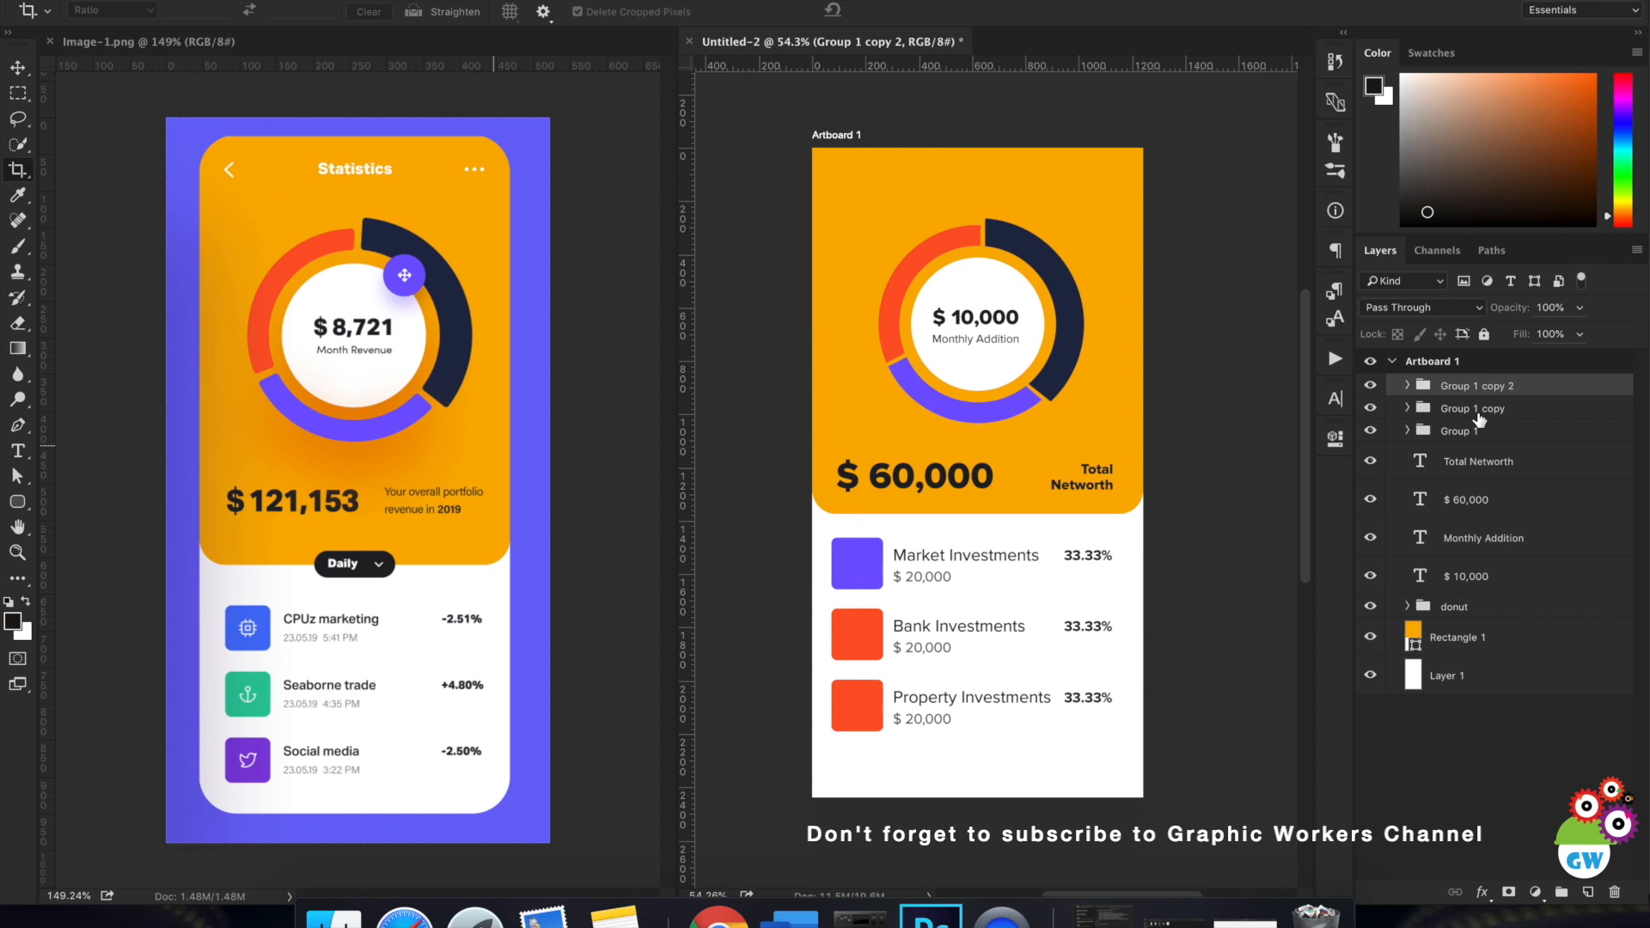
{"action": "double_click", "coordinate": [1482, 389]}
{"action": "left_click_drag", "start_coordinate": [1475, 387], "coordinate": [1580, 392]}
{"action": "type", "text": "3"}
{"action": "double_click", "coordinate": [1498, 411]}
{"action": "double_click", "coordinate": [1494, 409]}
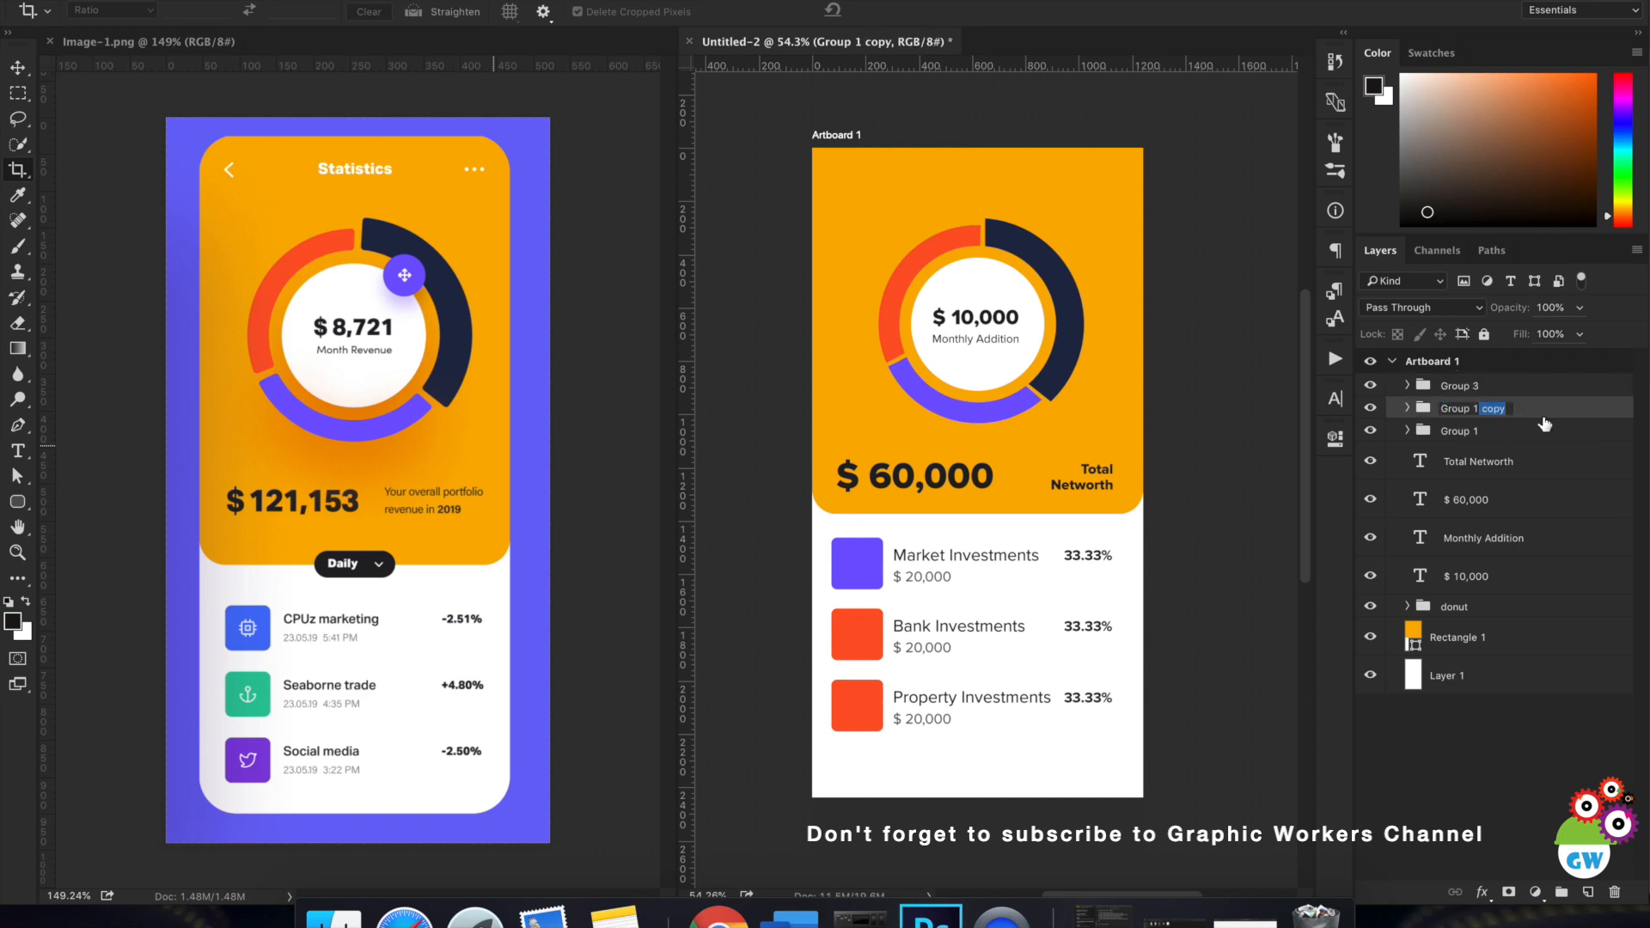
{"action": "key", "text": "BackSpace"}
{"action": "key", "text": "BackSpace"}
{"action": "key", "text": "BackSpace"}
{"action": "type", "text": "2"}
{"action": "key", "text": "Return"}
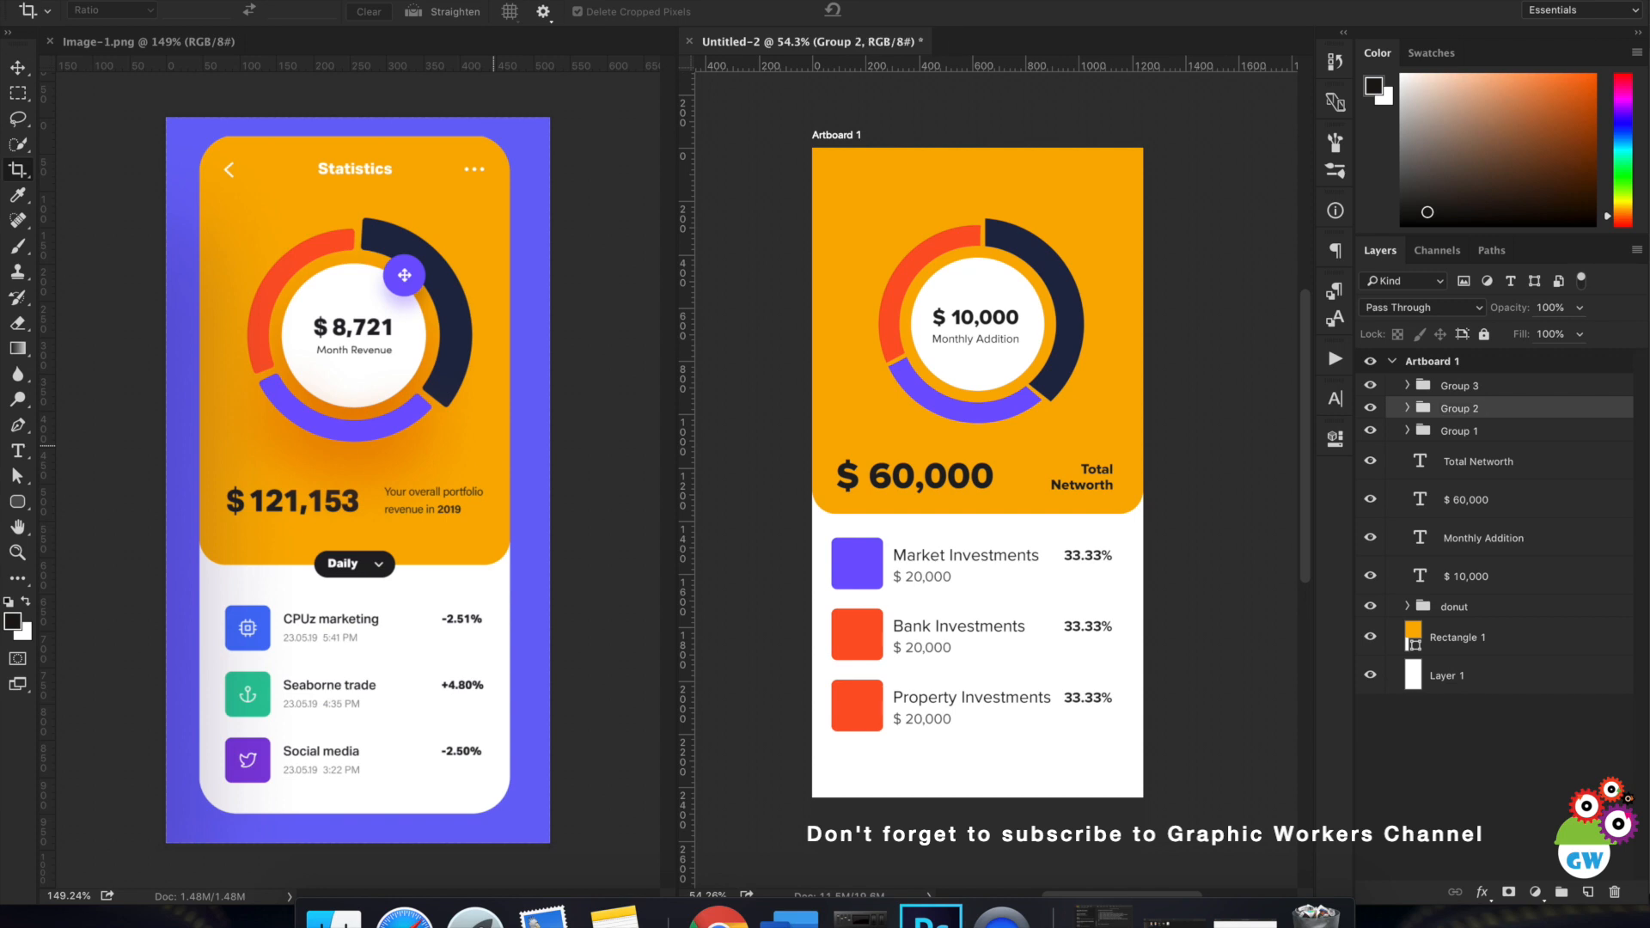
Lower the third entry, distribute the three entries evenly, and shift them down to centre them in the white area.
{"action": "left_click", "coordinate": [1488, 387]}
{"action": "key", "text": "v"}
{"action": "left_click_drag", "start_coordinate": [997, 666], "coordinate": [1002, 685]}
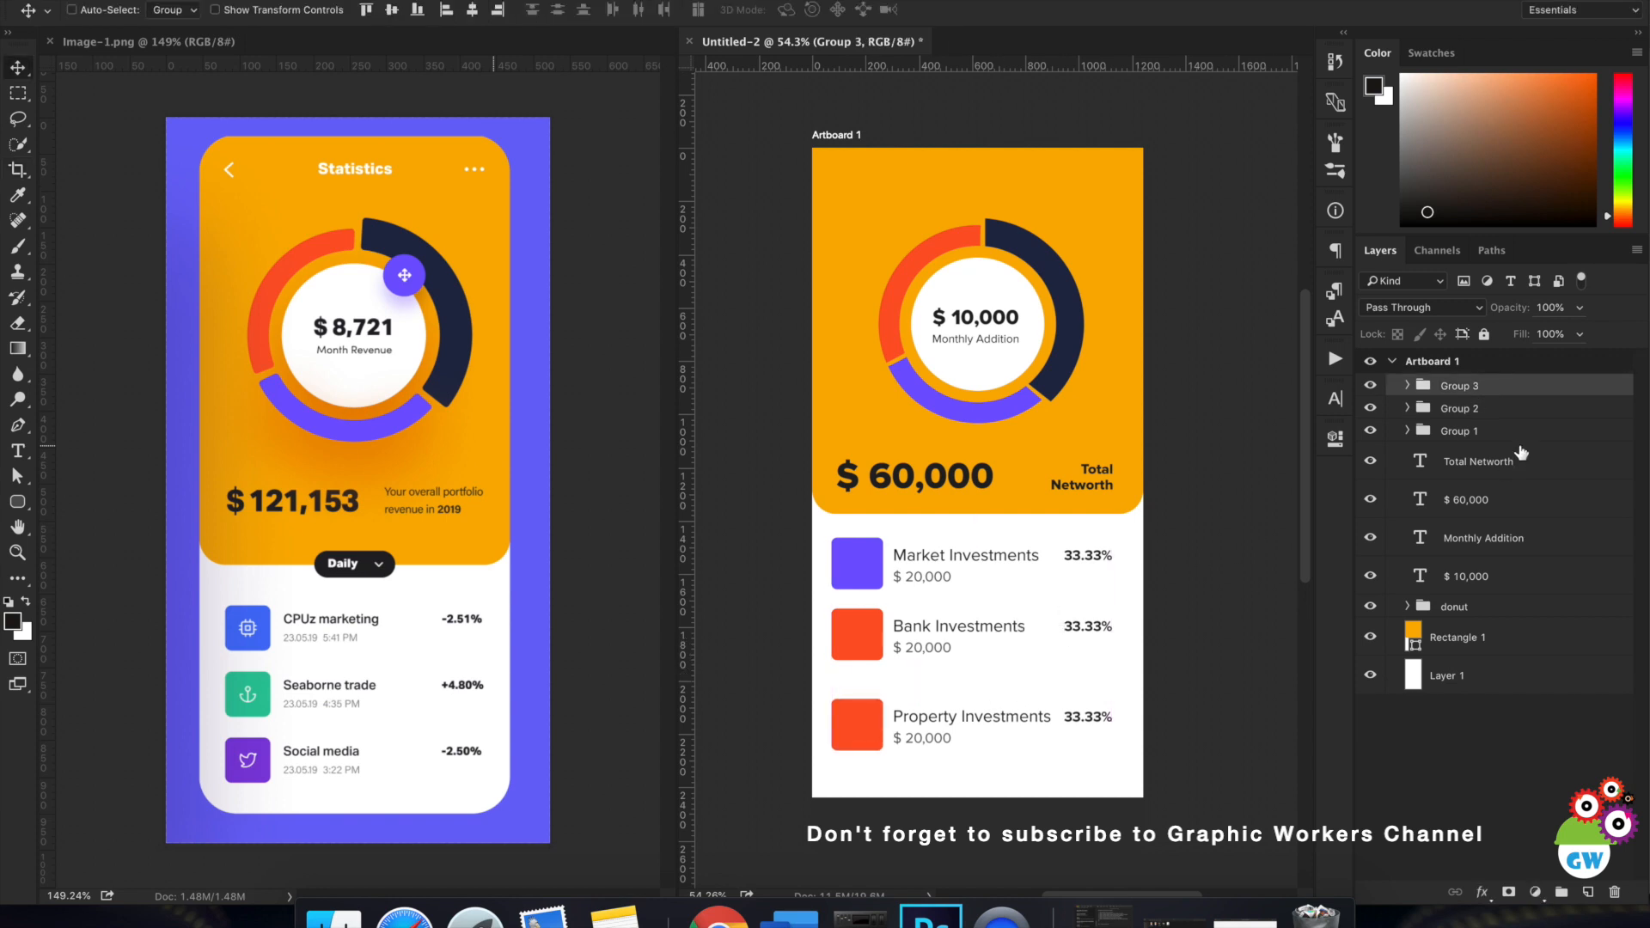
{"action": "left_click", "coordinate": [1462, 431], "text": "shift"}
{"action": "left_click", "coordinate": [559, 10]}
{"action": "left_click_drag", "start_coordinate": [951, 612], "coordinate": [953, 627]}
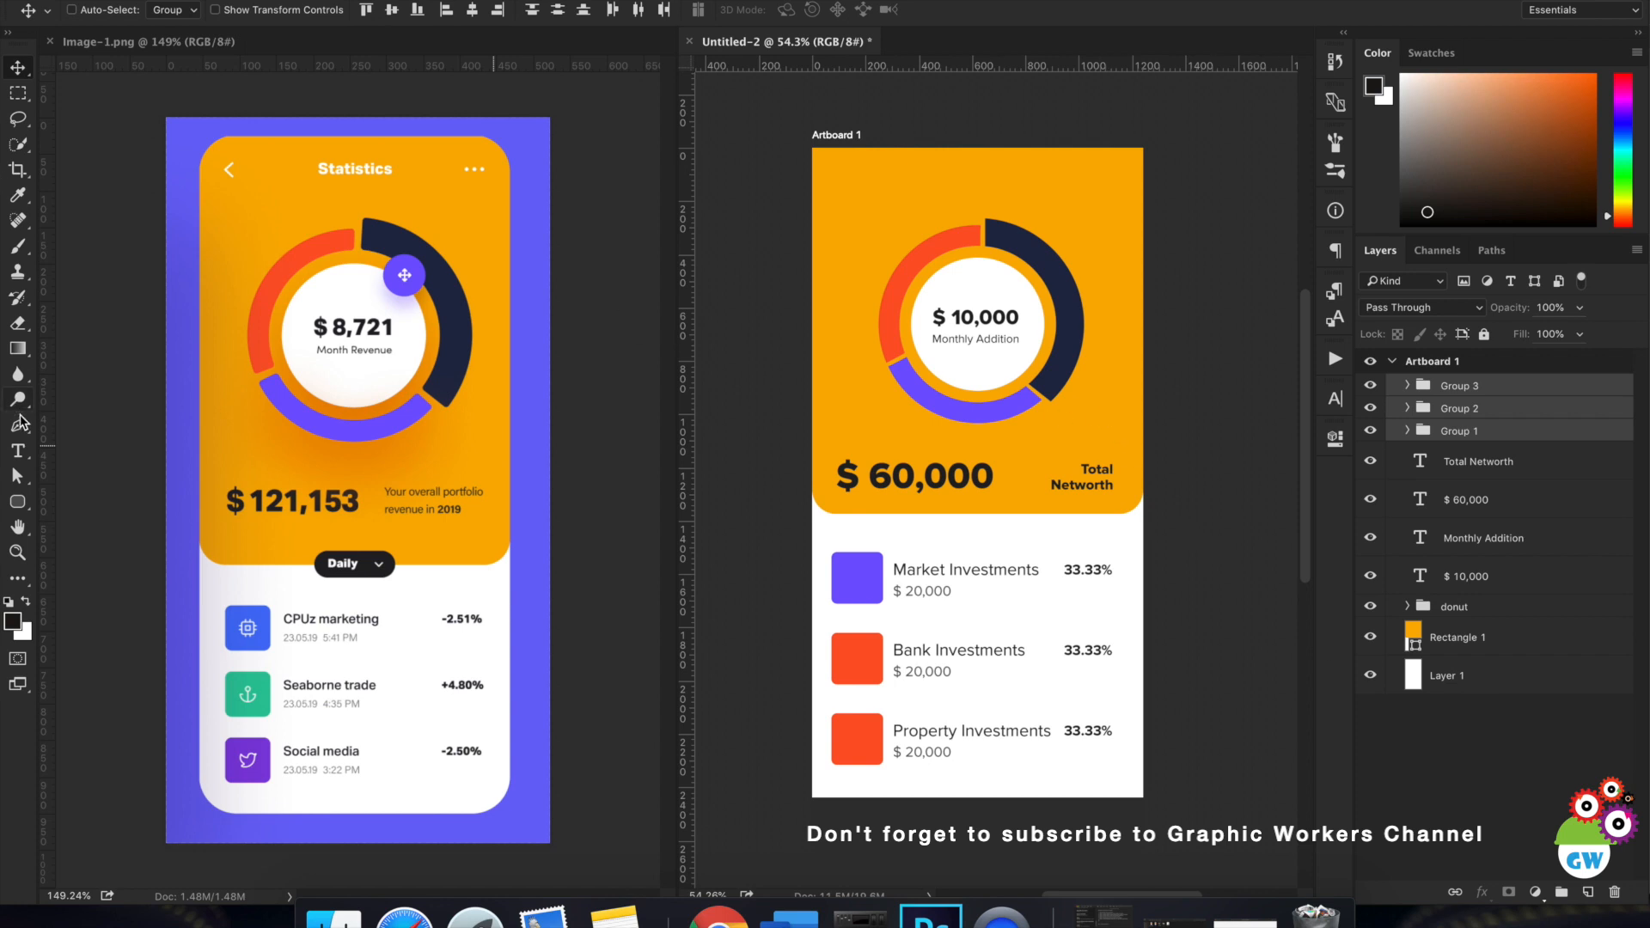
Group the three investment entries together and name the group Body.
{"action": "left_click", "coordinate": [18, 451]}
{"action": "left_click", "coordinate": [1476, 733]}
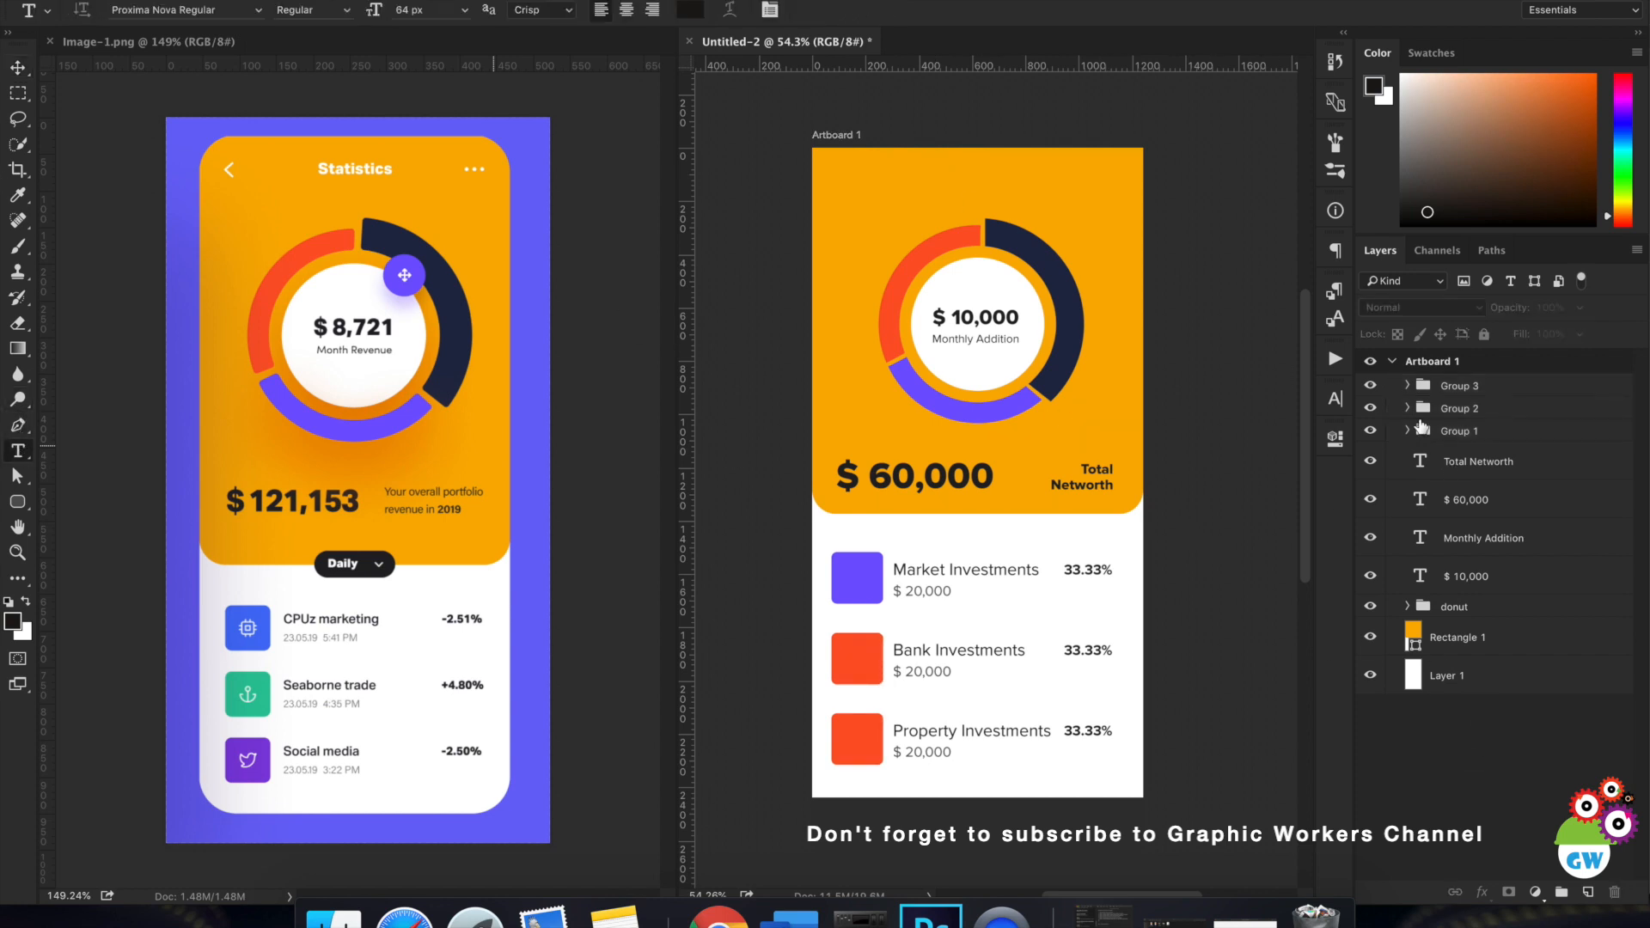
{"action": "left_click", "coordinate": [1460, 386]}
{"action": "left_click", "coordinate": [1482, 434], "text": "shift"}
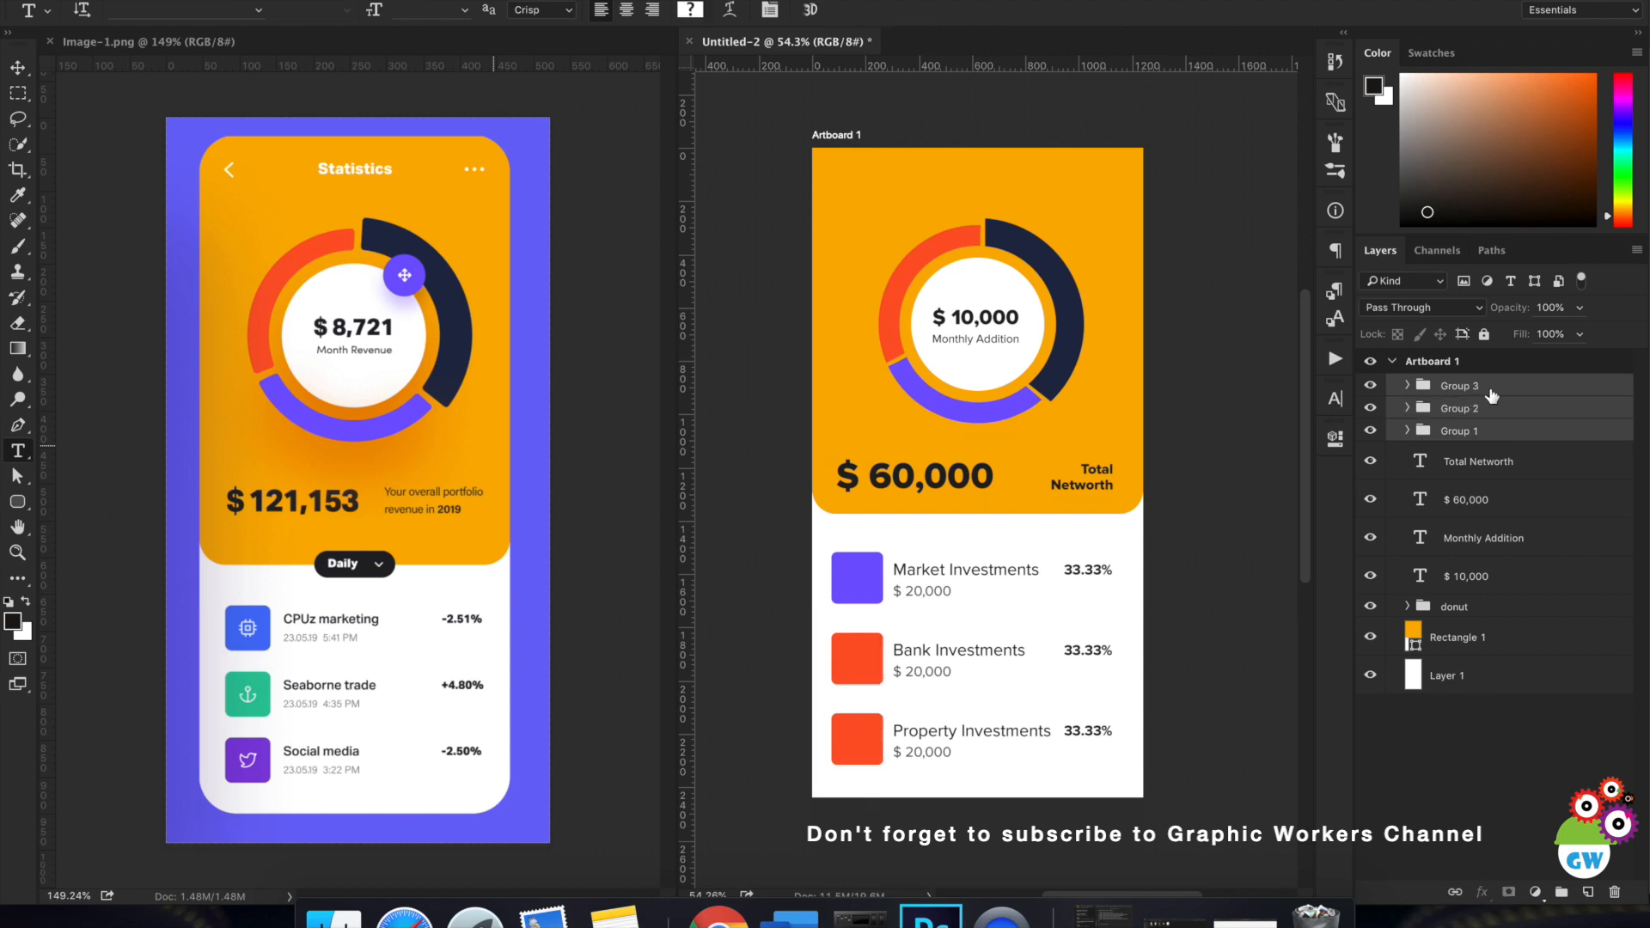
{"action": "key", "text": "super+g"}
{"action": "double_click", "coordinate": [1461, 386]}
{"action": "type", "text": "Bo"}
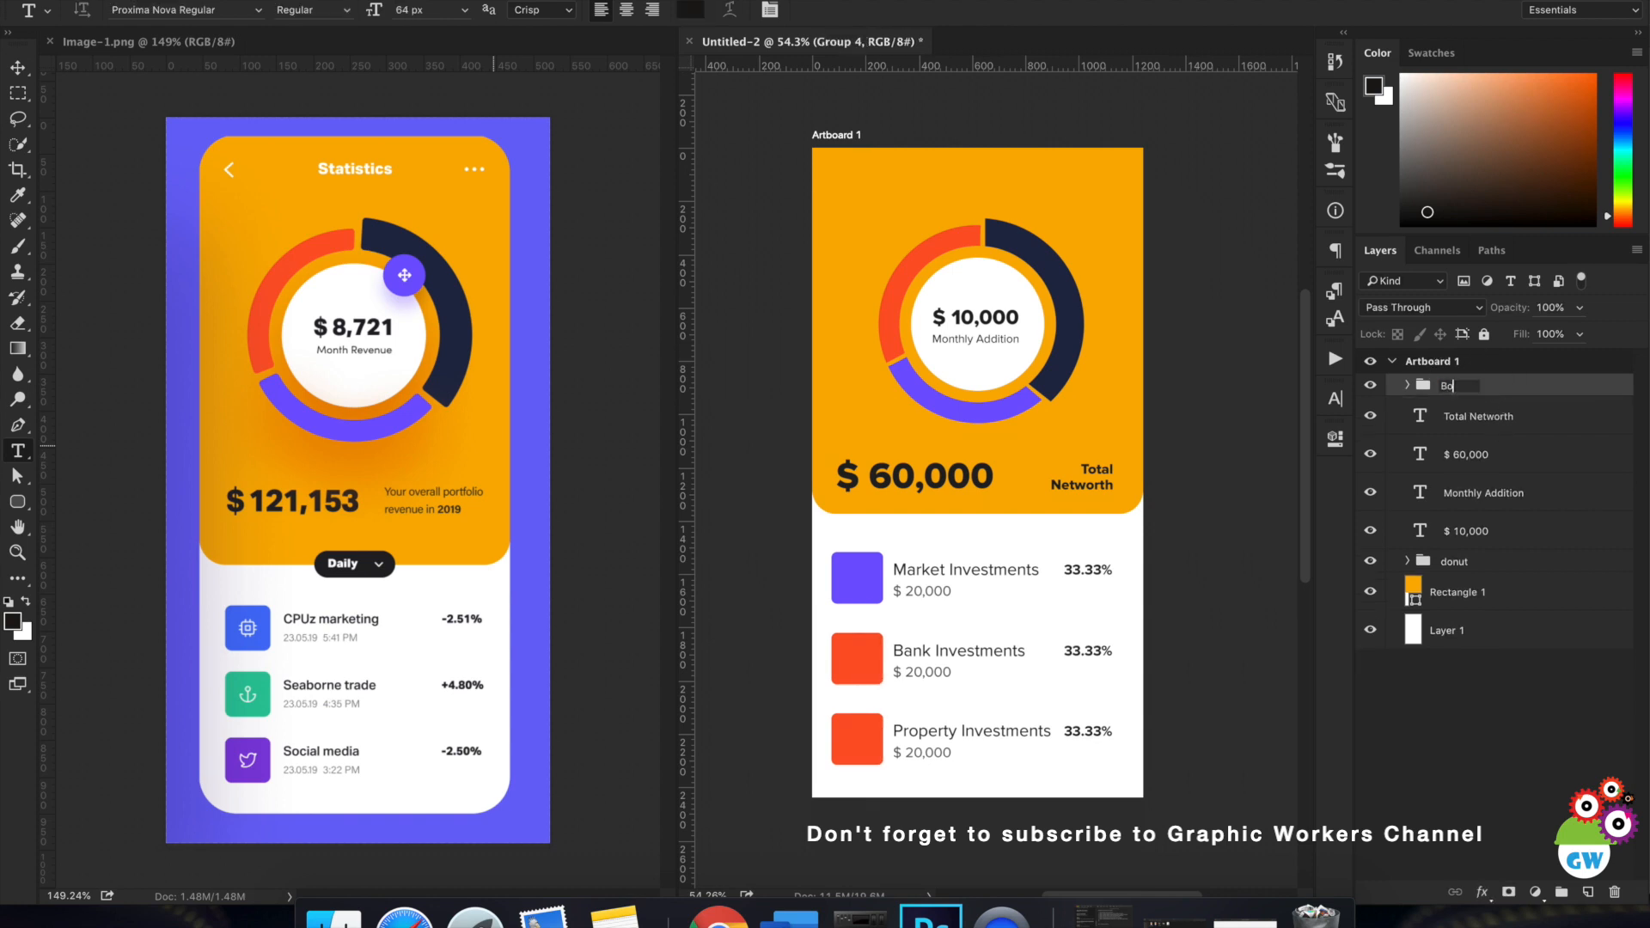
{"action": "type", "text": "dy"}
{"action": "key", "text": "Return"}
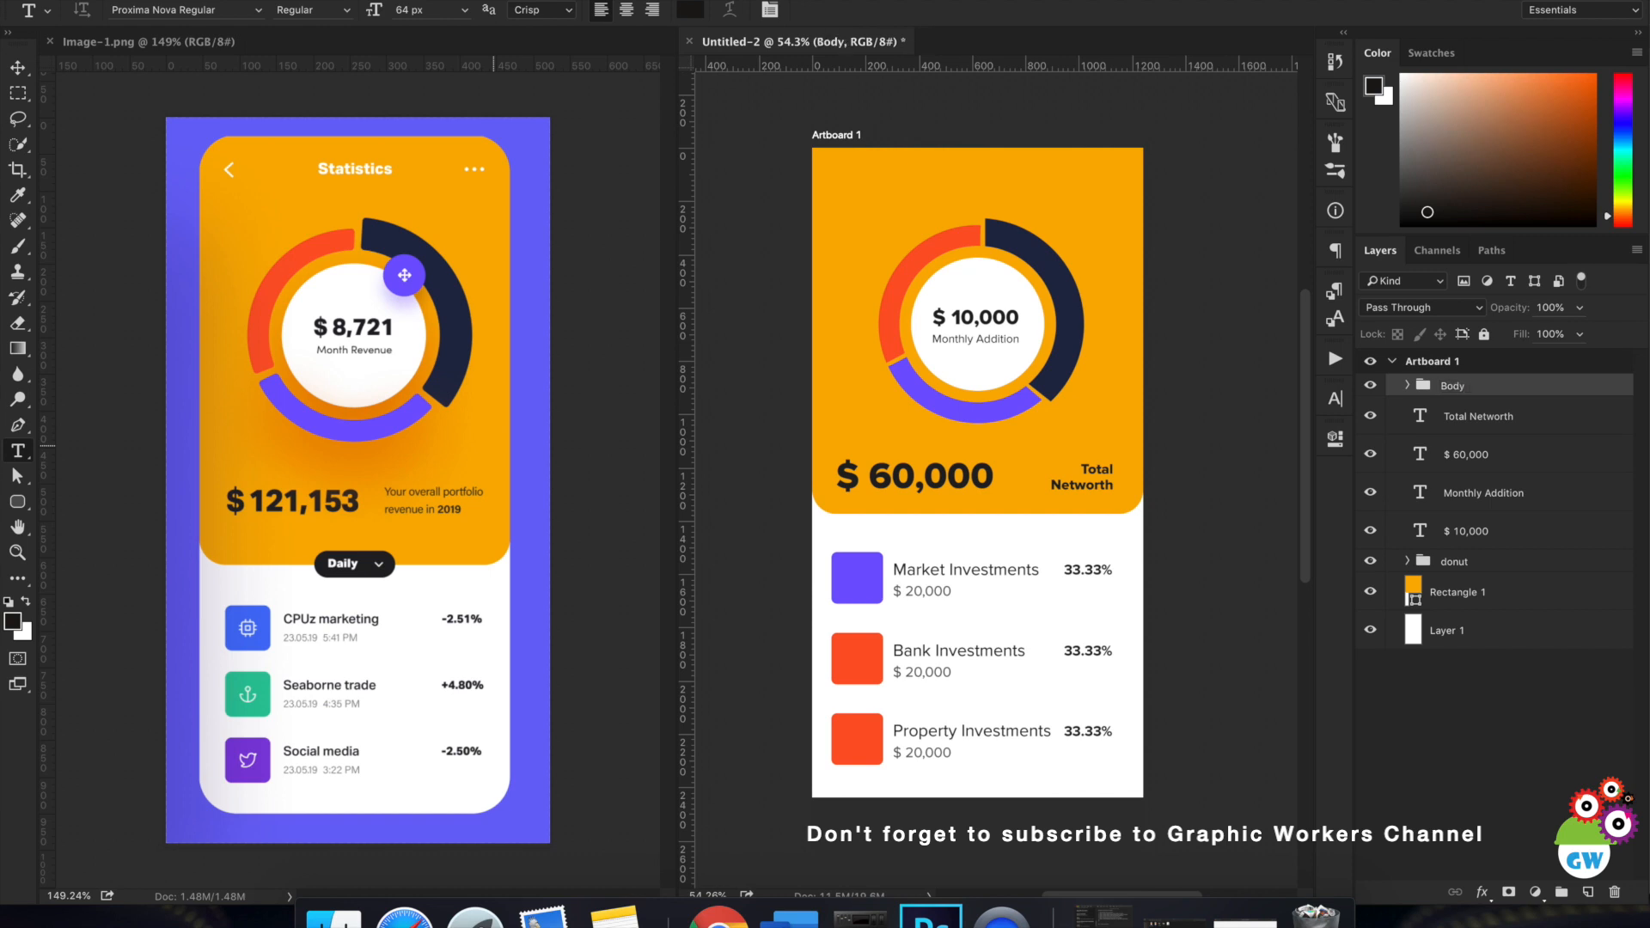
Group the Total Networth, $ 60,000, Monthly Addition and $ 10,000 texts with the donut group, and name it Banner.
{"action": "left_click", "coordinate": [1546, 418]}
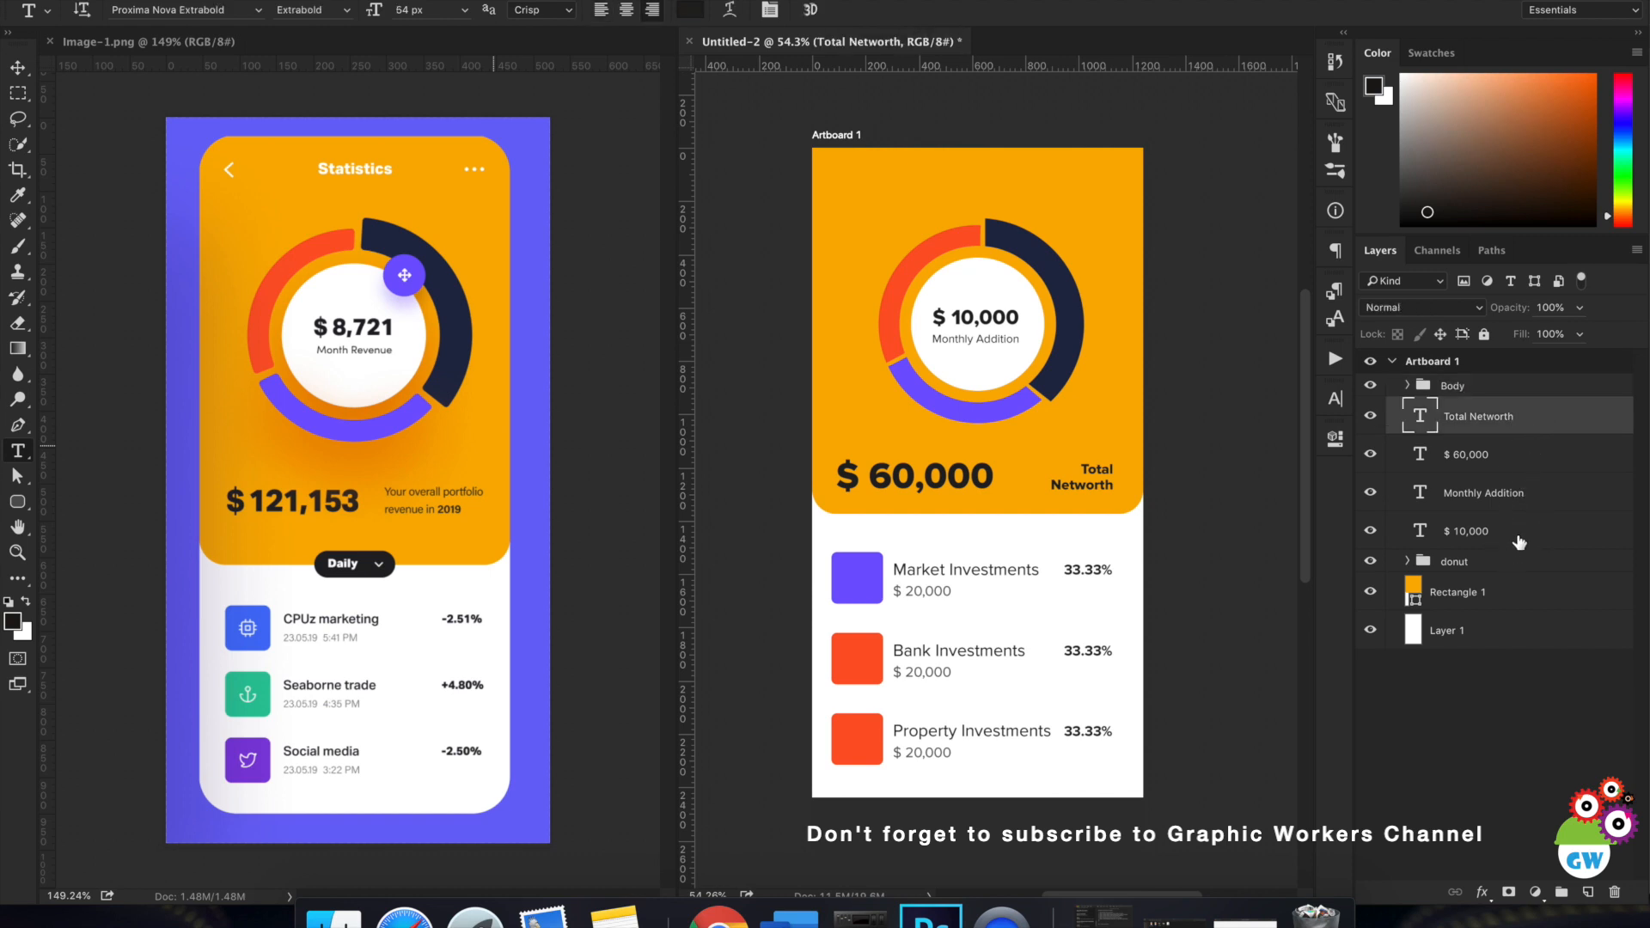
{"action": "left_click", "coordinate": [1519, 531], "text": "shift"}
{"action": "left_click", "coordinate": [1518, 563], "text": "shift"}
{"action": "key", "text": "super+g"}
{"action": "double_click", "coordinate": [1454, 408]}
{"action": "type", "text": "Banner"}
{"action": "key", "text": "Return"}
Add the heading Wealth above the ring chart in white (ffffff) at 64 px.
{"action": "left_click", "coordinate": [1496, 514]}
{"action": "left_click", "coordinate": [949, 171]}
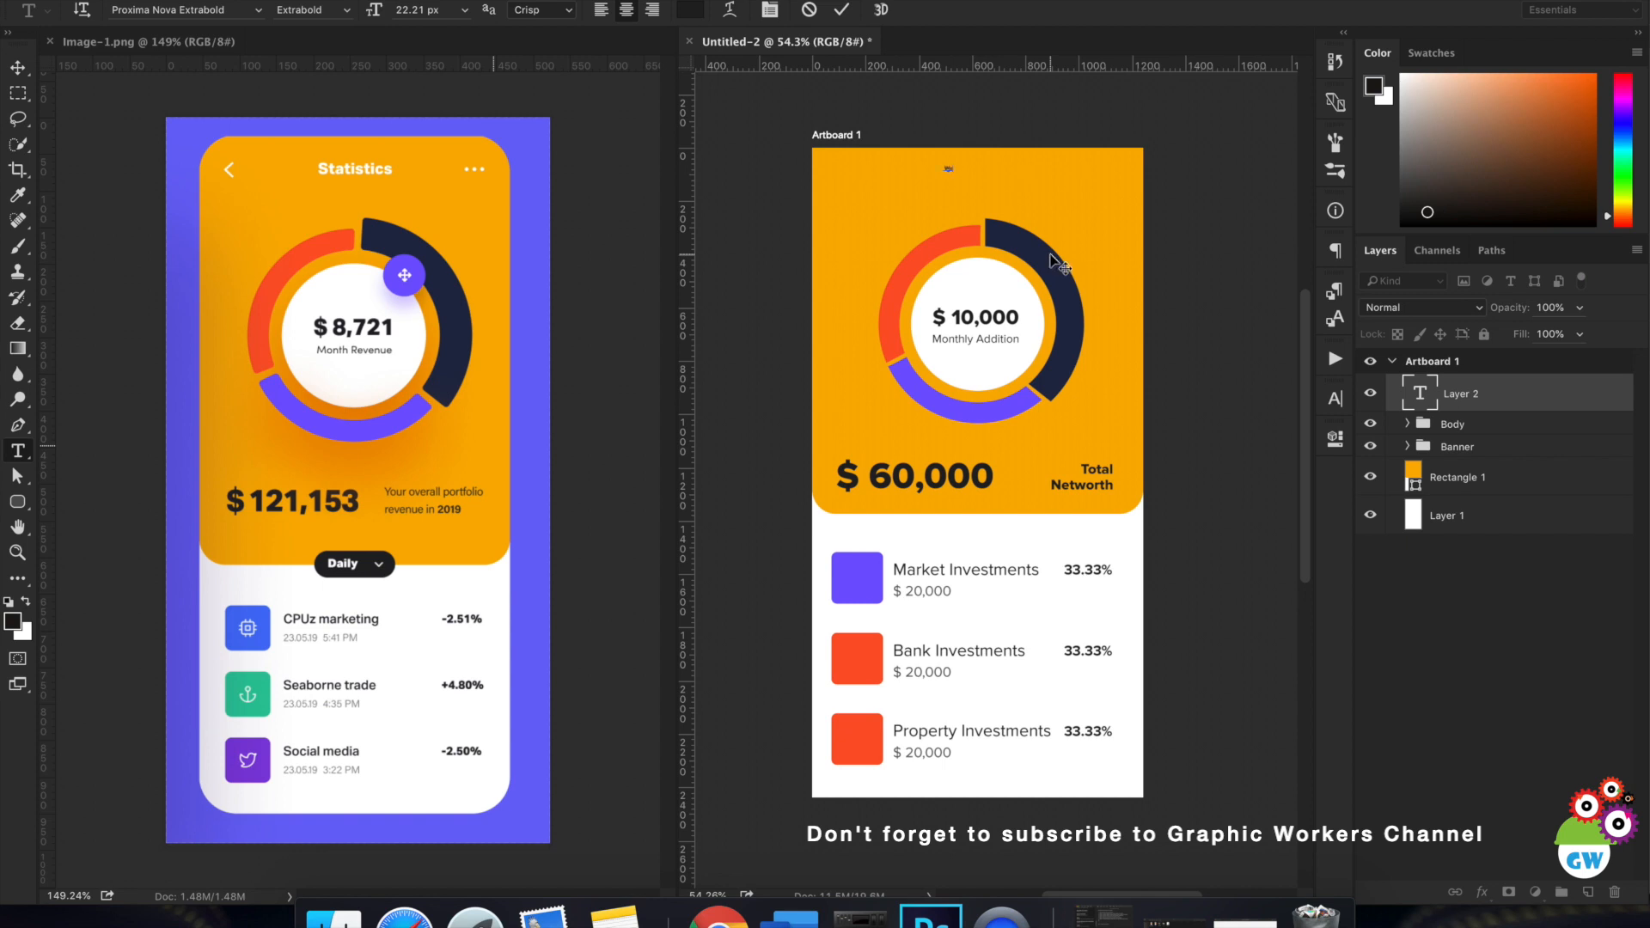
{"action": "key", "text": "super+a"}
{"action": "left_click", "coordinate": [690, 10]}
{"action": "type", "text": "ffffff"}
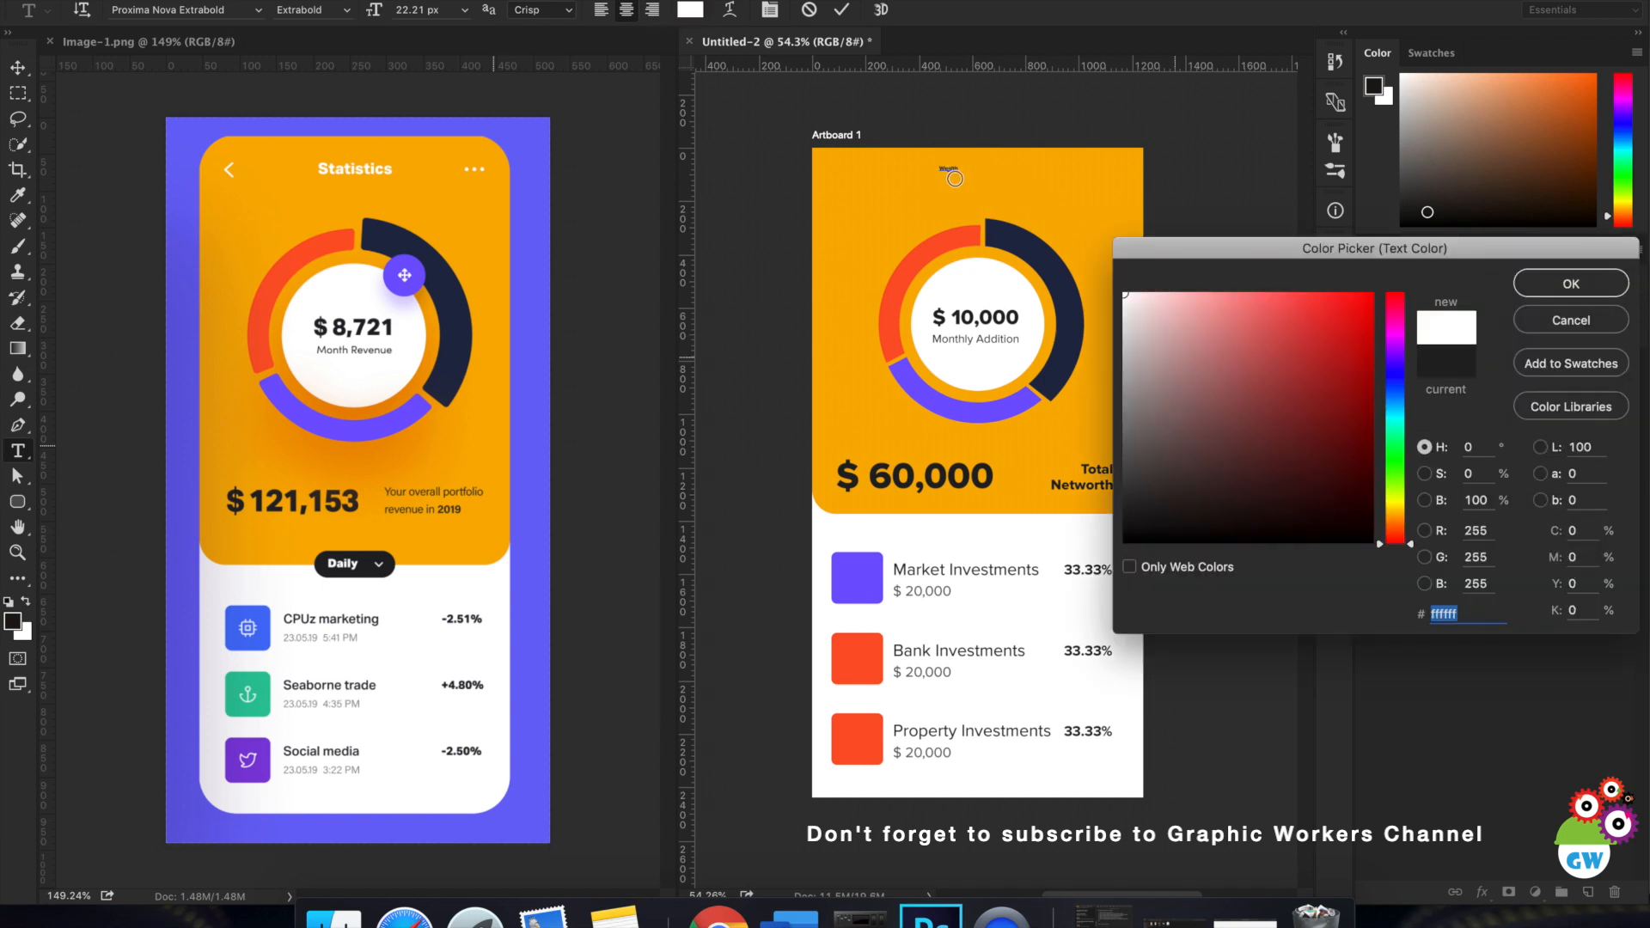
{"action": "left_click", "coordinate": [1571, 285]}
{"action": "left_click_drag", "start_coordinate": [374, 10], "coordinate": [484, 13]}
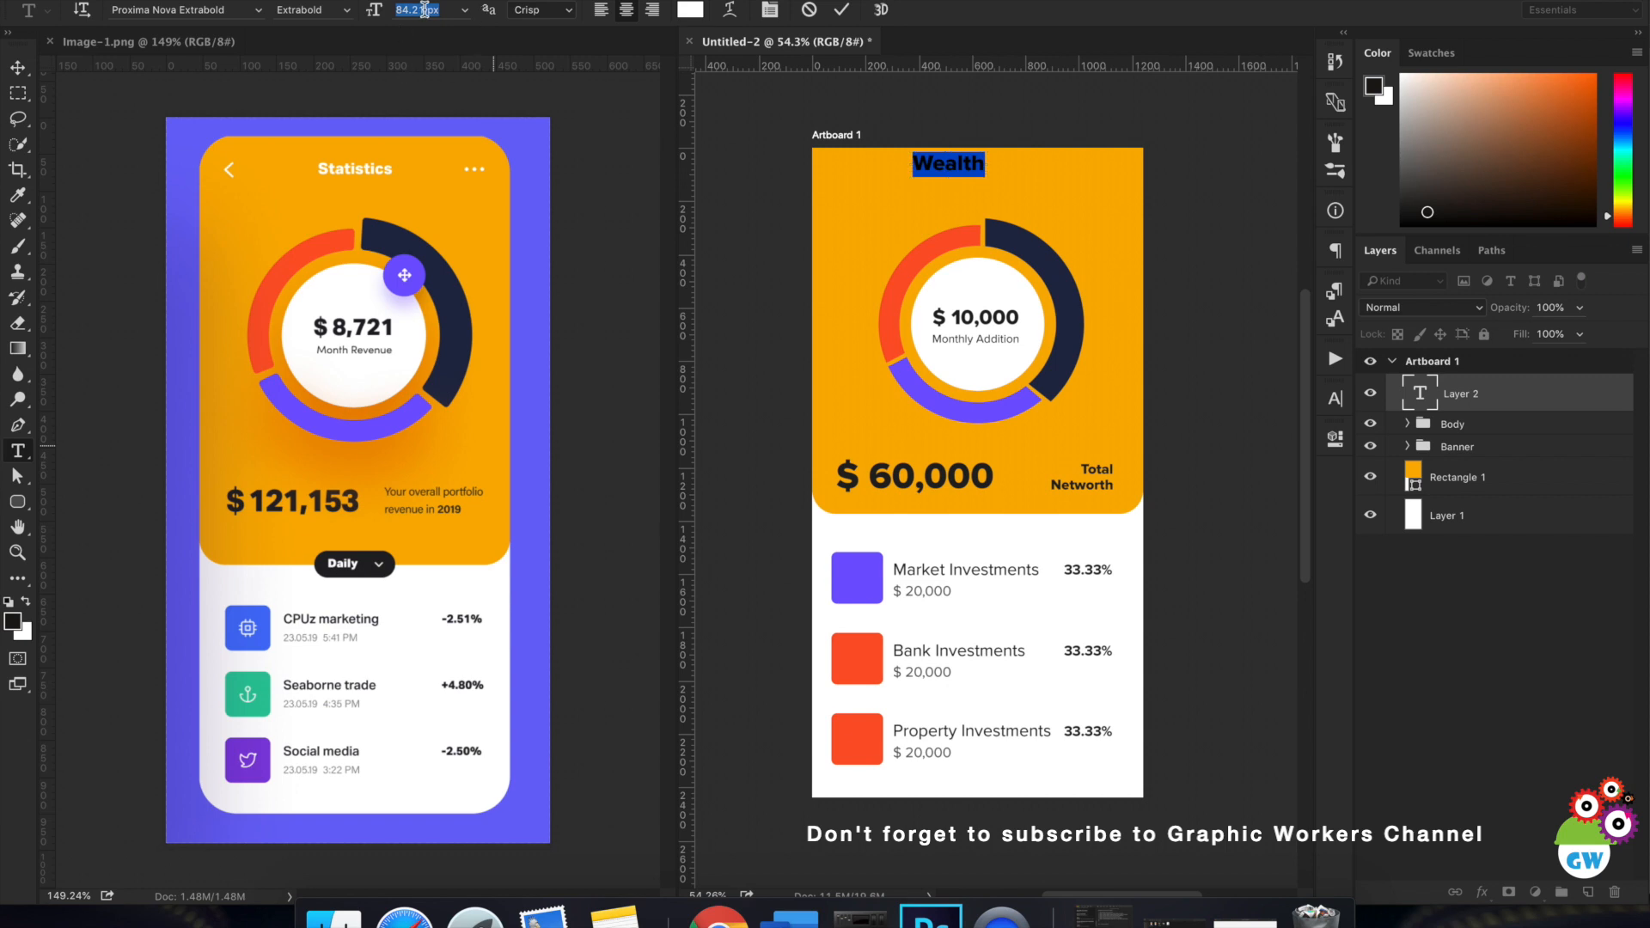
{"action": "type", "text": "64"}
{"action": "key", "text": "Return"}
Move the Wealth heading into the space above the ring chart and centre it horizontally on the orange rectangle.
{"action": "left_click", "coordinate": [17, 69]}
{"action": "left_click_drag", "start_coordinate": [976, 344], "coordinate": [1003, 350]}
{"action": "left_click", "coordinate": [1084, 235], "text": "shift+super"}
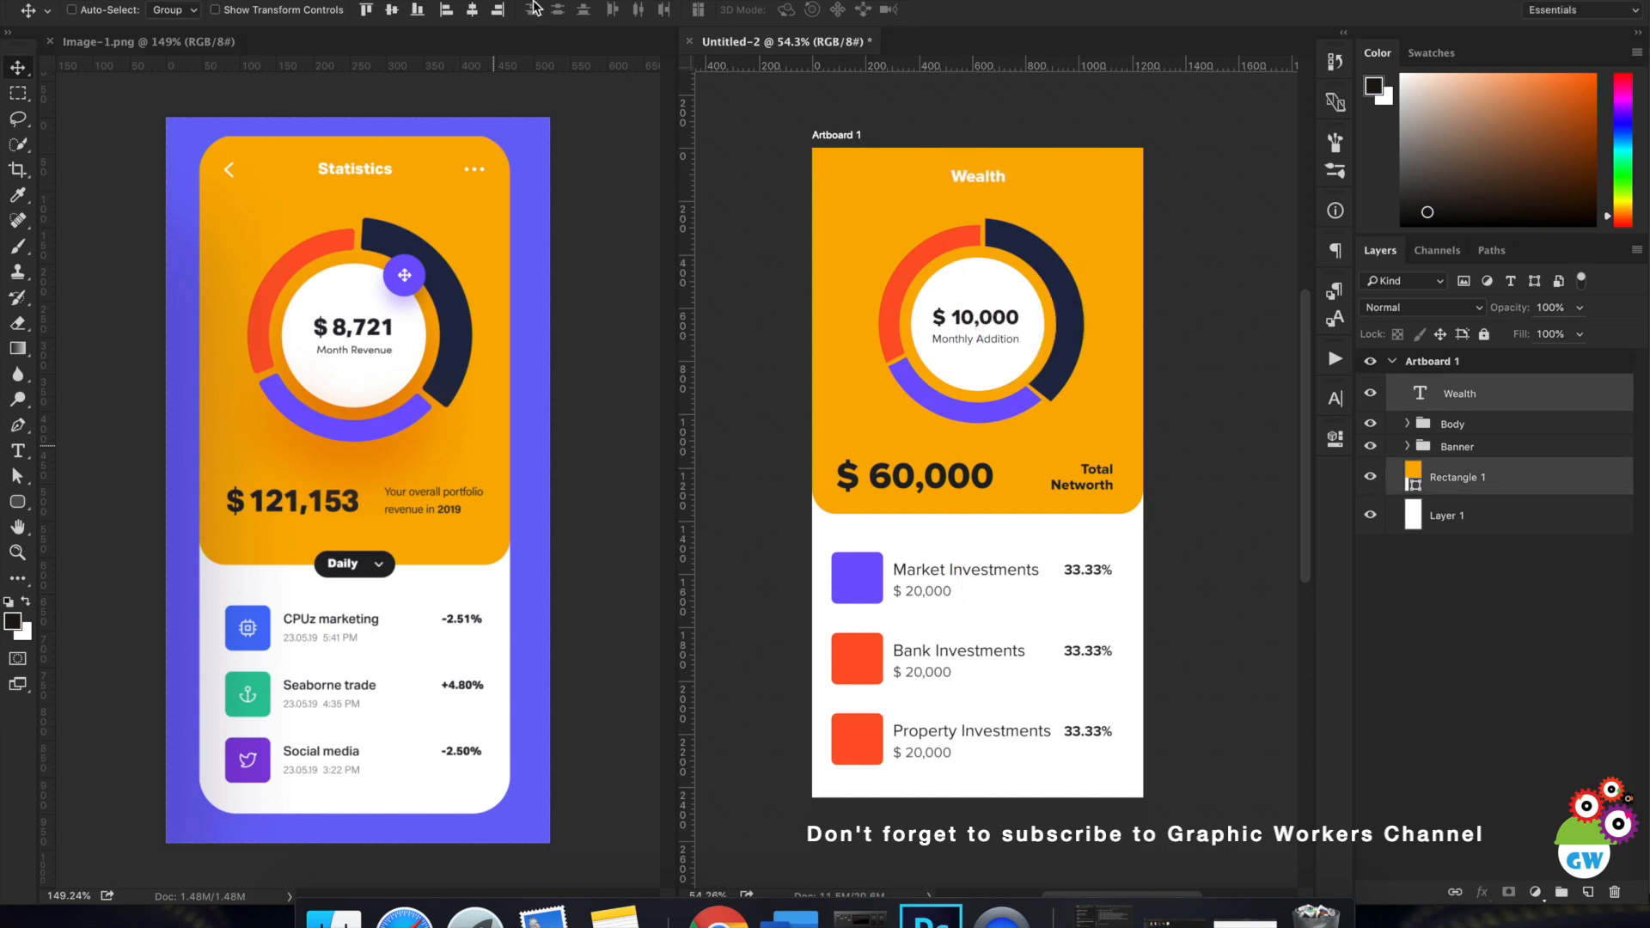
{"action": "left_click", "coordinate": [1588, 684]}
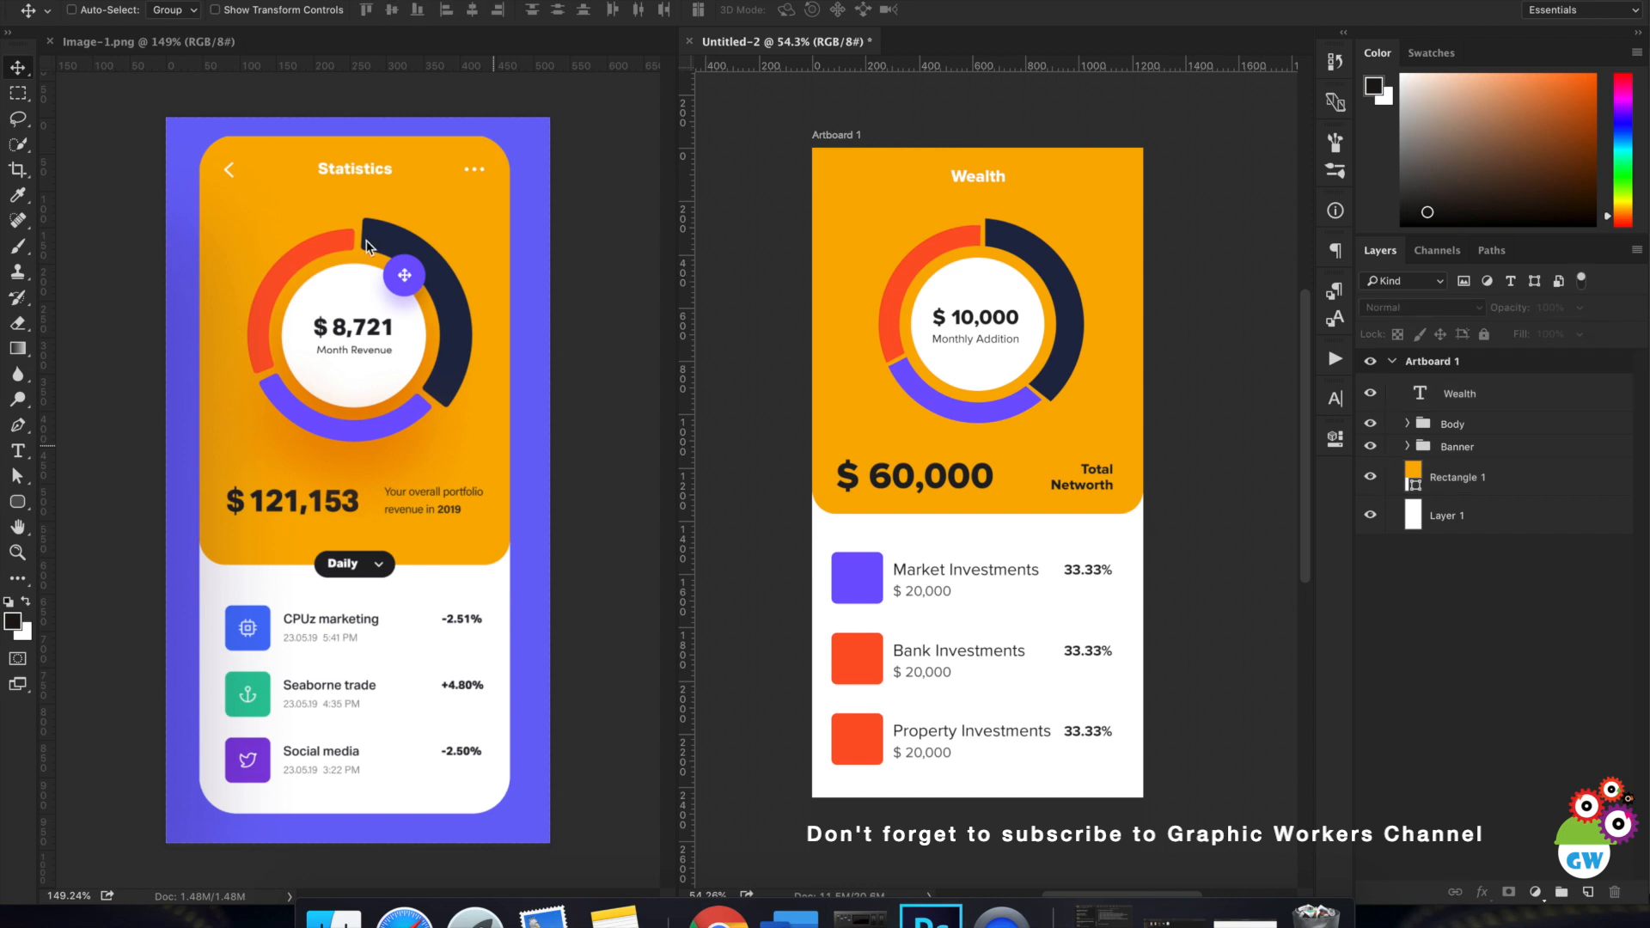
Draw an open back-arrow chevron about 33 by 77 px with the Pen tool near the artboard's upper-left corner.
{"action": "left_click", "coordinate": [18, 424]}
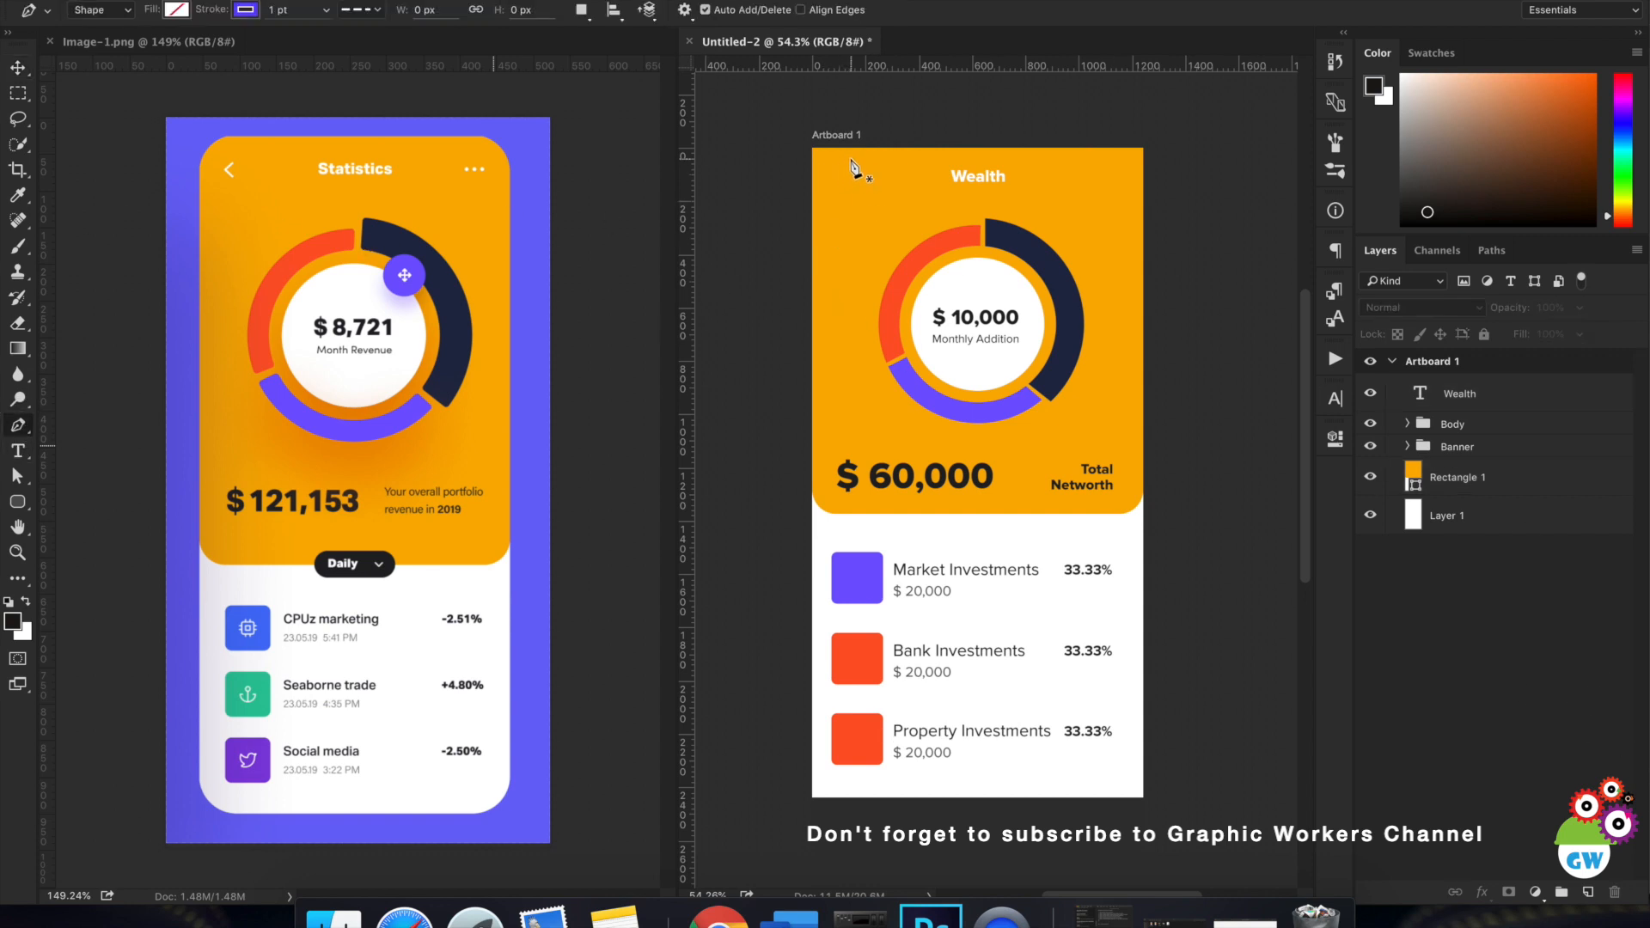
{"action": "left_click", "coordinate": [851, 159]}
{"action": "left_click", "coordinate": [842, 171]}
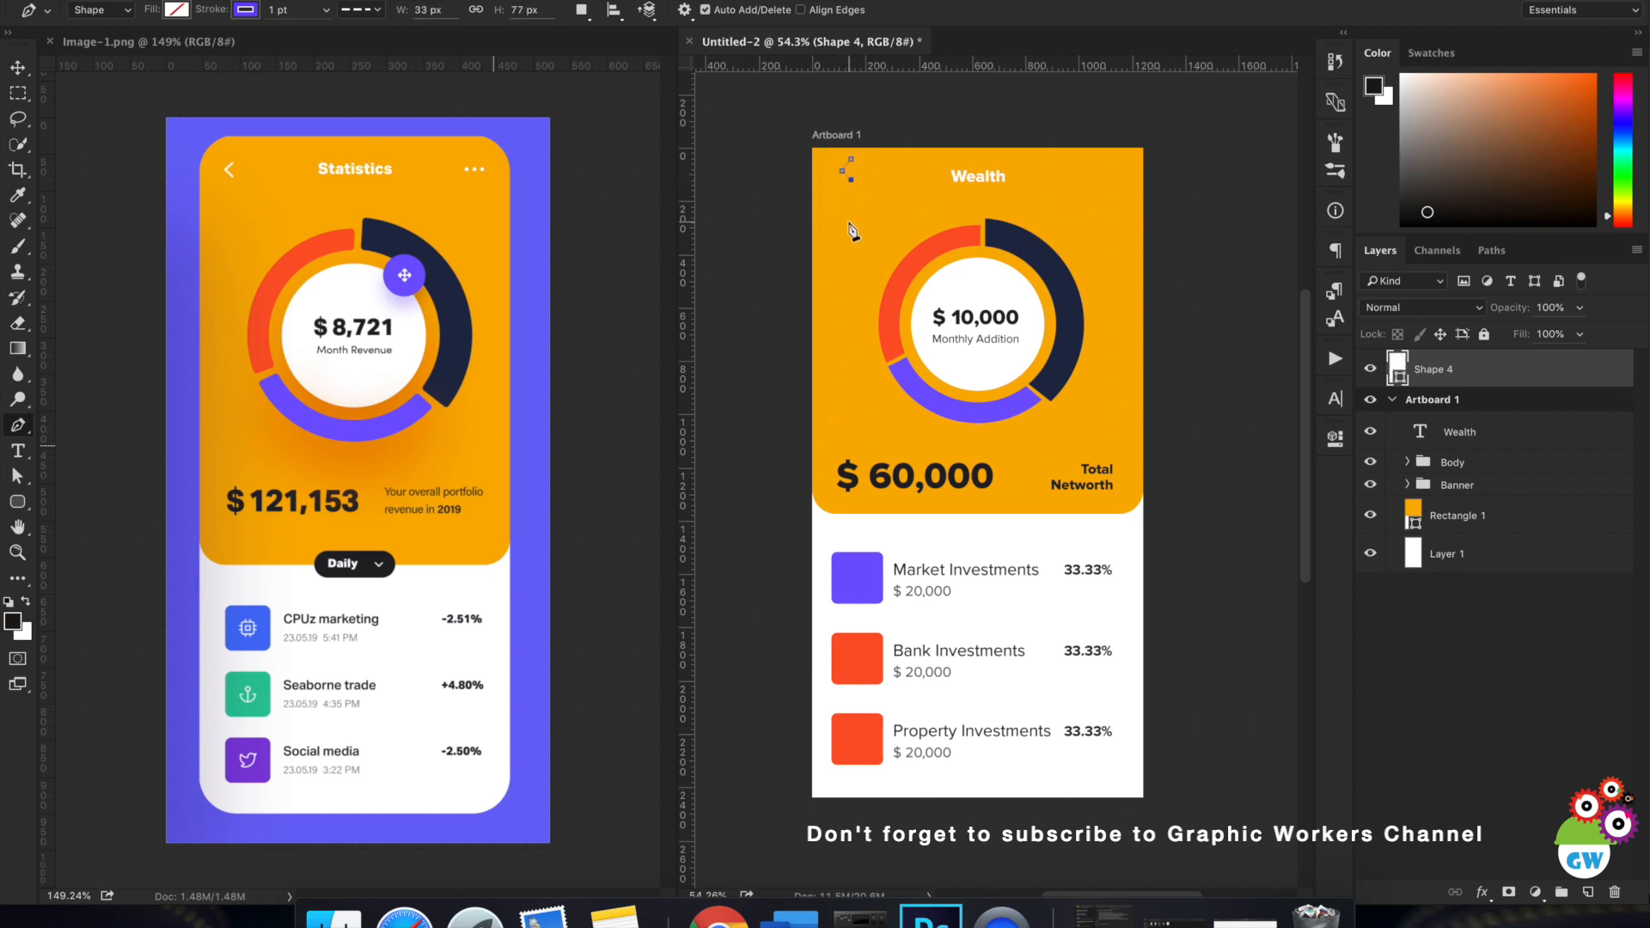
{"action": "scroll", "coordinate": [853, 189], "scroll_direction": "up", "scroll_amount": 3}
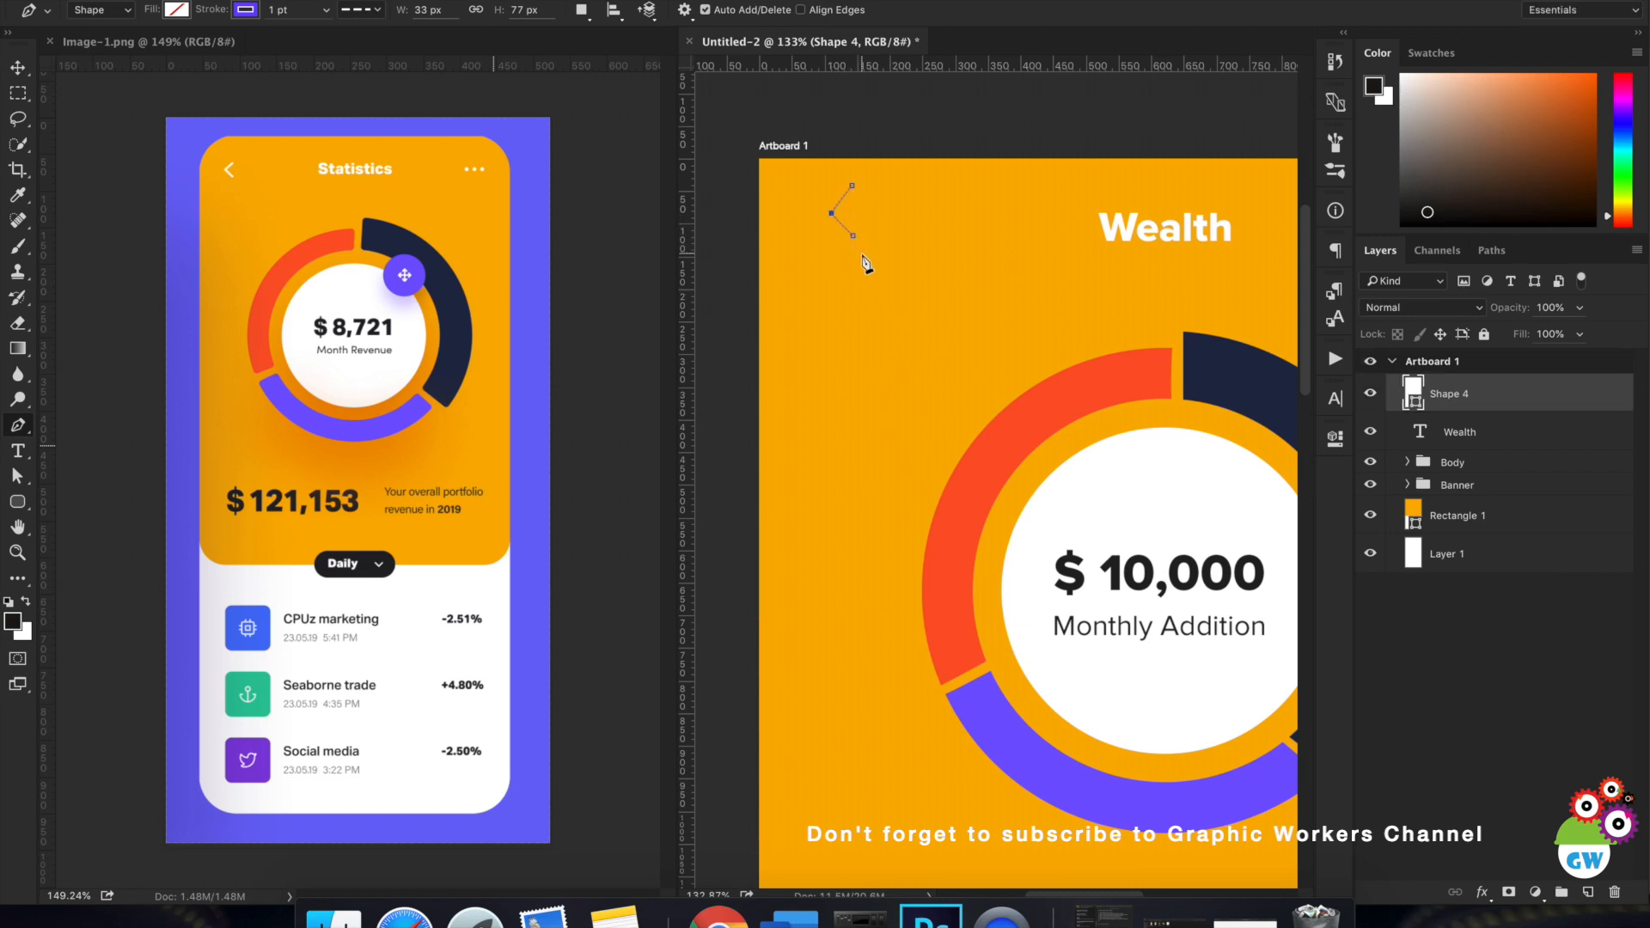
Give the chevron a solid white stroke and set its width to 6 pt.
{"action": "key", "text": "u"}
{"action": "left_click", "coordinate": [246, 10]}
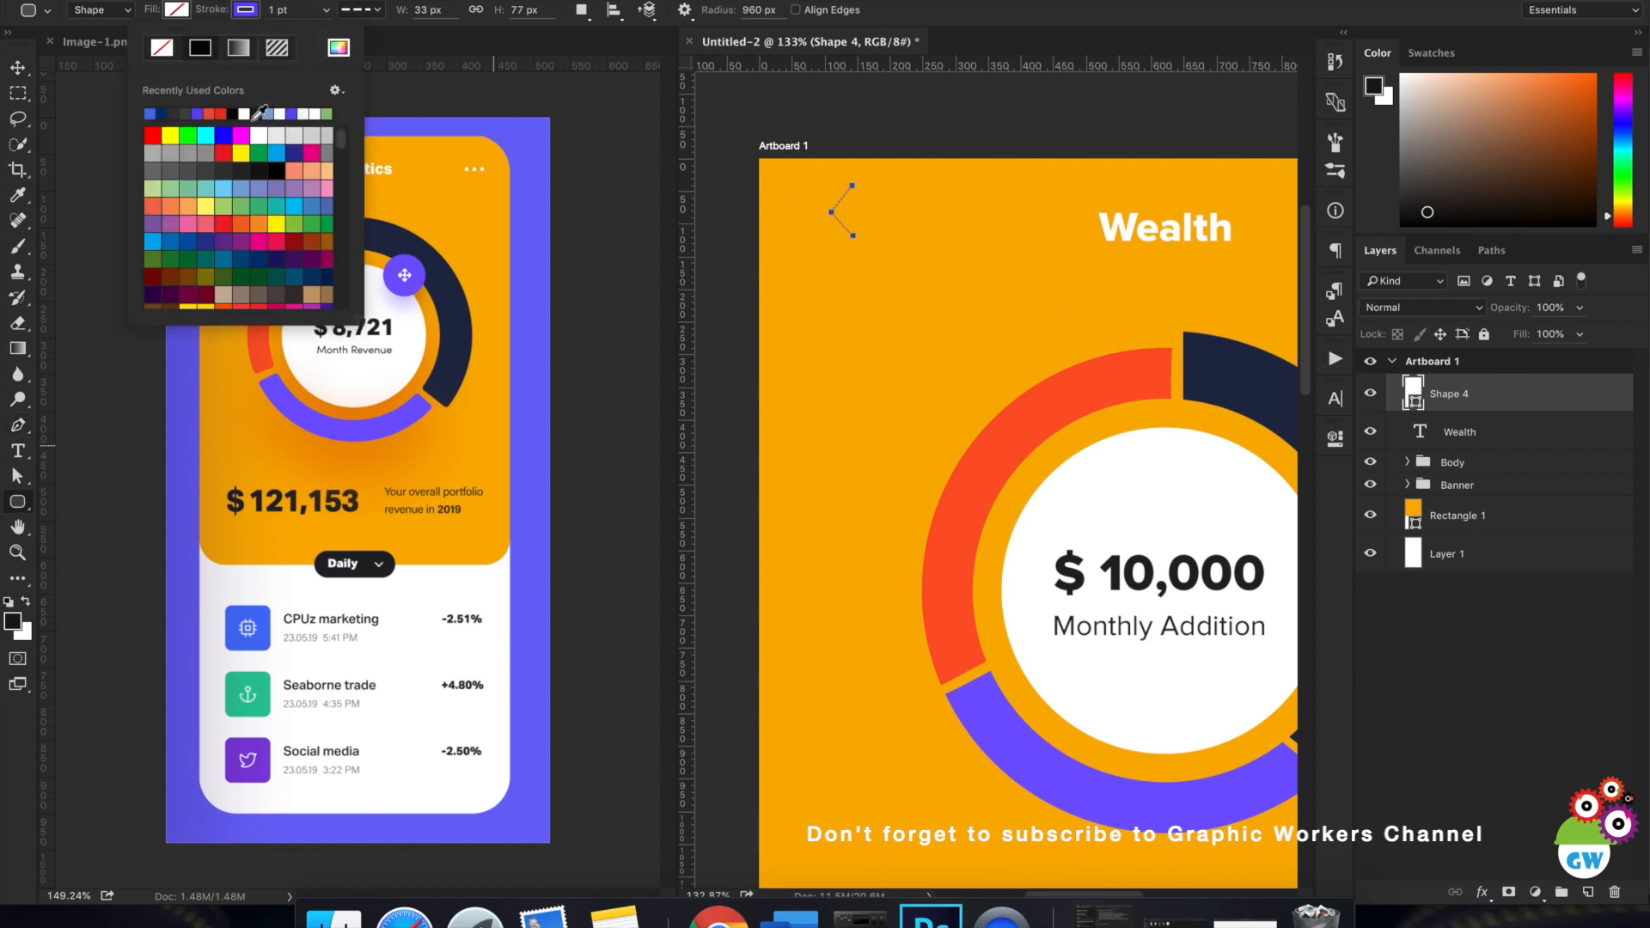
{"action": "left_click", "coordinate": [261, 131]}
{"action": "left_click", "coordinate": [361, 11]}
{"action": "left_click", "coordinate": [369, 74]}
{"action": "left_click", "coordinate": [298, 11]}
{"action": "type", "text": "6"}
{"action": "key", "text": "Return"}
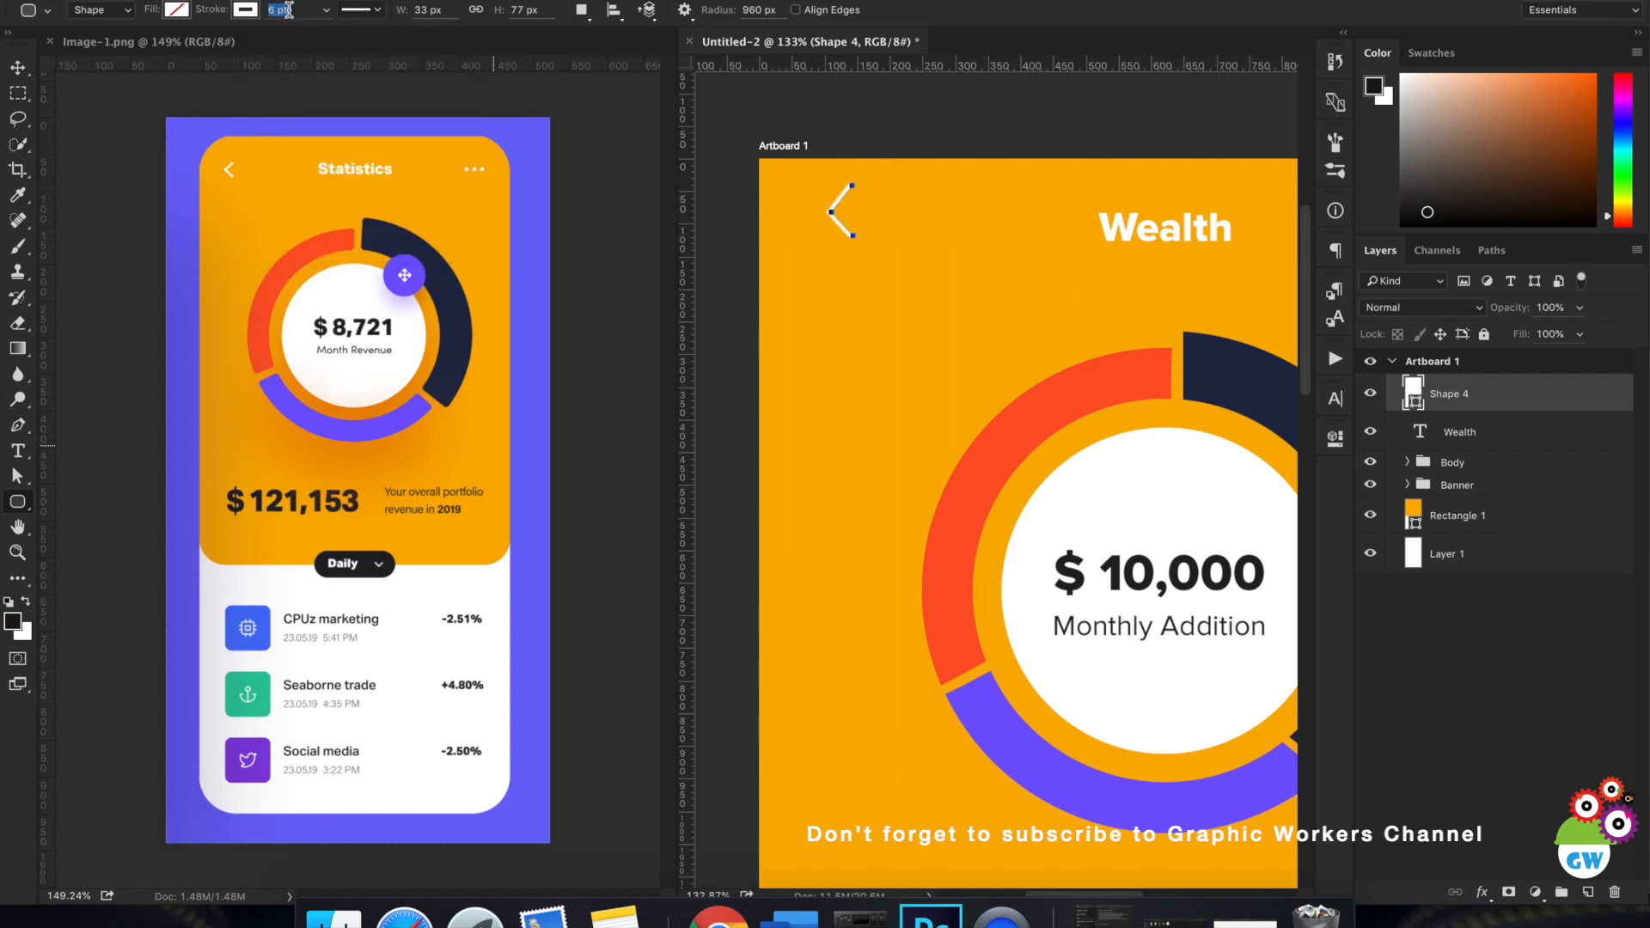
Set the chevron's stroke width to 4 pt with round caps and round corners.
{"action": "left_click", "coordinate": [301, 9]}
{"action": "type", "text": "4"}
{"action": "left_click", "coordinate": [369, 10]}
{"action": "left_click", "coordinate": [361, 221]}
{"action": "left_click", "coordinate": [370, 238]}
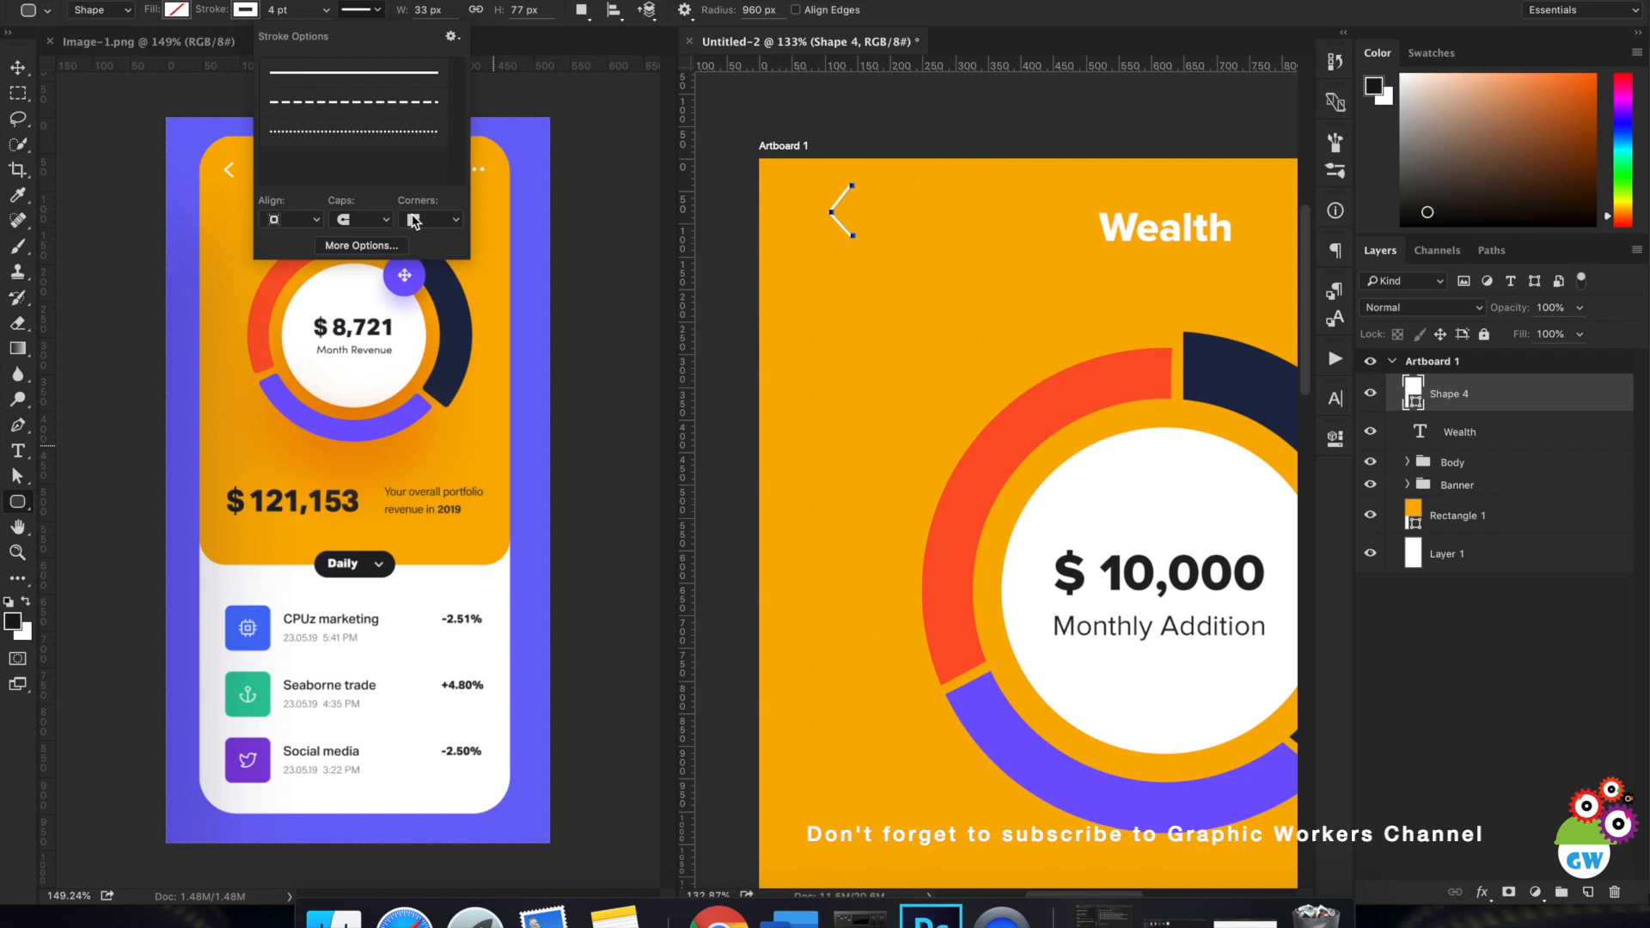
{"action": "left_click", "coordinate": [424, 220]}
{"action": "left_click", "coordinate": [418, 238]}
{"action": "key", "text": "v"}
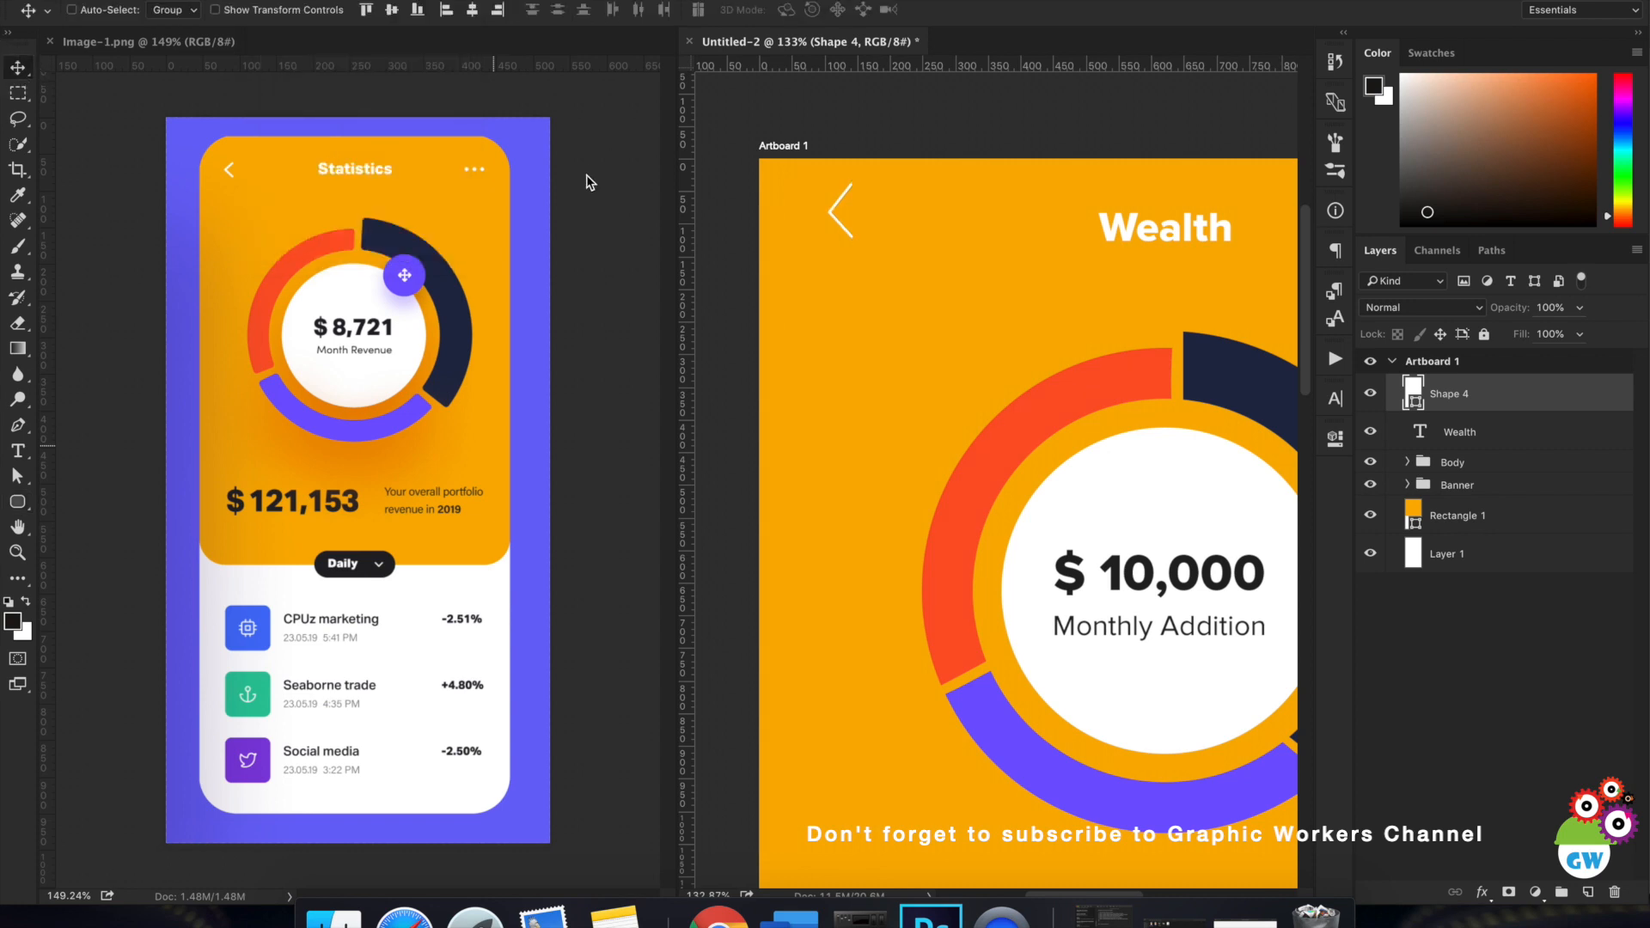
Scale the chevron down to about 22 by 52 px and set its stroke width to 6 pt.
{"action": "key", "text": "super+t"}
{"action": "left_click_drag", "start_coordinate": [855, 239], "coordinate": [849, 231]}
{"action": "key", "text": "Return"}
{"action": "key", "text": "u"}
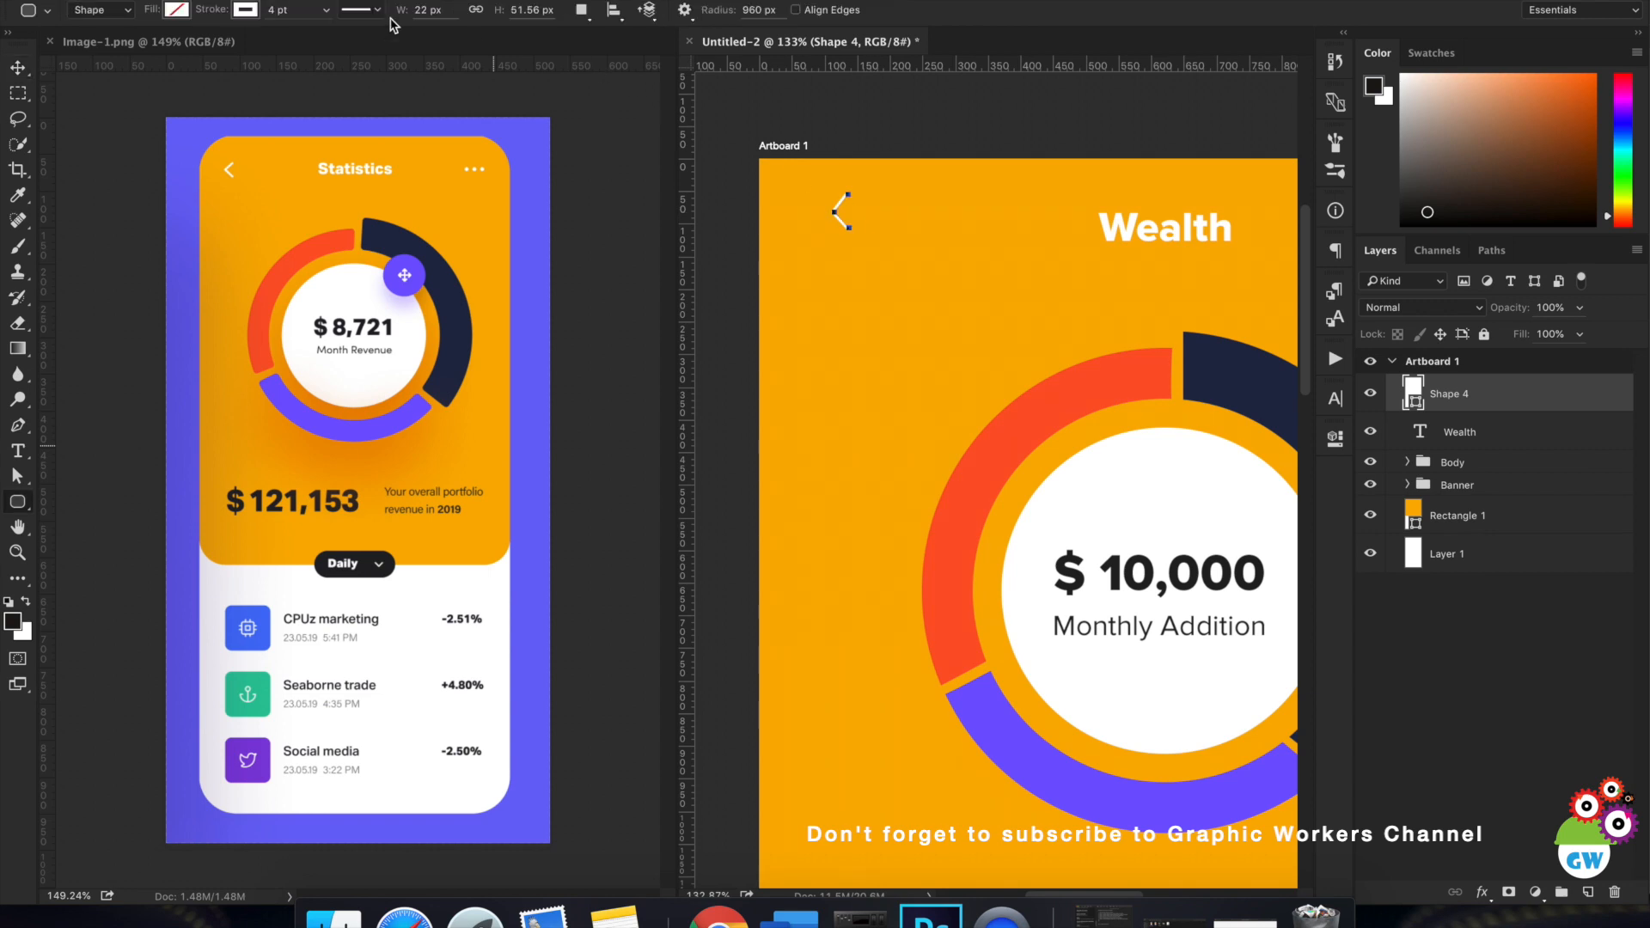
{"action": "double_click", "coordinate": [286, 15]}
{"action": "type", "text": "6"}
{"action": "key", "text": "Return"}
Align the back chevron level with the Wealth heading at the top of the artboard.
{"action": "left_click", "coordinate": [16, 69]}
{"action": "scroll", "coordinate": [778, 332], "scroll_direction": "down", "scroll_amount": 5}
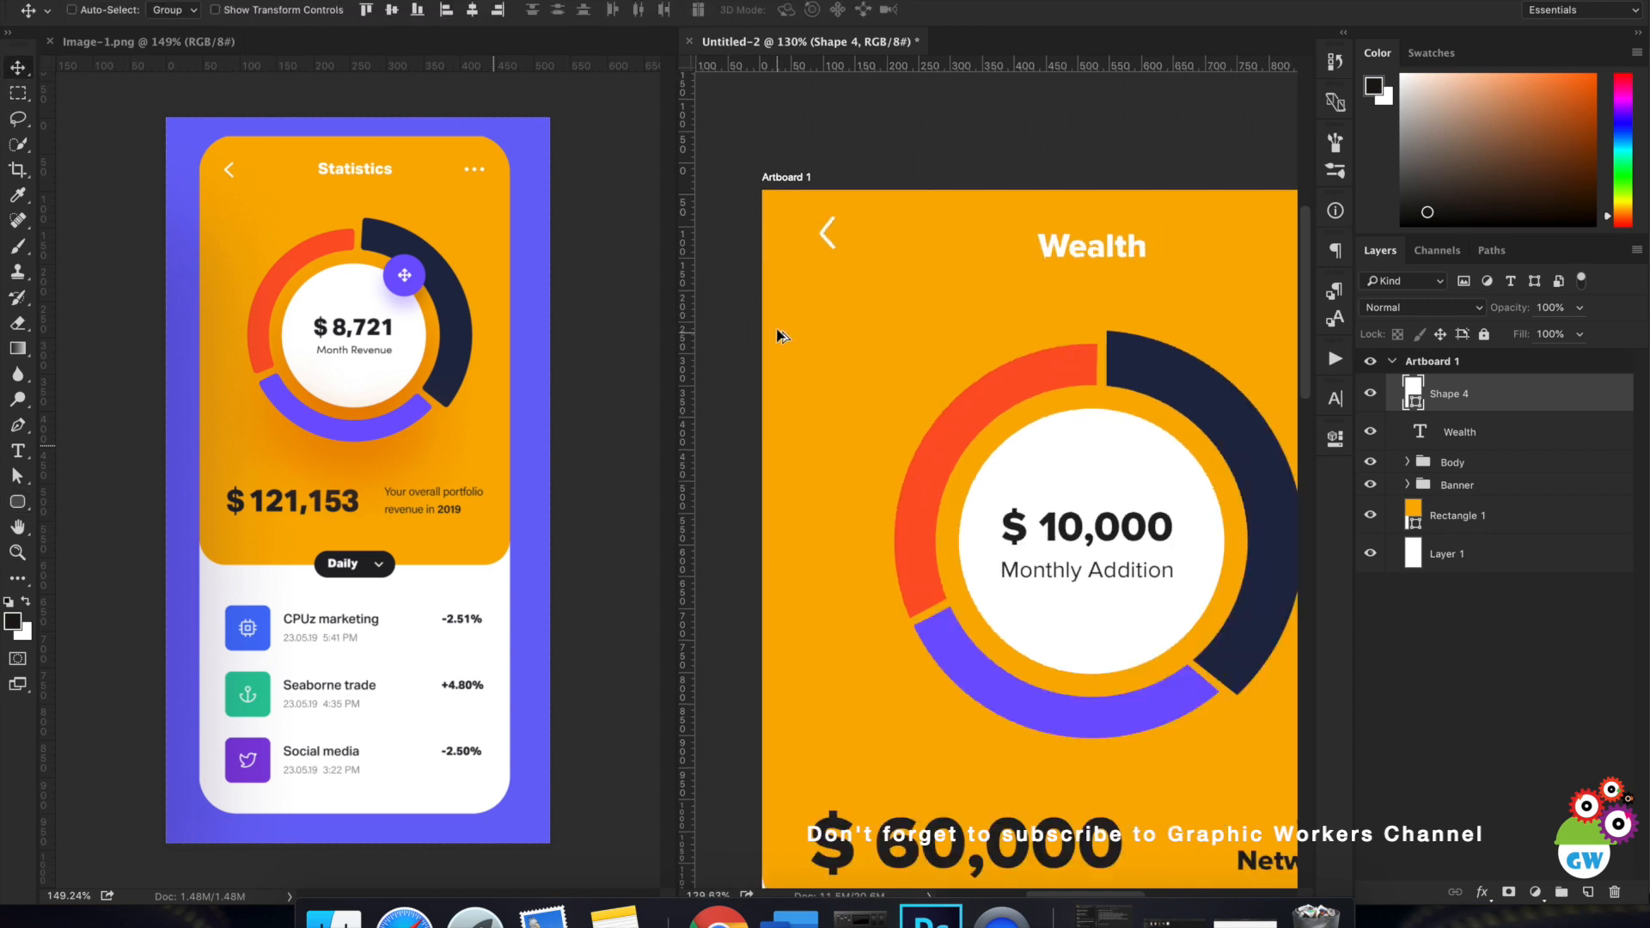
{"action": "scroll", "coordinate": [1034, 299], "scroll_direction": "up", "scroll_amount": 2}
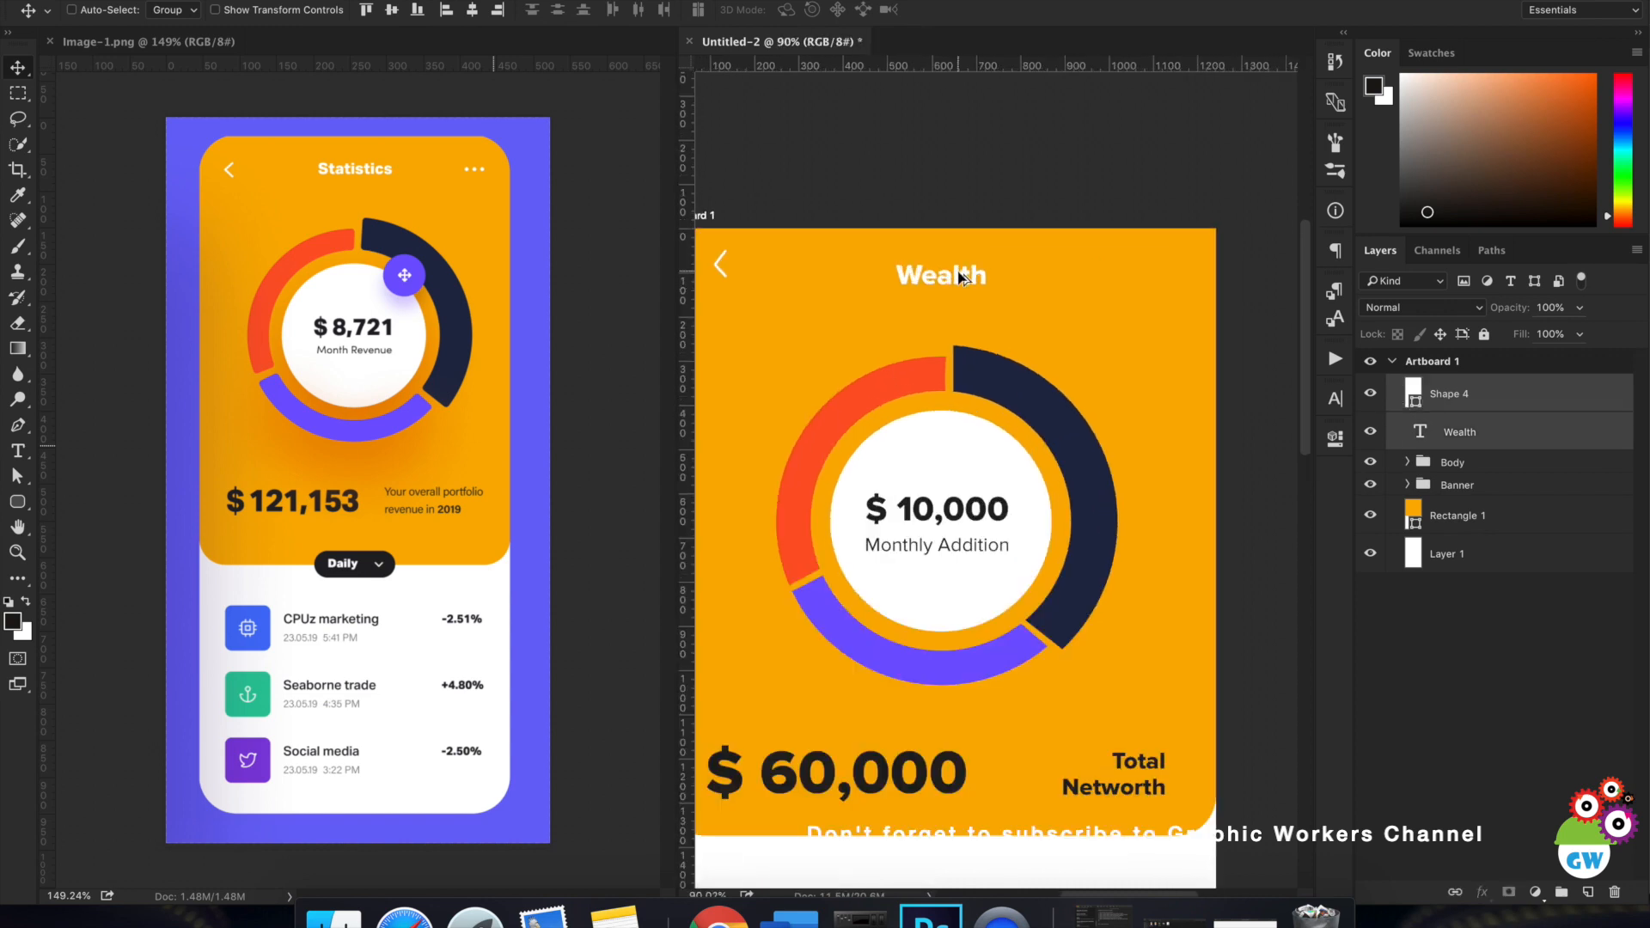
{"action": "left_click_drag", "start_coordinate": [1133, 389], "coordinate": [1134, 411]}
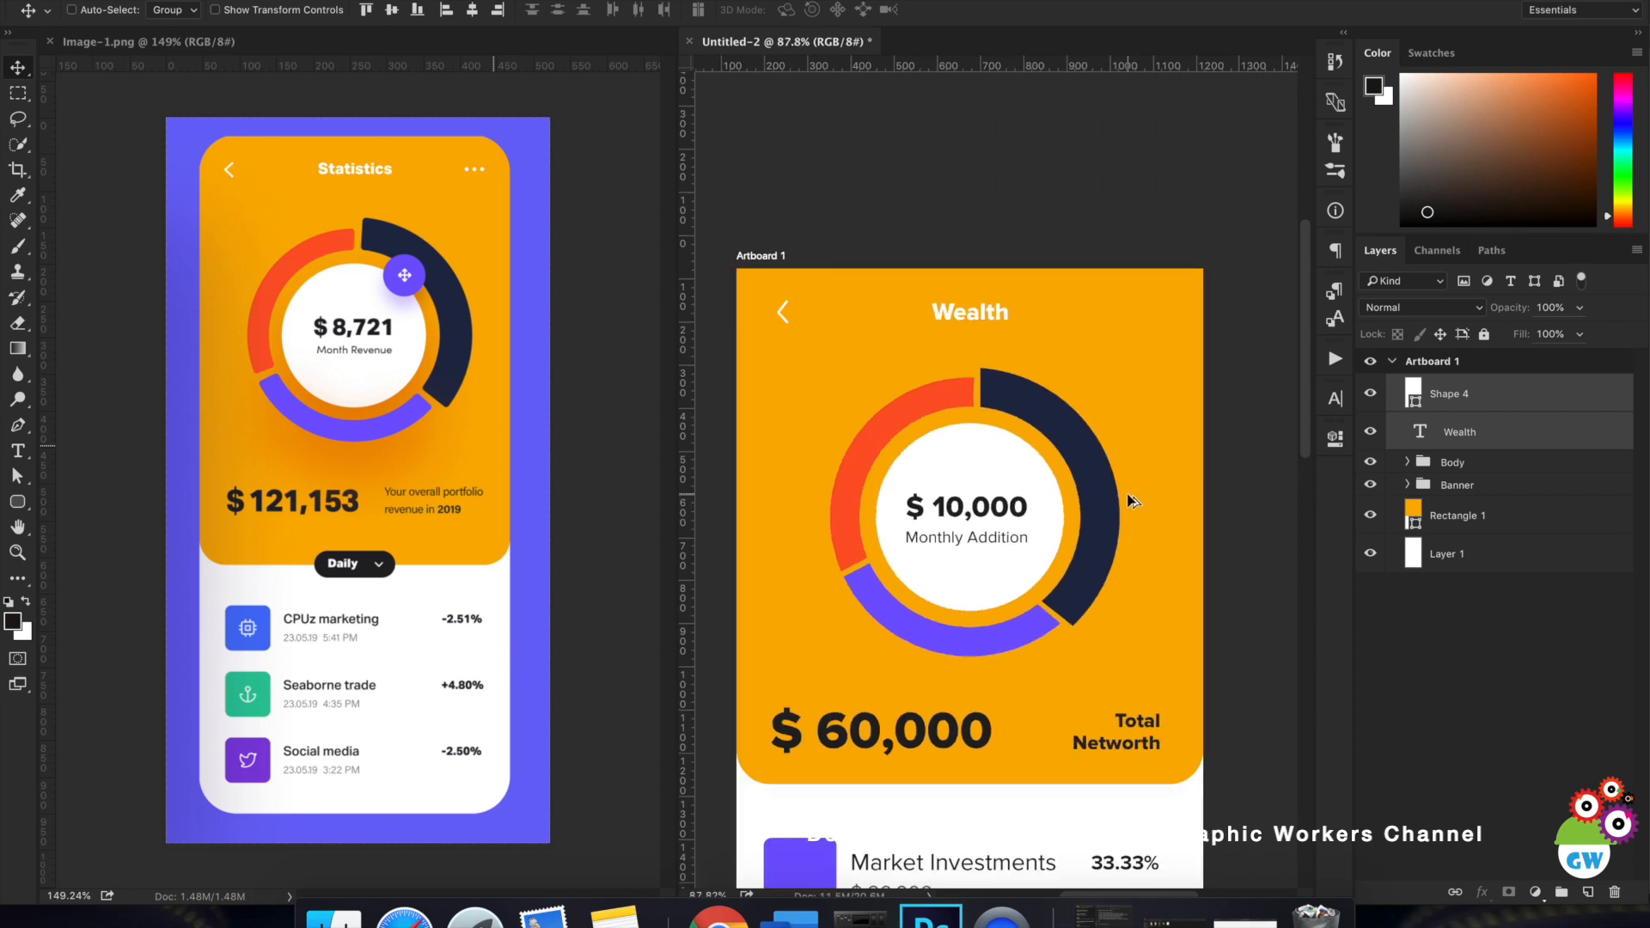
Draw a small circle about 9 px across in the header, opposite the back chevron and beyond the Wealth title.
{"action": "scroll", "coordinate": [1143, 516], "scroll_direction": "down", "scroll_amount": 3}
{"action": "right_click", "coordinate": [18, 501]}
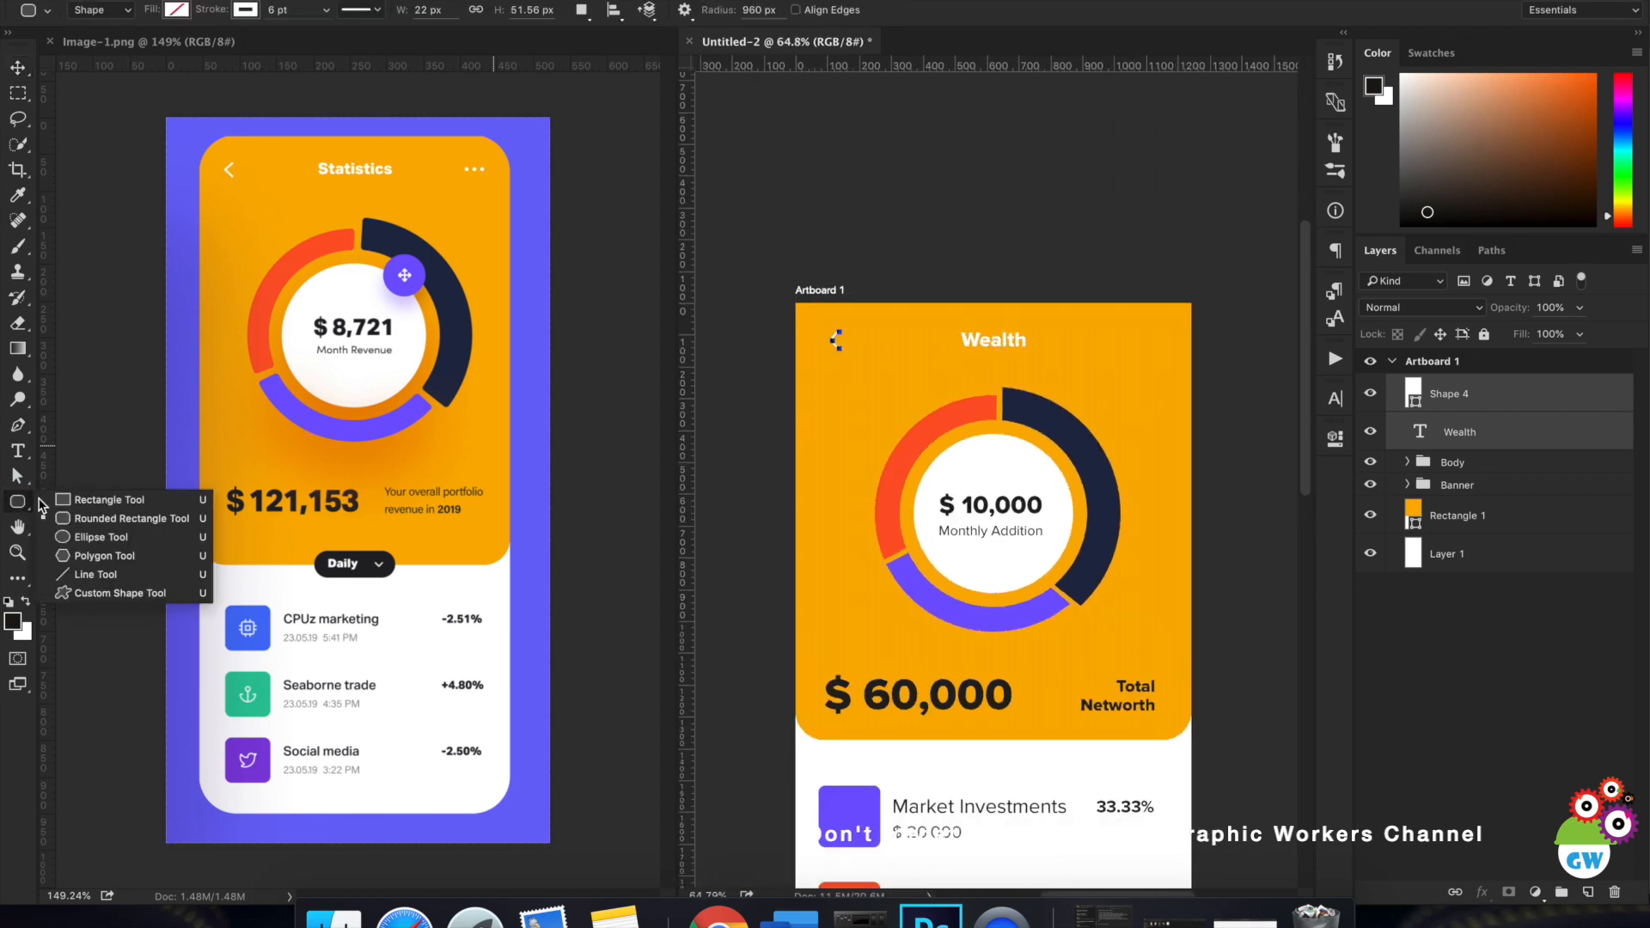
{"action": "left_click", "coordinate": [86, 533]}
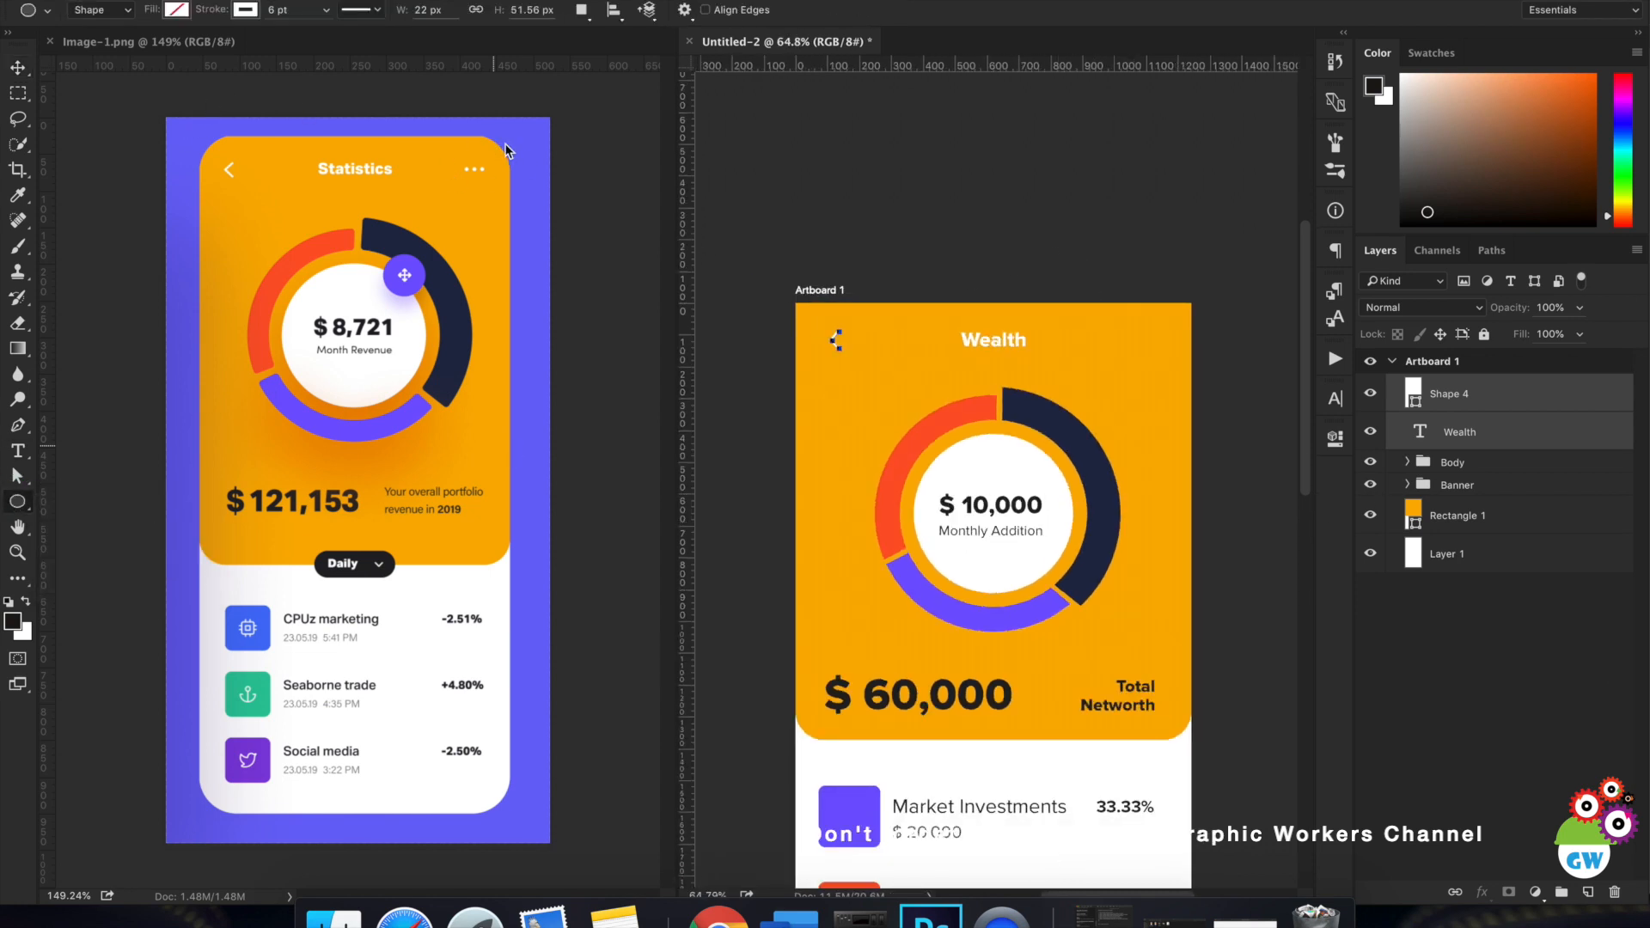
{"action": "scroll", "coordinate": [1177, 324], "scroll_direction": "up", "scroll_amount": 10}
{"action": "left_click", "coordinate": [1496, 600]}
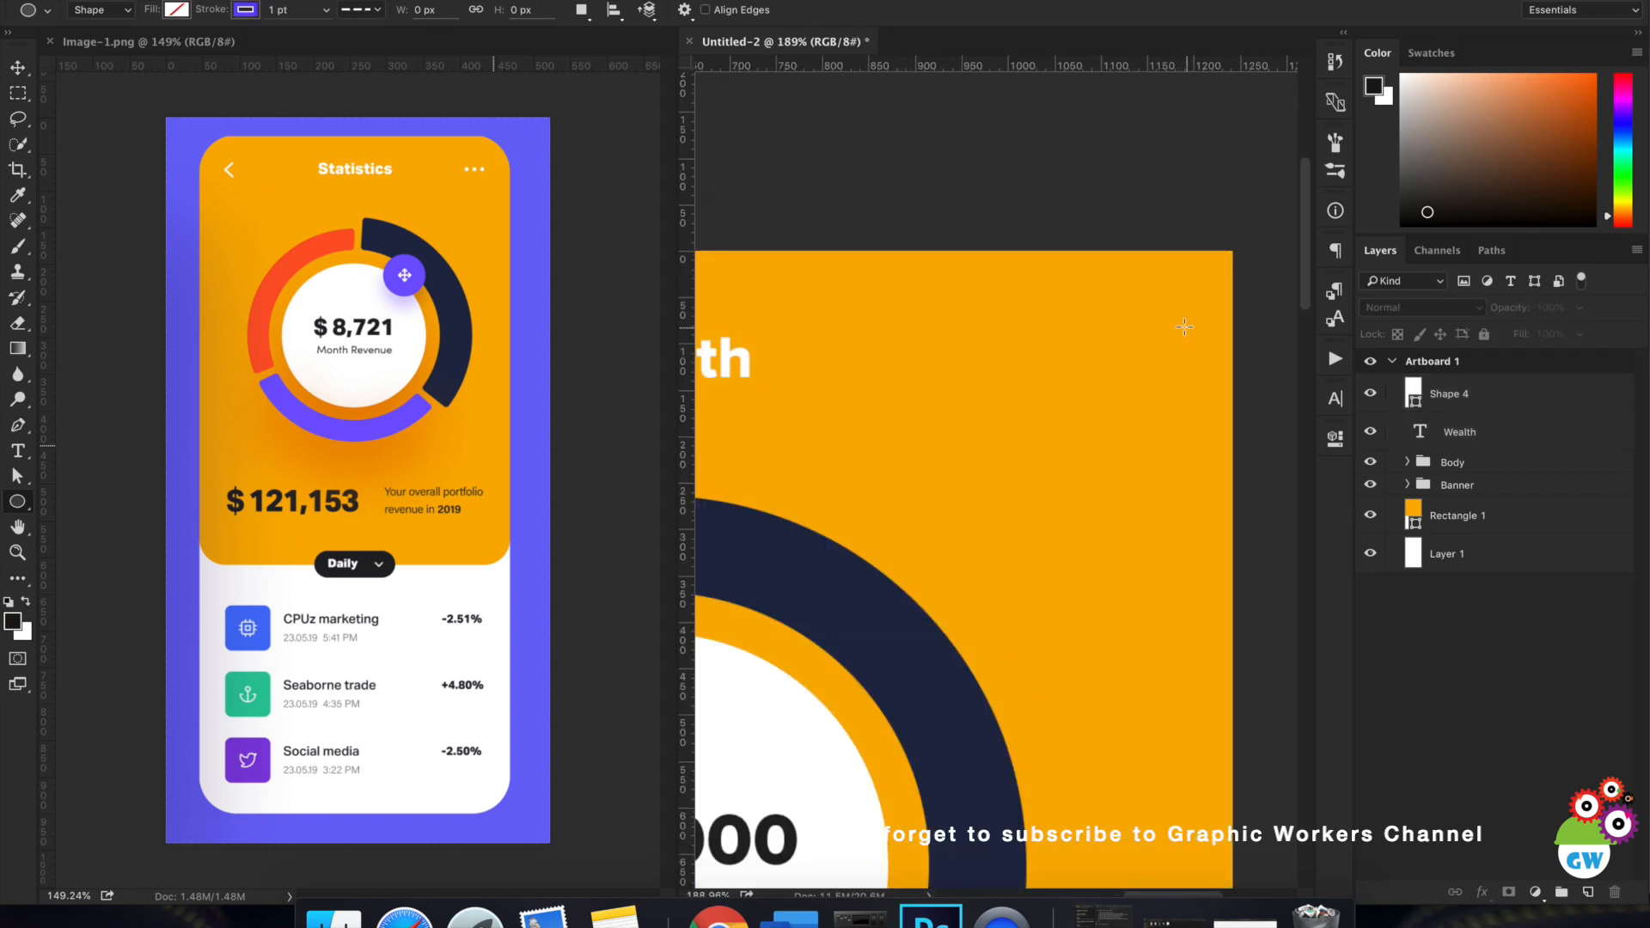
{"action": "left_click_drag", "start_coordinate": [1108, 364], "coordinate": [1117, 372]}
Give the small header circle a white fill and no stroke.
{"action": "left_click", "coordinate": [1061, 588]}
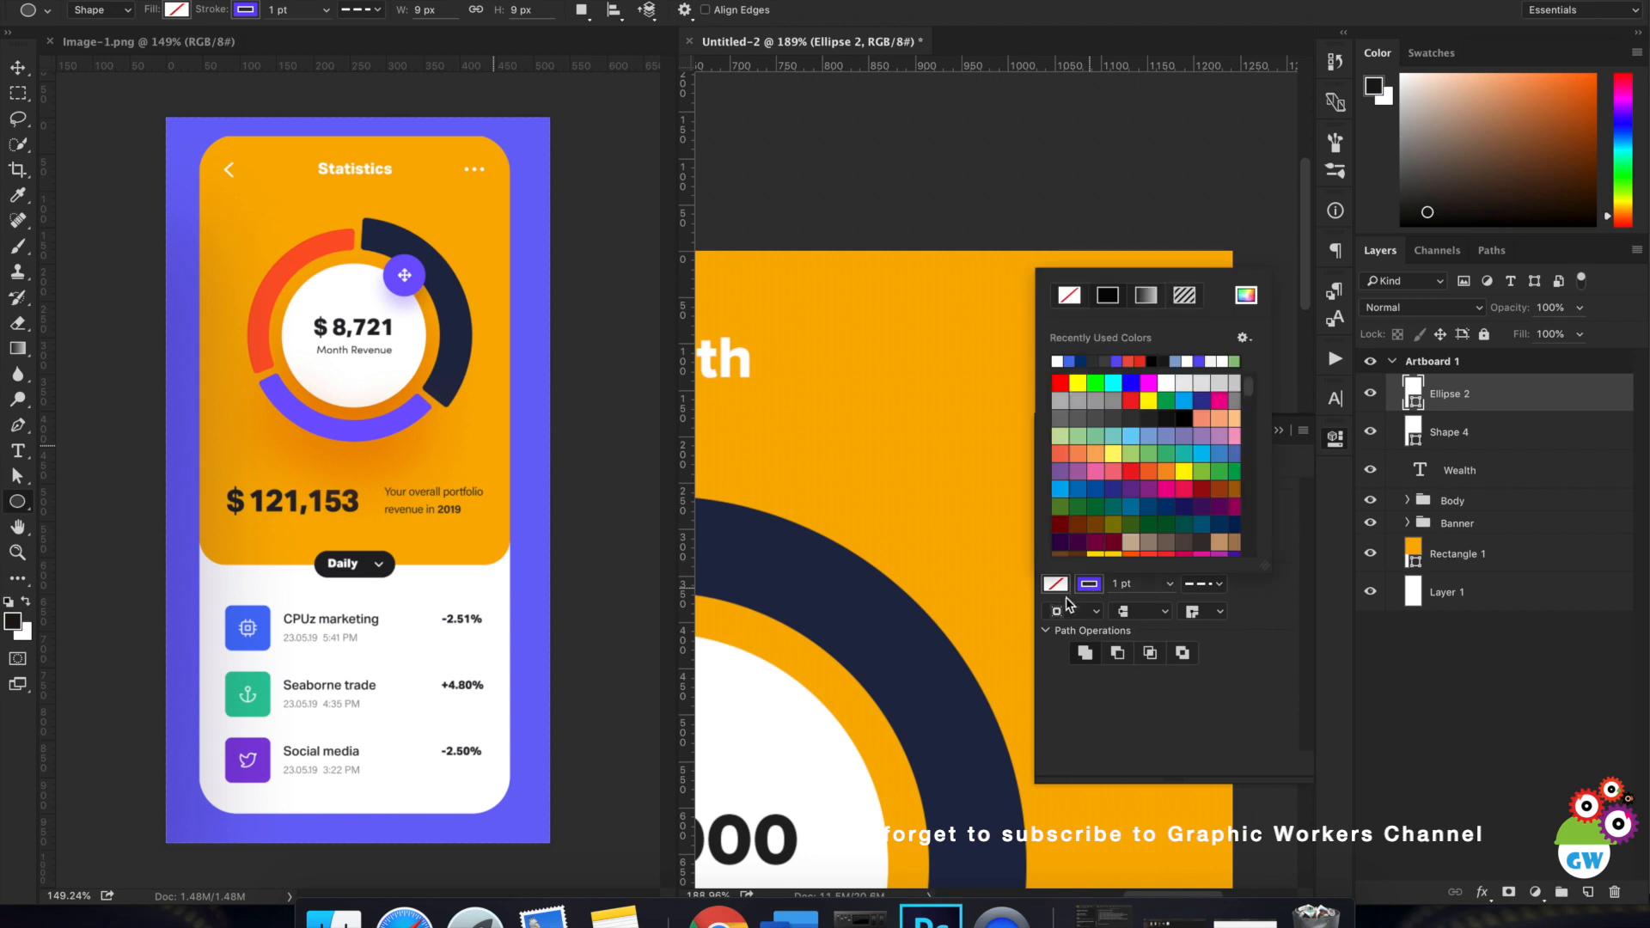
{"action": "left_click", "coordinate": [1111, 543]}
{"action": "left_click", "coordinate": [1169, 387]}
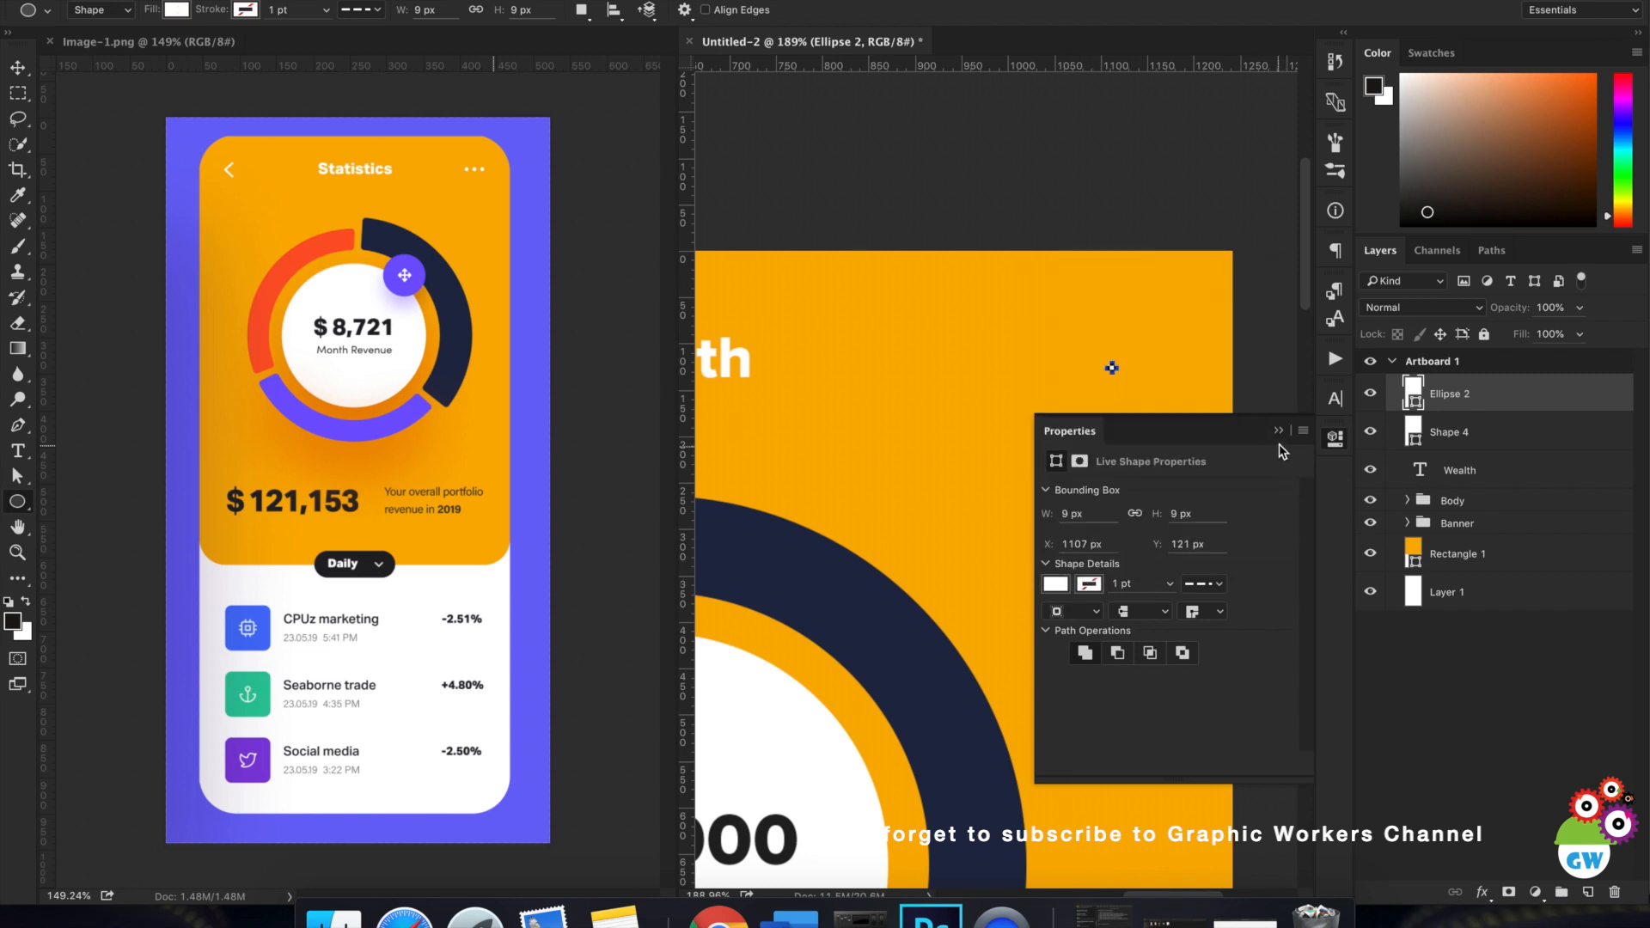
{"action": "left_click", "coordinate": [1279, 430]}
Duplicate the white dot twice and place the copies beside it to form a horizontal row of three dots.
{"action": "key", "text": "v"}
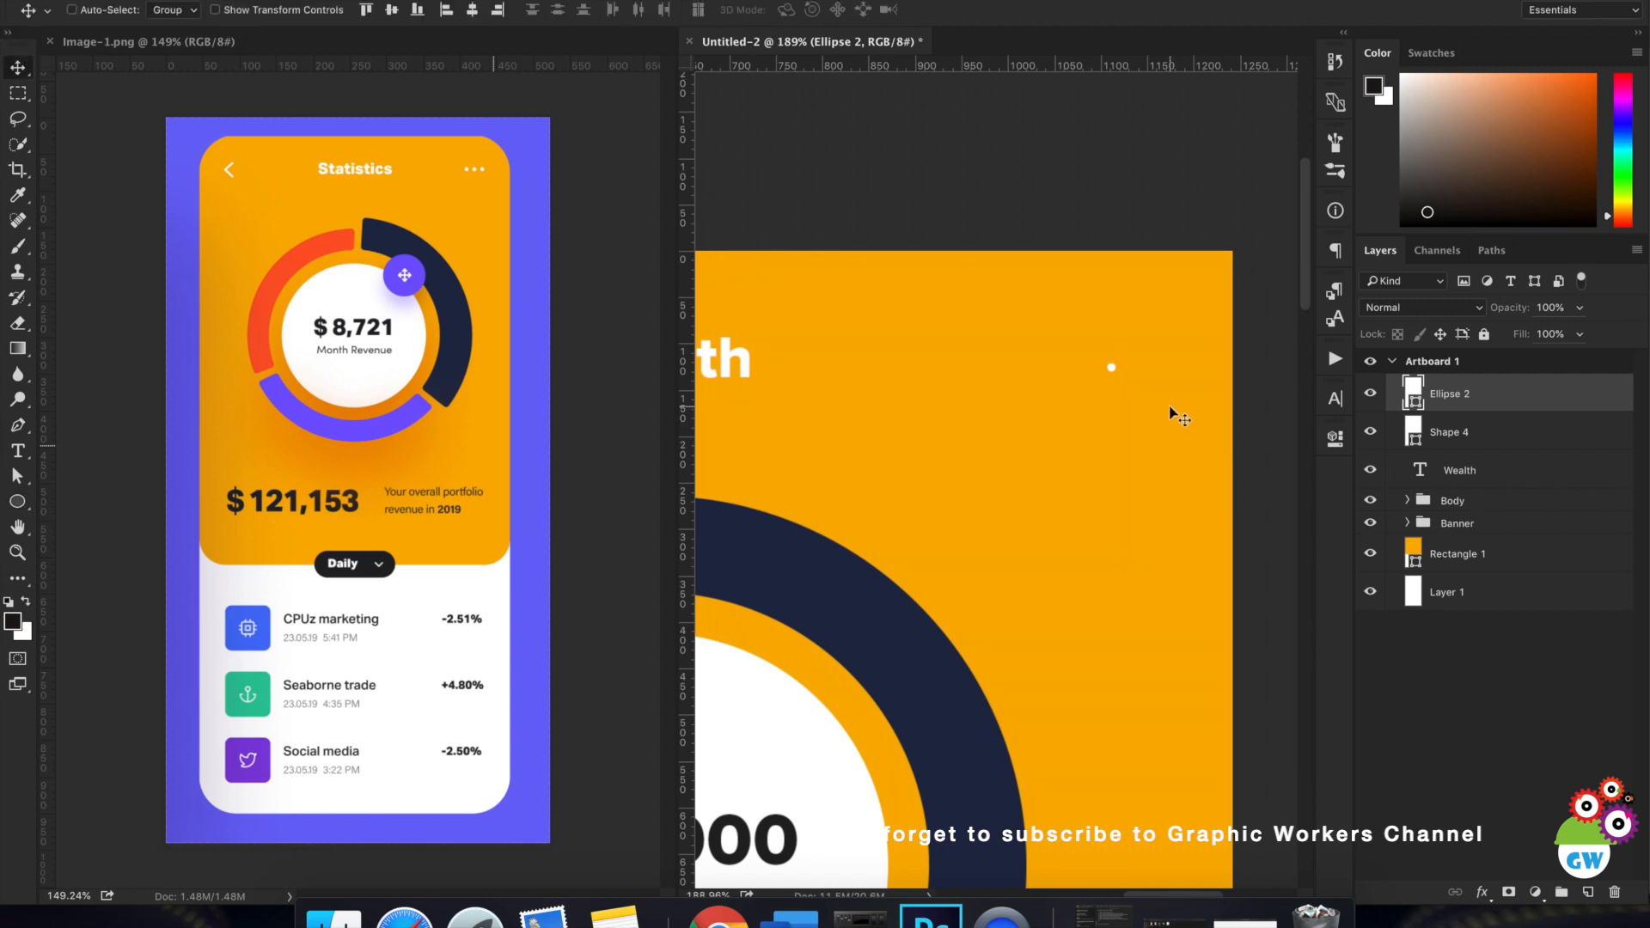
{"action": "key", "text": "super+j"}
{"action": "left_click_drag", "start_coordinate": [1148, 434], "coordinate": [1165, 445]}
{"action": "key", "text": "super+j"}
{"action": "key", "text": "super+z"}
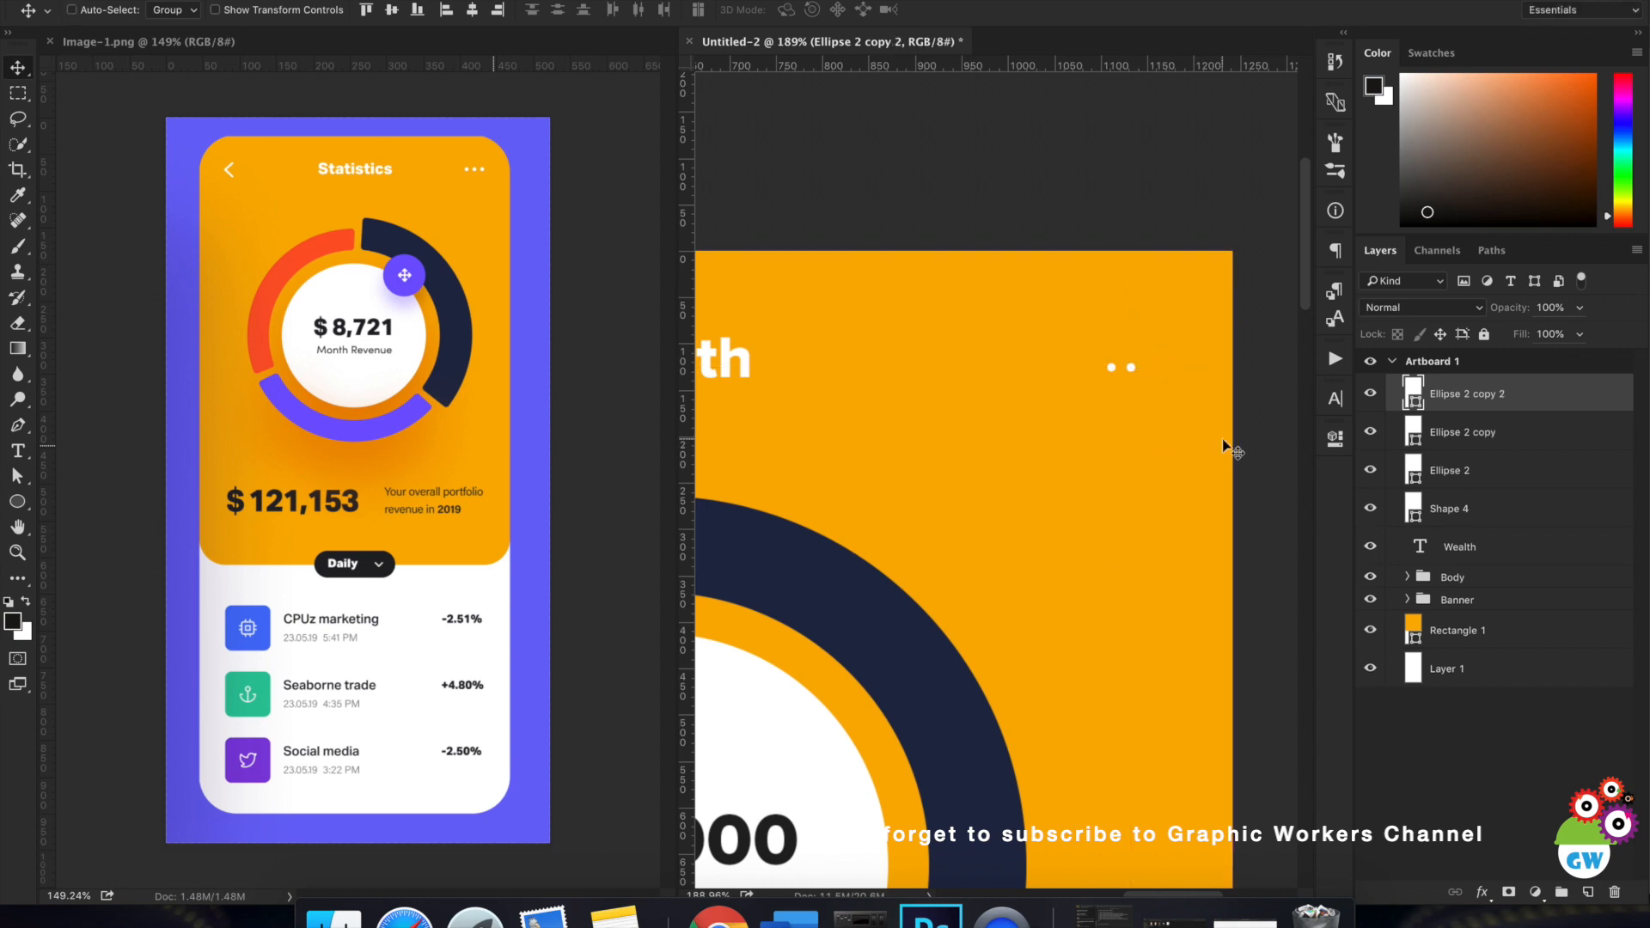
{"action": "left_click_drag", "start_coordinate": [1142, 509], "coordinate": [1165, 506]}
Distribute the three dots evenly in the row and merge them into a single shape.
{"action": "left_click", "coordinate": [1466, 473]}
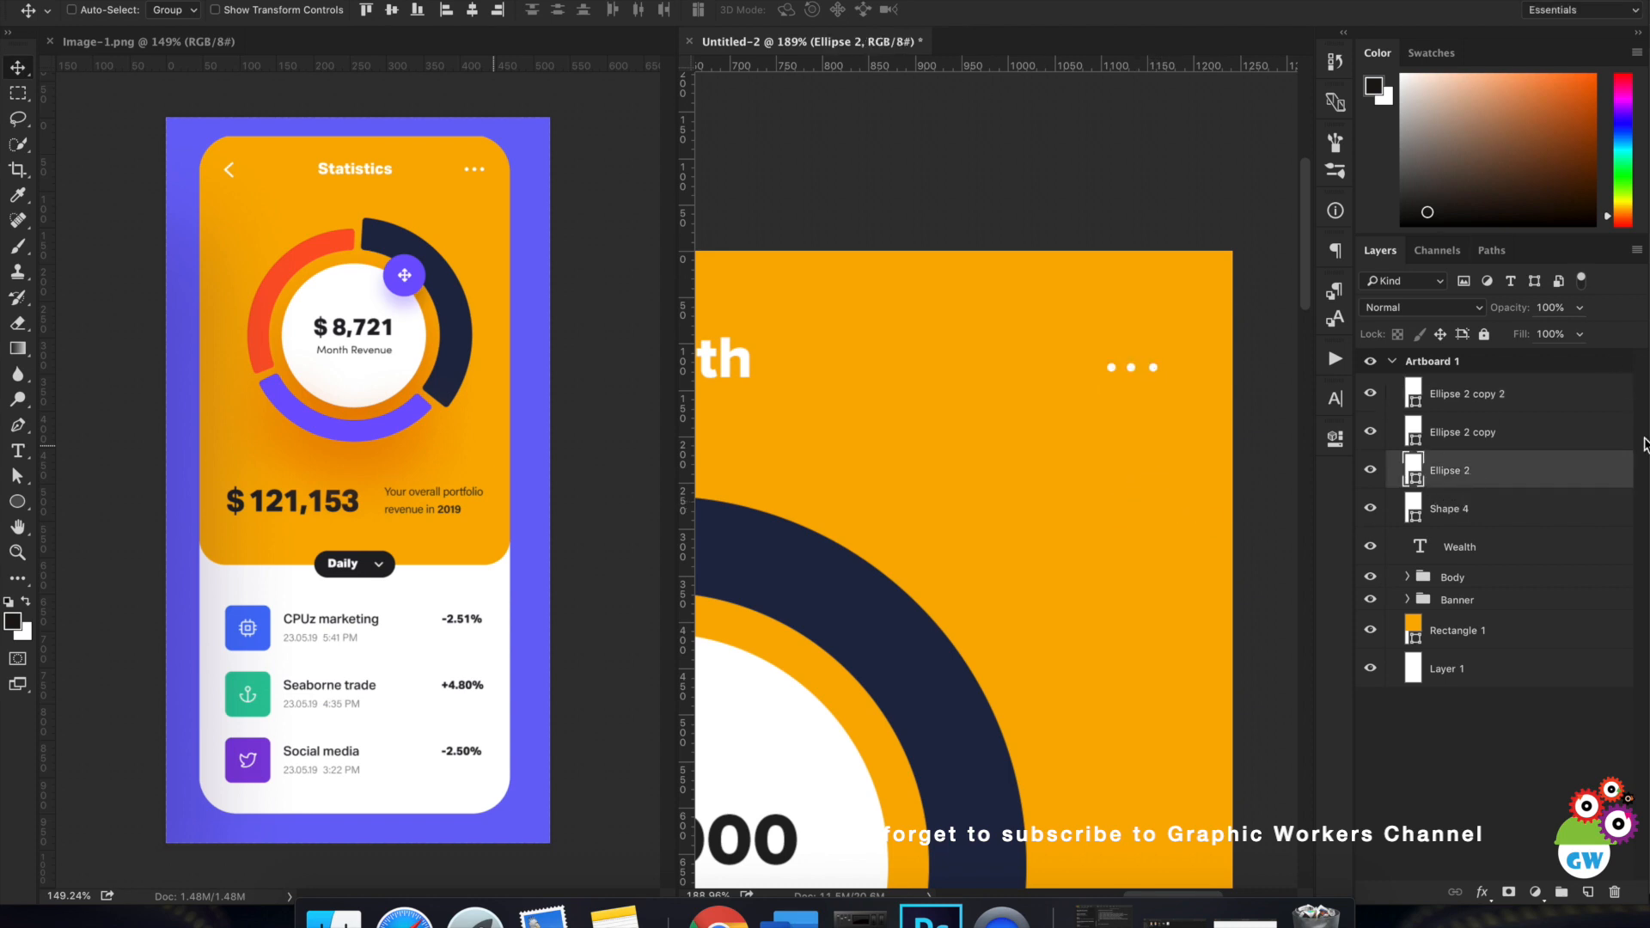
{"action": "left_click", "coordinate": [1578, 405], "text": "shift"}
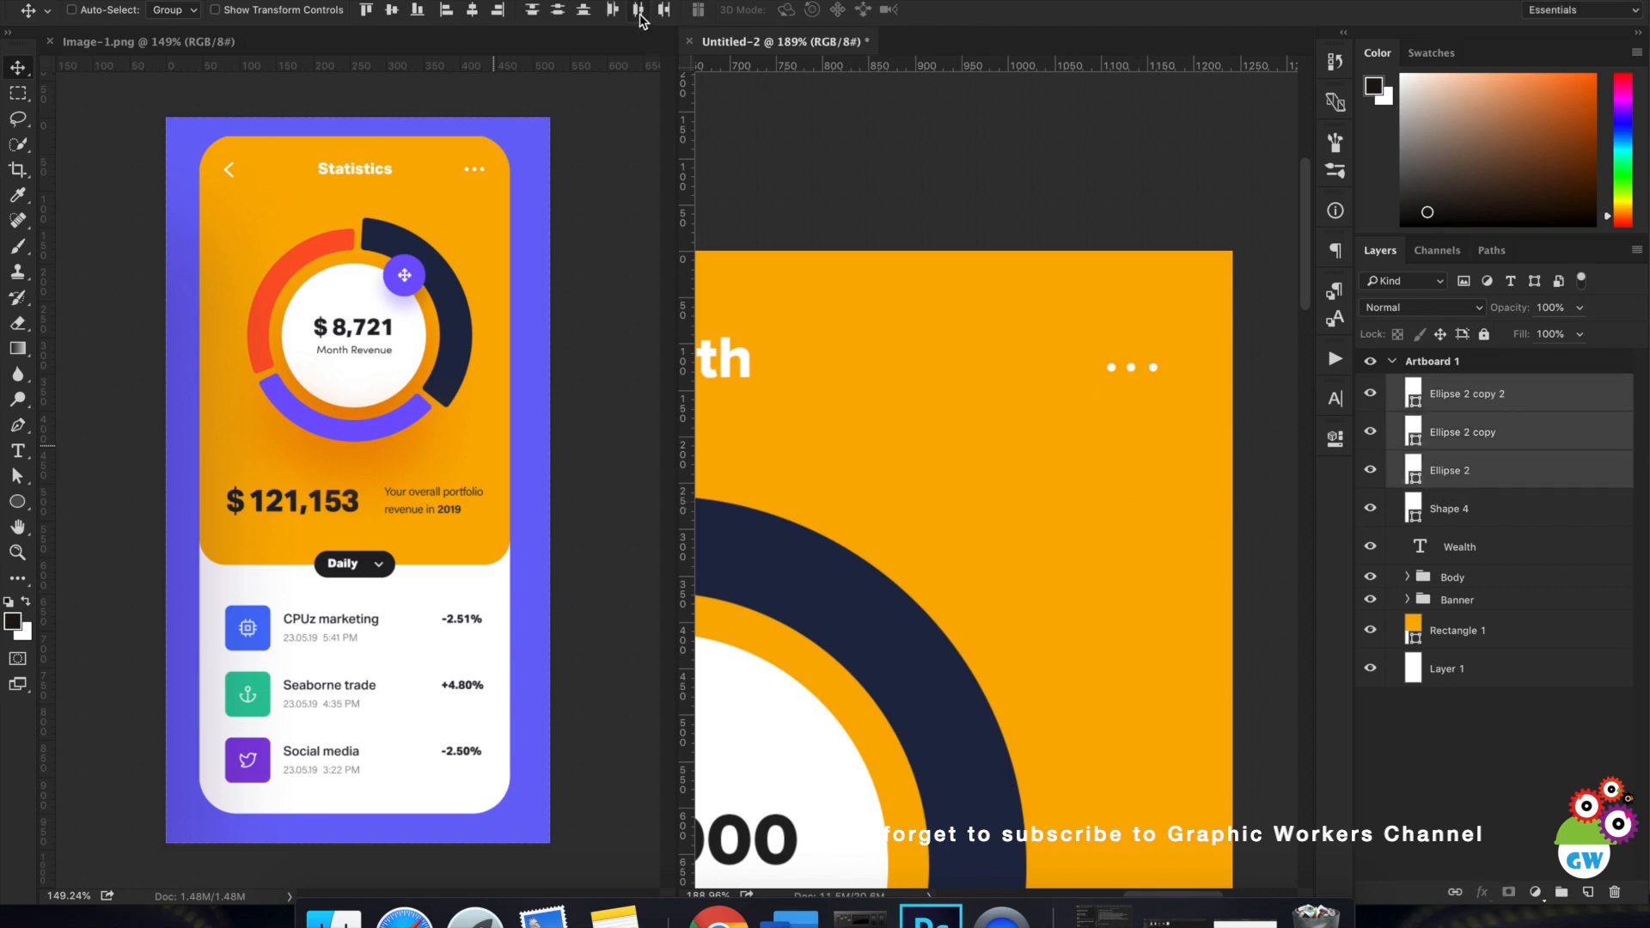
{"action": "scroll", "coordinate": [1229, 514], "scroll_direction": "down", "scroll_amount": 5}
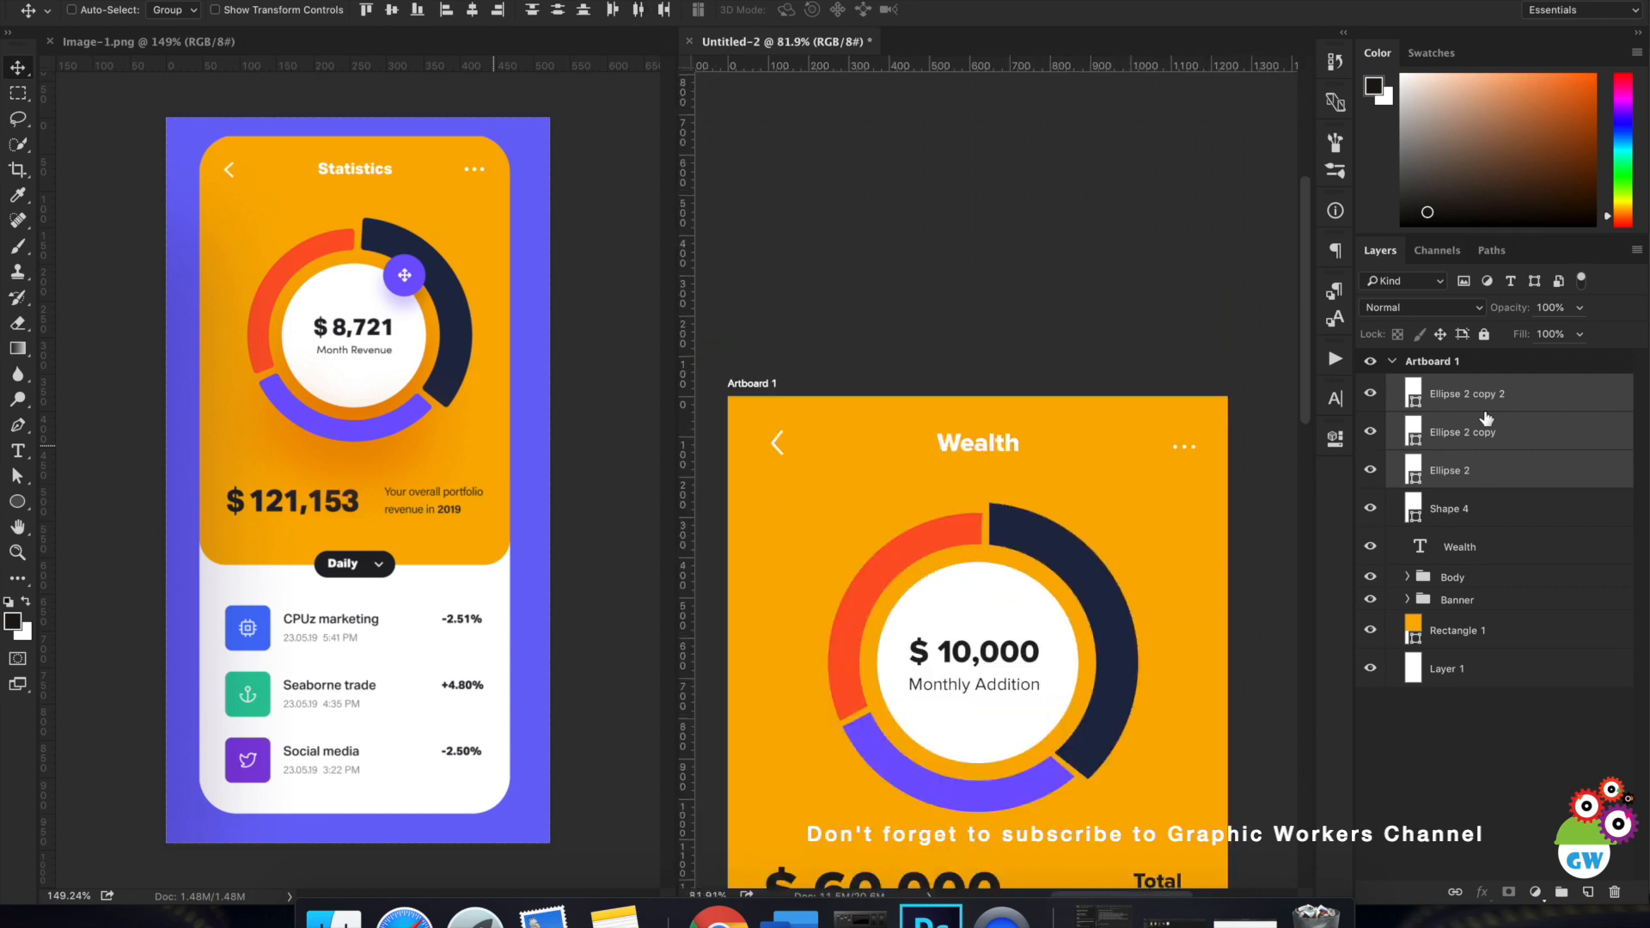
{"action": "right_click", "coordinate": [1499, 419]}
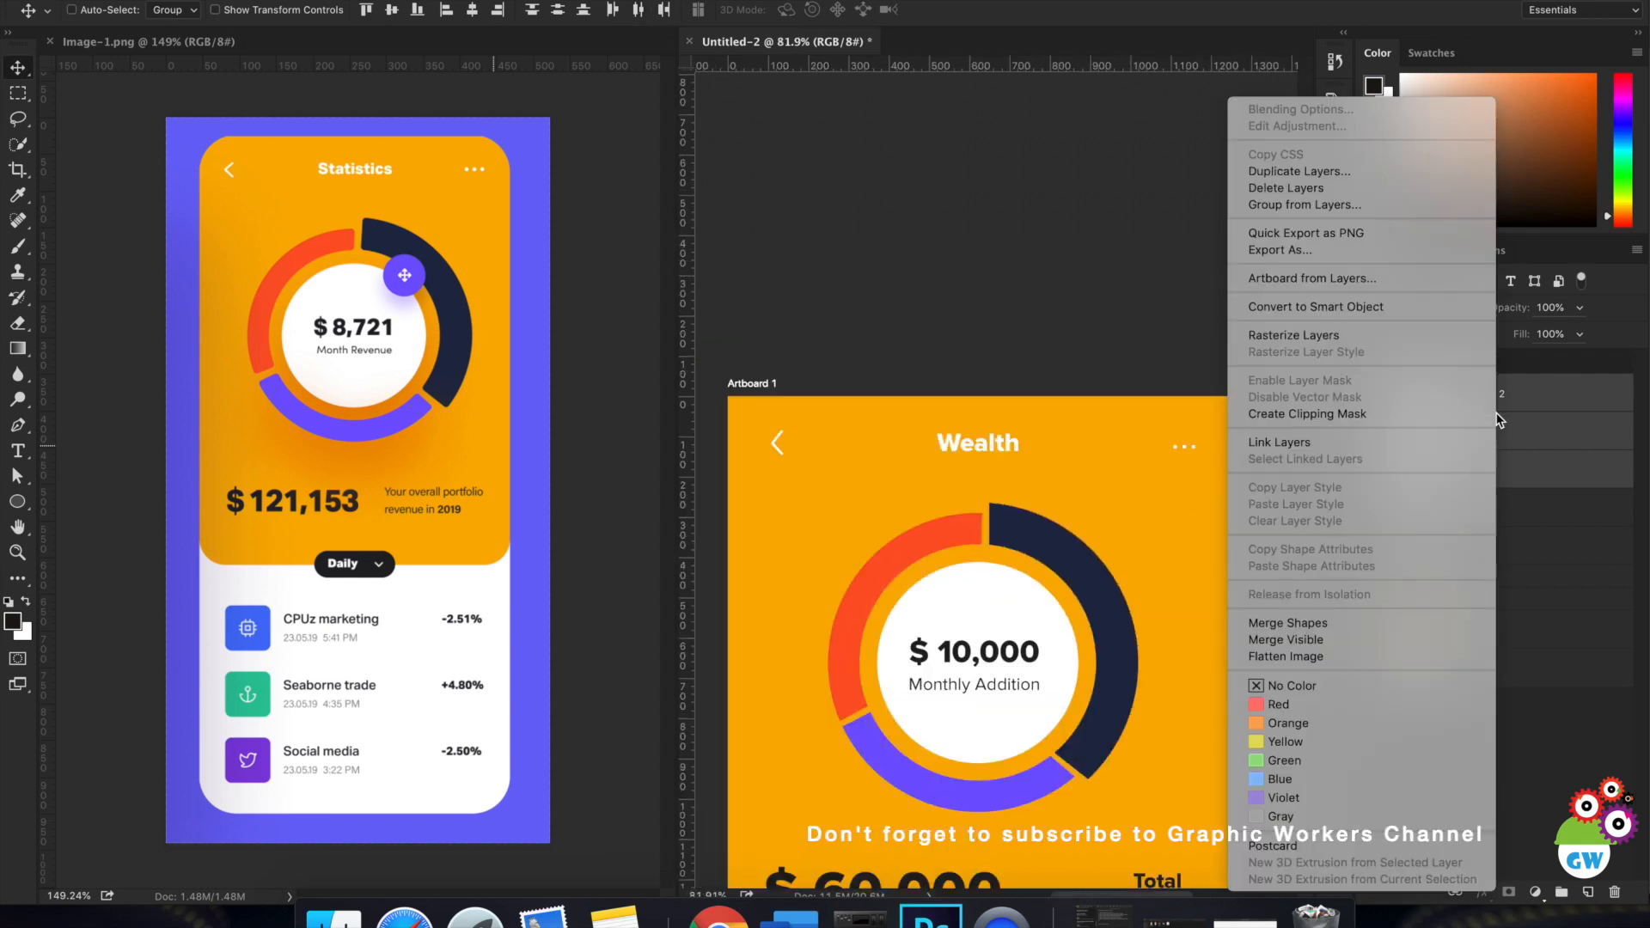
{"action": "left_click", "coordinate": [1367, 624]}
Enlarge the merged three-dot menu shape slightly with Free Transform.
{"action": "scroll", "coordinate": [1191, 470], "scroll_direction": "up", "scroll_amount": 2}
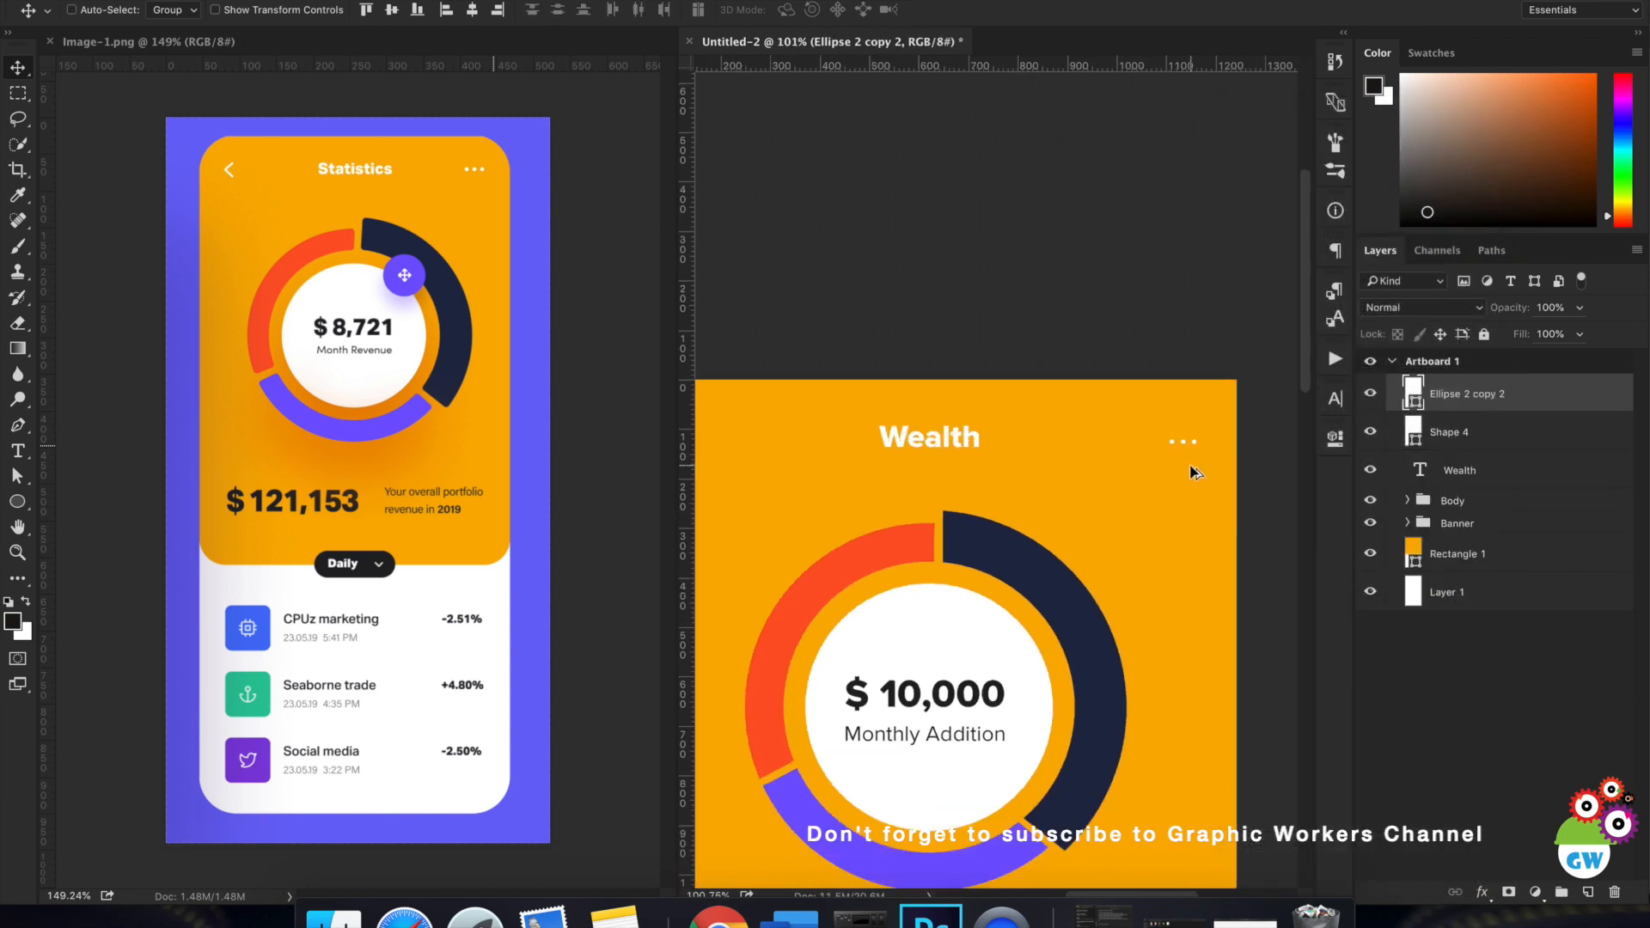
{"action": "scroll", "coordinate": [1193, 471], "scroll_direction": "up", "scroll_amount": 2}
{"action": "key", "text": "super+t"}
{"action": "left_click_drag", "start_coordinate": [1209, 454], "coordinate": [1217, 460]}
{"action": "key", "text": "Return"}
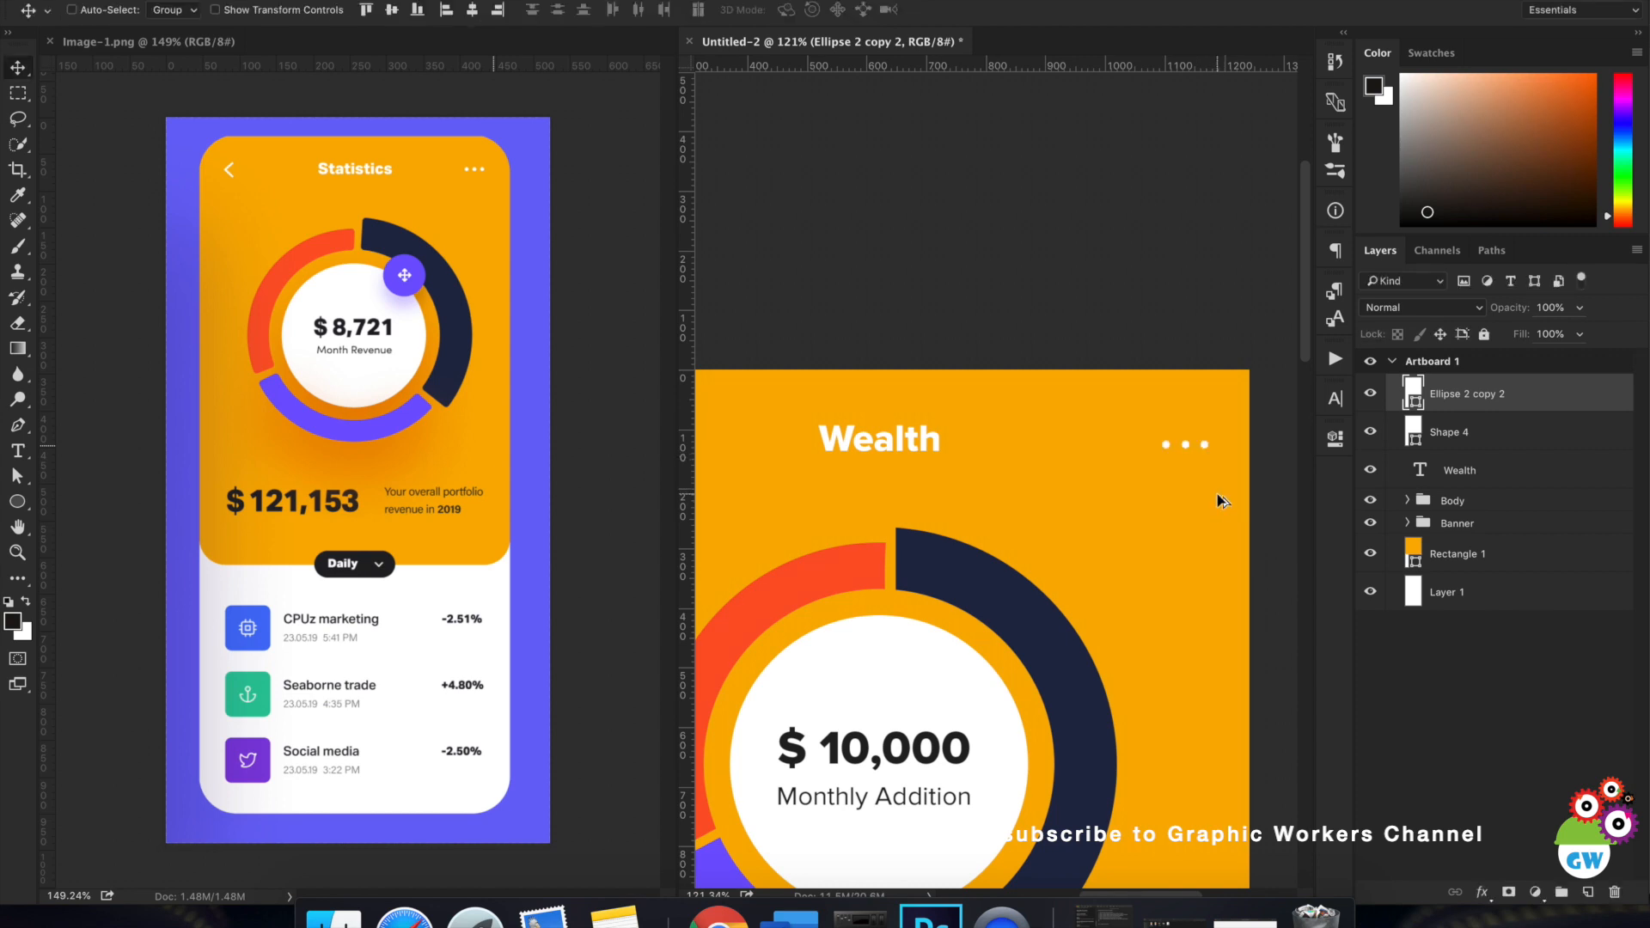
Align the three-dot shape level with the Wealth heading and the back chevron.
{"action": "scroll", "coordinate": [1219, 500], "scroll_direction": "down", "scroll_amount": 4}
{"action": "scroll", "coordinate": [1200, 516], "scroll_direction": "up", "scroll_amount": 3}
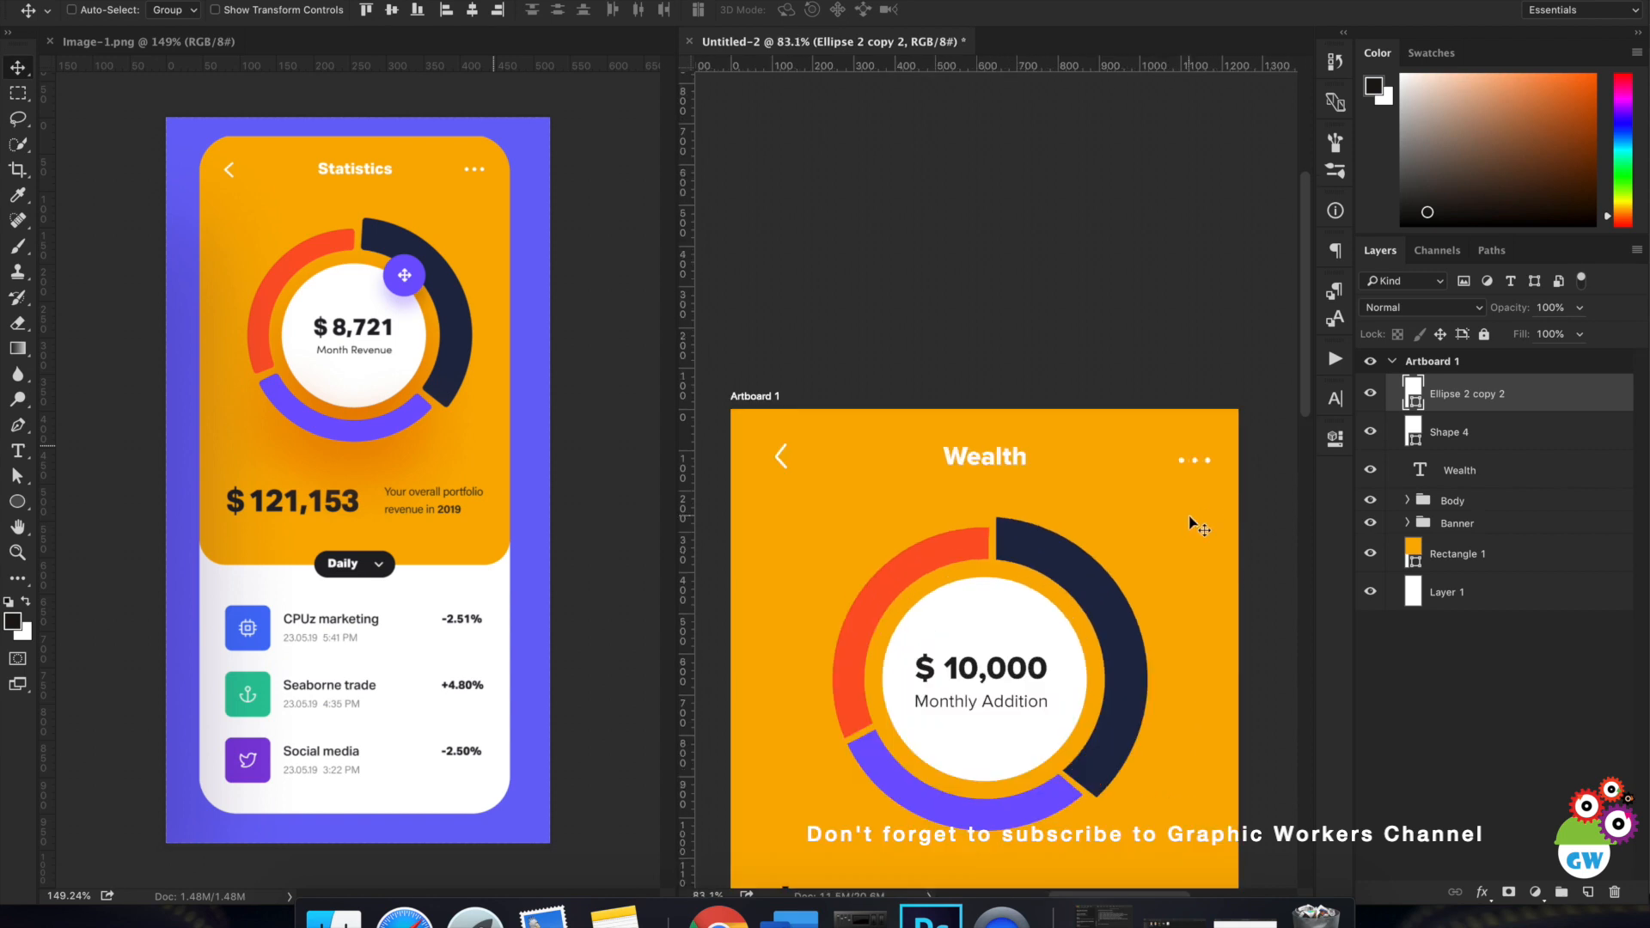
{"action": "scroll", "coordinate": [1169, 568], "scroll_direction": "down", "scroll_amount": 4}
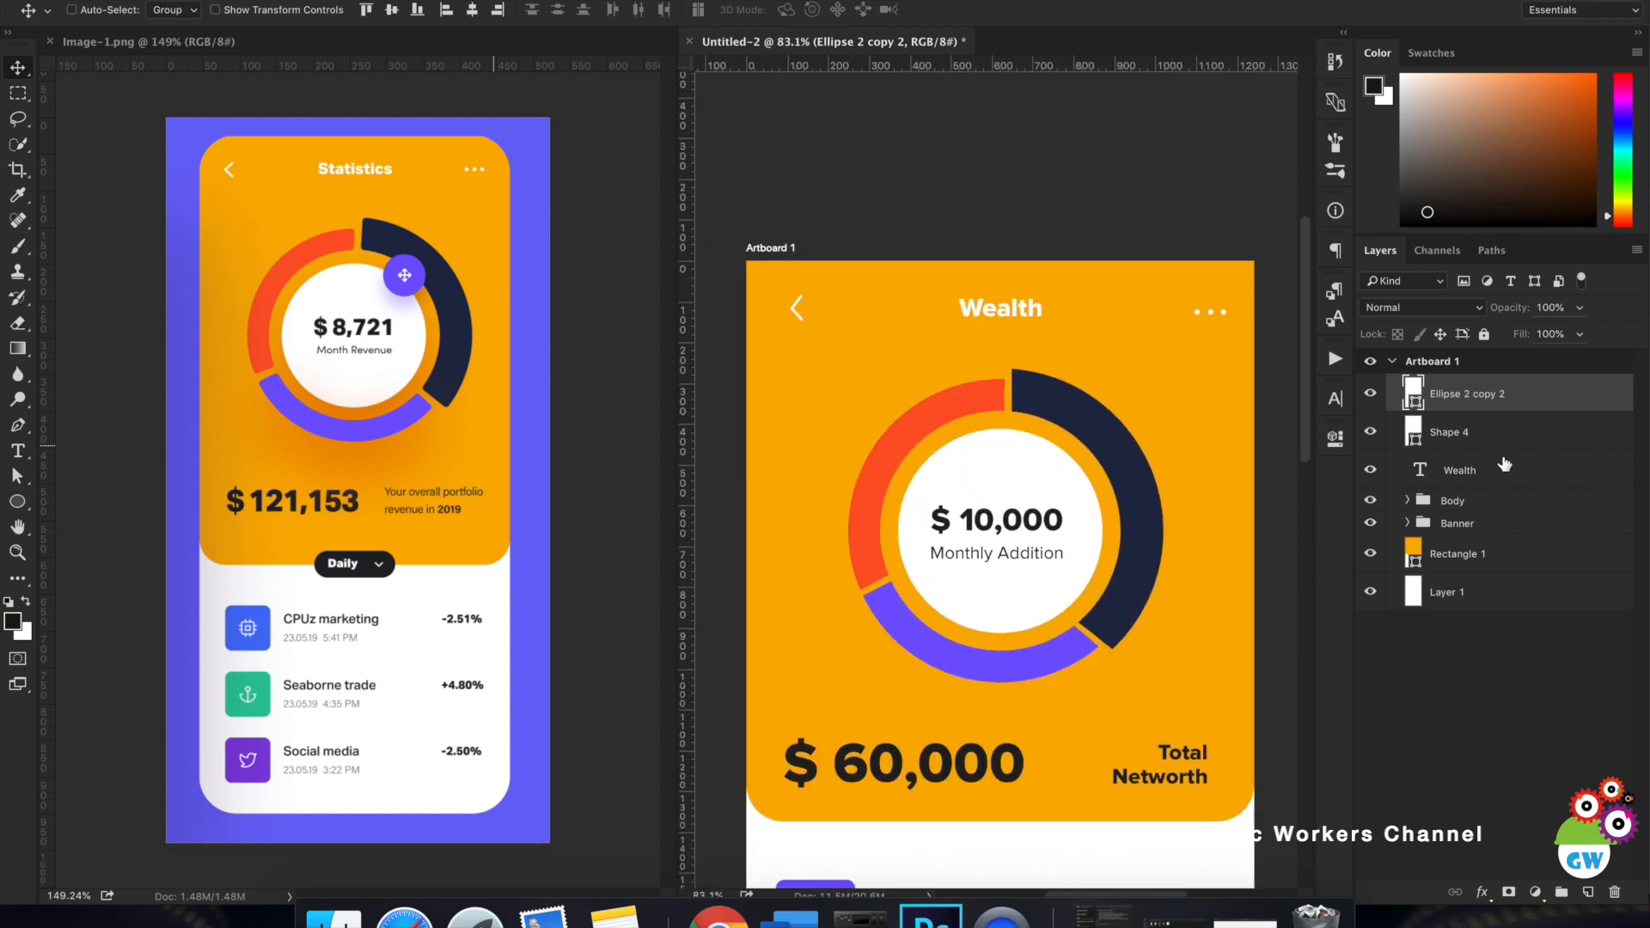
{"action": "left_click", "coordinate": [1508, 481], "text": "shift"}
{"action": "left_click", "coordinate": [393, 11]}
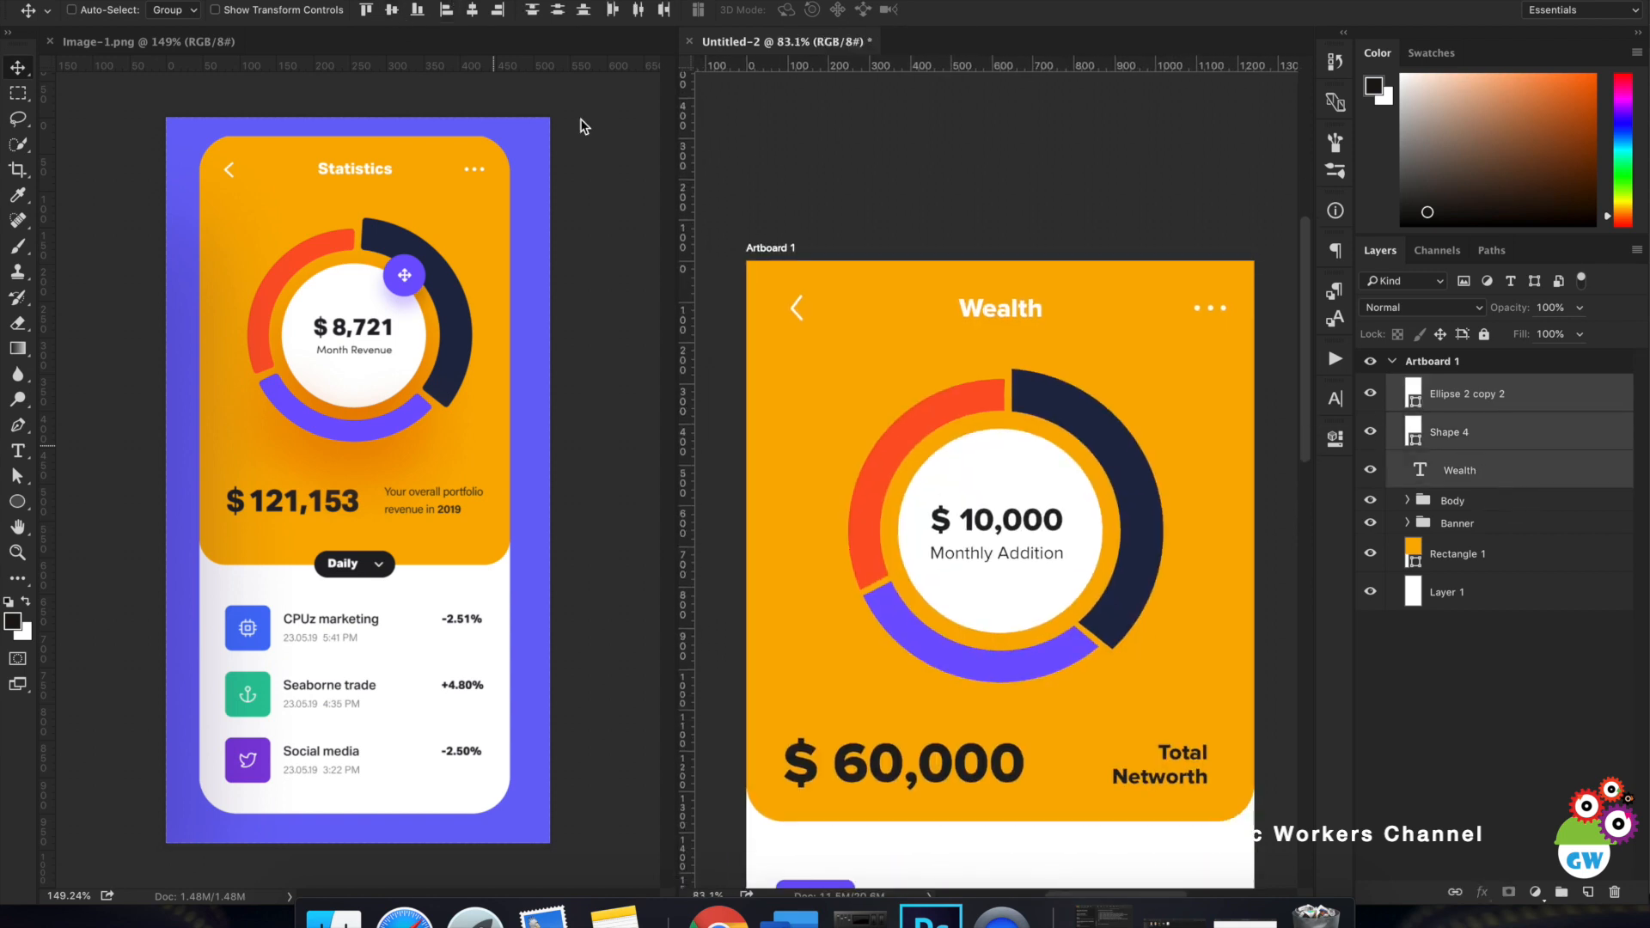
Stretch the orange banner rectangle slightly downward to leave more space below the $ 60,000 total.
{"action": "scroll", "coordinate": [1187, 409], "scroll_direction": "down", "scroll_amount": 5}
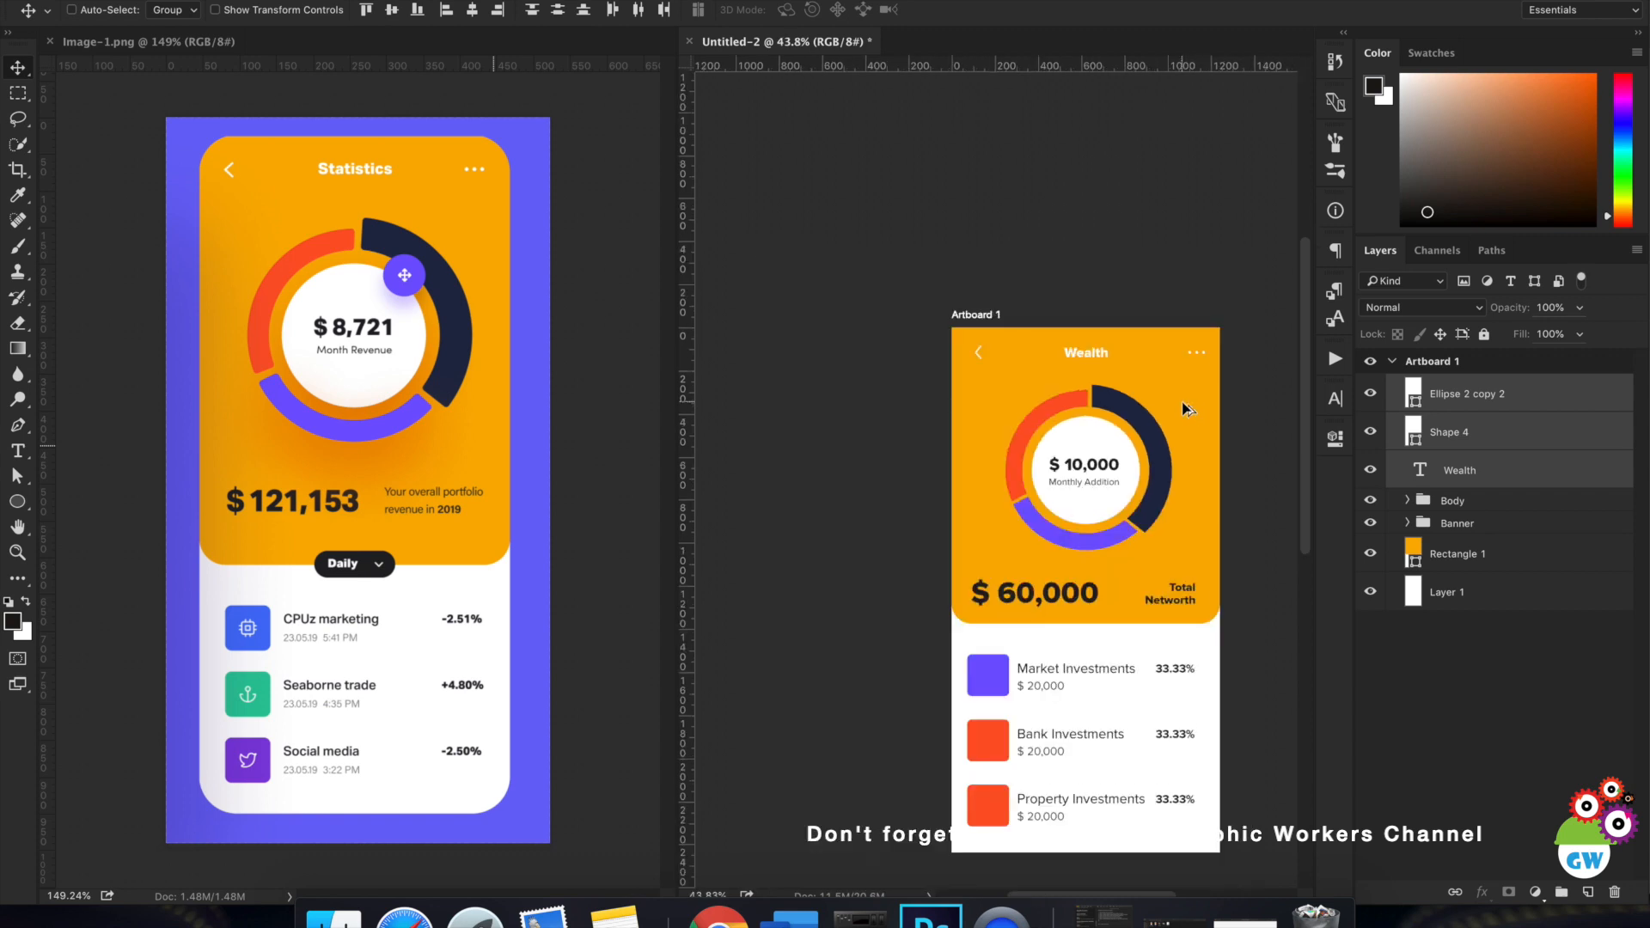
{"action": "scroll", "coordinate": [1094, 507], "scroll_direction": "up", "scroll_amount": 3}
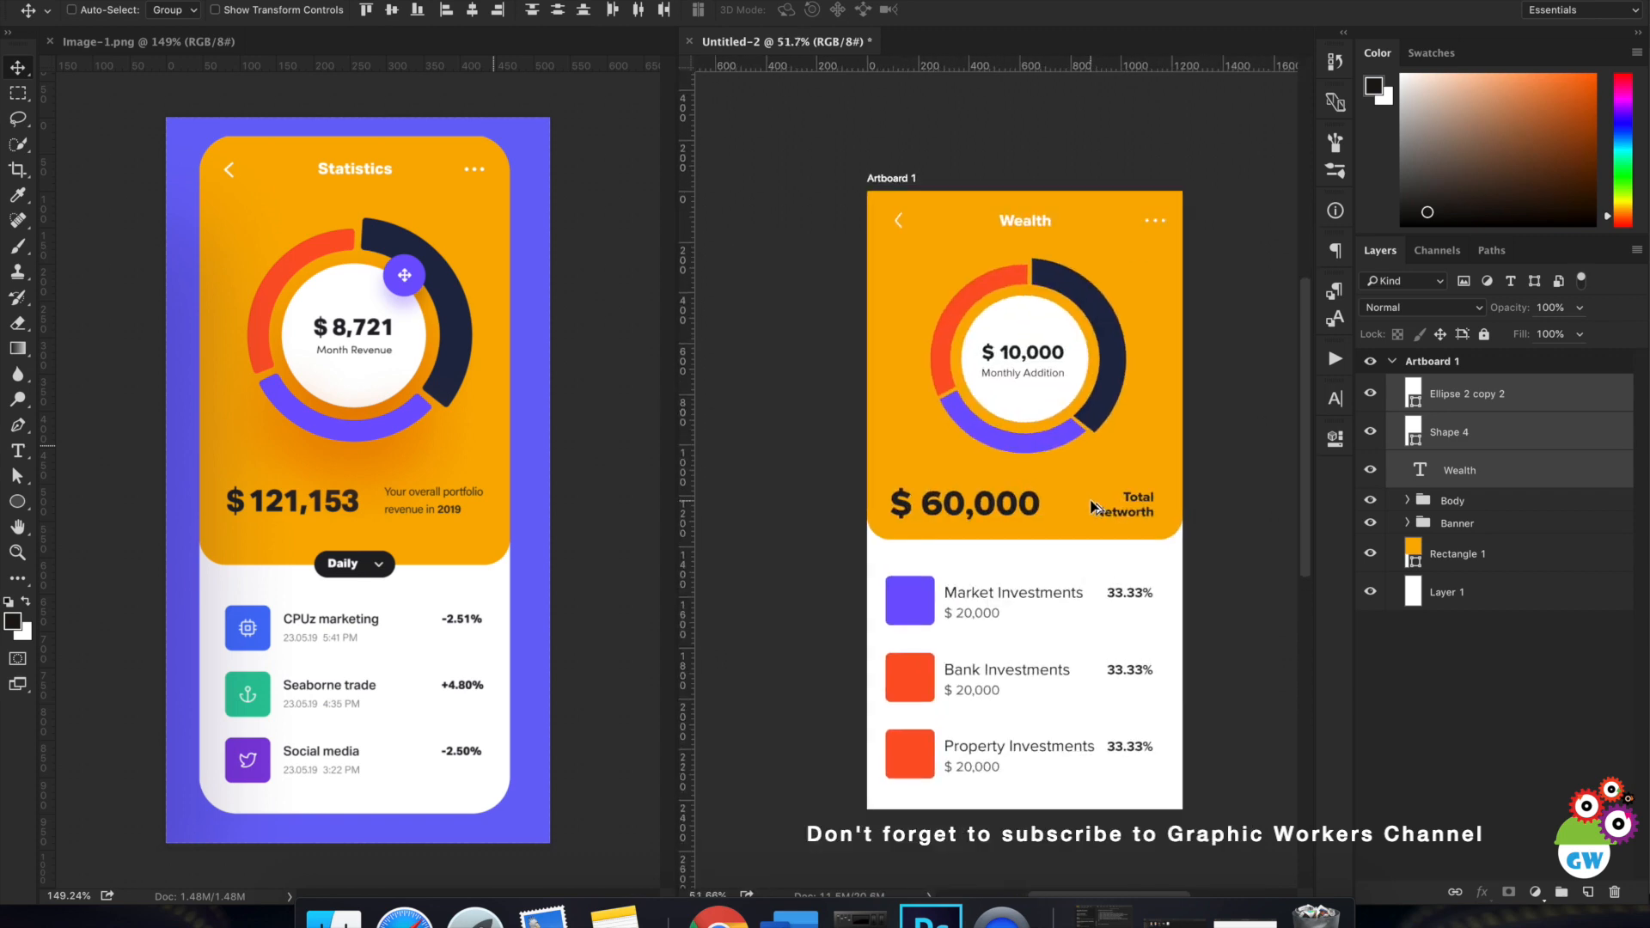
{"action": "scroll", "coordinate": [1093, 507], "scroll_direction": "down", "scroll_amount": 1}
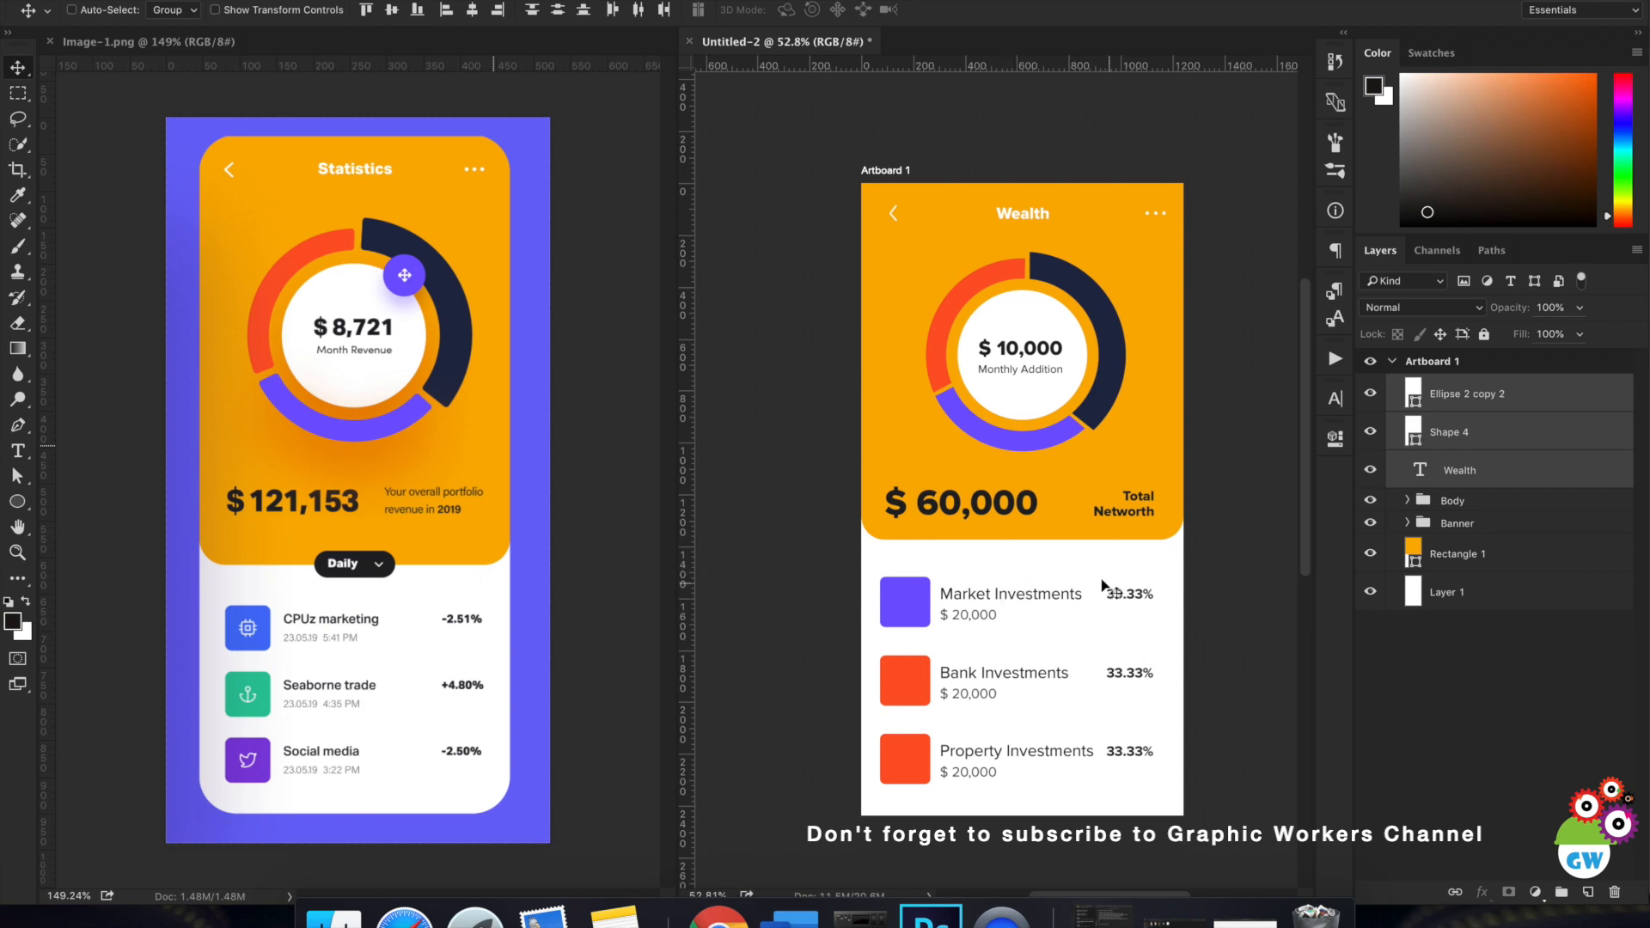
{"action": "left_click", "coordinate": [1059, 531], "text": "ctrl"}
{"action": "key", "text": "ctrl+t"}
{"action": "left_click_drag", "start_coordinate": [1023, 540], "coordinate": [1032, 568]}
{"action": "key", "text": "Return"}
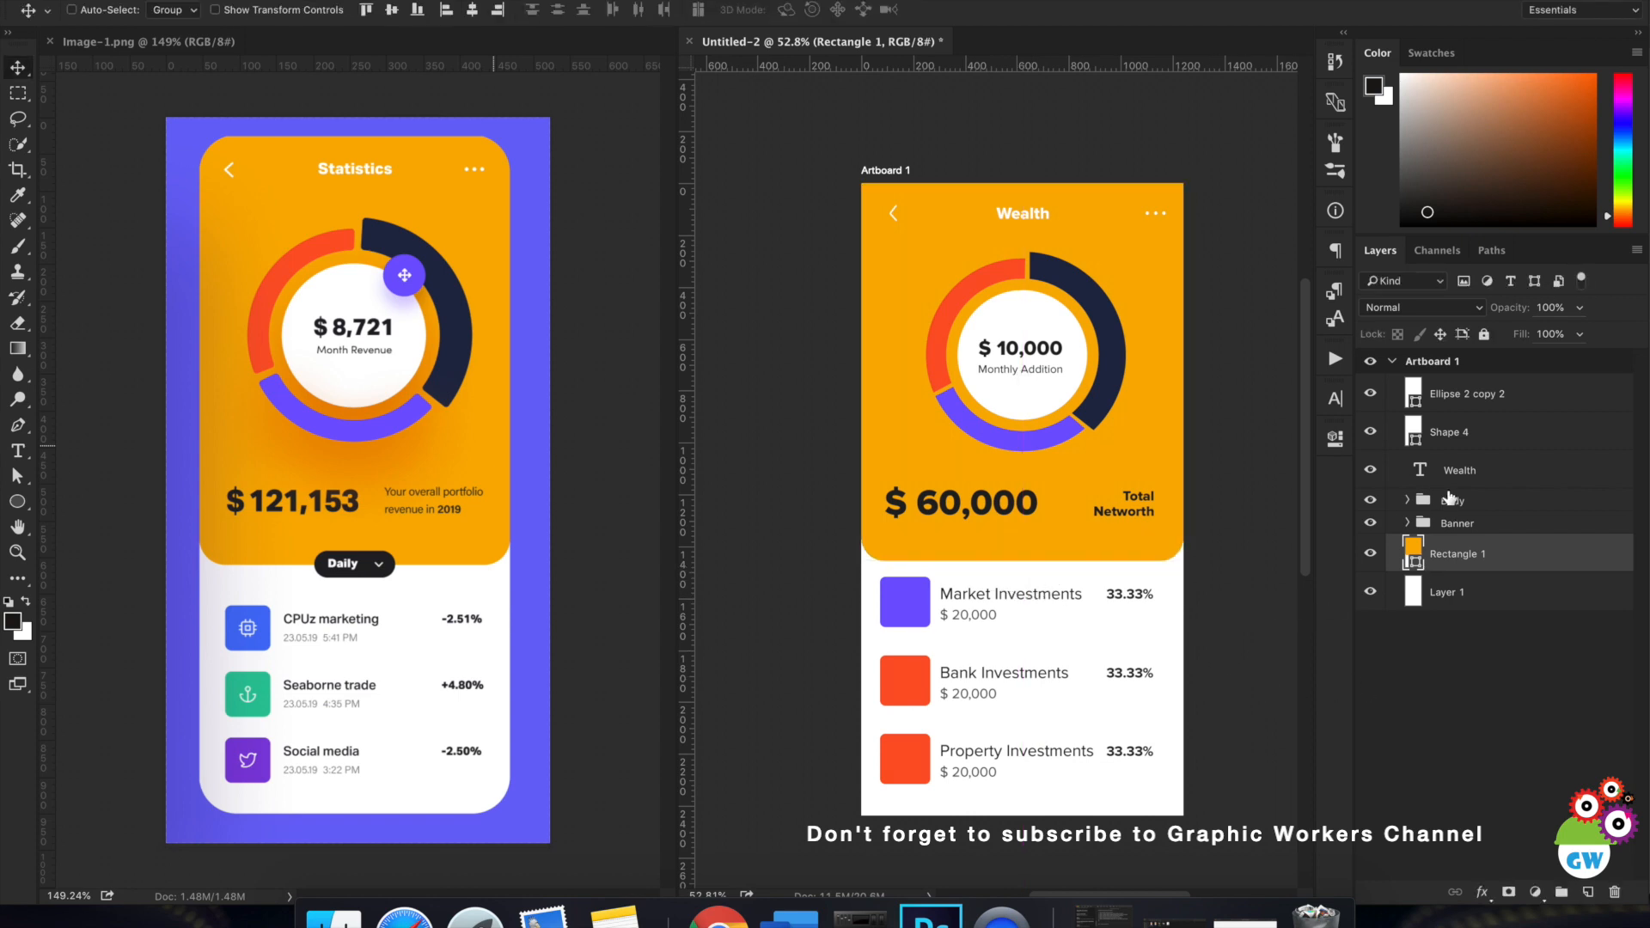
Move the Body group of investment entries down slightly, clear of the orange banner's lower edge.
{"action": "left_click", "coordinate": [1453, 500]}
{"action": "left_click_drag", "start_coordinate": [1247, 599], "coordinate": [1248, 614]}
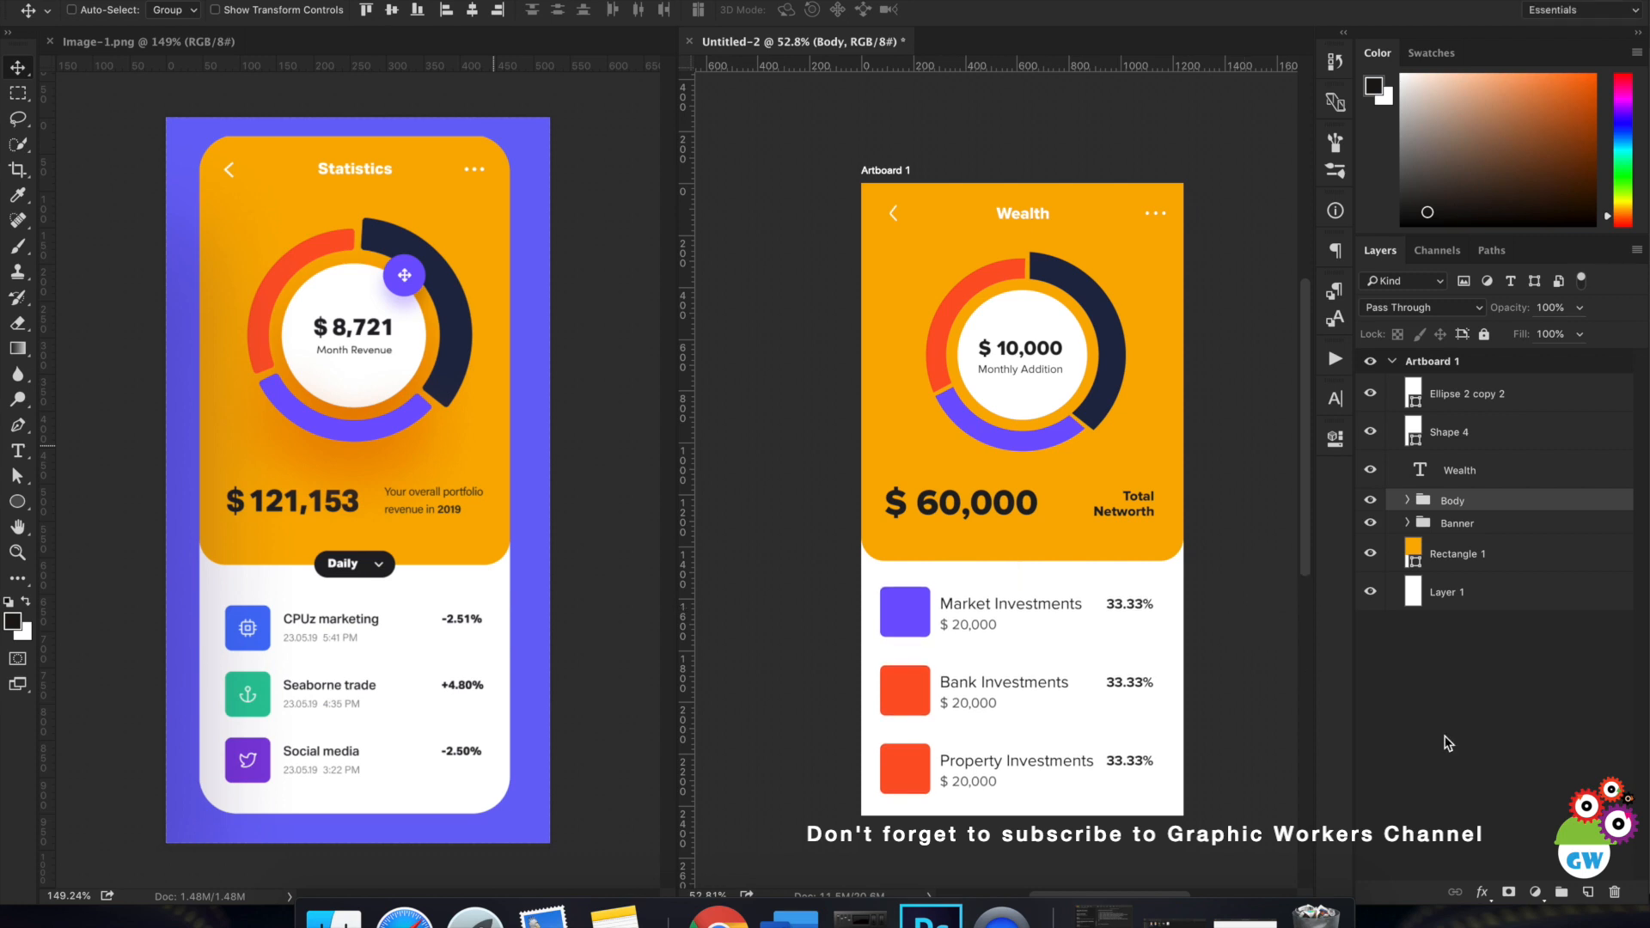
{"action": "left_click", "coordinate": [1264, 564]}
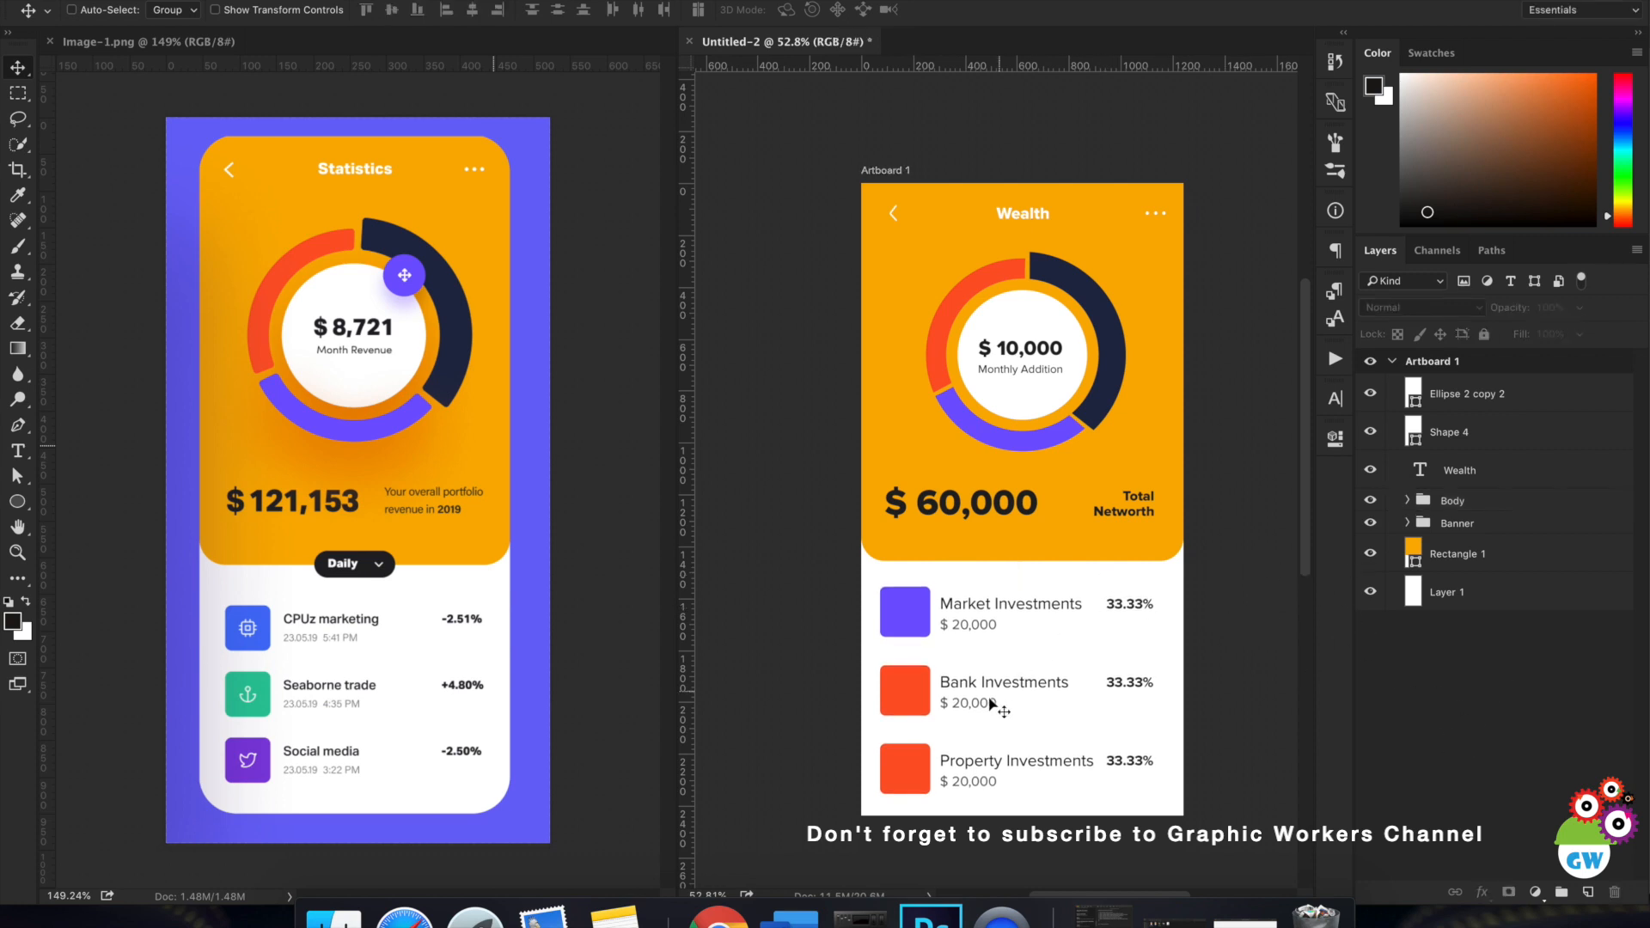
Recolour the Property Investments square with the dark navy sampled from the ring chart, and collapse its layer groups.
{"action": "left_click", "coordinate": [911, 778], "text": "ctrl"}
{"action": "left_click", "coordinate": [1444, 662]}
{"action": "double_click", "coordinate": [1444, 662]}
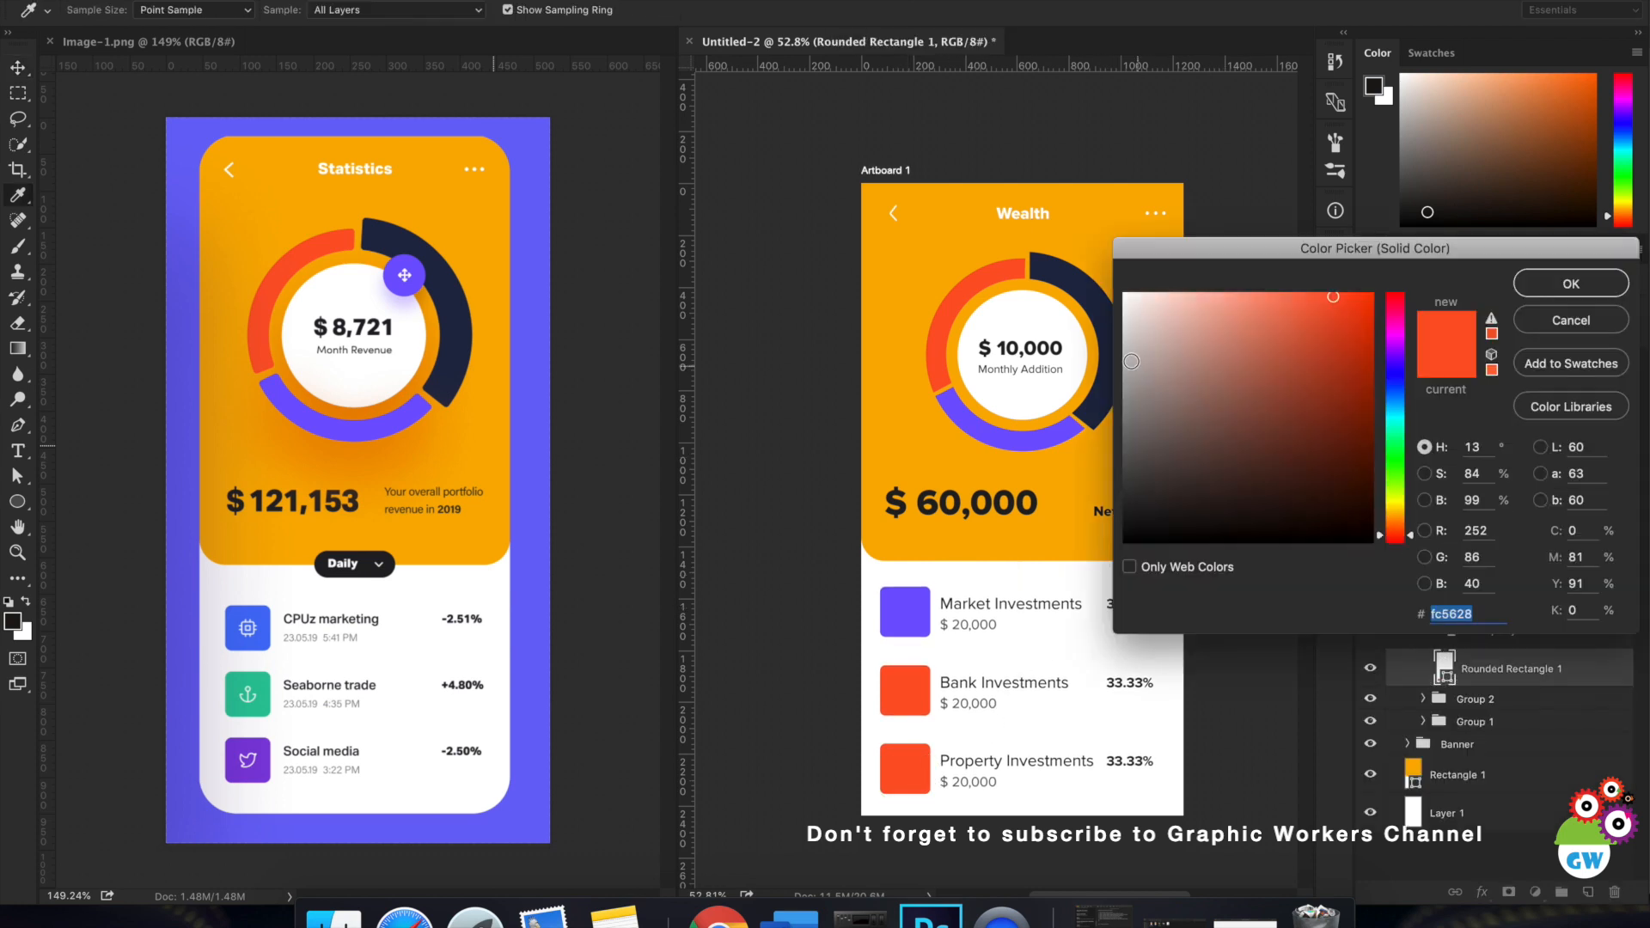
{"action": "left_click", "coordinate": [1107, 307]}
{"action": "left_click", "coordinate": [1577, 284]}
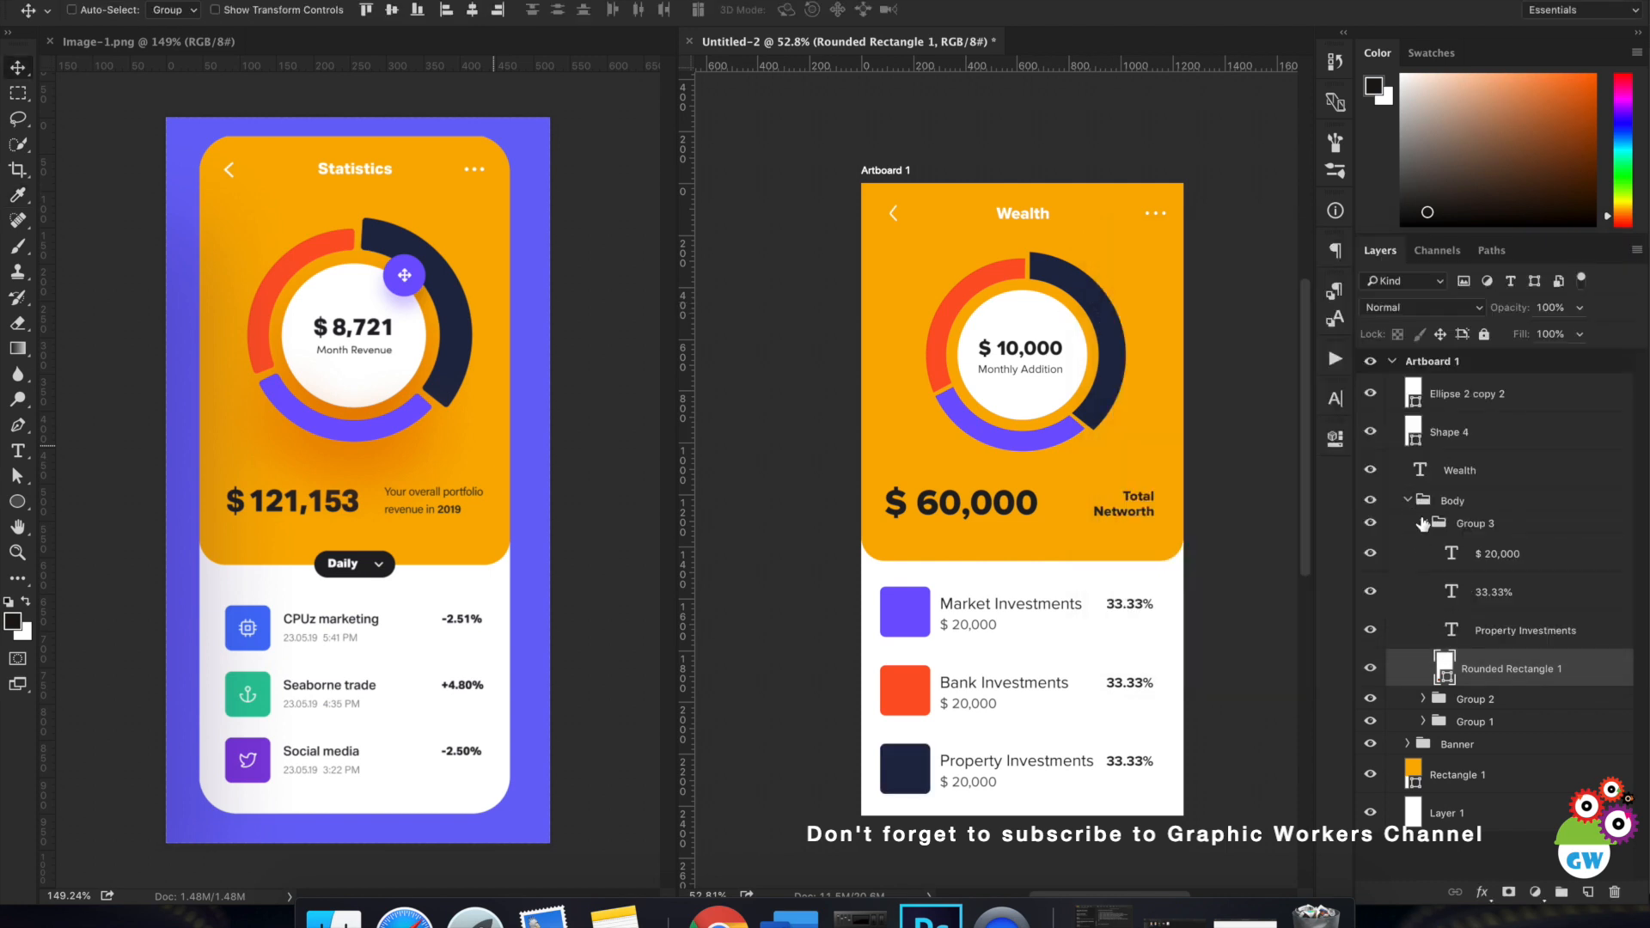
{"action": "left_click", "coordinate": [1422, 523]}
{"action": "left_click", "coordinate": [1407, 499]}
{"action": "left_click", "coordinate": [1452, 734]}
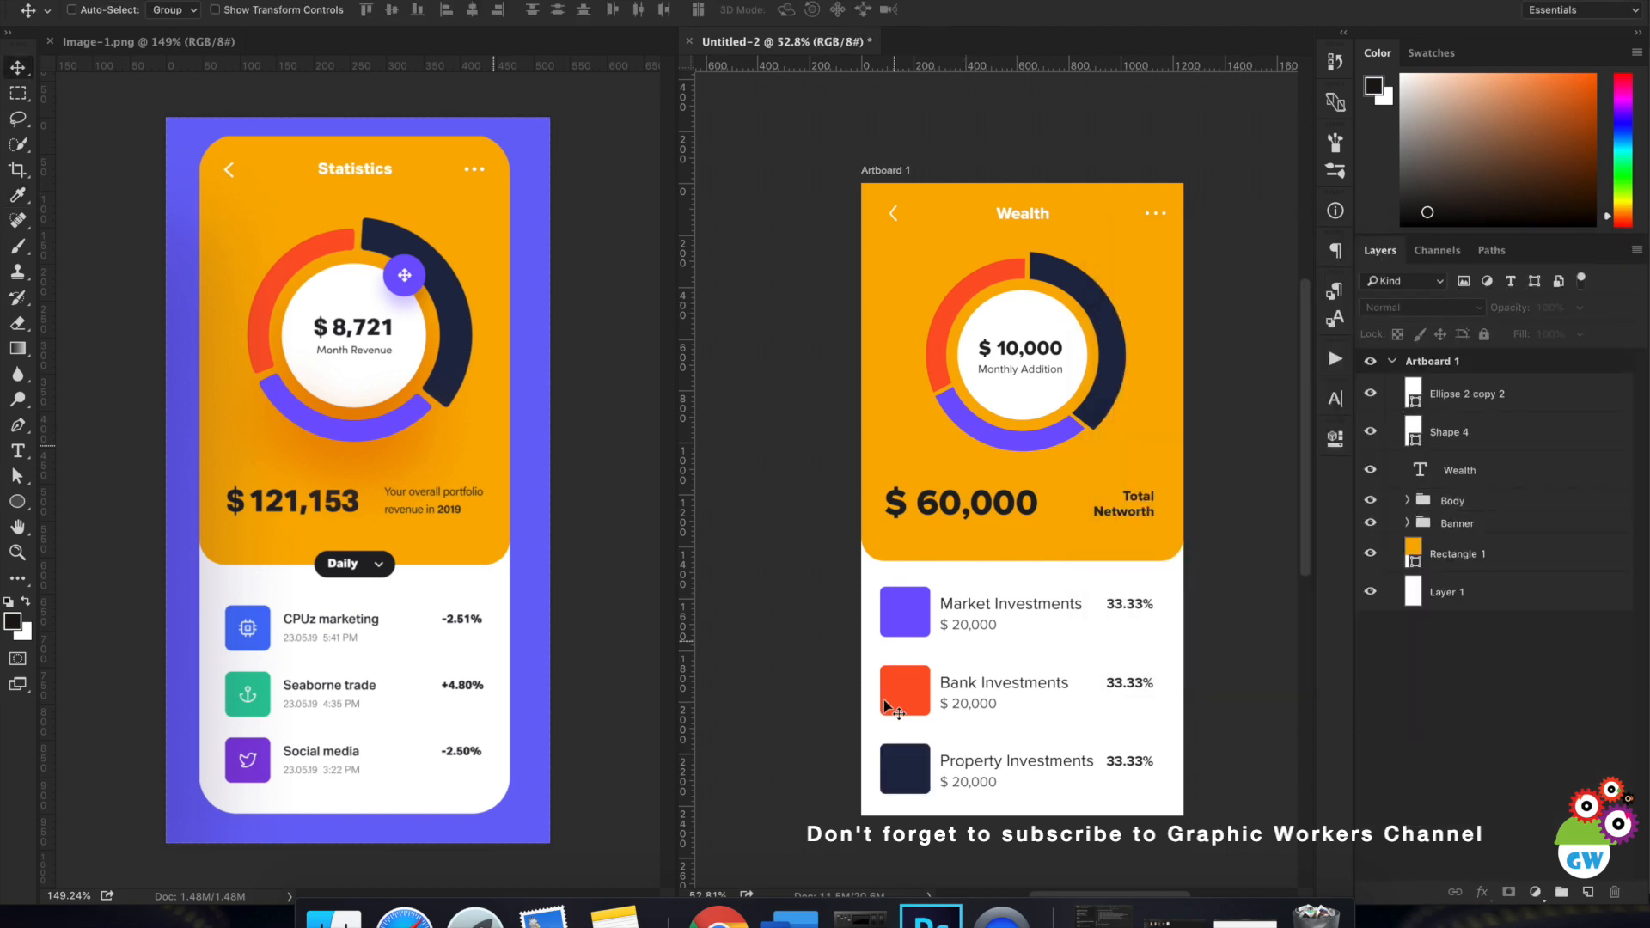